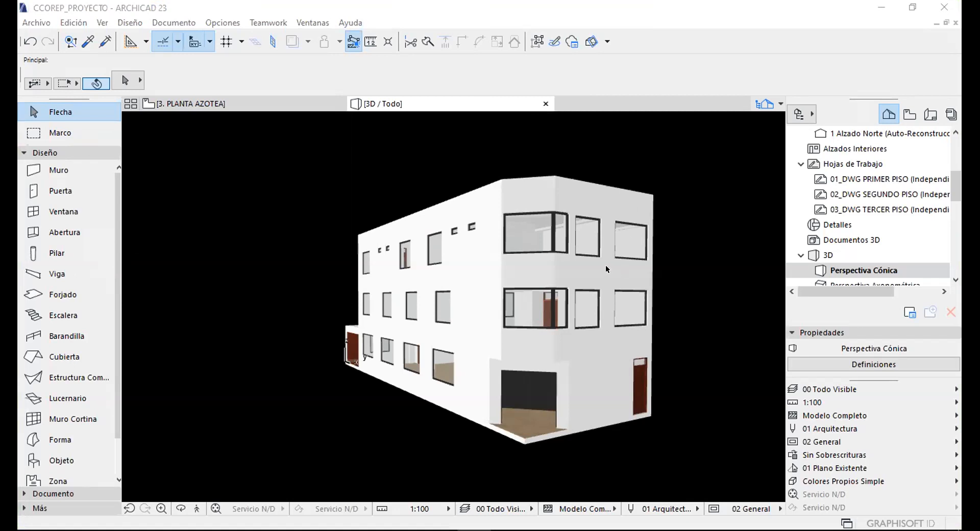
# Lower the building in the 3D view, then switch to the 3. PLANTA AZOTEA roof plan.
pyautogui.scroll(-3, 607, 265)
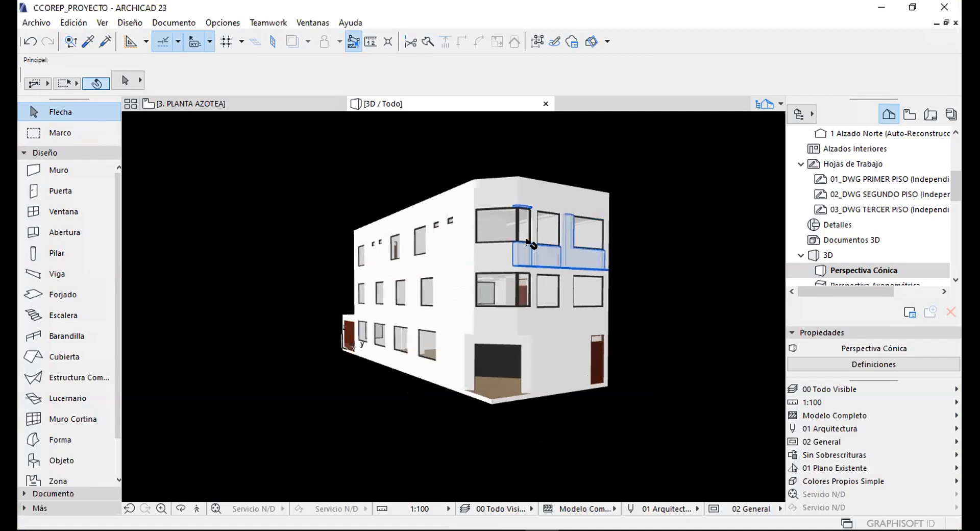
pyautogui.moveTo(474, 184); pyautogui.dragTo(445, 276, button='middle')
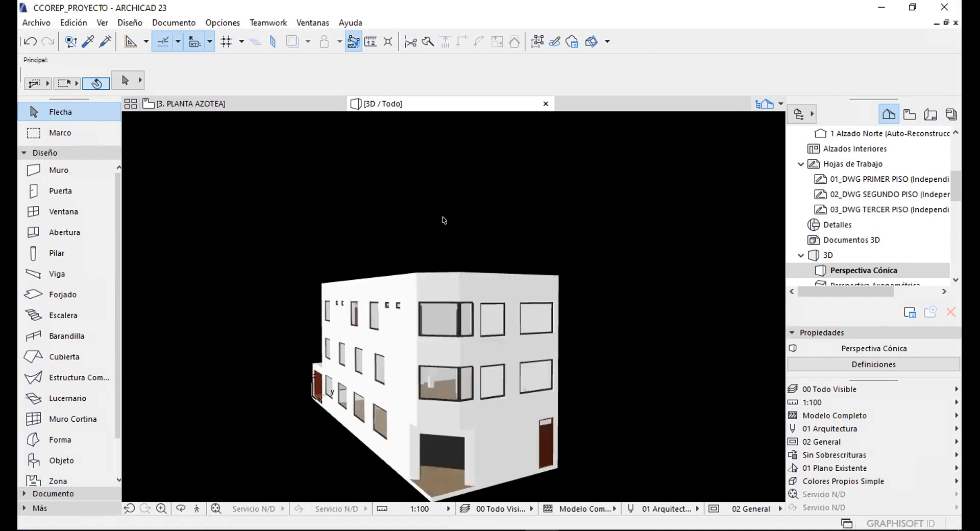
pyautogui.scroll(-3, 443, 220)
pyautogui.scroll(3, 460, 321)
pyautogui.click(250, 102)
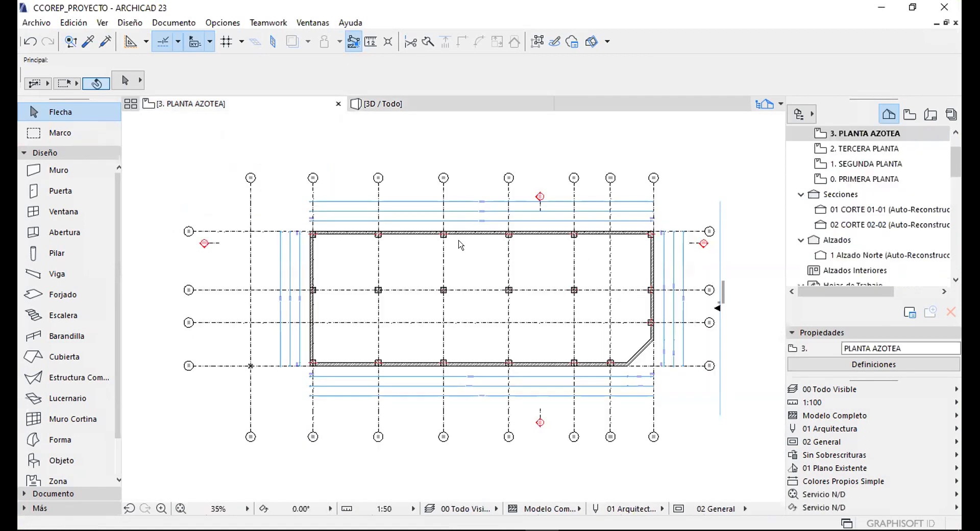
# Switch the plan view from the roof to the 0. PRIMERA PLANTA storey.
pyautogui.moveTo(420, 248); pyautogui.dragTo(388, 223, button='middle')
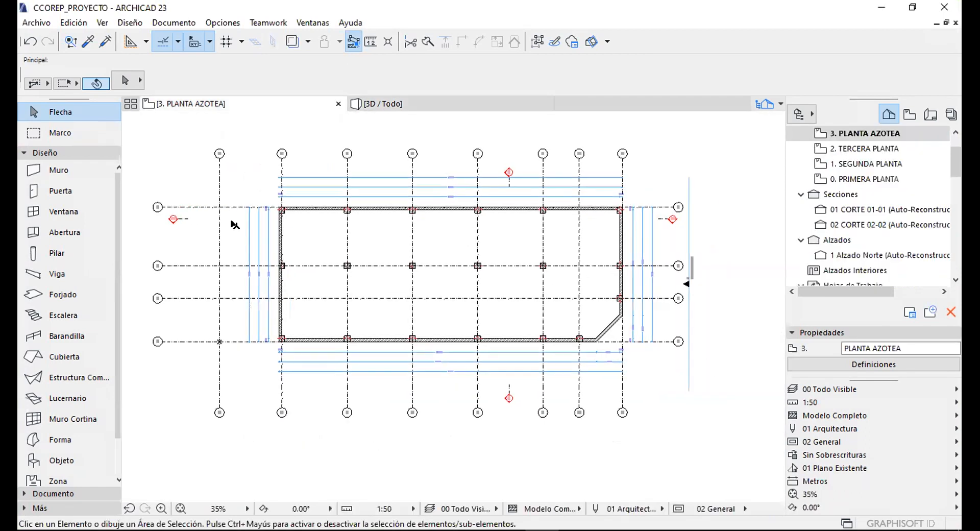
pyautogui.scroll(1, 195, 227)
pyautogui.scroll(2, 250, 147)
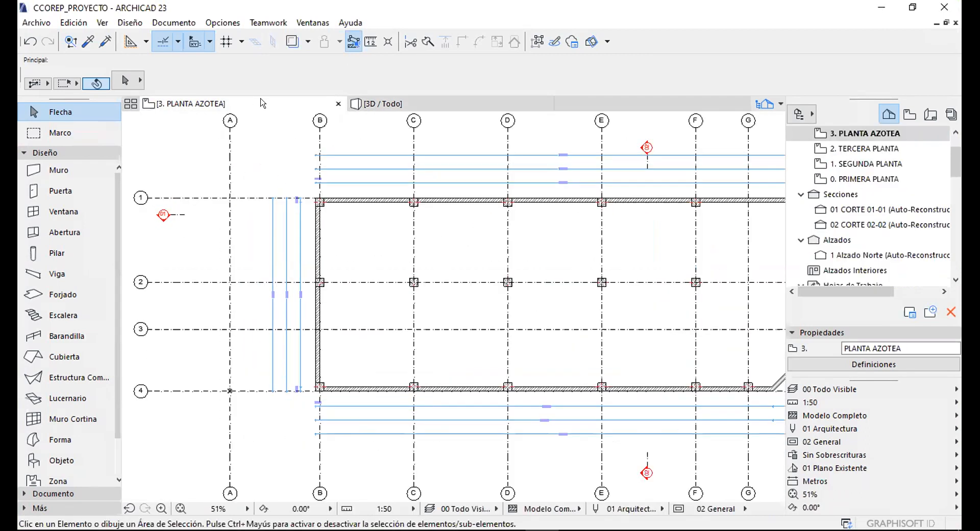
pyautogui.rightClick(256, 102)
pyautogui.click(306, 272)
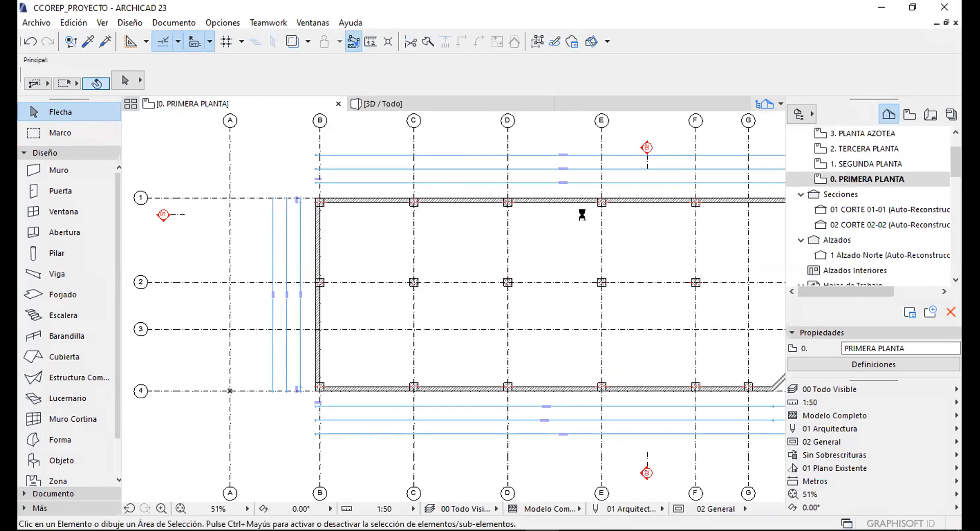
# Zoom so the whole 0. PRIMERA PLANTA plan fits in the window.
pyautogui.scroll(7, 356, 225)
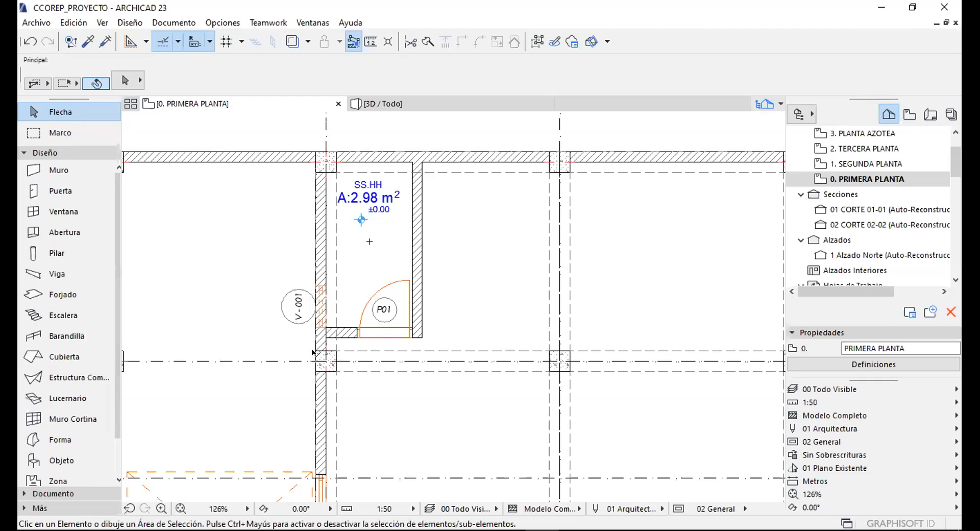
pyautogui.scroll(6, 314, 353)
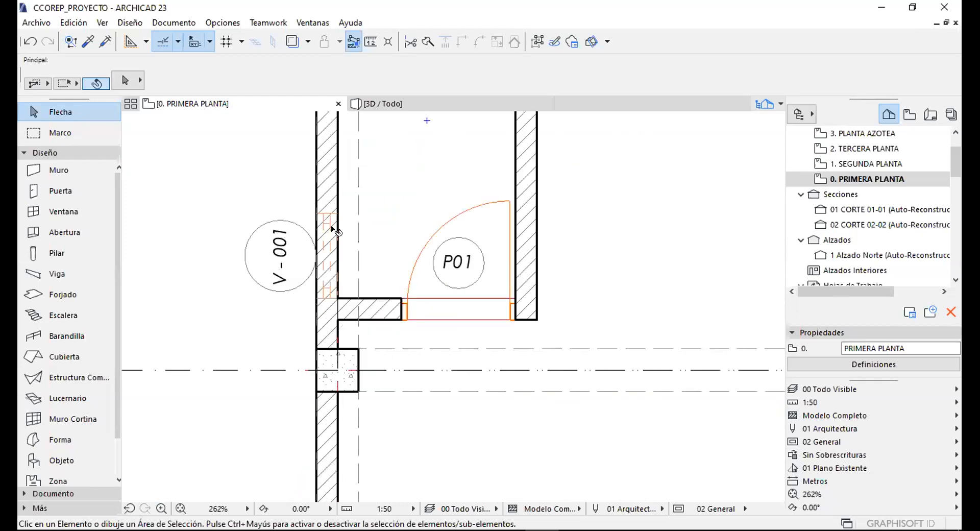
pyautogui.scroll(-5, 393, 224)
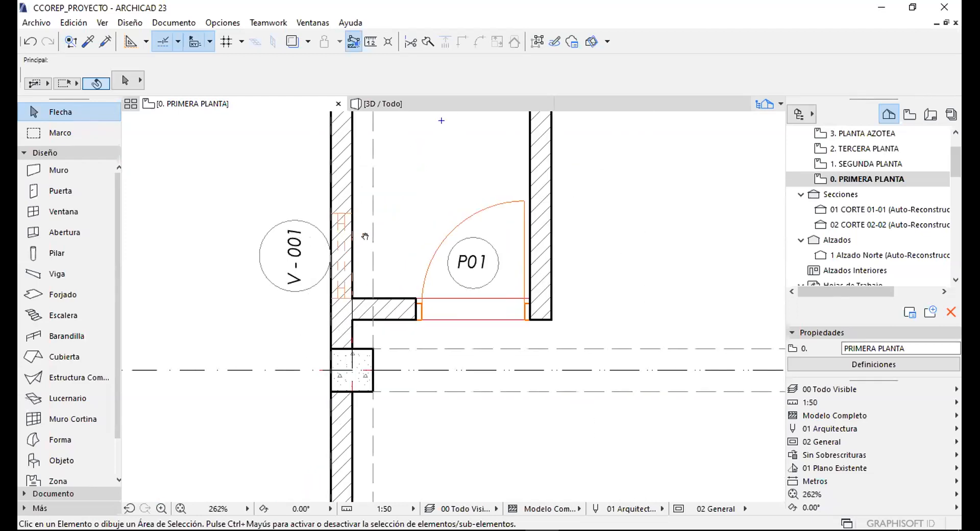
pyautogui.scroll(-3, 393, 219)
pyautogui.scroll(3, 663, 186)
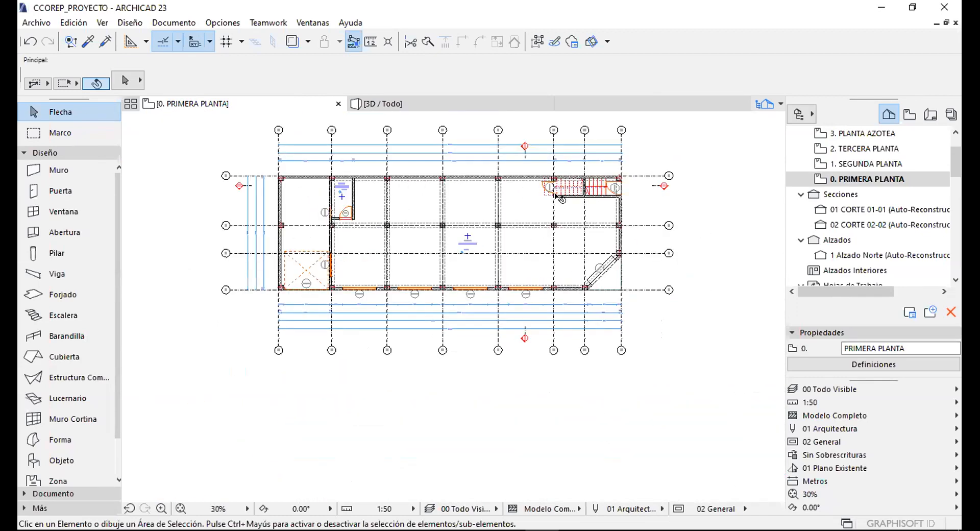
# Center the ground floor plan, widen the Navigator and collapse Propiedades.
pyautogui.moveTo(697, 306); pyautogui.dragTo(666, 298, button='middle')
pyautogui.scroll(-4, 572, 238)
pyautogui.moveTo(313, 229); pyautogui.dragTo(369, 238, button='middle')
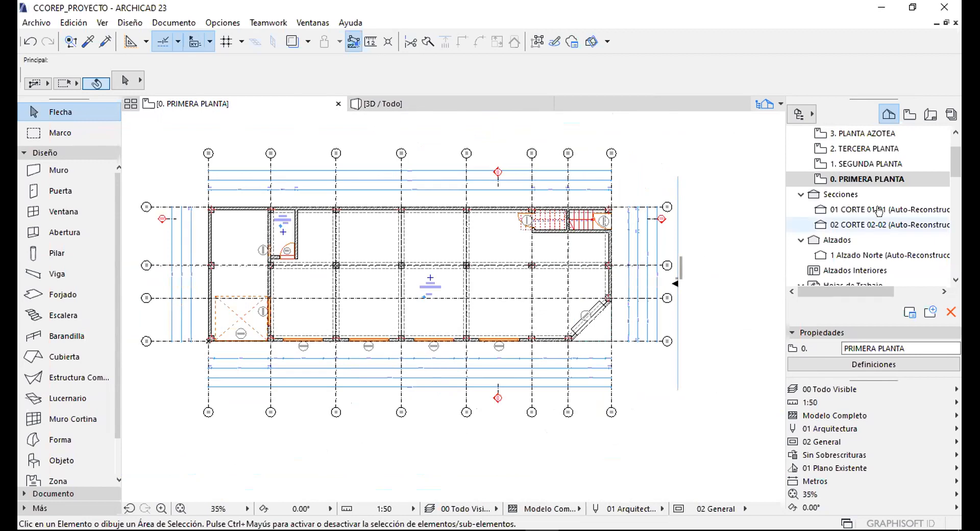
pyautogui.moveTo(781, 227); pyautogui.dragTo(724, 239)
pyautogui.click(781, 335)
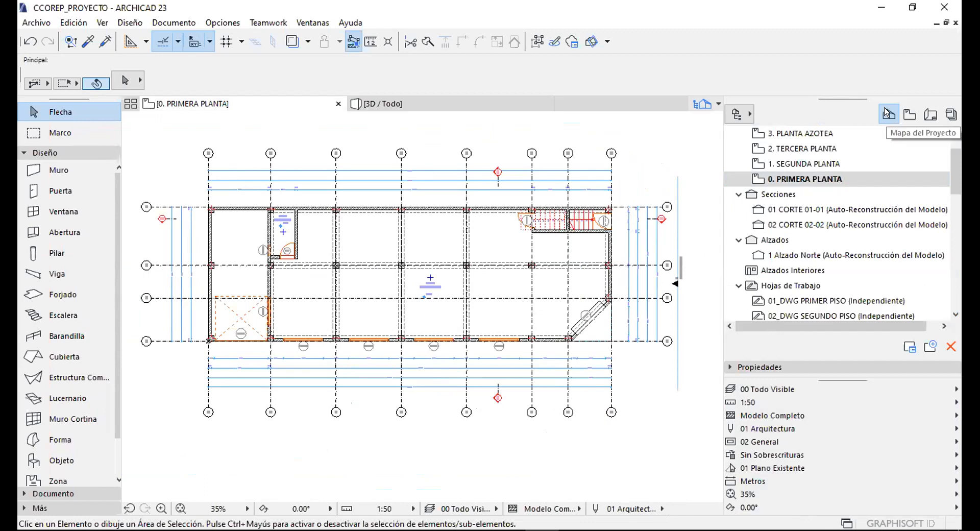
# Show the CCOREP_PROYECTO View Map in the Navigator with its view folders.
pyautogui.moveTo(465, 158); pyautogui.dragTo(461, 174, button='middle')
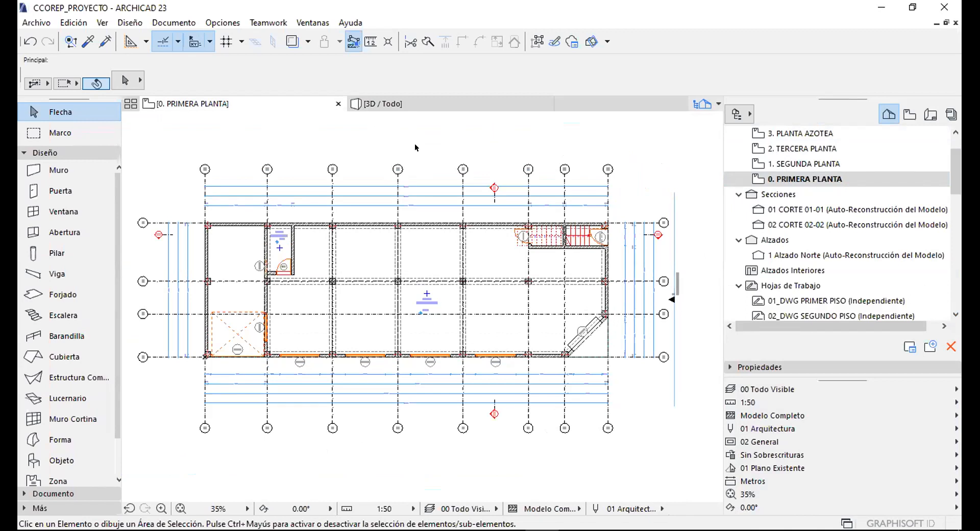
pyautogui.click(909, 113)
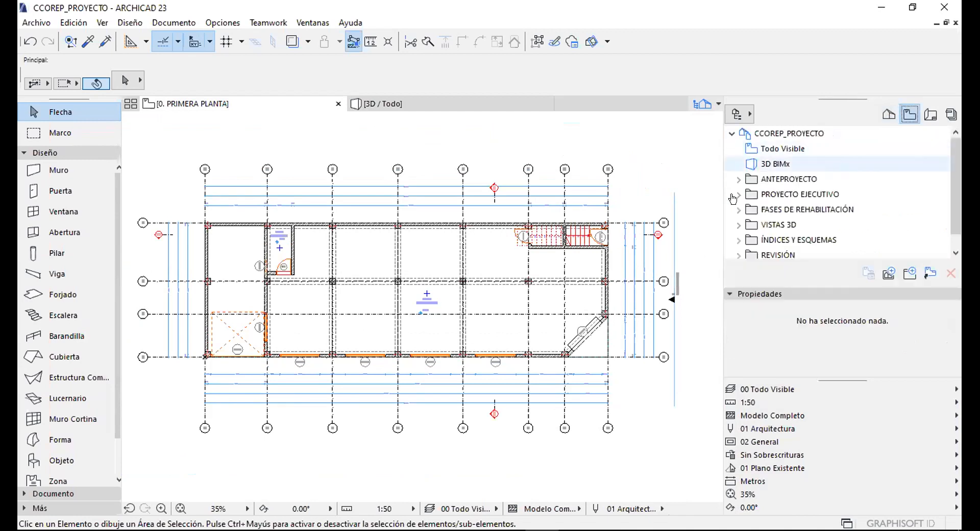
pyautogui.click(747, 293)
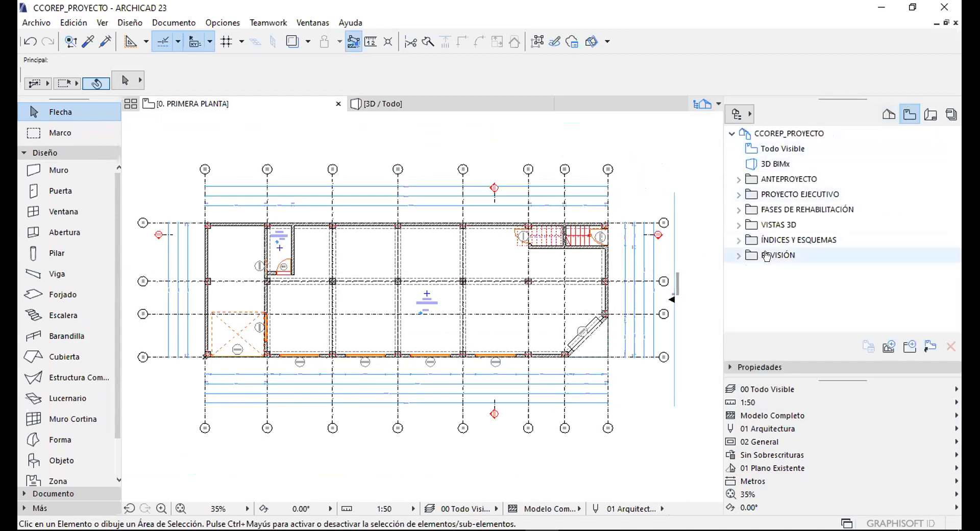
pyautogui.moveTo(386, 162); pyautogui.dragTo(396, 160, button='middle')
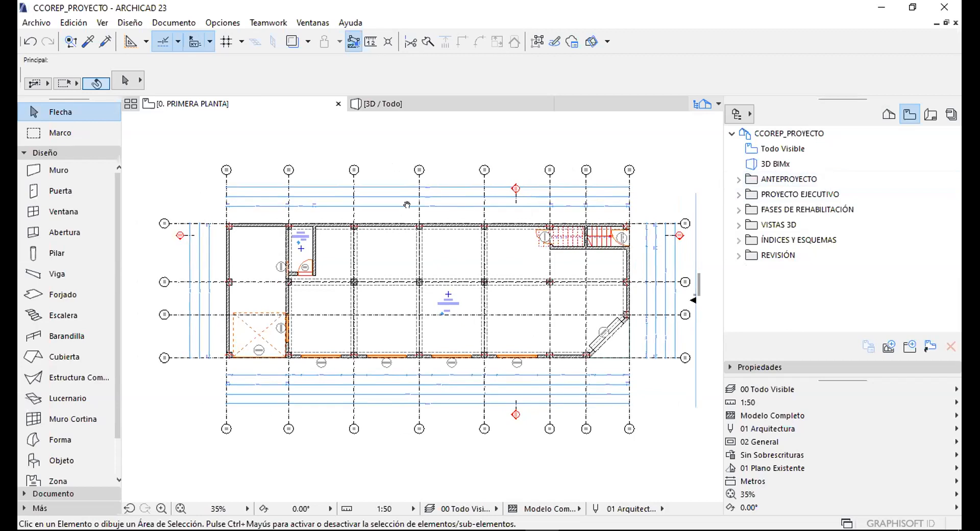
pyautogui.moveTo(406, 204); pyautogui.dragTo(410, 206, button='middle')
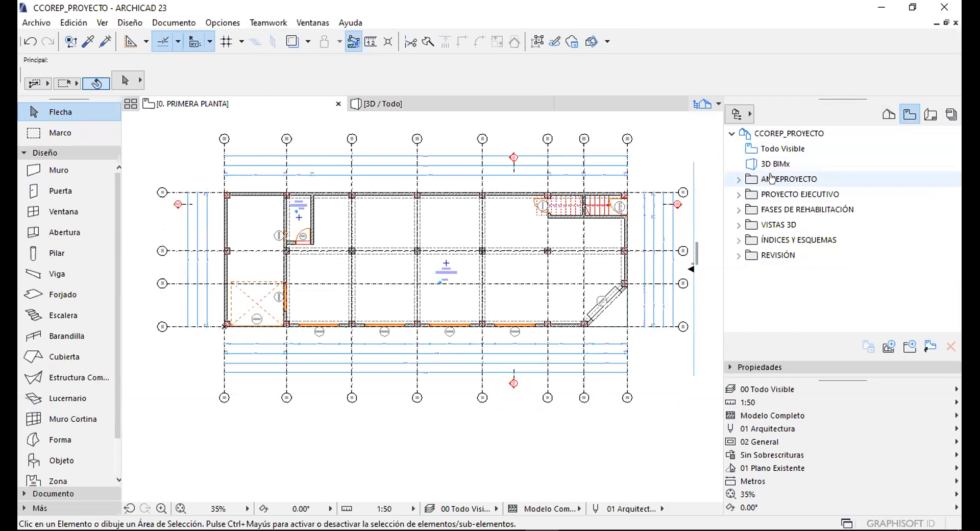
pyautogui.click(776, 195)
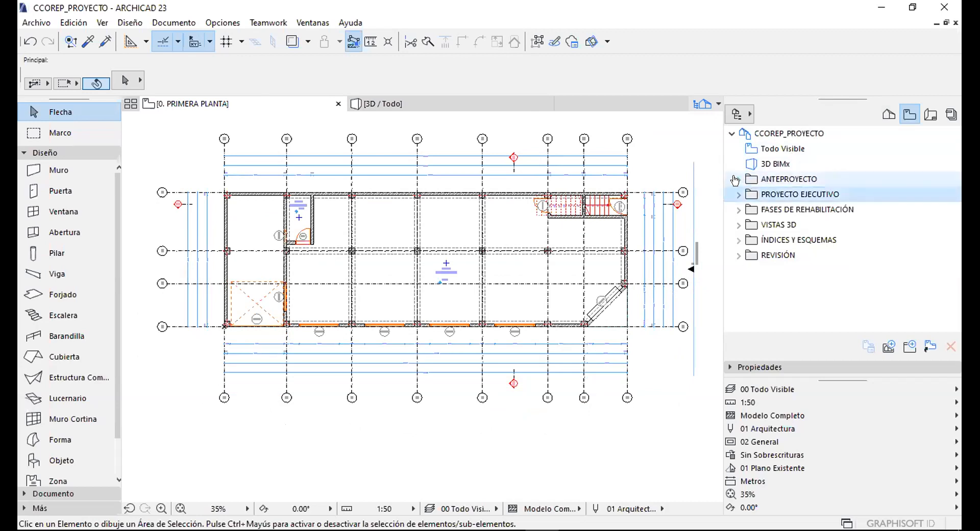
pyautogui.click(735, 180)
pyautogui.click(765, 194)
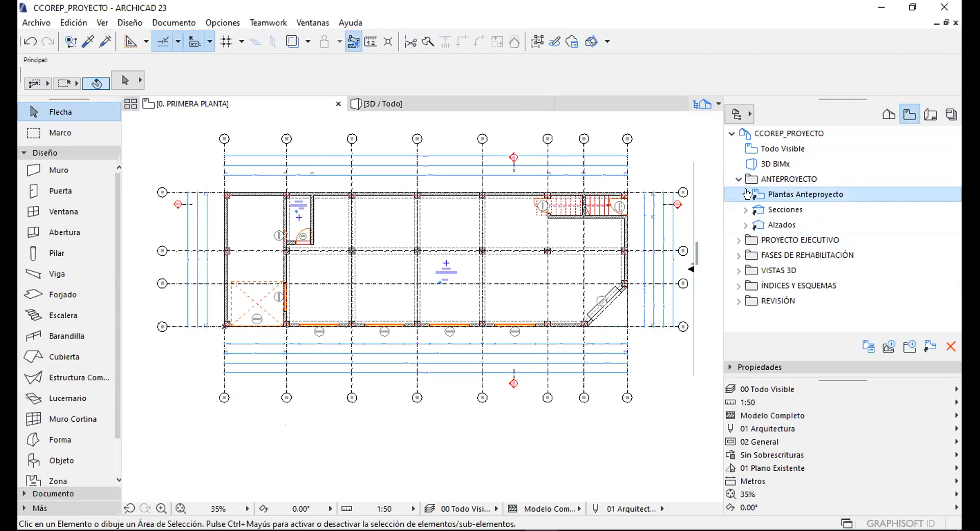
pyautogui.click(889, 113)
pyautogui.doubleClick(854, 145)
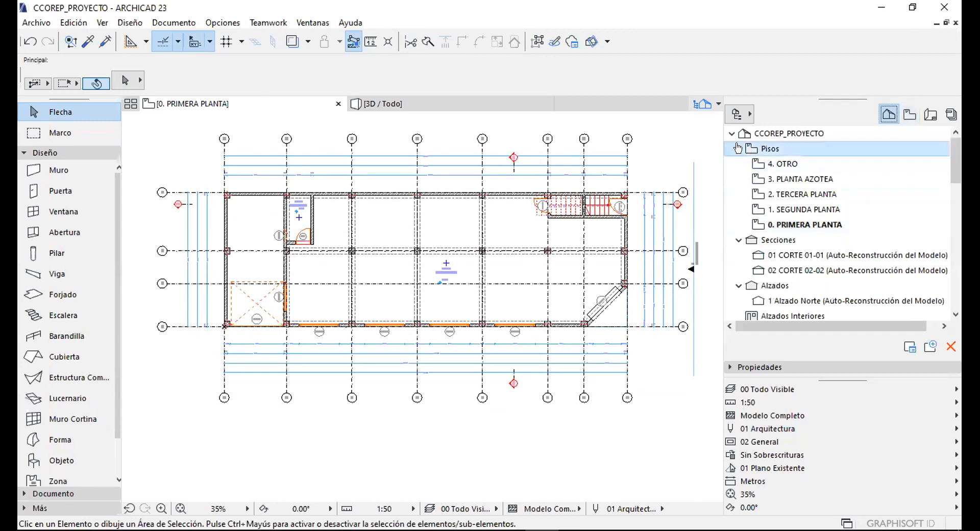
pyautogui.click(909, 114)
pyautogui.click(781, 210)
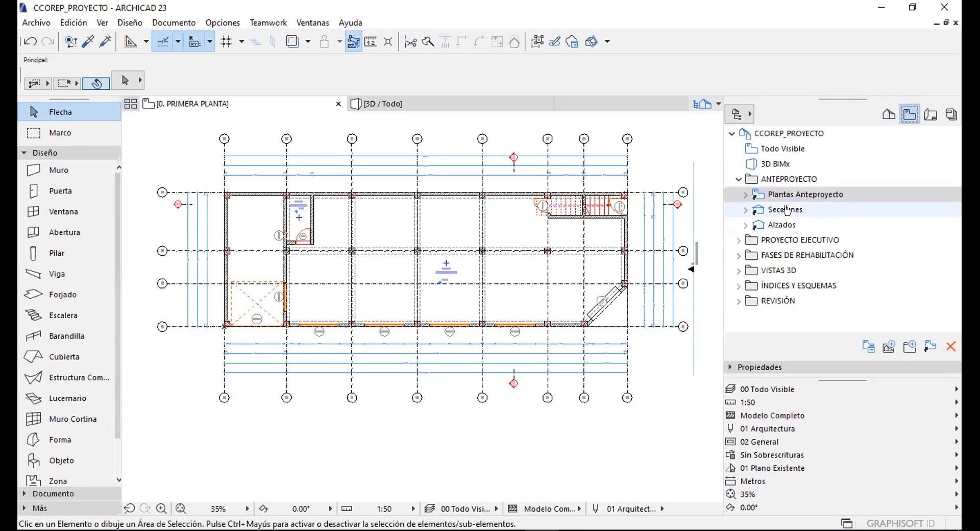
pyautogui.click(777, 196)
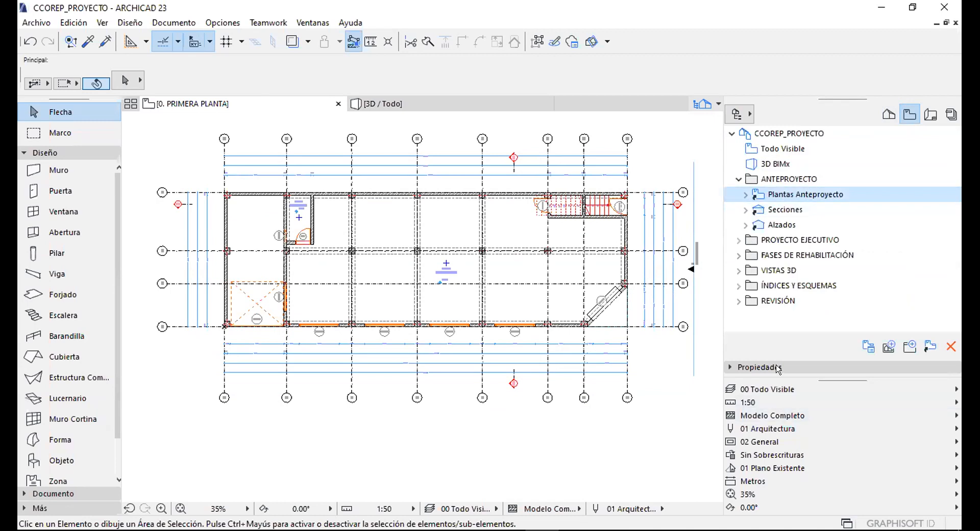
pyautogui.click(745, 196)
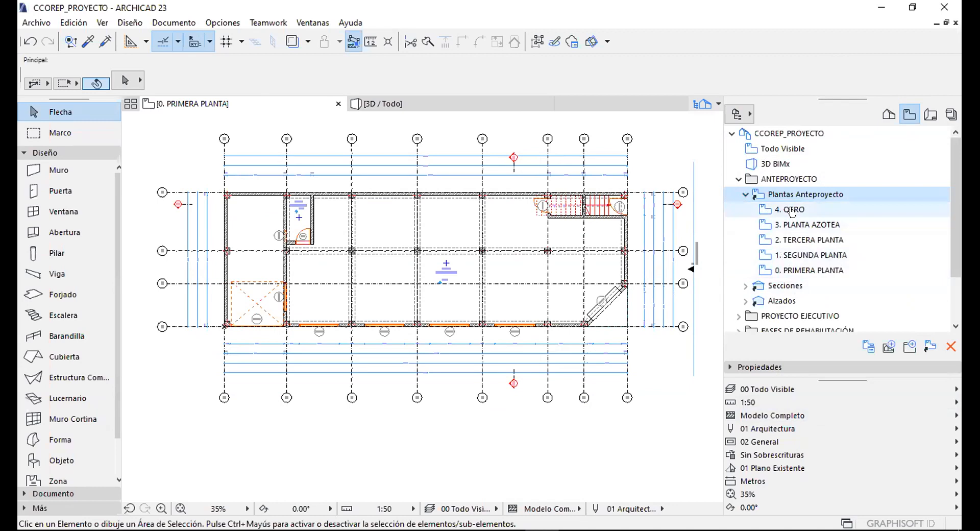
pyautogui.click(888, 114)
pyautogui.click(739, 163)
pyautogui.click(738, 179)
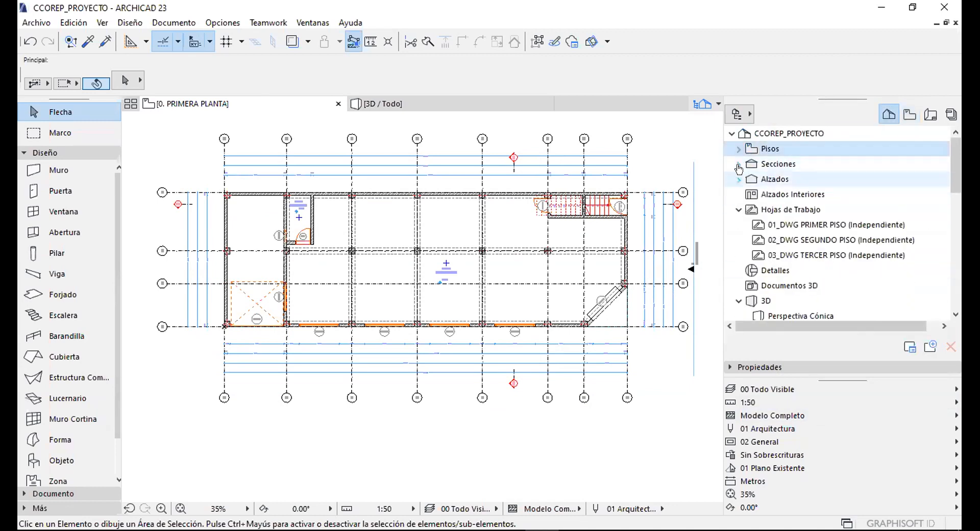
pyautogui.click(739, 148)
pyautogui.click(910, 114)
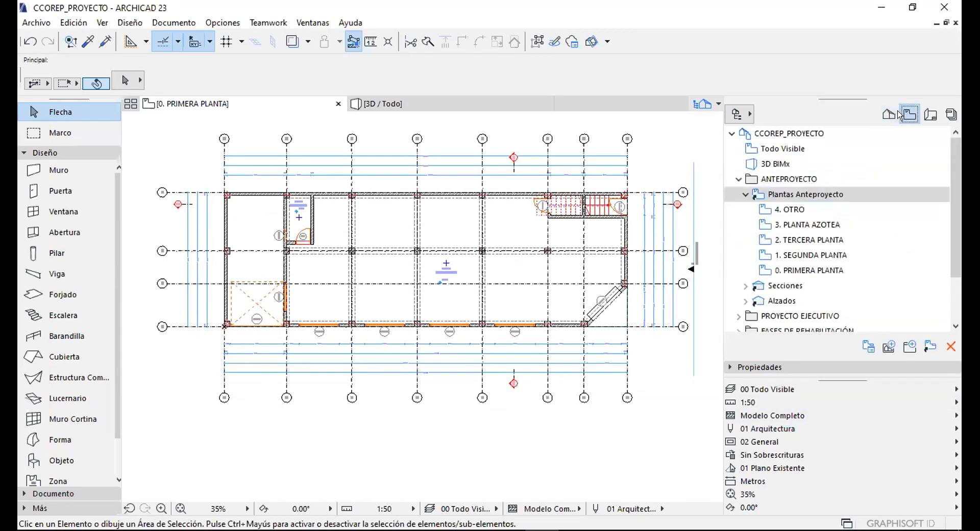
pyautogui.click(742, 195)
pyautogui.click(786, 209)
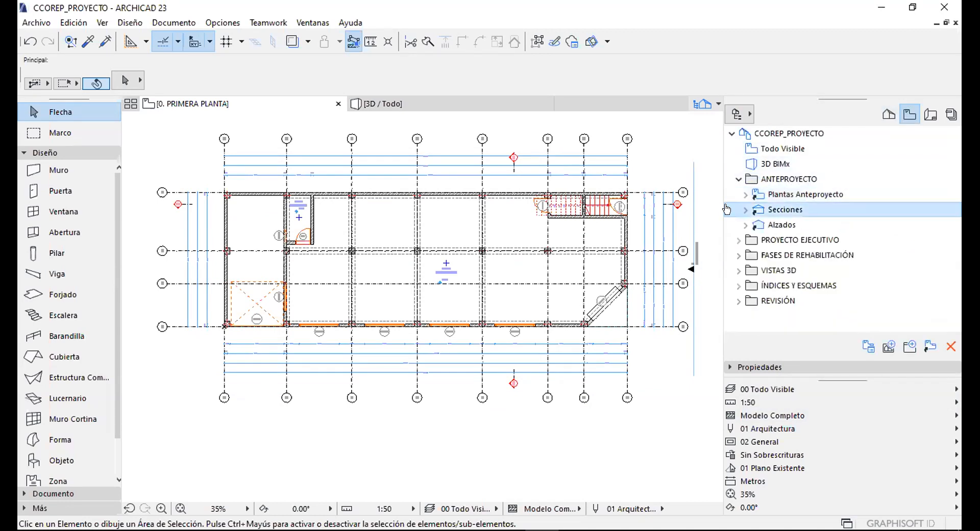
pyautogui.click(745, 209)
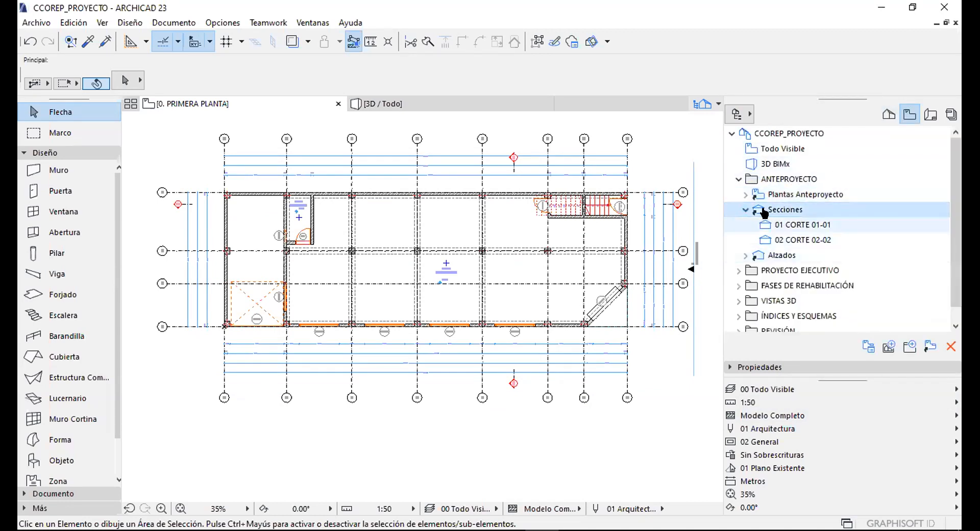
pyautogui.click(889, 114)
pyautogui.click(739, 240)
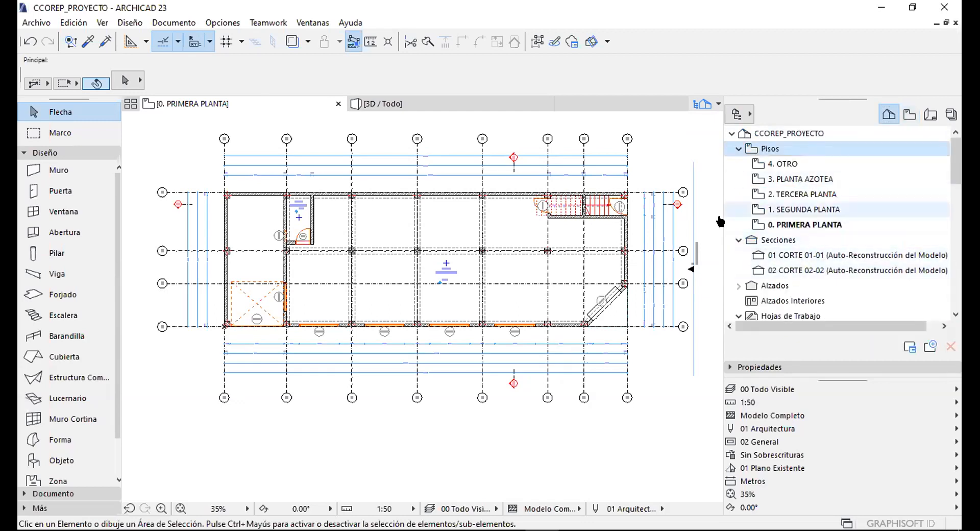
pyautogui.click(910, 114)
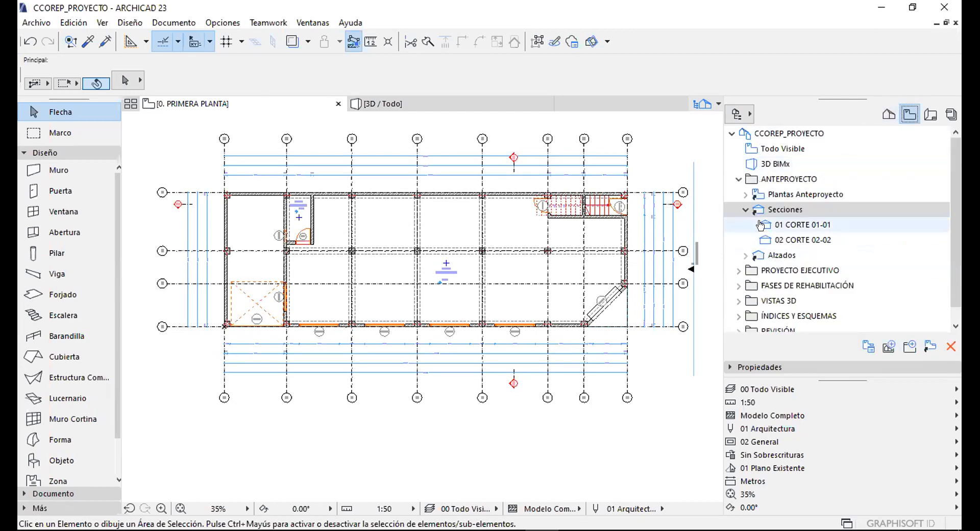
pyautogui.click(742, 255)
pyautogui.scroll(-1, 740, 219)
pyautogui.scroll(1, 737, 199)
pyautogui.click(737, 180)
pyautogui.click(792, 180)
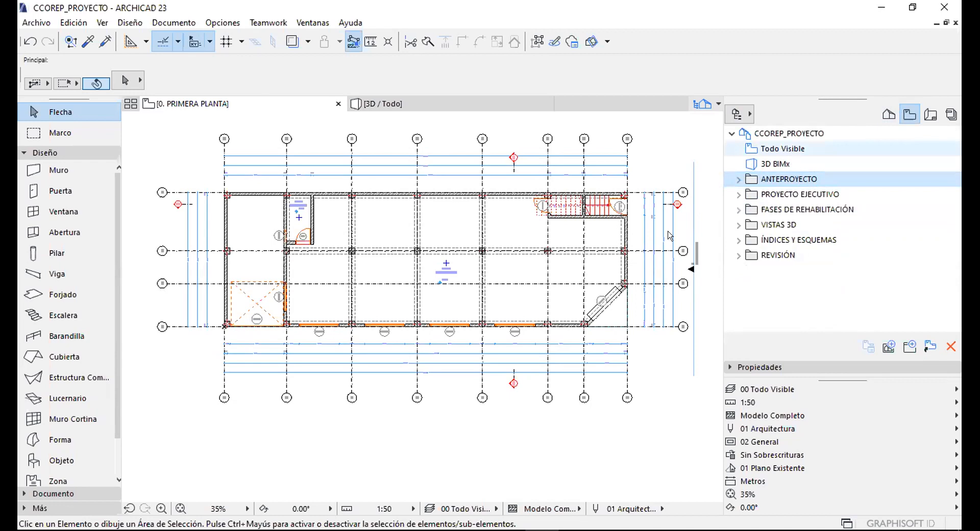
pyautogui.click(790, 194)
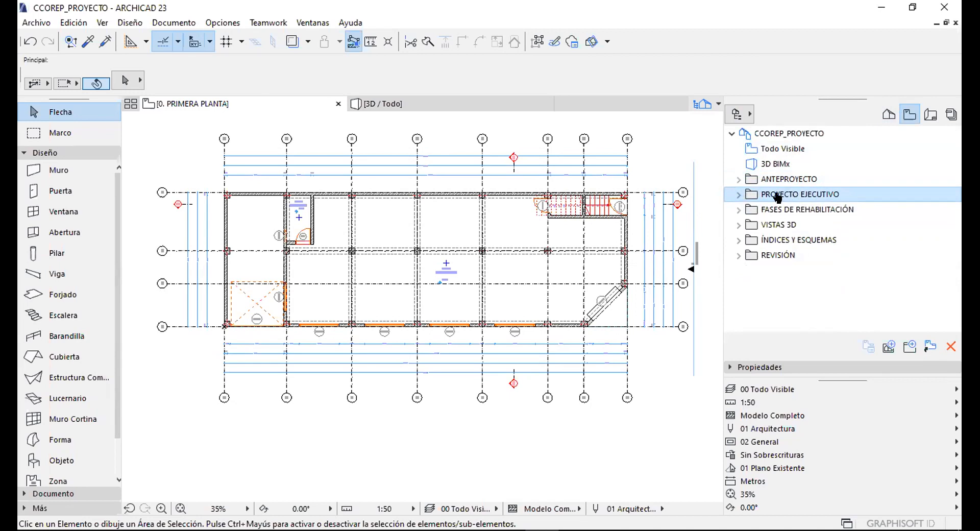
# Browse PROYECTO EJECUTIVO's Arquitectónicos and Cancelería / Carpintería subfolders, then collapse it.
pyautogui.click(737, 196)
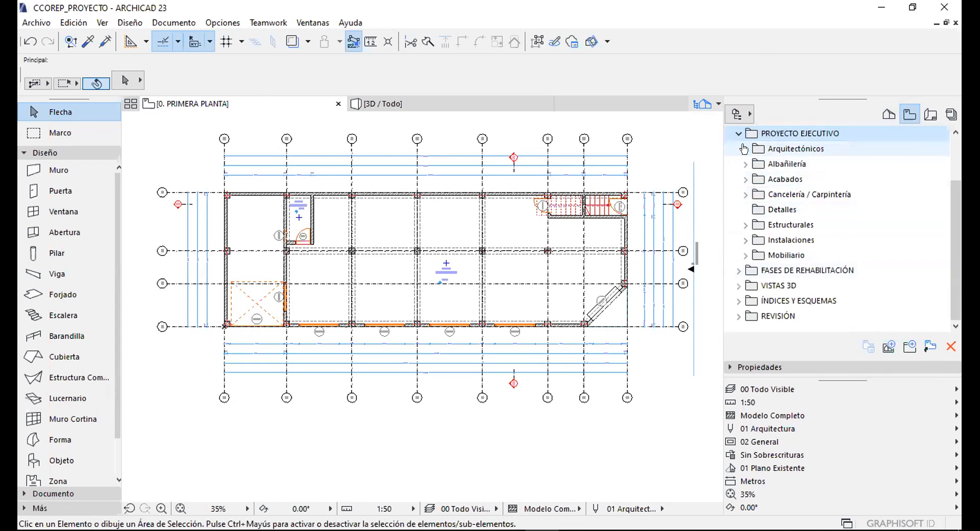
pyautogui.click(811, 148)
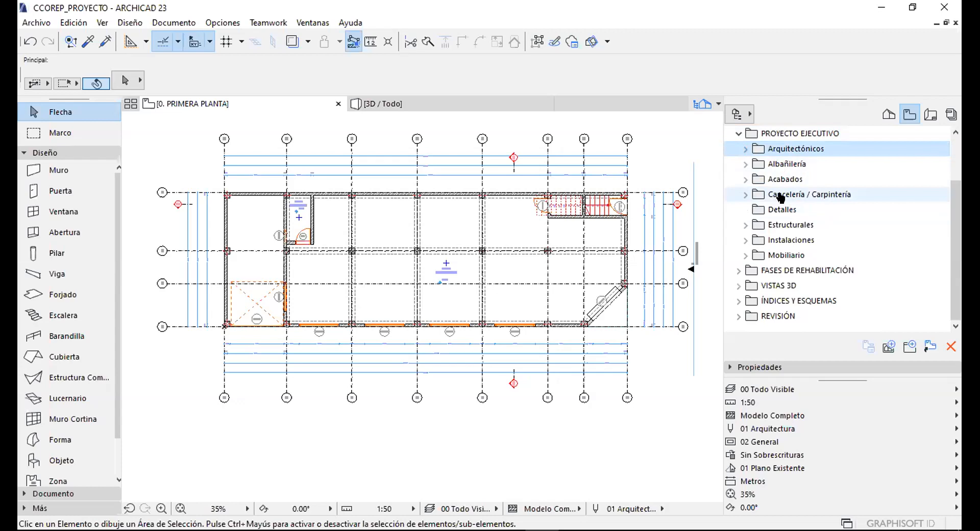
pyautogui.click(781, 197)
pyautogui.click(745, 194)
pyautogui.click(781, 224)
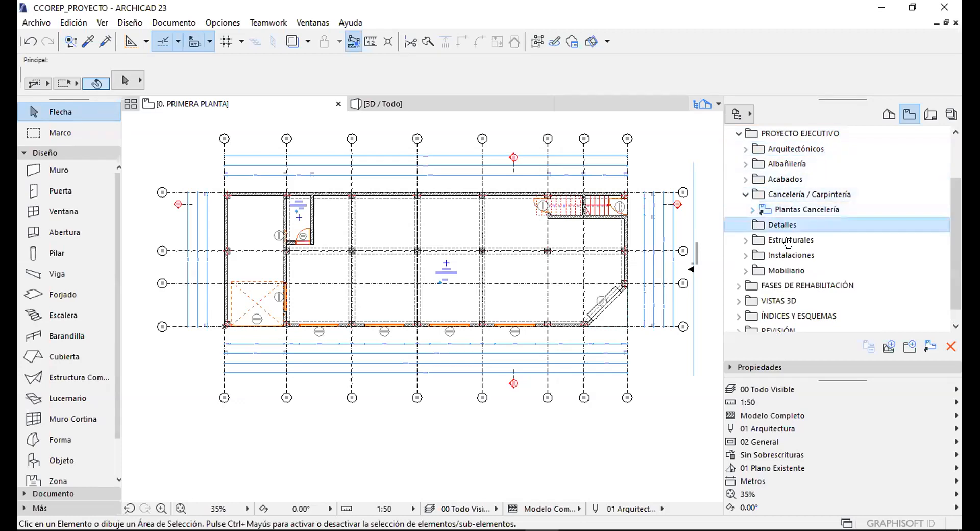
pyautogui.click(744, 195)
pyautogui.scroll(2, 739, 167)
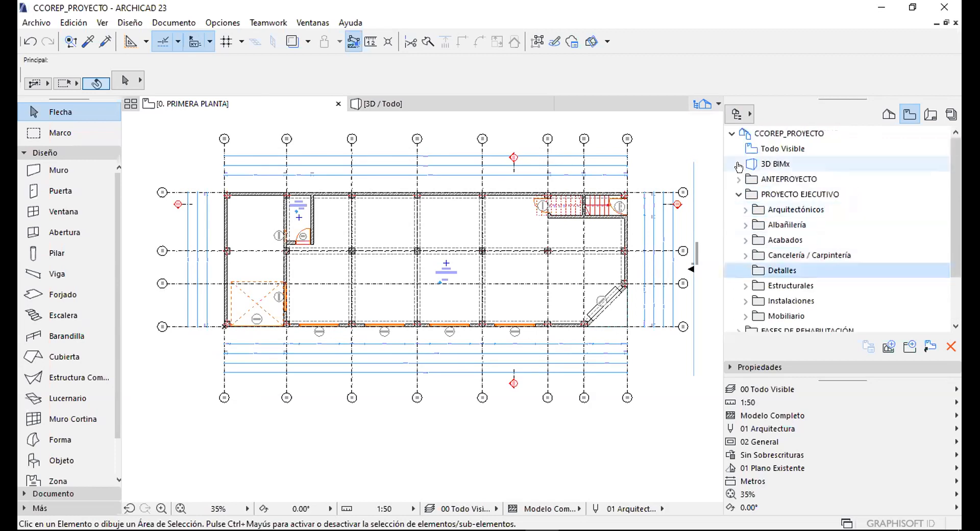
pyautogui.click(738, 195)
# Inspect ANTEPROYECTO's Secciones, Alzados and Plantas Anteproyecto folders, briefly checking the Project Map.
pyautogui.click(739, 179)
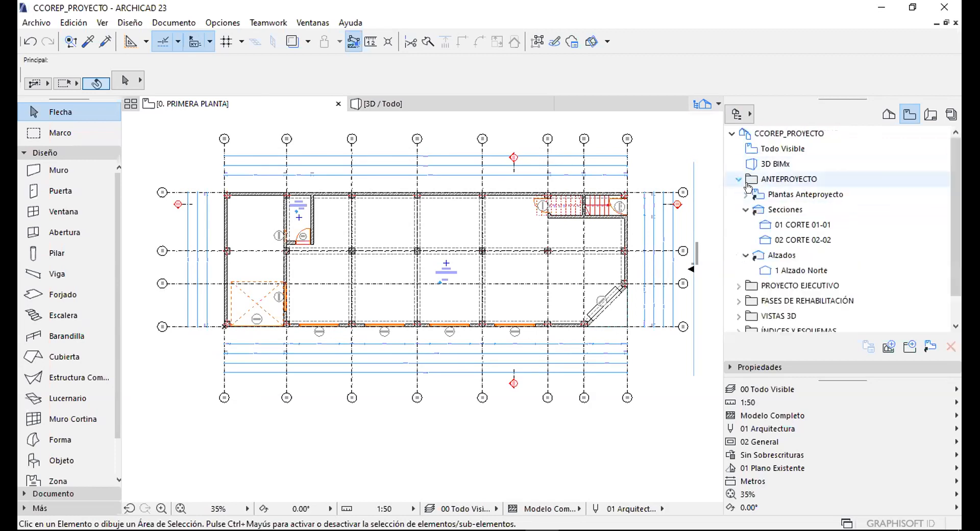
pyautogui.click(745, 209)
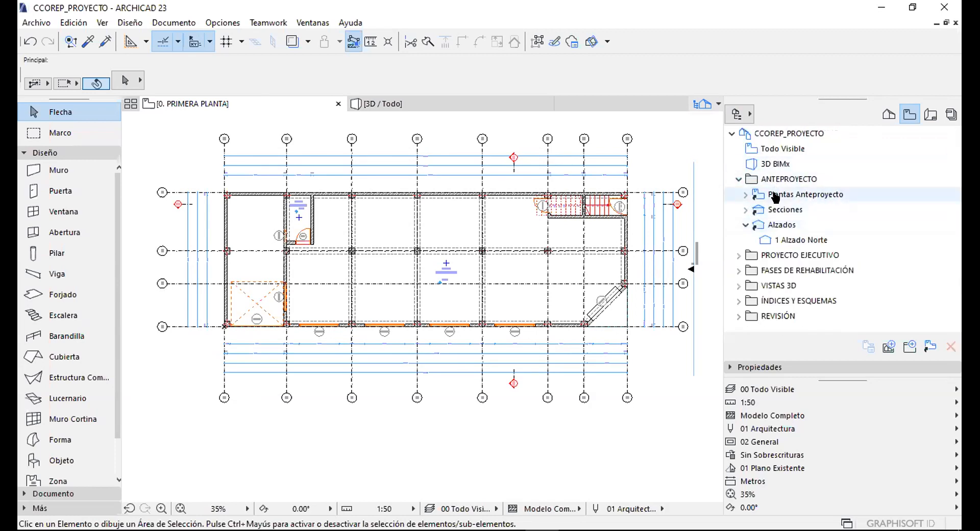
pyautogui.click(889, 114)
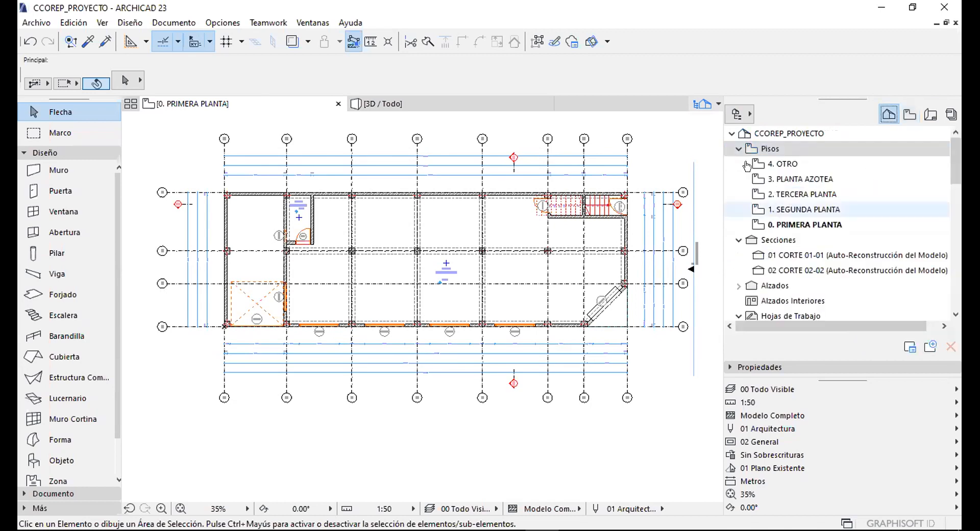
pyautogui.click(738, 149)
pyautogui.click(739, 164)
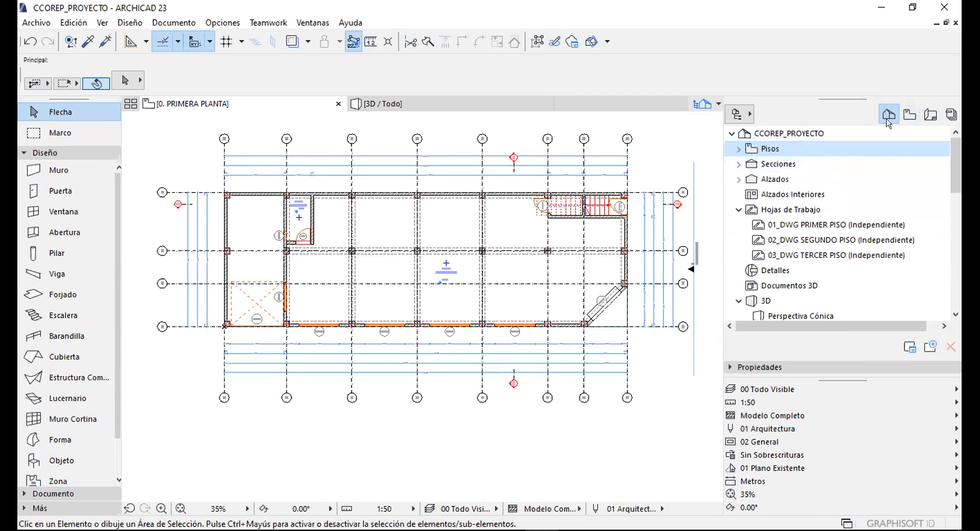
pyautogui.click(909, 114)
pyautogui.click(739, 225)
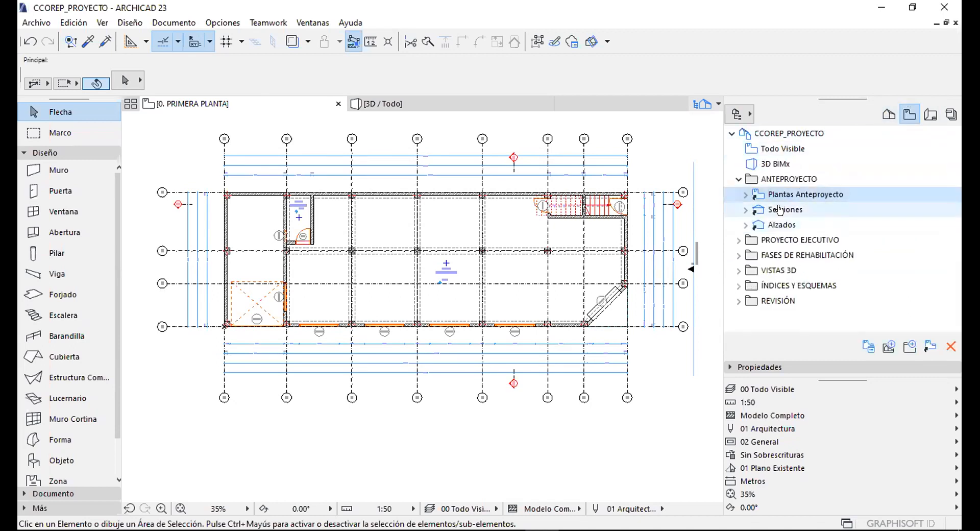
pyautogui.click(743, 194)
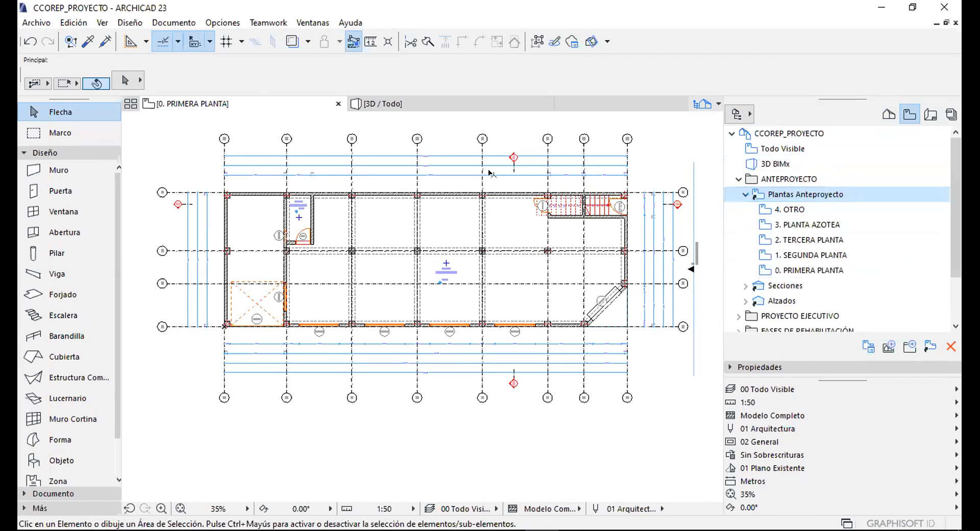
pyautogui.click(743, 194)
# Expand PROYECTO EJECUTIVO's Acabados, Cancelería and Estructurales folders and FASES DE REHABILITACIÓN.
pyautogui.click(736, 240)
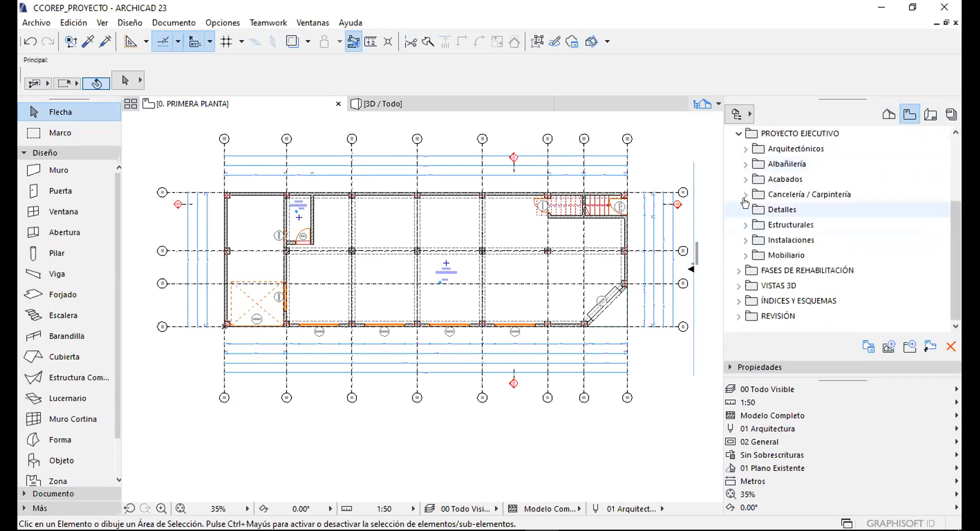
pyautogui.click(746, 179)
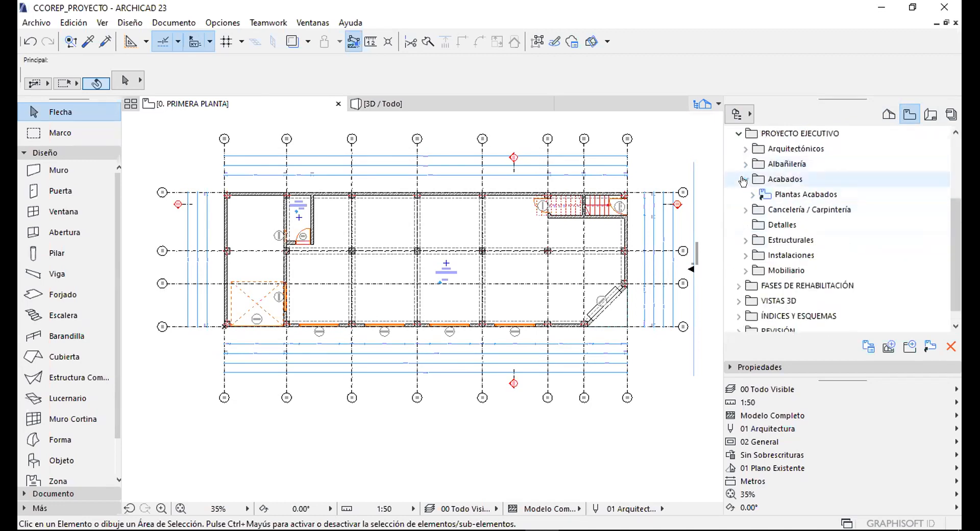
pyautogui.click(746, 209)
pyautogui.click(746, 255)
pyautogui.scroll(-1, 750, 250)
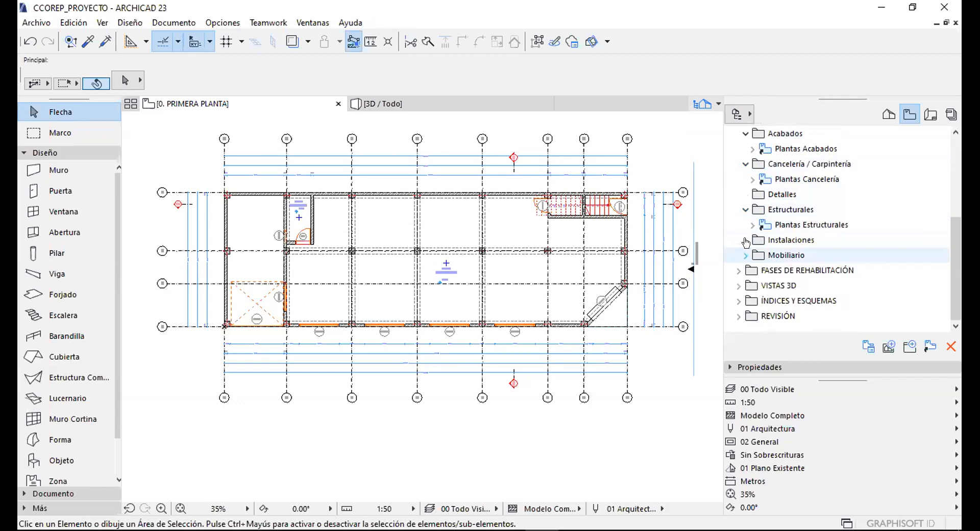
pyautogui.click(739, 254)
pyautogui.scroll(5, 776, 253)
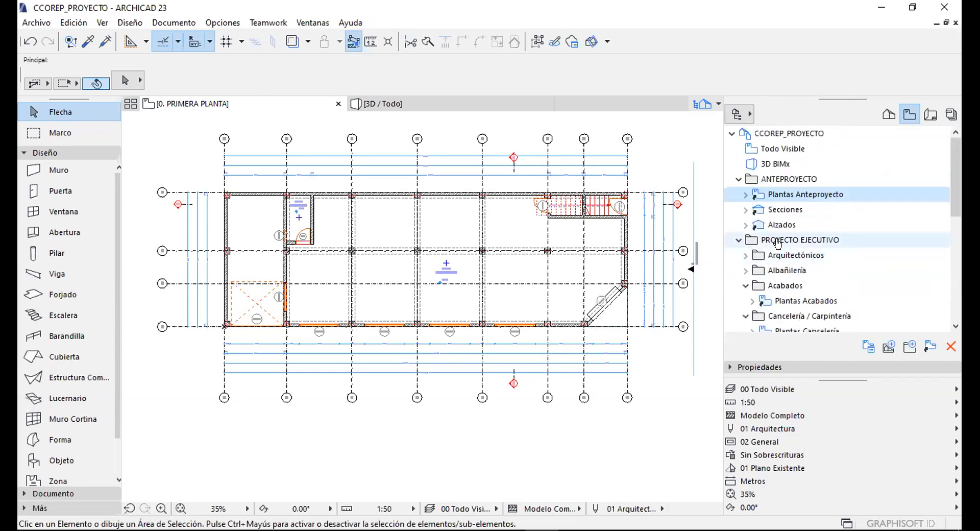
# Collapse all folders and select the six top-level folders, ANTEPROYECTO through REVISIÓN.
pyautogui.click(739, 179)
pyautogui.click(739, 195)
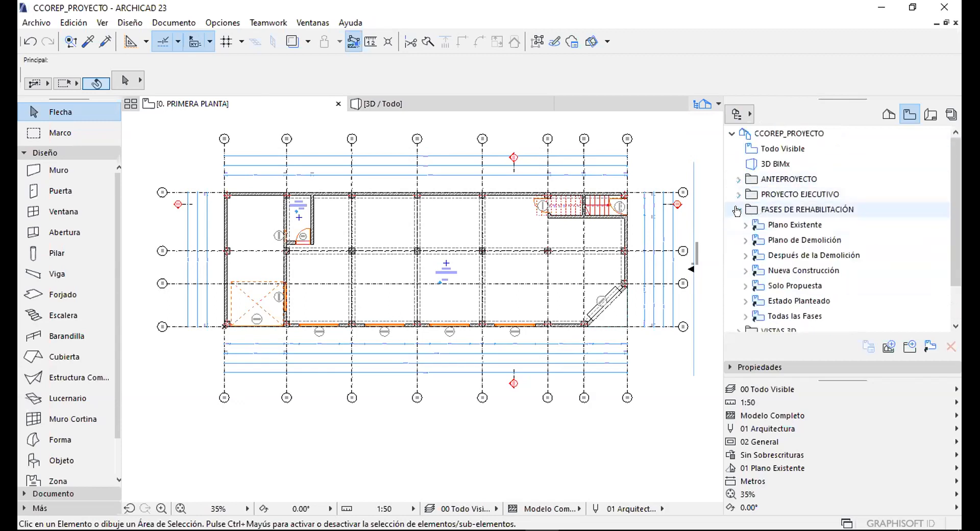
pyautogui.click(739, 210)
pyautogui.click(787, 179)
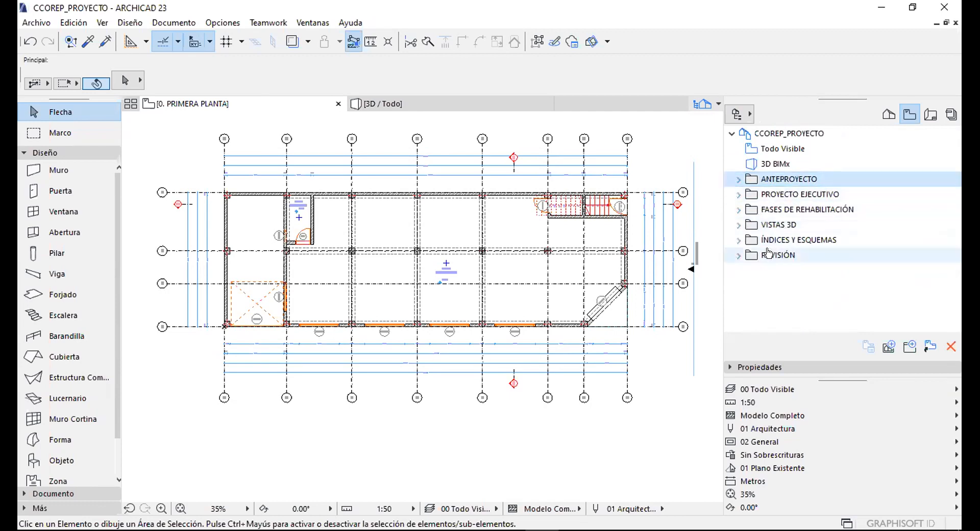
pyautogui.keyDown('shift'); pyautogui.click(770, 253); pyautogui.keyUp('shift')
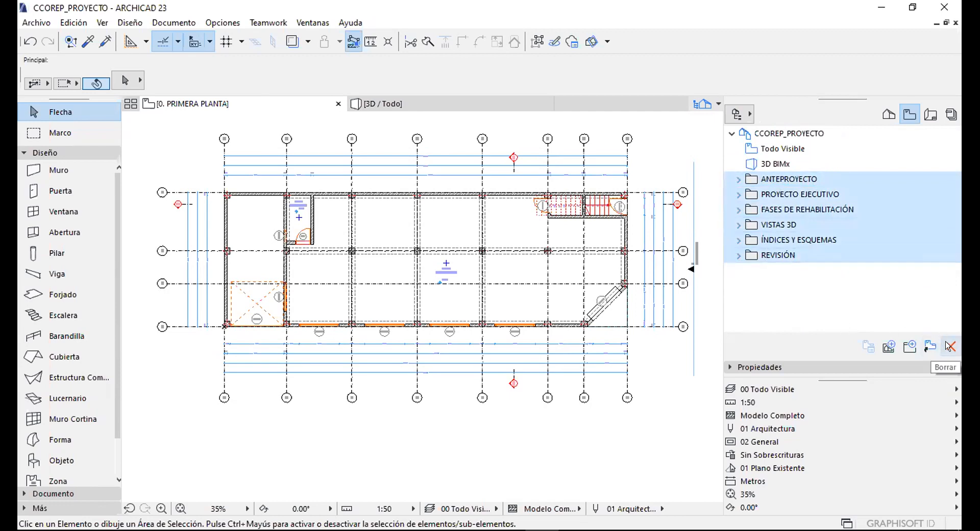
# Delete the six folders with Borrar Todo, then delete the Todo Visible and 3D BIMx views.
pyautogui.click(949, 346)
pyautogui.click(602, 237)
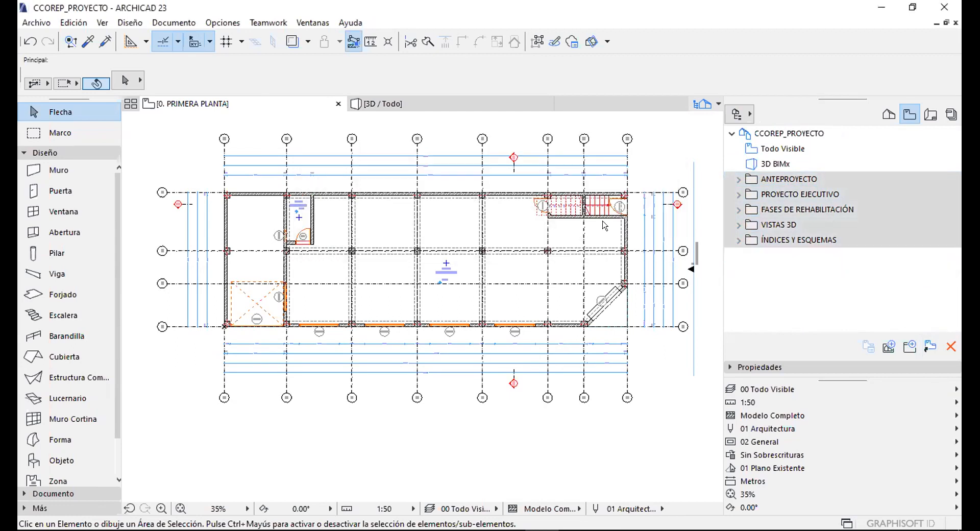
pyautogui.click(762, 164)
pyautogui.click(779, 151)
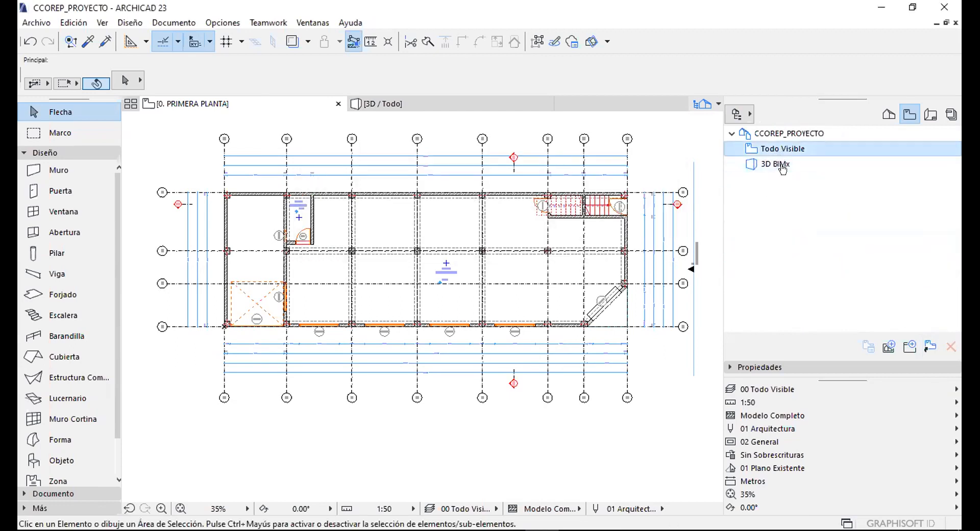
pyautogui.keyDown('shift'); pyautogui.click(766, 164); pyautogui.keyUp('shift')
pyautogui.click(950, 346)
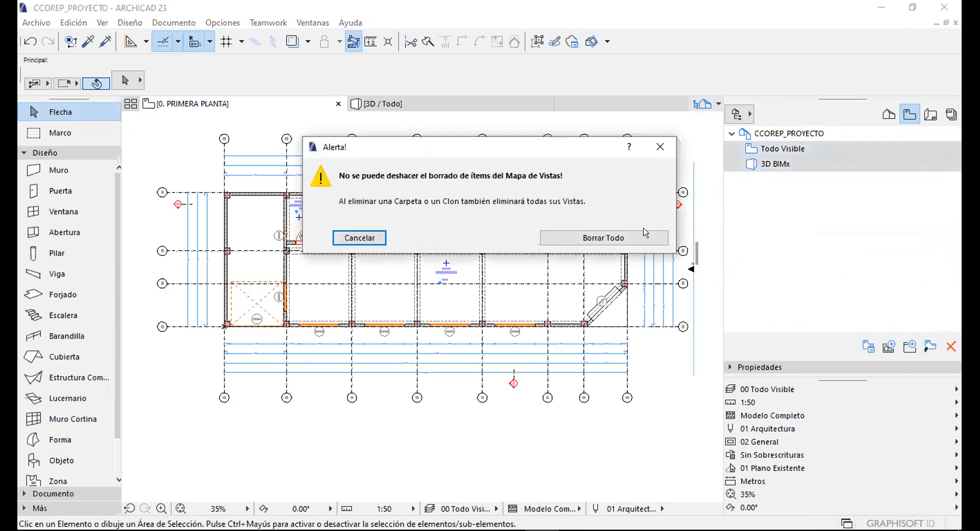
pyautogui.click(613, 236)
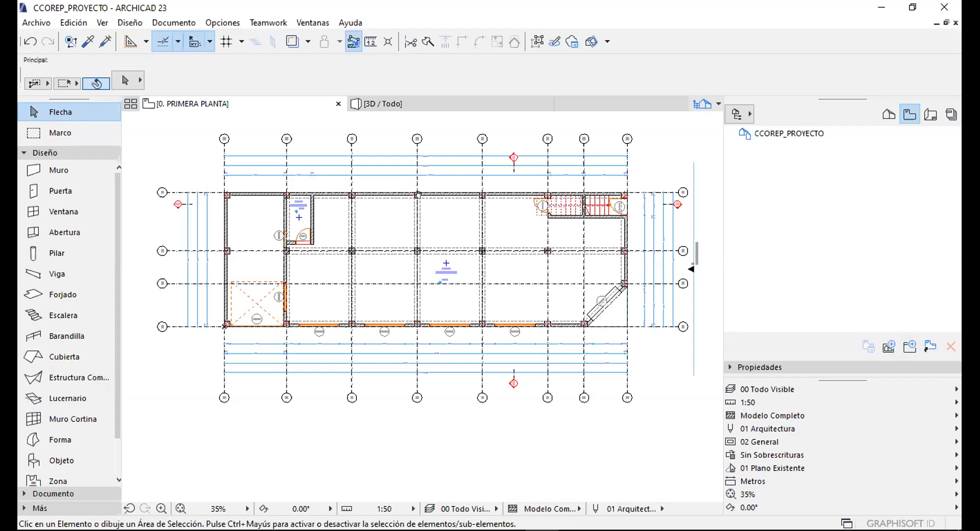
pyautogui.moveTo(418, 193); pyautogui.dragTo(426, 216, button='middle')
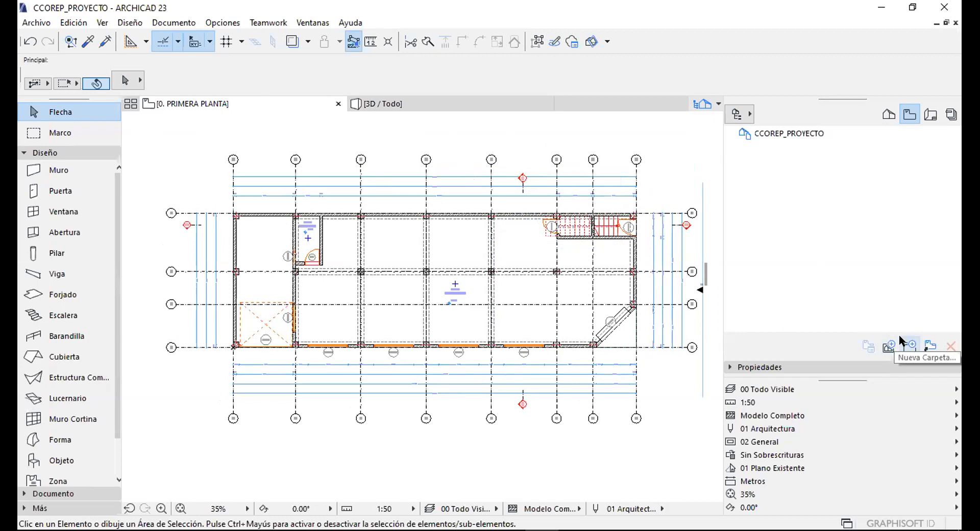
# Create a new View Map folder named 01_ANTEPROYECTO.
pyautogui.click(909, 346)
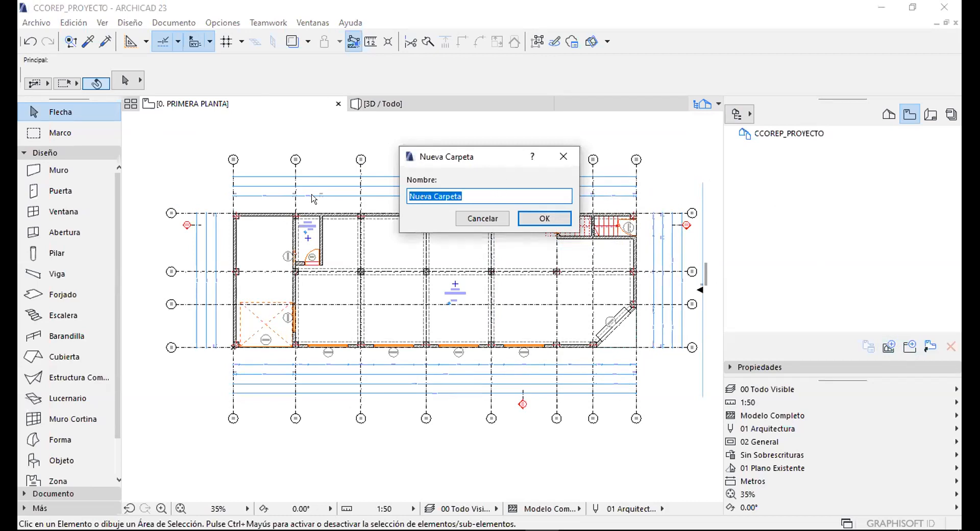
pyautogui.write('01_ANTEPROYECTO')
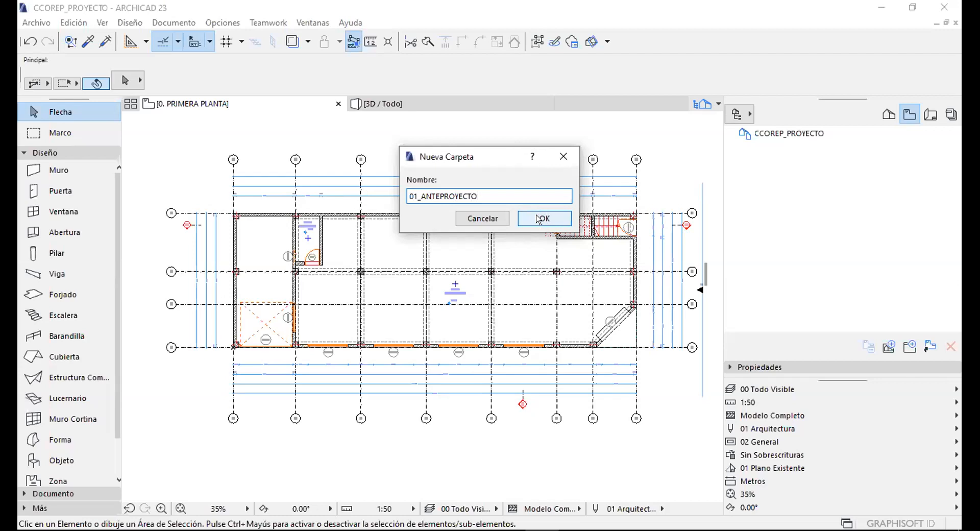
pyautogui.click(544, 217)
# Create a second folder named 02_PROYECTO EJECUTIVO and check both folders.
pyautogui.click(909, 347)
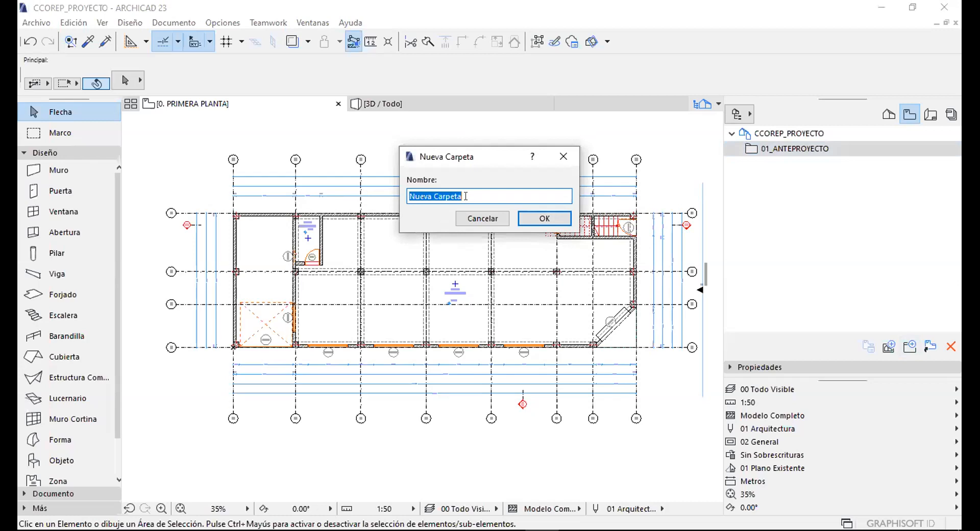
pyautogui.write('02_PROYECTO')
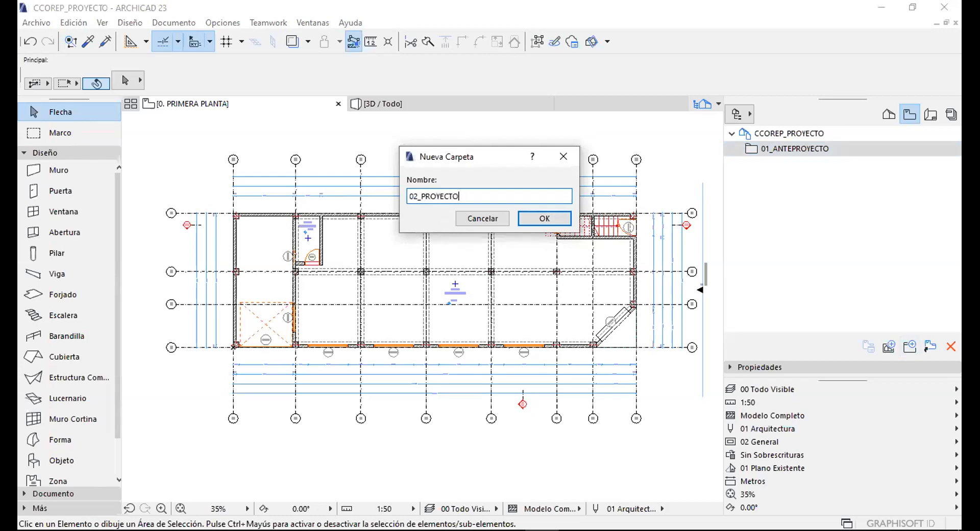
pyautogui.write(' EJE')
pyautogui.click(541, 218)
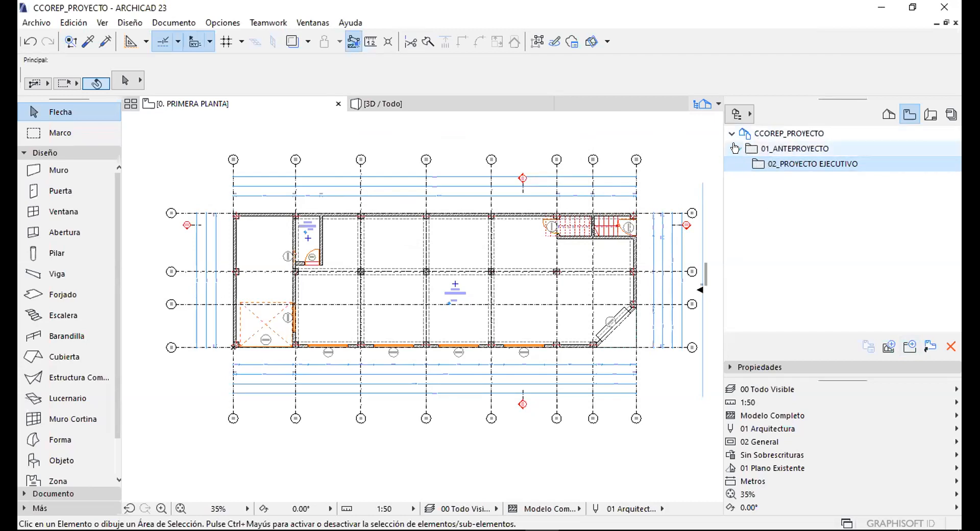
pyautogui.click(767, 148)
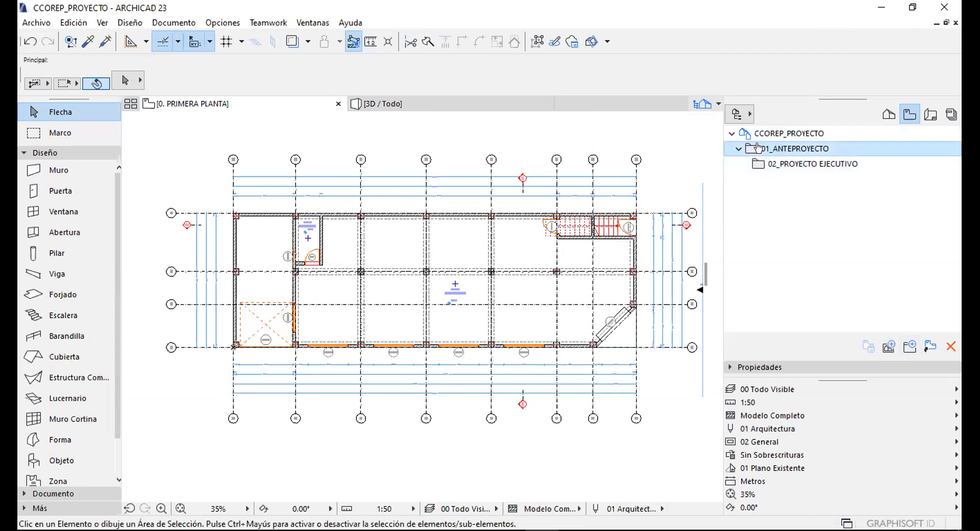
pyautogui.click(767, 160)
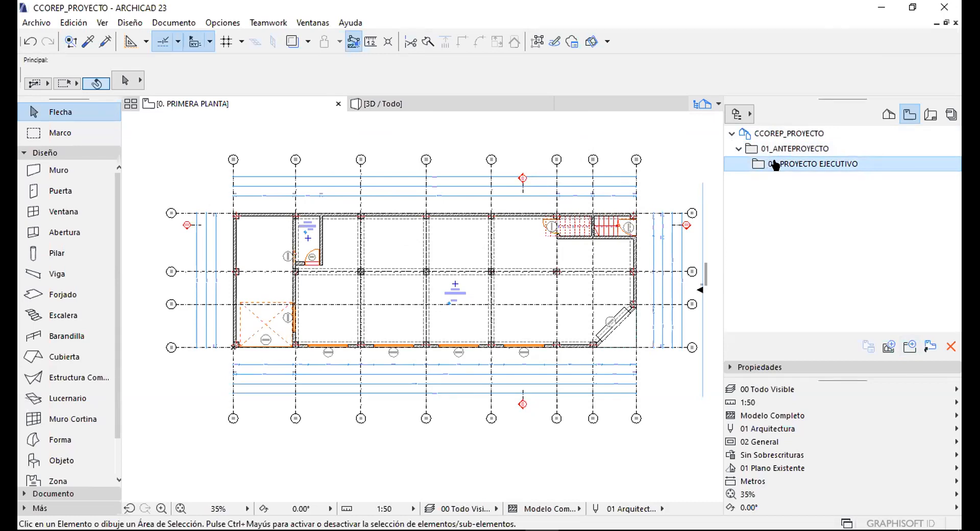
# Move 02_PROYECTO EJECUTIVO up to the root level beside 01_ANTEPROYECTO.
pyautogui.moveTo(790, 165); pyautogui.dragTo(758, 198)
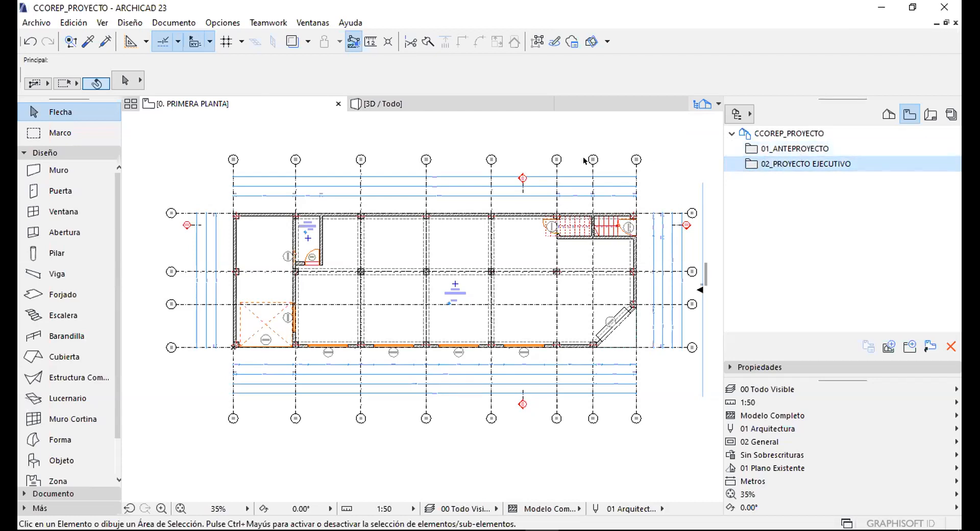
pyautogui.moveTo(471, 203); pyautogui.dragTo(465, 193, button='middle')
pyautogui.moveTo(438, 163); pyautogui.dragTo(439, 182, button='middle')
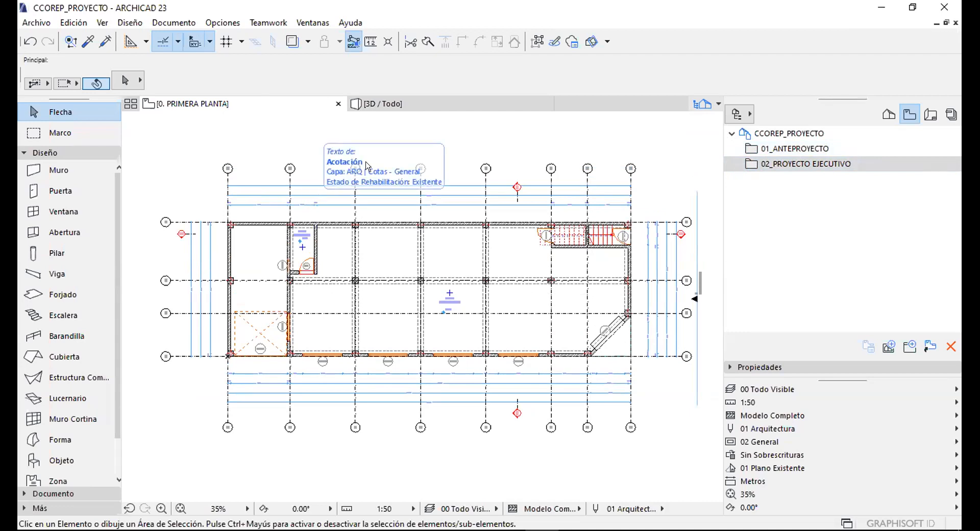
pyautogui.click(796, 149)
pyautogui.click(472, 130)
pyautogui.click(547, 150)
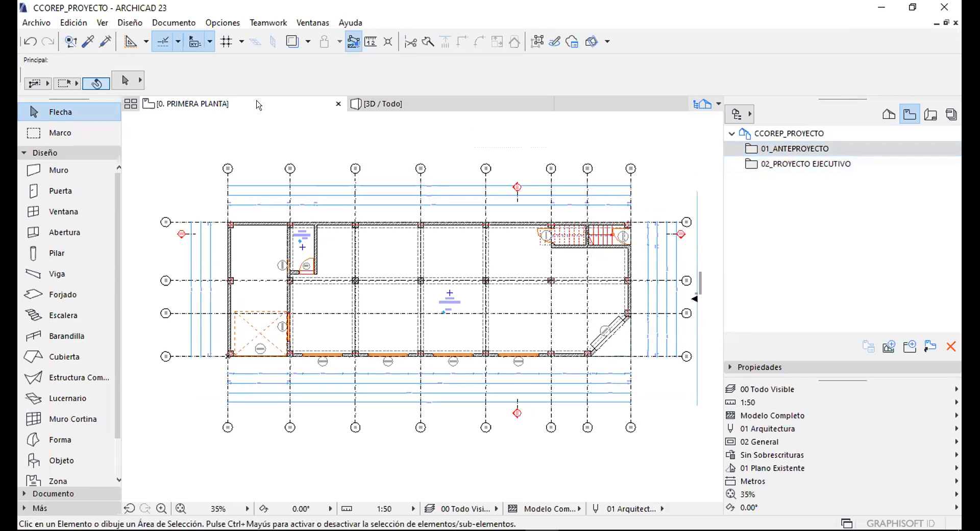
# Reframe the floor plan and float the Opciones Rápidas palette over it.
pyautogui.rightClick(258, 105)
pyautogui.click(357, 259)
pyautogui.moveTo(391, 248); pyautogui.dragTo(385, 240, button='middle')
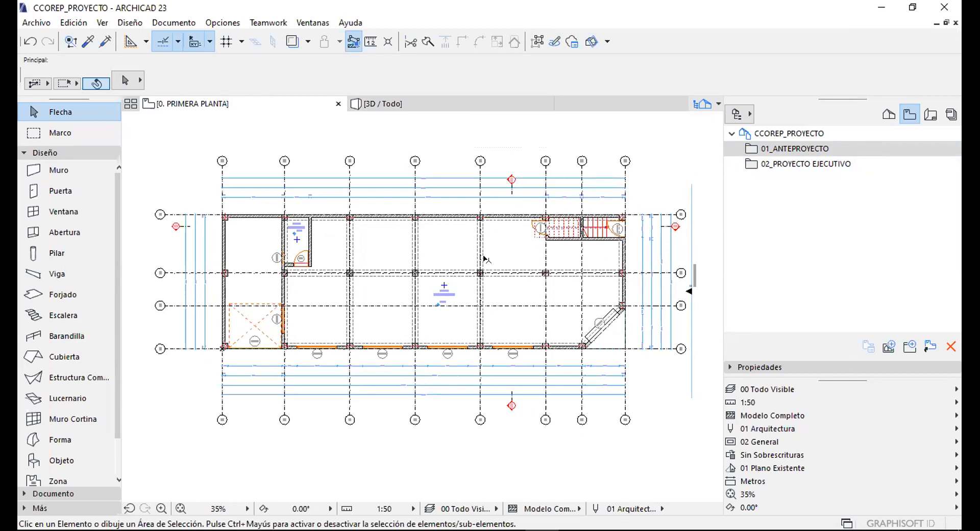
pyautogui.scroll(3, 590, 230)
pyautogui.moveTo(522, 203); pyautogui.dragTo(522, 216, button='middle')
pyautogui.moveTo(330, 303); pyautogui.dragTo(482, 266, button='middle')
pyautogui.scroll(5, 191, 219)
pyautogui.scroll(-10, 622, 208)
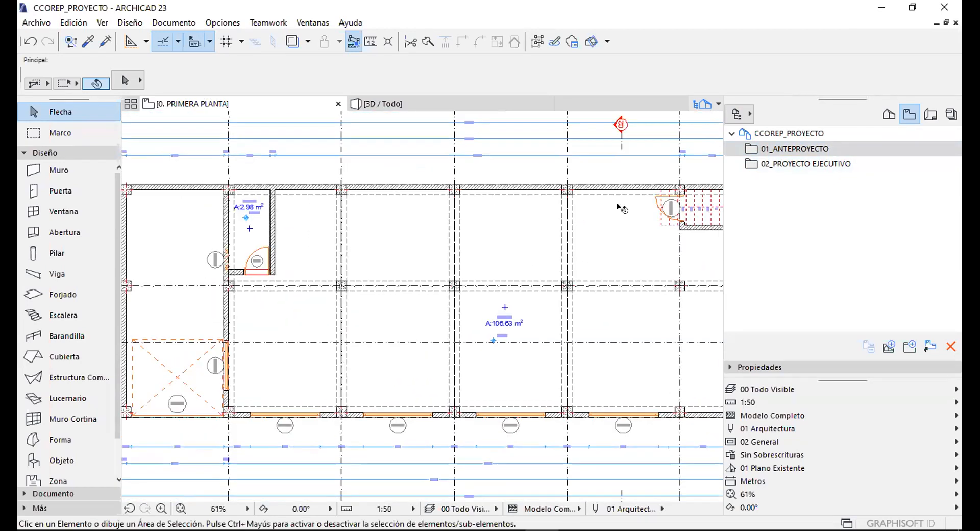
pyautogui.scroll(2, 571, 151)
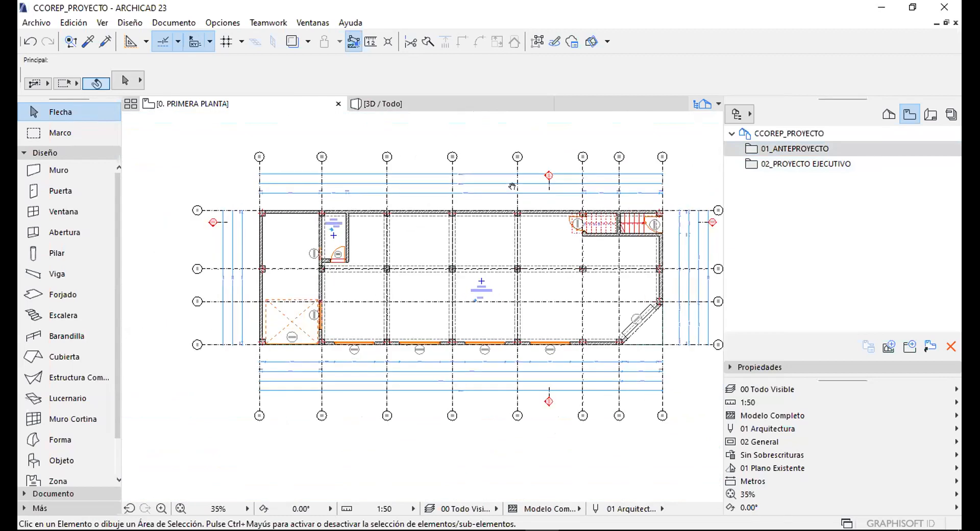
pyautogui.moveTo(832, 380); pyautogui.dragTo(510, 263)
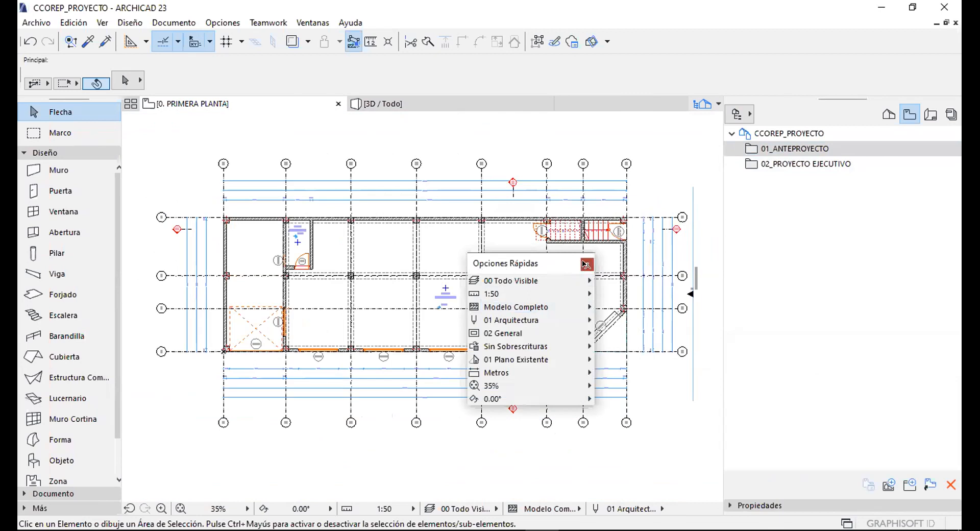
# Close the floating Opciones Rápidas palette and reopen it from Ventanas > Paletas.
pyautogui.click(585, 264)
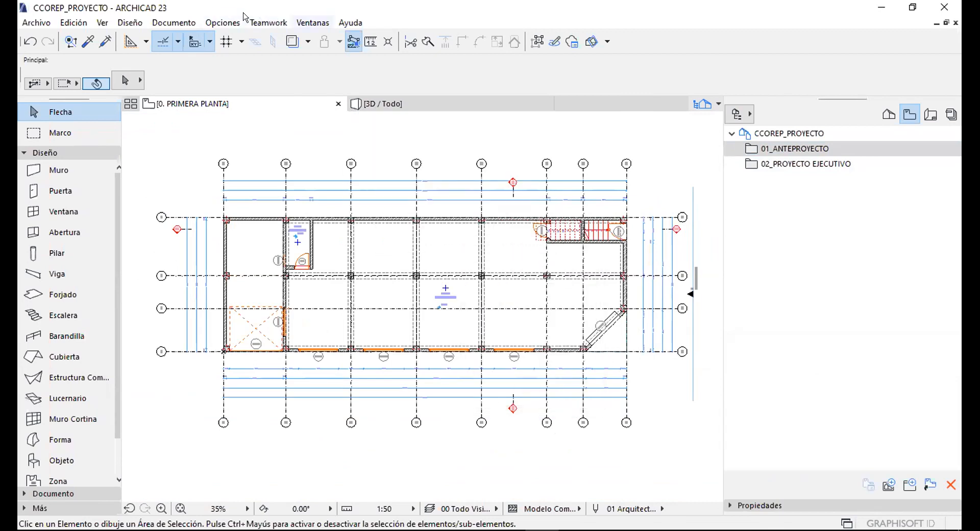
pyautogui.click(312, 22)
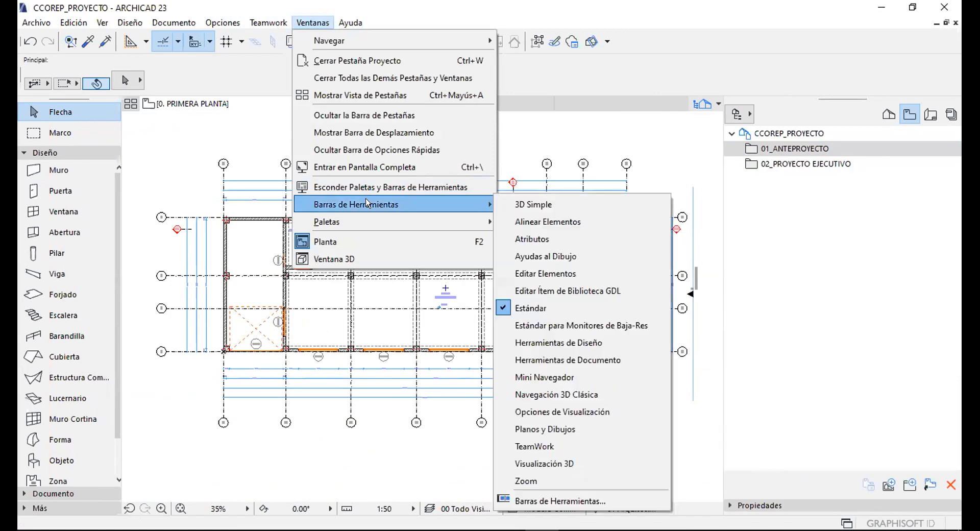
pyautogui.moveTo(368, 221)
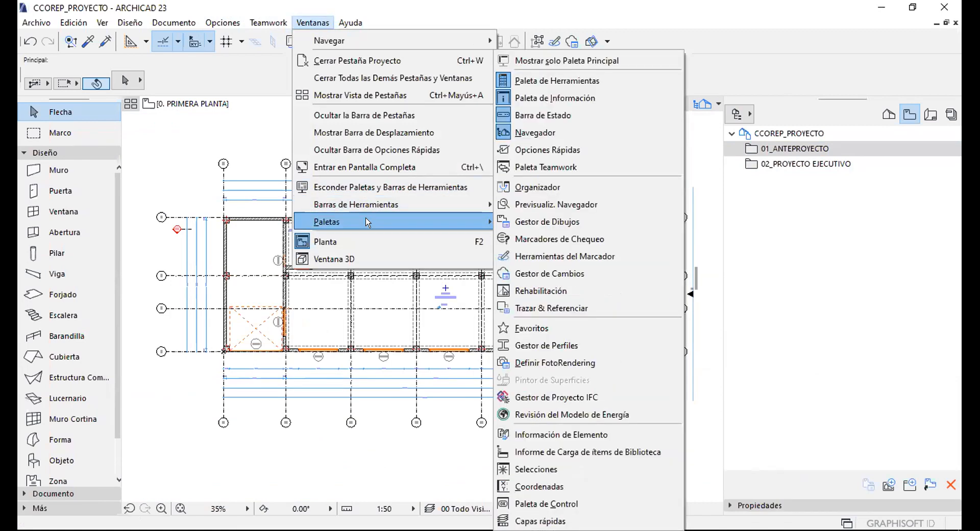
pyautogui.click(536, 144)
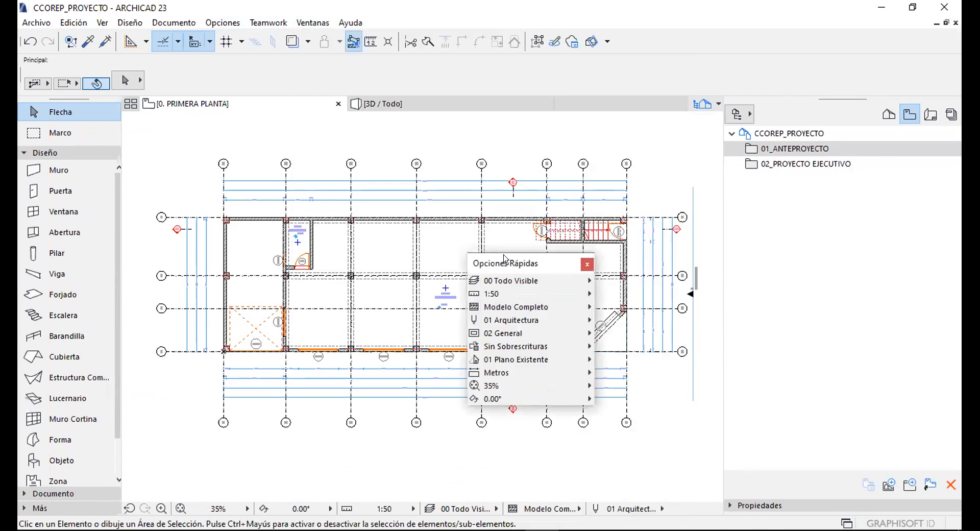
# Dock Opciones Rápidas beneath the View Map and select the 01_ANTEPROYECTO folder.
pyautogui.moveTo(503, 264); pyautogui.dragTo(635, 332)
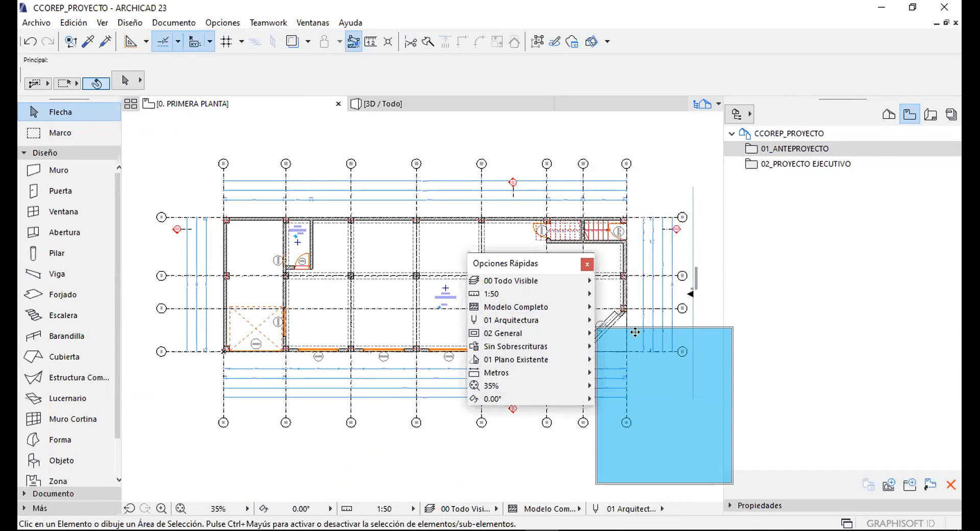
pyautogui.moveTo(643, 339); pyautogui.dragTo(834, 504)
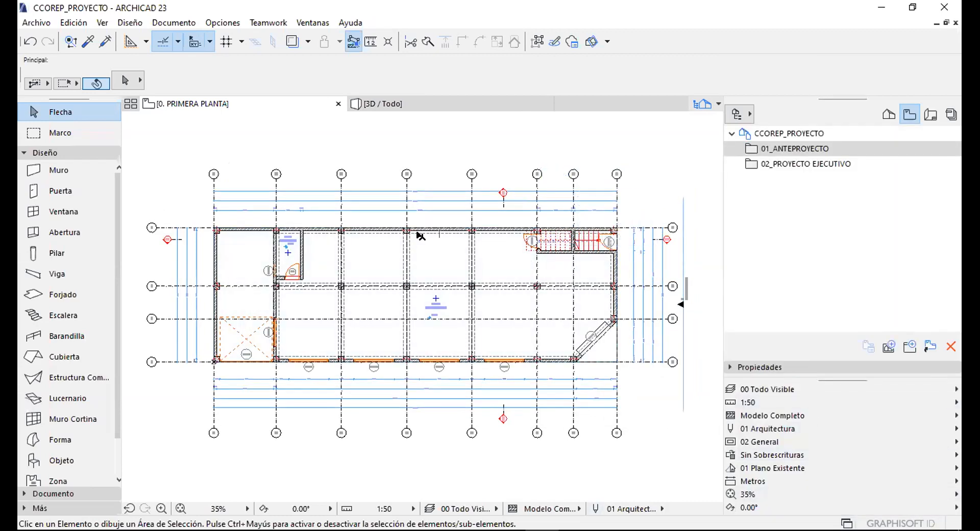
pyautogui.scroll(-2, 391, 276)
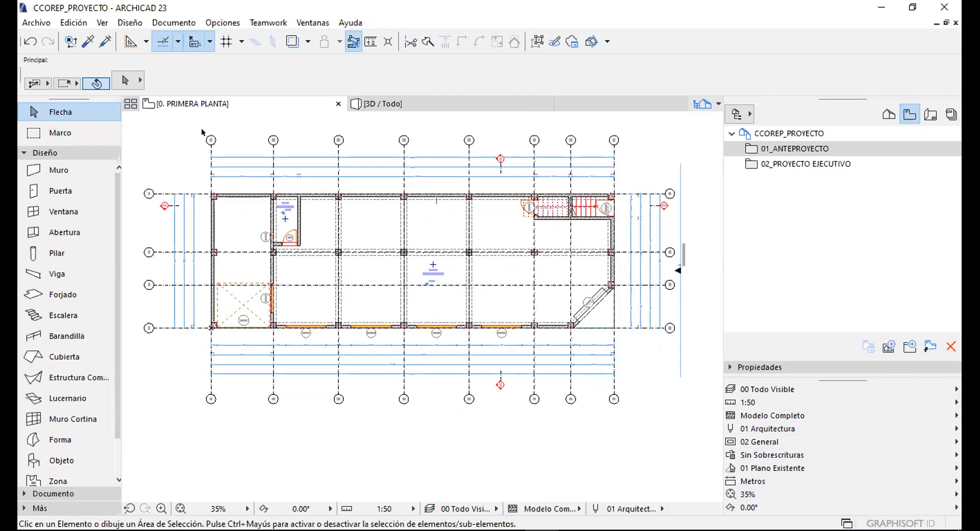
pyautogui.scroll(5, 324, 305)
pyautogui.scroll(-3, 322, 299)
pyautogui.scroll(3, 323, 299)
pyautogui.scroll(-5, 406, 260)
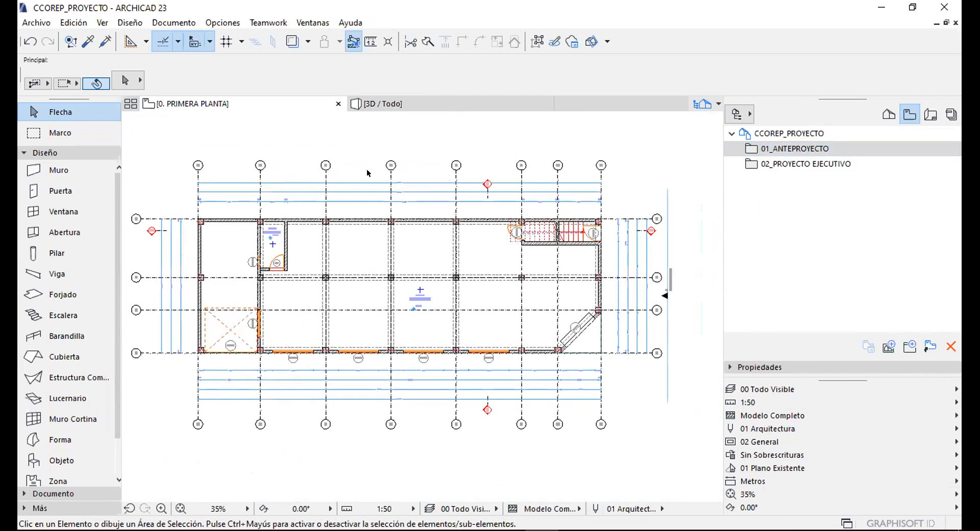
pyautogui.click(790, 147)
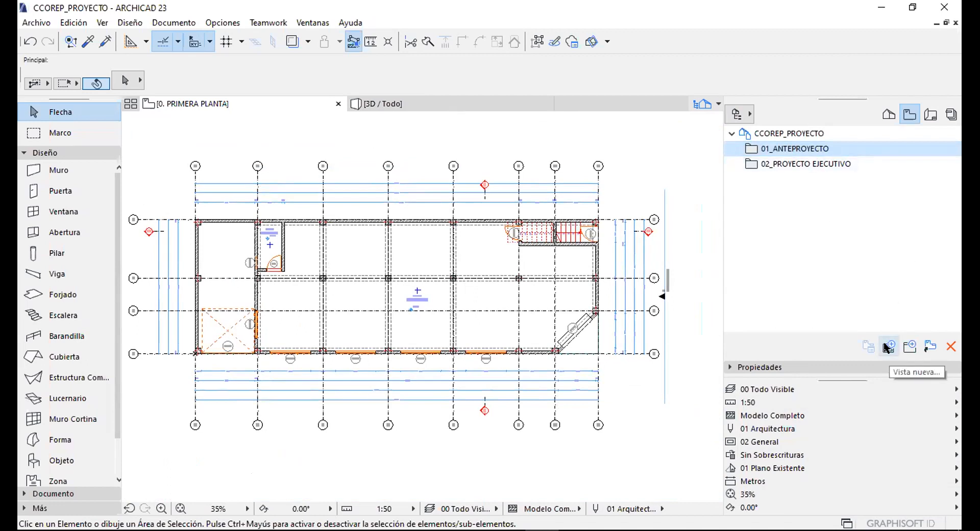
# Start a new view in Guardar Vista and review the view ID options.
pyautogui.click(888, 347)
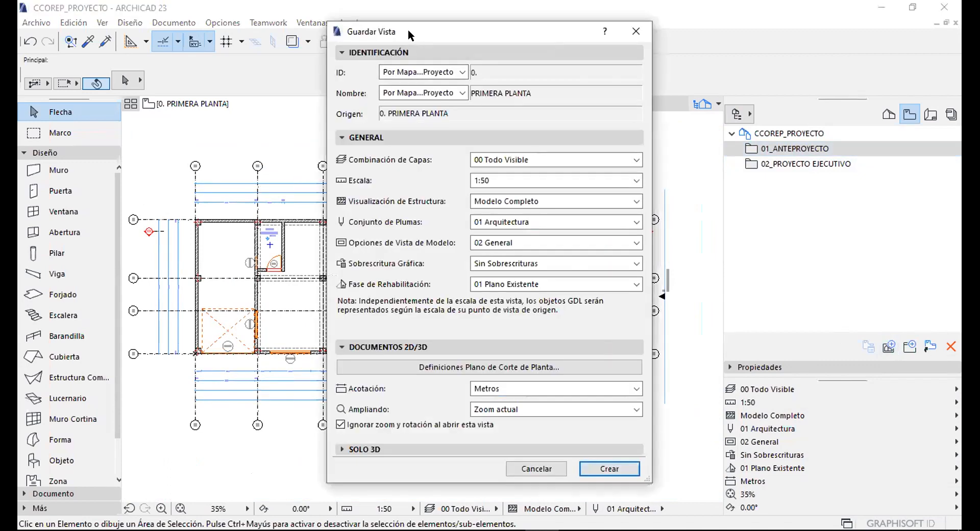
pyautogui.moveTo(409, 34); pyautogui.dragTo(362, 30)
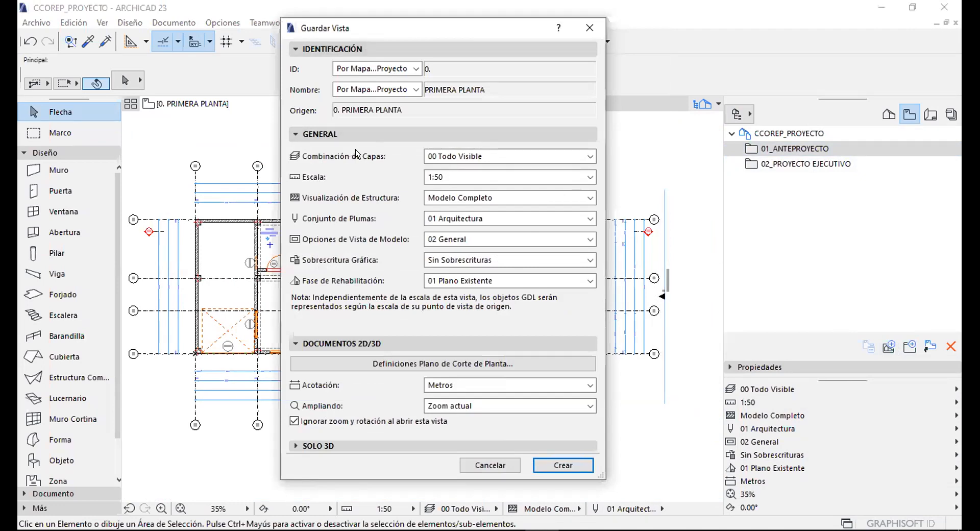
pyautogui.click(313, 48)
pyautogui.click(311, 51)
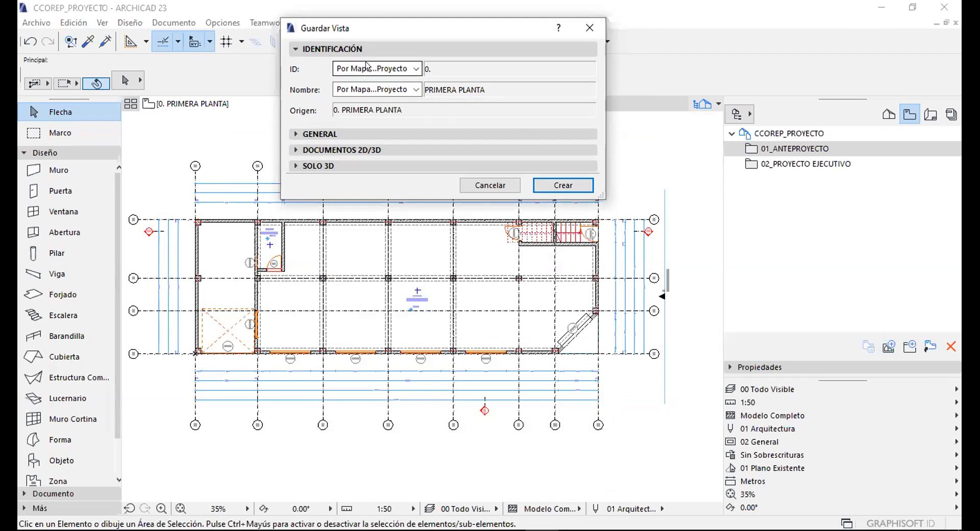
pyautogui.click(384, 67)
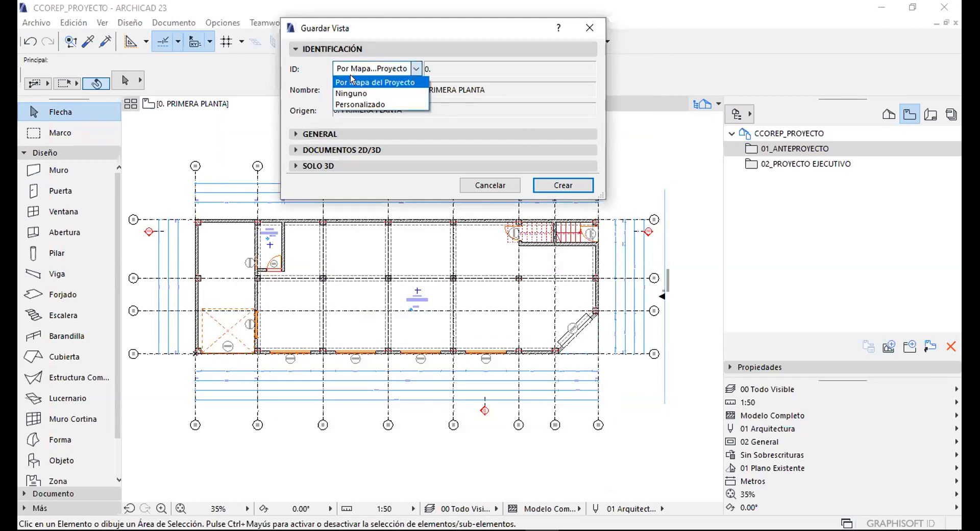
pyautogui.click(313, 78)
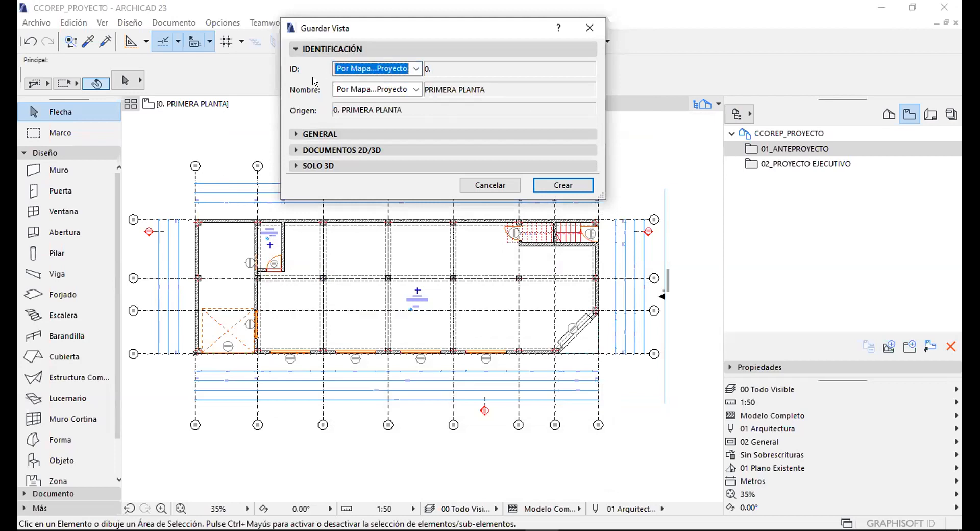
# Keep the view name Por Mapa del Proyecto and expand the General settings.
pyautogui.click(371, 87)
pyautogui.click(457, 77)
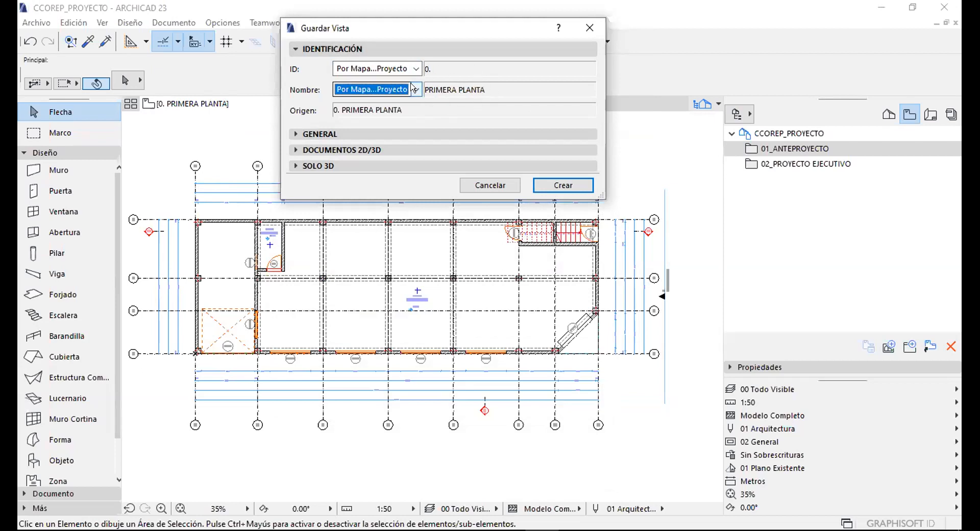
pyautogui.click(413, 88)
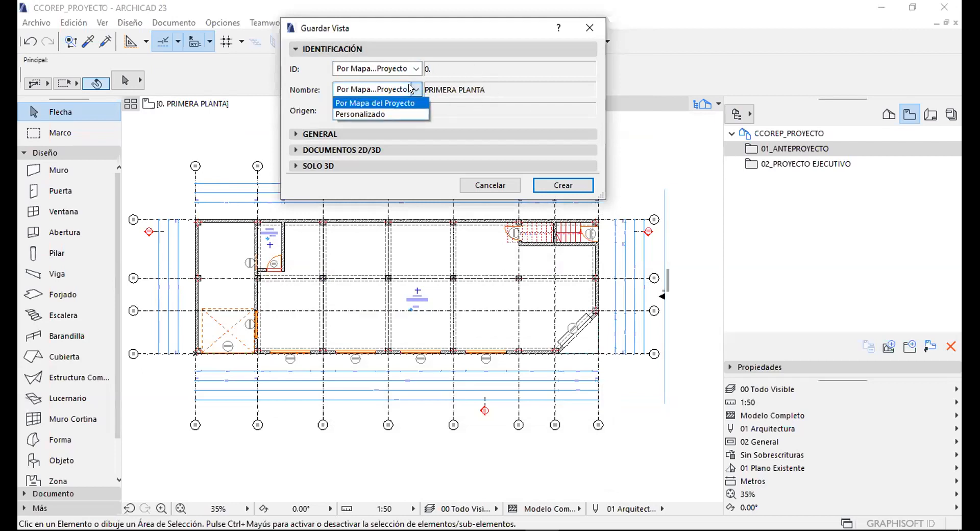
pyautogui.click(367, 113)
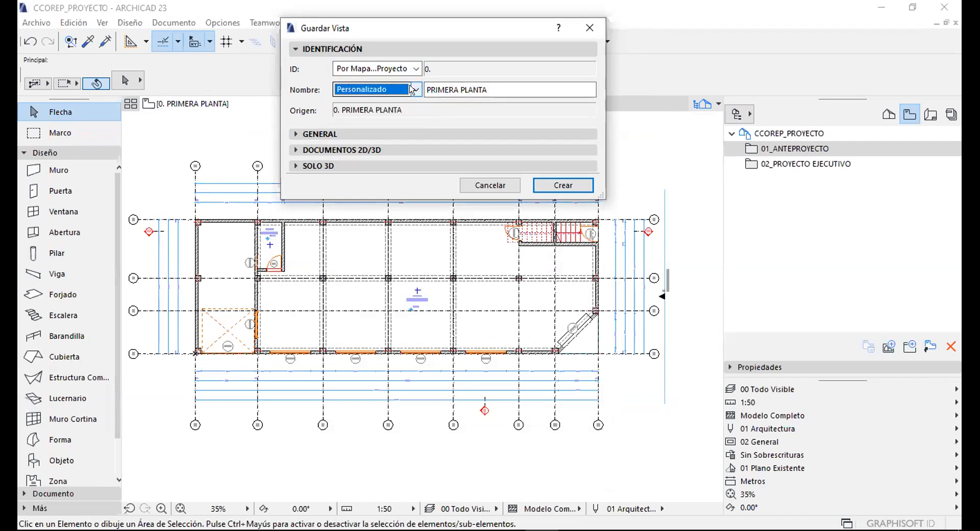
pyautogui.click(414, 89)
pyautogui.click(357, 99)
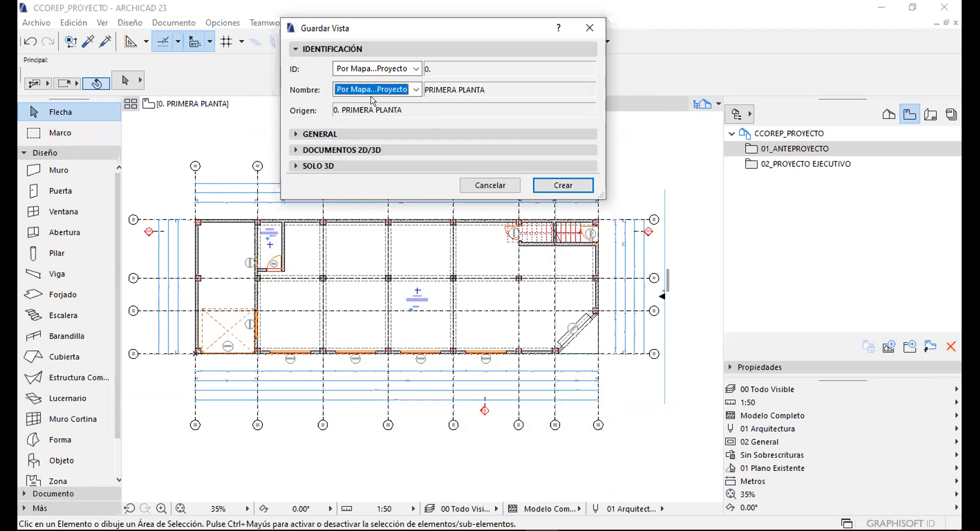
pyautogui.click(330, 48)
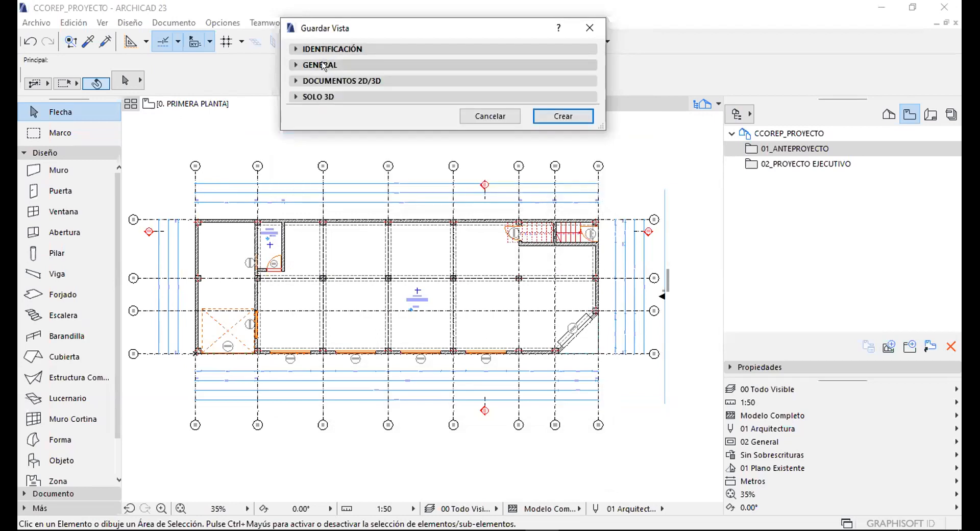
pyautogui.click(324, 65)
# Set layer combination 02 Plantas - Anteproyecto, scale 1:100, structure display Modelo Completo.
pyautogui.moveTo(440, 24); pyautogui.dragTo(667, 70)
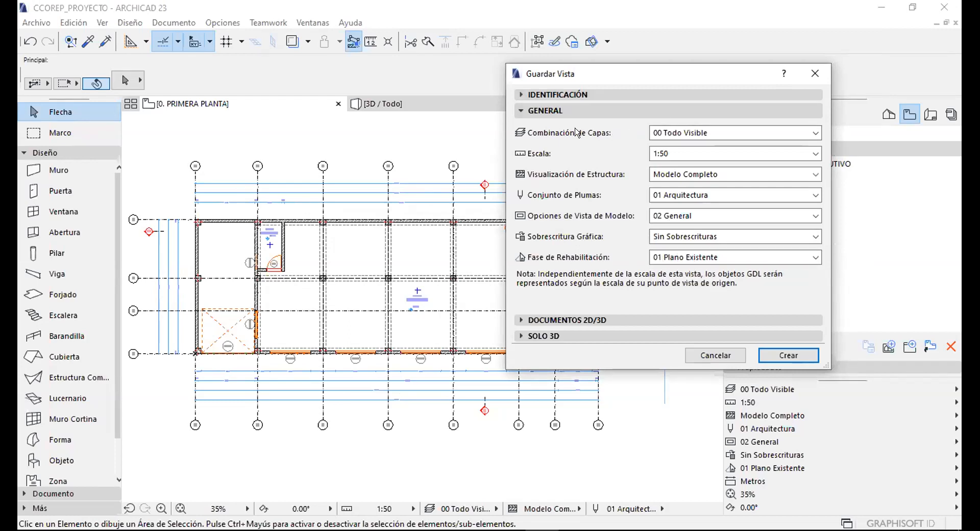
pyautogui.click(676, 134)
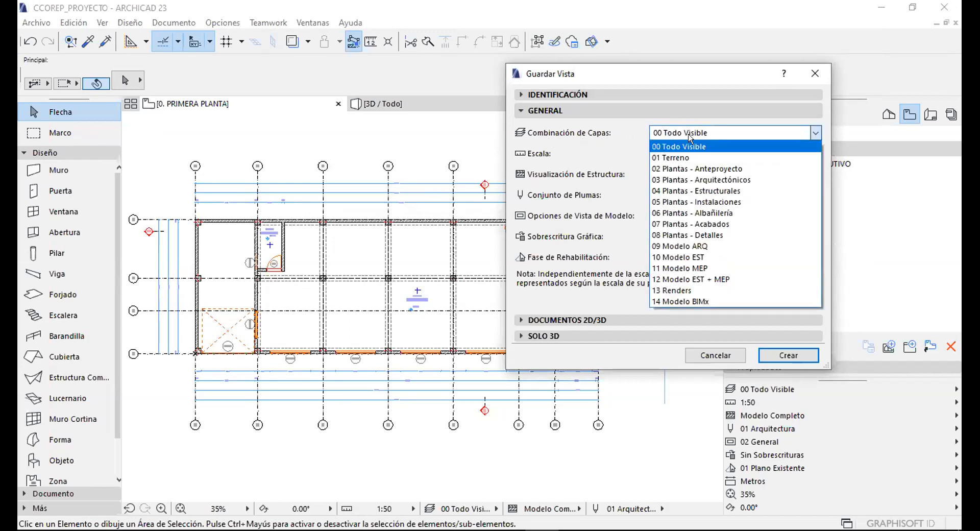
pyautogui.click(681, 170)
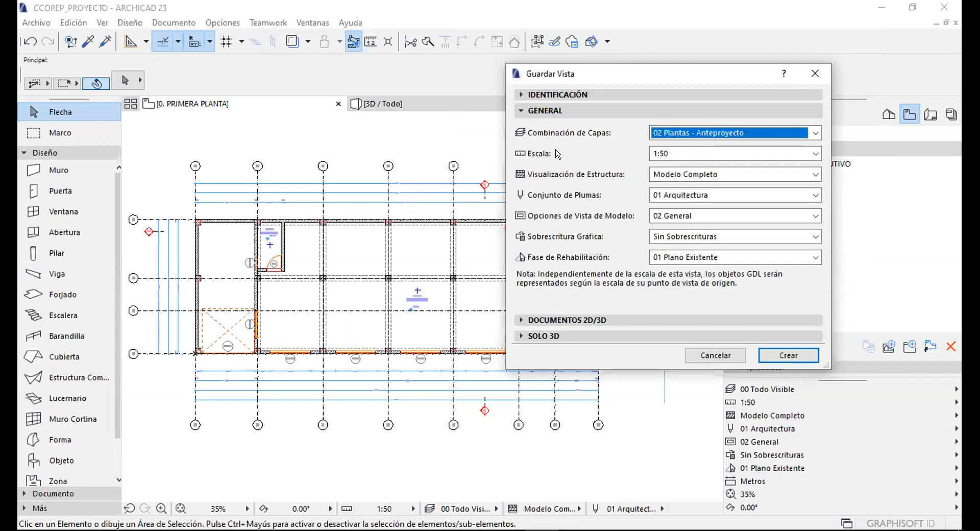
pyautogui.click(678, 155)
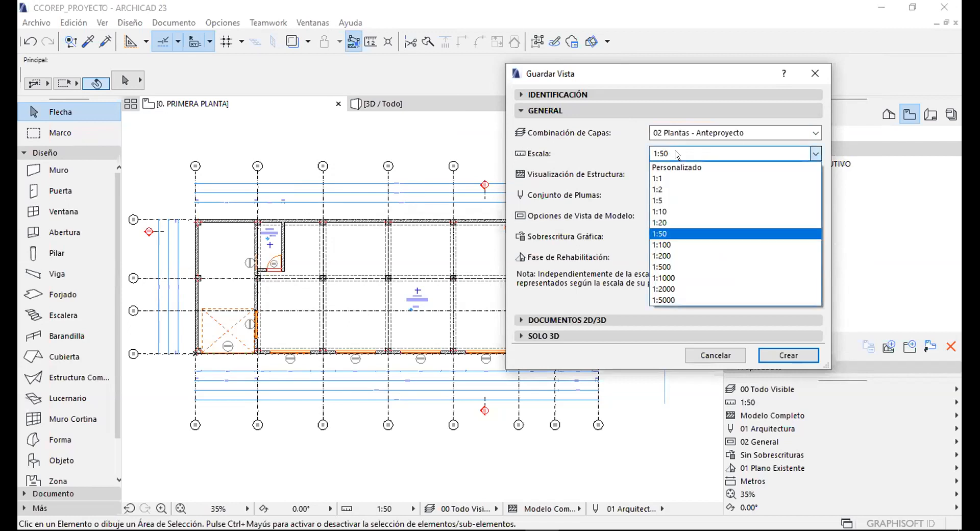
pyautogui.click(668, 245)
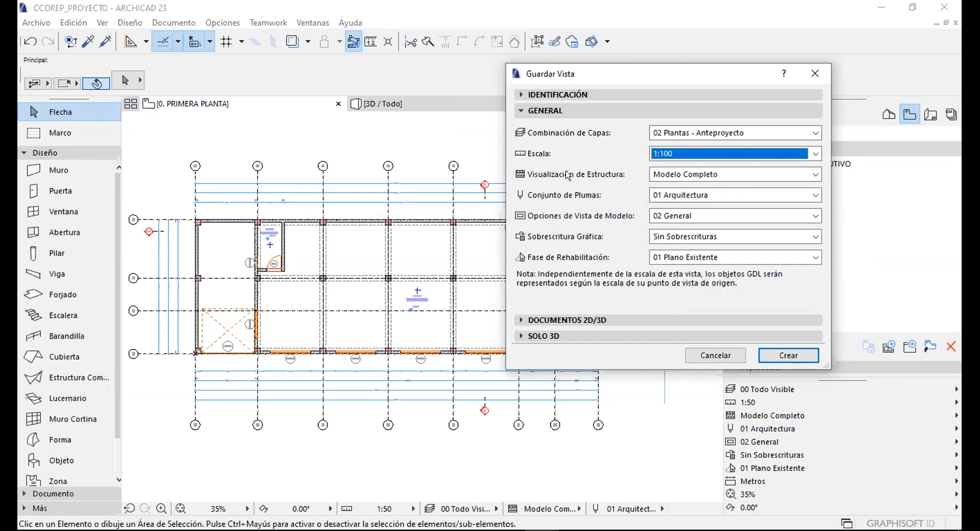
pyautogui.click(662, 175)
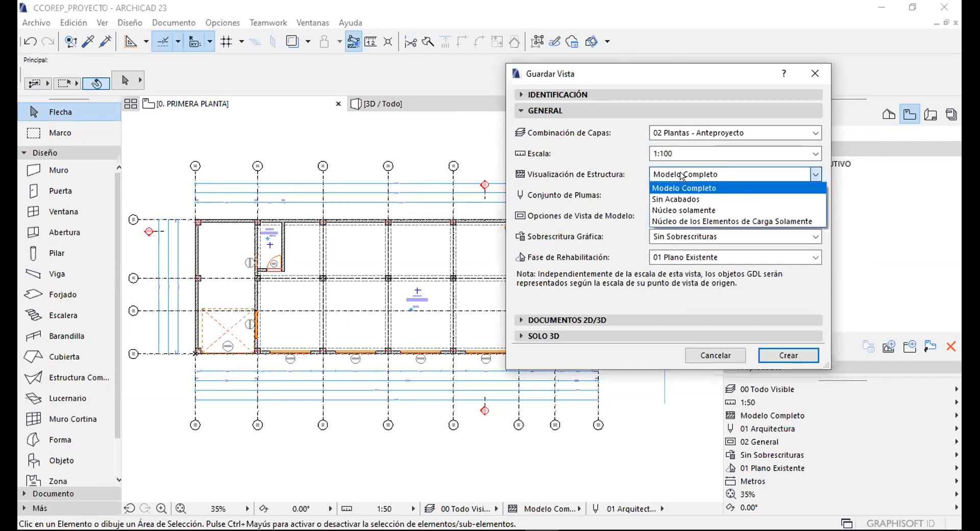
pyautogui.click(666, 176)
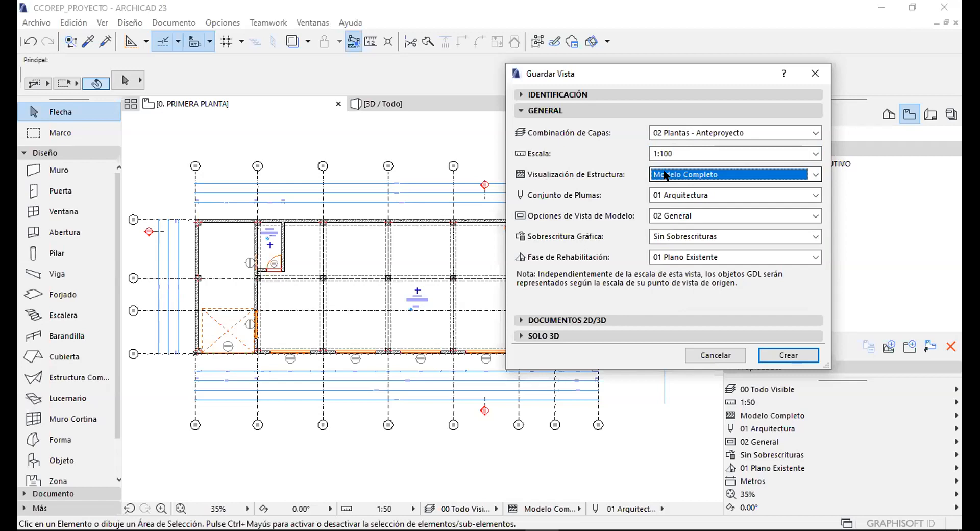
pyautogui.click(668, 169)
pyautogui.click(669, 173)
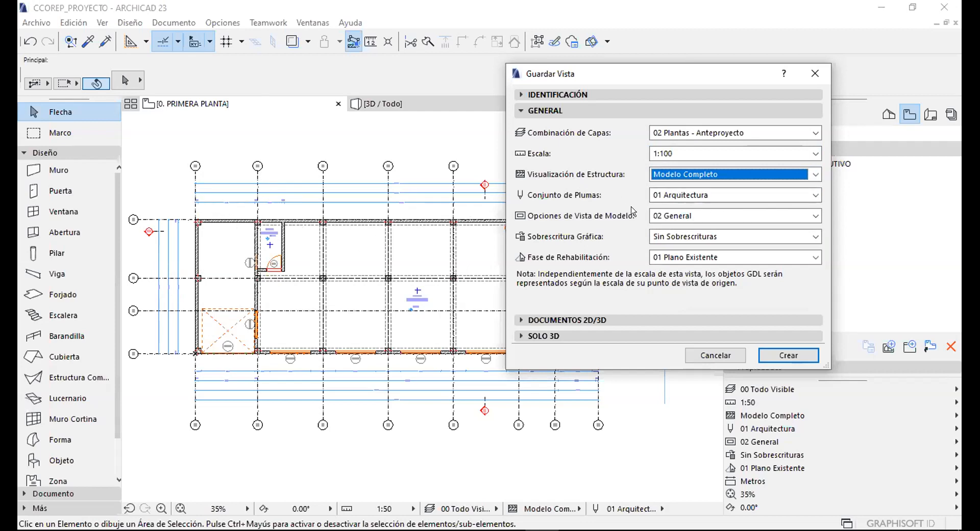
# Set pen set 03 Planos 1:100, model view options CCOEP_100, graphic override Planta Anteproyecto.
pyautogui.click(660, 196)
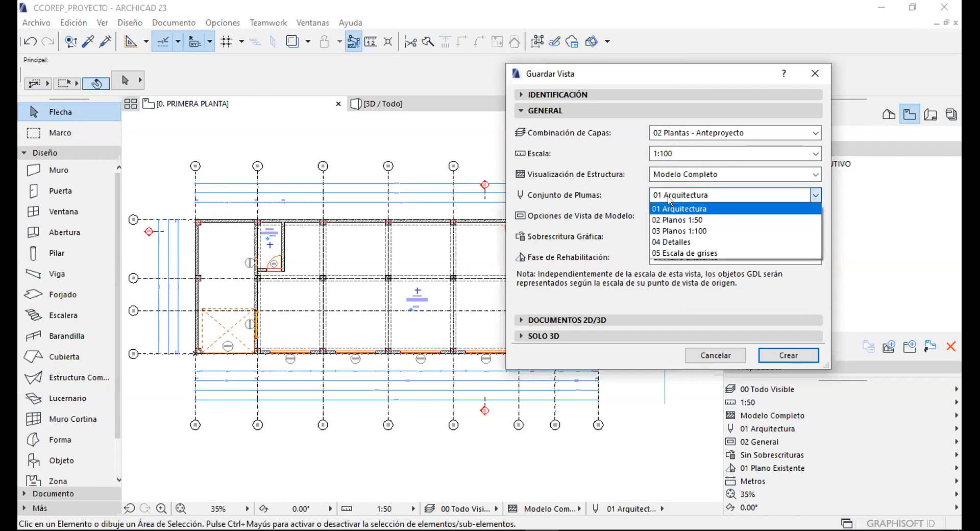
pyautogui.click(675, 227)
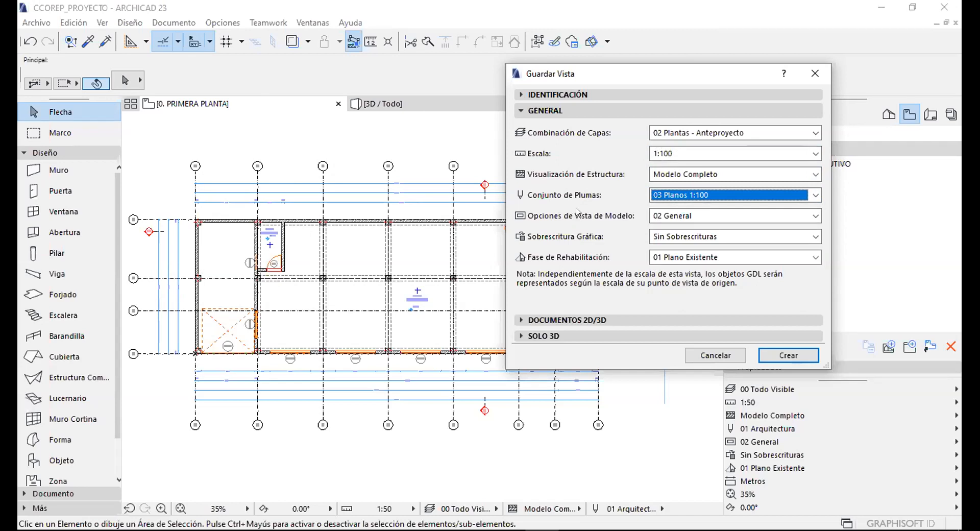
pyautogui.click(672, 214)
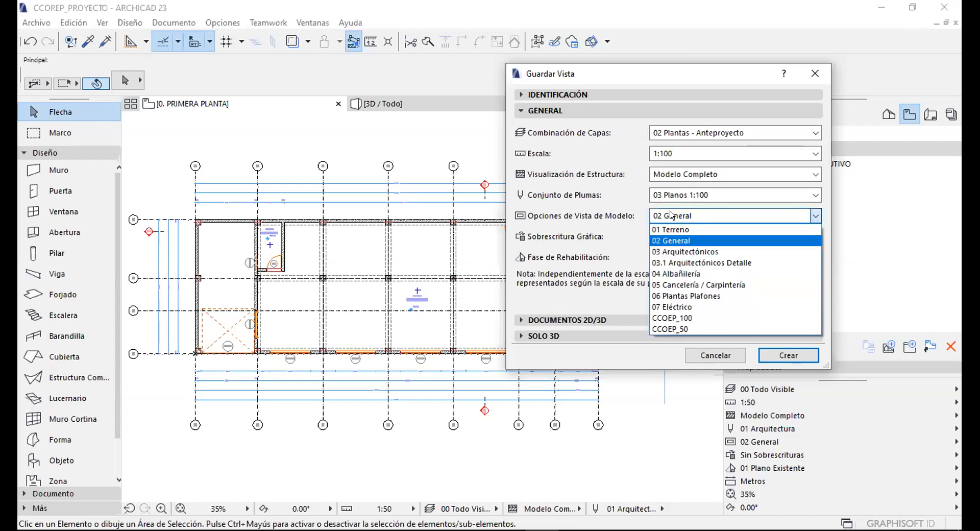
pyautogui.click(670, 318)
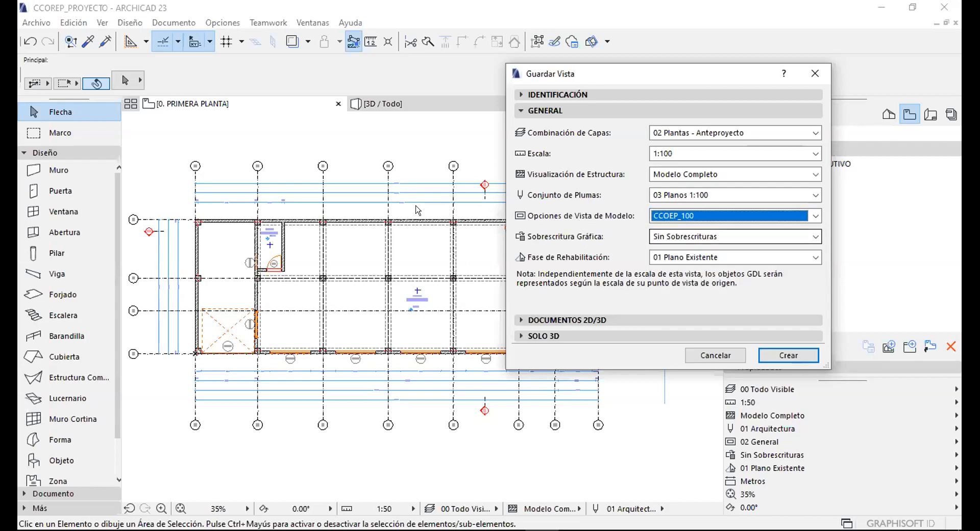
pyautogui.click(668, 236)
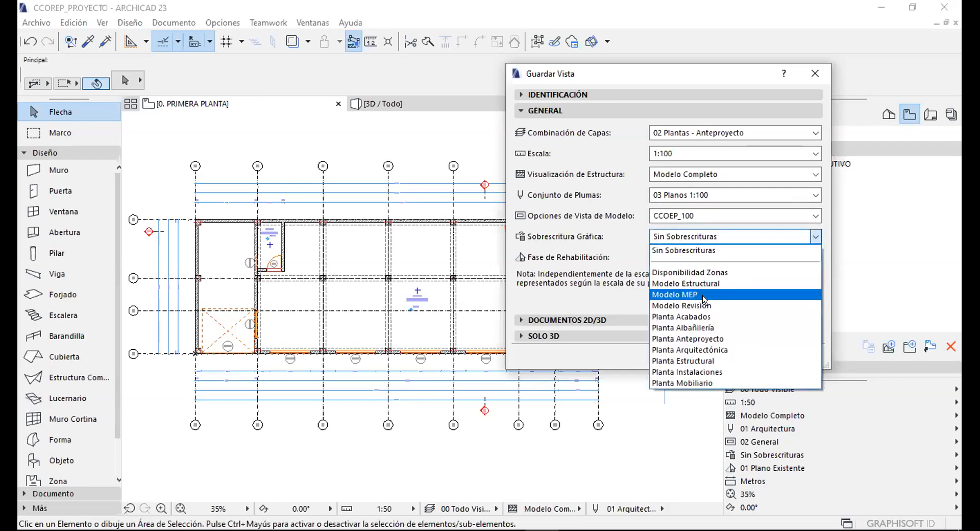
pyautogui.click(686, 339)
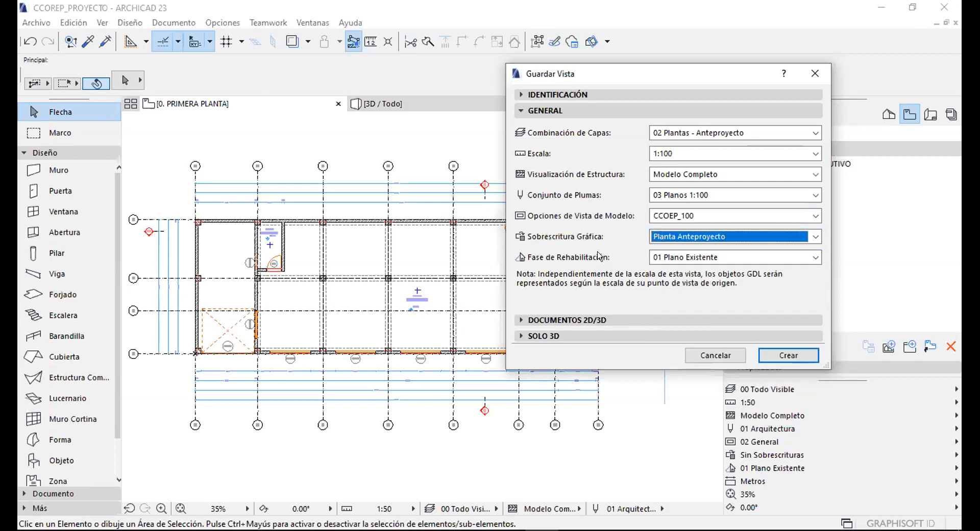
pyautogui.click(543, 110)
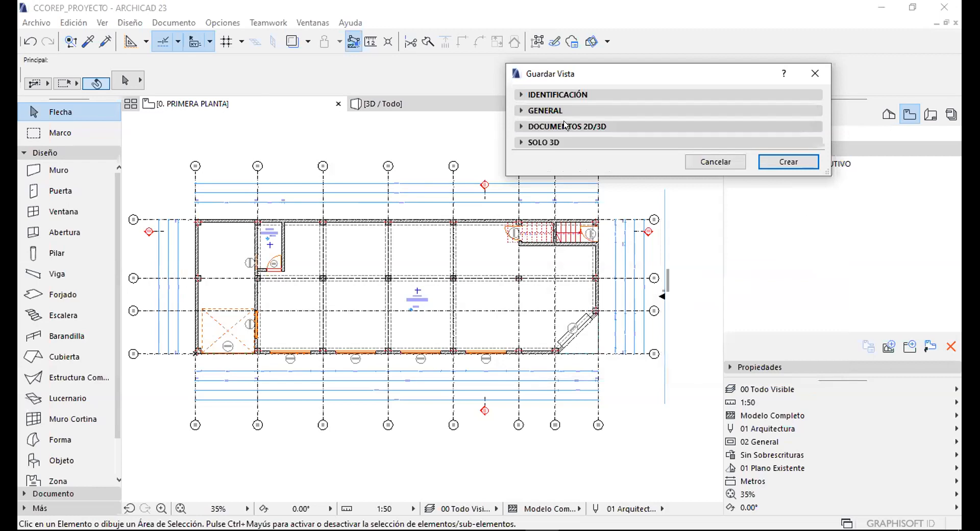
# Keep the 2D/3D dimensioning unit as Metros and set zooming to Optimizar.
pyautogui.click(537, 126)
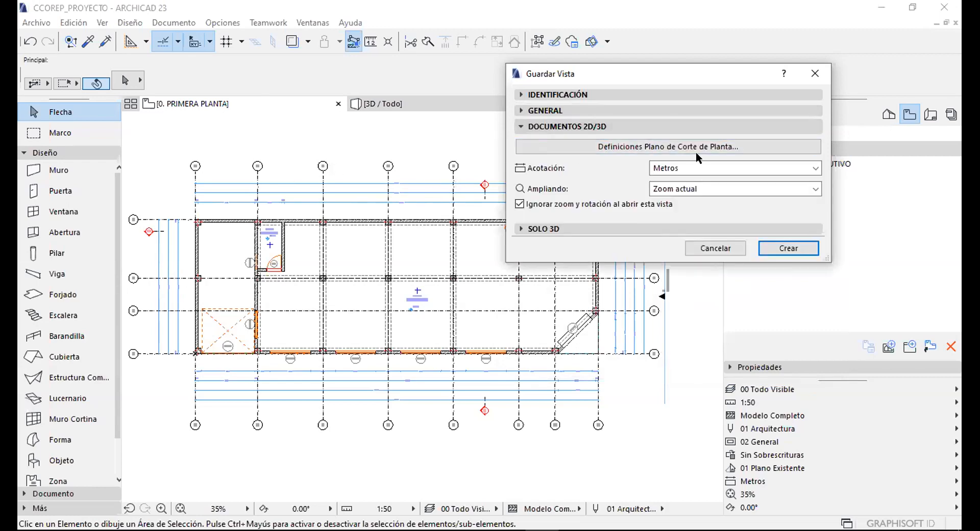
pyautogui.click(677, 168)
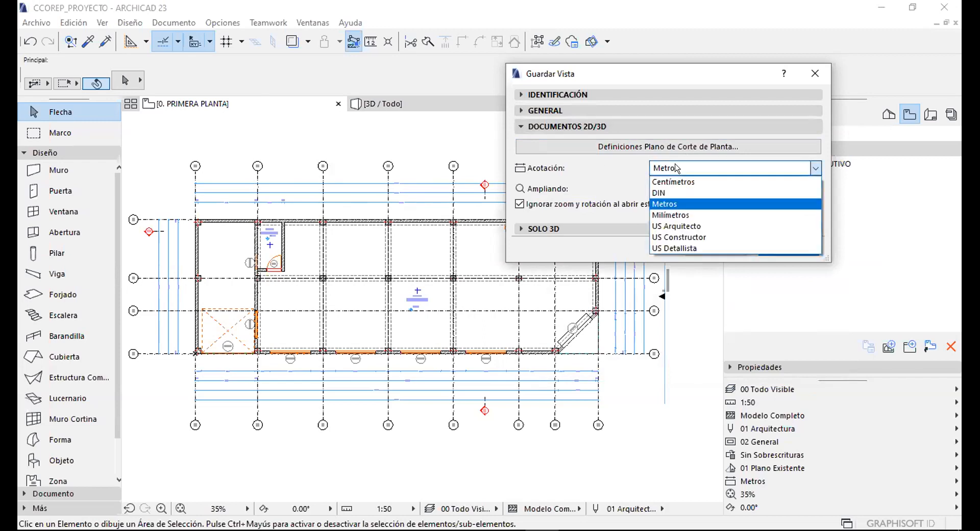
pyautogui.click(660, 162)
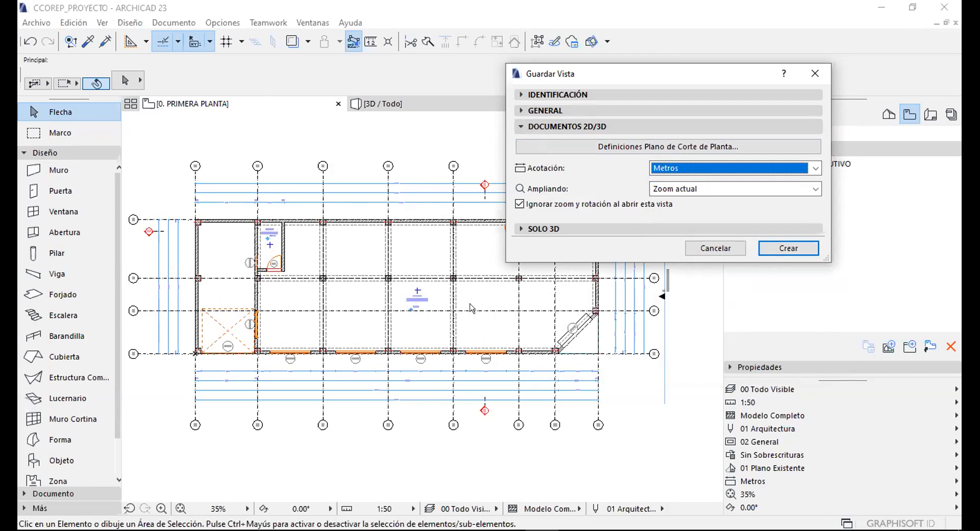
pyautogui.click(670, 168)
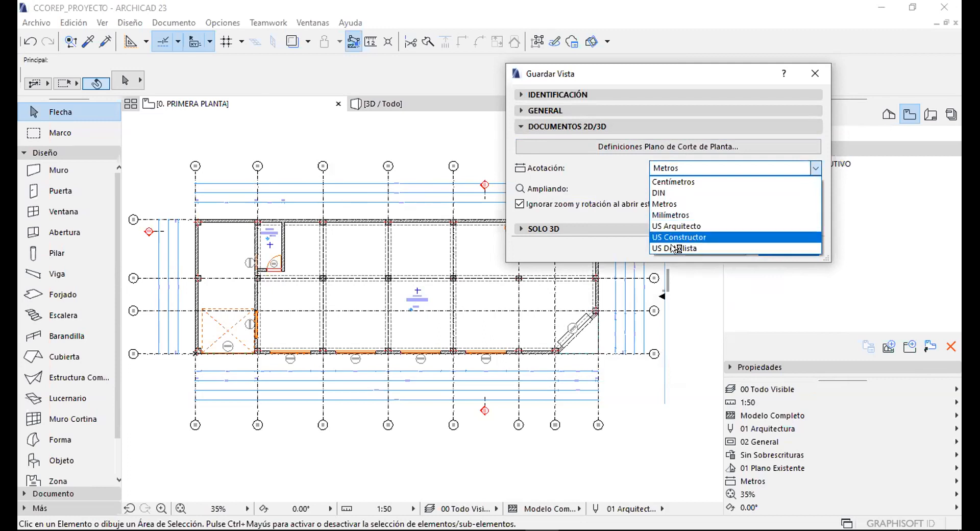
pyautogui.click(659, 203)
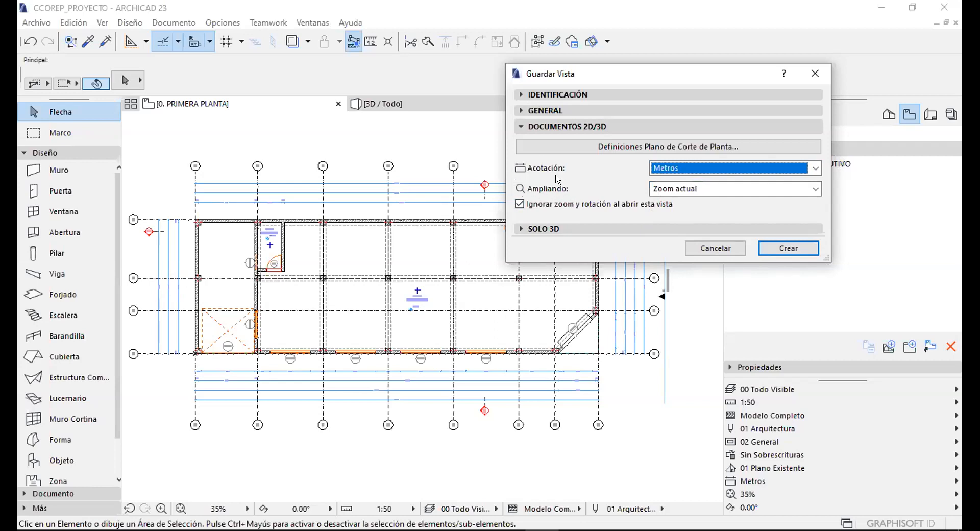
pyautogui.click(667, 189)
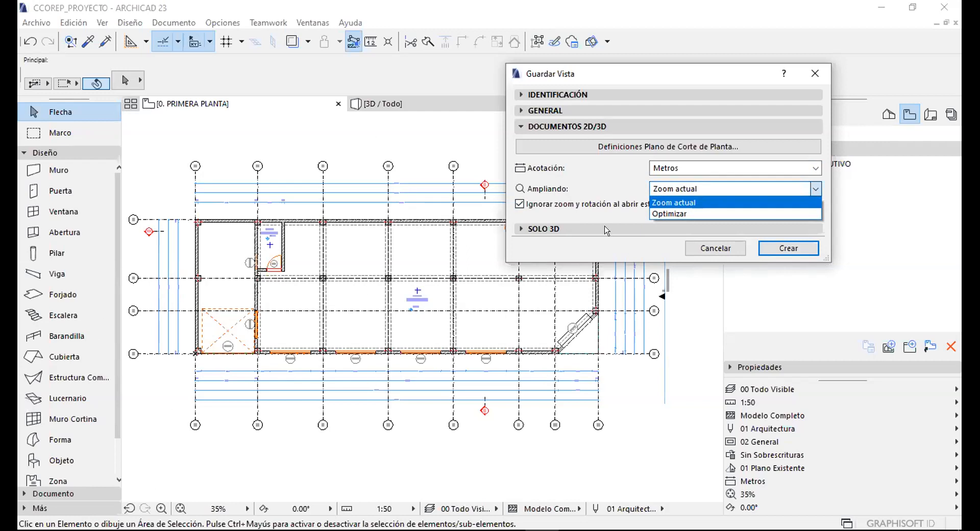
pyautogui.click(666, 213)
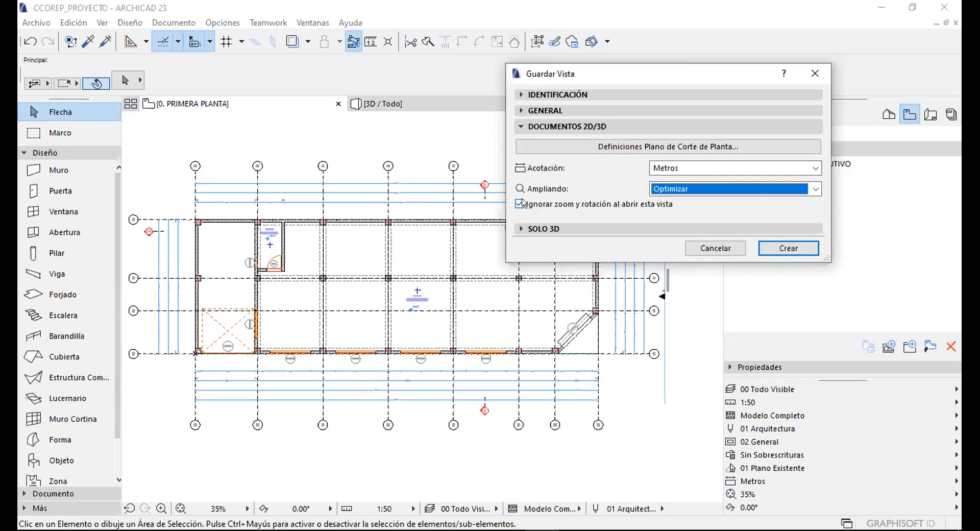
# Review the 3D-only settings, then create the 0. PRIMERA PLANTA view in 01_ANTEPROYECTO.
pyautogui.click(550, 127)
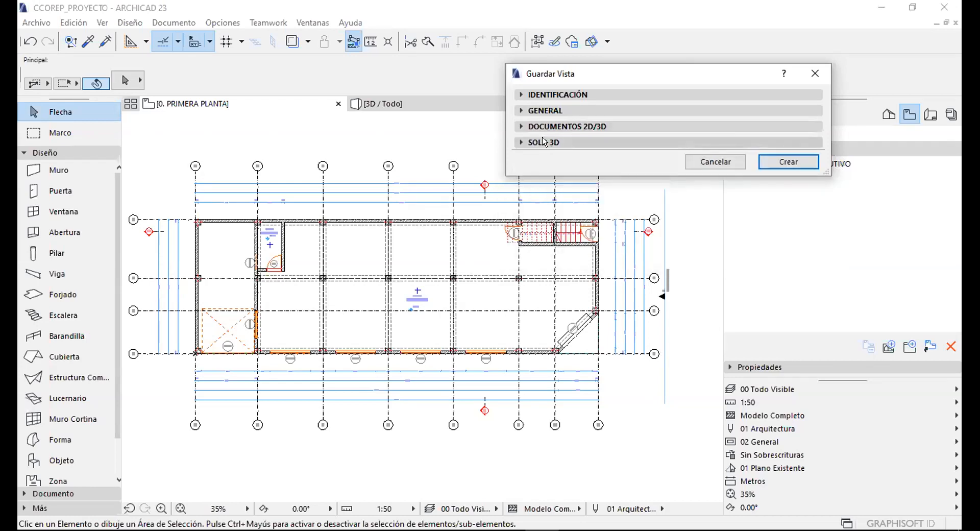
pyautogui.click(545, 142)
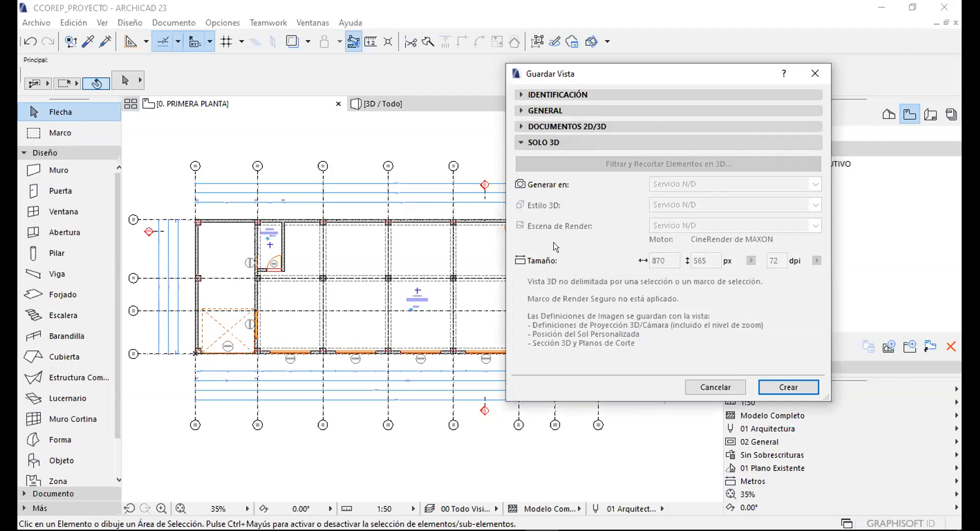
pyautogui.click(565, 138)
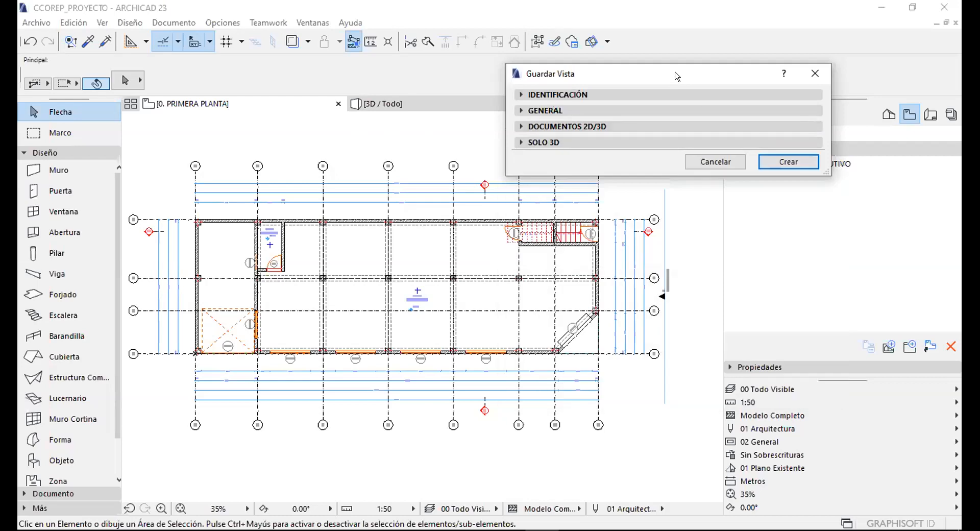
pyautogui.moveTo(644, 77); pyautogui.dragTo(506, 71)
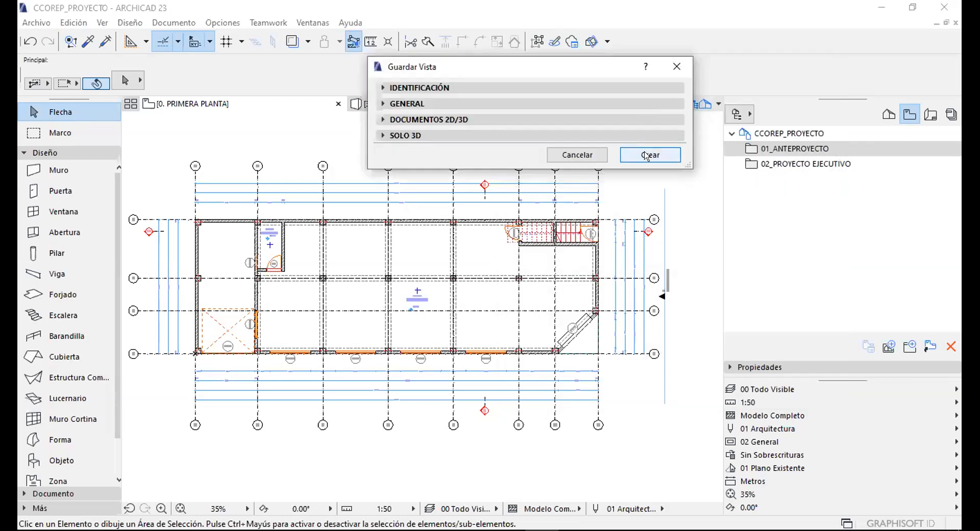
pyautogui.click(646, 156)
# Open the saved 0. PRIMERA PLANTA view and locate its floor under Pisos in the Project Map.
pyautogui.doubleClick(779, 164)
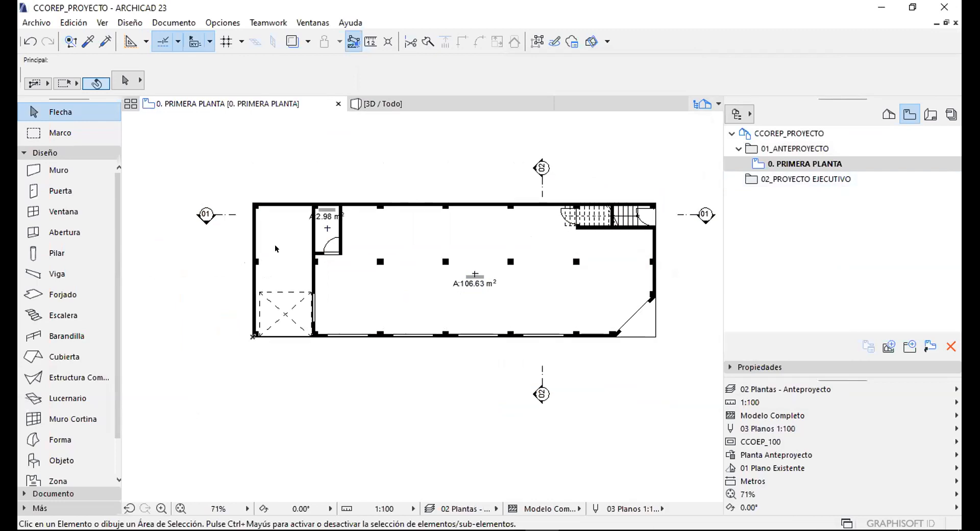
pyautogui.scroll(5, 603, 200)
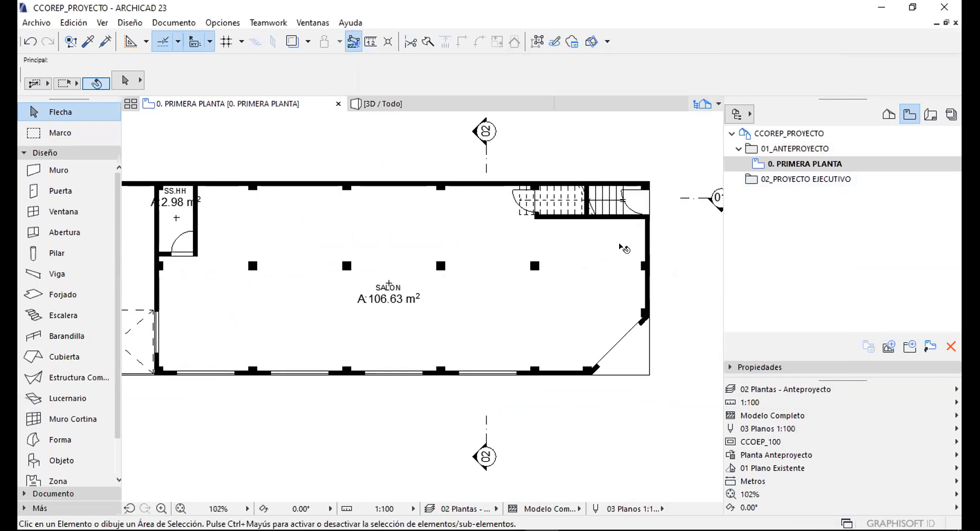
pyautogui.scroll(-4, 611, 202)
pyautogui.click(889, 115)
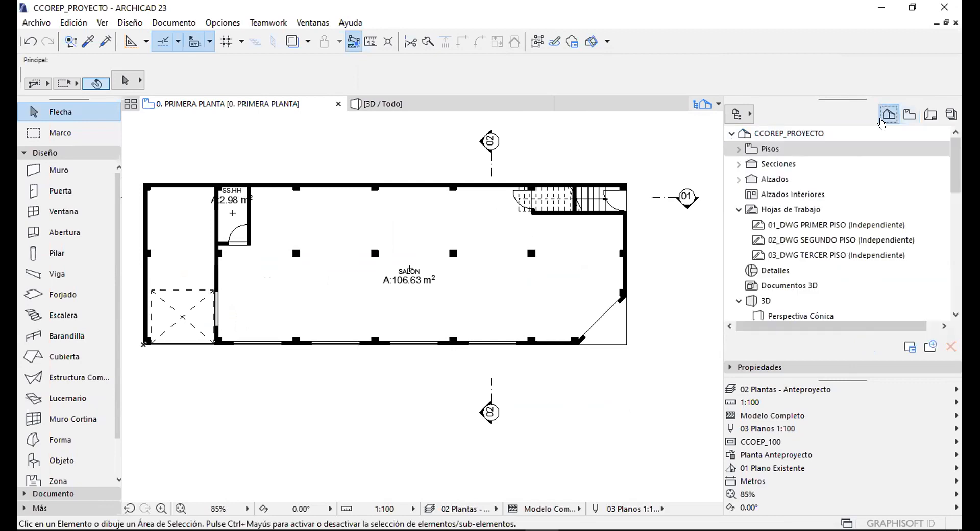
pyautogui.click(739, 148)
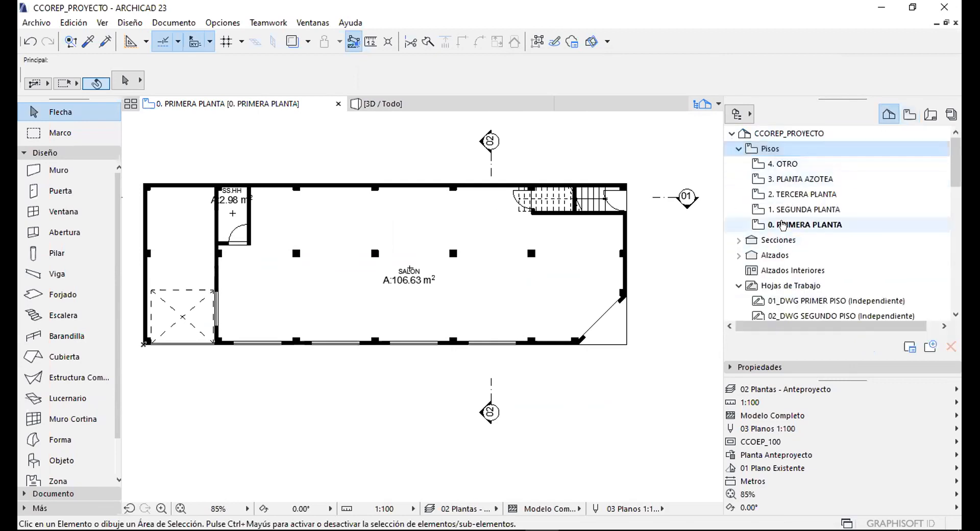
pyautogui.click(781, 222)
# Zoom and pan around the 1:100 plan to check it, then return to the View Map.
pyautogui.scroll(2, 204, 230)
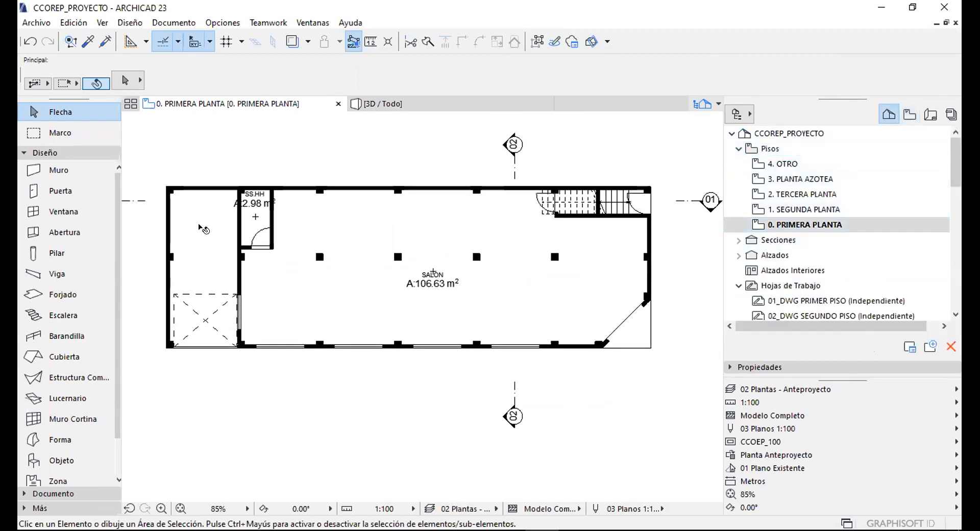
pyautogui.keyDown('shift'); pyautogui.hscroll(-2, 276, 205); pyautogui.keyUp('shift')
pyautogui.hscroll(5, 572, 210)
pyautogui.scroll(1, 576, 162)
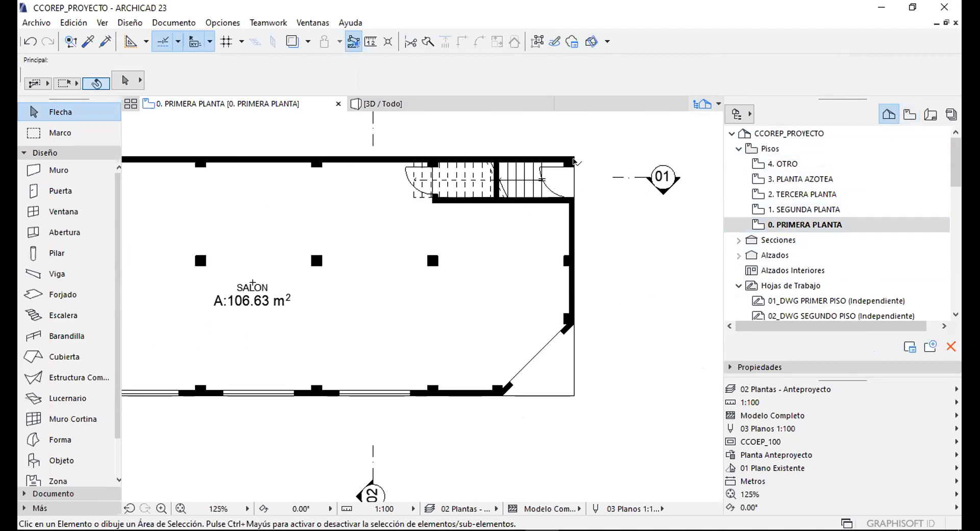
pyautogui.scroll(-4, 587, 163)
pyautogui.scroll(1, 459, 224)
pyautogui.scroll(-1, 453, 232)
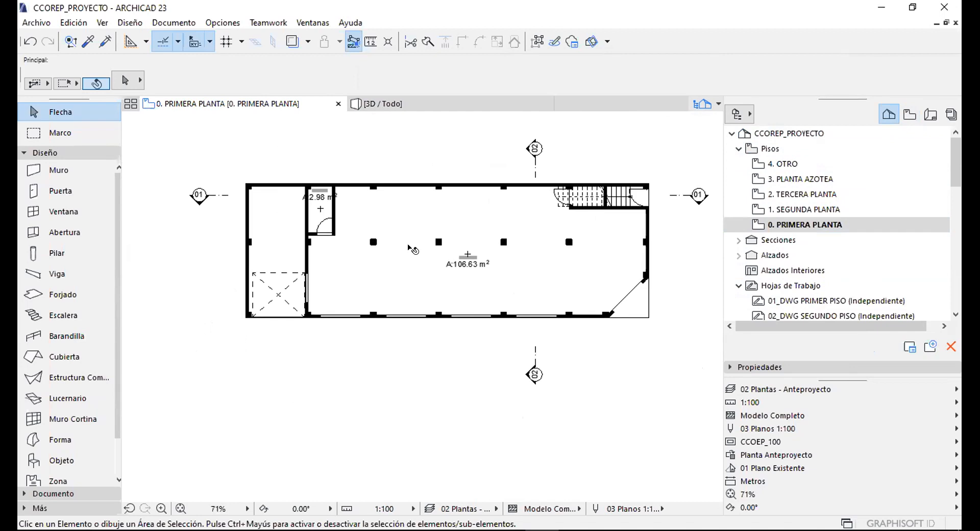
pyautogui.scroll(1, 452, 232)
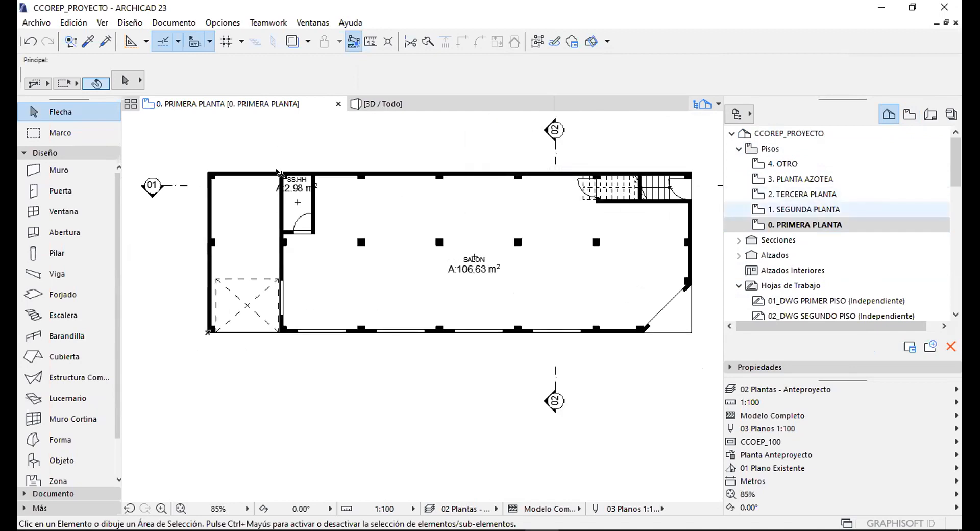
pyautogui.scroll(5, 316, 178)
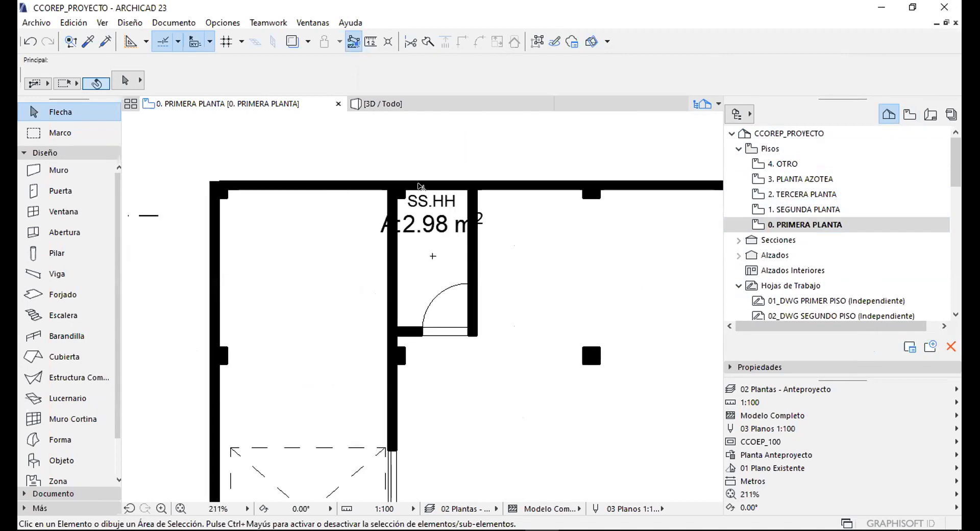
pyautogui.scroll(-4, 367, 185)
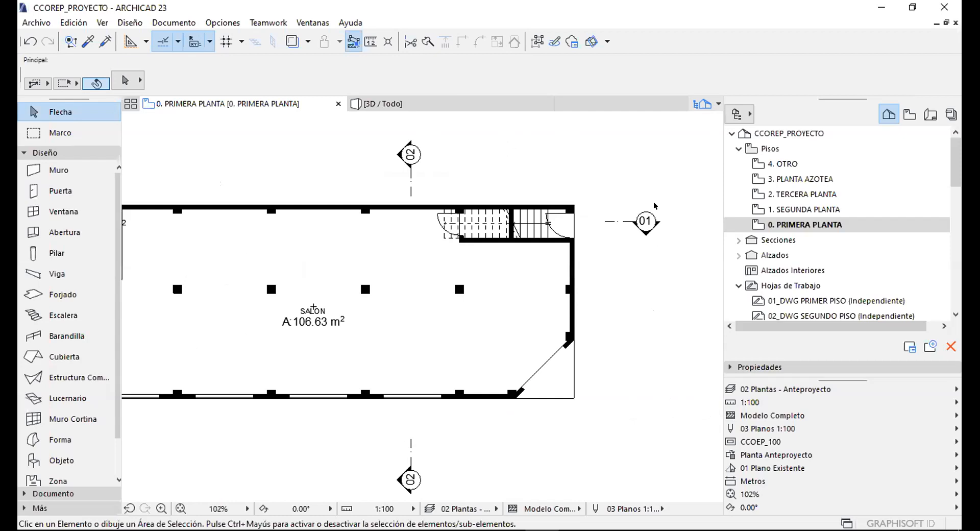
pyautogui.scroll(3, 658, 213)
pyautogui.scroll(-5, 629, 236)
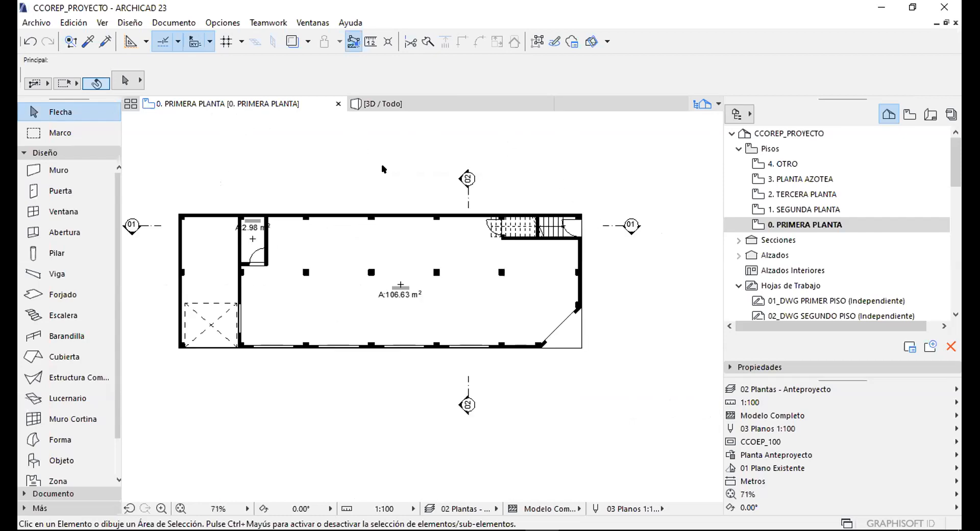
pyautogui.scroll(4, 234, 226)
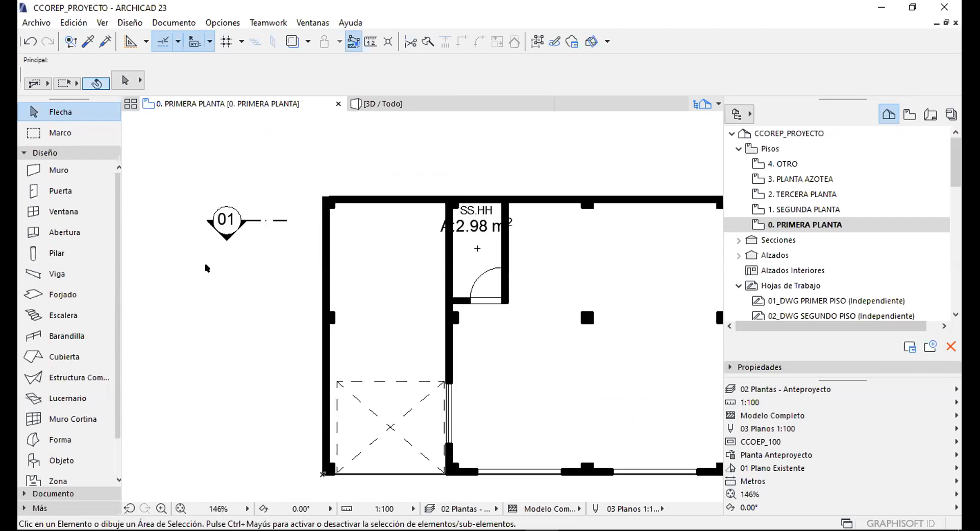
pyautogui.scroll(-4, 241, 207)
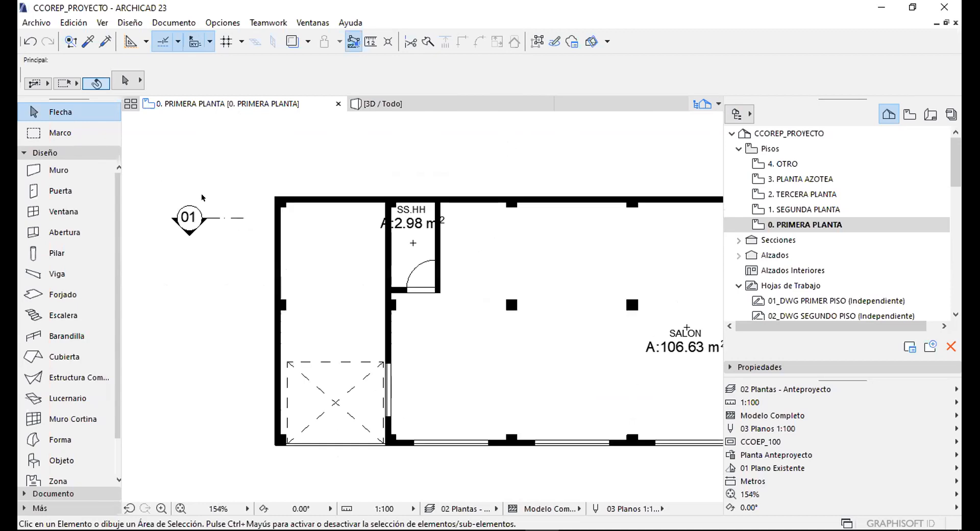
pyautogui.scroll(2, 470, 262)
pyautogui.moveTo(398, 262); pyautogui.dragTo(425, 271, button='middle')
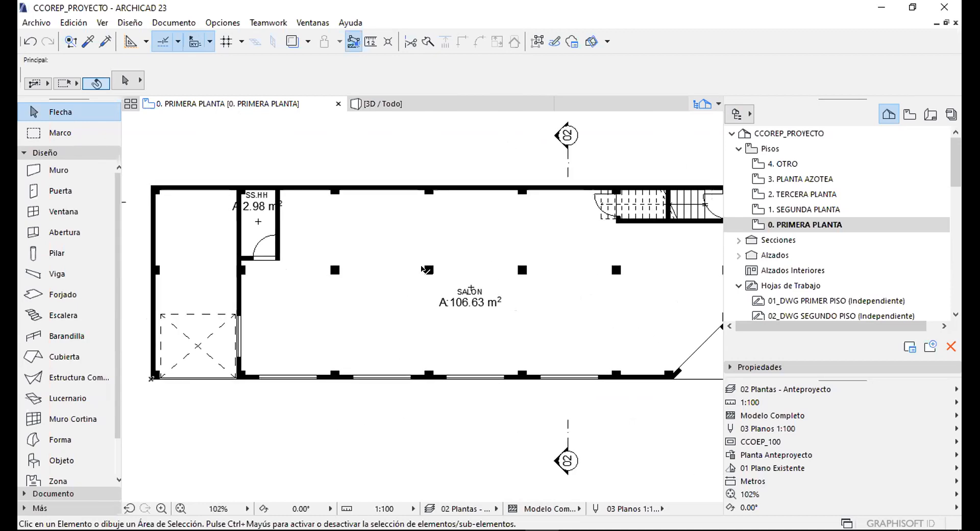
pyautogui.click(909, 114)
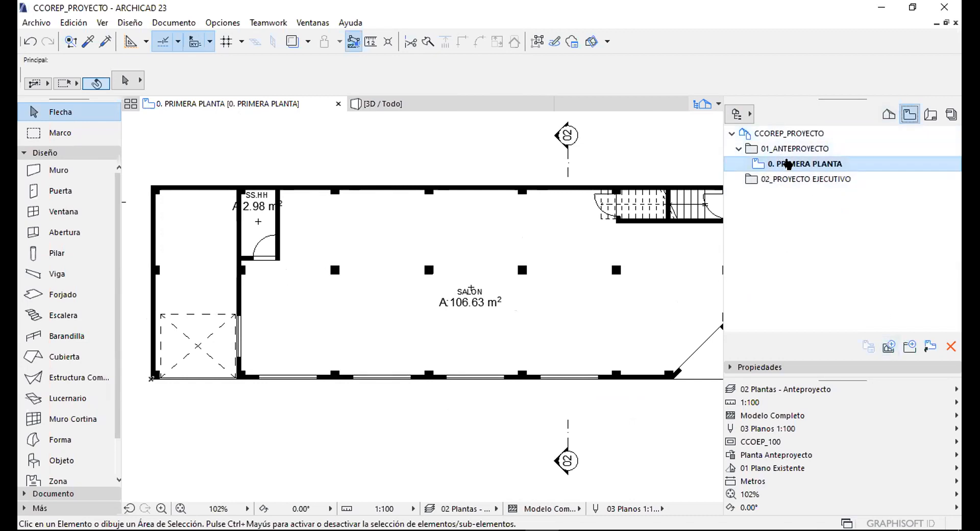
# Check the 0. PRIMERA PLANTA view settings without changing them, and compare the Project and View Maps.
pyautogui.rightClick(788, 164)
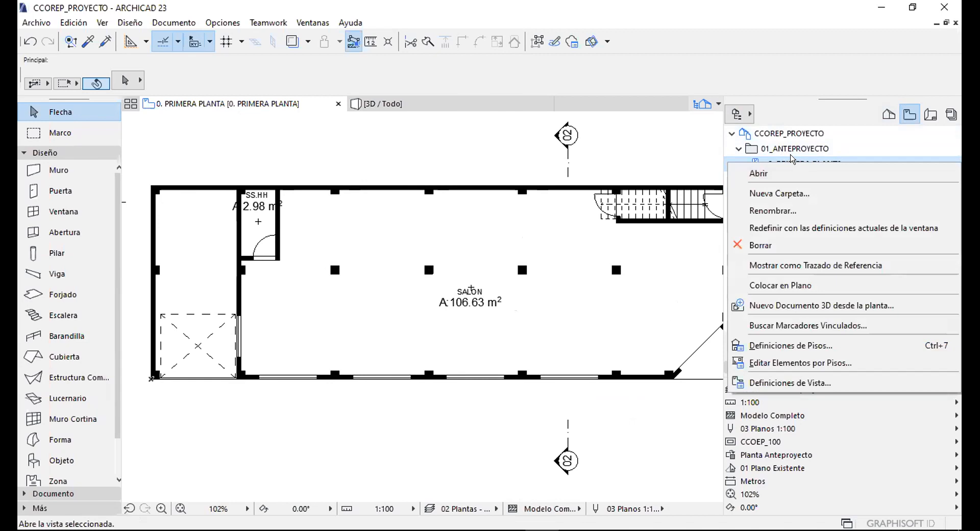
pyautogui.click(790, 383)
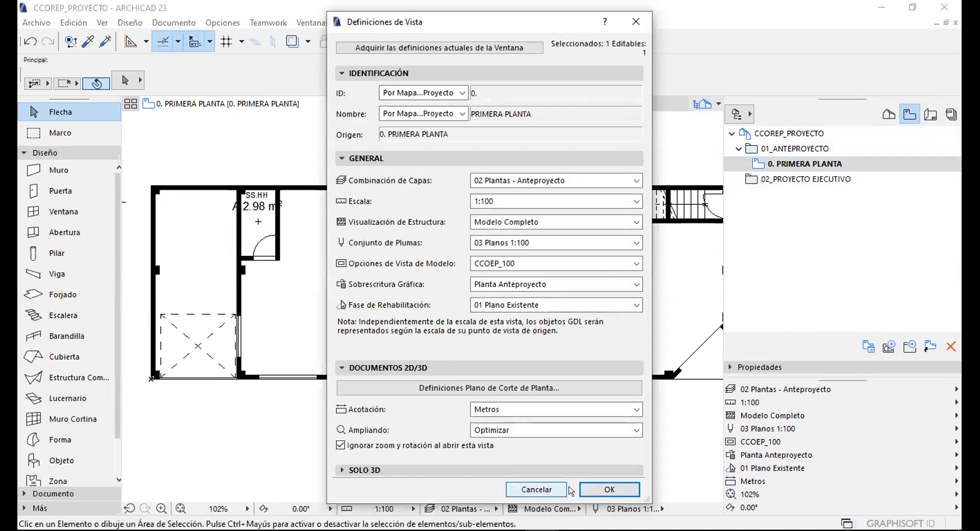
pyautogui.click(609, 489)
pyautogui.scroll(-5, 460, 227)
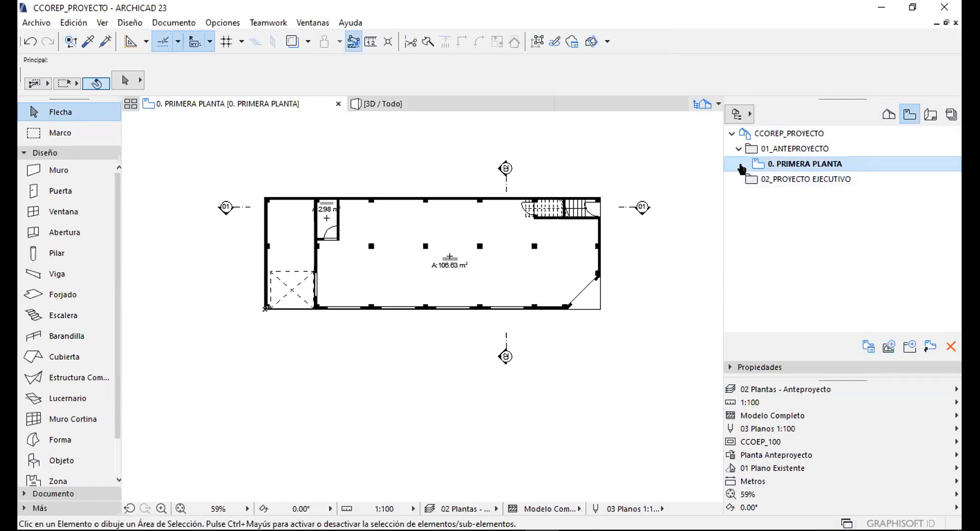
pyautogui.click(888, 116)
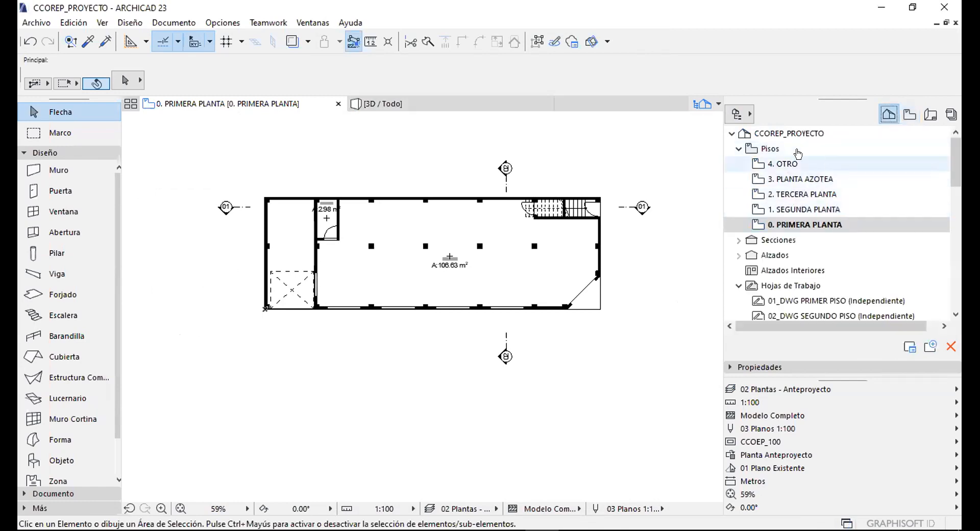
pyautogui.click(909, 114)
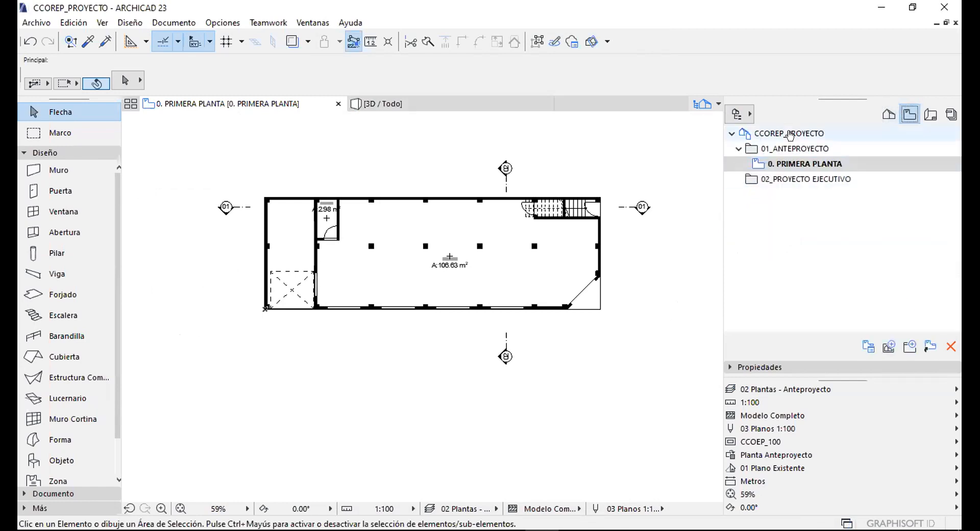
# Show the Organizer from the Navigator options and move it up and left.
pyautogui.click(737, 113)
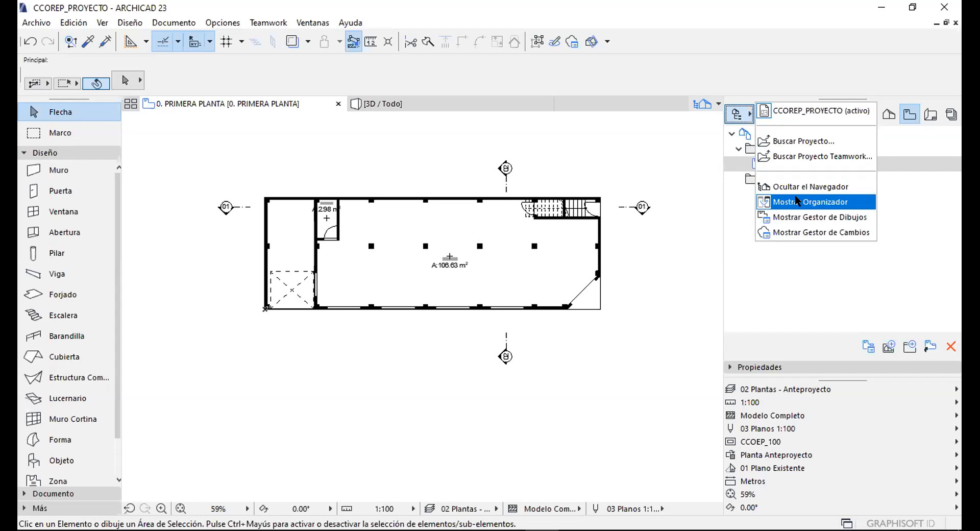
pyautogui.click(446, 202)
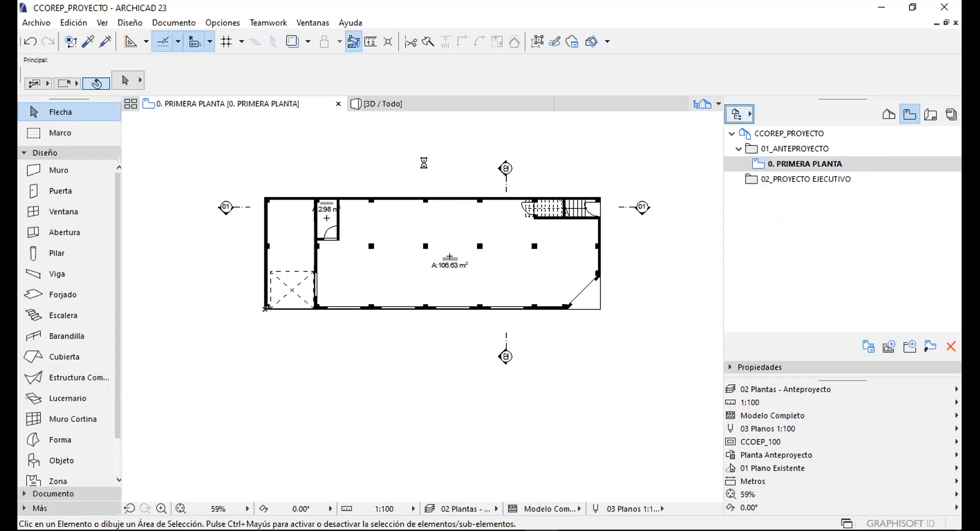
pyautogui.moveTo(453, 120); pyautogui.dragTo(309, 40)
# Widen the Organizer, target 01_ANTEPROYECTO, and pick floor 1. SEGUNDA PLANTA in the Project Map.
pyautogui.moveTo(449, 172); pyautogui.dragTo(677, 173)
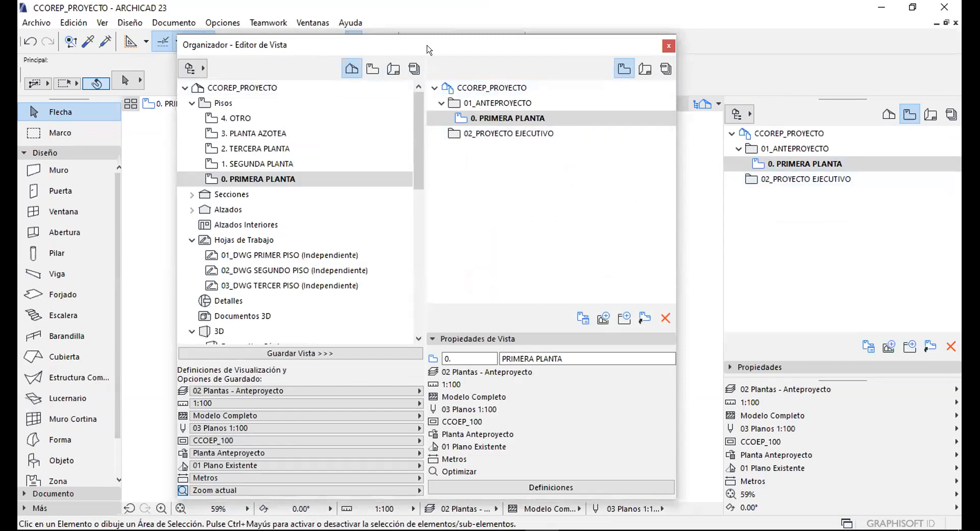
pyautogui.moveTo(420, 41); pyautogui.dragTo(416, 27)
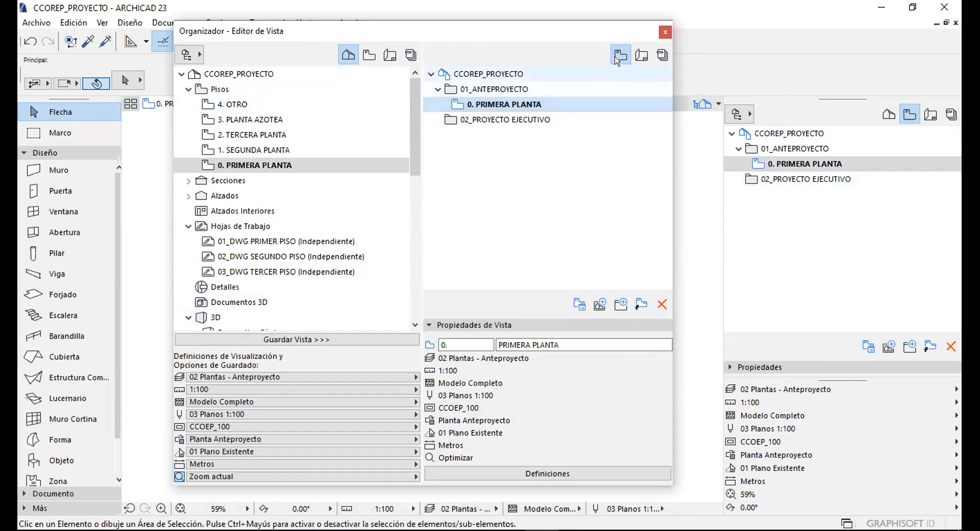
pyautogui.click(483, 90)
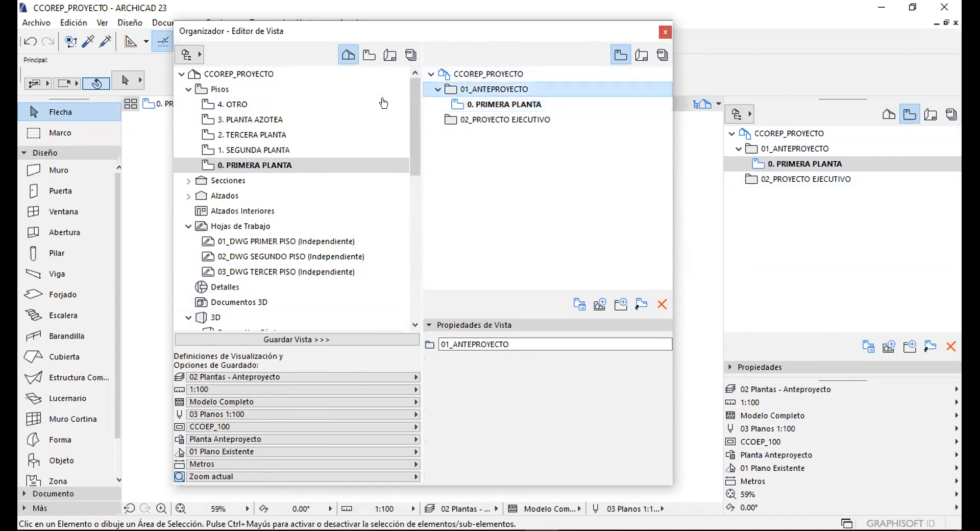
pyautogui.moveTo(225, 154); pyautogui.dragTo(468, 89)
pyautogui.click(257, 151)
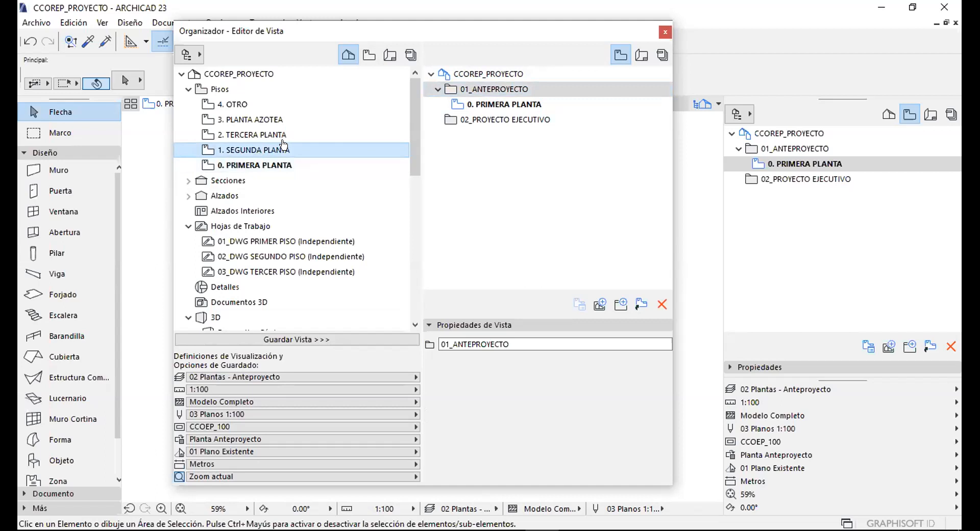
# Add 2. TERCERA PLANTA and 3. PLANTA AZOTEA, keeping the 02 Plantas - Anteproyecto layer combination.
pyautogui.keyDown('shift'); pyautogui.click(258, 134); pyautogui.keyUp('shift')
pyautogui.keyDown('shift'); pyautogui.click(260, 121); pyautogui.keyUp('shift')
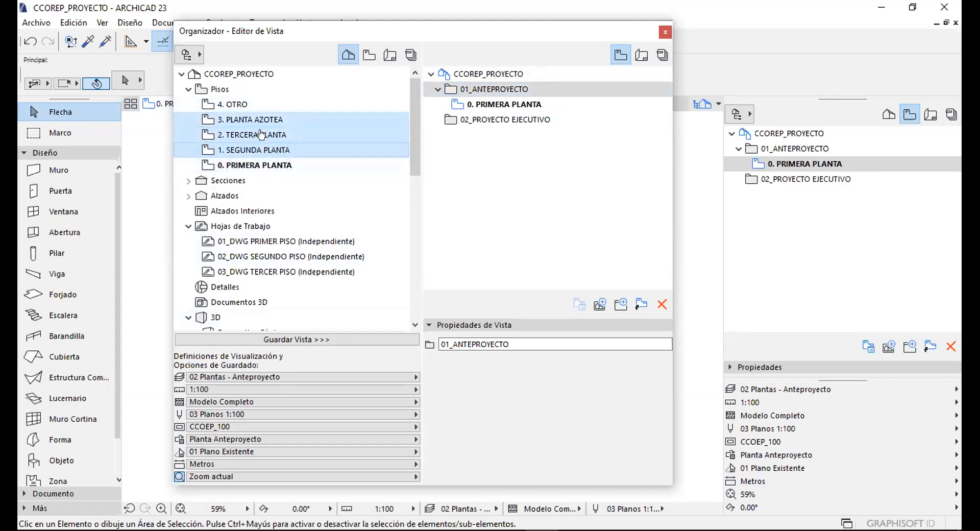
pyautogui.click(225, 377)
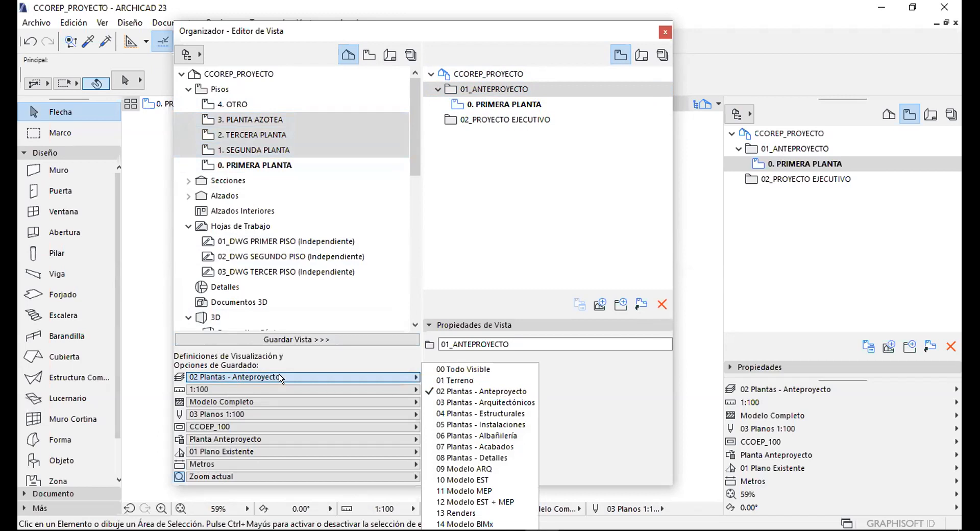
pyautogui.click(267, 377)
pyautogui.click(264, 377)
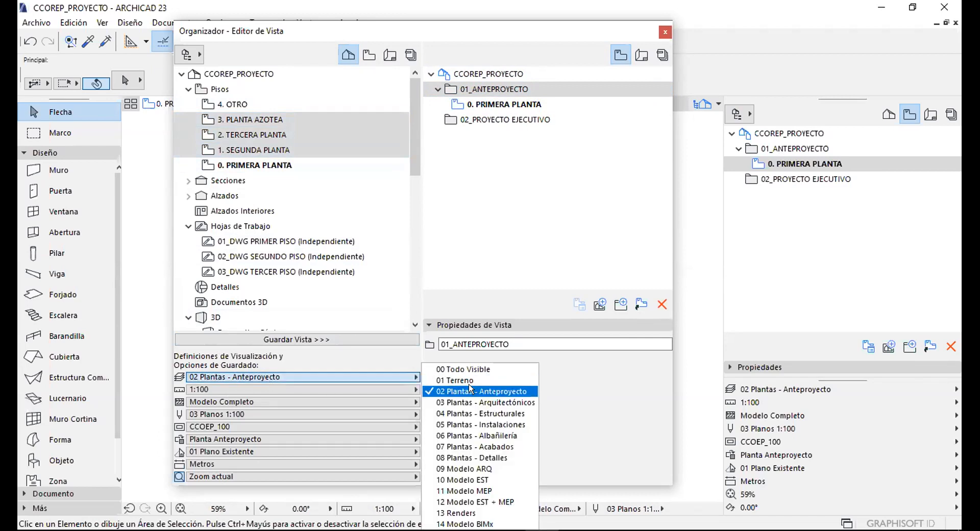
pyautogui.click(456, 391)
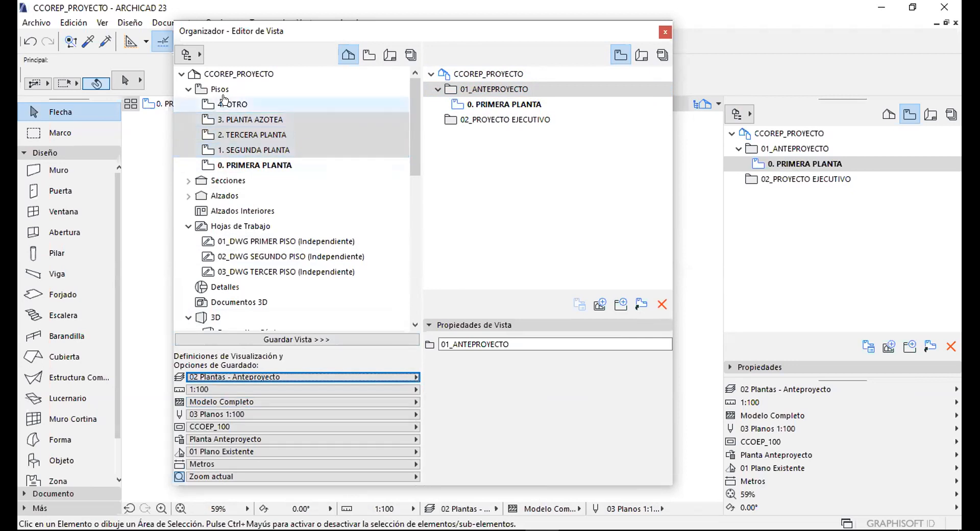
# Reselect the floors from 3. PLANTA AZOTEA down to 1. SEGUNDA PLANTA.
pyautogui.click(240, 105)
pyautogui.click(250, 118)
pyautogui.click(260, 134)
pyautogui.click(263, 149)
pyautogui.click(266, 107)
pyautogui.click(268, 120)
pyautogui.keyDown('shift'); pyautogui.click(269, 148); pyautogui.keyUp('shift')
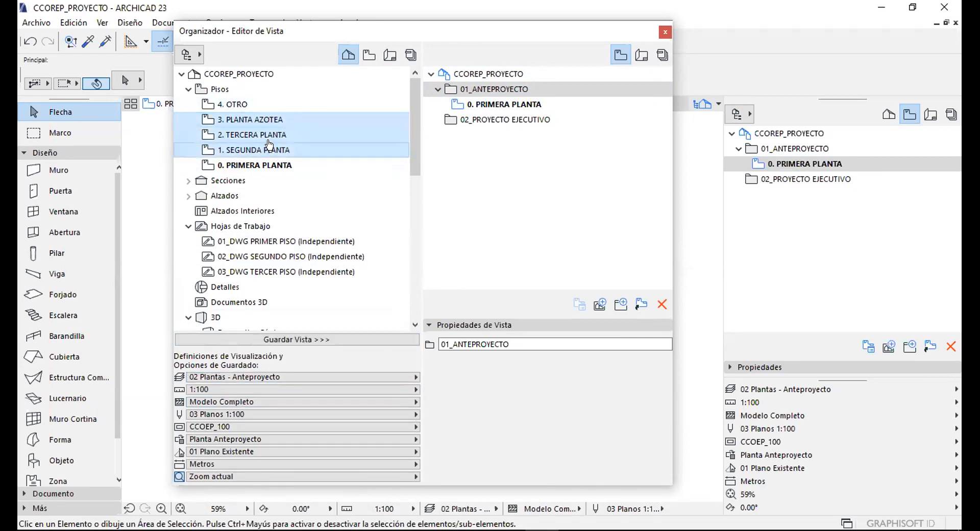
# Keep the scale, Modelo Completo structure, 03 Planos 1:100 pens and CCOEP_100 model view options.
pyautogui.click(248, 389)
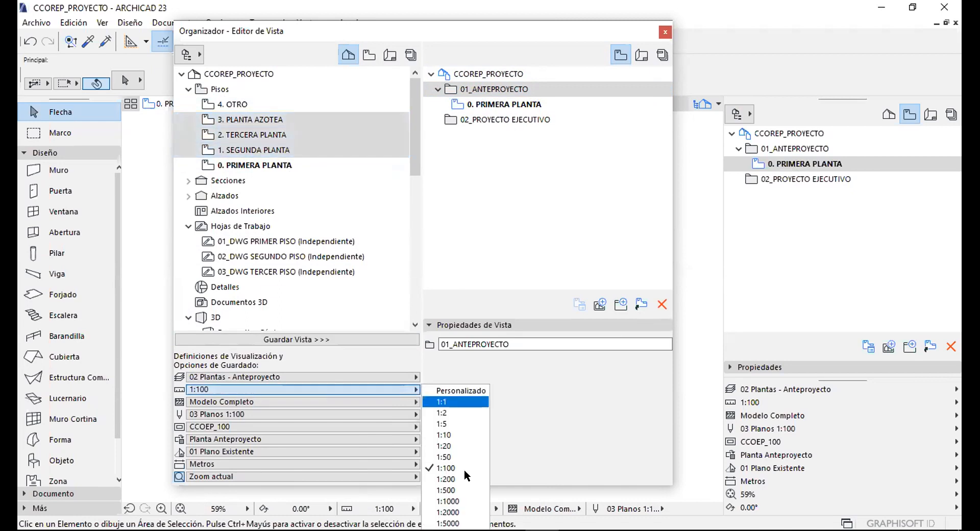
pyautogui.click(240, 400)
pyautogui.click(263, 402)
pyautogui.click(275, 403)
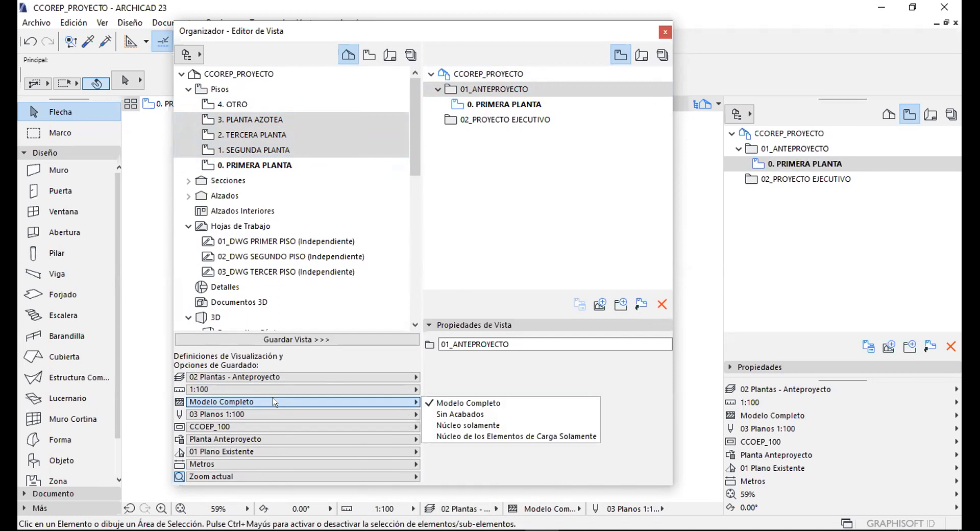
pyautogui.click(274, 402)
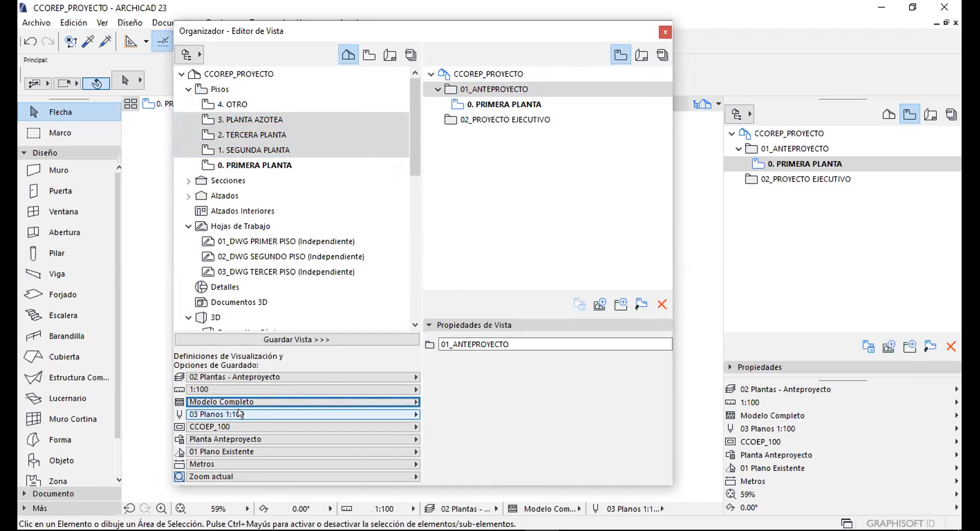
pyautogui.click(240, 414)
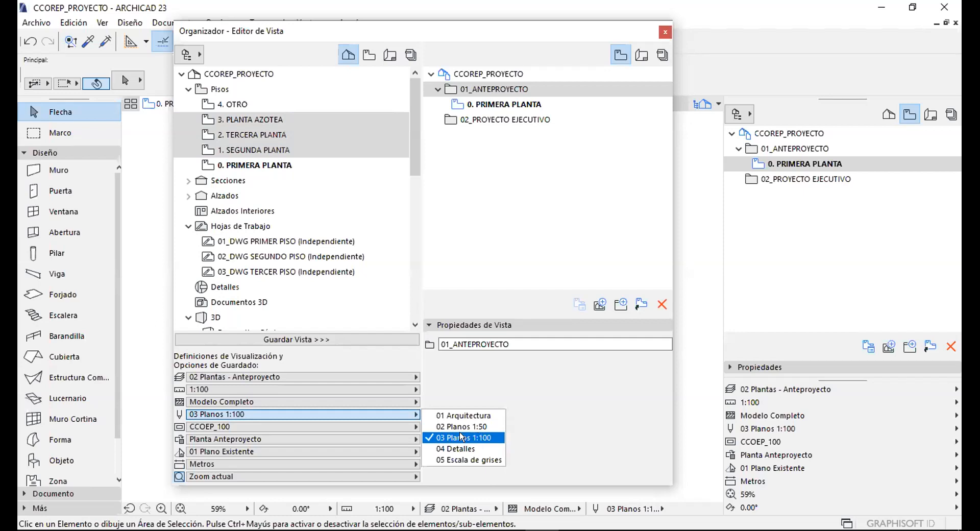
pyautogui.click(459, 434)
pyautogui.click(224, 426)
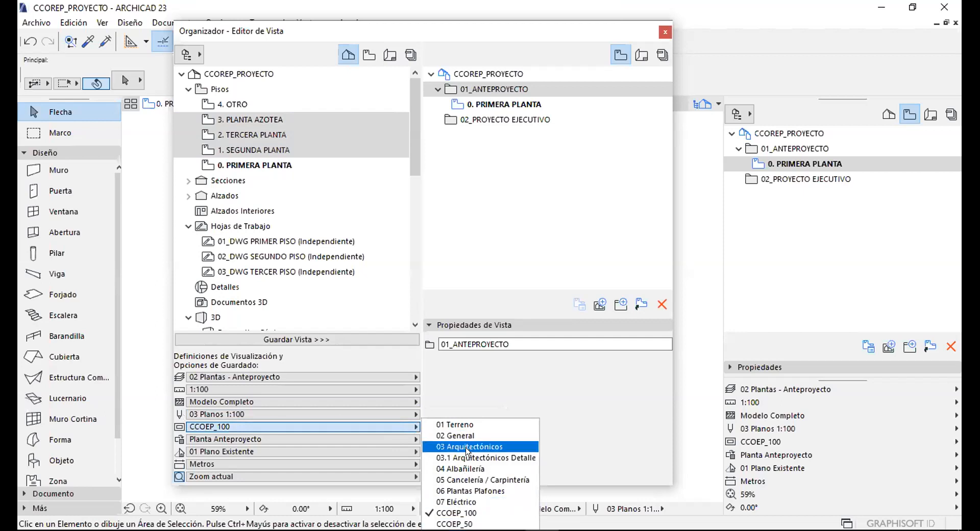
pyautogui.click(291, 425)
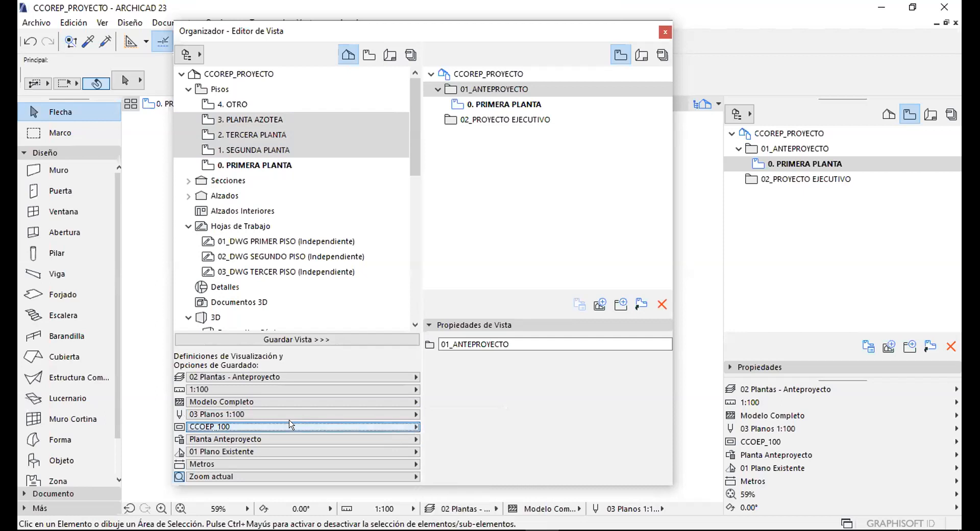
# Keep the Planta Anteproyecto override and Metros units, and set zoom to Optimizar.
pyautogui.click(232, 438)
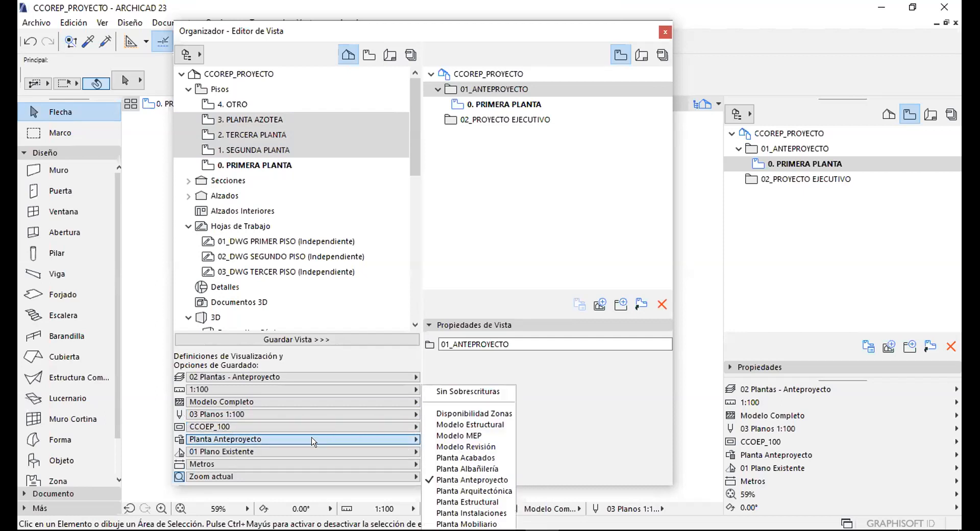
pyautogui.click(470, 478)
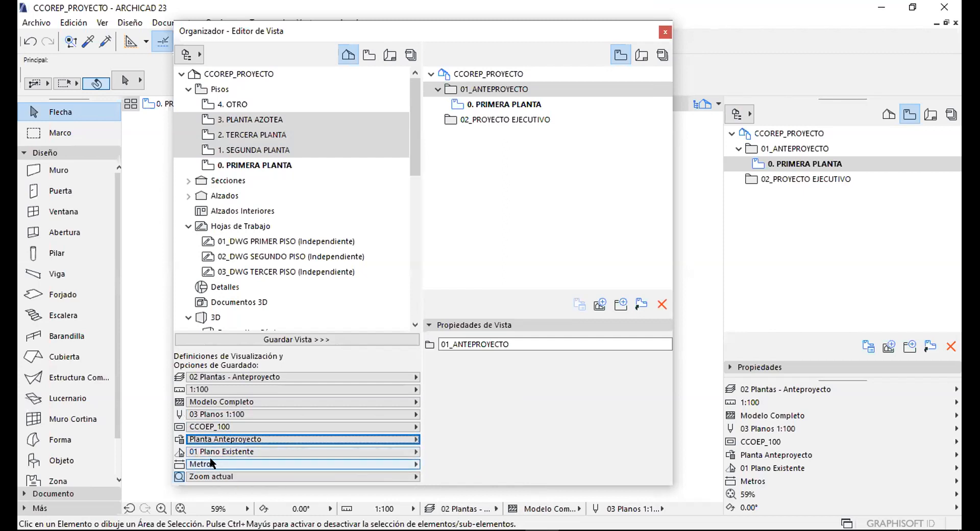
pyautogui.click(414, 464)
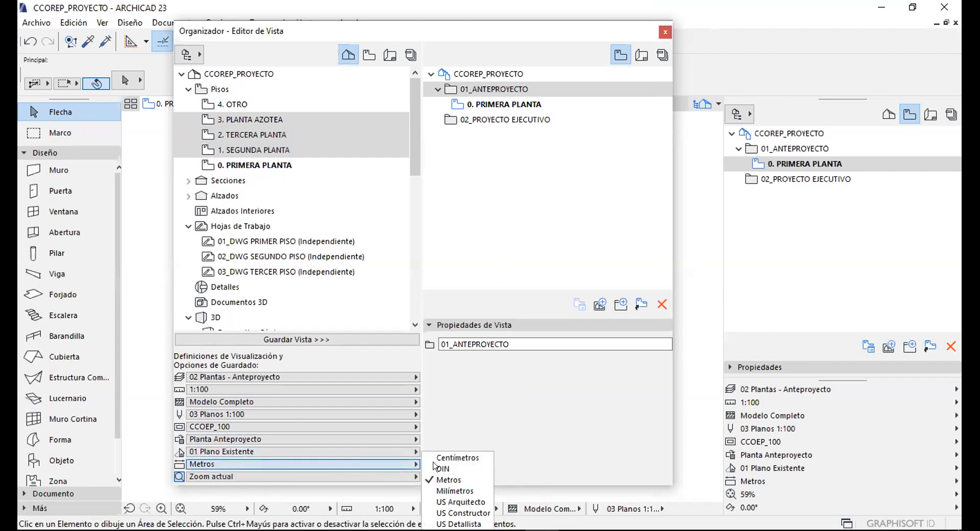
pyautogui.click(328, 462)
pyautogui.click(235, 476)
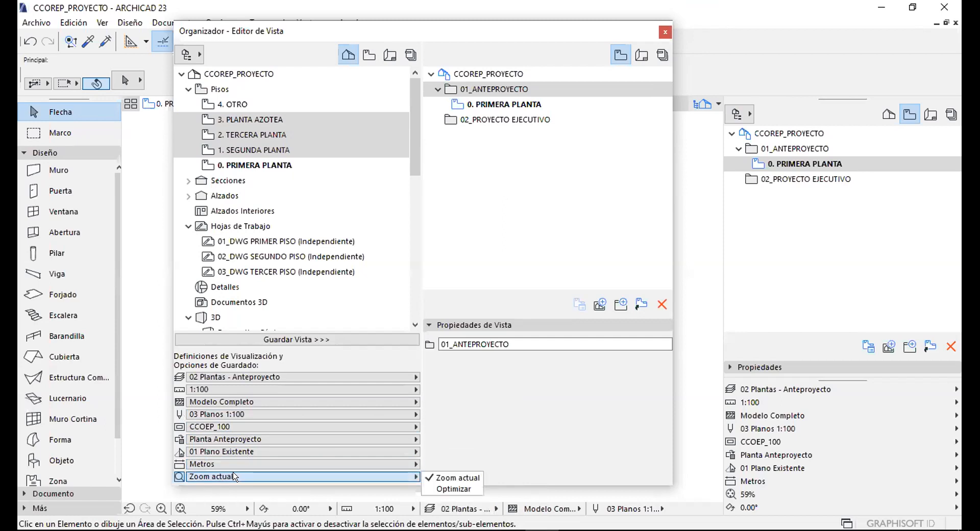
pyautogui.click(449, 488)
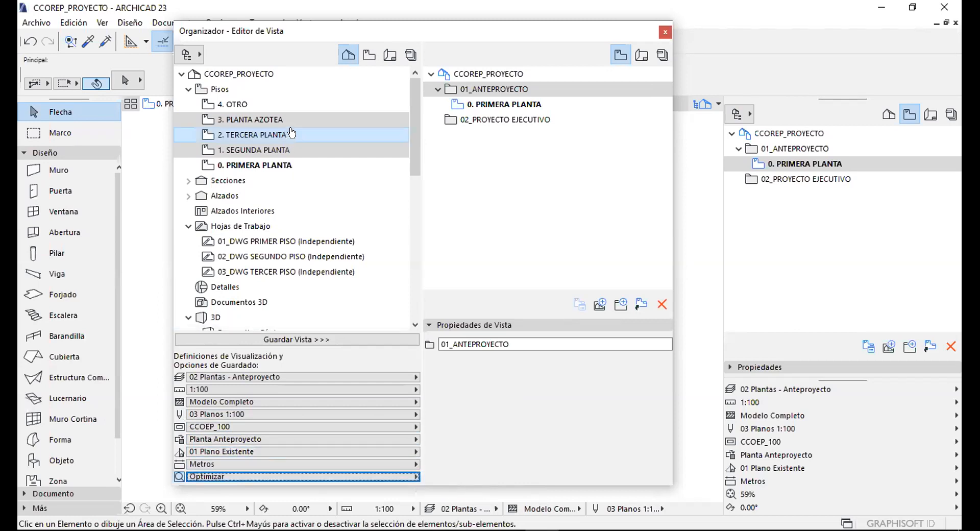
# Save floors 1. SEGUNDA PLANTA to 3. PLANTA AZOTEA as views in 01_ANTEPROYECTO.
pyautogui.keyDown('shift'); pyautogui.click(272, 117); pyautogui.keyUp('shift')
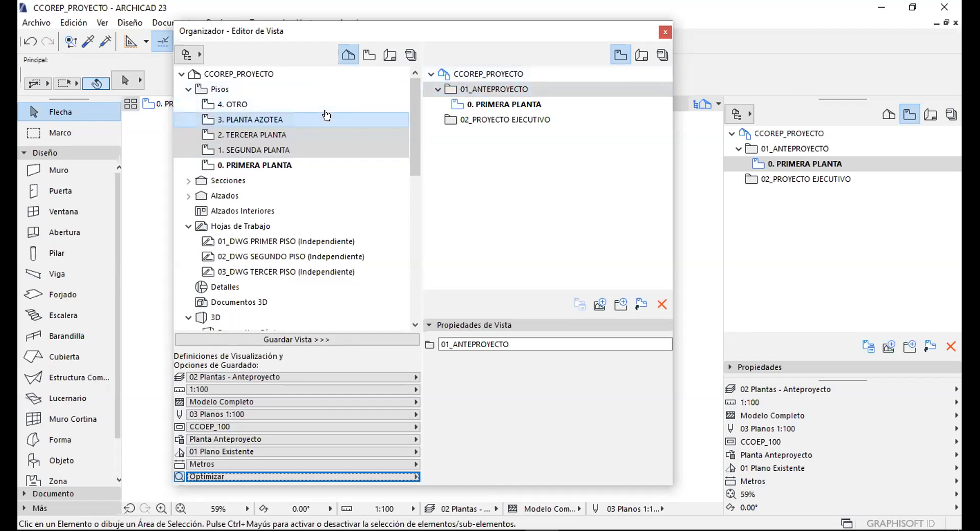
pyautogui.click(291, 339)
pyautogui.click(479, 88)
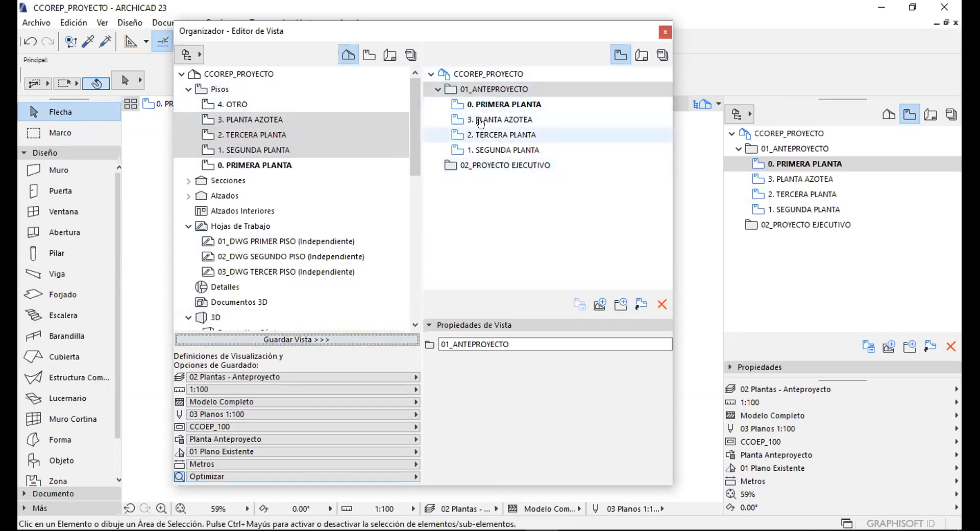
# Target 02_PROYECTO EJECUTIVO and select all four floors, 3. PLANTA AZOTEA to 0. PRIMERA PLANTA.
pyautogui.click(488, 104)
pyautogui.click(485, 135)
pyautogui.click(484, 150)
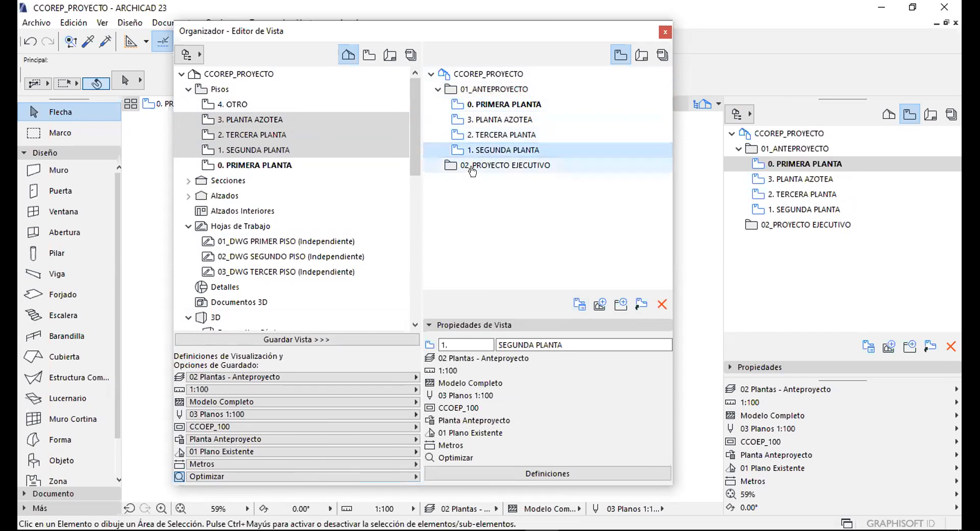
pyautogui.click(480, 166)
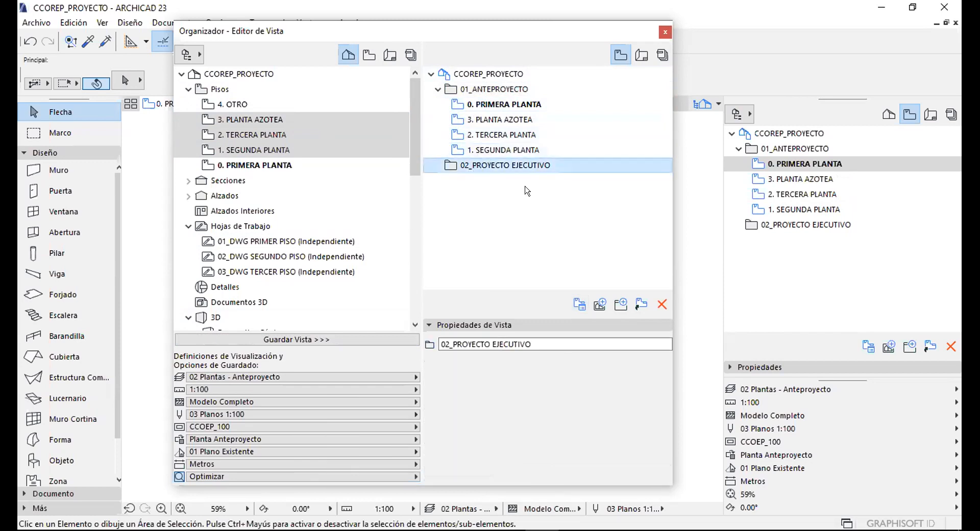
pyautogui.click(247, 121)
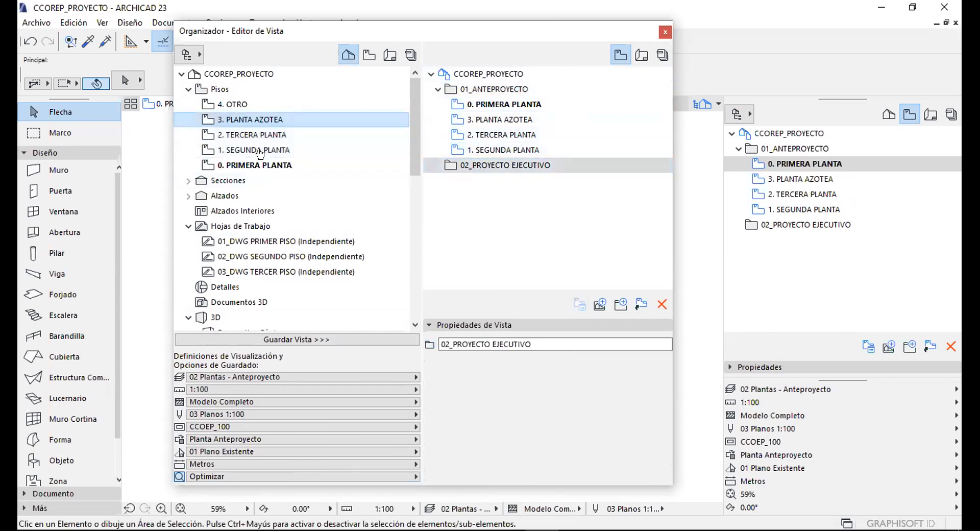
pyautogui.click(437, 89)
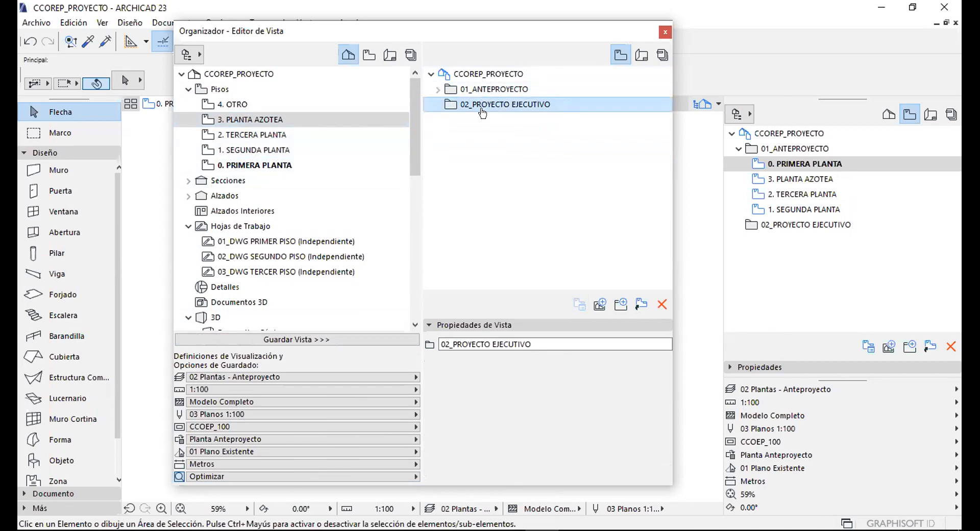
pyautogui.click(230, 104)
pyautogui.click(257, 121)
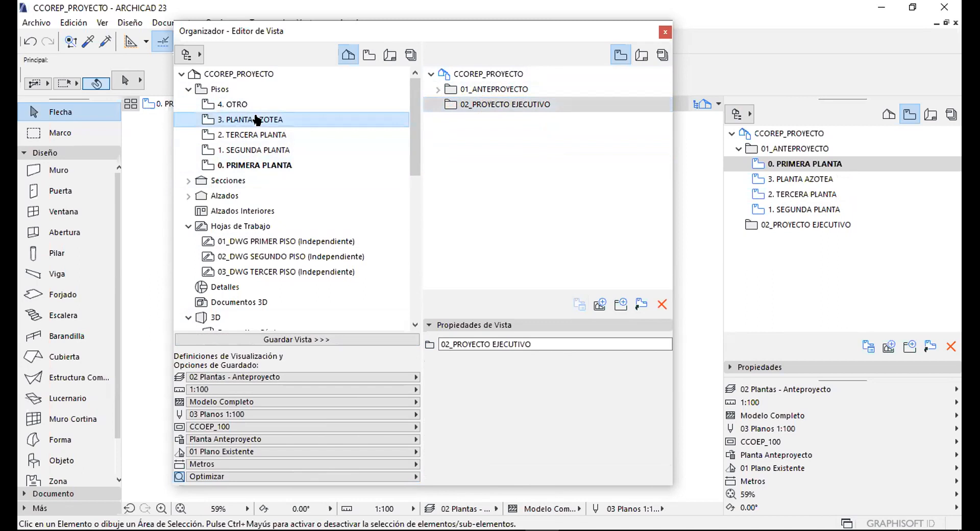
pyautogui.click(255, 165)
pyautogui.keyDown('shift'); pyautogui.click(269, 116); pyautogui.keyUp('shift')
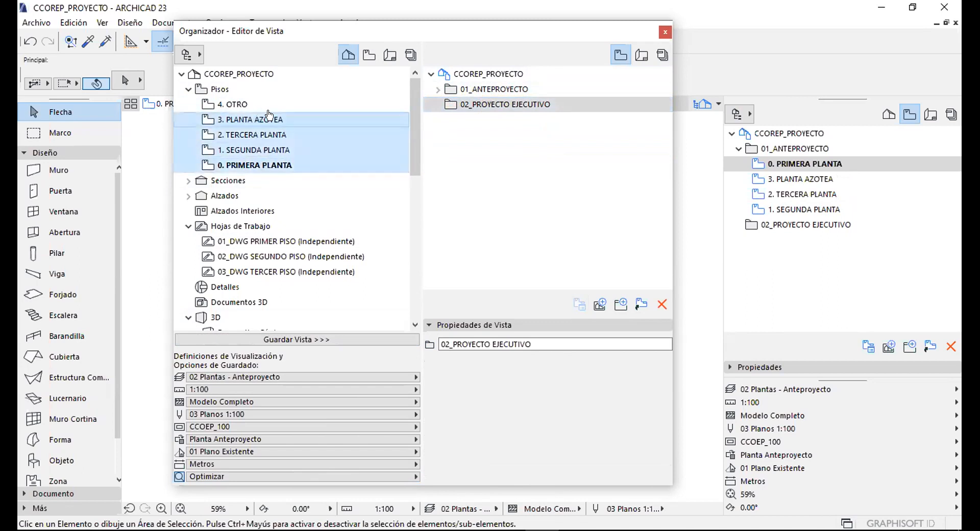
# Set the 09 Modelo ARQ layer combination, 1:50 scale and 02 Planos 1:50 pen set.
pyautogui.click(280, 376)
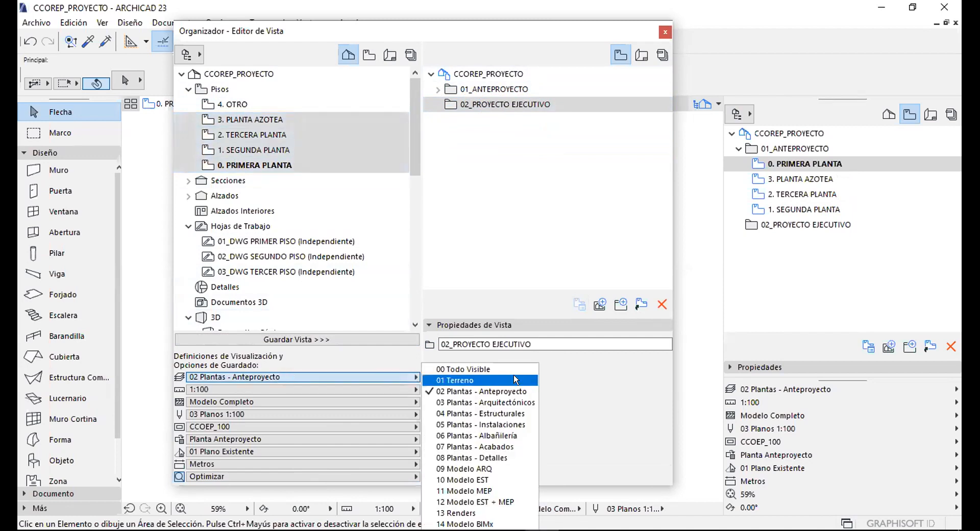
pyautogui.click(462, 467)
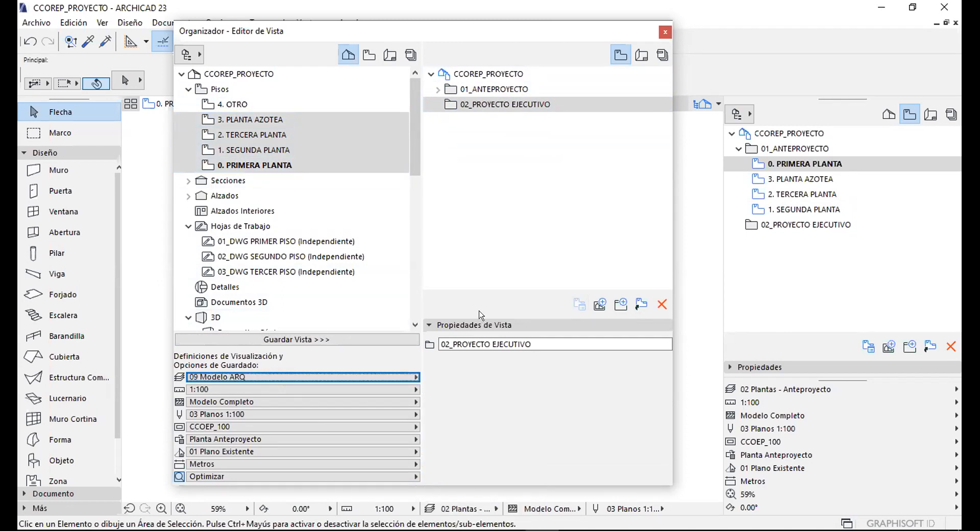
pyautogui.click(260, 389)
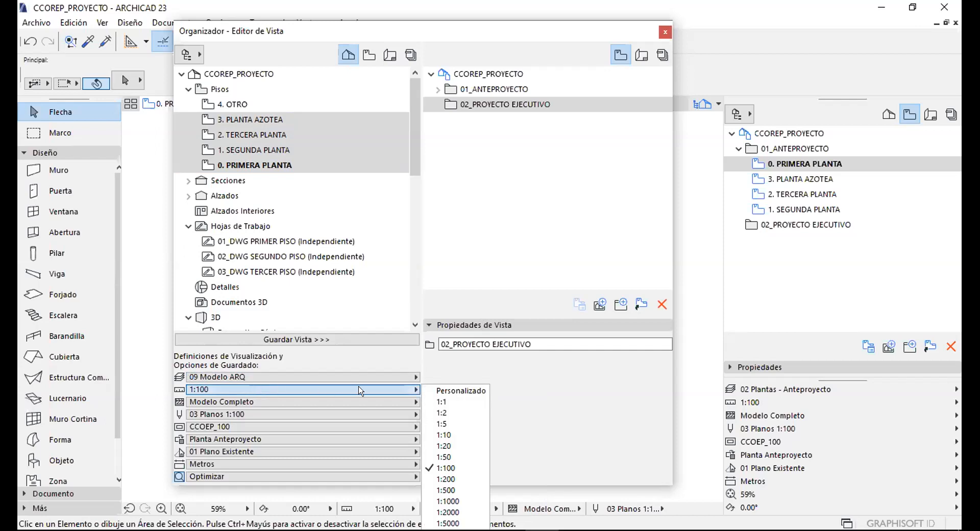
pyautogui.click(447, 457)
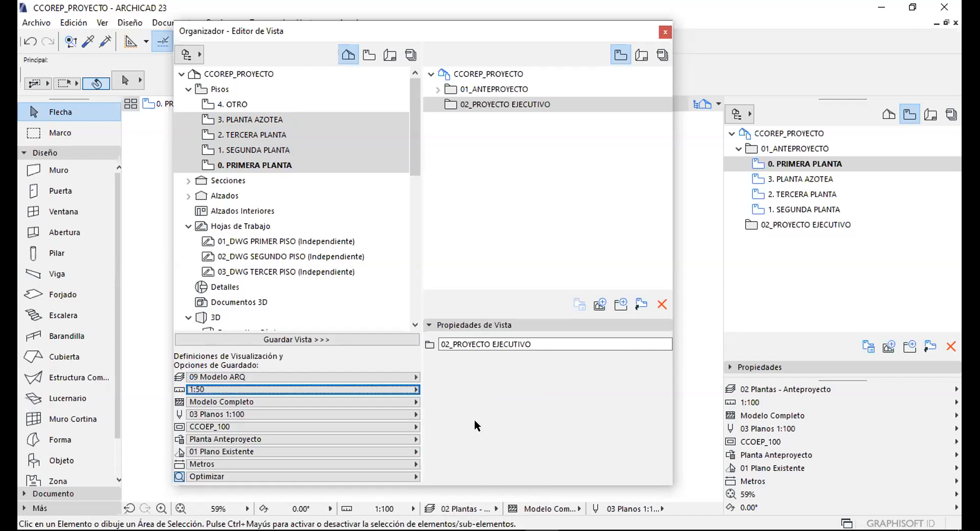
pyautogui.click(216, 414)
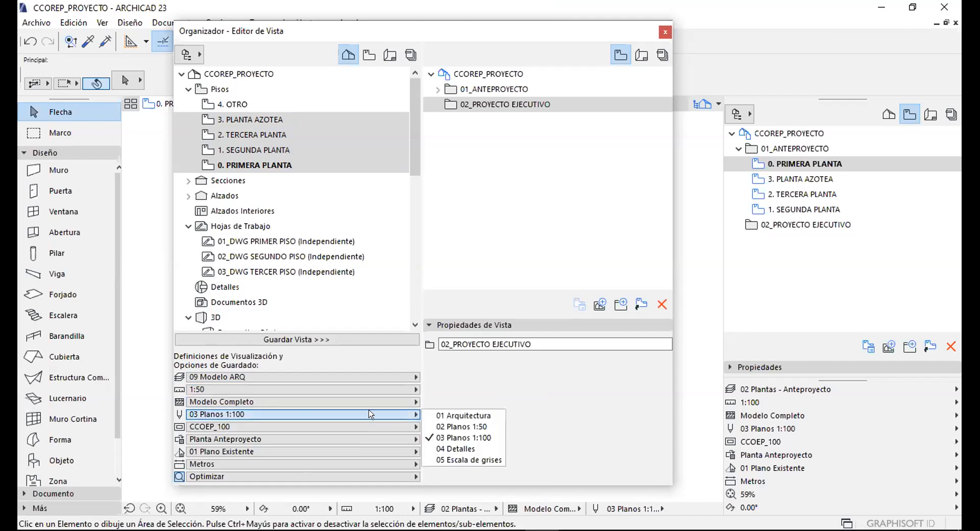
pyautogui.click(463, 426)
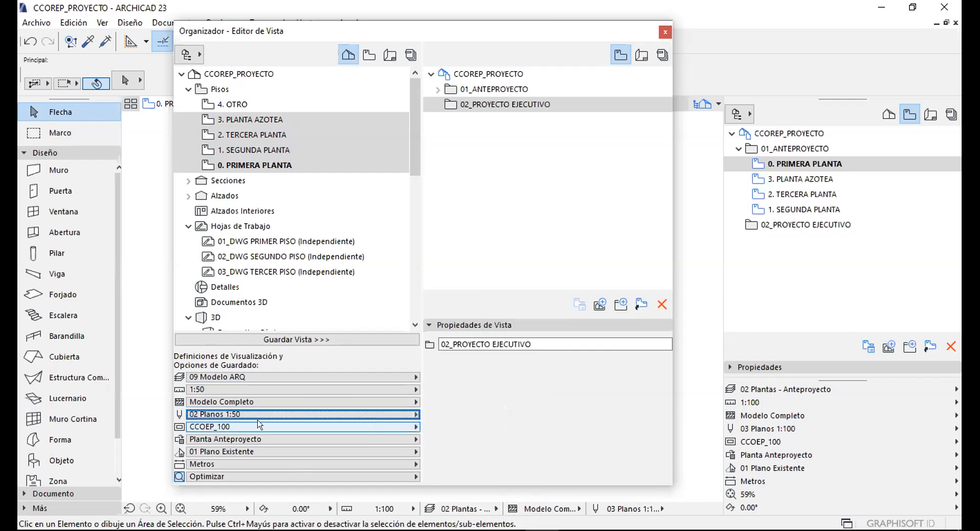
# Apply CCOEP_50, the Planta Arquitectónica override and Optimizar zoom, then save the views in 02_PROYECTO EJECUTIVO.
pyautogui.click(213, 422)
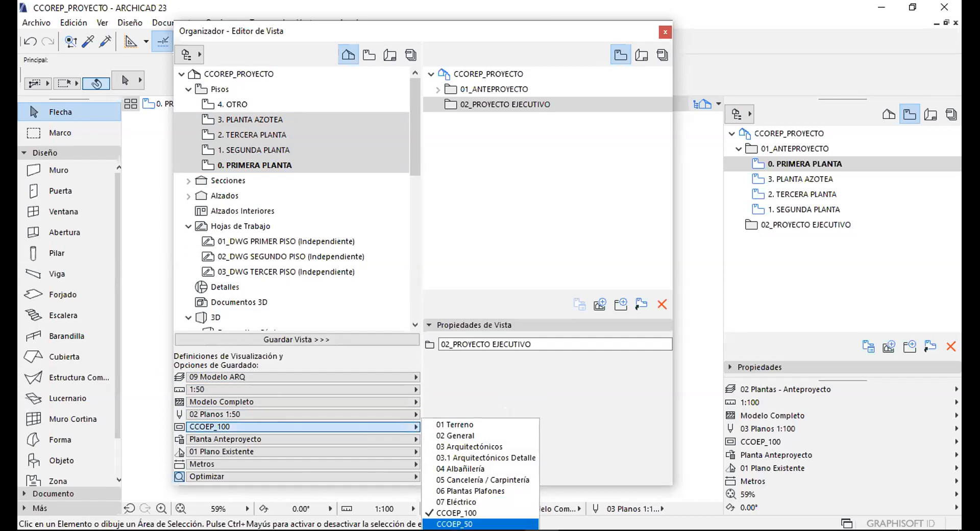
pyautogui.press('Return')
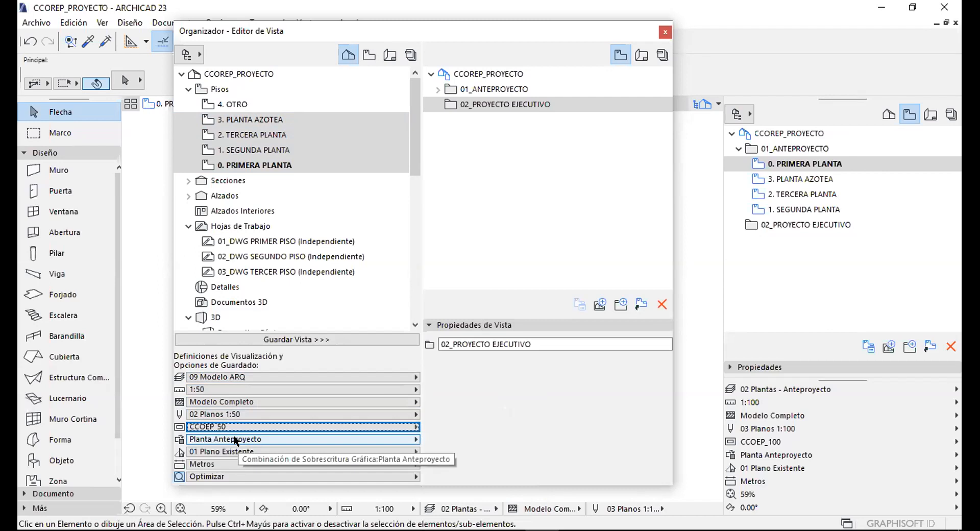
pyautogui.click(247, 437)
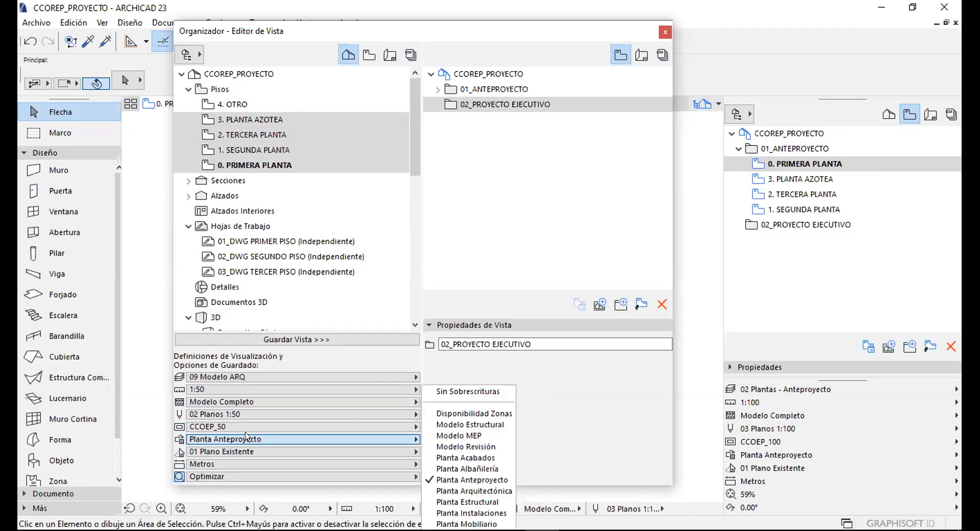
pyautogui.click(478, 491)
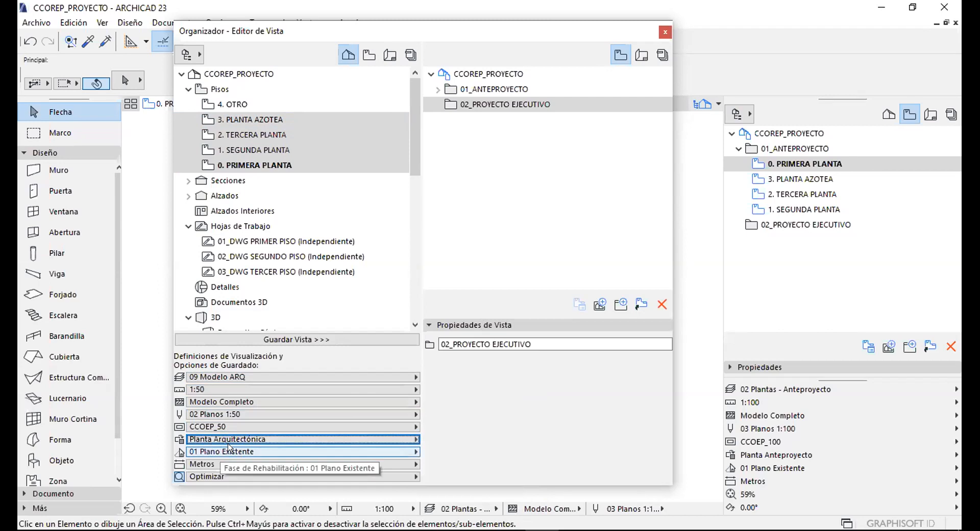
pyautogui.click(203, 475)
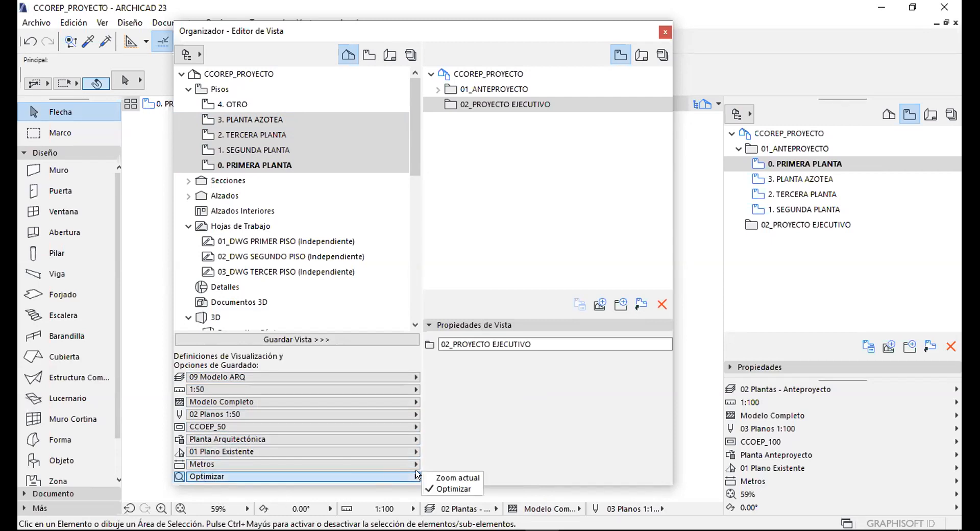
pyautogui.click(454, 484)
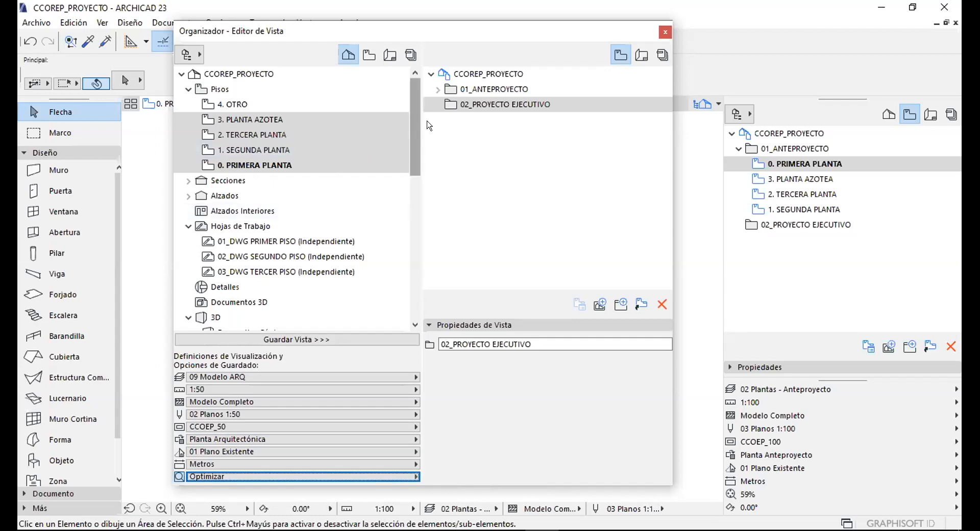
pyautogui.moveTo(240, 126); pyautogui.dragTo(533, 104)
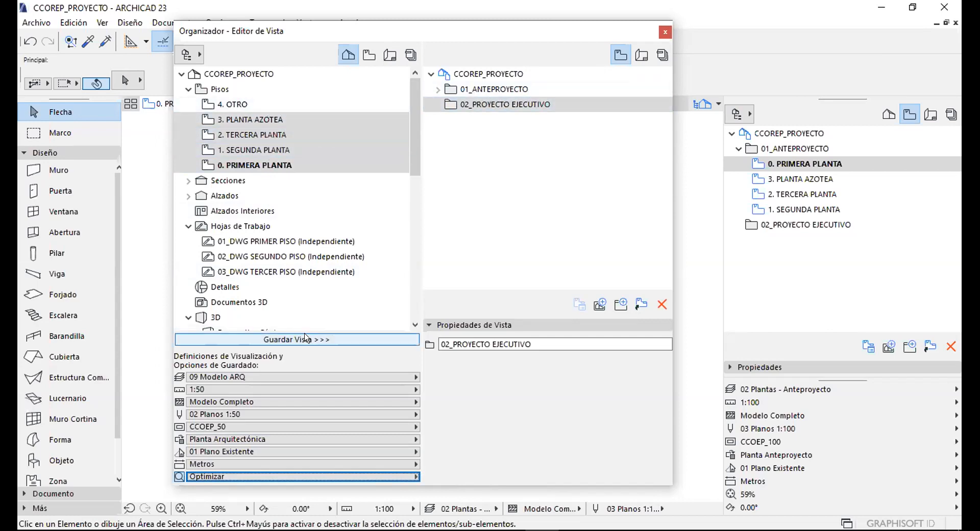
pyautogui.click(292, 338)
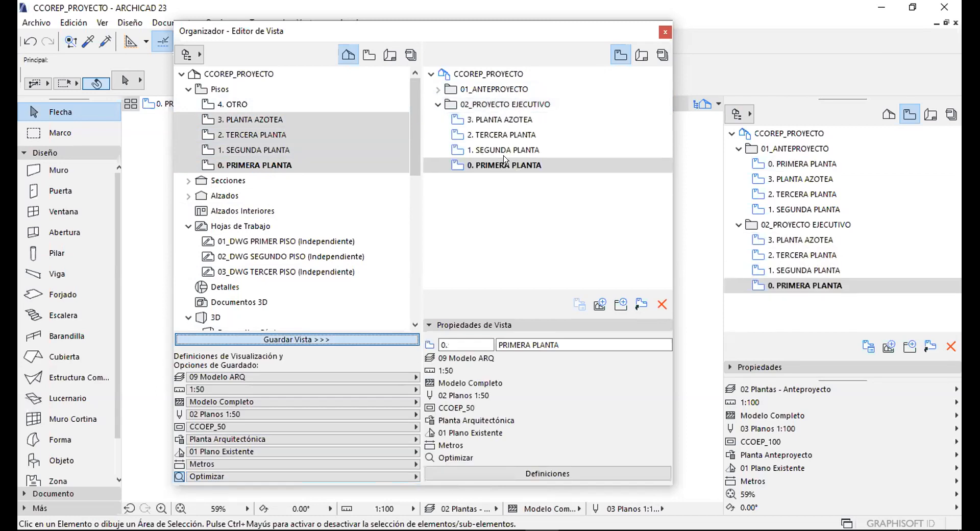
# Collapse 02_PROYECTO EJECUTIVO, Pisos and Hojas de Trabajo, and expand Alzados to show the north elevation.
pyautogui.click(452, 104)
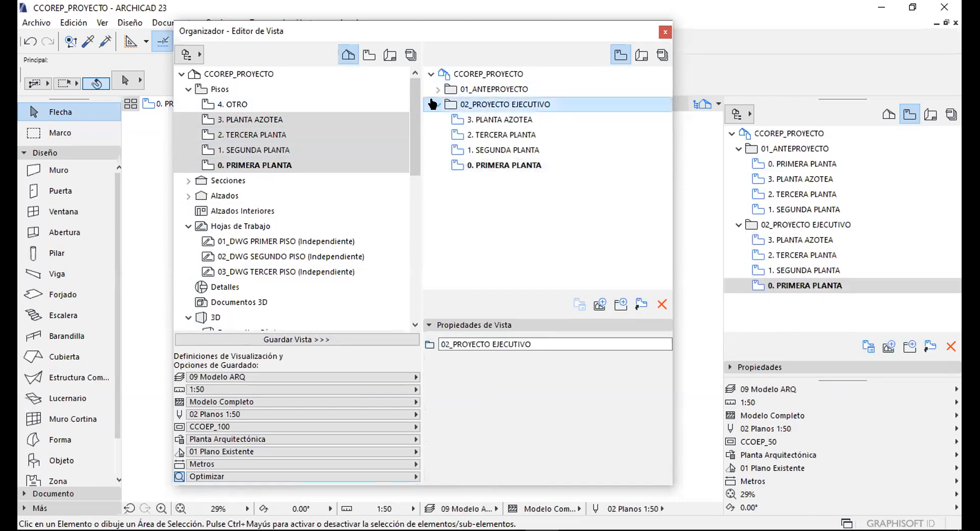
pyautogui.click(438, 104)
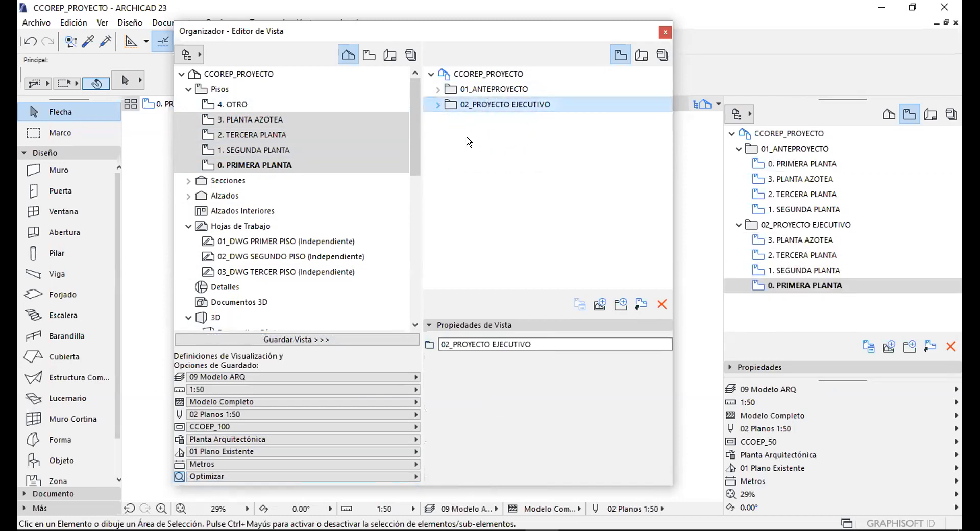
pyautogui.doubleClick(206, 91)
pyautogui.click(191, 104)
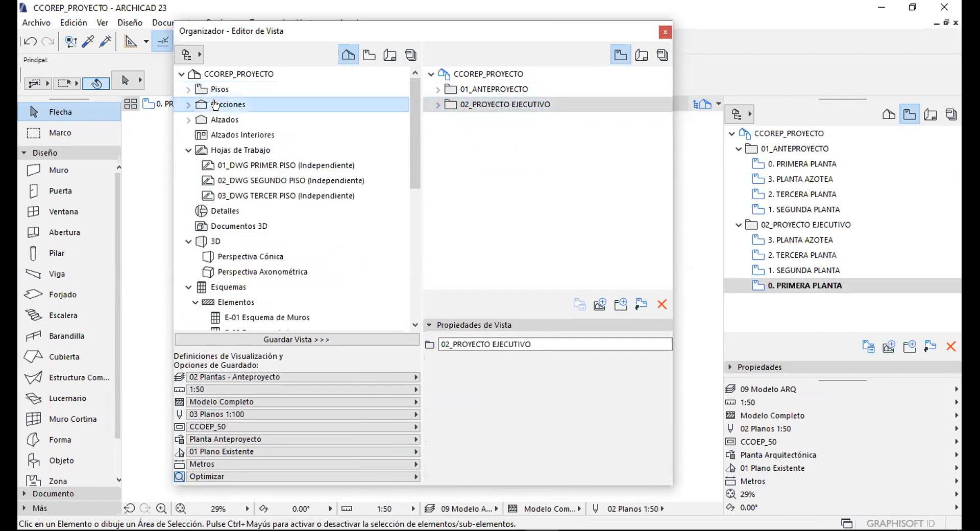
pyautogui.click(189, 150)
pyautogui.click(188, 119)
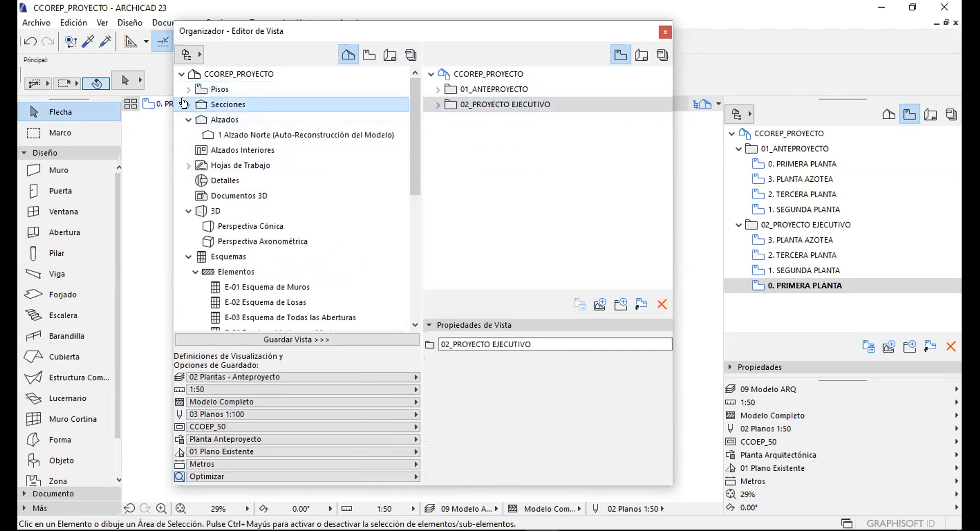
# Expand Secciones to list both cuts, then select and expand 01_ANTEPROYECTO in the View Map.
pyautogui.click(188, 104)
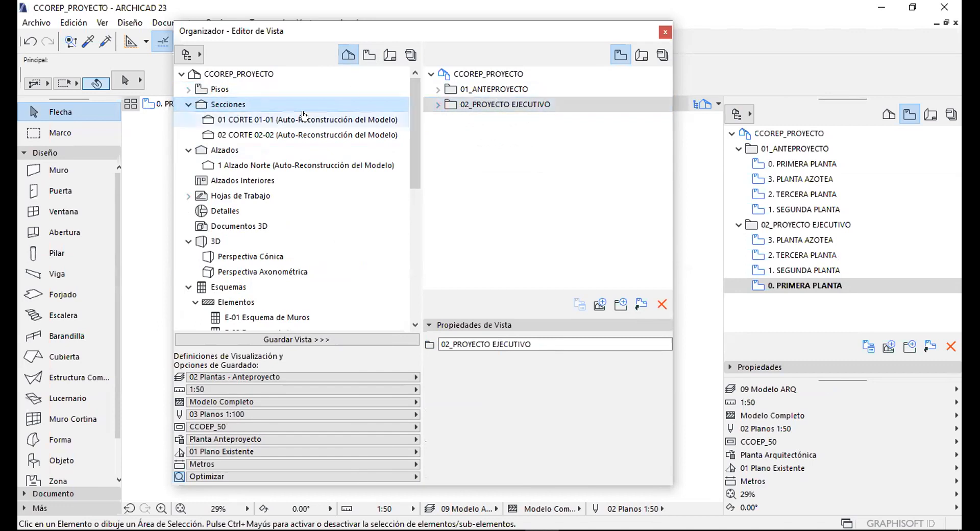
pyautogui.click(482, 107)
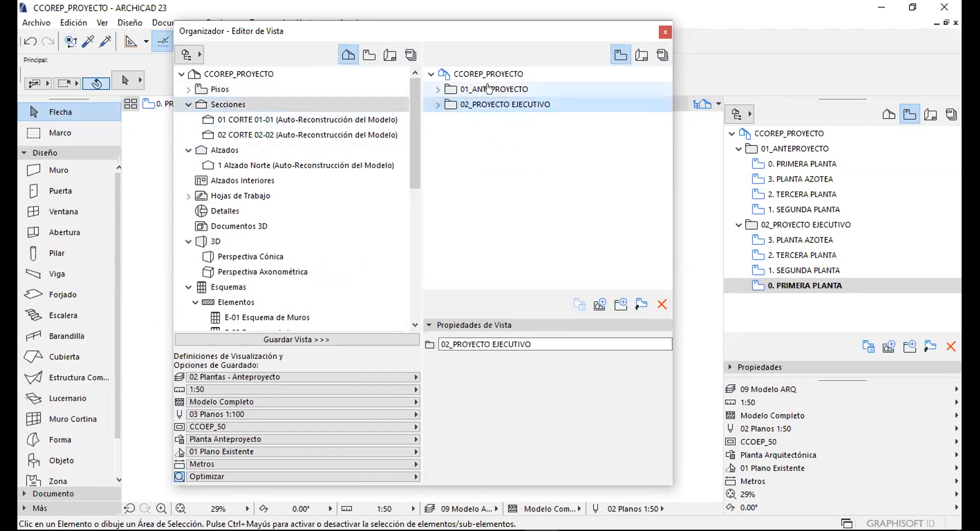
pyautogui.click(489, 89)
pyautogui.click(438, 89)
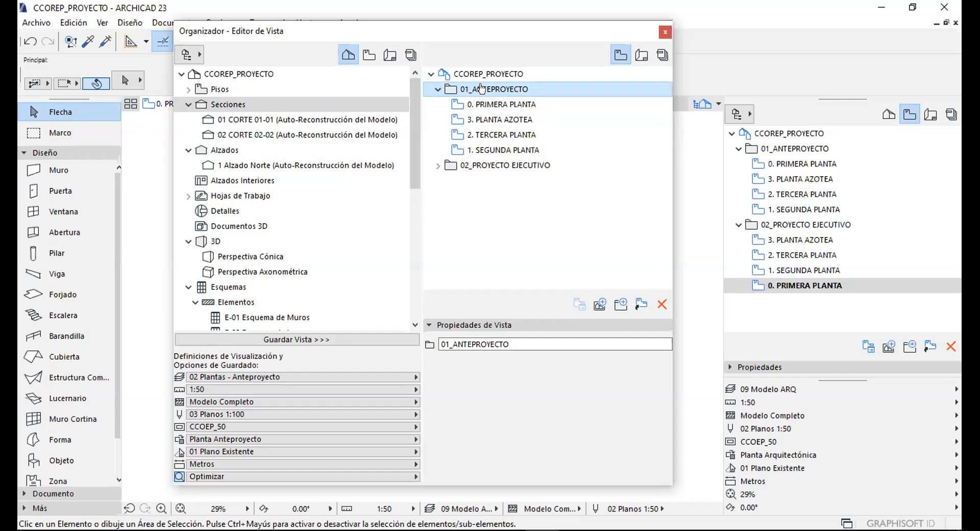
# Create a new folder named 01.01 PLANTAS inside 01_ANTEPROYECTO.
pyautogui.click(621, 304)
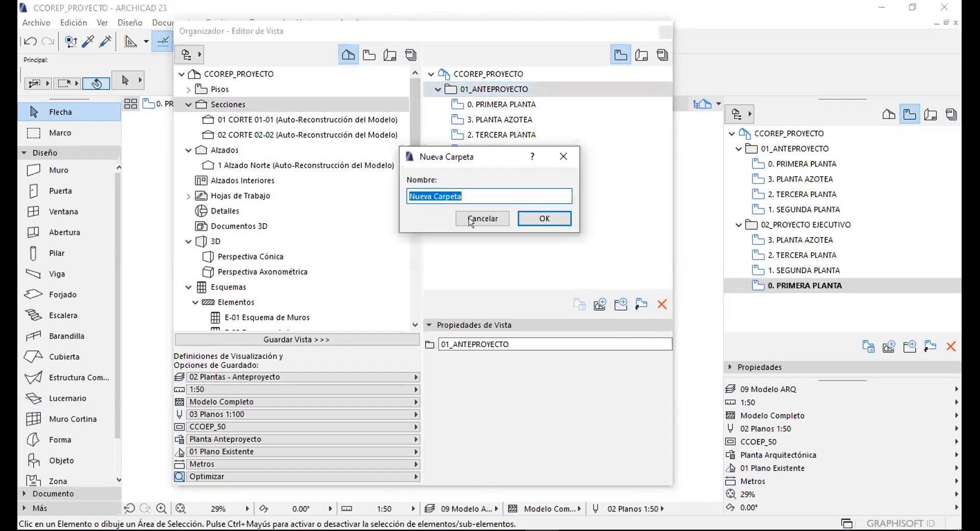
pyautogui.write('01.01 PLANTAS')
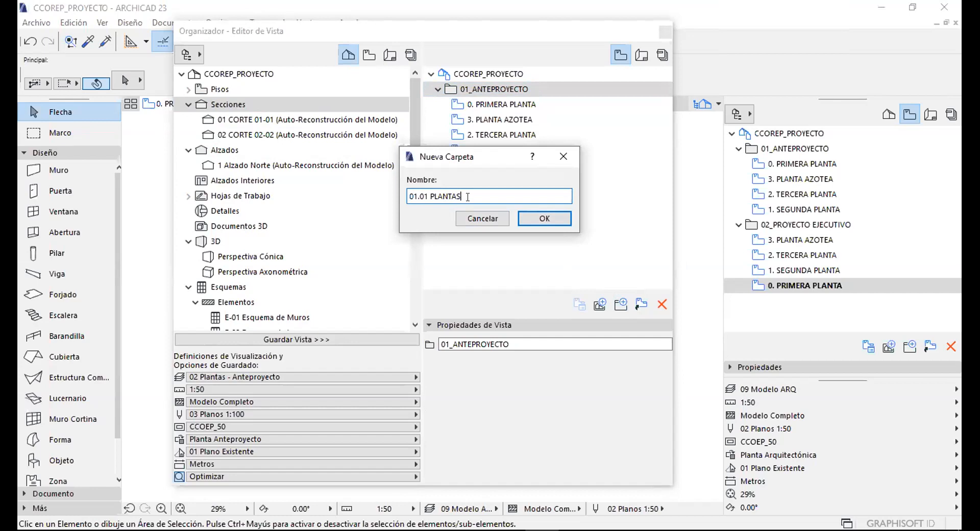
pyautogui.click(559, 215)
# Move the four anteproyecto floor views into 01.01 PLANTAS and reselect 01_ANTEPROYECTO.
pyautogui.click(493, 105)
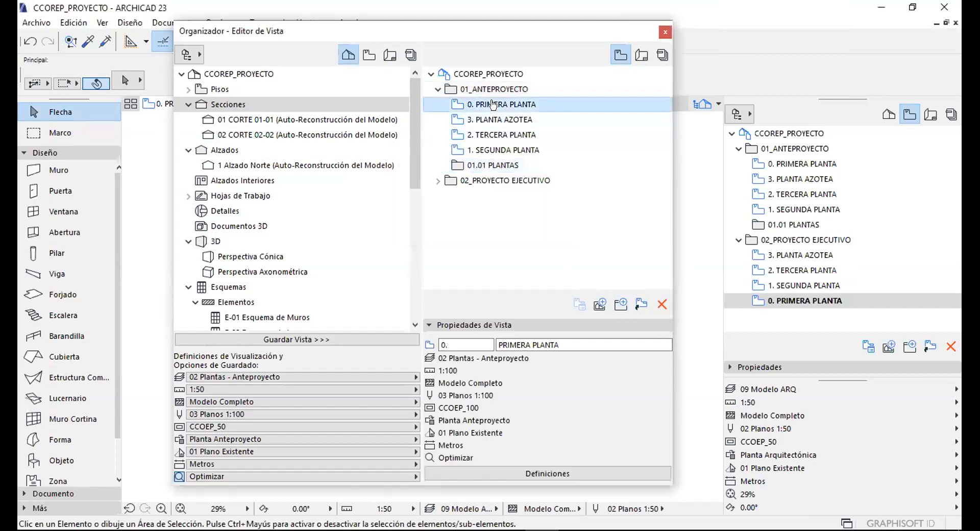
pyautogui.keyDown('shift'); pyautogui.click(490, 147); pyautogui.keyUp('shift')
pyautogui.moveTo(490, 151); pyautogui.dragTo(496, 165)
pyautogui.doubleClick(492, 104)
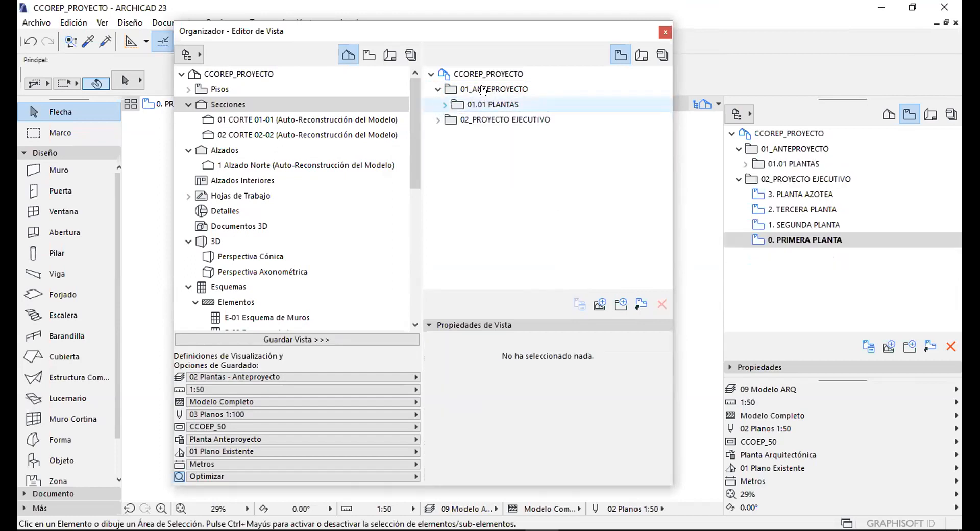
pyautogui.click(482, 90)
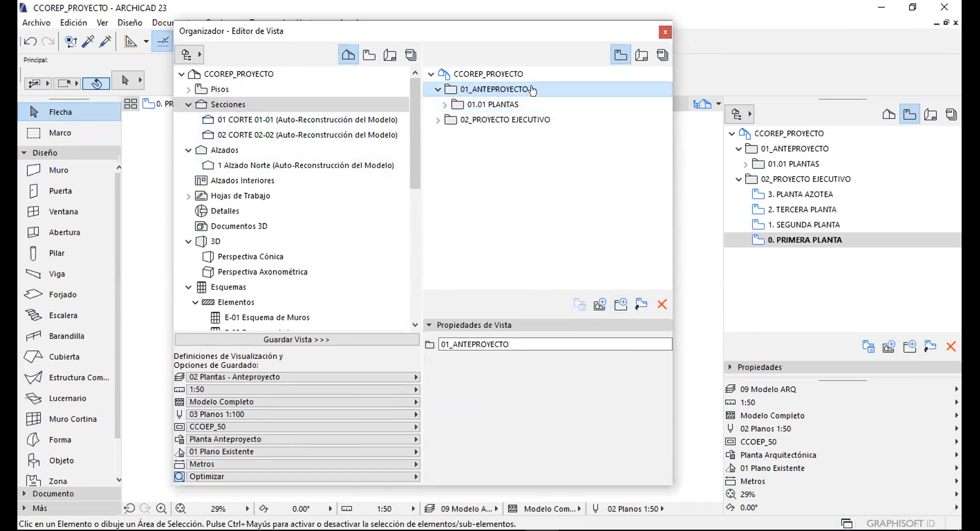
# Create a 01.02 CORTES subfolder inside 01_ANTEPROYECTO.
pyautogui.click(621, 304)
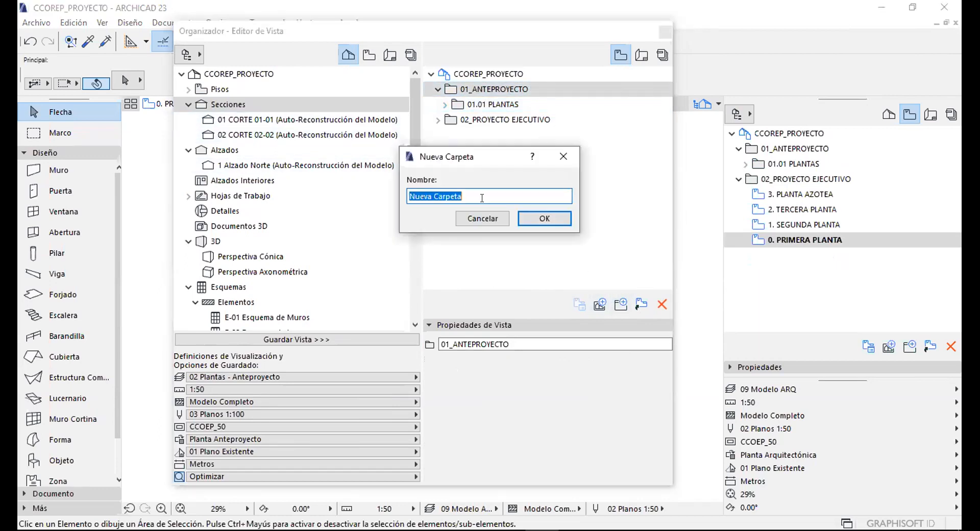
pyautogui.write('01.02 CORTES')
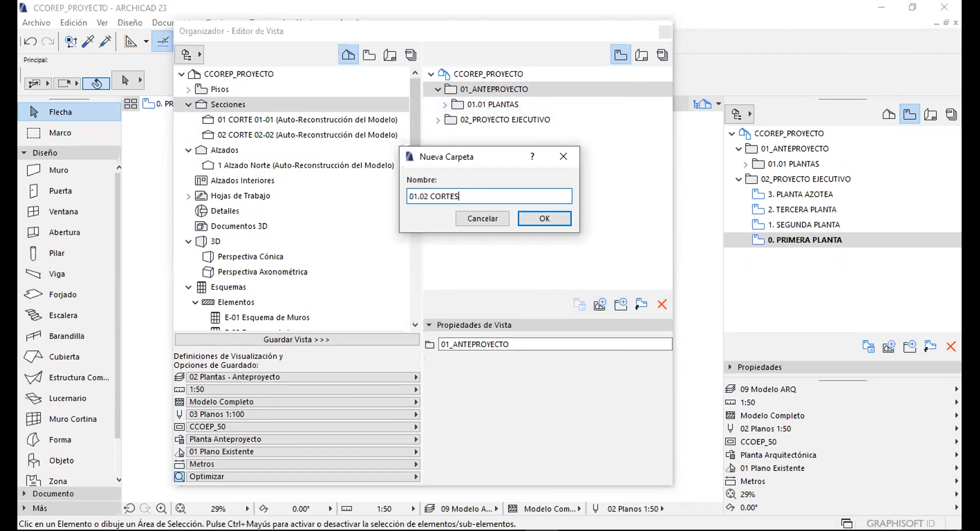
pyautogui.click(544, 219)
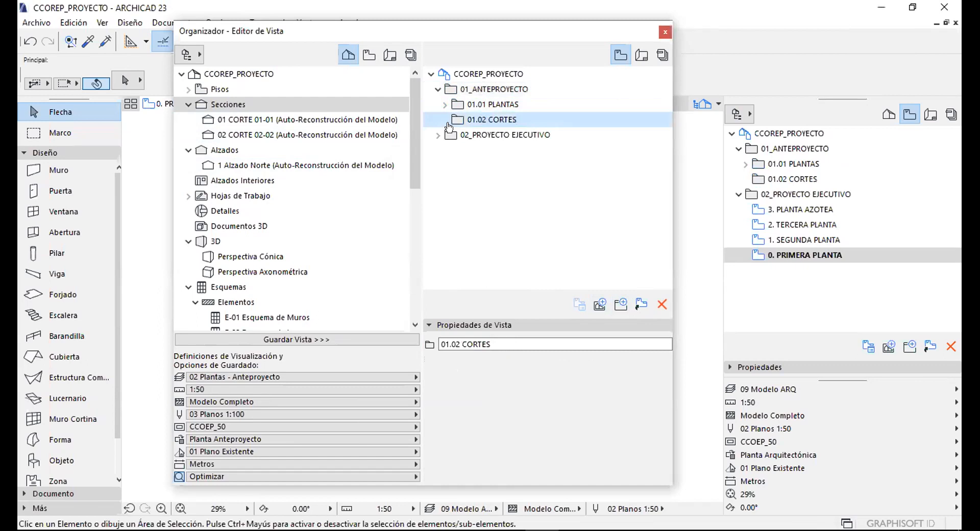
# Select sections 01 CORTE 01-01 and 02 CORTE 02-02, keep 02 Plantas - Anteproyecto layers, scale 1:100.
pyautogui.click(301, 119)
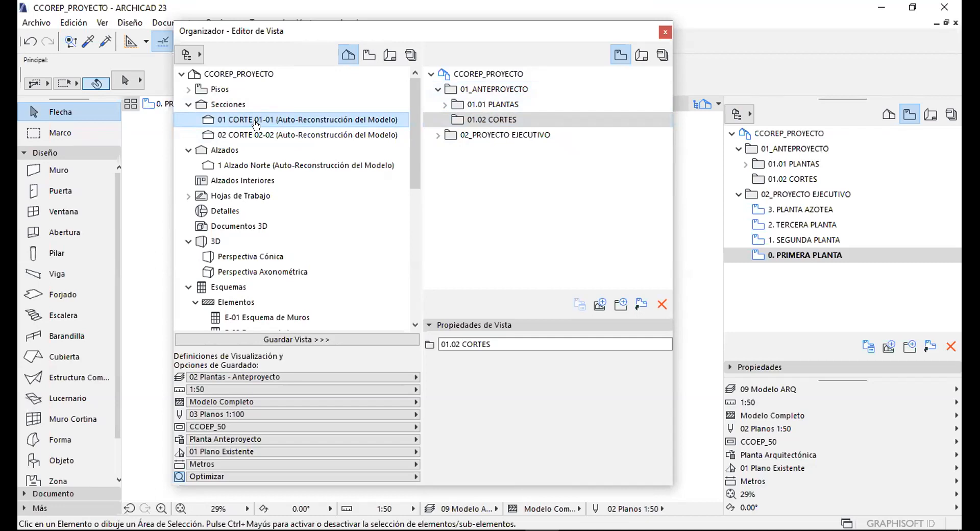
pyautogui.keyDown('shift'); pyautogui.click(306, 134); pyautogui.keyUp('shift')
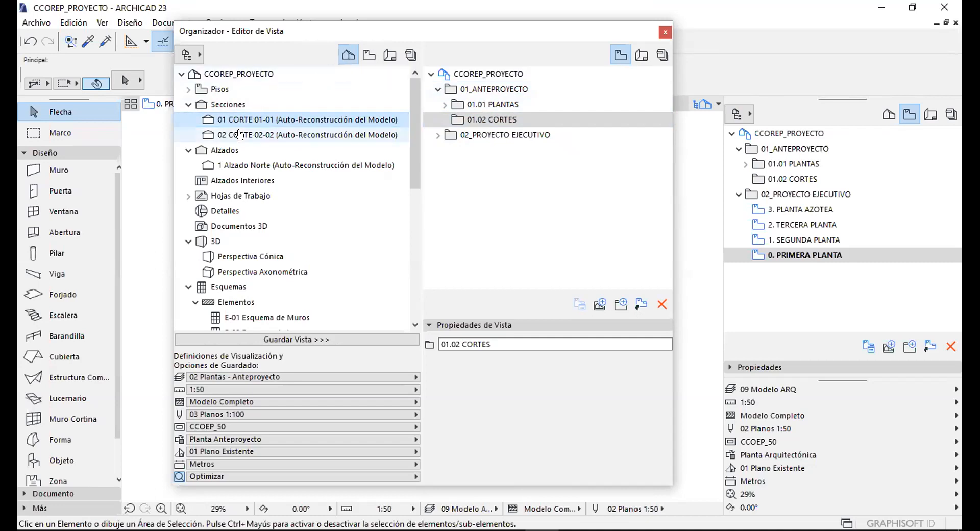
pyautogui.click(248, 378)
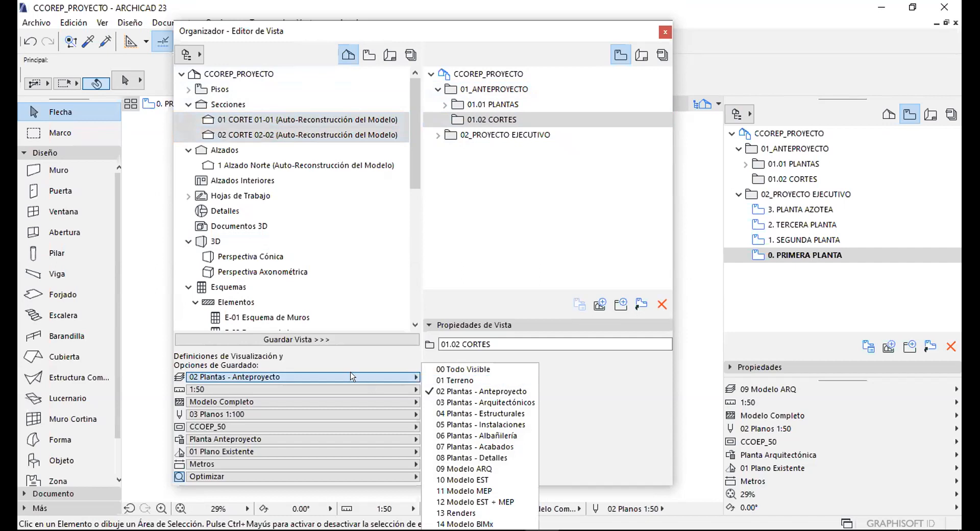
pyautogui.click(491, 388)
pyautogui.click(237, 390)
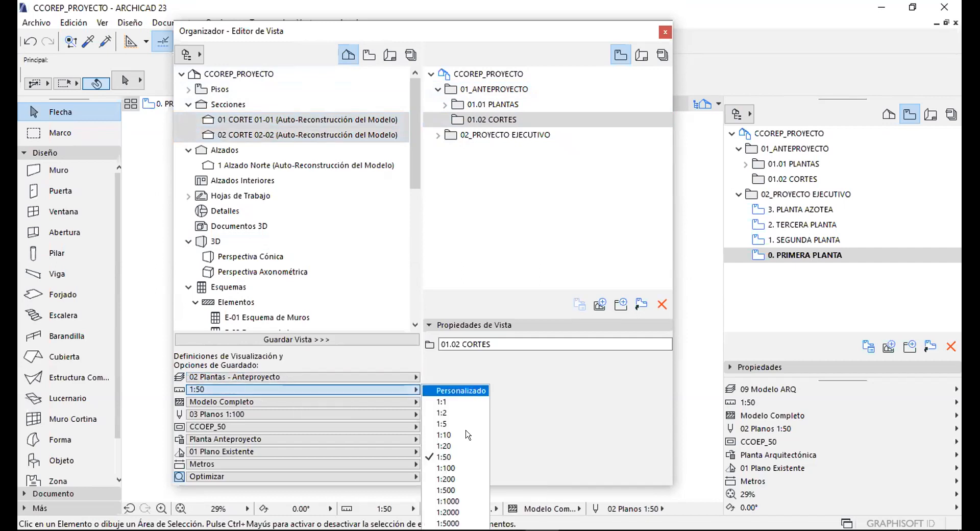
pyautogui.click(455, 461)
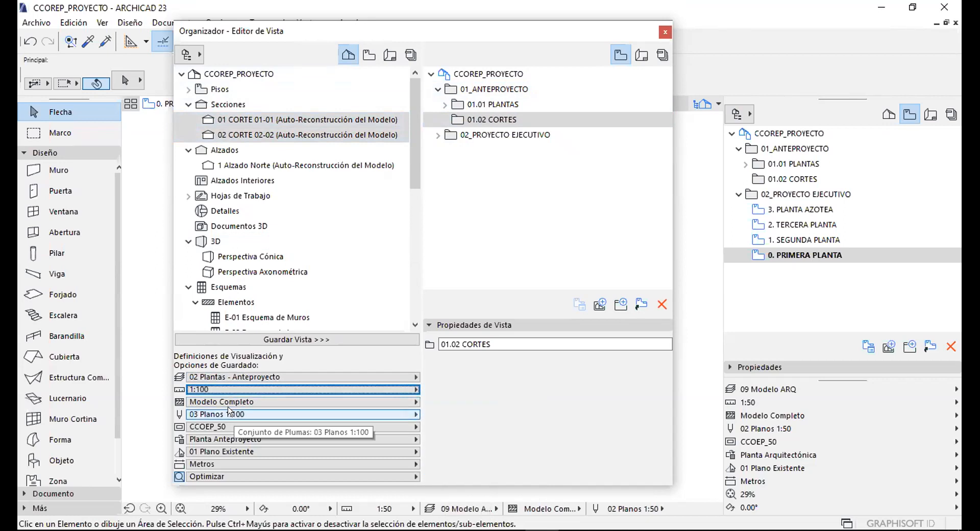
# Use pen set 03 Planos 1:100, CCOEP_100 model view, Planta Anteproyecto override, Optimizar zoom, and save both views to 01.02 CORTES.
pyautogui.click(235, 414)
pyautogui.click(450, 435)
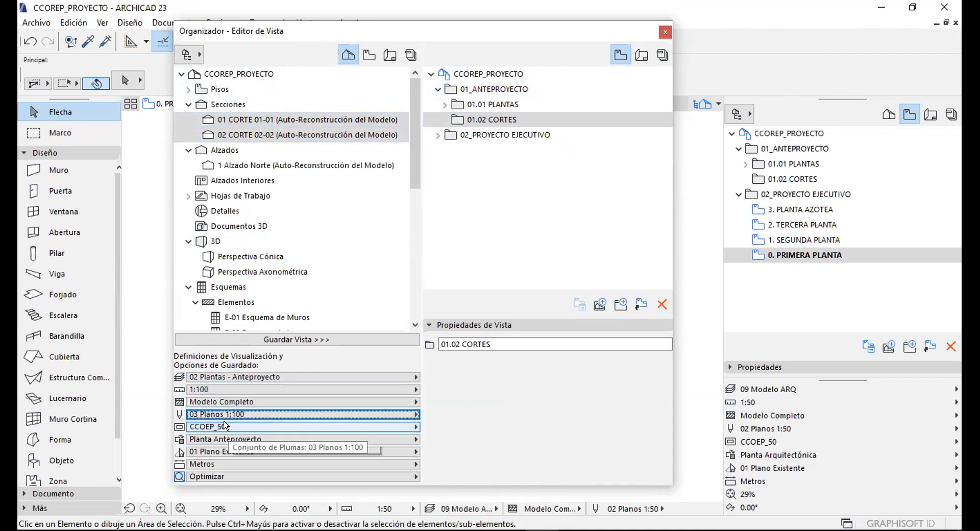
pyautogui.click(223, 425)
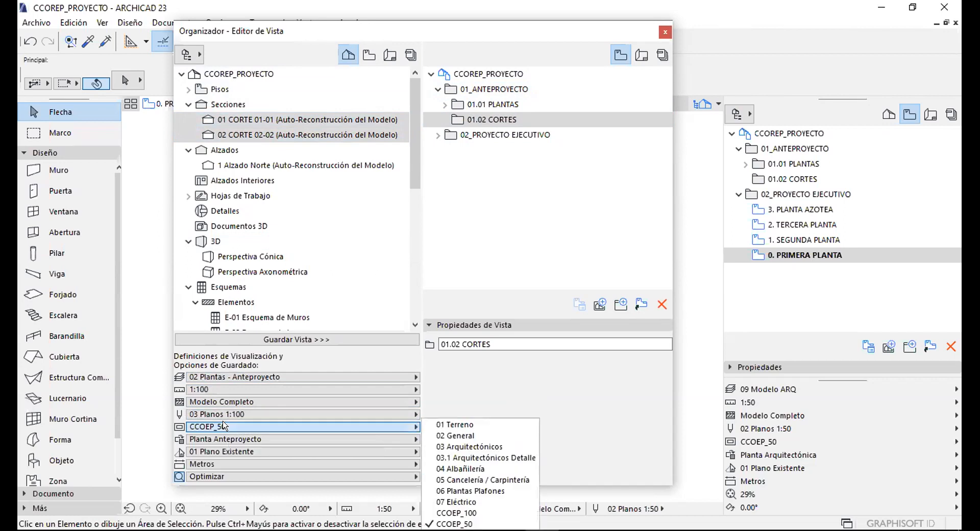
pyautogui.click(456, 513)
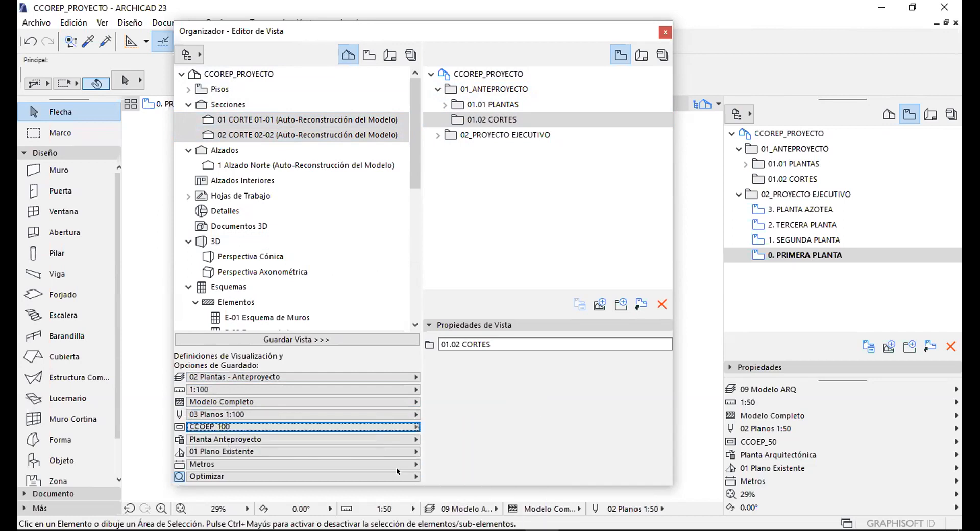
pyautogui.click(226, 440)
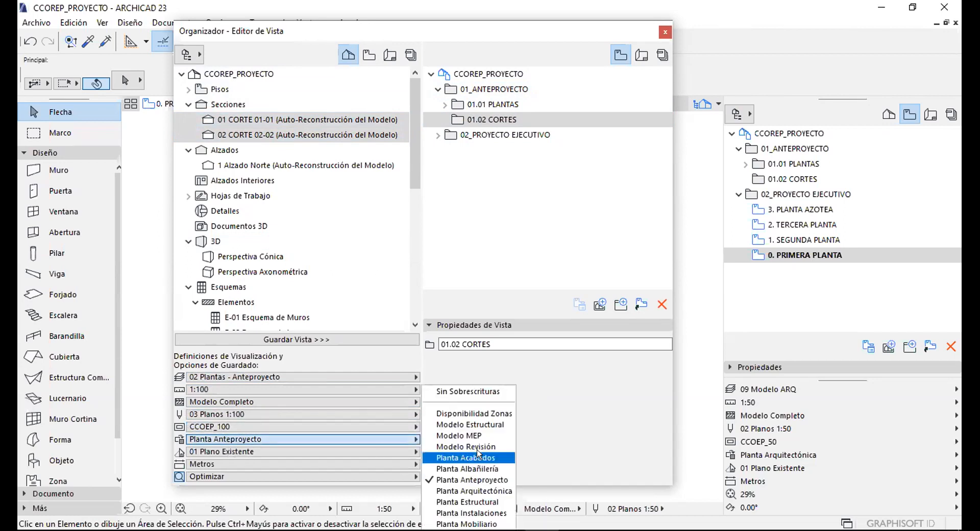
pyautogui.click(477, 478)
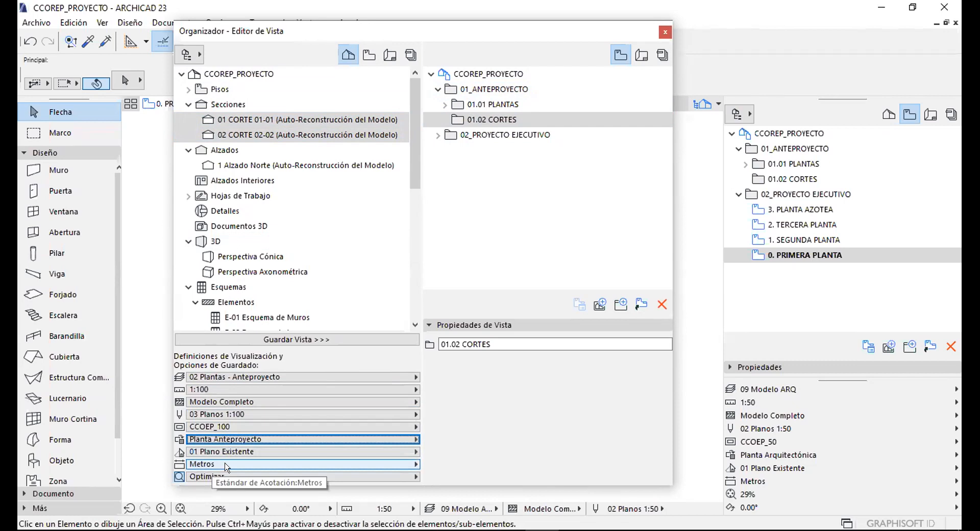
pyautogui.click(210, 477)
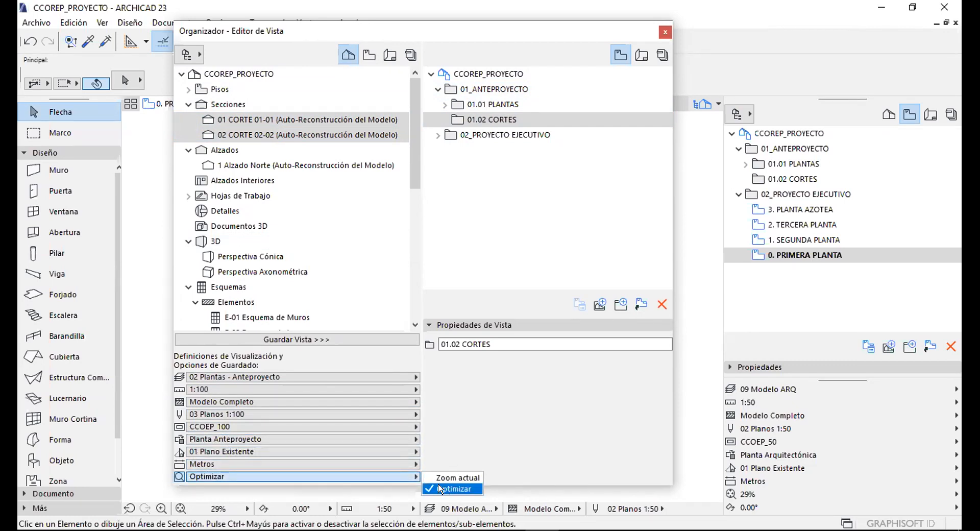
pyautogui.click(447, 487)
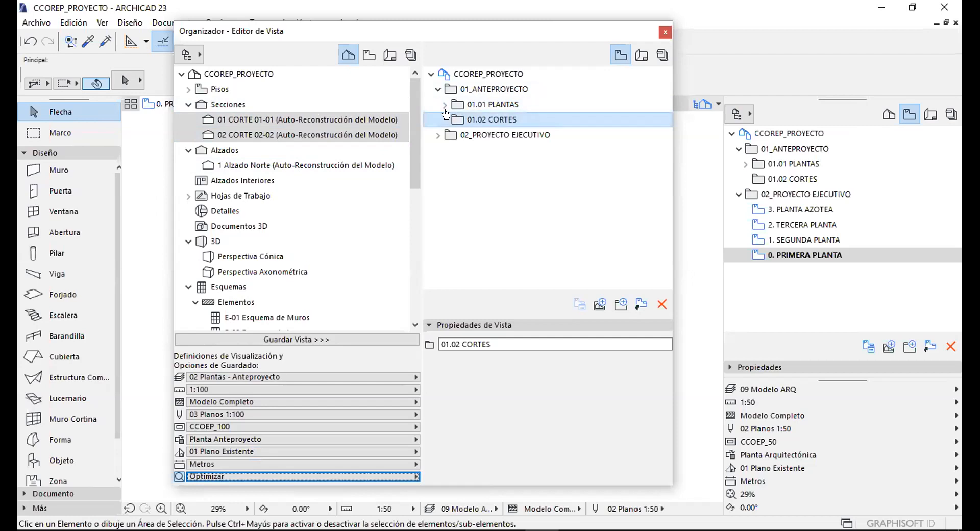
pyautogui.click(337, 340)
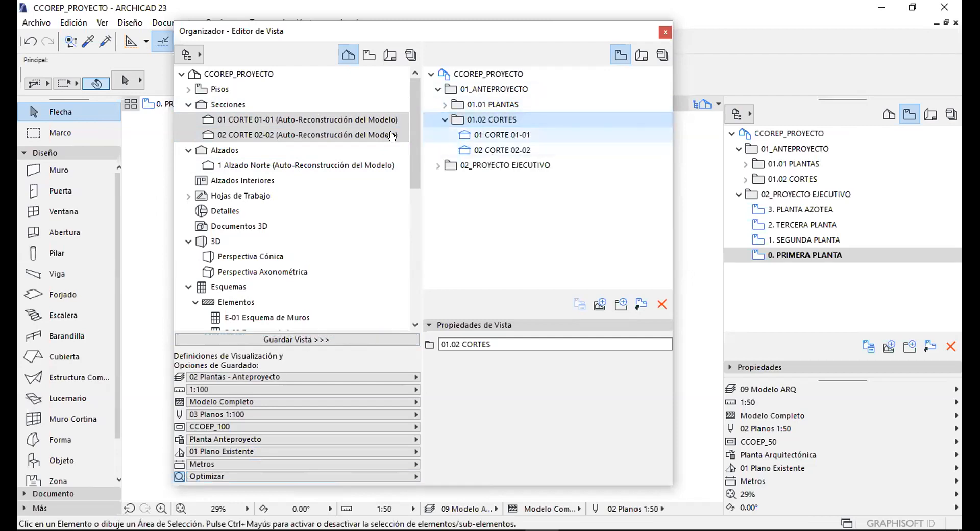
# Collapse the 01.02 CORTES folder and reselect it in the View Map.
pyautogui.click(474, 165)
pyautogui.click(444, 119)
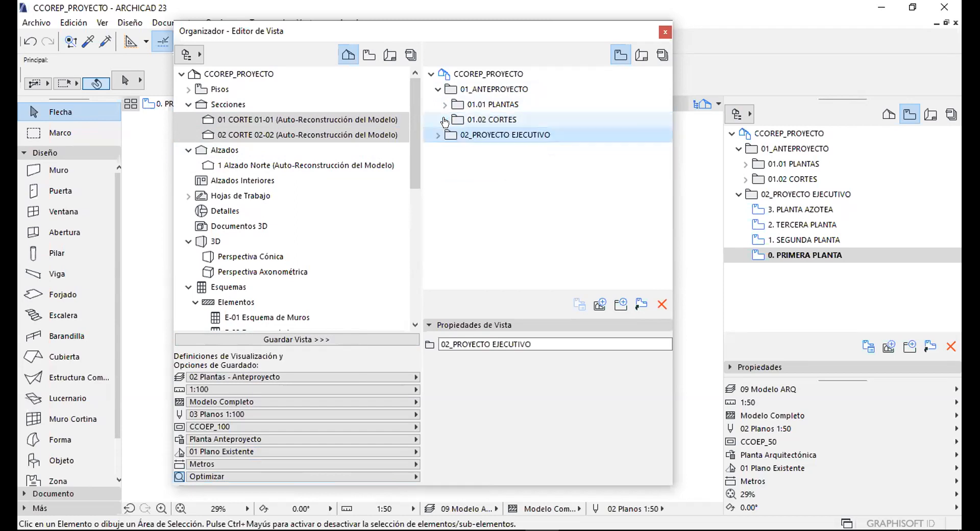
pyautogui.click(491, 120)
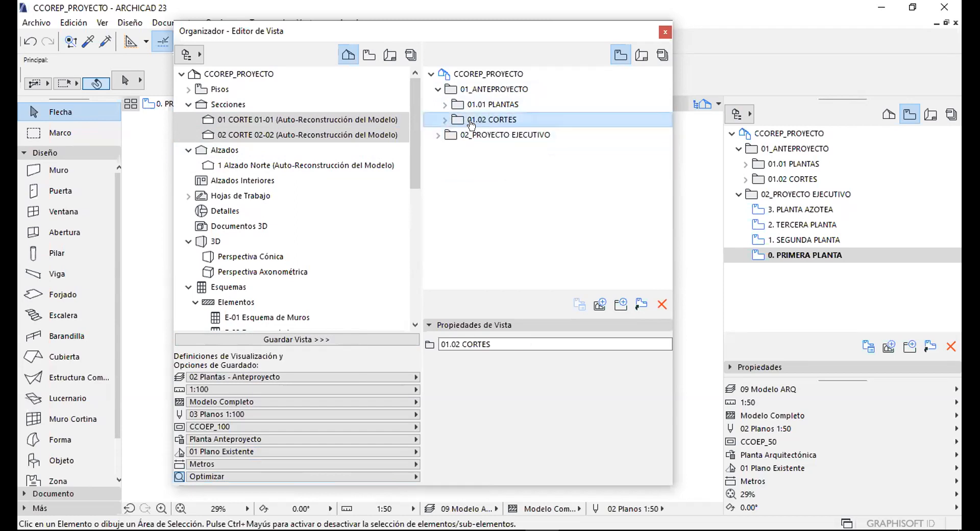
# Add a new 01.03 ALZADOS subfolder under 01_ANTEPROYECTO.
pyautogui.click(513, 89)
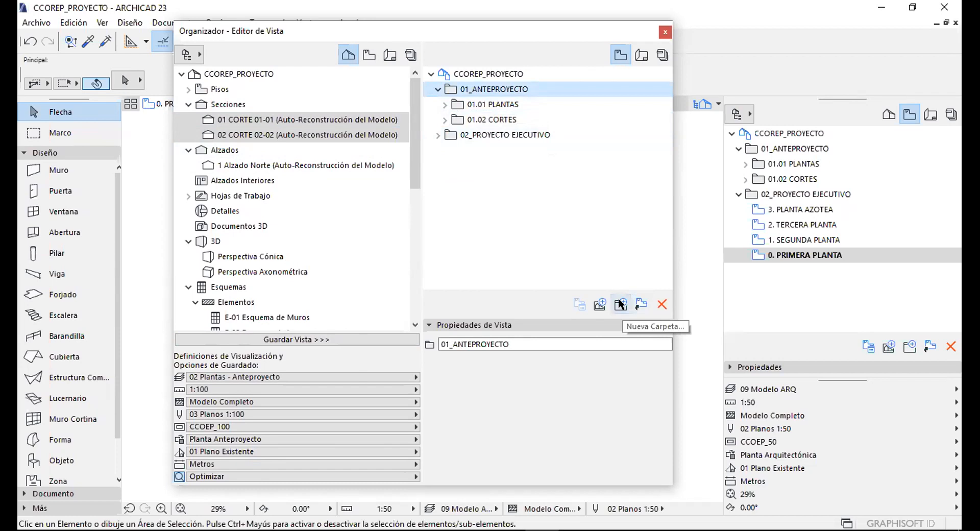
pyautogui.click(616, 300)
pyautogui.write('01.03 ALZADOS')
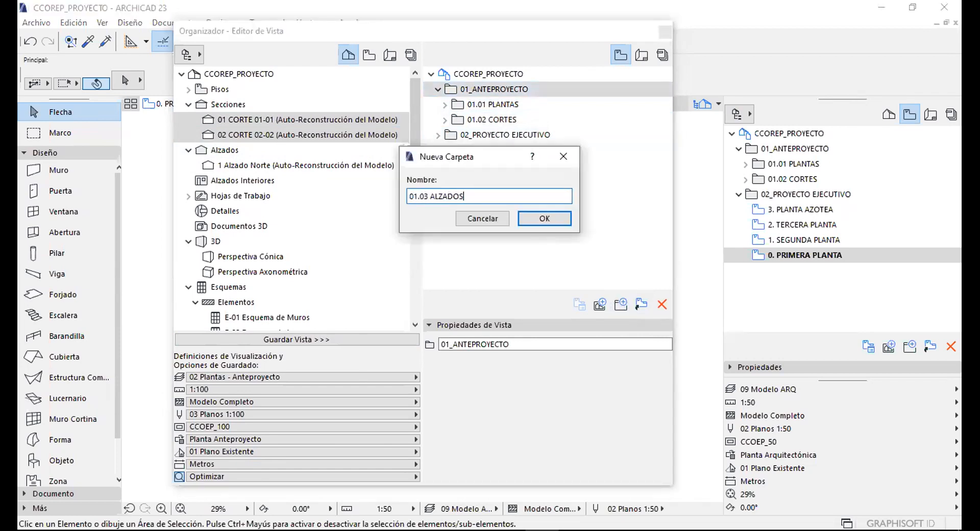
pyautogui.click(544, 219)
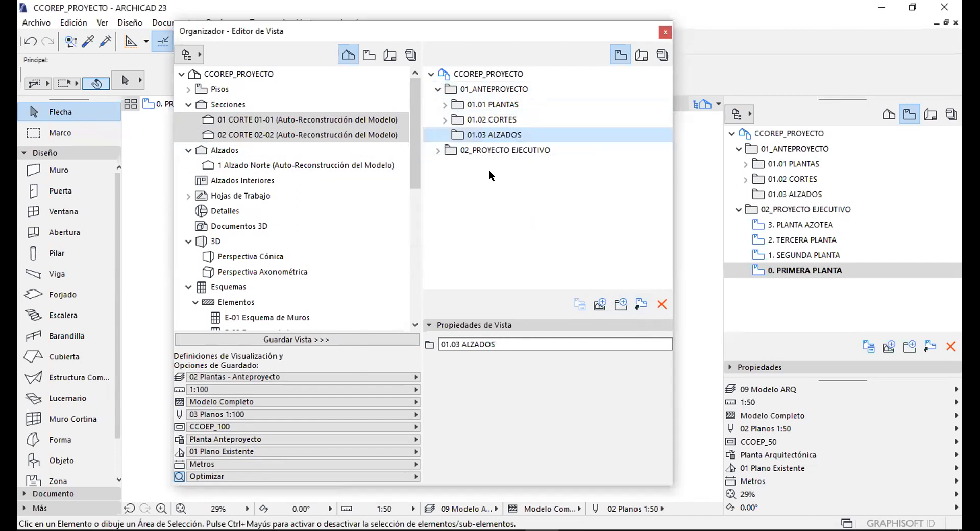
# Pick the Alzado Norte elevation, keep 02 Plantas - Anteproyecto layers, and set scale 1:100.
pyautogui.click(188, 104)
pyautogui.click(219, 135)
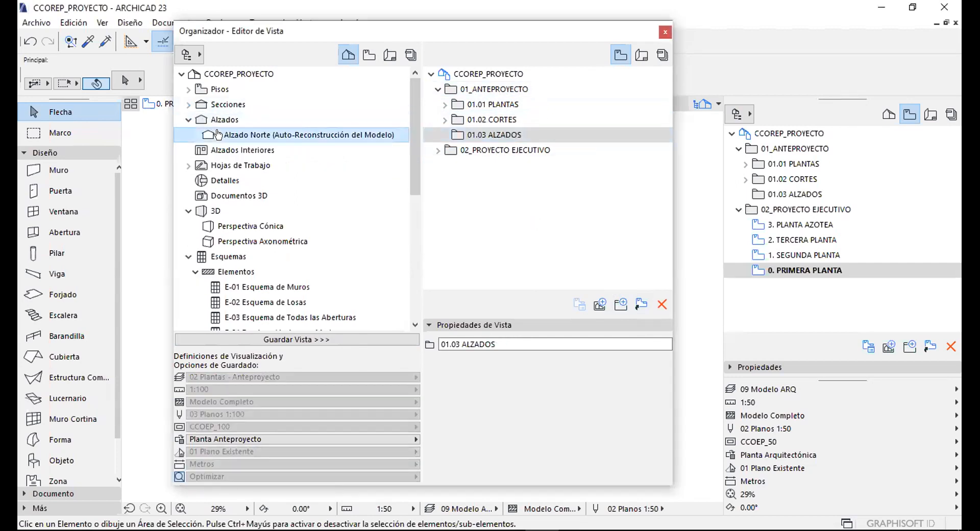
pyautogui.click(324, 377)
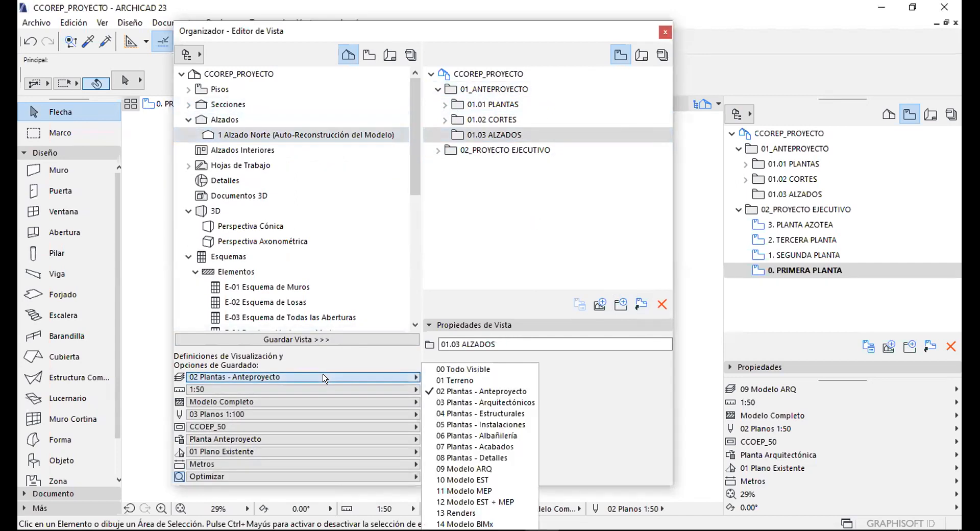
pyautogui.click(324, 377)
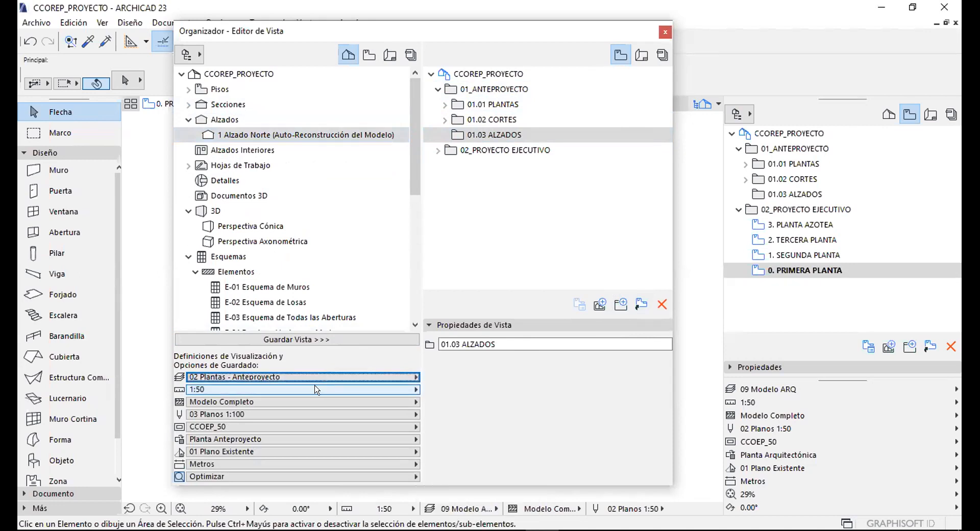
pyautogui.click(317, 390)
pyautogui.click(455, 469)
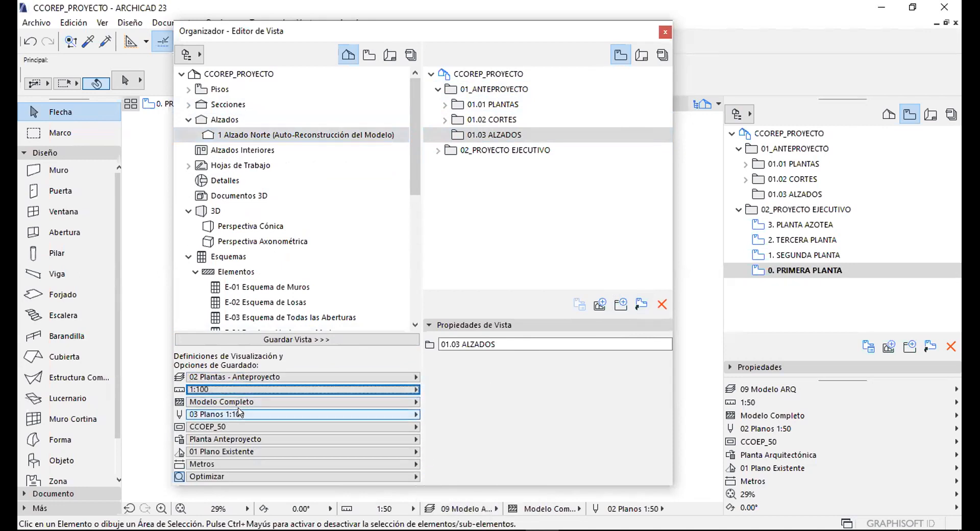
# Use pen set 03 Planos 1:100, CCOEP_100, Planta Anteproyecto override, and save the north elevation view.
pyautogui.click(240, 413)
pyautogui.click(456, 438)
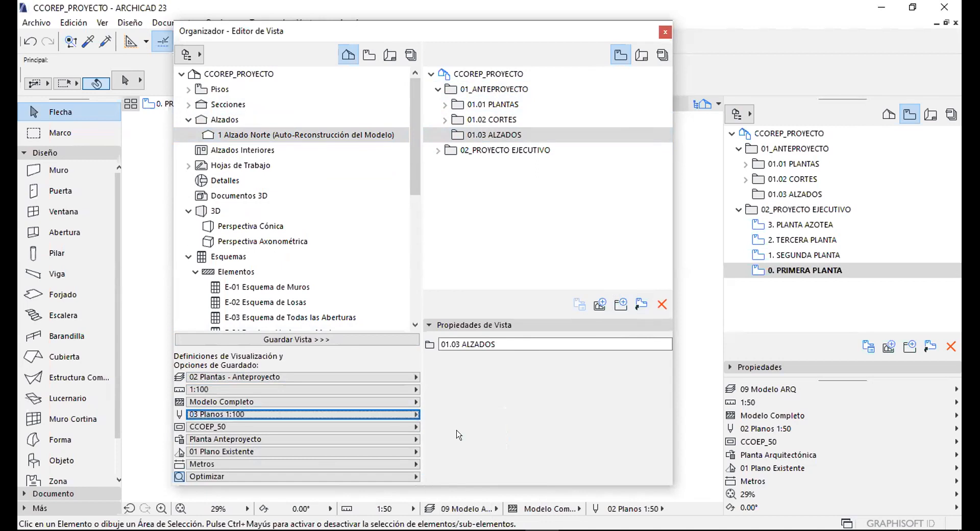
pyautogui.click(225, 426)
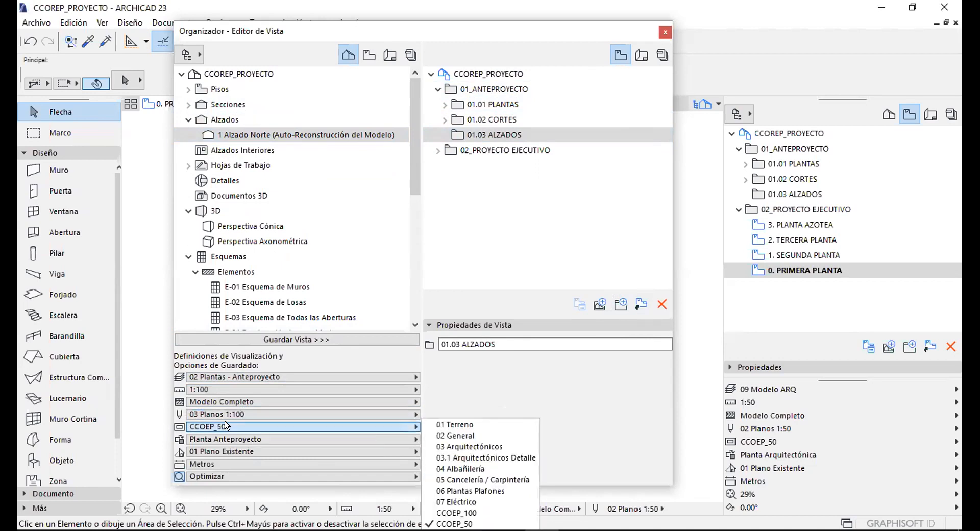
pyautogui.click(458, 511)
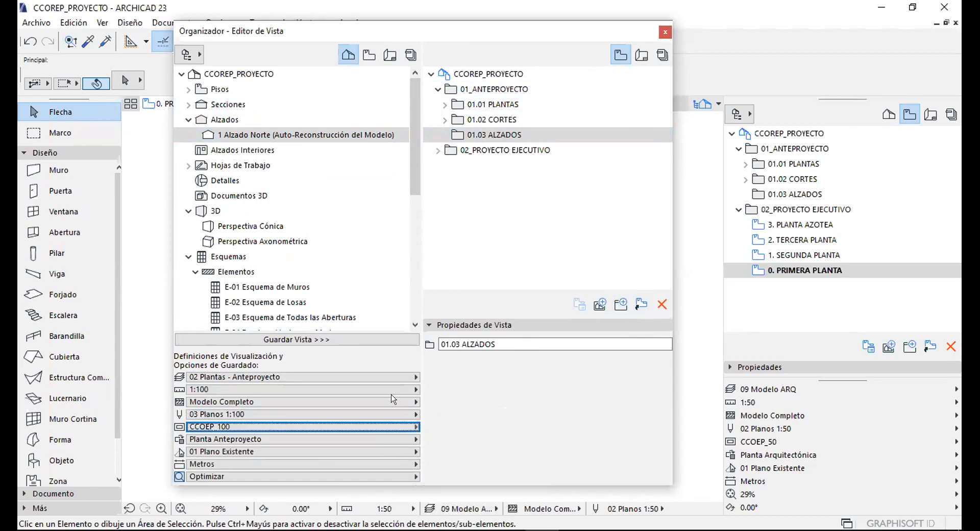
pyautogui.click(246, 442)
pyautogui.click(457, 468)
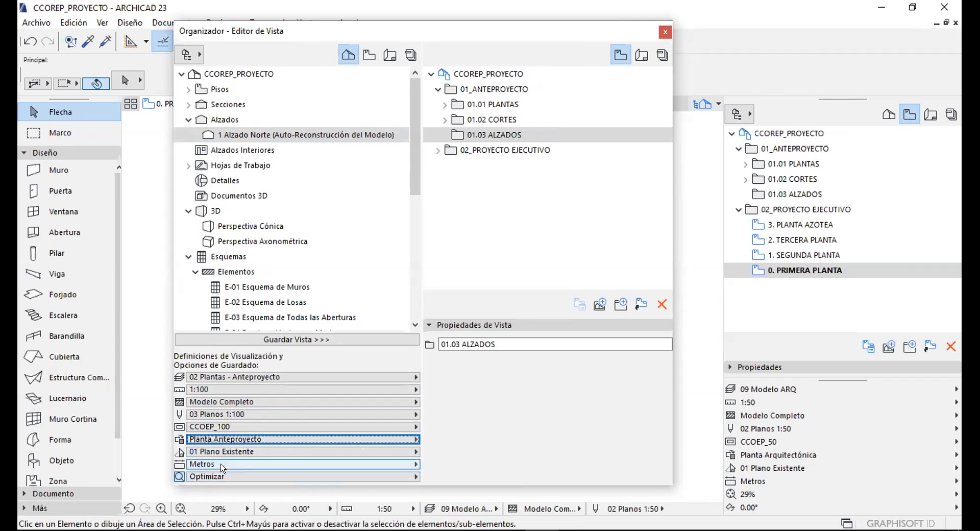
pyautogui.click(332, 339)
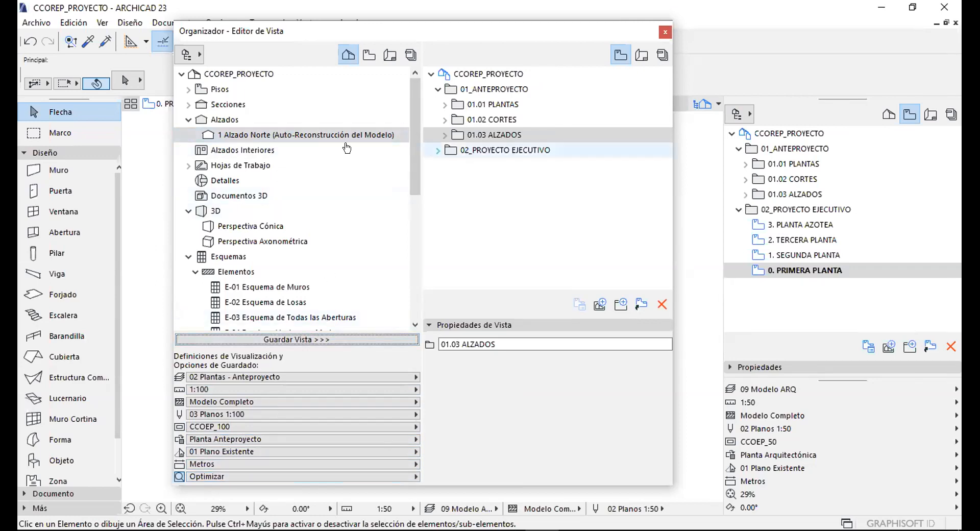
pyautogui.click(465, 151)
pyautogui.doubleClick(503, 151)
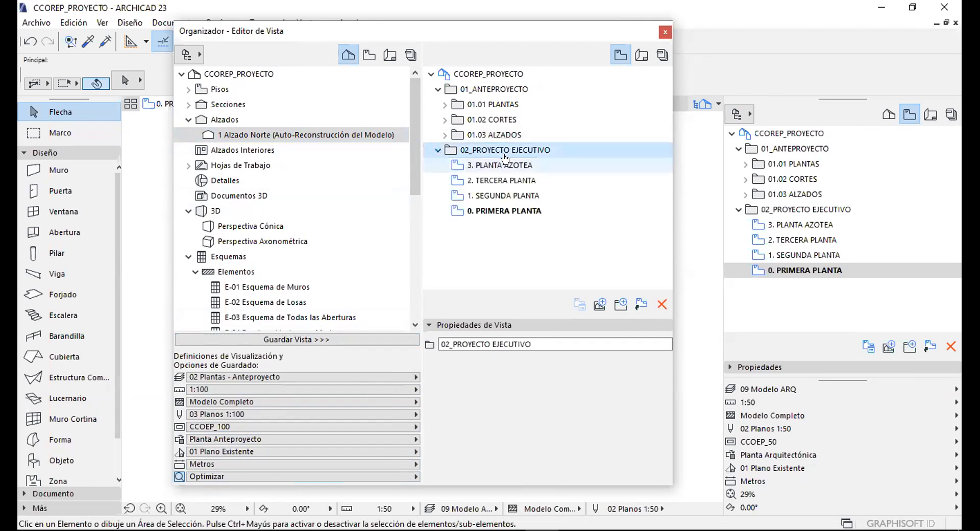
# Collapse 01_ANTEPROYECTO, select 02_PROYECTO EJECUTIVO, and begin a new subfolder named '02.0…'.
pyautogui.click(432, 151)
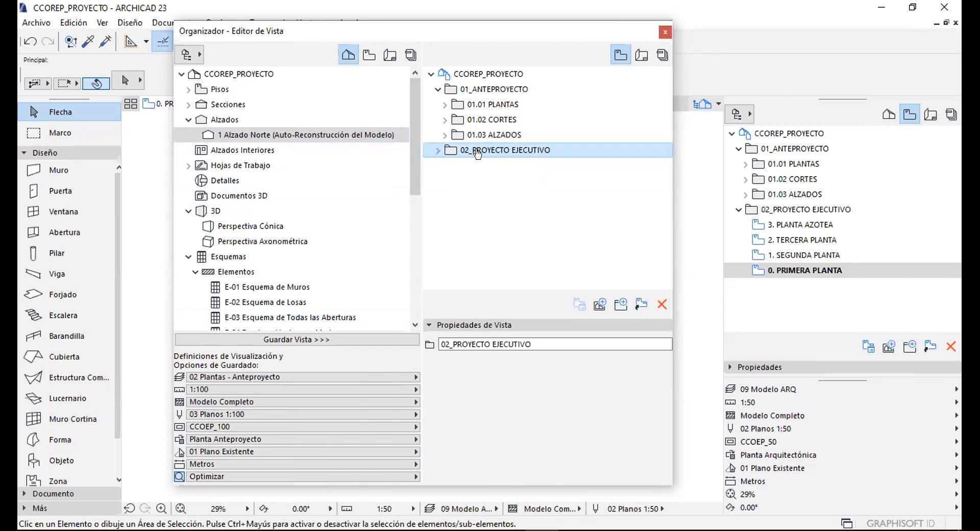
pyautogui.press('Up')
pyautogui.press('Left')
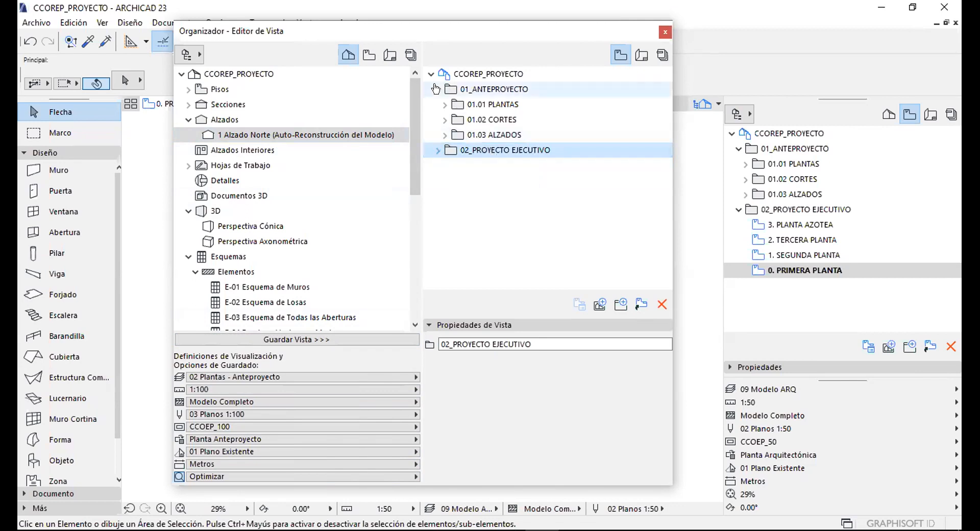
pyautogui.press('Left')
pyautogui.press('Down')
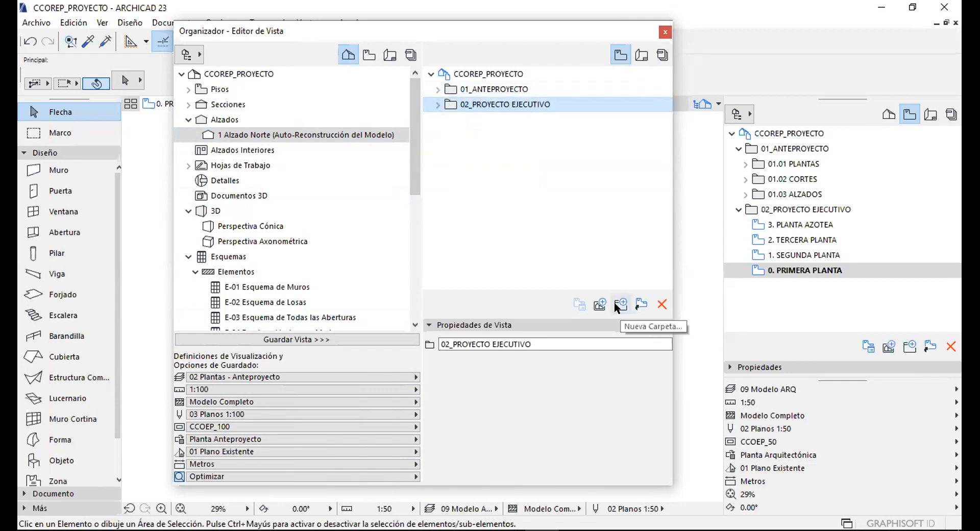
pyautogui.click(619, 303)
pyautogui.write('02.01 PLANTAS')
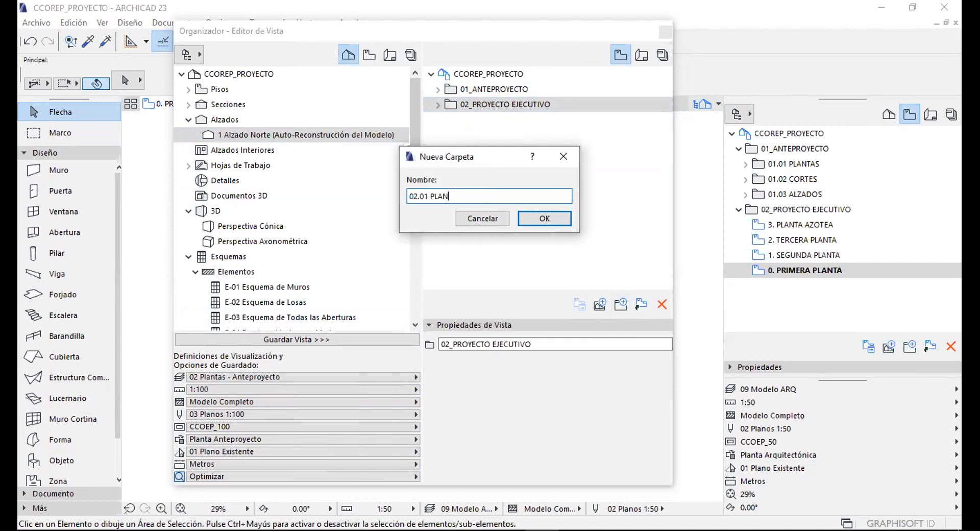
# Create the 02.01 PLANTAS folder and move the four floor views into it.
pyautogui.click(549, 218)
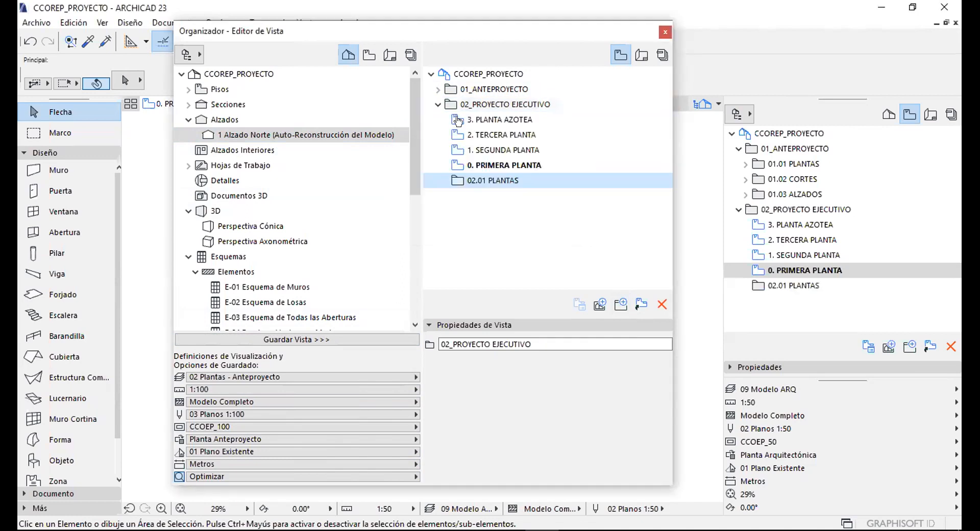
pyautogui.click(479, 120)
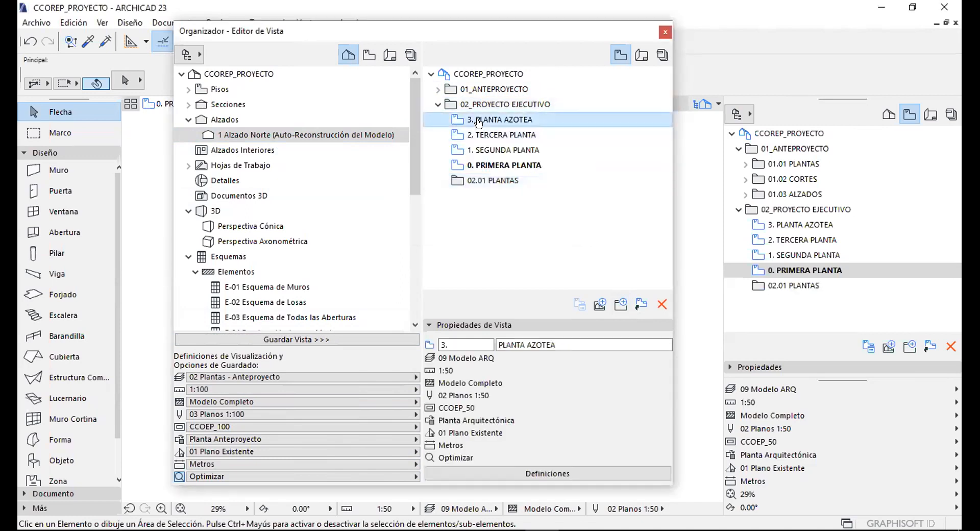
pyautogui.keyDown('shift'); pyautogui.click(504, 165); pyautogui.keyUp('shift')
pyautogui.moveTo(491, 165); pyautogui.dragTo(499, 184)
pyautogui.click(441, 119)
# Add folders 02.02 SECCIONES and 02.03 ALZADOS under 02_PROYECTO EJECUTIVO.
pyautogui.click(509, 105)
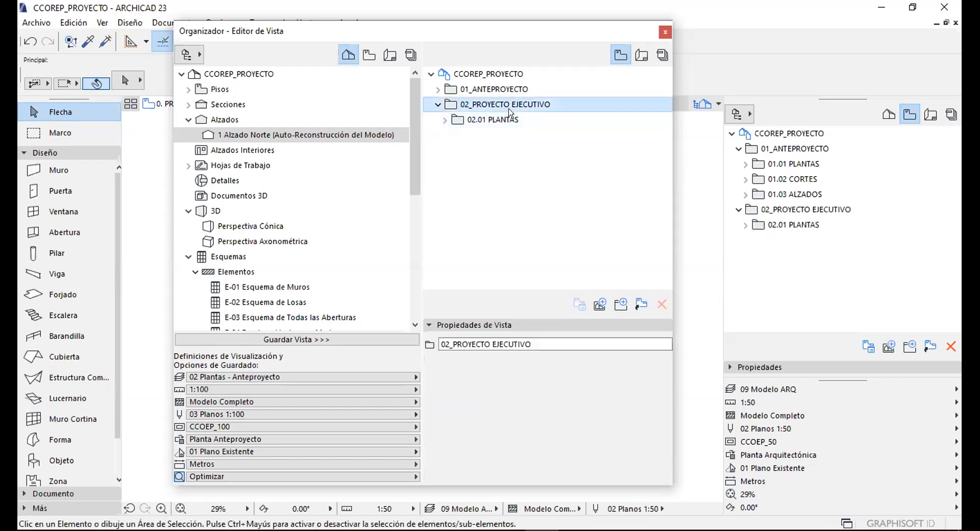
pyautogui.click(621, 304)
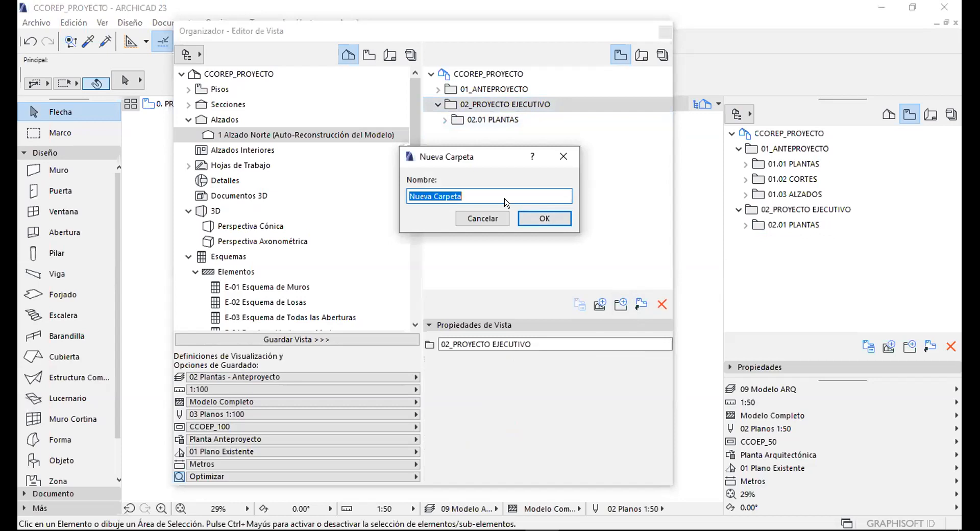
pyautogui.write('02.02 SECCIONES')
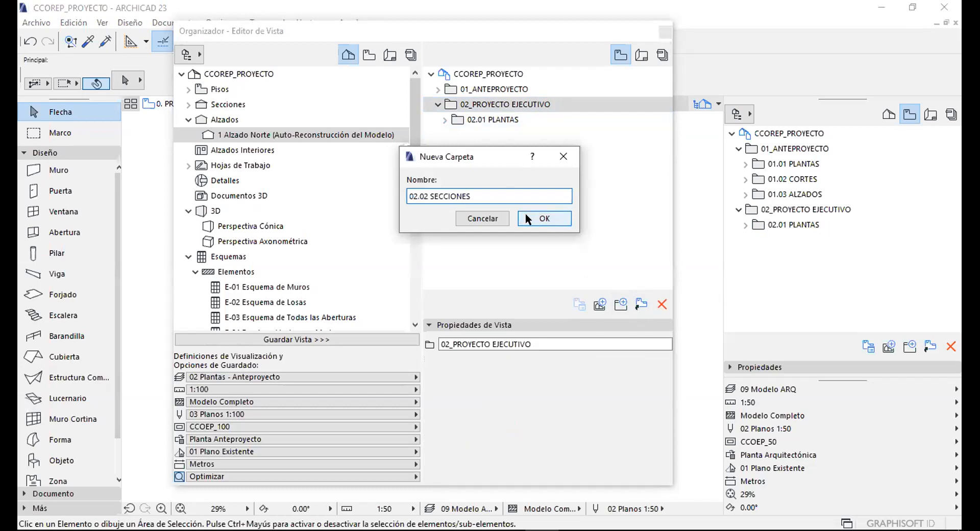
pyautogui.click(526, 214)
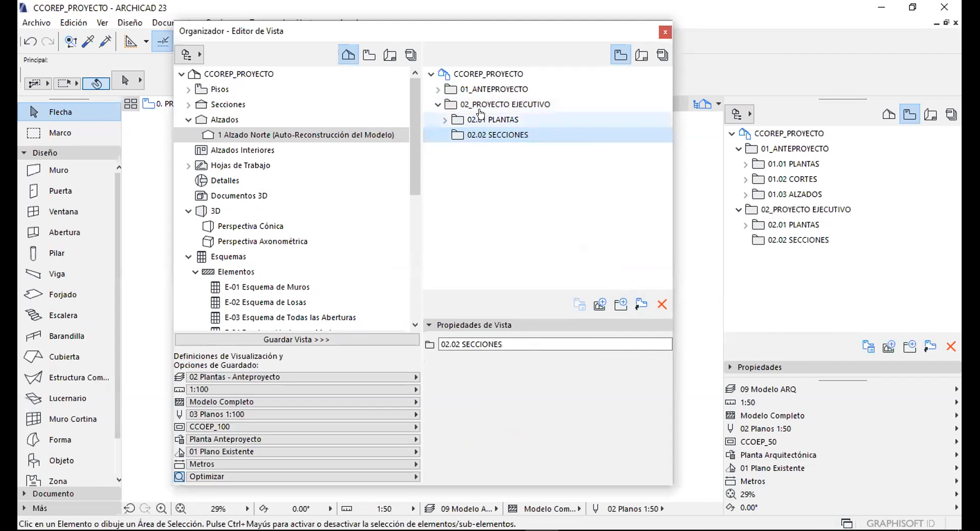
pyautogui.click(621, 304)
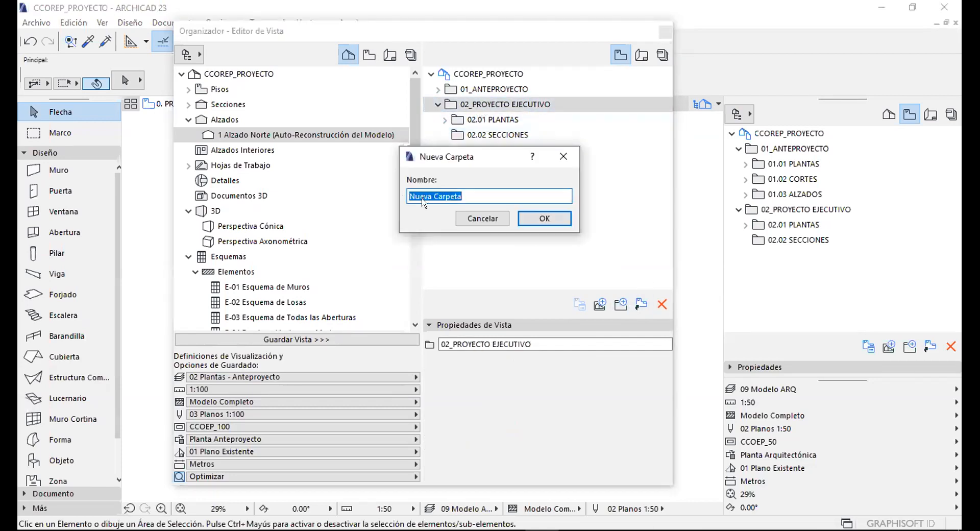
pyautogui.write('02.03 ALZADOS')
pyautogui.click(545, 219)
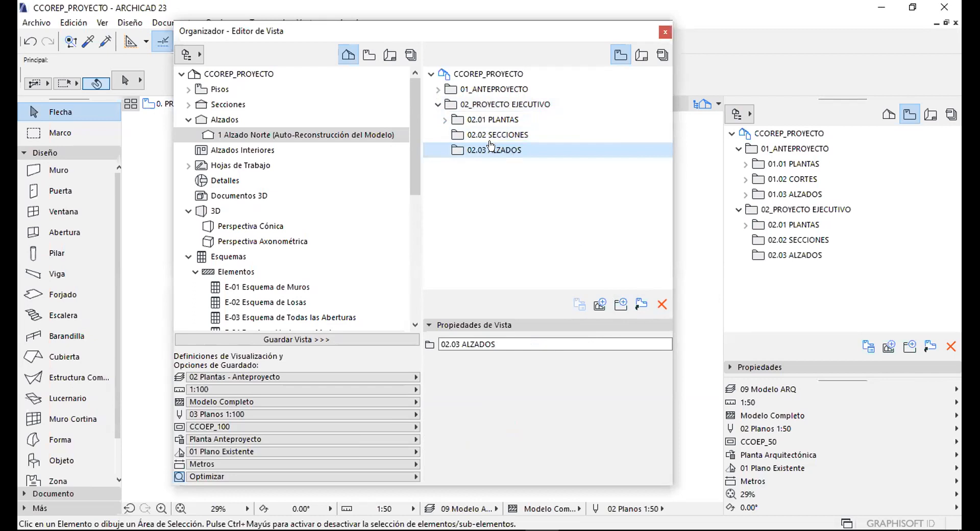
pyautogui.click(494, 135)
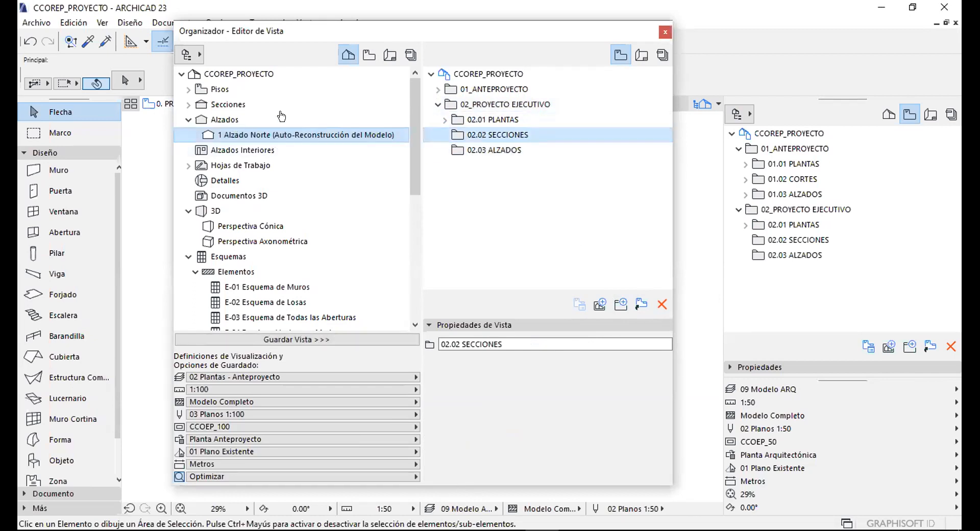
# Select the 01 CORTE 01-01 and 02 CORTE 02-02 section views.
pyautogui.click(189, 119)
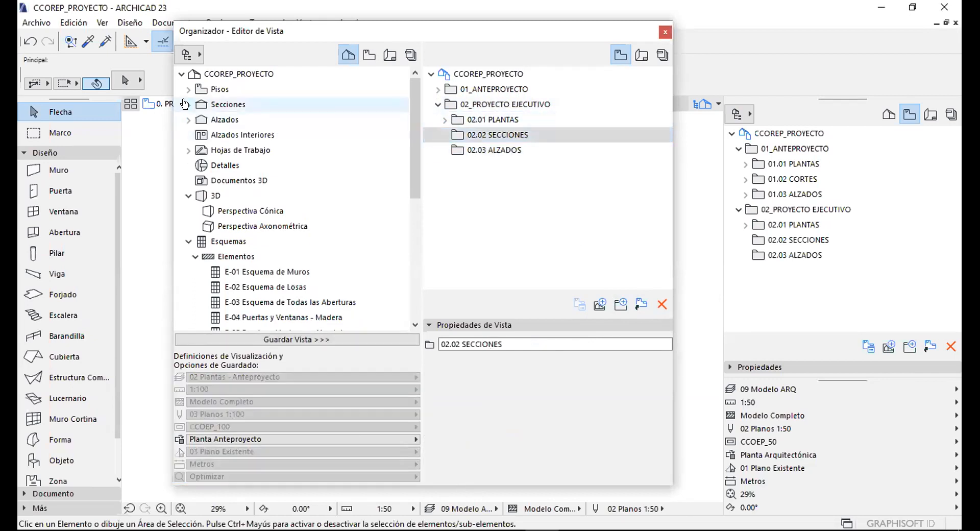
pyautogui.click(185, 105)
pyautogui.click(240, 120)
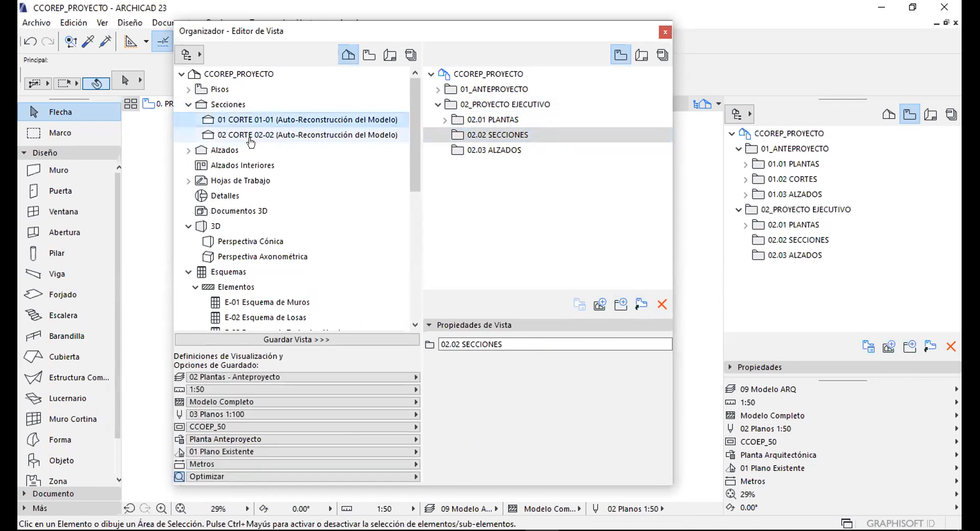
pyautogui.keyDown('shift'); pyautogui.click(256, 136); pyautogui.keyUp('shift')
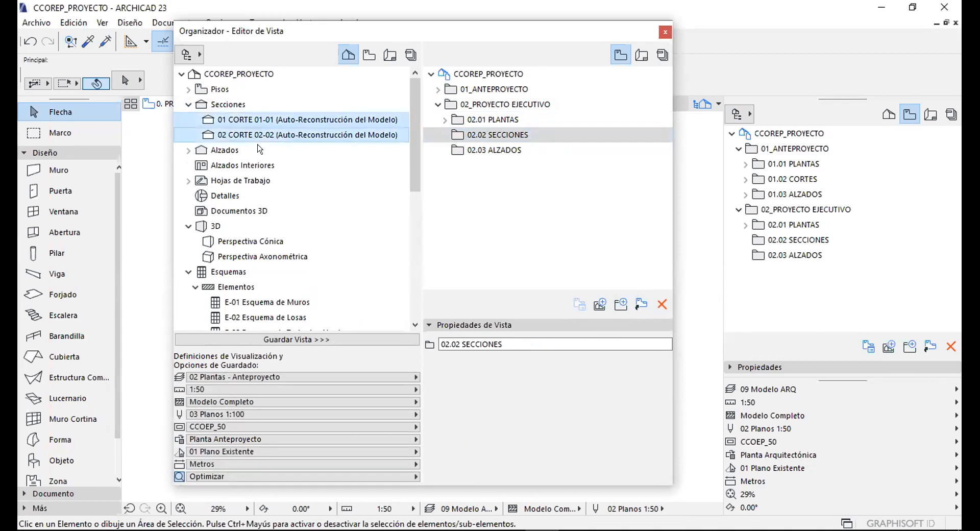
# Save both with 09 Modelo ARQ layers, 1:50, 02 Planos 1:50 pens, and Planta Arquitectónica override.
pyautogui.click(384, 377)
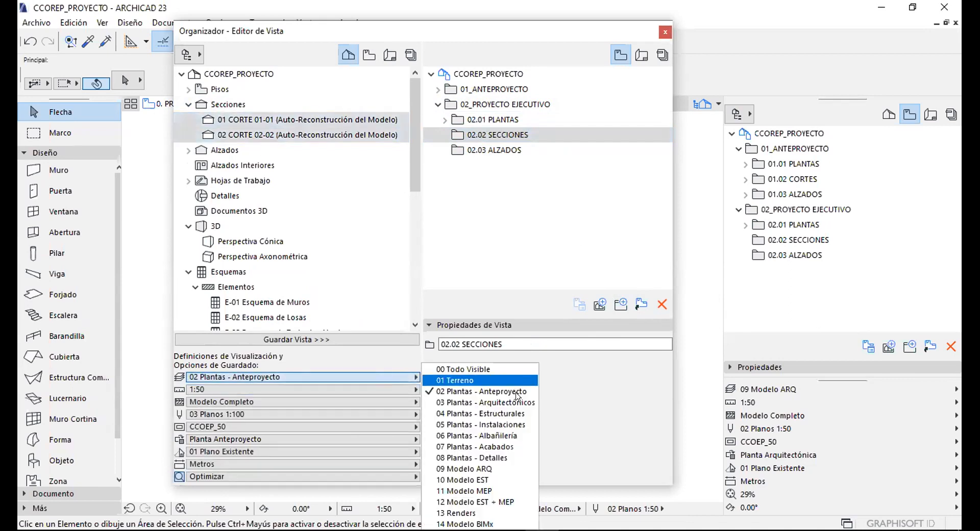
pyautogui.click(476, 468)
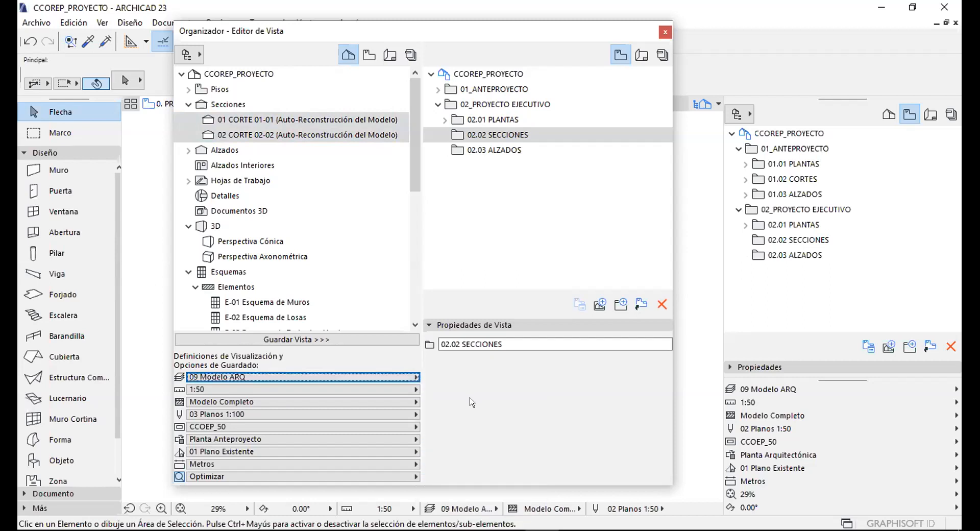
pyautogui.click(229, 390)
pyautogui.click(246, 414)
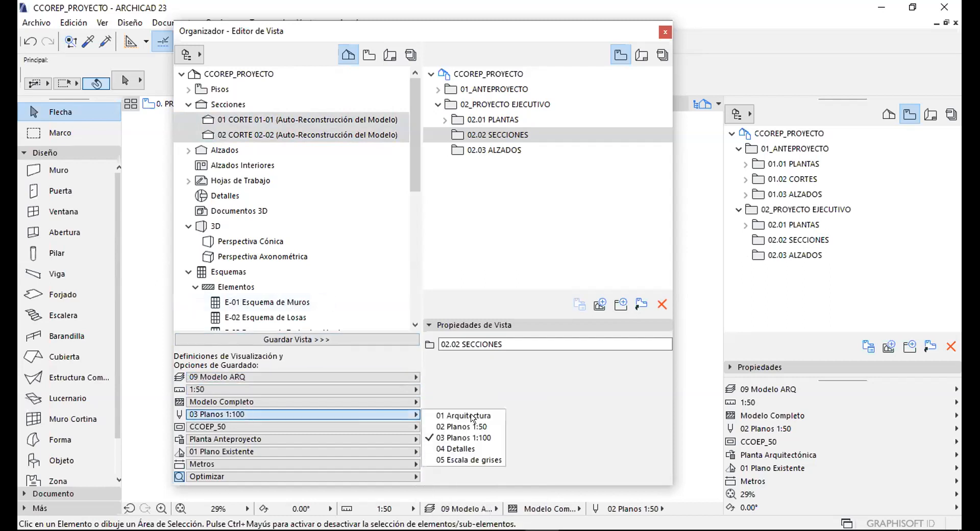
pyautogui.click(469, 425)
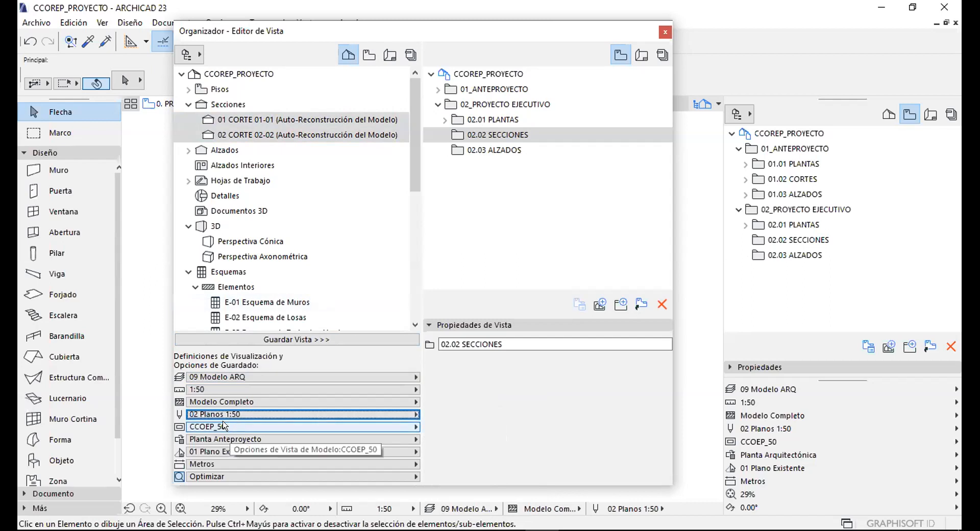
pyautogui.click(289, 438)
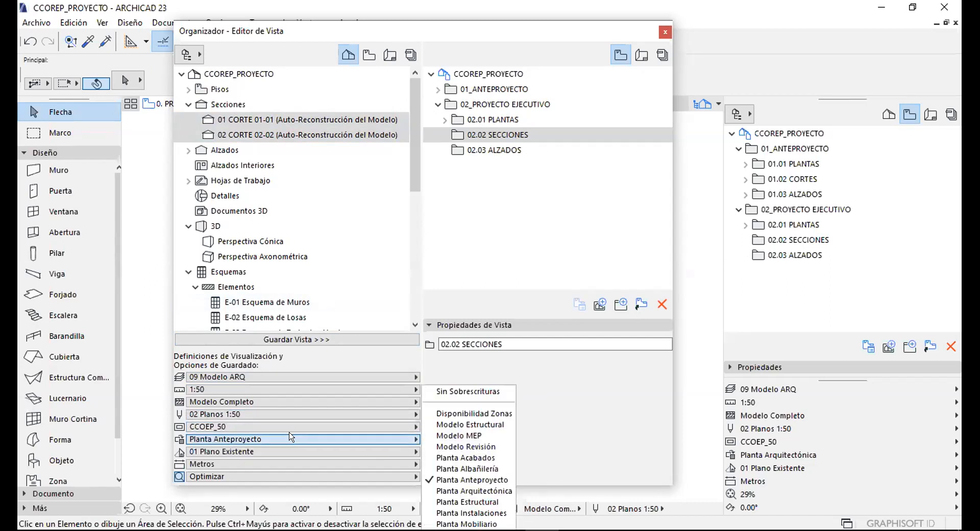
pyautogui.click(482, 490)
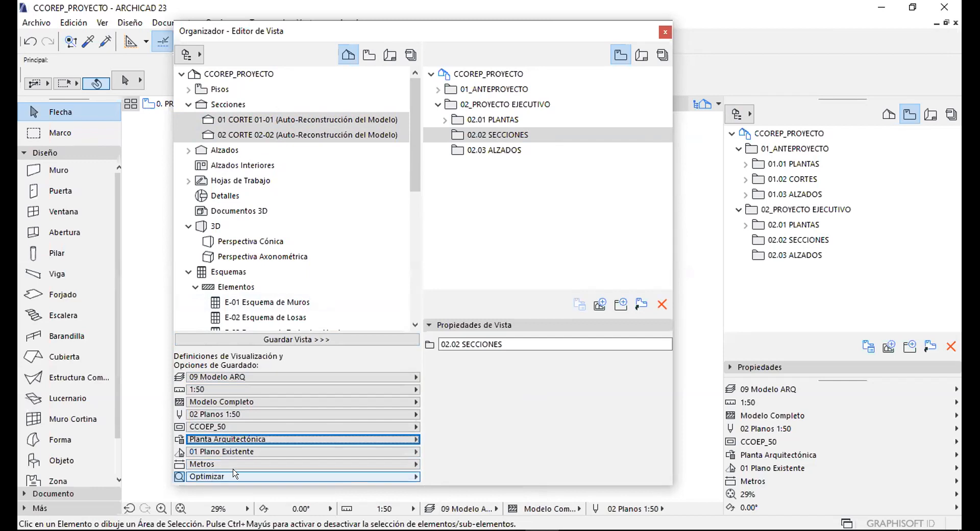
pyautogui.click(302, 340)
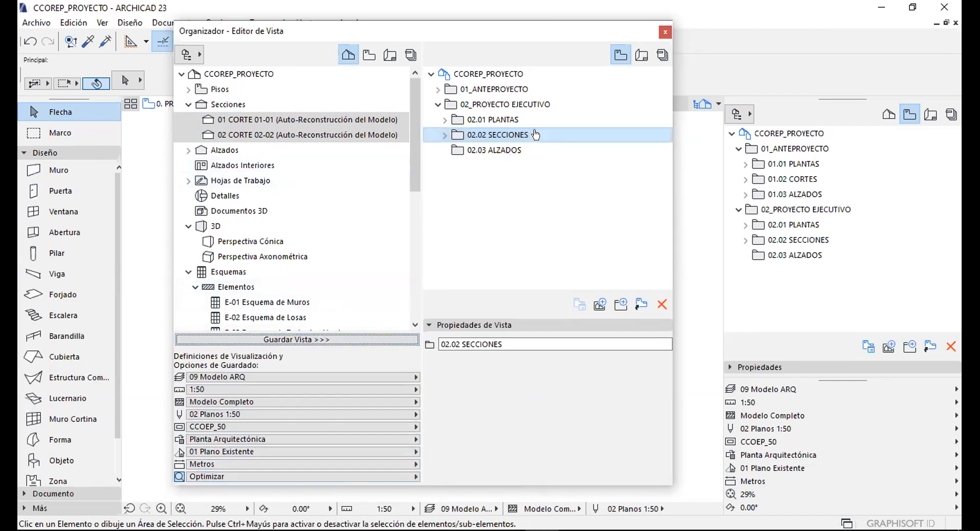
pyautogui.click(445, 135)
# Target 02.03 ALZADOS, pick 1 Alzado Norte, and set 03 Plantas - Arquitectónicos layers.
pyautogui.click(470, 151)
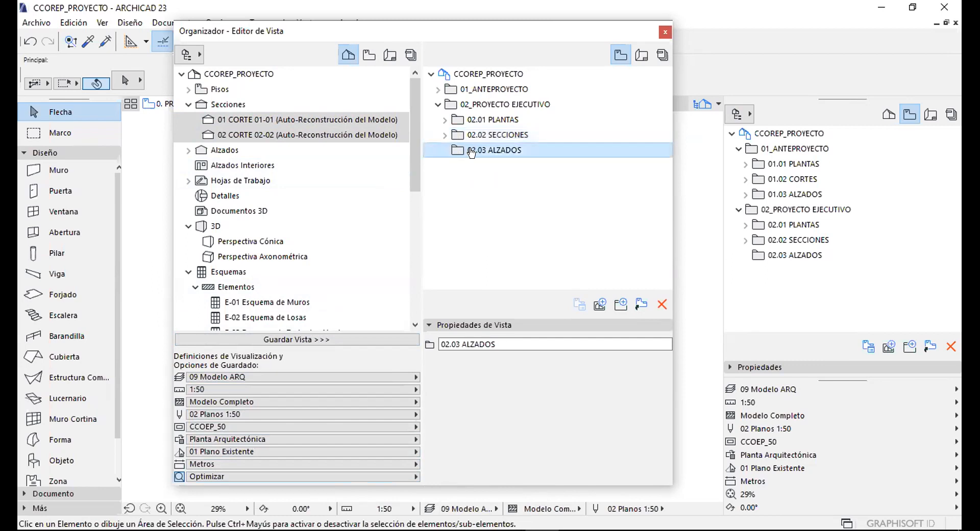
pyautogui.click(189, 149)
pyautogui.click(276, 165)
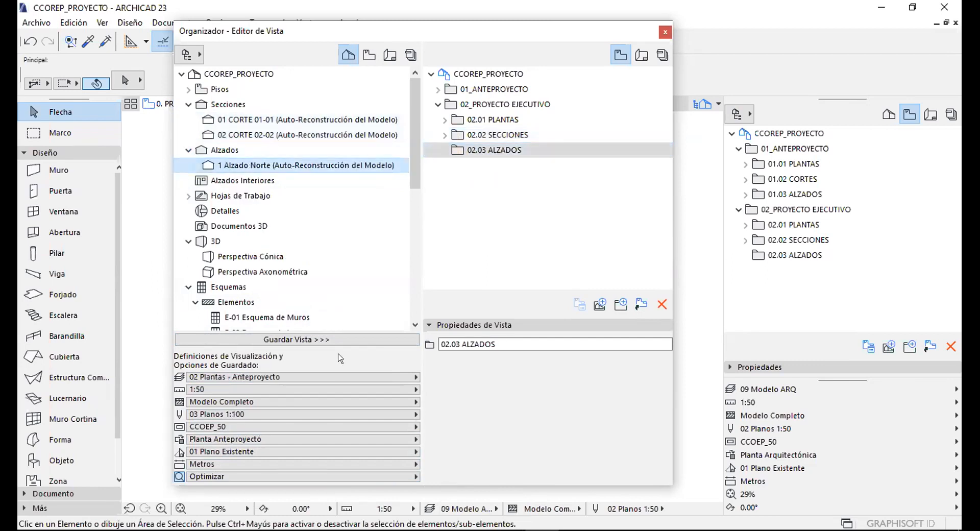
pyautogui.click(368, 377)
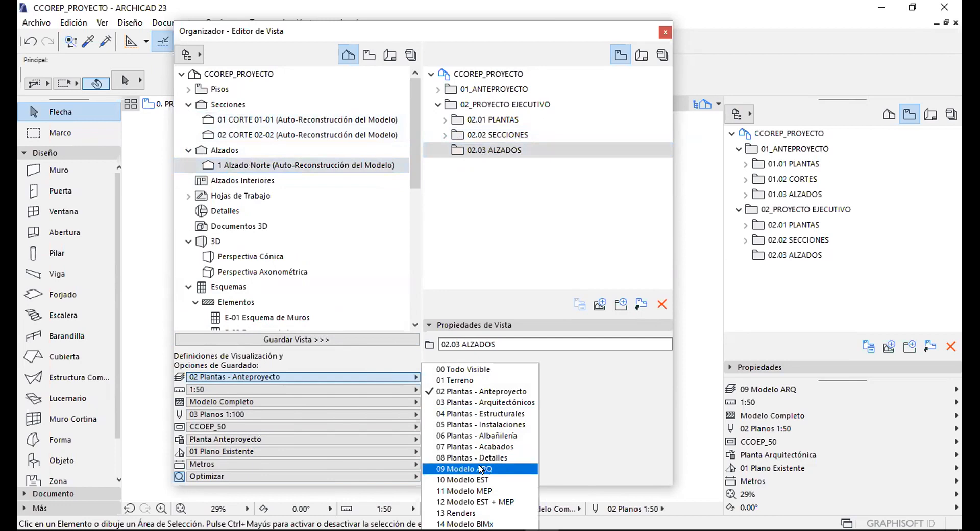
pyautogui.click(477, 468)
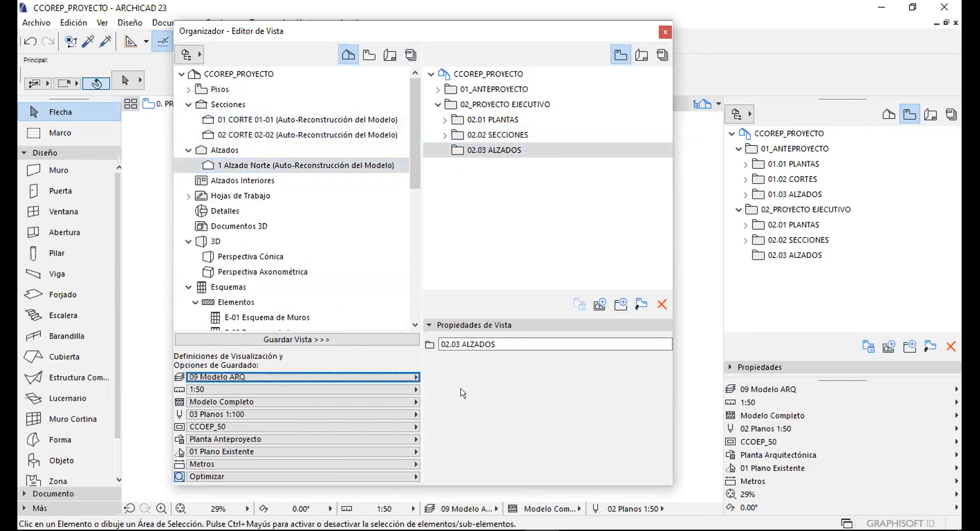
pyautogui.click(380, 377)
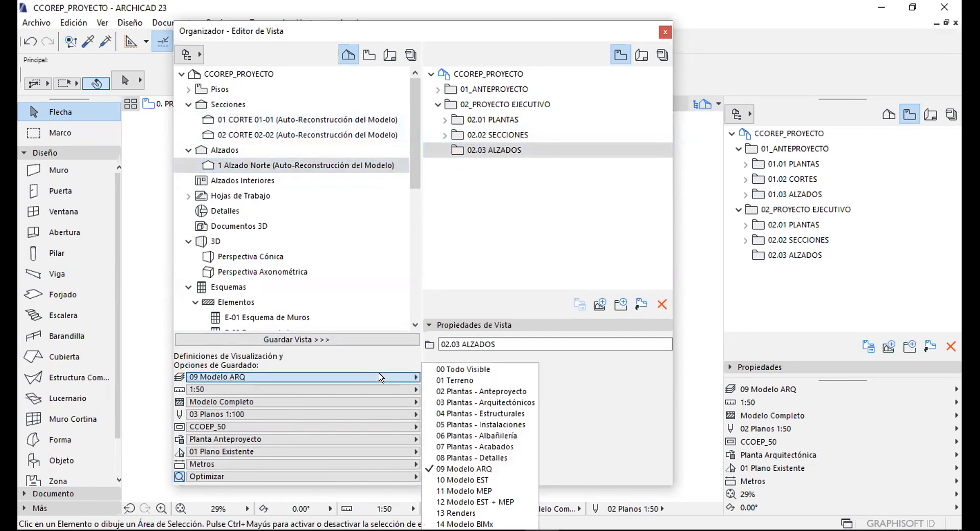
pyautogui.click(498, 401)
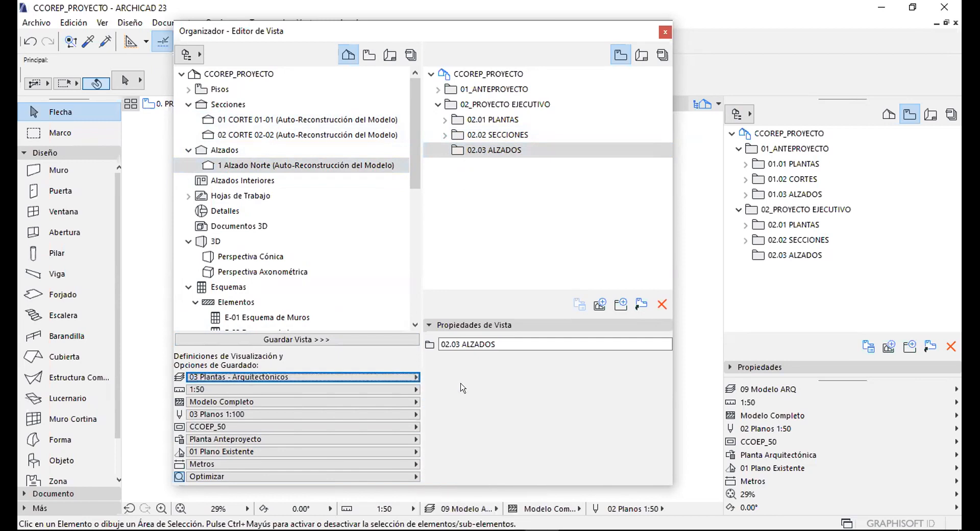
# Save it with scale 1:50, 02 Planos 1:50 pens, CCOEP_50, and Planta Arquitectónica override.
pyautogui.click(241, 390)
pyautogui.click(241, 390)
pyautogui.click(414, 414)
pyautogui.click(415, 414)
pyautogui.click(414, 414)
pyautogui.click(461, 426)
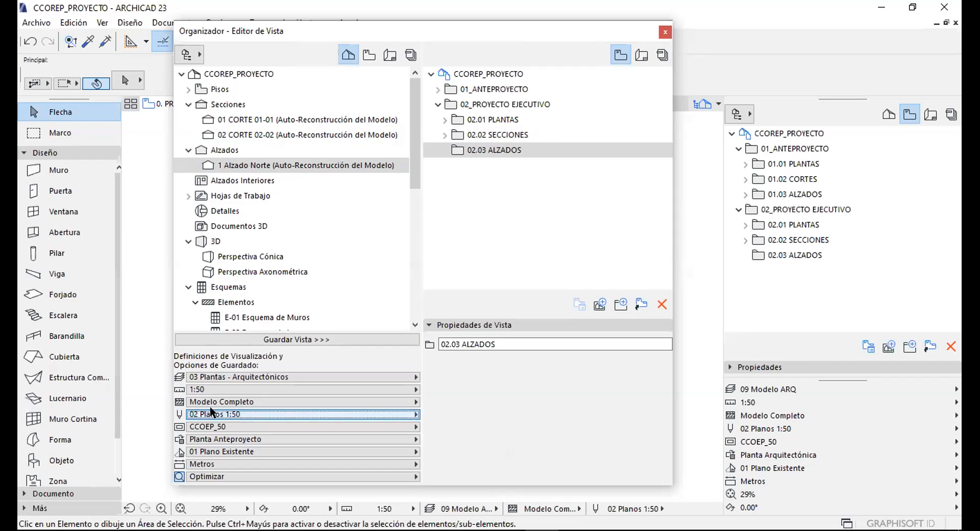
pyautogui.click(214, 426)
pyautogui.click(215, 427)
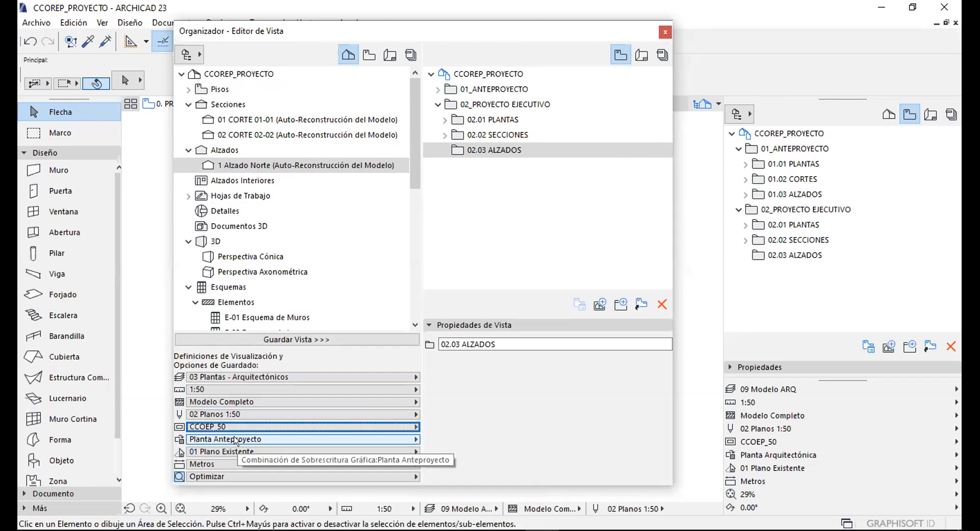
pyautogui.click(235, 440)
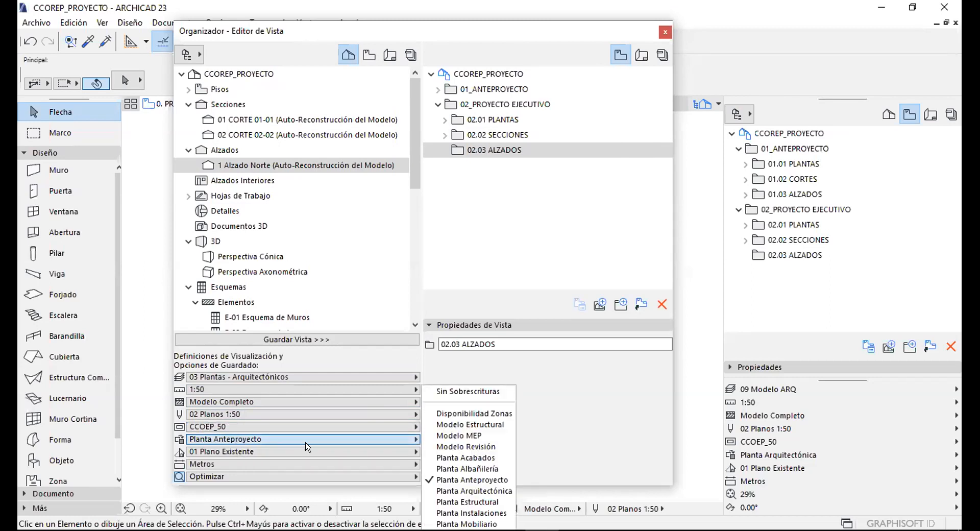
pyautogui.click(468, 490)
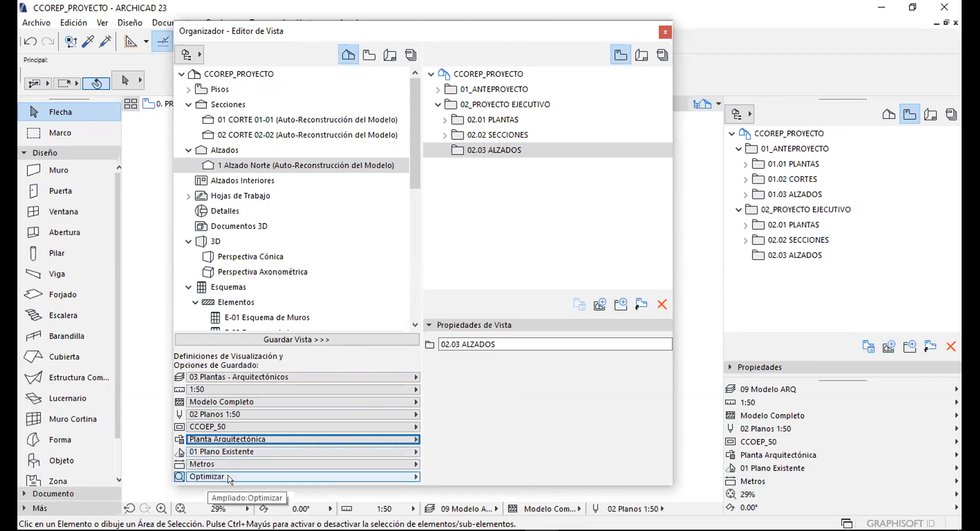
pyautogui.click(312, 163)
pyautogui.click(313, 339)
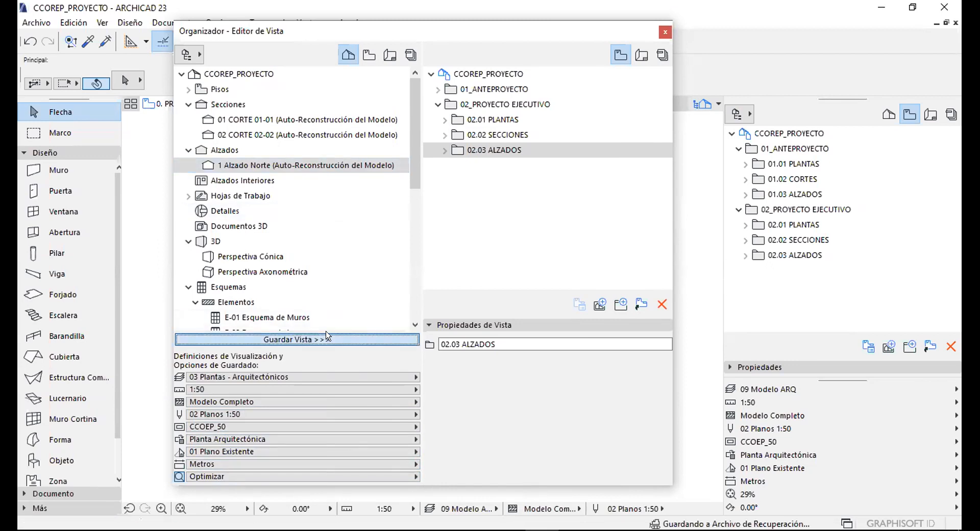
# Expand the 01_ANTEPROYECTO and 02_PROYECTO EJECUTIVO subfolders to review their views, then close Organizer.
pyautogui.click(438, 104)
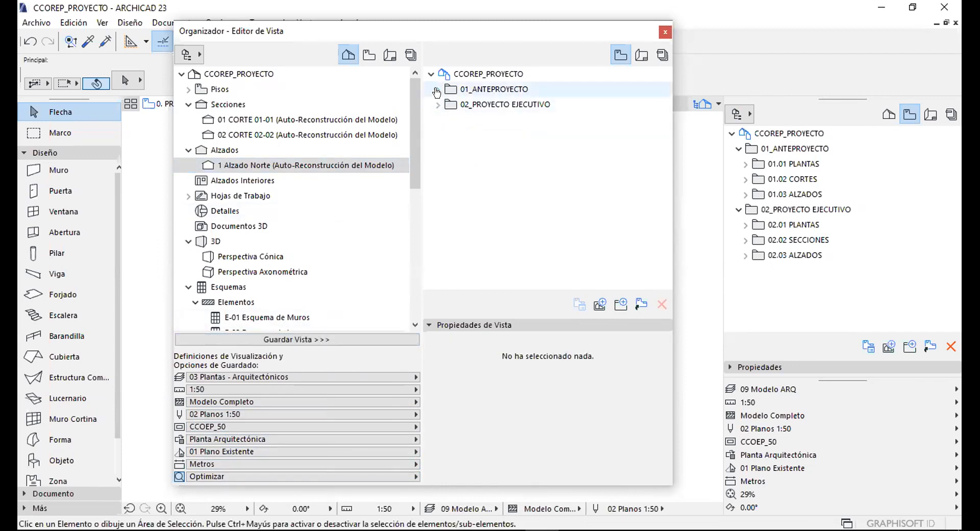
pyautogui.click(437, 89)
pyautogui.click(437, 90)
pyautogui.click(482, 90)
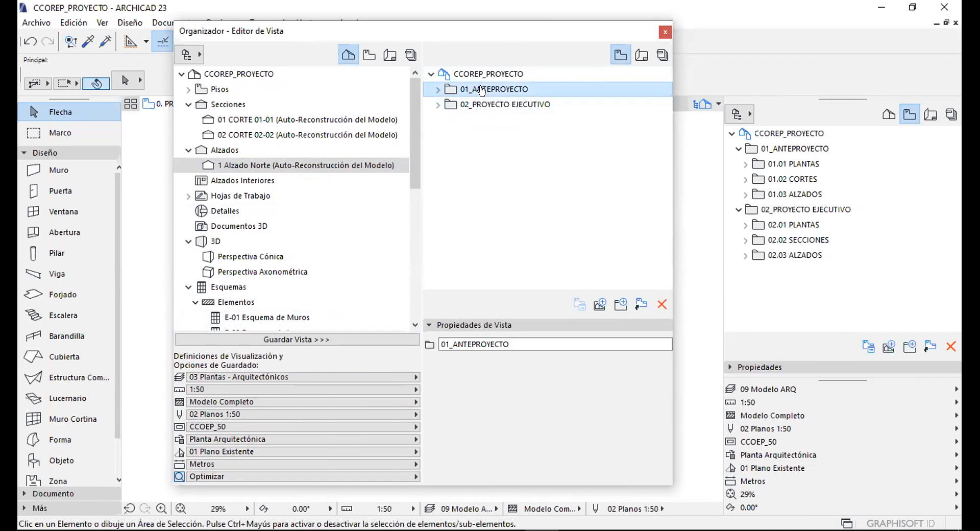
pyautogui.click(483, 104)
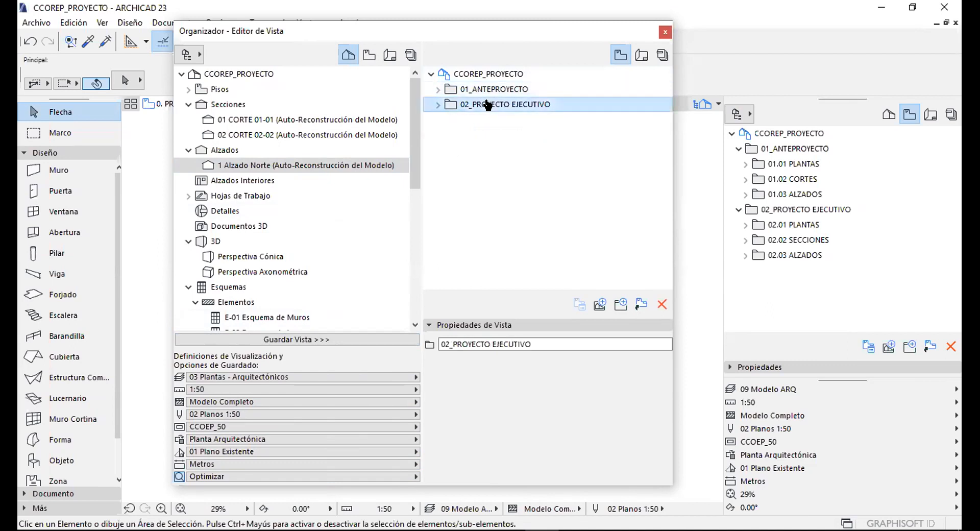
pyautogui.click(437, 89)
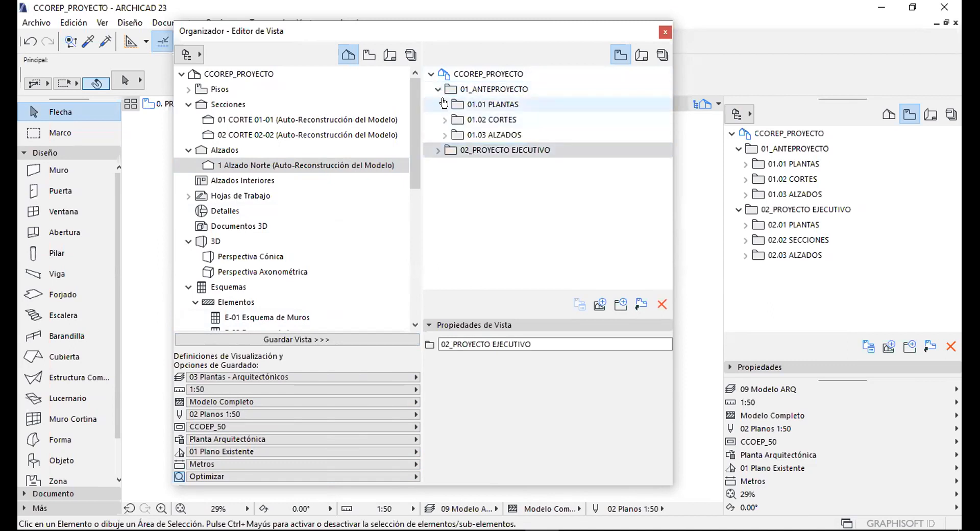
pyautogui.click(441, 135)
pyautogui.click(438, 165)
pyautogui.click(445, 180)
pyautogui.click(444, 256)
pyautogui.click(444, 280)
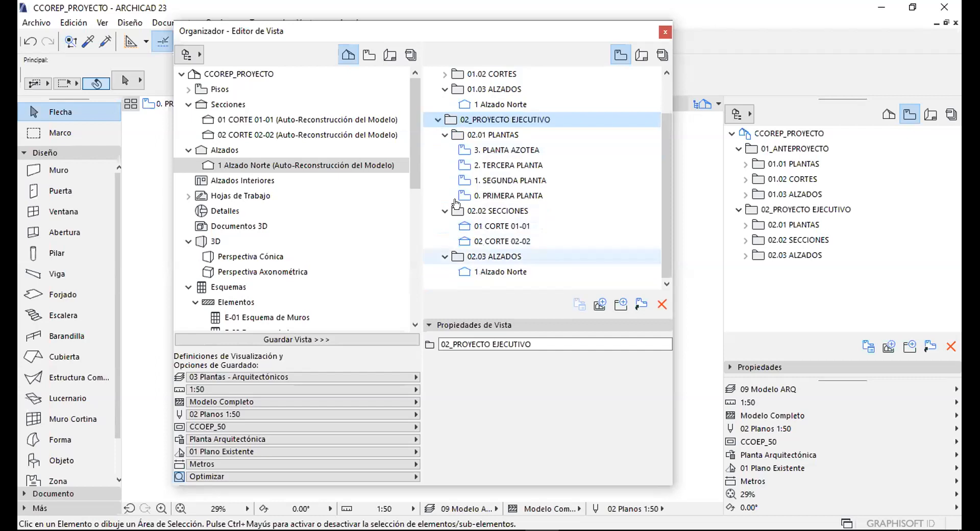
pyautogui.click(665, 32)
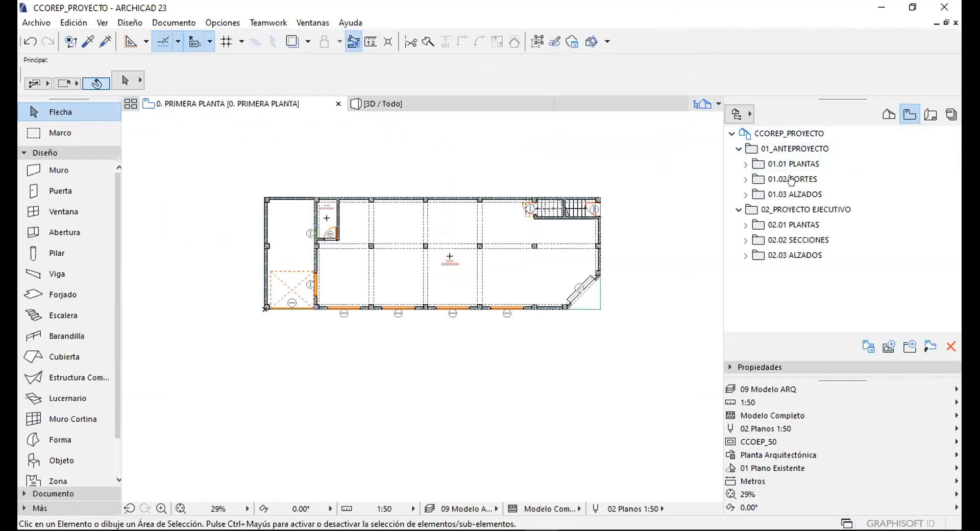
# Open 3. PLANTA AZOTEA from 02.01 PLANTAS in the View Map and zoom in.
pyautogui.click(741, 255)
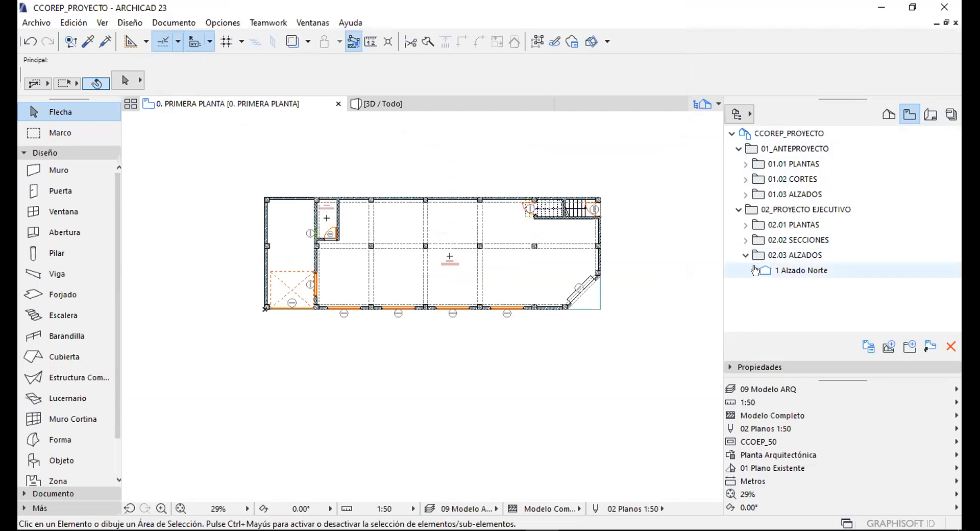
pyautogui.click(741, 255)
pyautogui.click(745, 225)
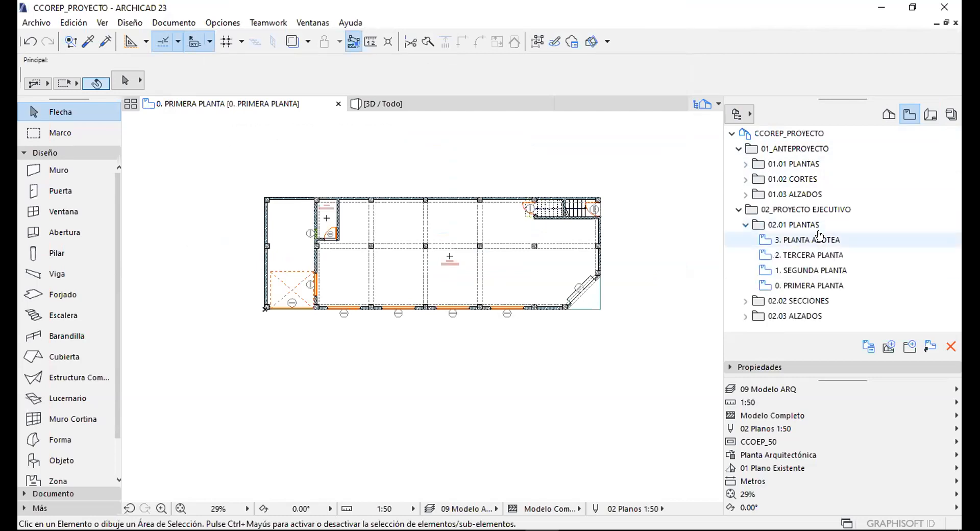
pyautogui.doubleClick(804, 240)
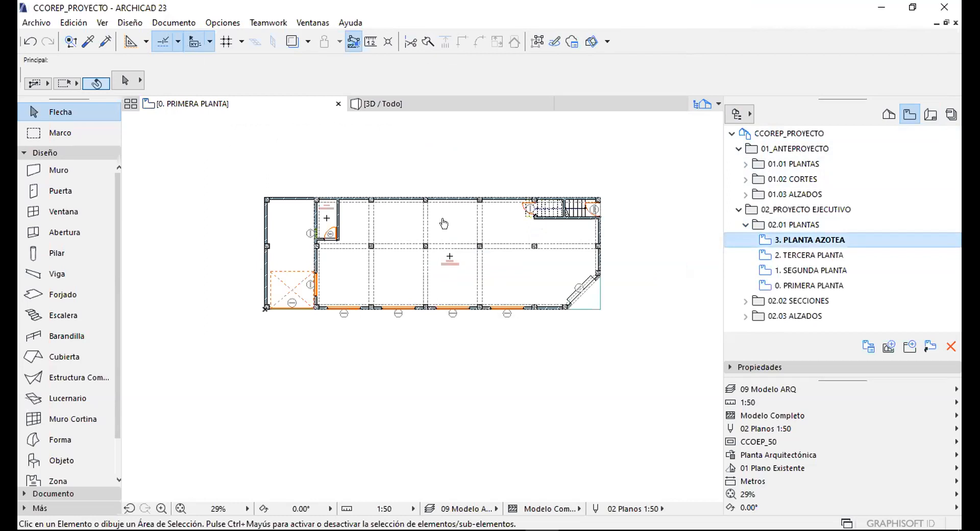
pyautogui.scroll(2, 385, 230)
pyautogui.scroll(1, 656, 225)
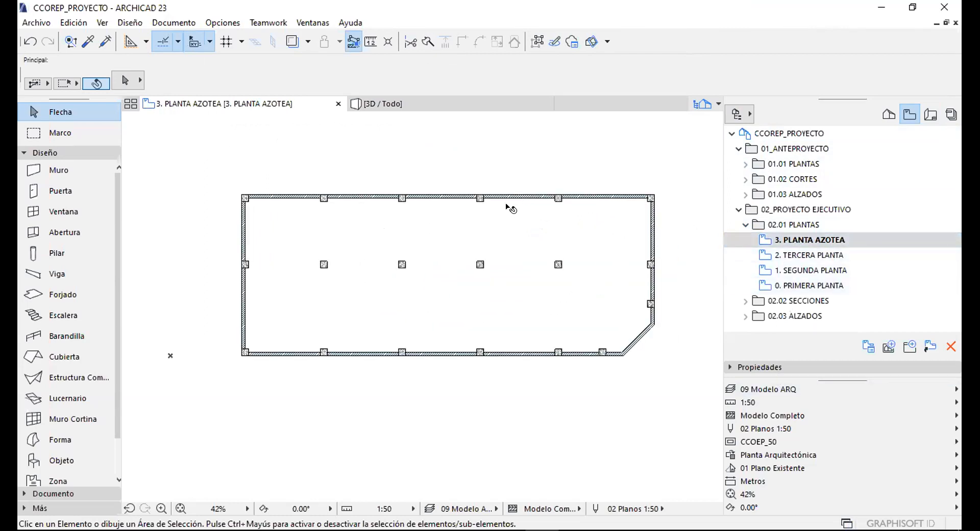
pyautogui.scroll(2, 452, 236)
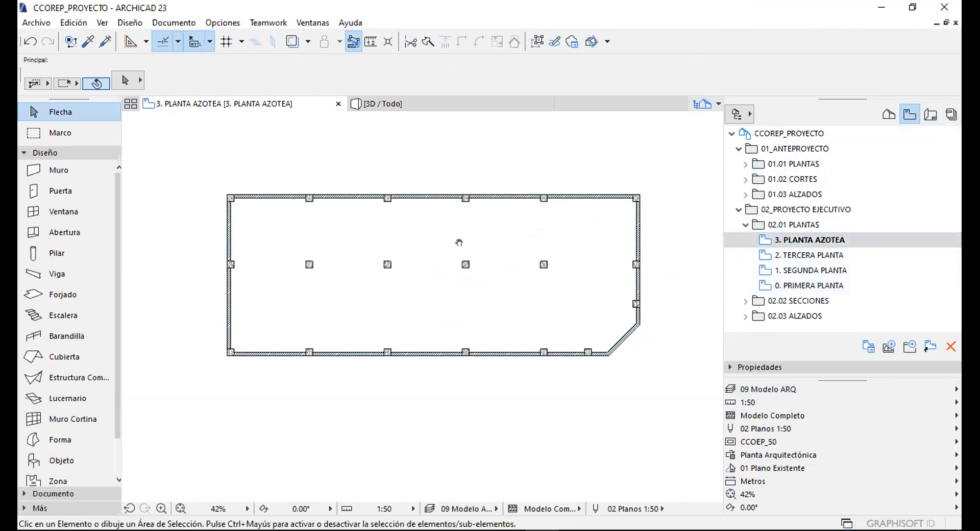
# Open the 0. PRIMERA PLANTA floor plan and pan around it.
pyautogui.click(779, 389)
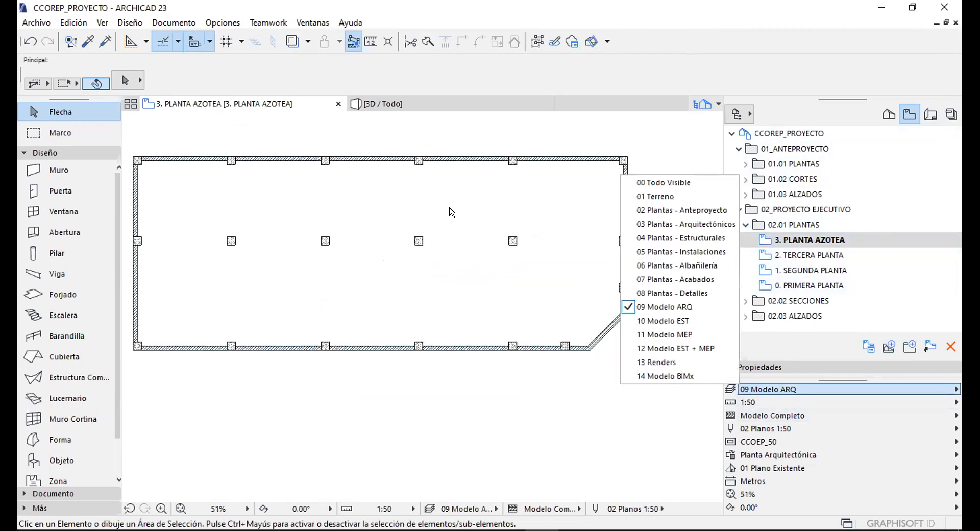
pyautogui.click(358, 125)
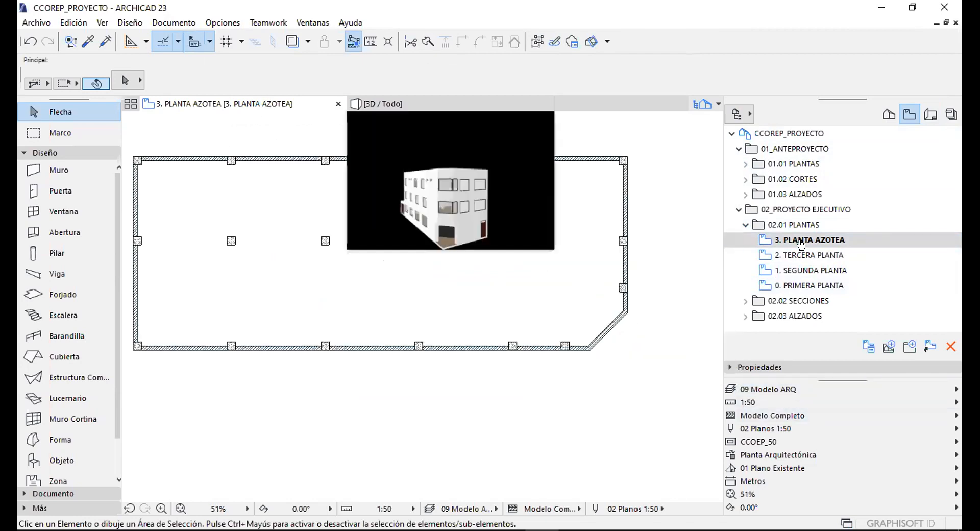
pyautogui.click(801, 286)
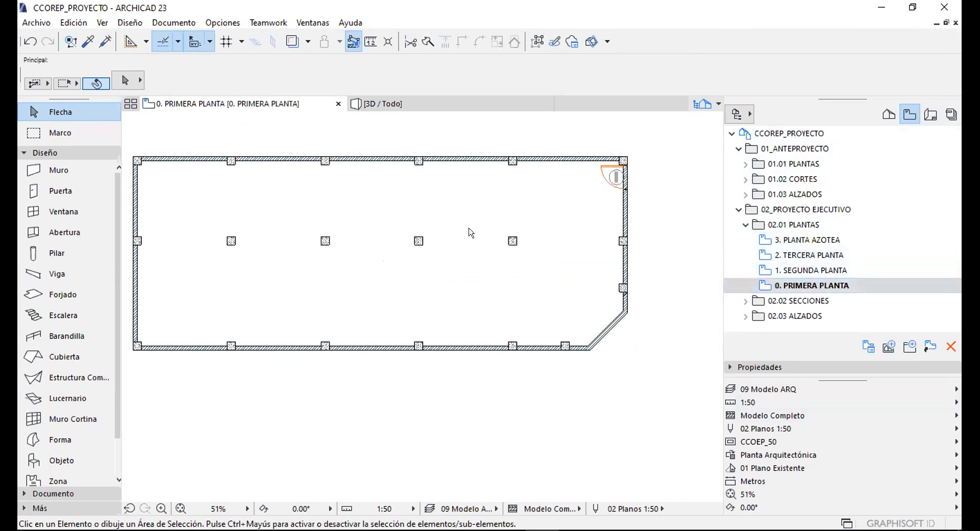
pyautogui.moveTo(465, 246); pyautogui.dragTo(541, 276, button='middle')
pyautogui.moveTo(283, 226); pyautogui.dragTo(343, 209, button='middle')
pyautogui.scroll(-2, 370, 209)
pyautogui.moveTo(464, 206); pyautogui.dragTo(427, 223, button='middle')
# Switch its layer combination to 03 Plantas - Arquitectónicos so the grid axes show.
pyautogui.click(782, 390)
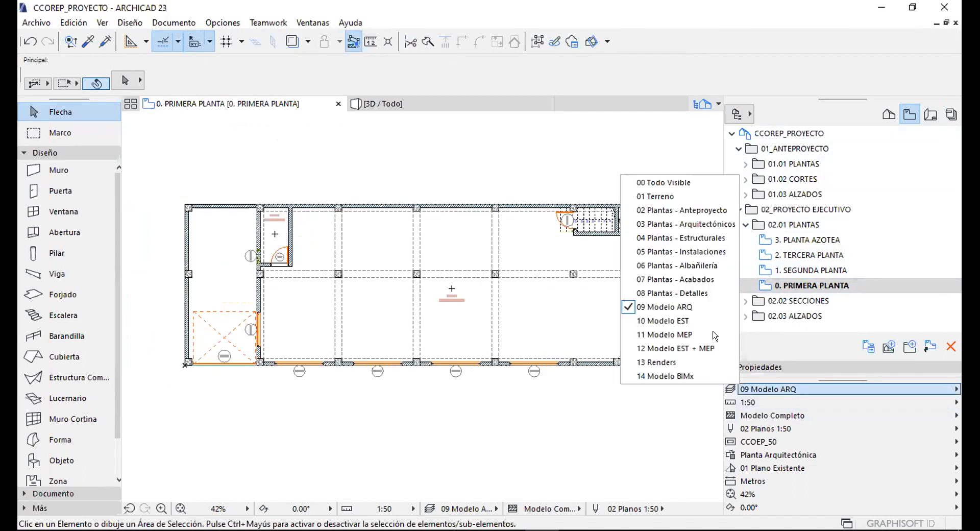
pyautogui.click(677, 223)
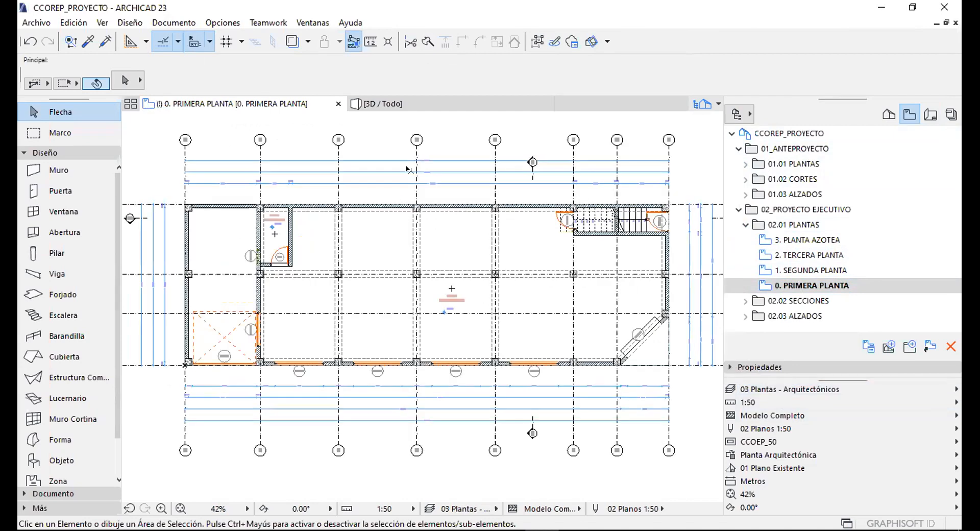
pyautogui.scroll(-2, 351, 202)
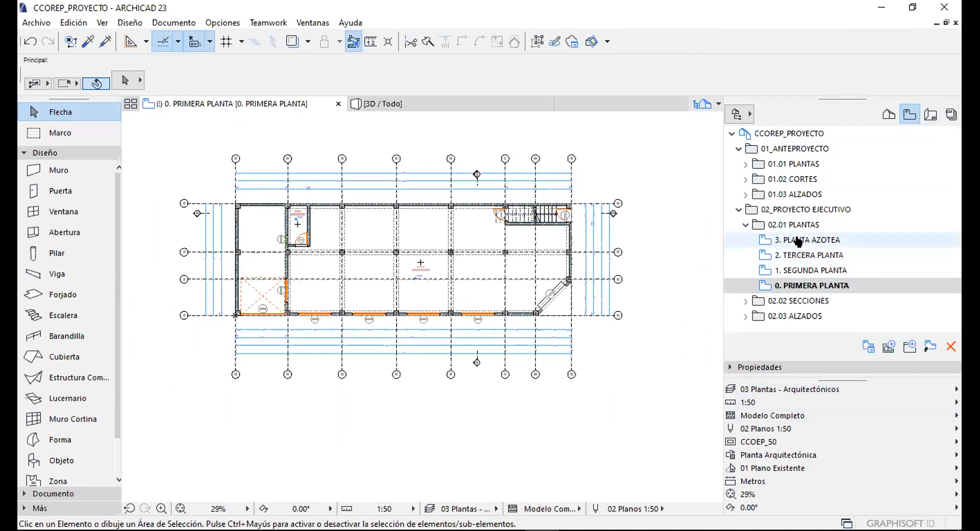
pyautogui.click(799, 240)
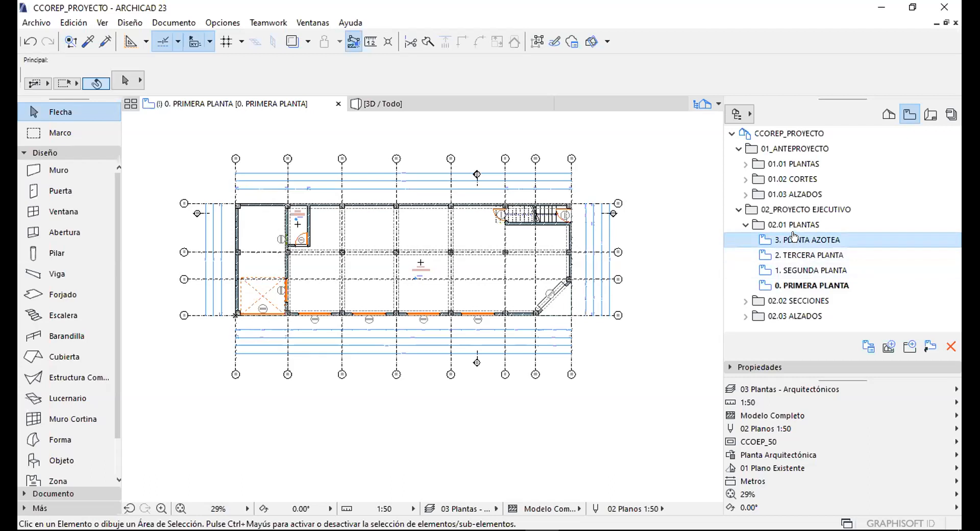
# Give views 3. PLANTA AZOTEA through 1. SEGUNDA PLANTA 03 Plantas - Arquitectónicos layers and Optimizar zoom.
pyautogui.keyDown('shift'); pyautogui.click(798, 269); pyautogui.keyUp('shift')
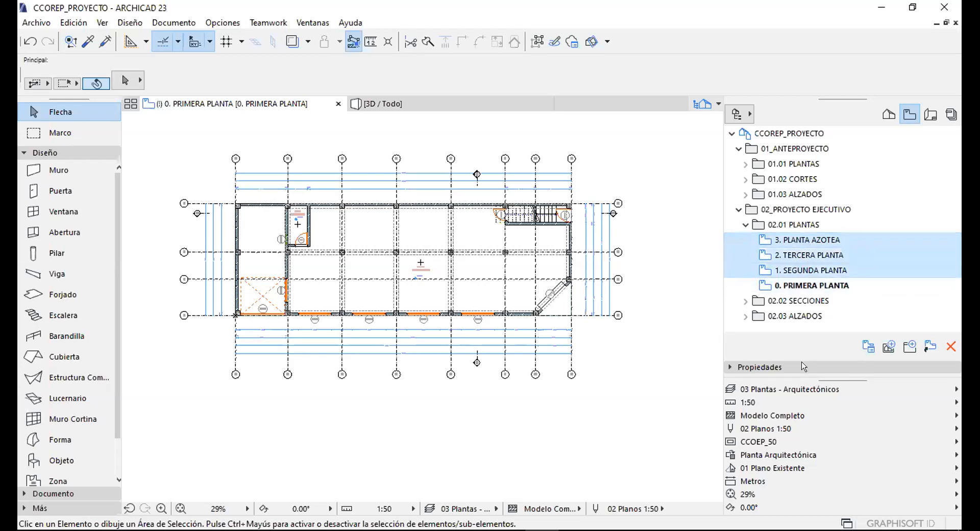
pyautogui.click(761, 367)
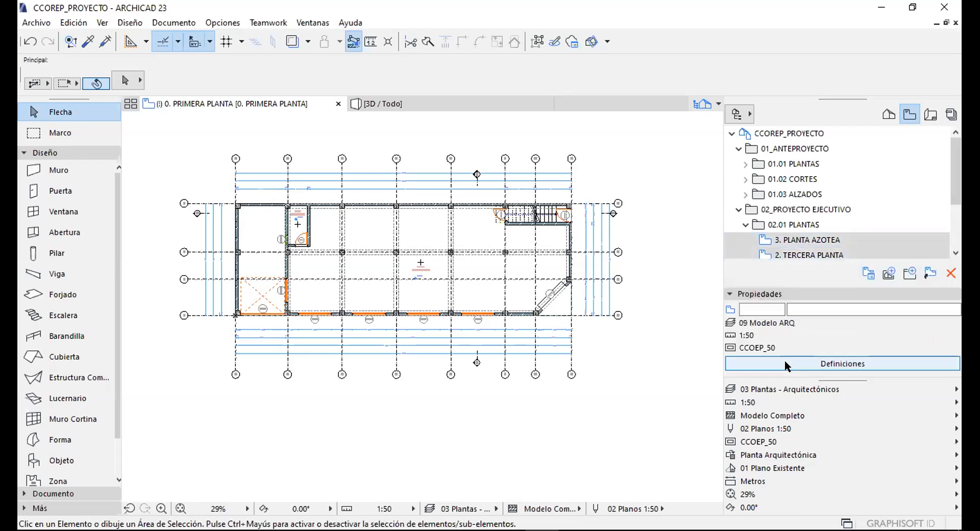
pyautogui.click(835, 364)
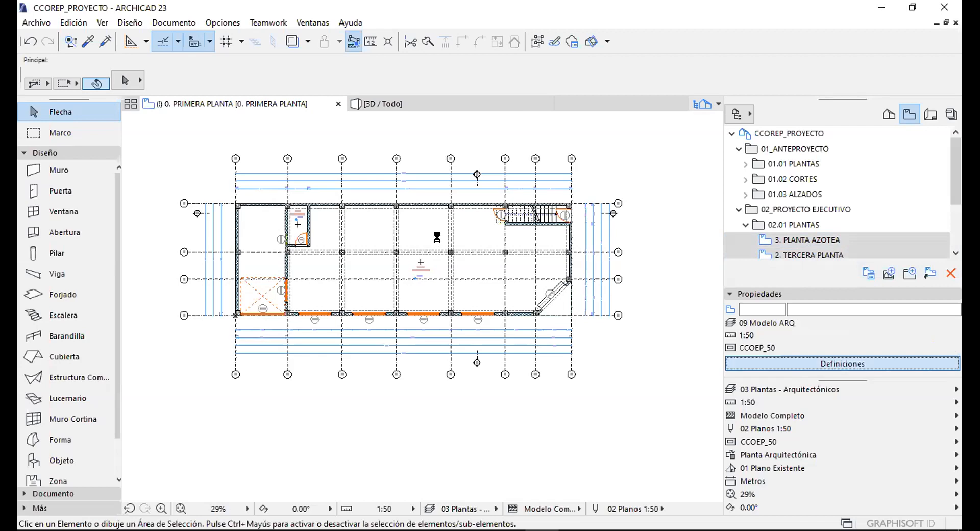
pyautogui.click(505, 180)
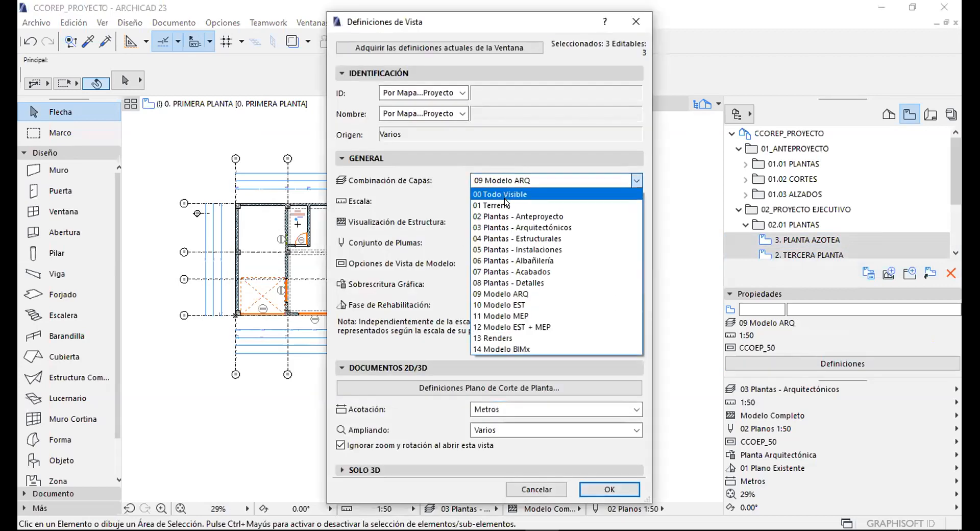
pyautogui.click(516, 227)
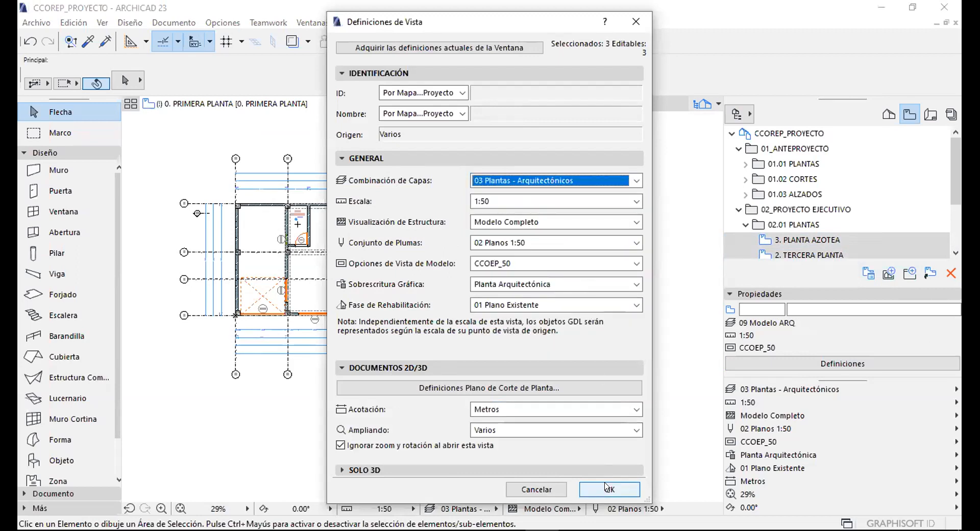
pyautogui.click(556, 430)
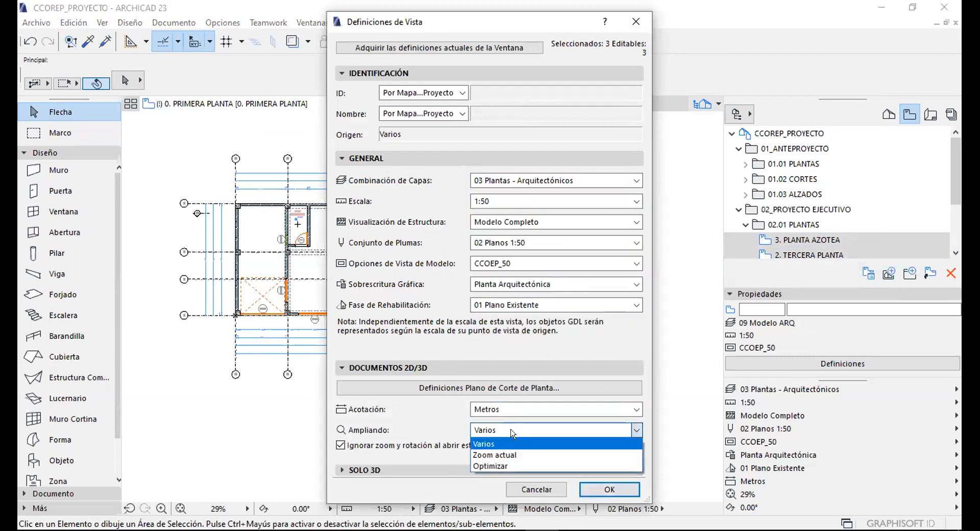
pyautogui.click(490, 471)
pyautogui.click(608, 488)
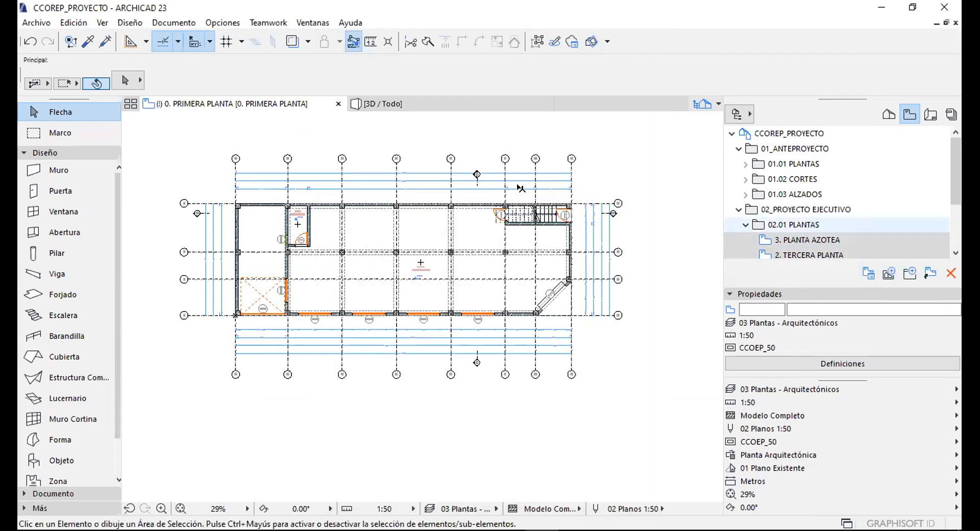
pyautogui.click(776, 292)
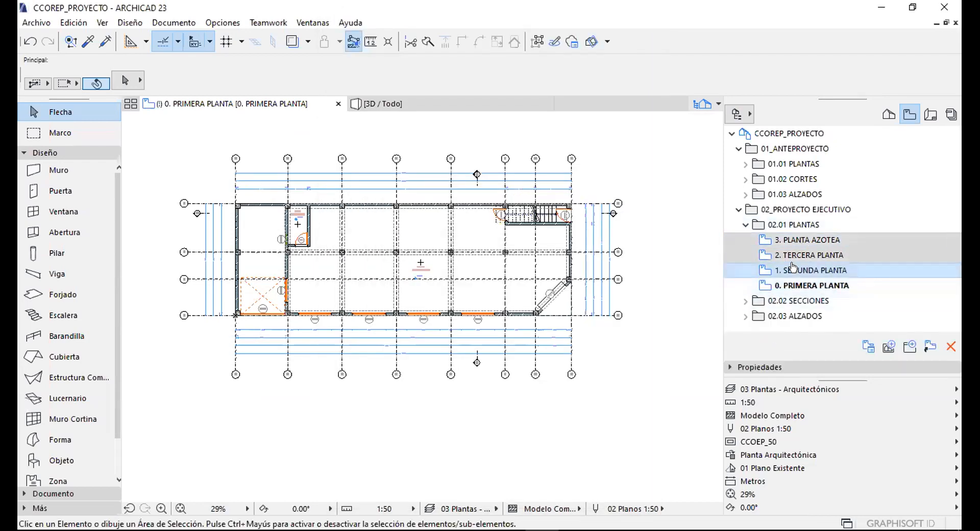
# Check the 1. SEGUNDA and 2. TERCERA PLANTA plans, then open 3. PLANTA AZOTEA.
pyautogui.doubleClick(811, 270)
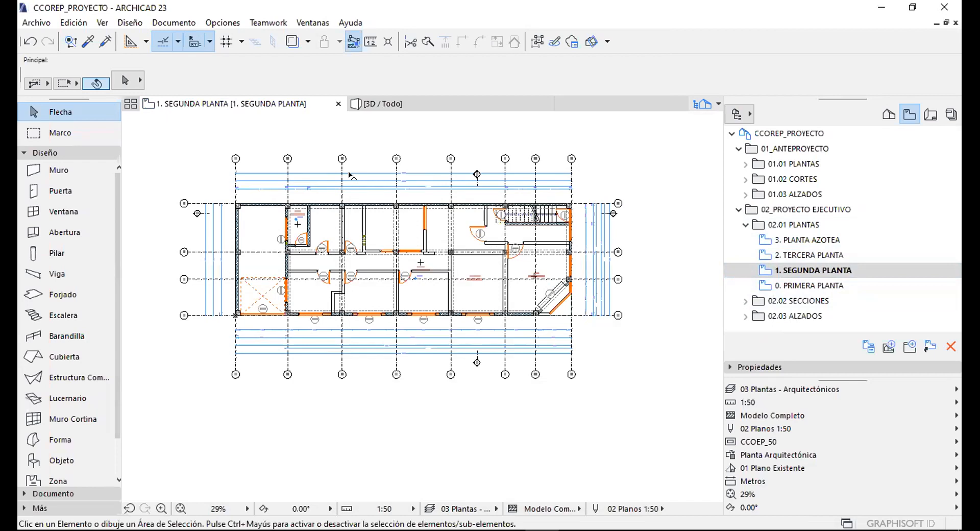
pyautogui.scroll(1, 289, 192)
pyautogui.scroll(2, 571, 217)
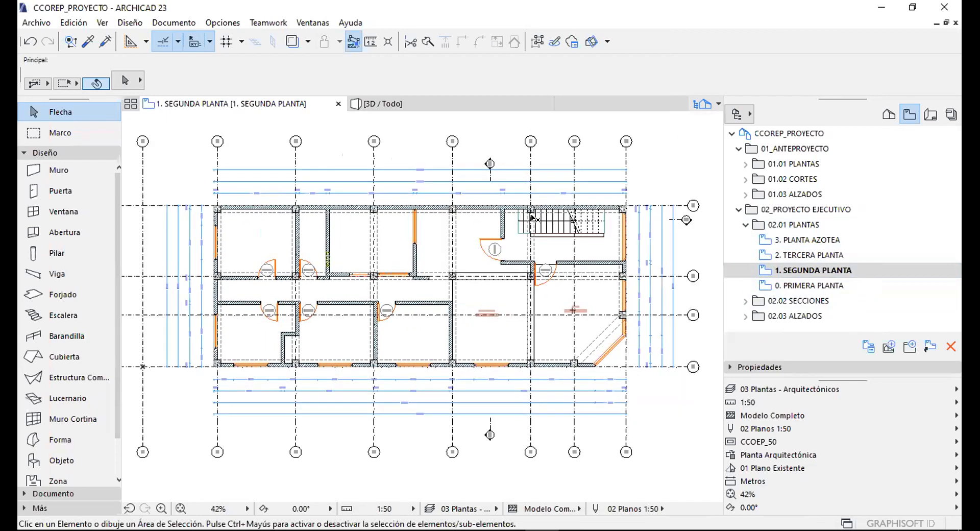
pyautogui.scroll(-2, 567, 236)
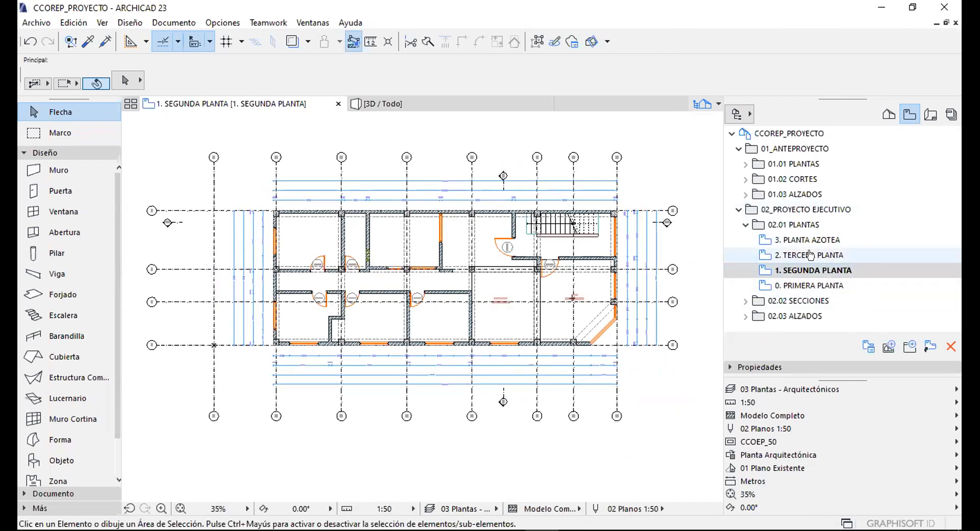
pyautogui.scroll(12, 554, 263)
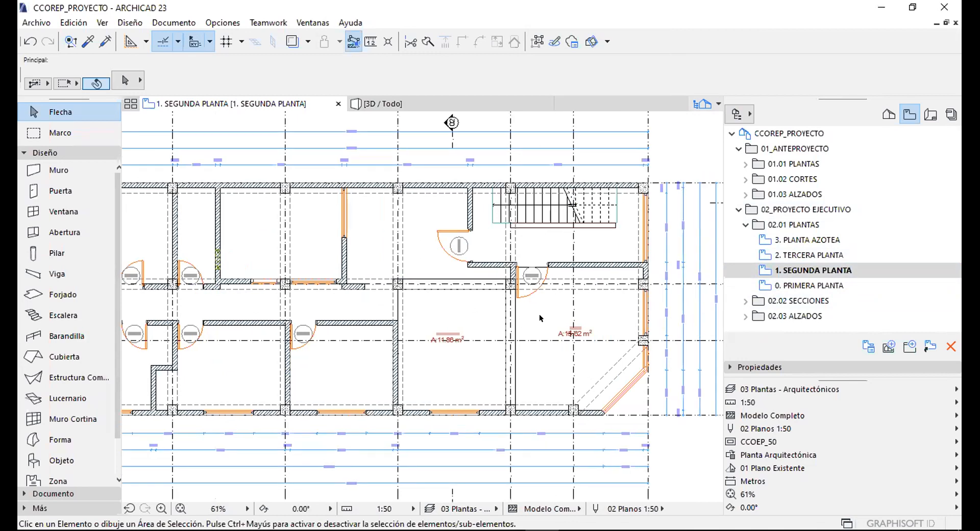
pyautogui.scroll(-9, 510, 248)
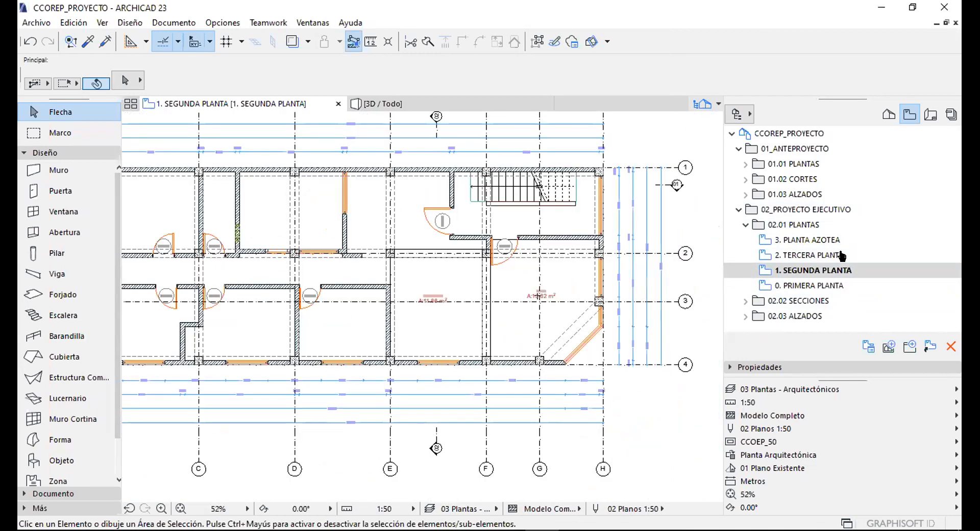
pyautogui.doubleClick(797, 255)
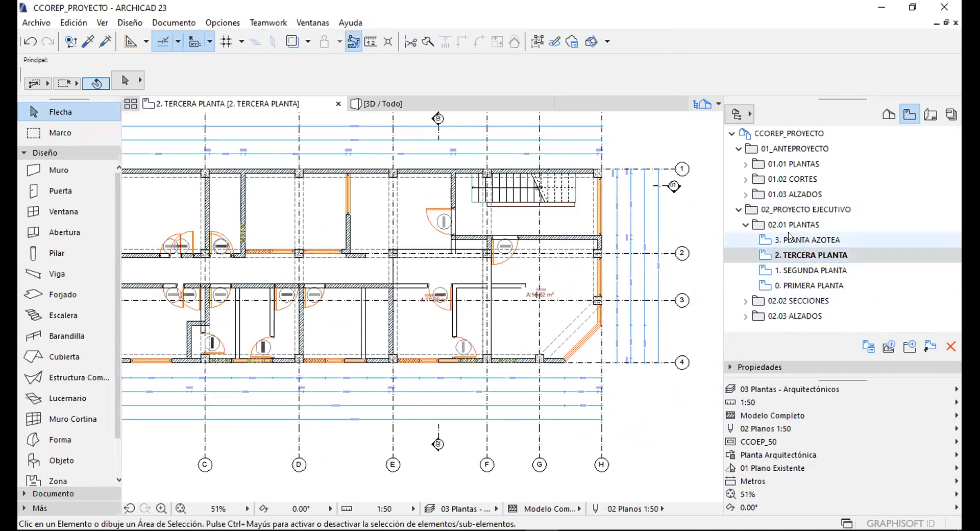
pyautogui.doubleClick(790, 239)
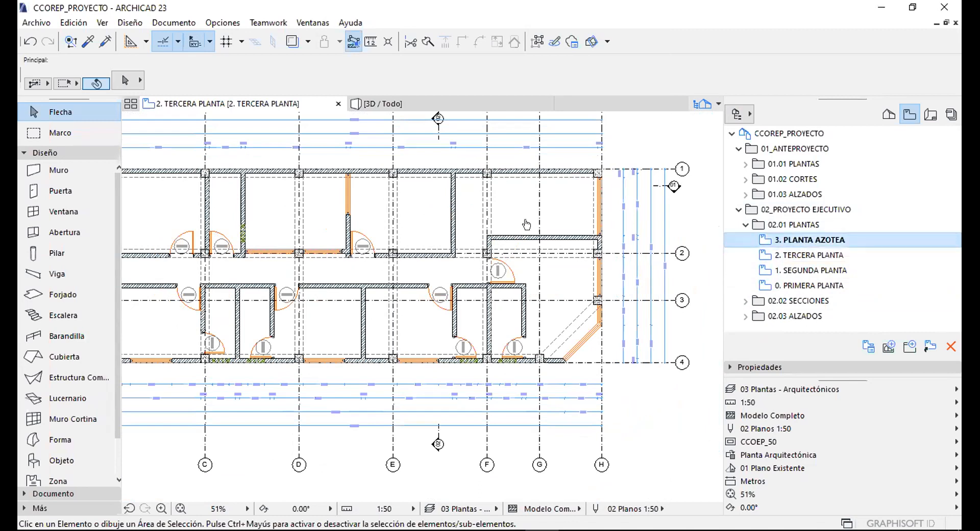
pyautogui.scroll(-3, 542, 228)
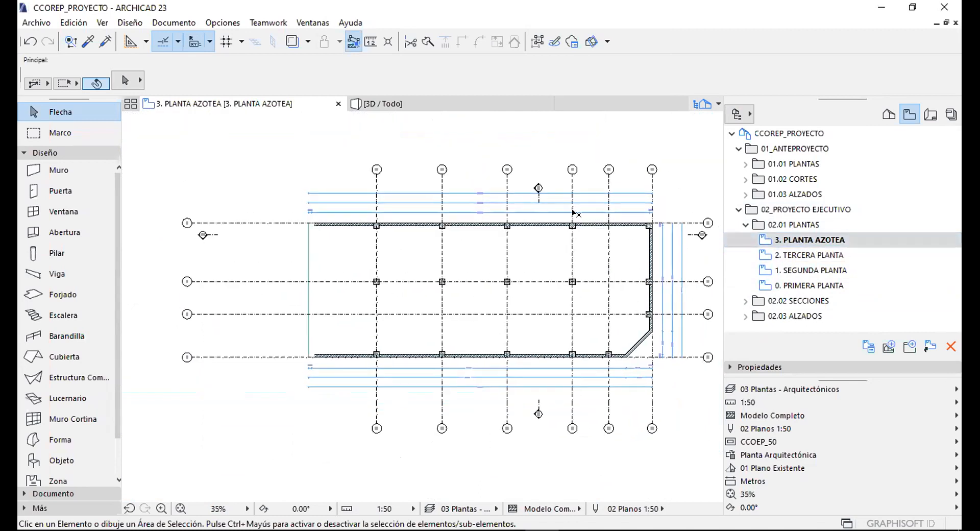
pyautogui.click(738, 209)
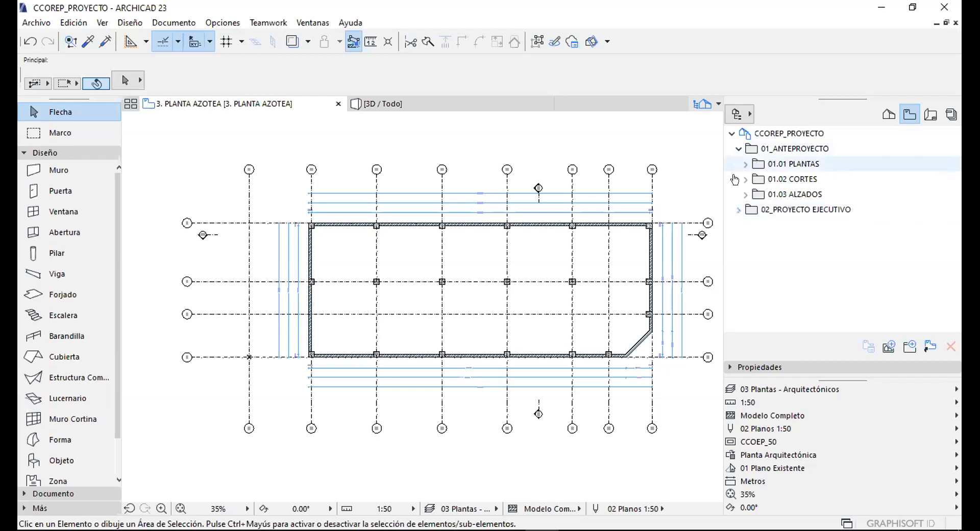
# Preview the 1. SEGUNDA, 2. TERCERA and 3. PLANTA AZOTEA plans in 01.01 PLANTAS.
pyautogui.click(744, 163)
pyautogui.doubleClick(799, 224)
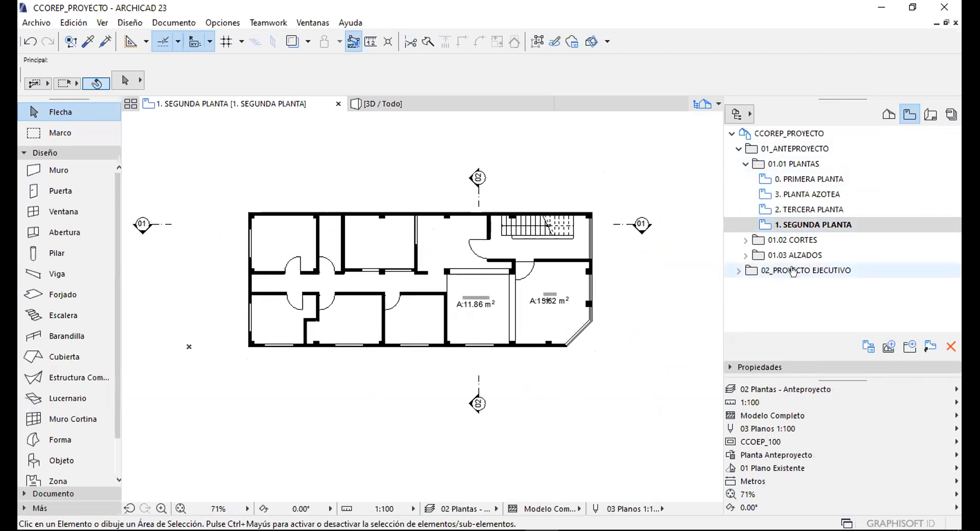
pyautogui.doubleClick(798, 208)
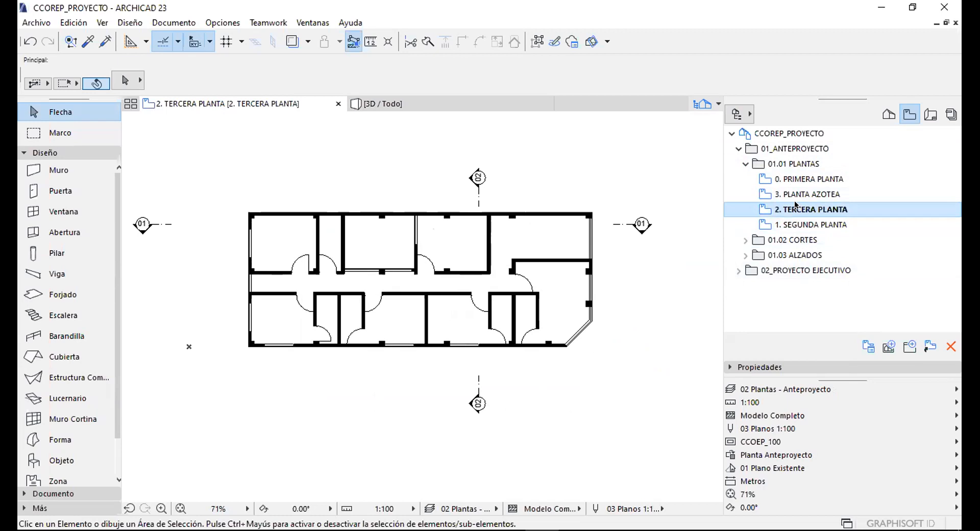
pyautogui.click(790, 193)
pyautogui.doubleClick(792, 195)
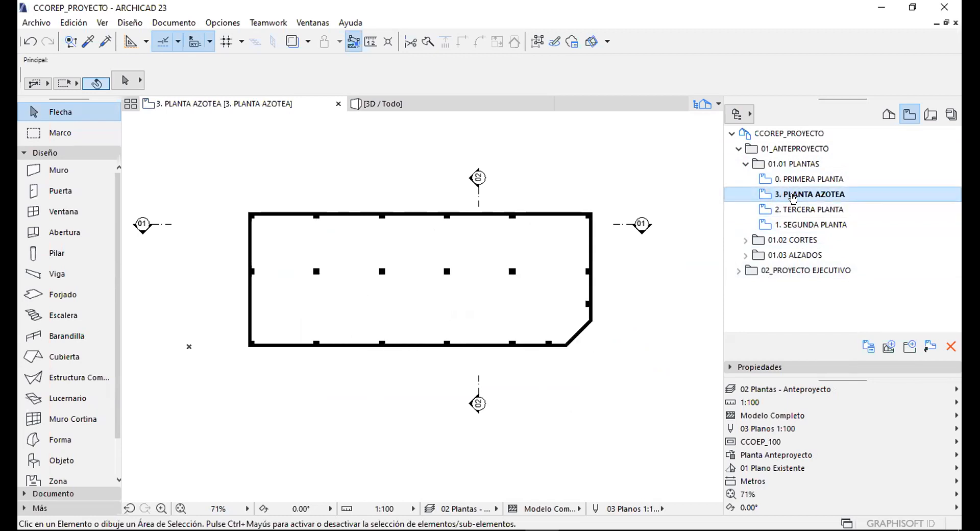
# Move 0. PRIMERA PLANTA below 1. SEGUNDA PLANTA, open it, and collapse the folders.
pyautogui.moveTo(789, 177); pyautogui.dragTo(795, 232)
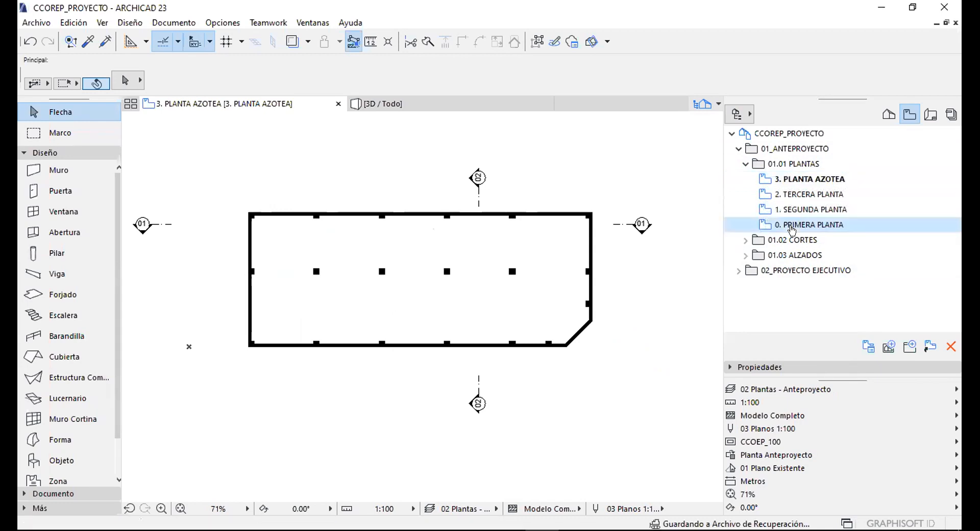
pyautogui.moveTo(458, 235); pyautogui.dragTo(470, 218)
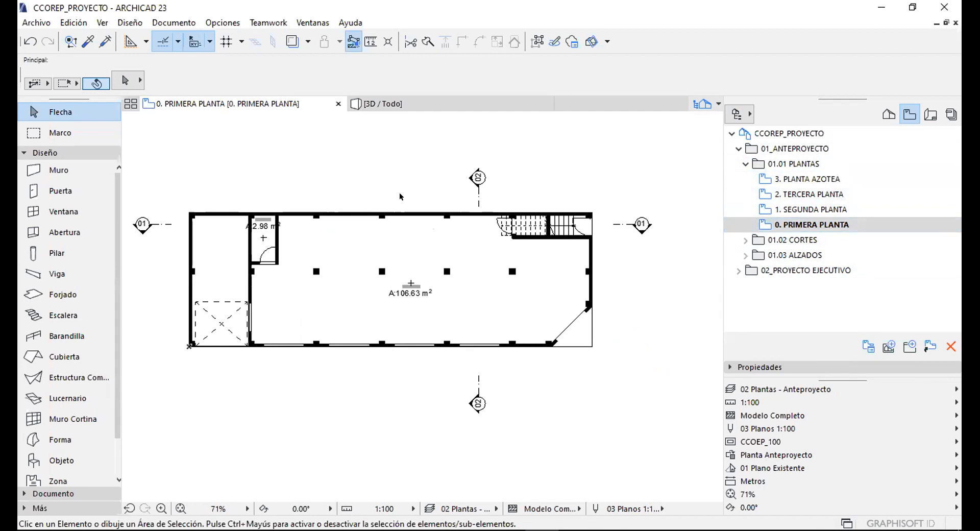
pyautogui.click(745, 163)
pyautogui.click(738, 149)
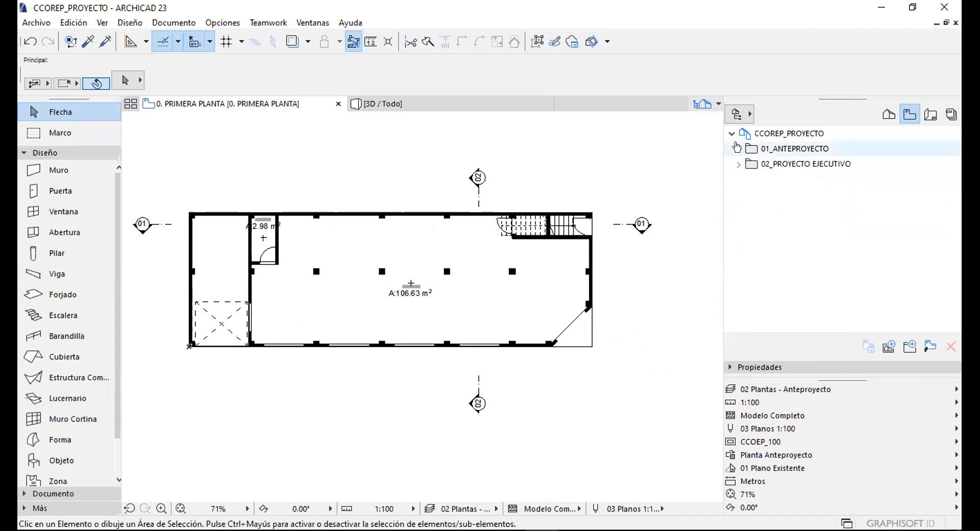
pyautogui.click(736, 149)
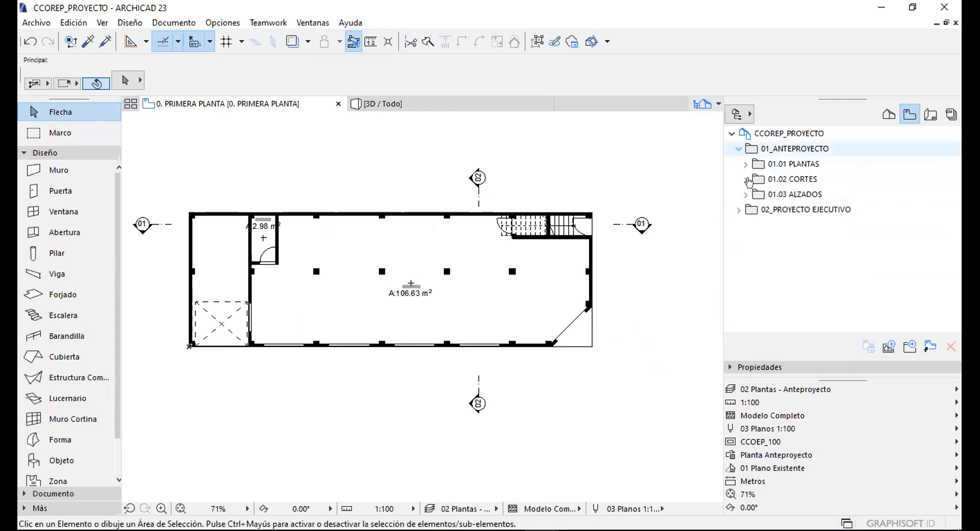
pyautogui.click(735, 149)
pyautogui.click(788, 133)
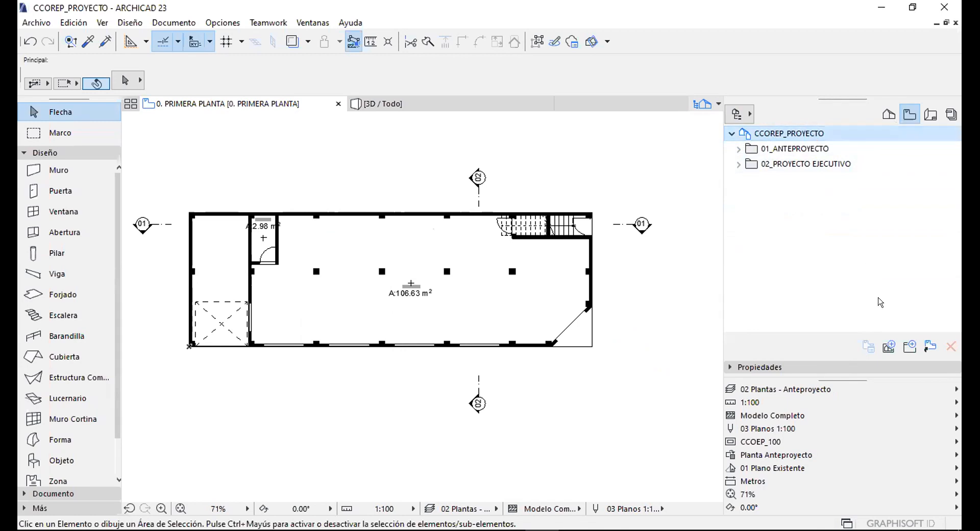
pyautogui.click(927, 345)
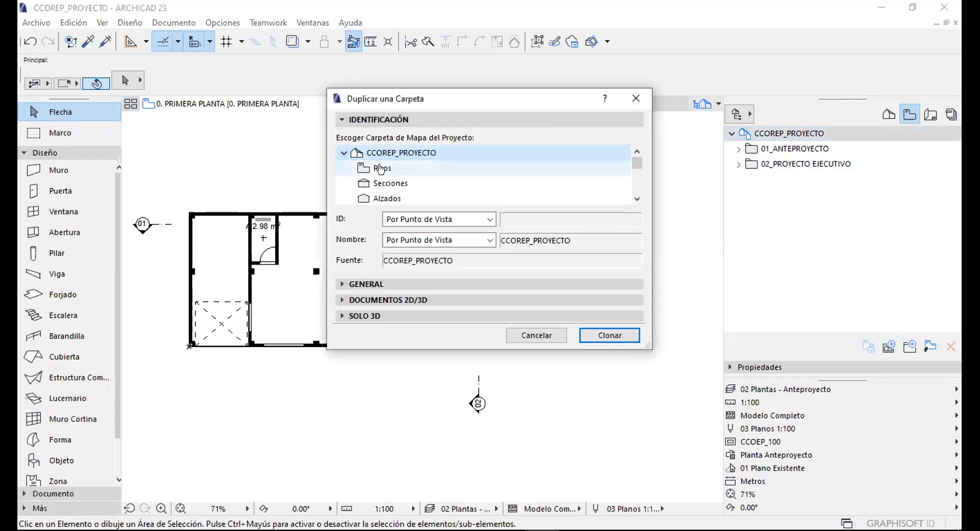
pyautogui.moveTo(629, 283); pyautogui.dragTo(645, 437)
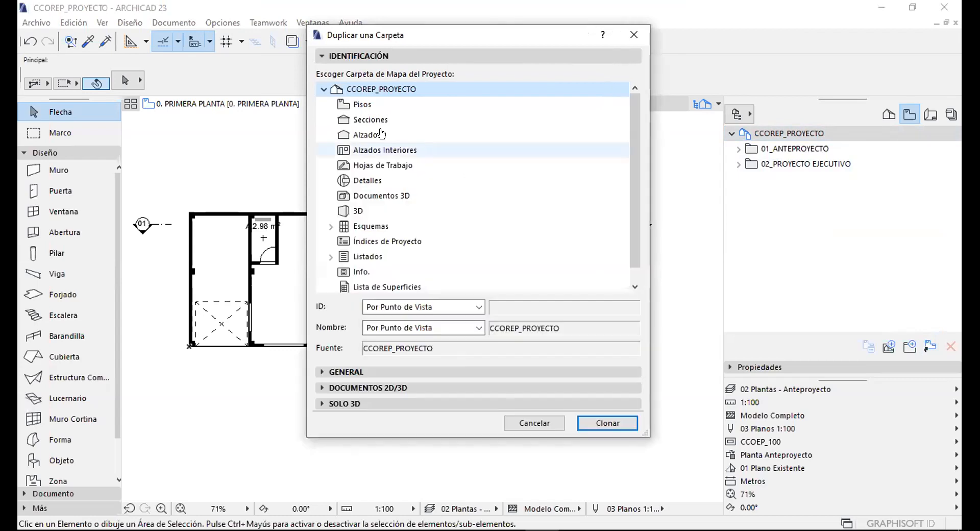
pyautogui.click(360, 108)
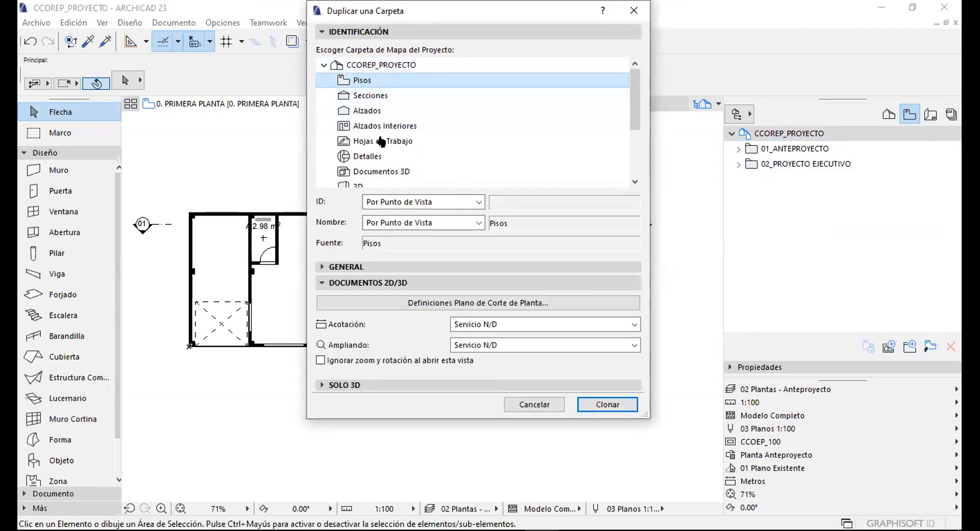
pyautogui.click(389, 266)
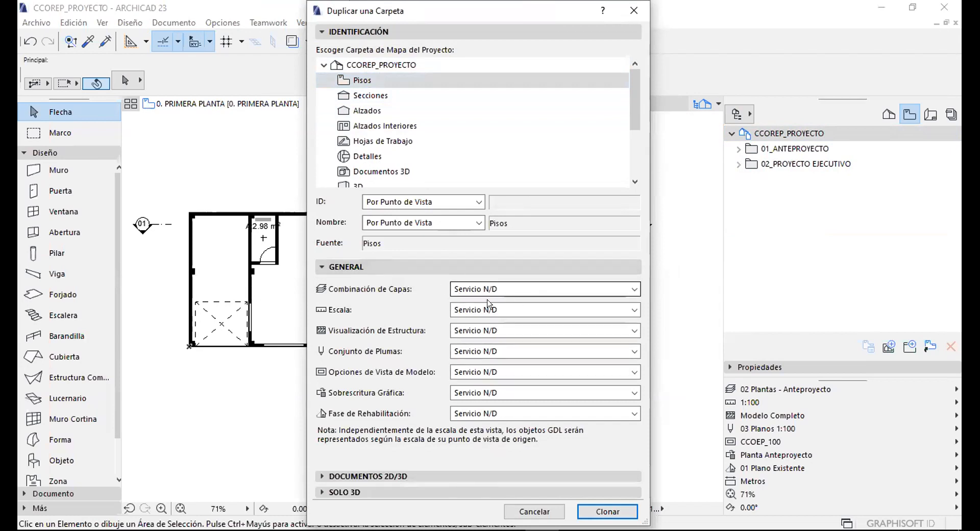
pyautogui.click(528, 511)
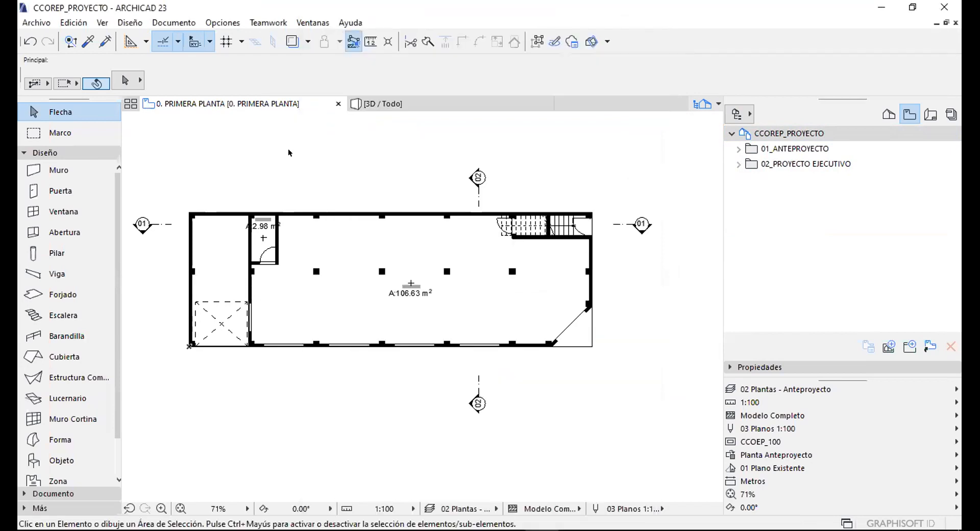
pyautogui.click(292, 154)
pyautogui.click(396, 183)
pyautogui.moveTo(311, 246); pyautogui.dragTo(349, 204, button='middle')
pyautogui.click(768, 149)
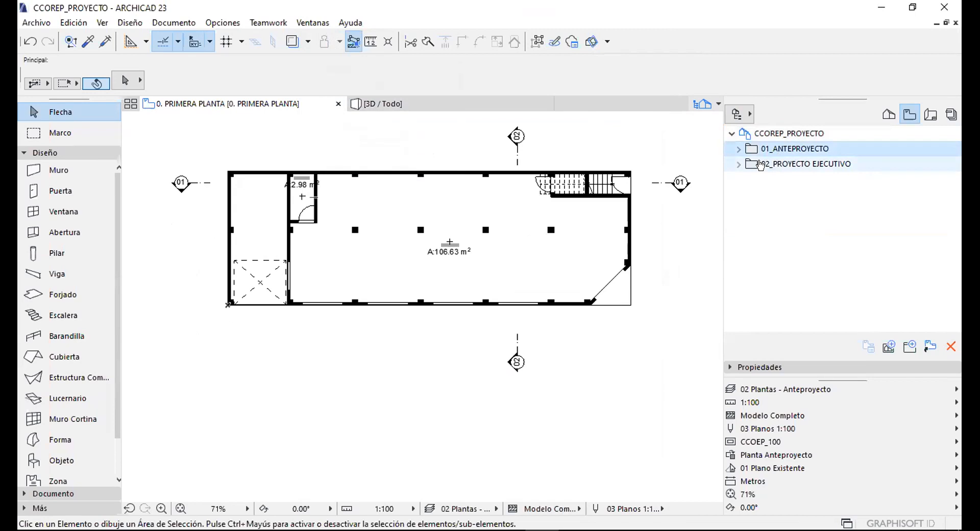
pyautogui.moveTo(354, 161); pyautogui.dragTo(370, 191, button='middle')
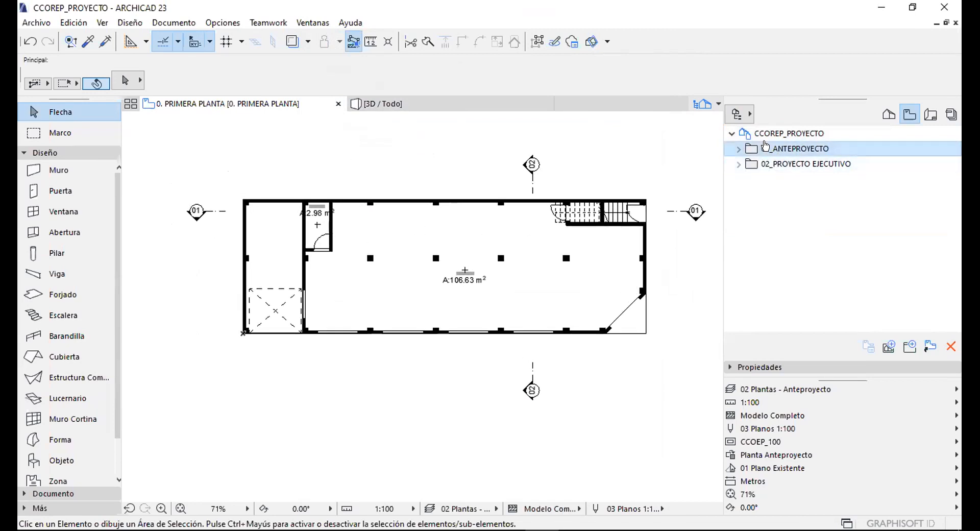
pyautogui.click(786, 164)
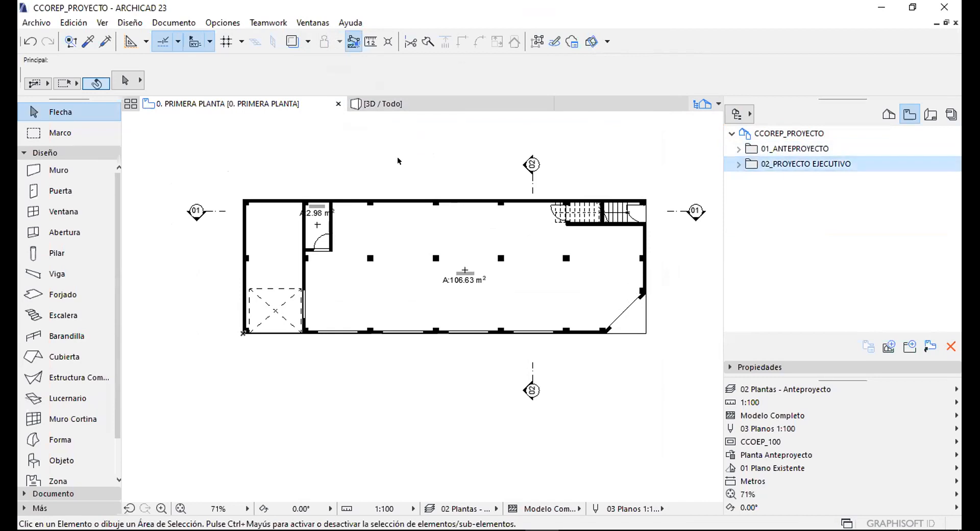
pyautogui.moveTo(546, 226); pyautogui.dragTo(527, 225, button='middle')
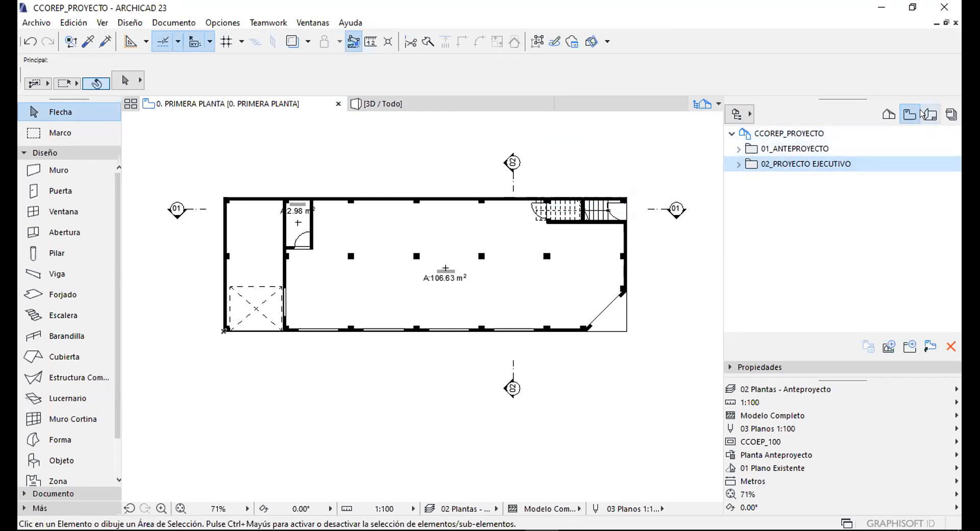
pyautogui.click(788, 149)
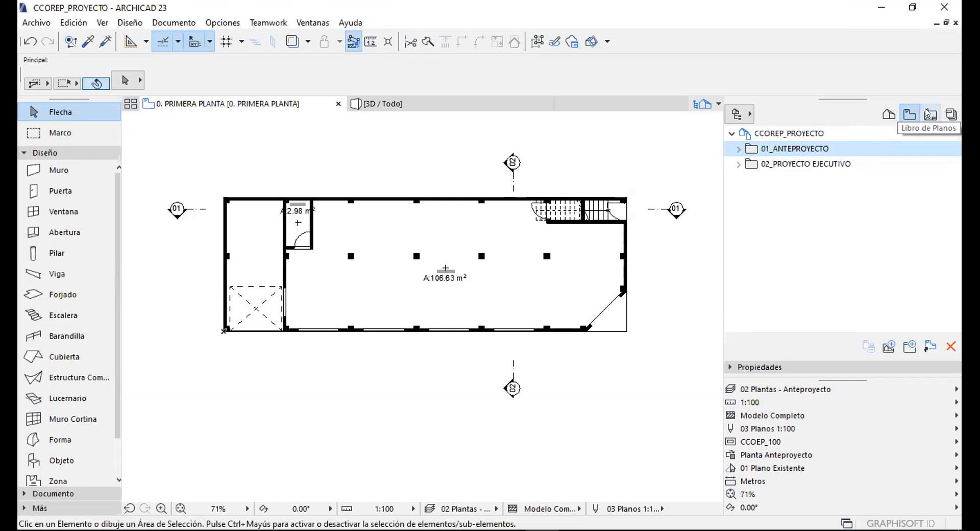
# In the Layout Book, expand AP ANTEPROYECTO and open the AP-01 Plantas layout.
pyautogui.click(930, 113)
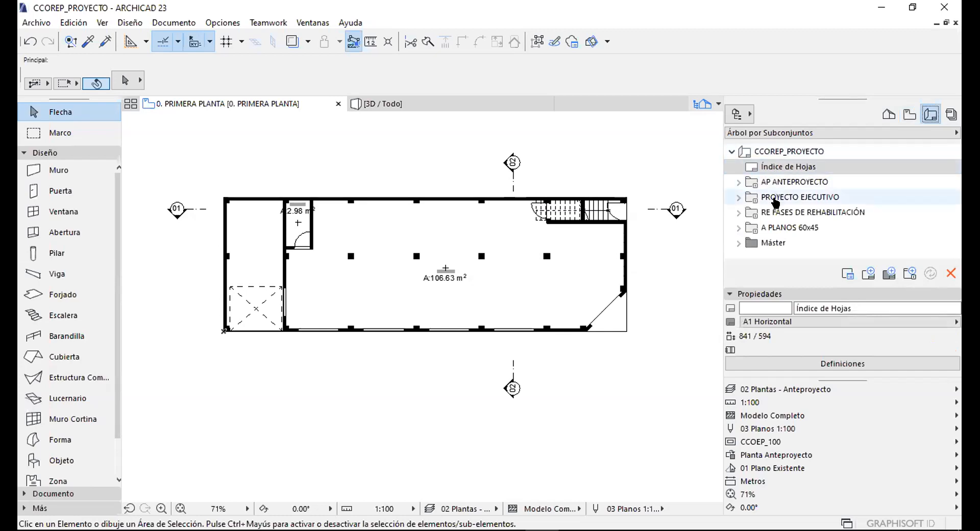
pyautogui.click(738, 181)
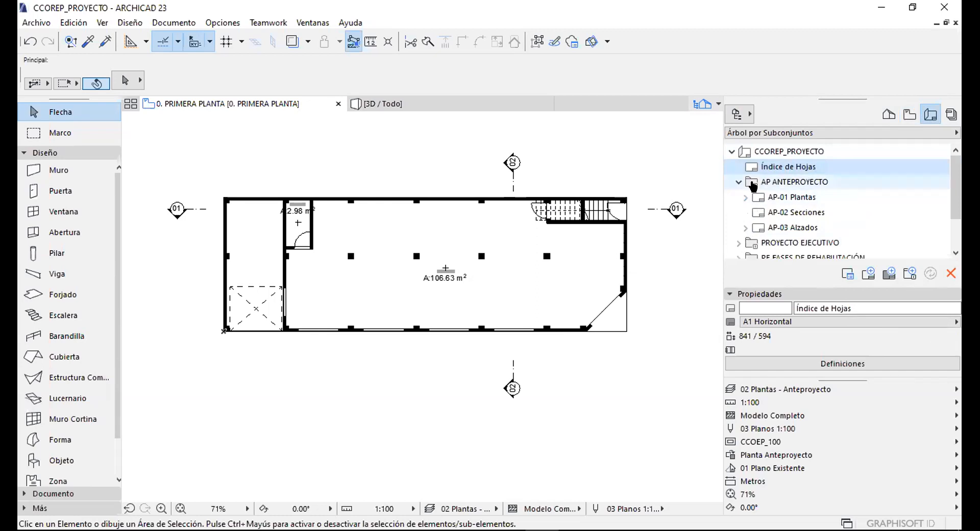
pyautogui.click(777, 295)
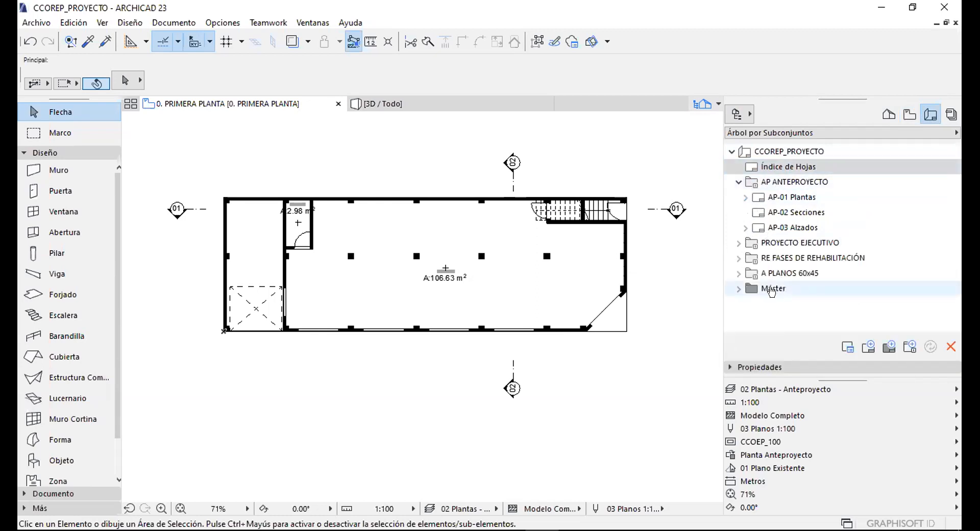
pyautogui.click(736, 182)
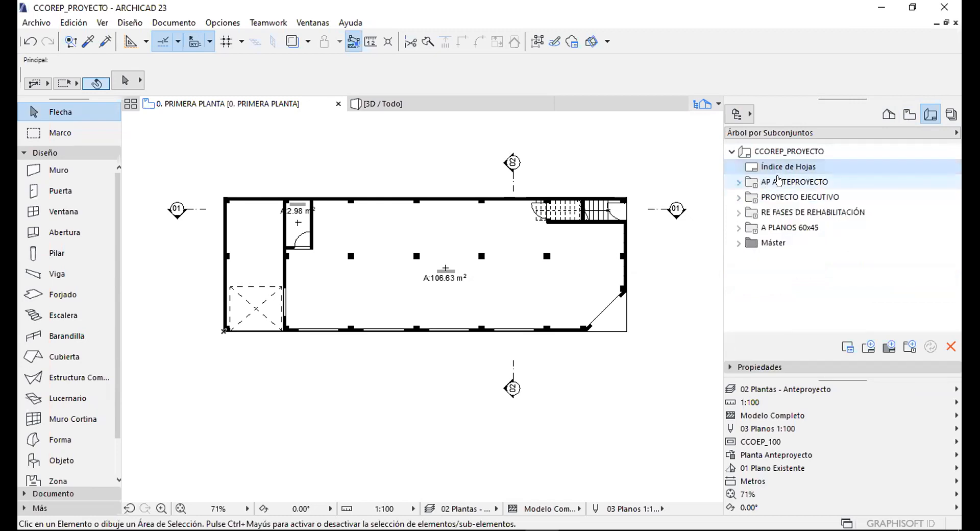
pyautogui.click(904, 112)
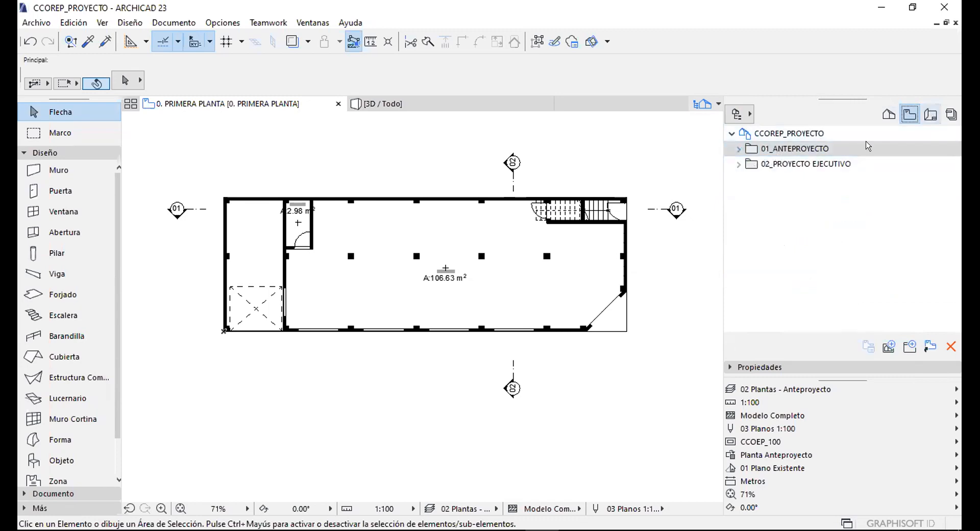
pyautogui.click(930, 114)
pyautogui.click(738, 182)
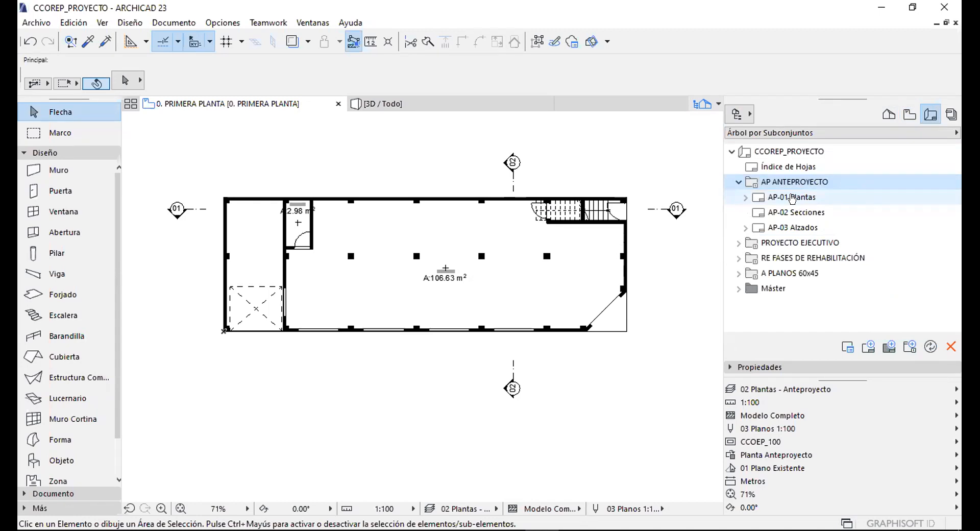
pyautogui.doubleClick(792, 197)
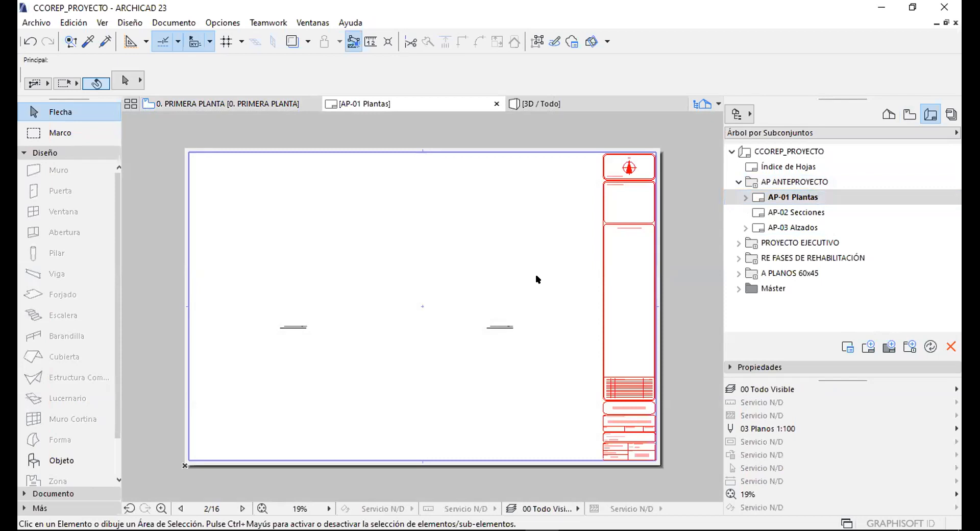
# Pan and zoom over the AP-01 Plantas sheet to examine its title block.
pyautogui.moveTo(474, 303); pyautogui.dragTo(469, 249, button='middle')
pyautogui.scroll(3, 494, 268)
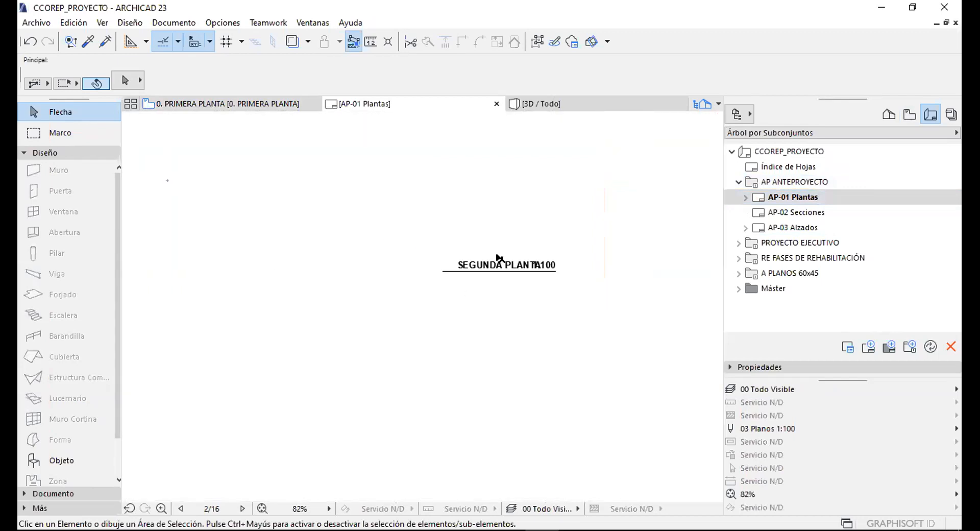
pyautogui.scroll(-4, 499, 257)
pyautogui.scroll(5, 510, 368)
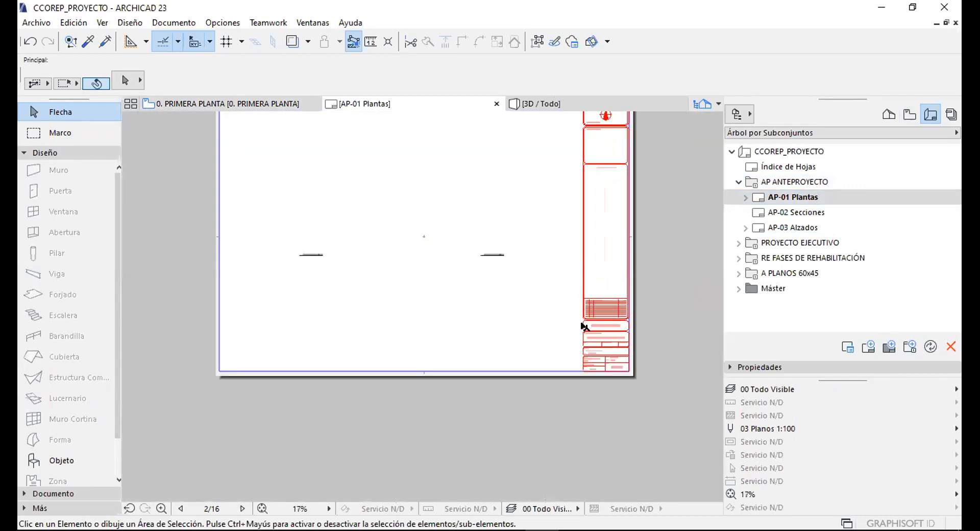
pyautogui.scroll(-4, 509, 370)
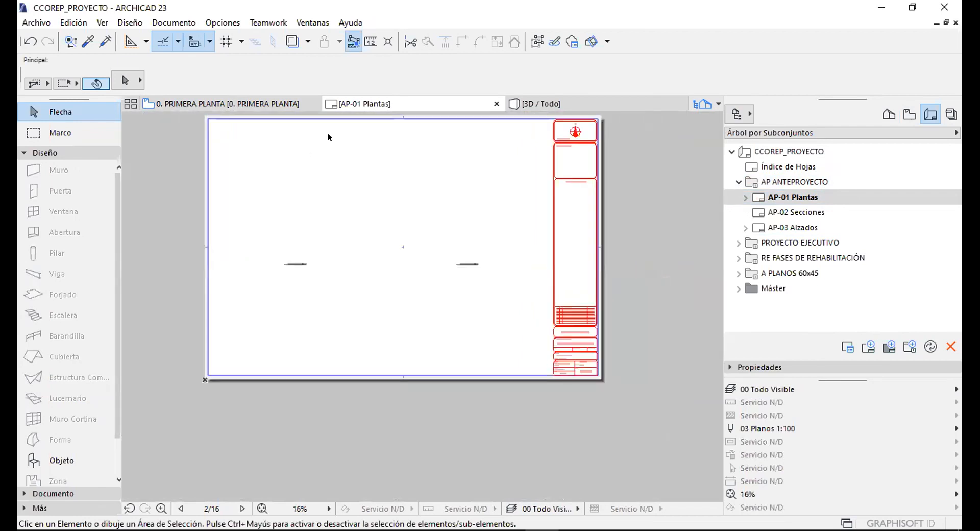
pyautogui.scroll(1, 585, 362)
pyautogui.scroll(4, 584, 307)
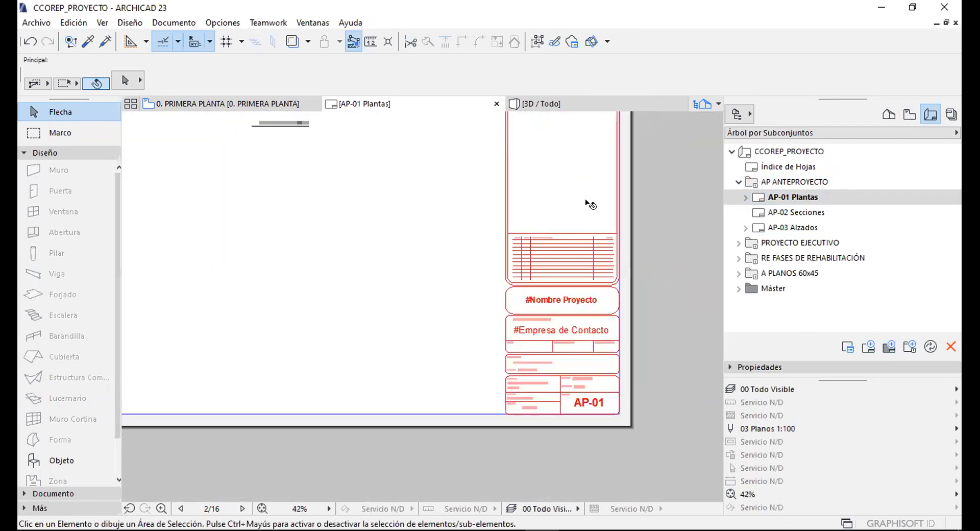
pyautogui.scroll(-3, 578, 352)
# Check the title block's upper boxes and compass panel, then collapse the AP ANTEPROYECTO folder.
pyautogui.moveTo(573, 192); pyautogui.dragTo(584, 368, button='middle')
pyautogui.moveTo(564, 227); pyautogui.dragTo(551, 186, button='middle')
pyautogui.scroll(3, 599, 228)
pyautogui.scroll(-6, 573, 208)
pyautogui.scroll(-1, 508, 248)
pyautogui.scroll(2, 519, 247)
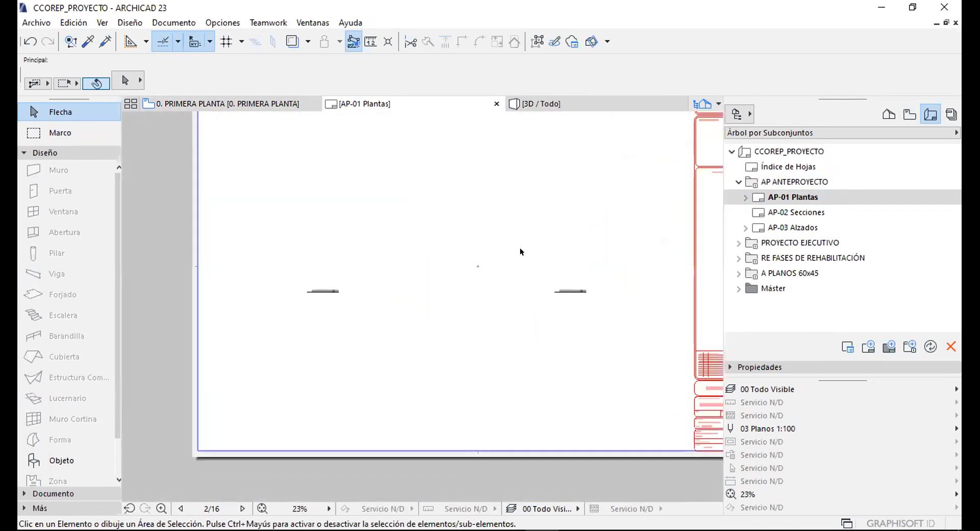
pyautogui.scroll(-4, 520, 236)
pyautogui.click(734, 182)
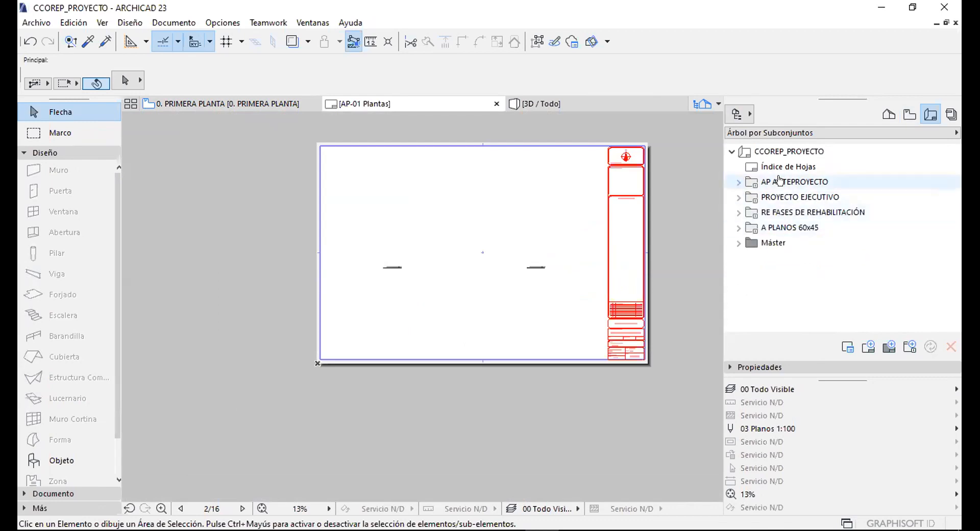
# Delete the AP ANTEPROYECTO through A PLANOS 60x45 subsets, then open the Índice de Hojas sheet.
pyautogui.click(775, 179)
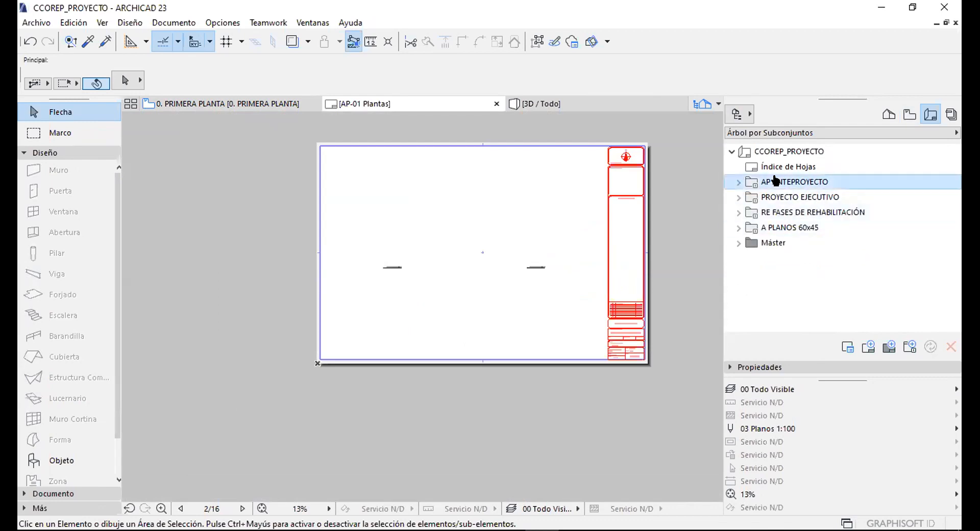
pyautogui.keyDown('shift'); pyautogui.click(779, 227); pyautogui.keyUp('shift')
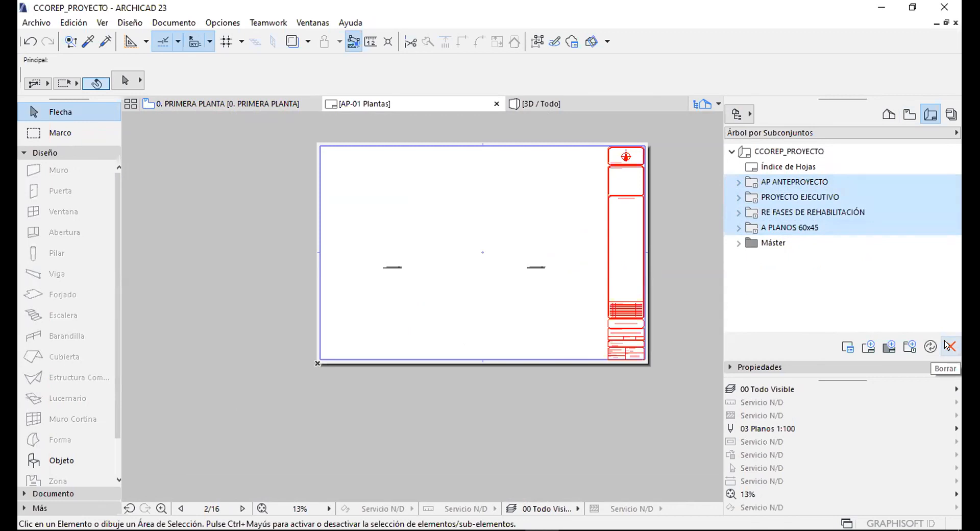
pyautogui.click(947, 346)
pyautogui.click(610, 204)
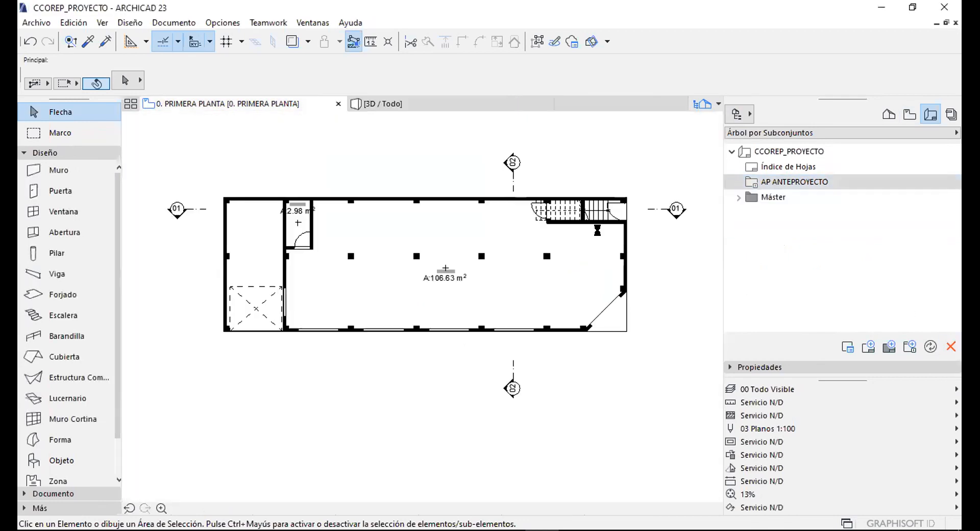
pyautogui.doubleClick(781, 167)
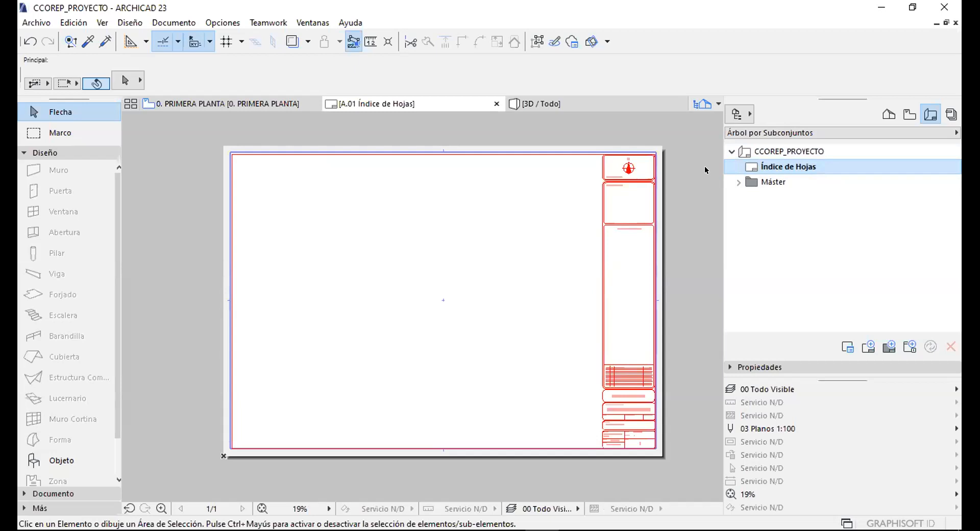
# Refresh the CCOREP_PROYECTO tree in the Layout Book and select the Máster folder.
pyautogui.click(725, 149)
pyautogui.click(726, 148)
pyautogui.click(776, 151)
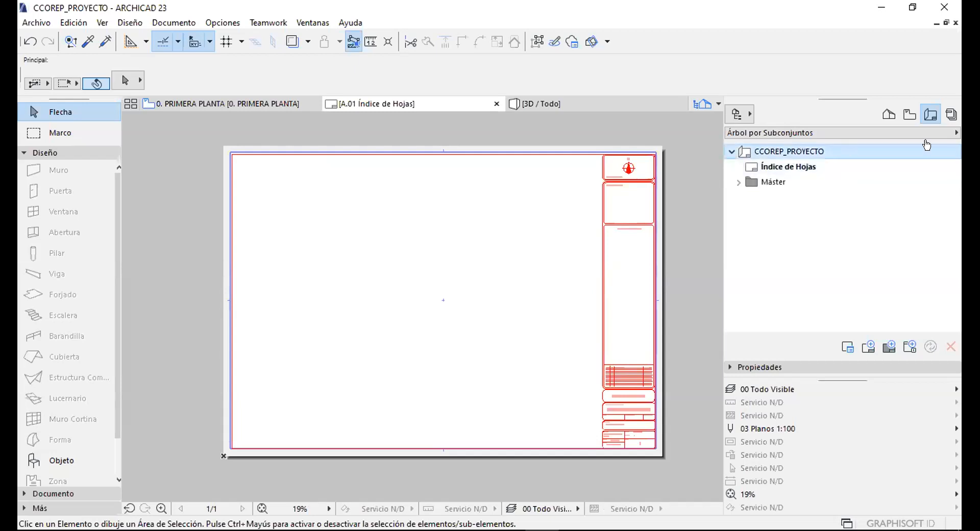
pyautogui.click(765, 168)
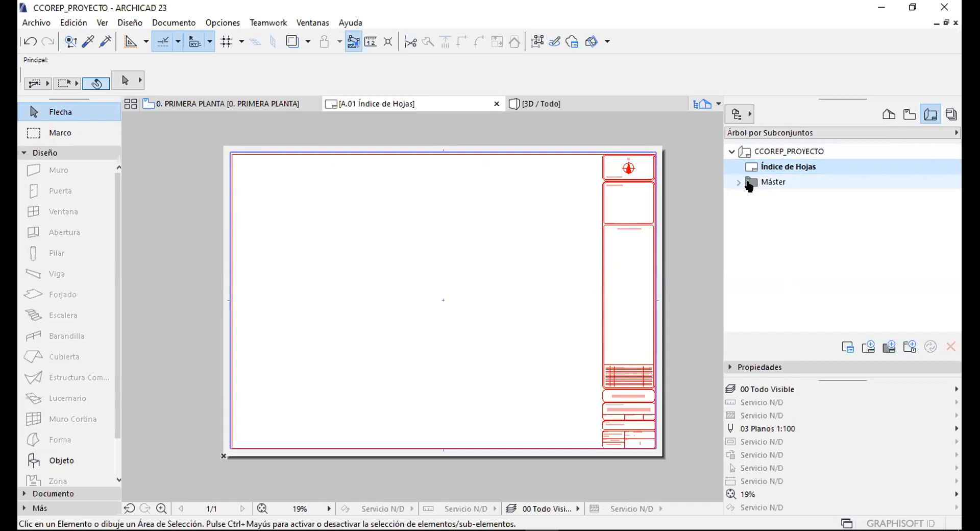
pyautogui.click(770, 182)
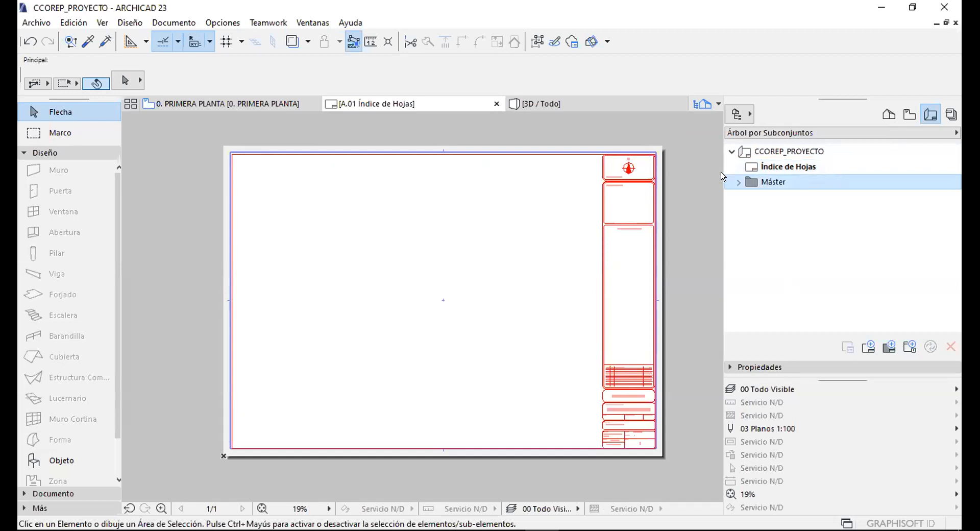
# Expand Máster and step through Carta, 90x60, A4 and A2 Horizontal down to A1 Horizontal.
pyautogui.click(739, 183)
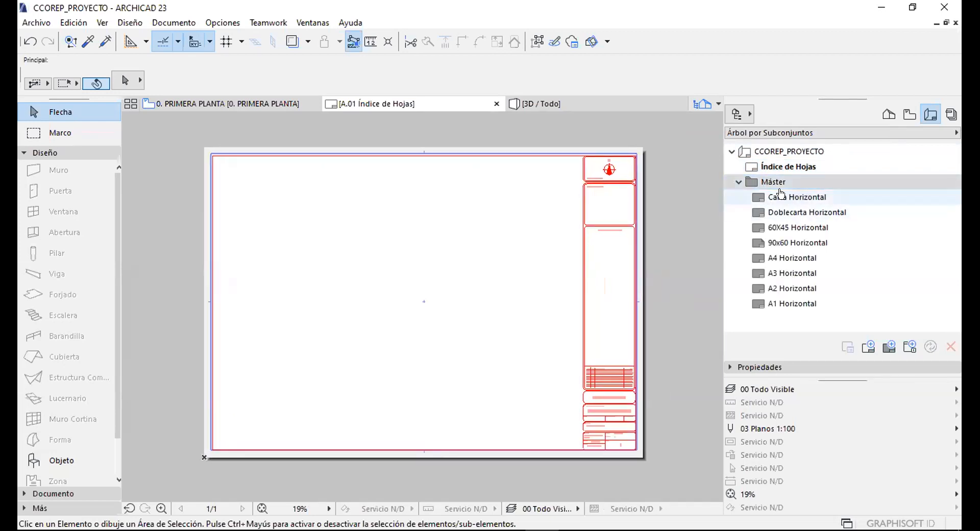
pyautogui.click(785, 198)
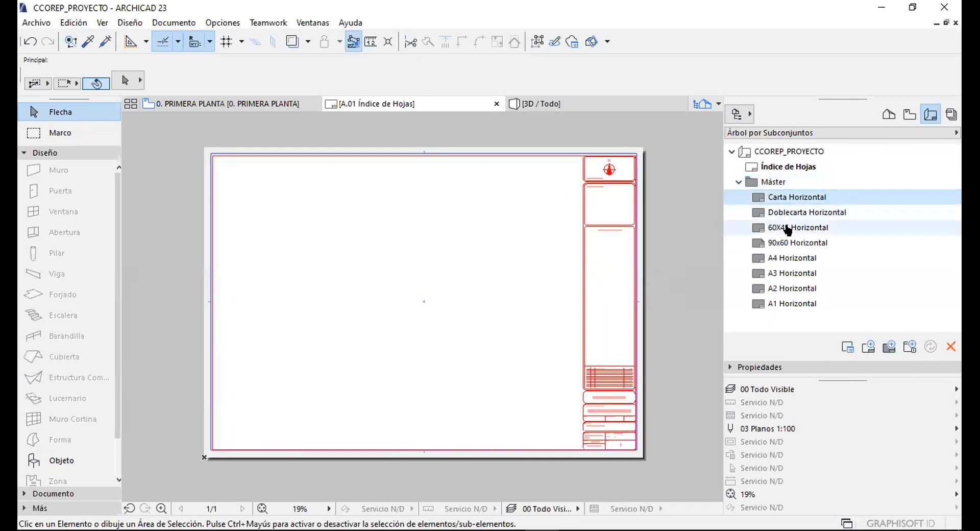
pyautogui.click(786, 243)
pyautogui.click(787, 257)
pyautogui.click(788, 289)
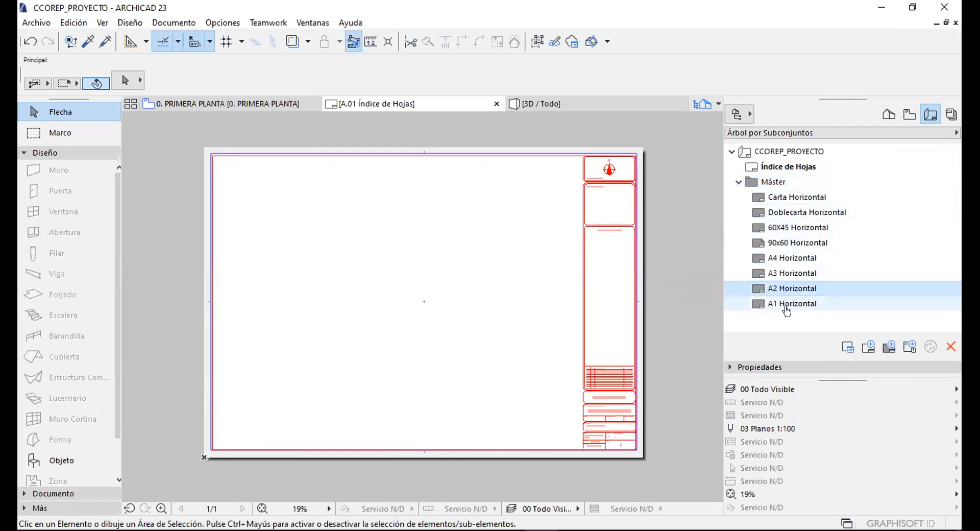
pyautogui.click(776, 304)
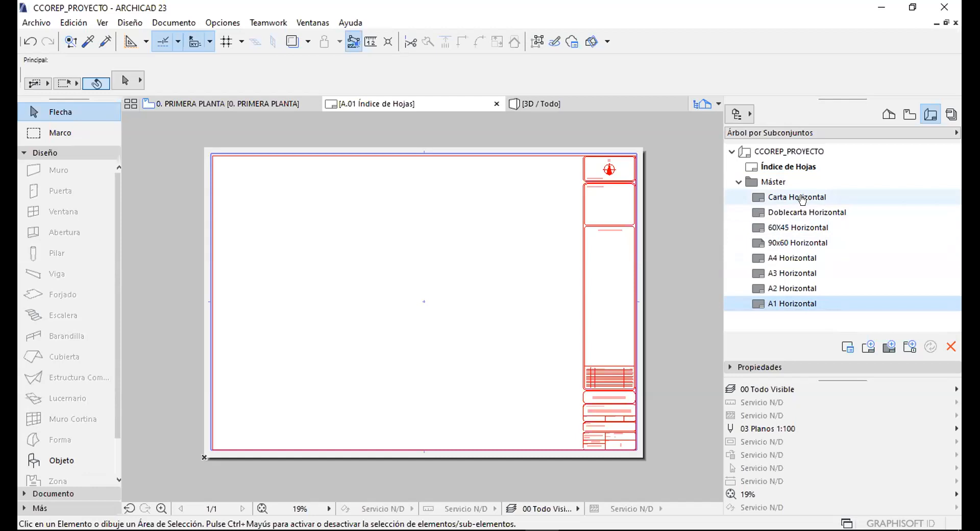
# Open the A1 Horizontal master layout and briefly select its sheet border line.
pyautogui.doubleClick(771, 303)
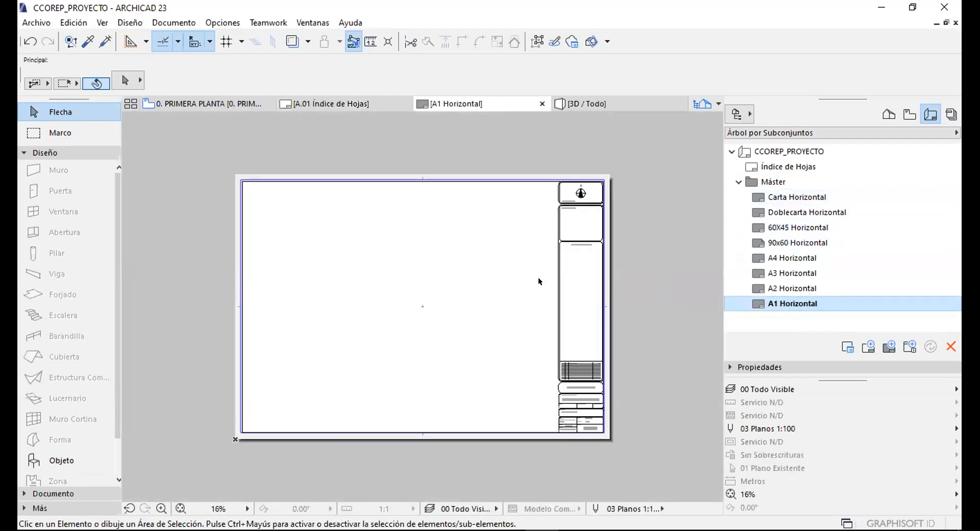
pyautogui.scroll(8, 274, 180)
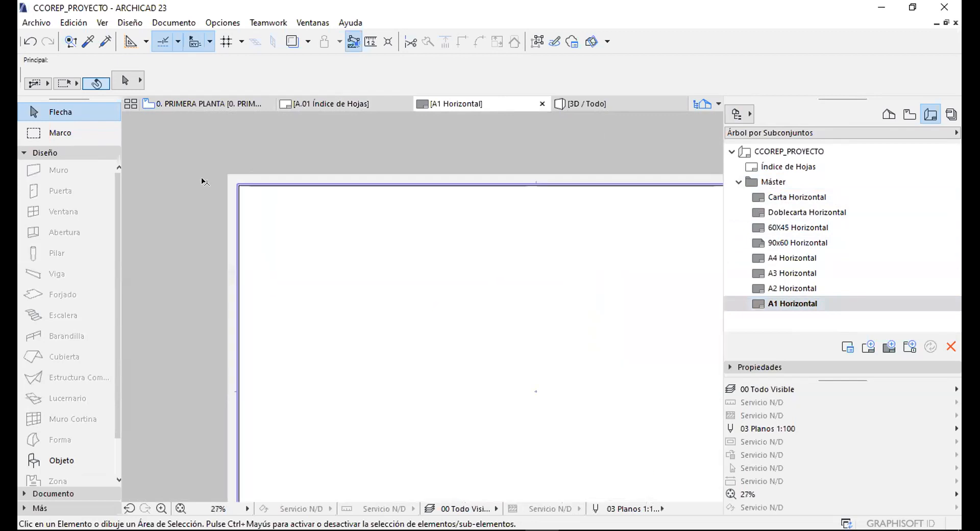
pyautogui.click(275, 179)
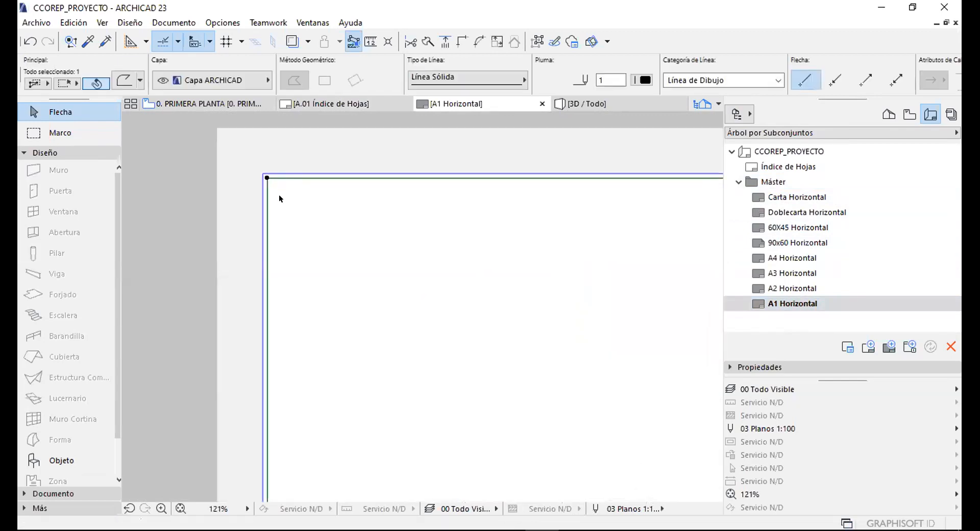
pyautogui.scroll(-4, 279, 194)
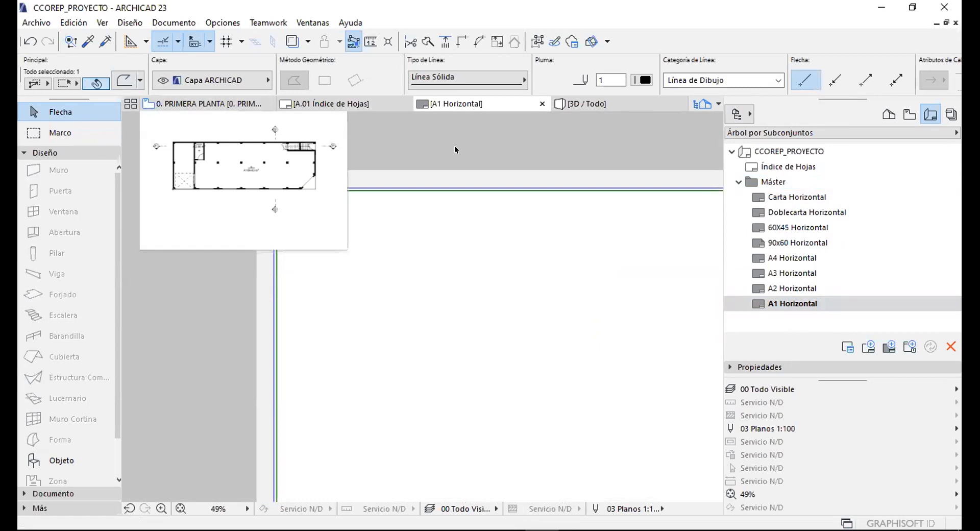
pyautogui.moveTo(454, 145); pyautogui.dragTo(420, 165, button='middle')
pyautogui.click(319, 143)
# Zoom in and out over the A1 Horizontal title block to review its cells.
pyautogui.scroll(-5, 337, 158)
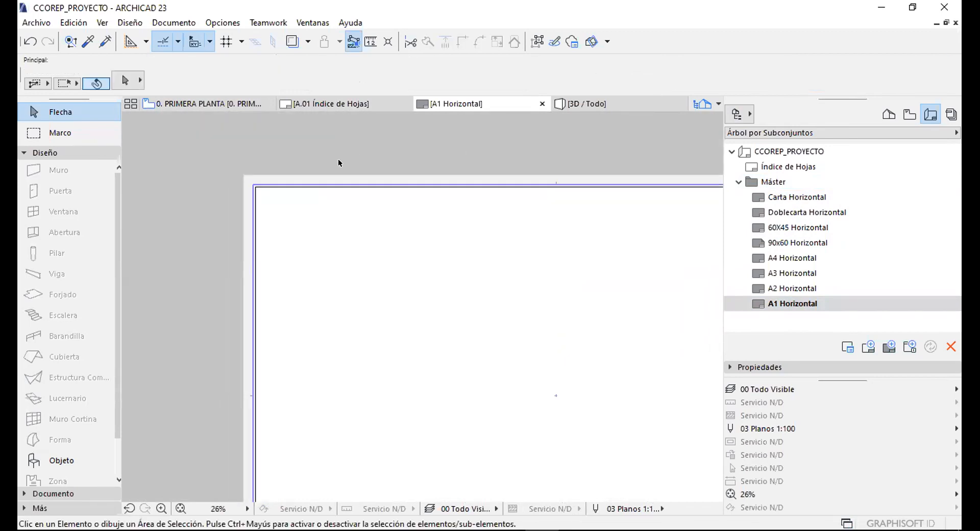
pyautogui.scroll(2, 586, 203)
pyautogui.scroll(10, 555, 180)
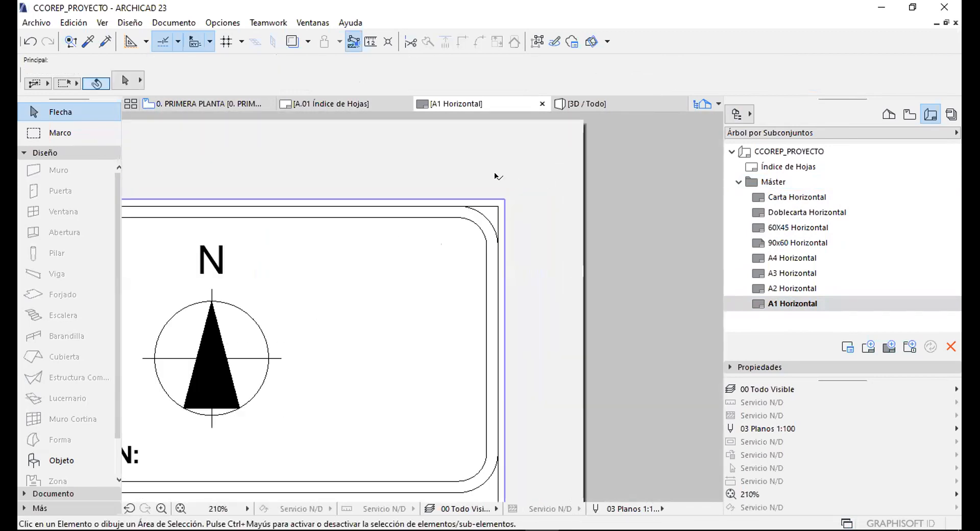
pyautogui.scroll(-4, 530, 193)
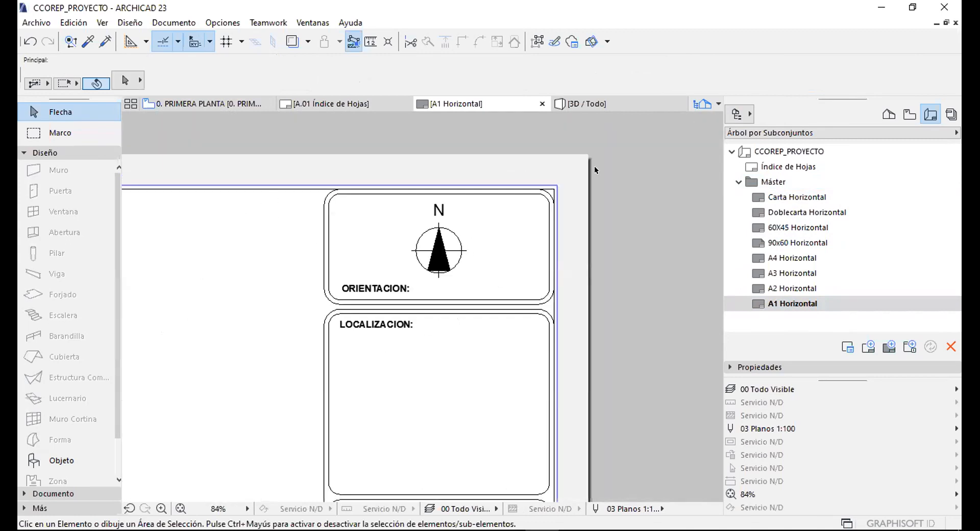
pyautogui.scroll(5, 543, 183)
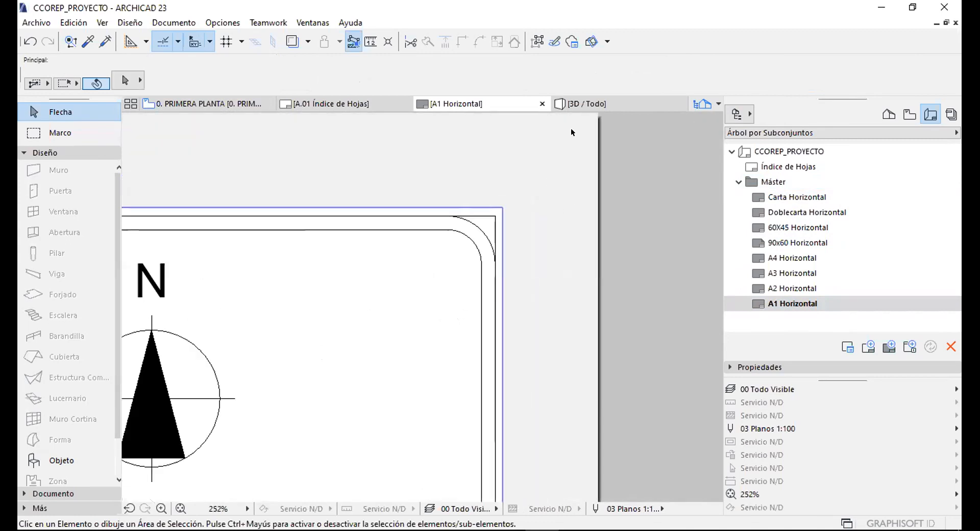
pyautogui.scroll(-12, 548, 179)
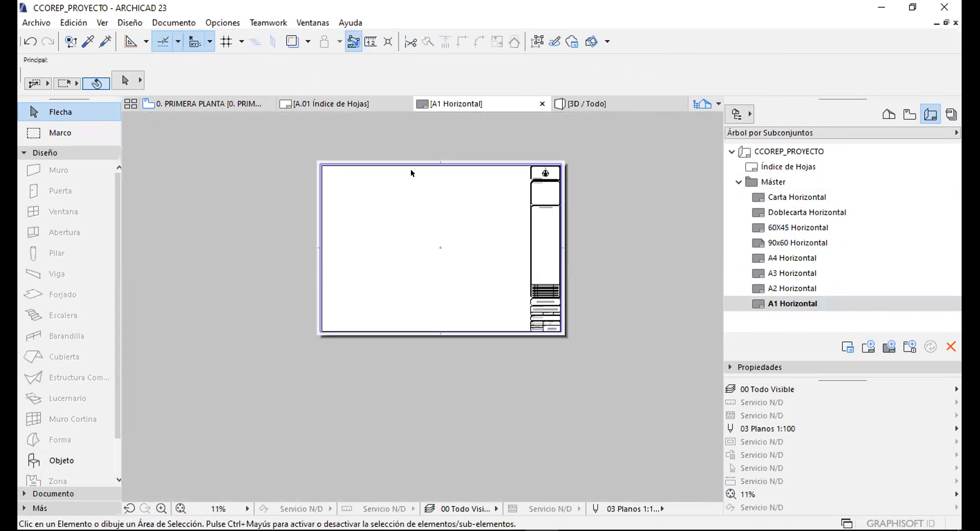
pyautogui.scroll(11, 351, 163)
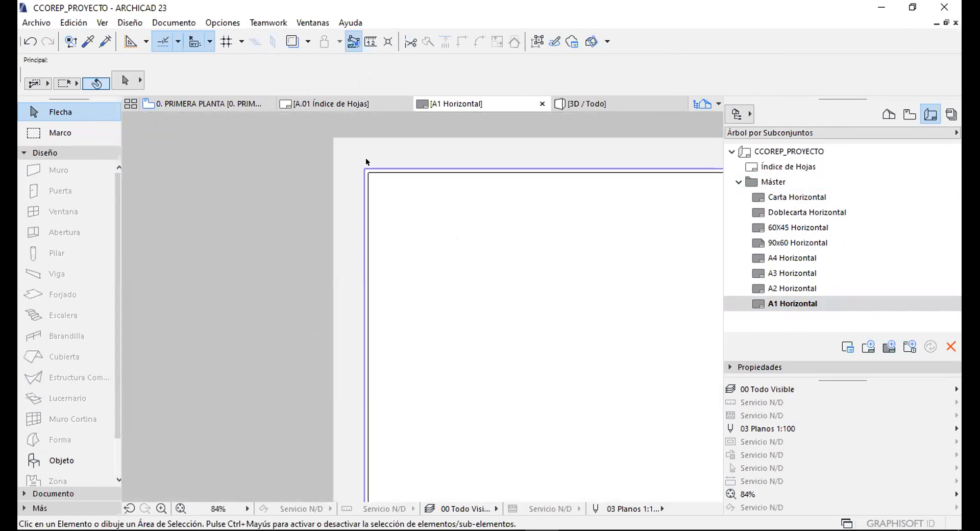
pyautogui.scroll(2, 308, 142)
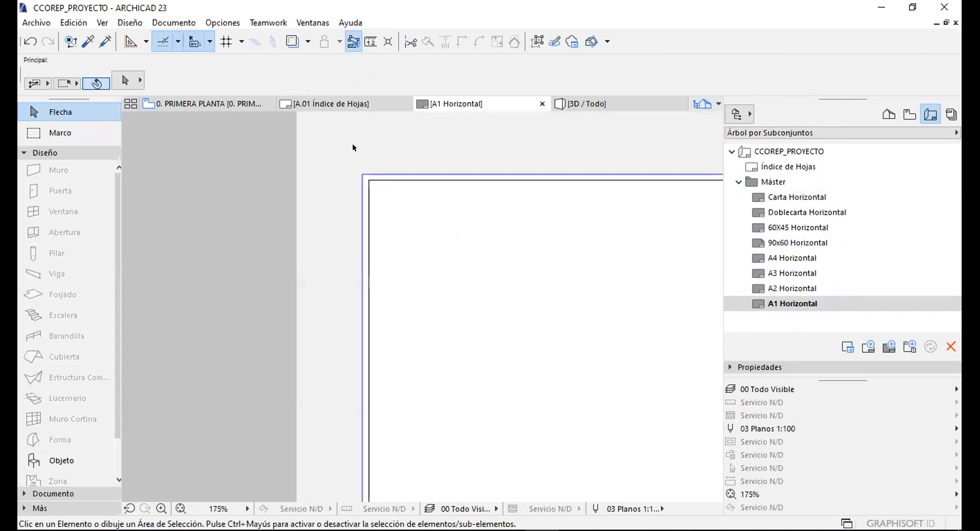
pyautogui.scroll(-5, 347, 146)
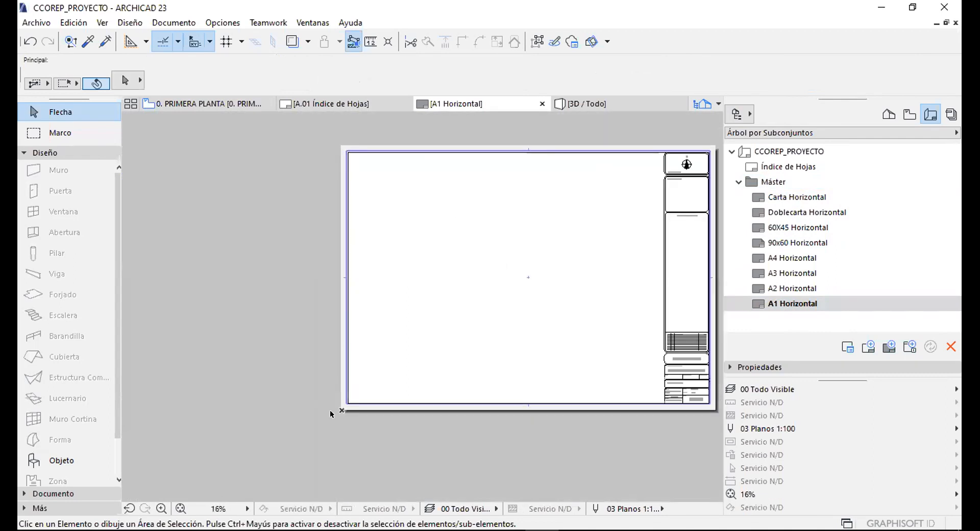
pyautogui.scroll(8, 357, 393)
pyautogui.scroll(-8, 357, 390)
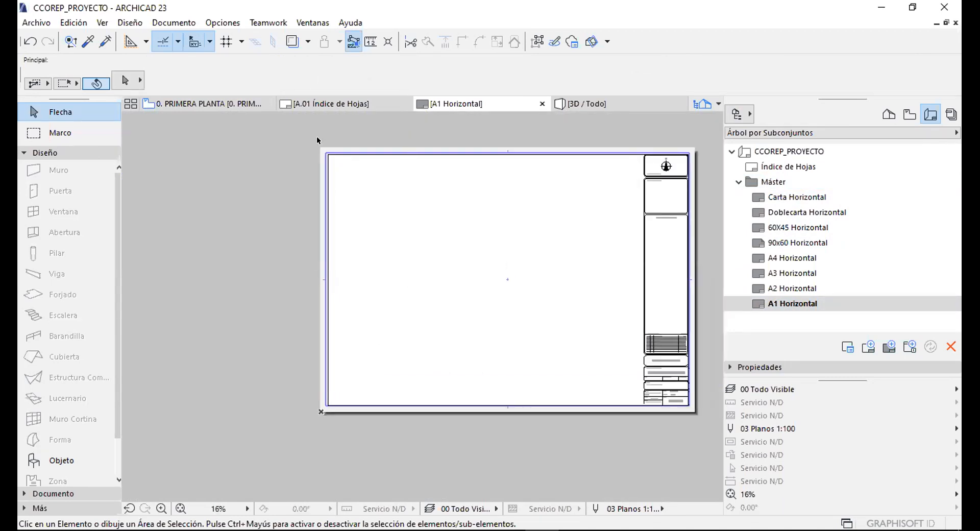
pyautogui.scroll(3, 333, 159)
pyautogui.scroll(2, 312, 159)
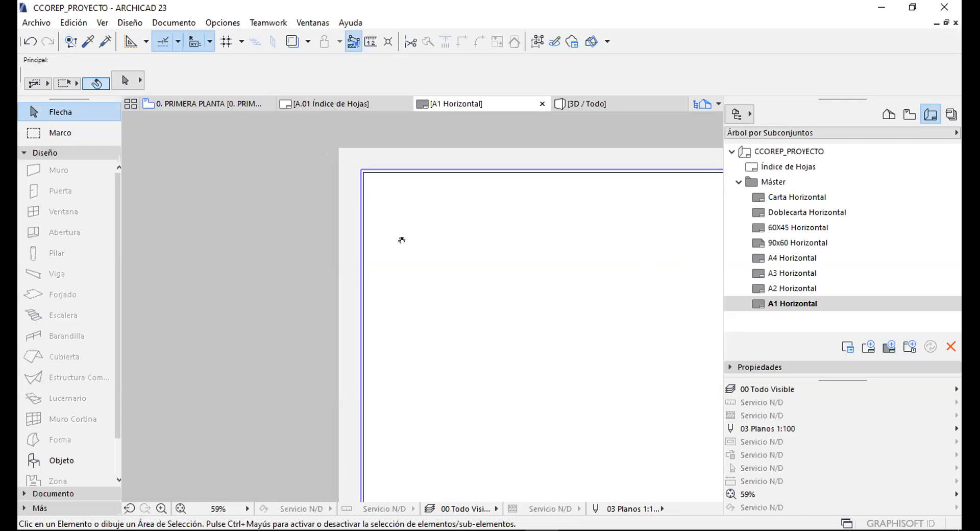
pyautogui.scroll(-10, 298, 168)
pyautogui.scroll(3, 342, 168)
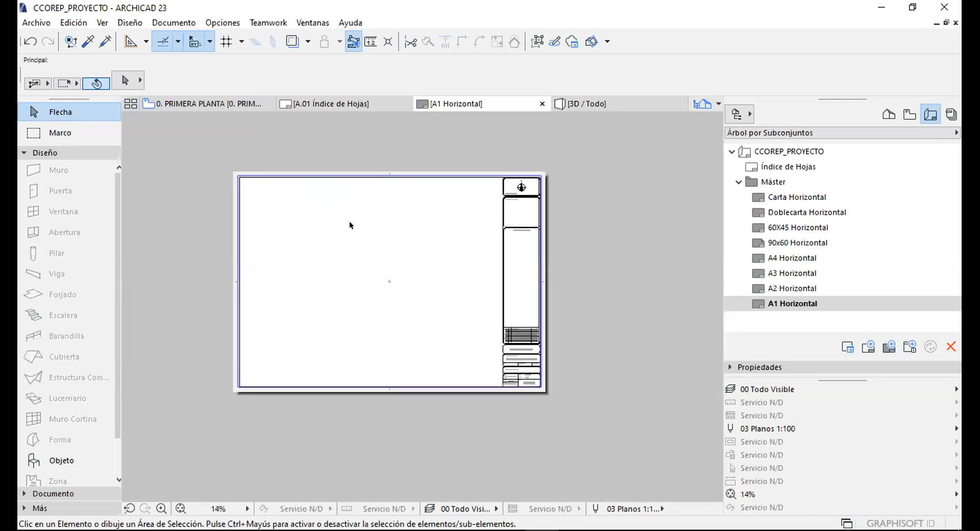
pyautogui.scroll(6, 523, 361)
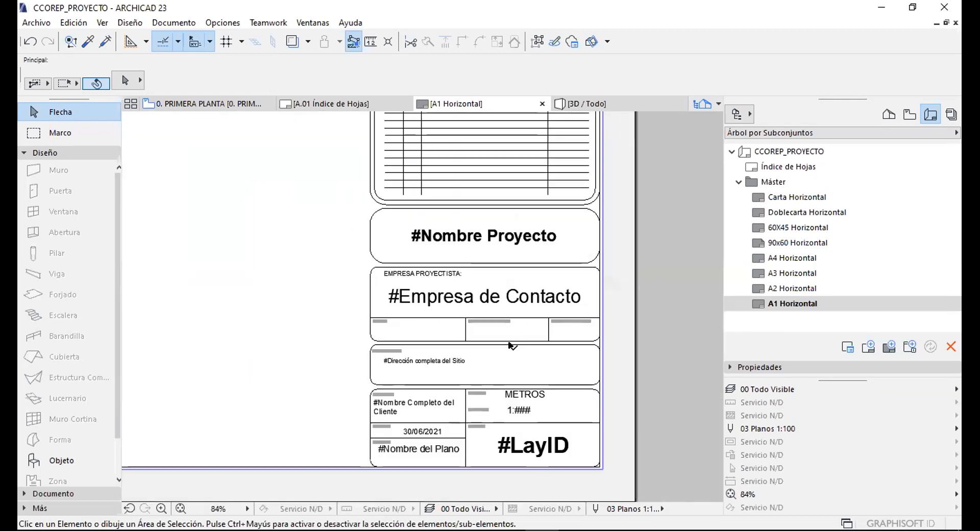
# Inspect the #Empresa de Contacto text and the lower title block cells.
pyautogui.click(456, 298)
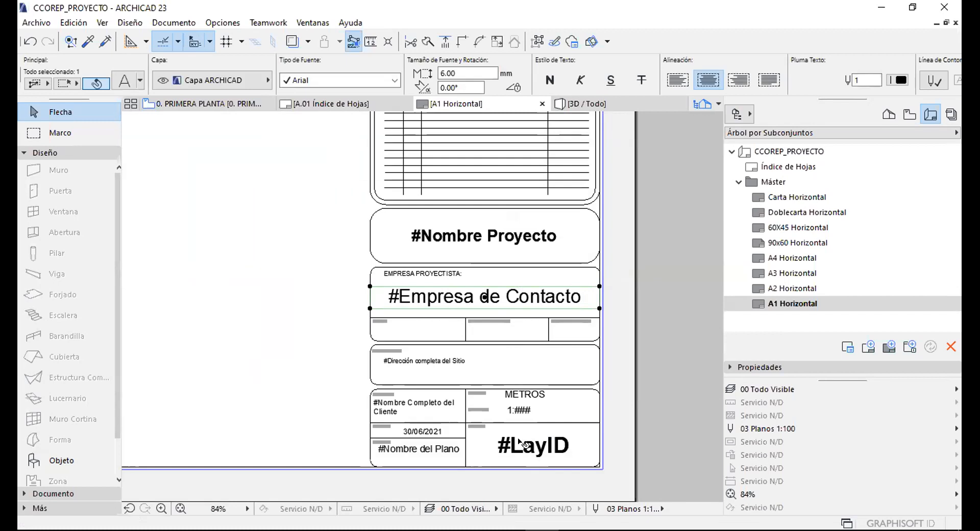
pyautogui.scroll(2, 521, 448)
pyautogui.moveTo(518, 439); pyautogui.dragTo(501, 336, button='middle')
pyautogui.press('Escape')
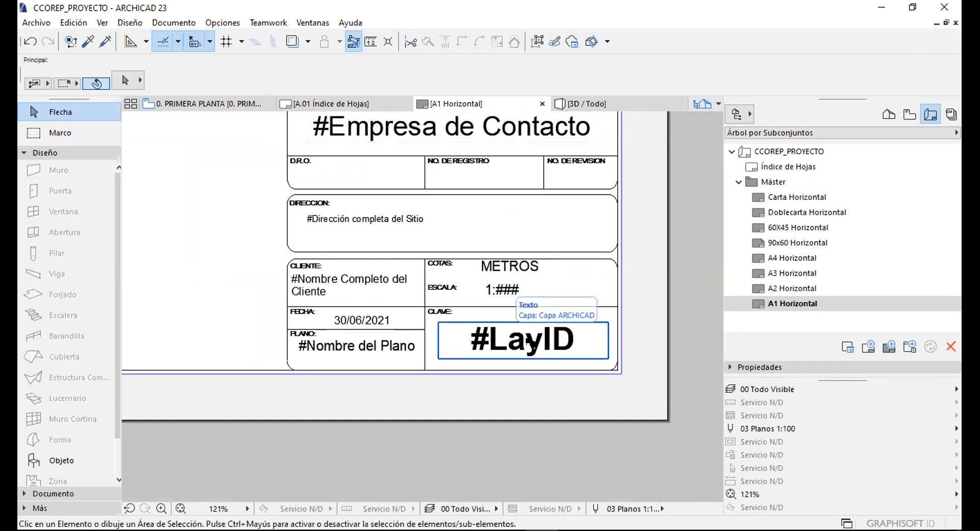
pyautogui.scroll(-5, 503, 338)
pyautogui.scroll(3, 478, 293)
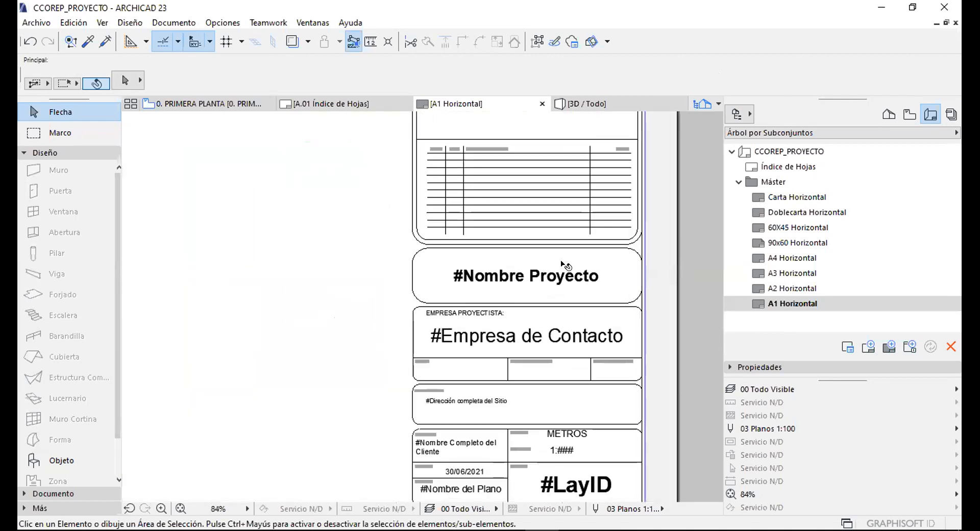
pyautogui.scroll(3, 499, 273)
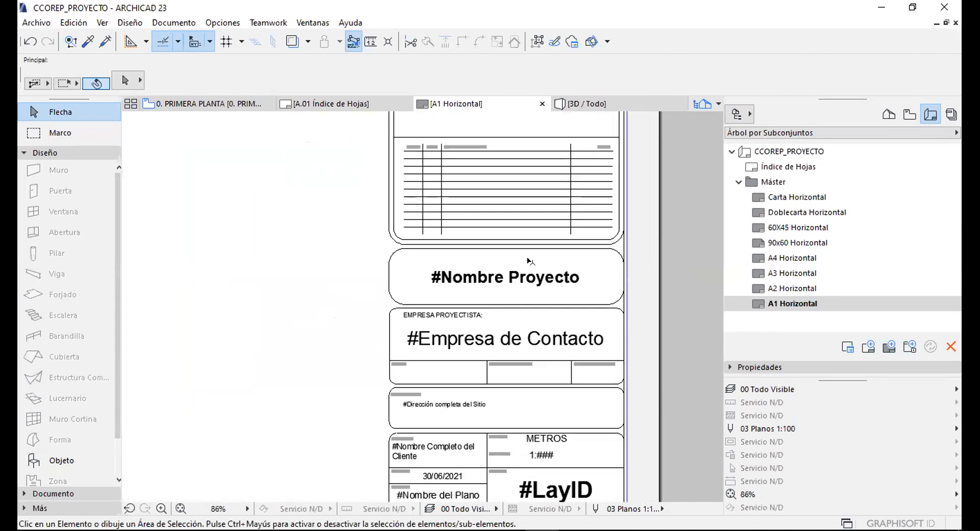
# Inspect the #Nombre Proyecto text, then show the Documento tool group in the Toolbox.
pyautogui.click(518, 261)
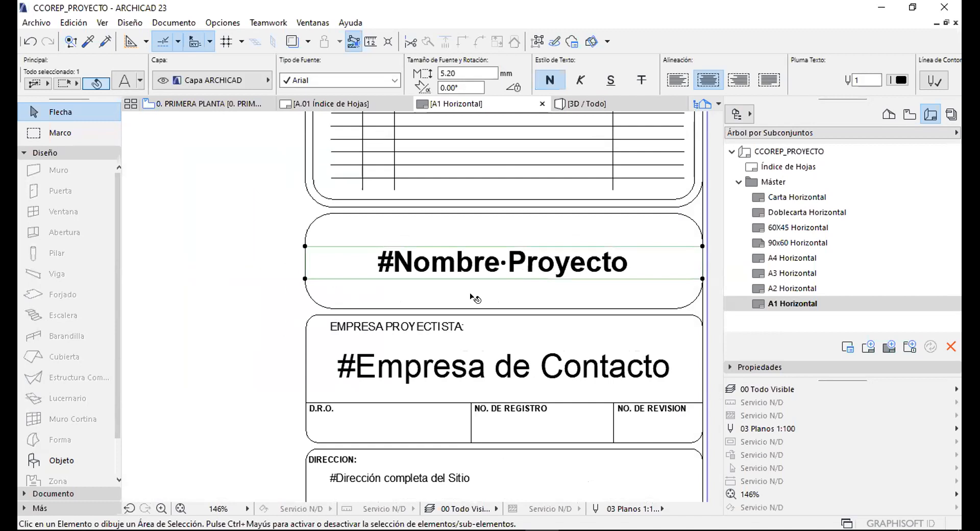
pyautogui.scroll(-2, 477, 300)
pyautogui.press('Escape')
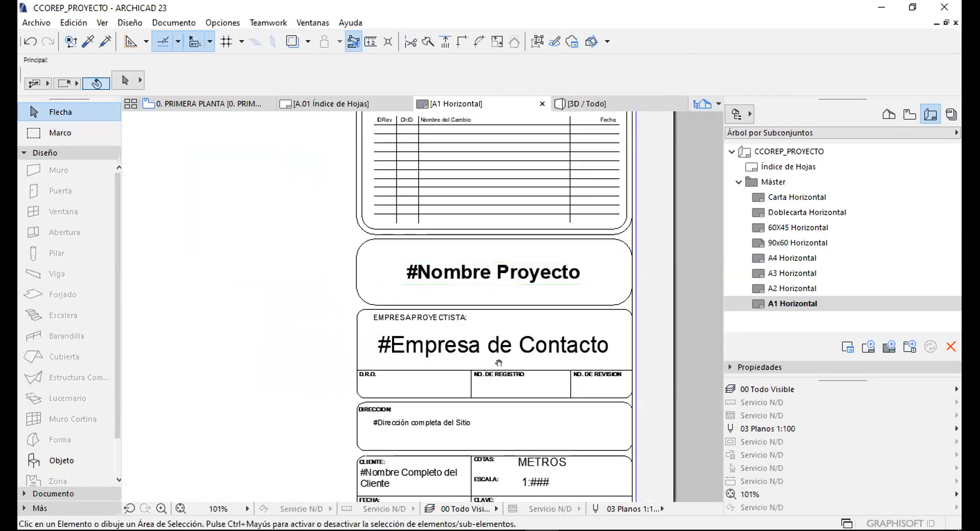
pyautogui.scroll(-3, 460, 255)
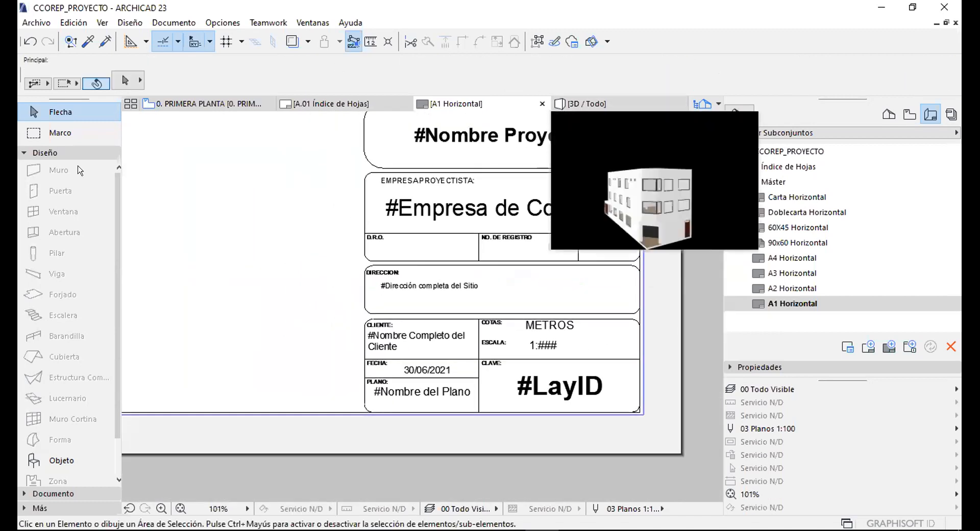
pyautogui.click(51, 153)
pyautogui.click(52, 167)
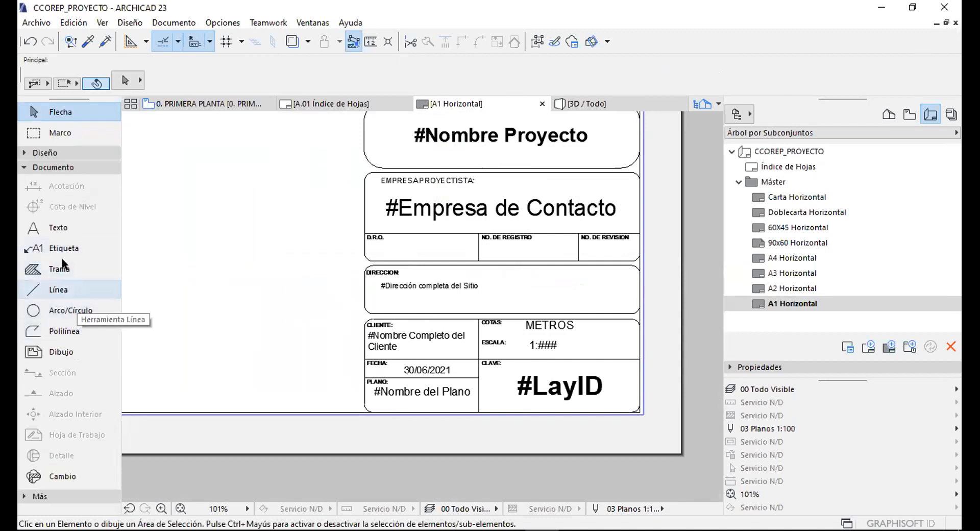
# Start a text block left of the title block, type 'RER', erase it and cancel.
pyautogui.click(56, 228)
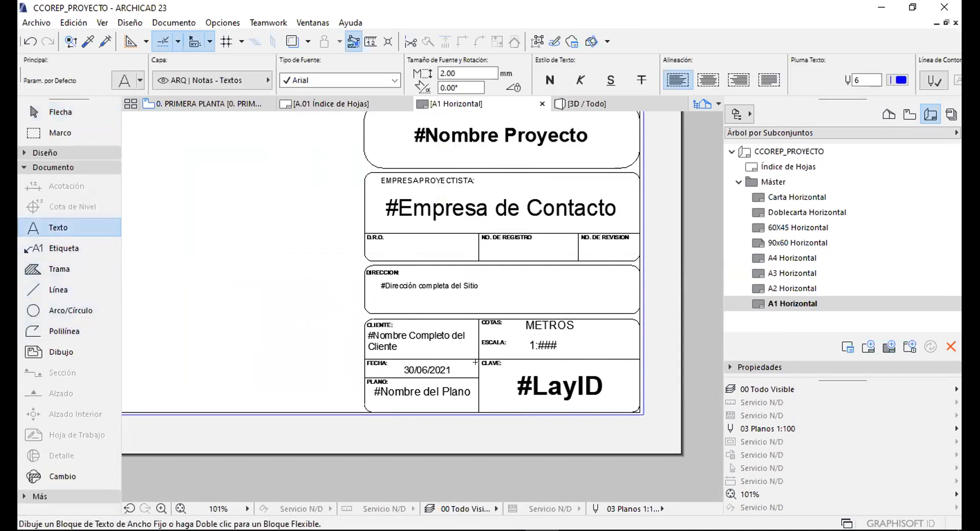
pyautogui.moveTo(440, 318); pyautogui.dragTo(578, 311, button='middle')
pyautogui.click(434, 356)
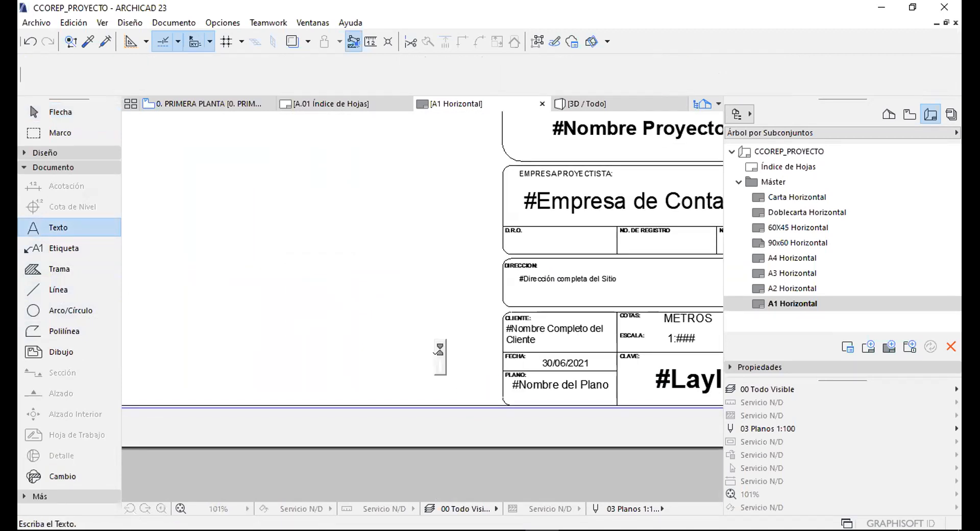
pyautogui.write('RER')
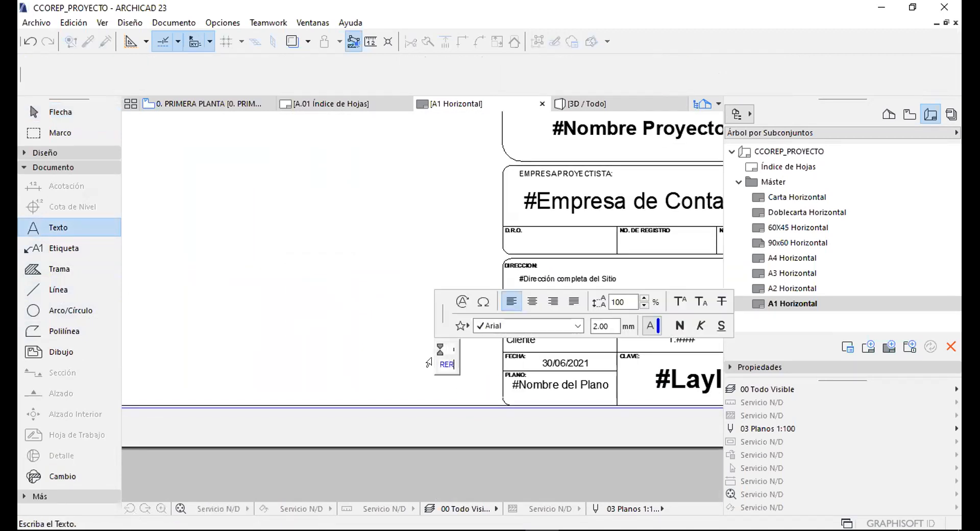
pyautogui.press('BackSpace')
pyautogui.press('BackSpace')
pyautogui.press('BackSpace')
pyautogui.press('Escape')
pyautogui.press('Escape')
# Review the CLAVE and #LayID cells, then select Índice de Hojas in the Navigator.
pyautogui.moveTo(638, 338); pyautogui.dragTo(464, 295, button='middle')
pyautogui.scroll(1, 496, 347)
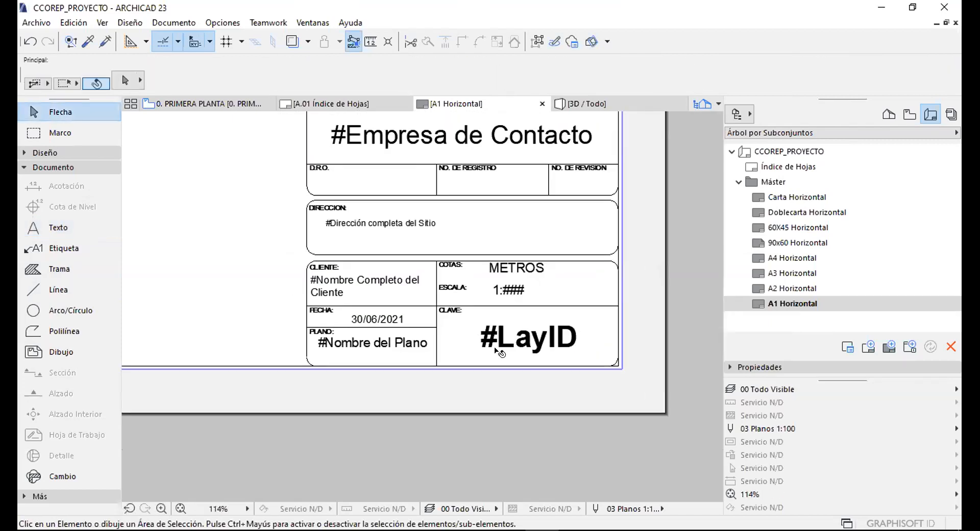
pyautogui.scroll(2, 496, 349)
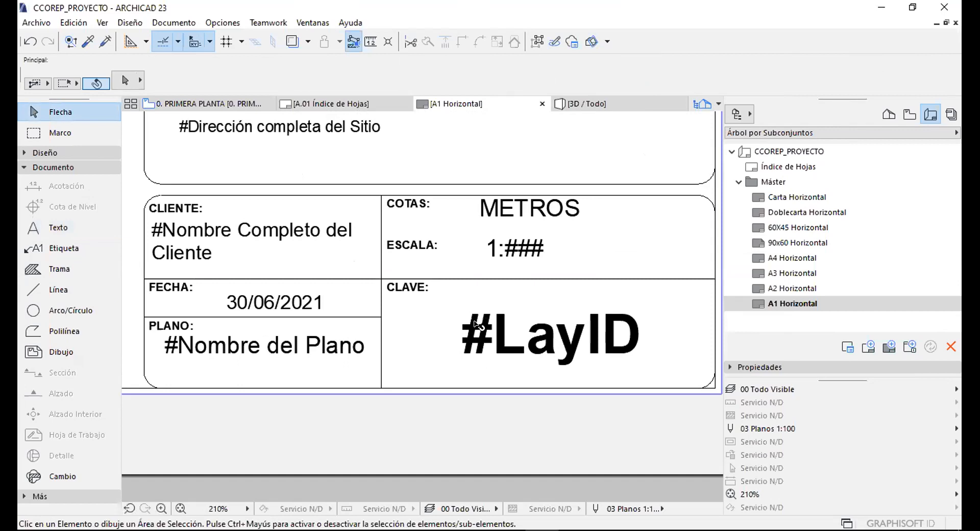
pyautogui.scroll(-2, 475, 329)
pyautogui.scroll(1, 493, 295)
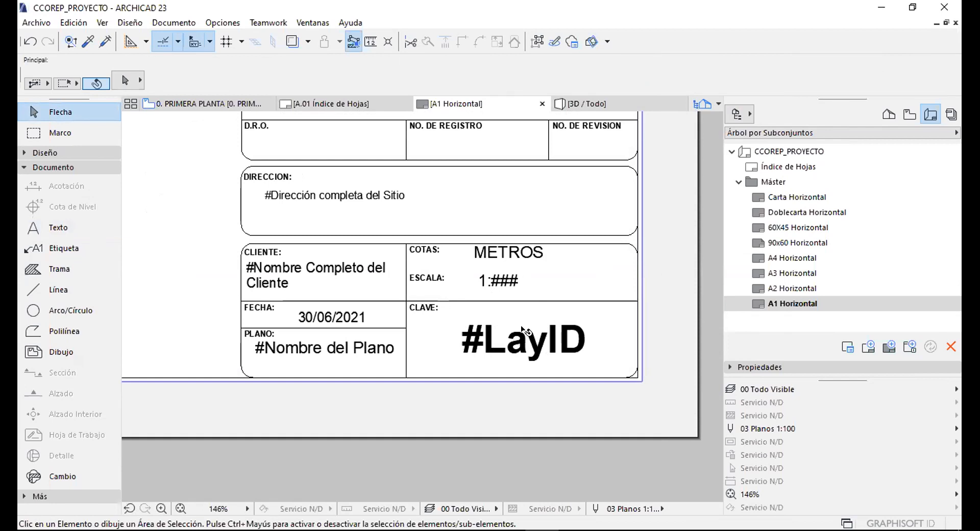
pyautogui.scroll(3, 477, 324)
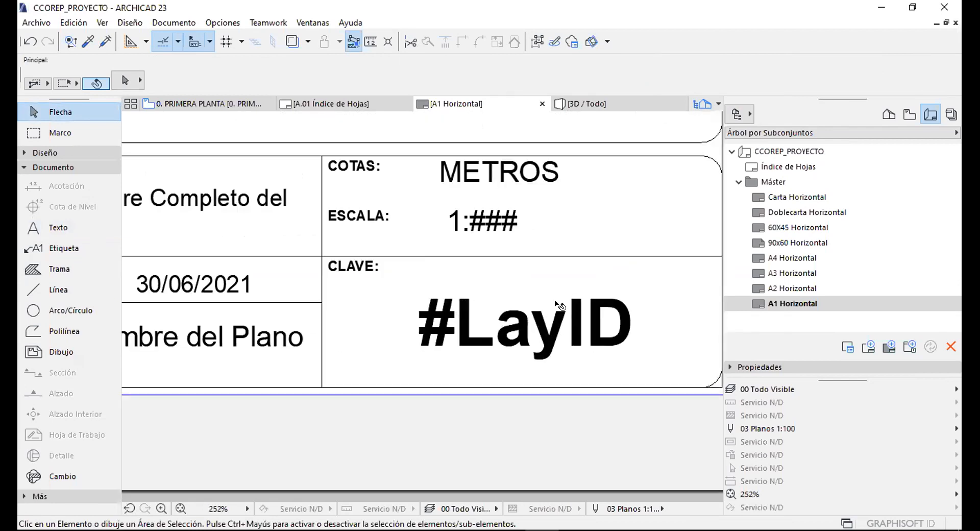
pyautogui.scroll(-4, 560, 306)
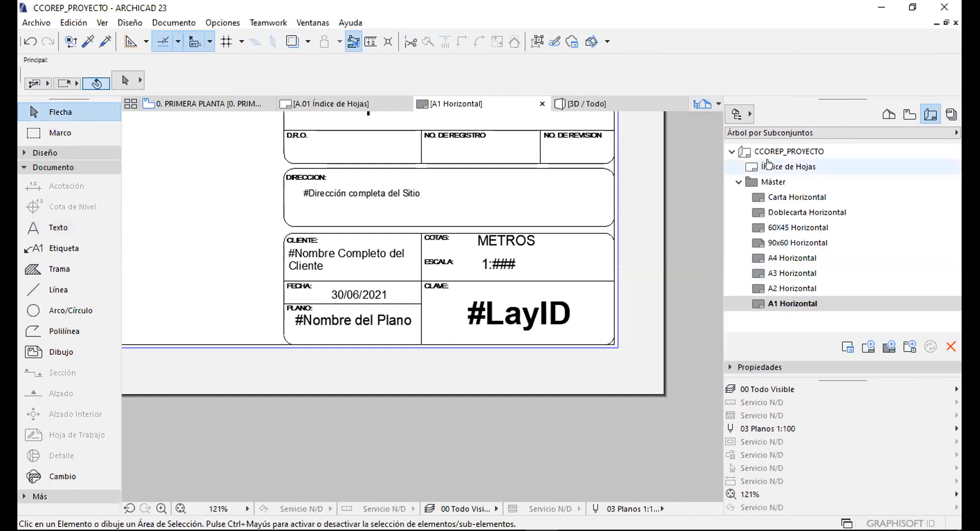
pyautogui.click(769, 164)
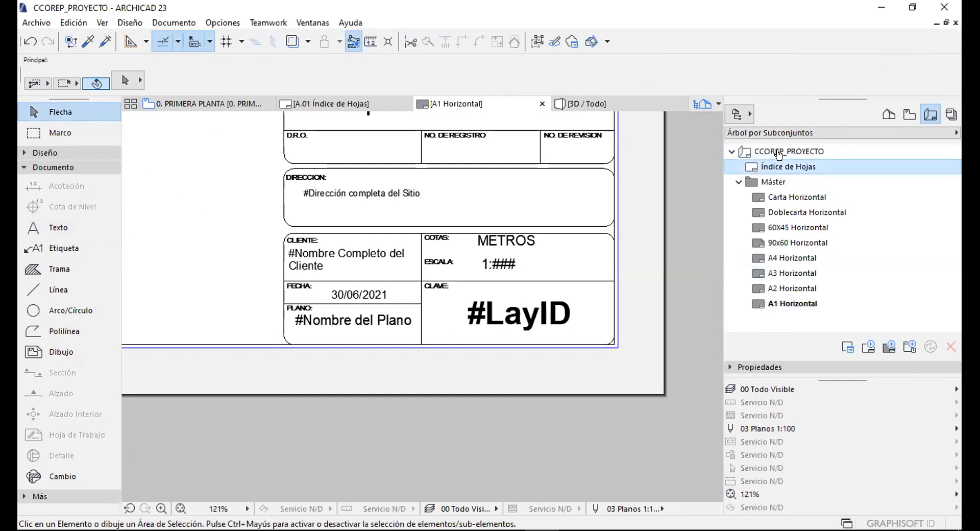
# Pan to the DIRECCION cell of the title block and zoom around it.
pyautogui.scroll(3, 523, 318)
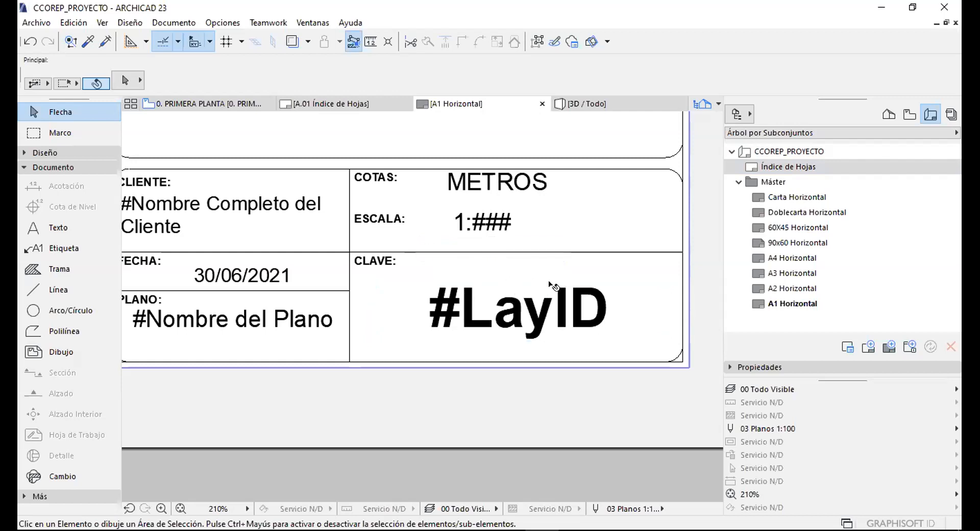
pyautogui.moveTo(435, 223); pyautogui.dragTo(443, 268, button='middle')
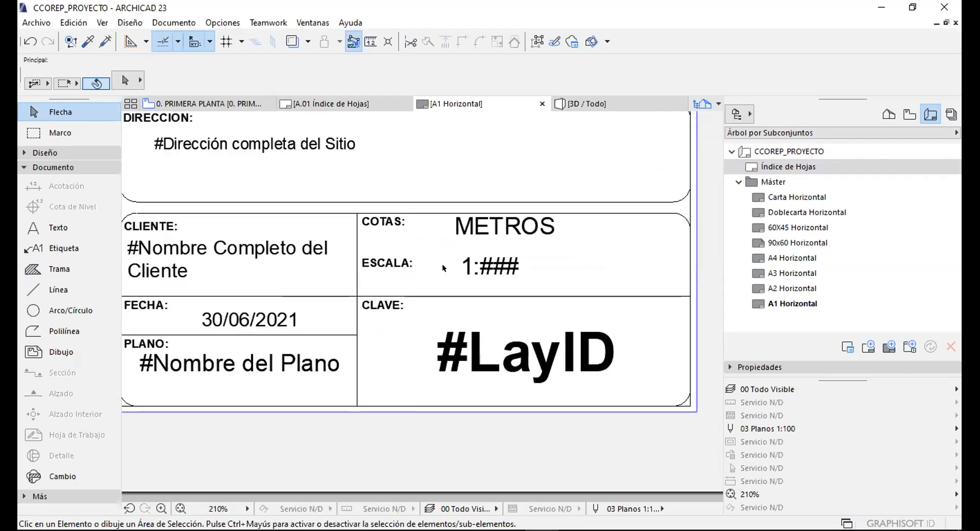
pyautogui.scroll(2, 463, 268)
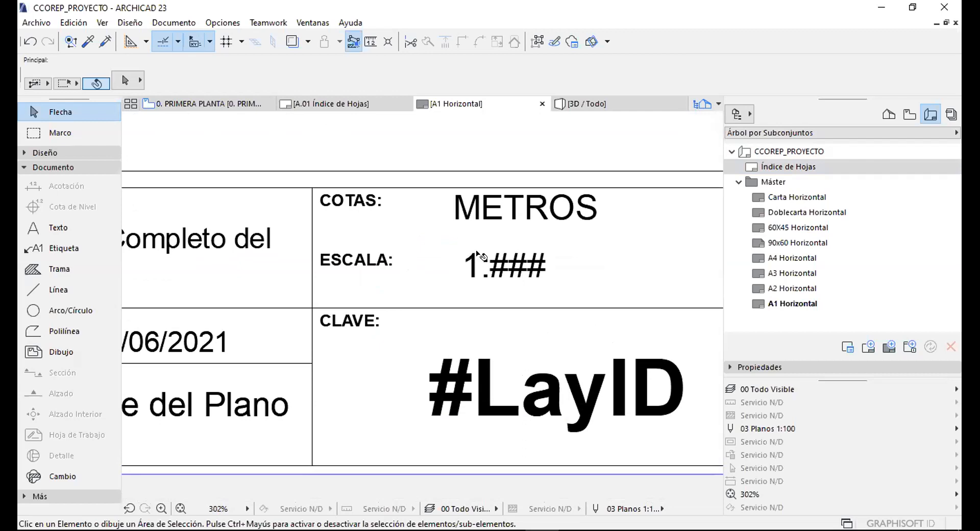
pyautogui.scroll(-4, 521, 275)
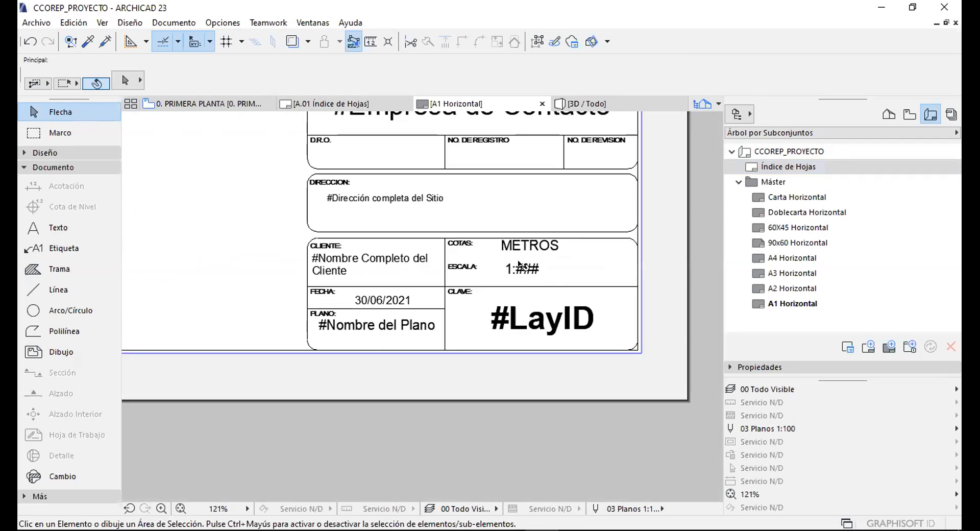
pyautogui.scroll(2, 399, 295)
pyautogui.scroll(3, 399, 295)
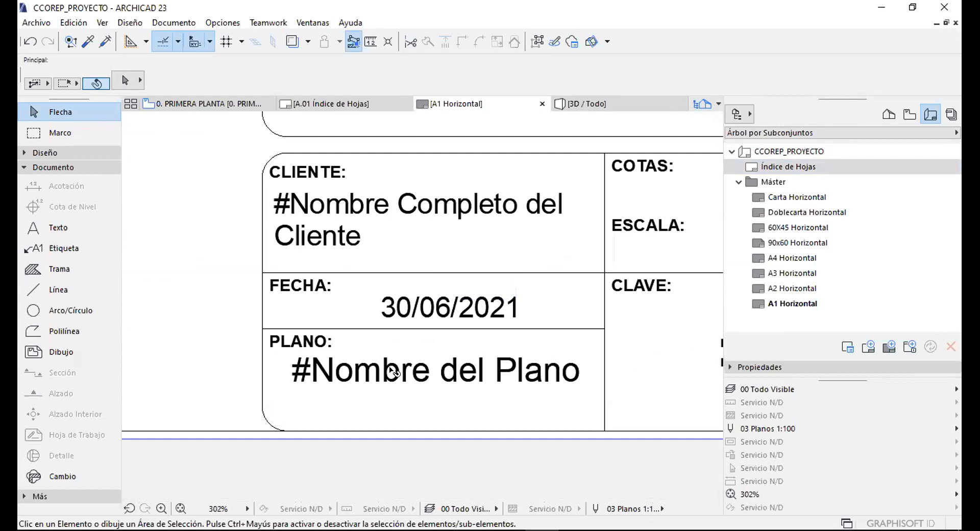
pyautogui.scroll(-5, 406, 348)
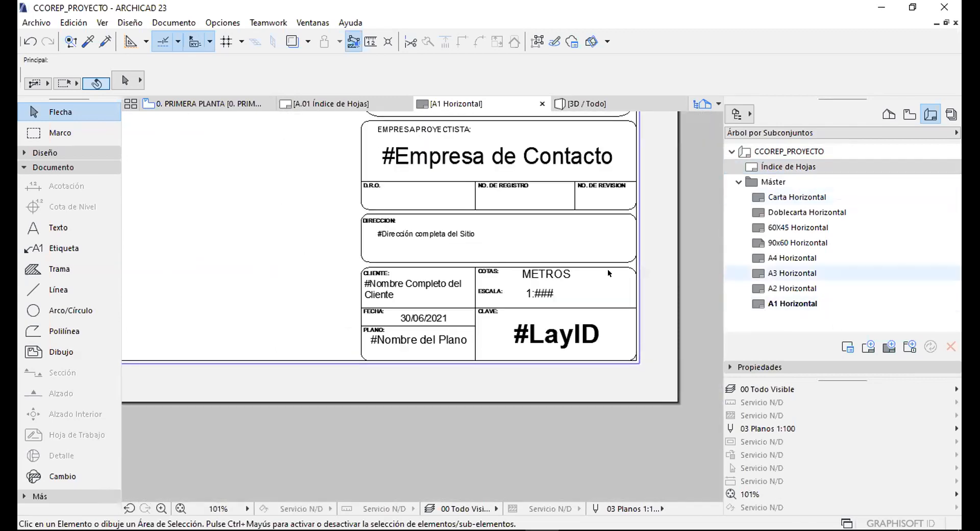
# Inspect the #Nombre Proyecto box and the revision table.
pyautogui.moveTo(484, 241); pyautogui.dragTo(462, 352, button='middle')
pyautogui.scroll(2, 469, 280)
pyautogui.scroll(2, 470, 279)
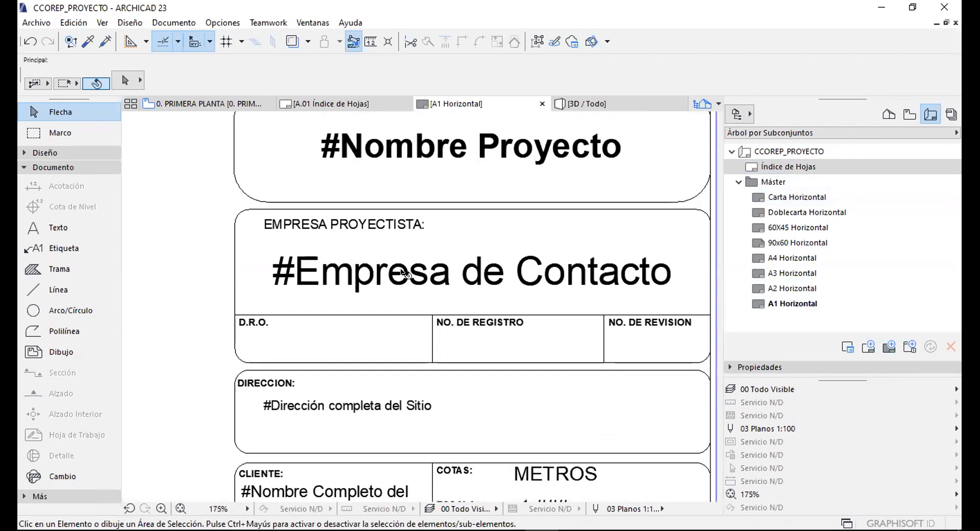
pyautogui.scroll(-3, 465, 284)
pyautogui.moveTo(464, 229); pyautogui.dragTo(460, 316, button='middle')
pyautogui.scroll(2, 451, 297)
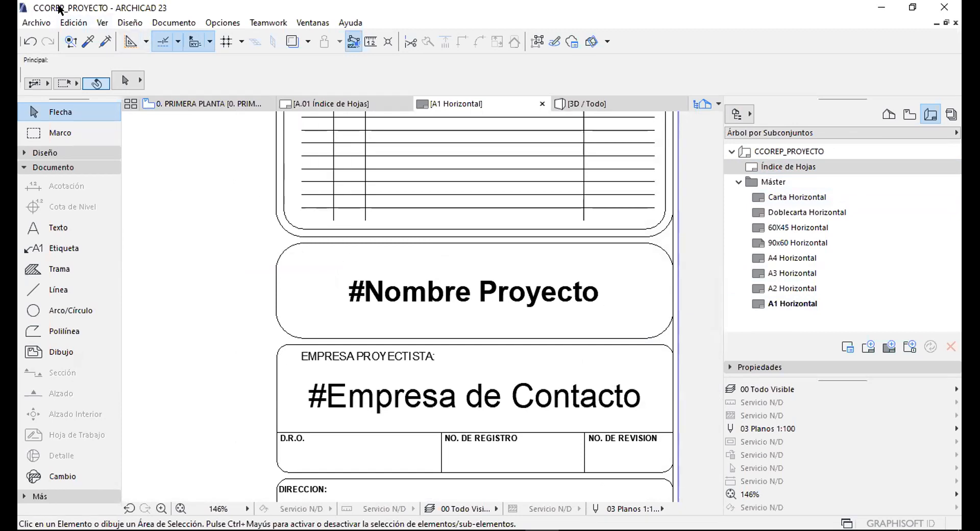
pyautogui.scroll(-4, 444, 225)
pyautogui.scroll(3, 341, 330)
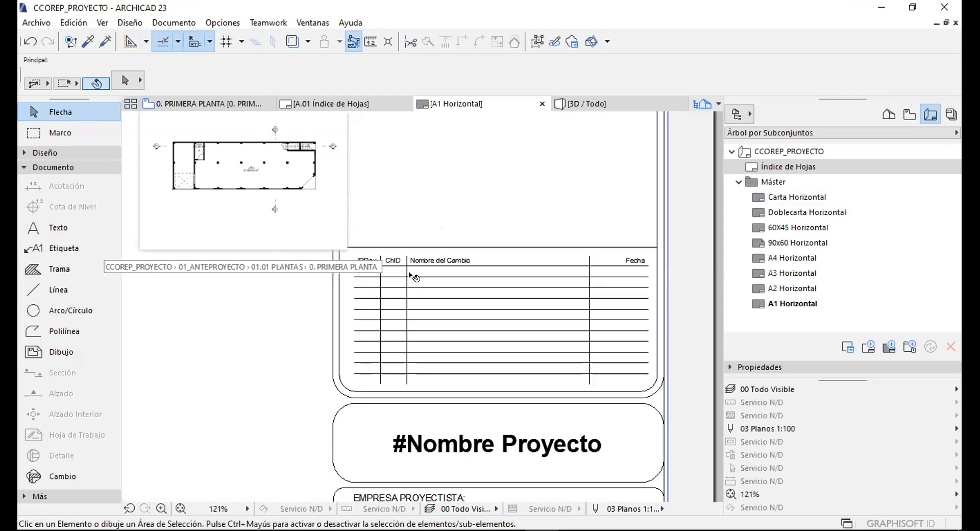
pyautogui.click(379, 264)
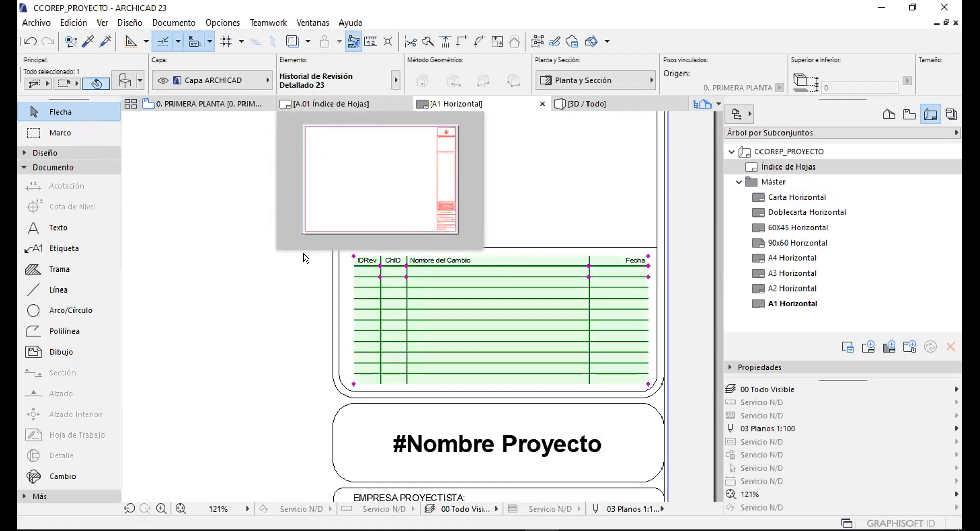
pyautogui.click(283, 288)
pyautogui.scroll(1, 423, 261)
pyautogui.scroll(-5, 433, 321)
pyautogui.scroll(2, 451, 370)
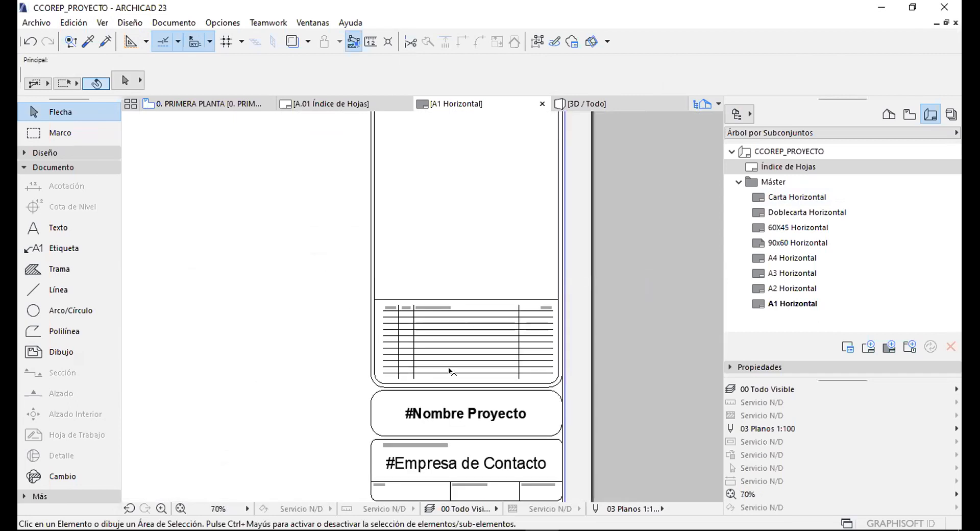
pyautogui.scroll(2, 454, 347)
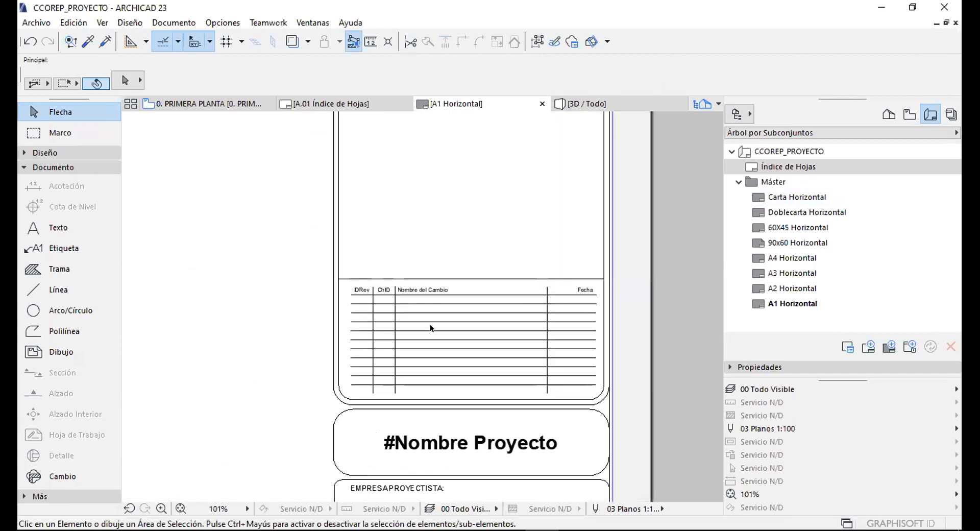
pyautogui.scroll(-3, 431, 360)
pyautogui.moveTo(442, 189); pyautogui.dragTo(460, 237, button='middle')
pyautogui.scroll(4, 454, 219)
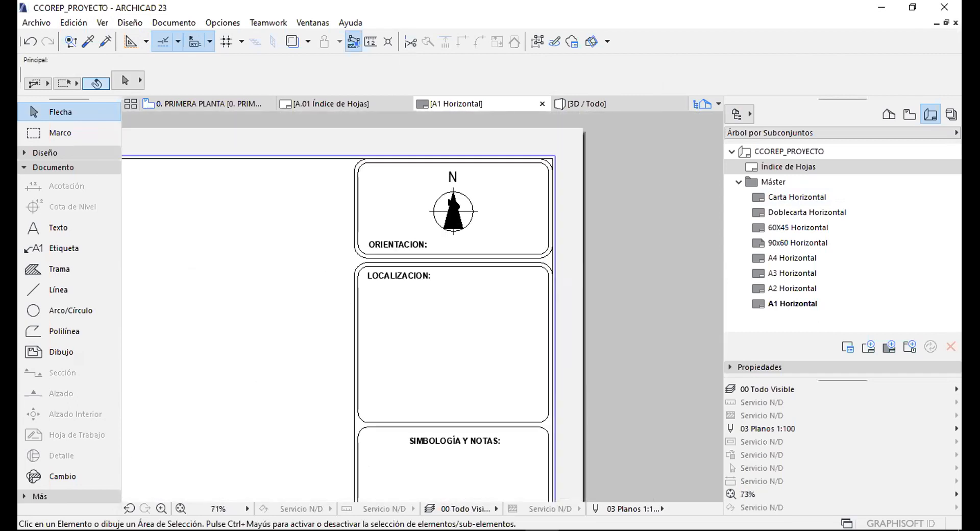
pyautogui.click(453, 215)
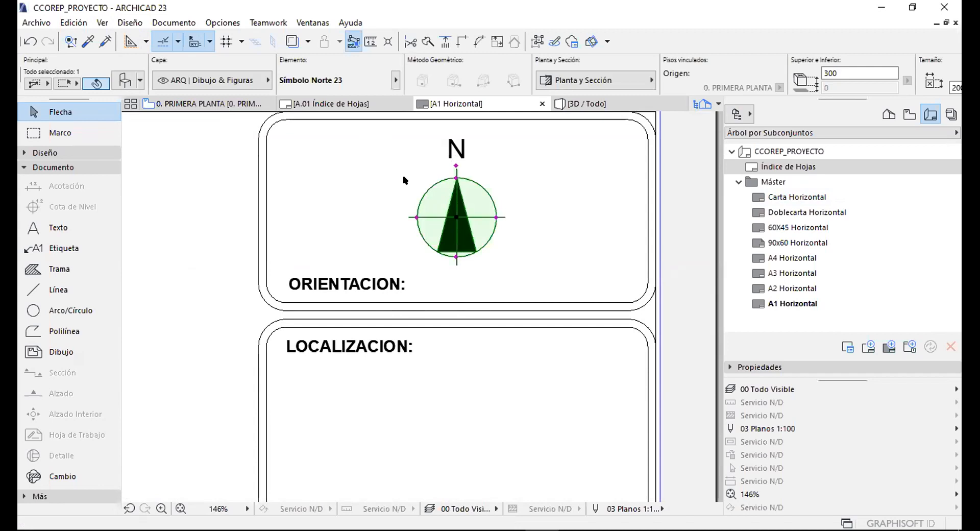
pyautogui.scroll(-5, 530, 168)
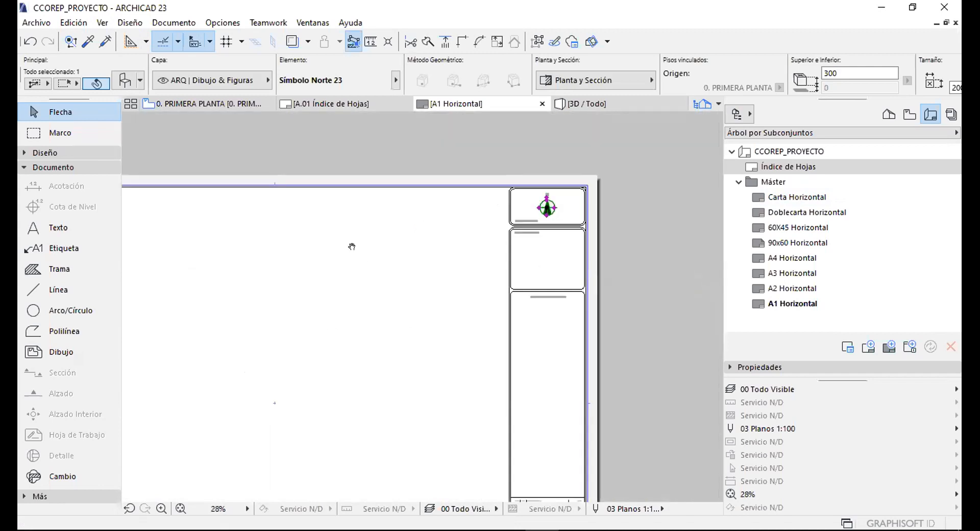
pyautogui.scroll(5, 531, 221)
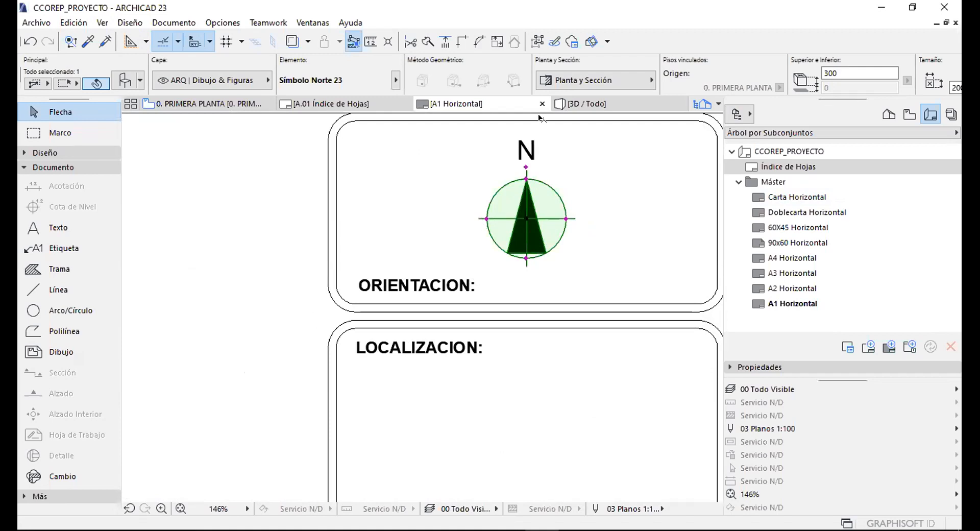
pyautogui.scroll(-5, 460, 216)
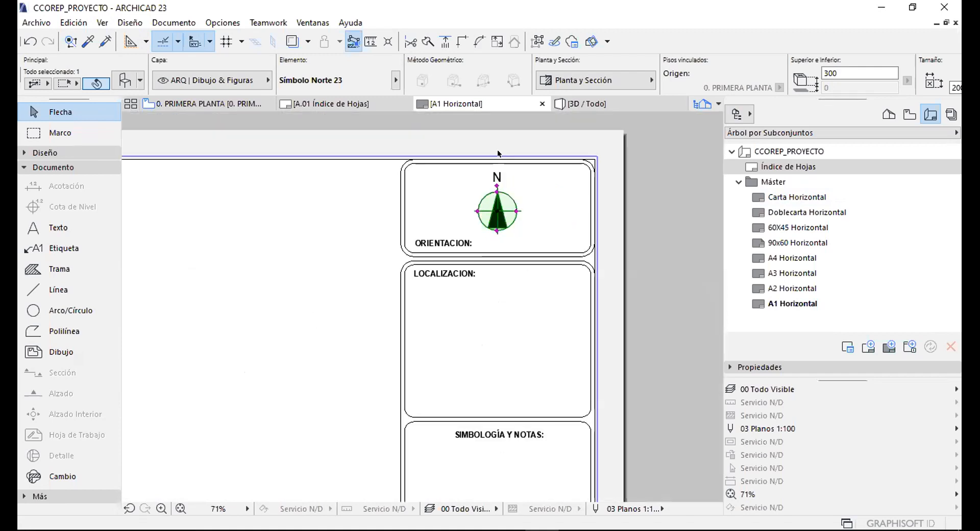
pyautogui.click(386, 223)
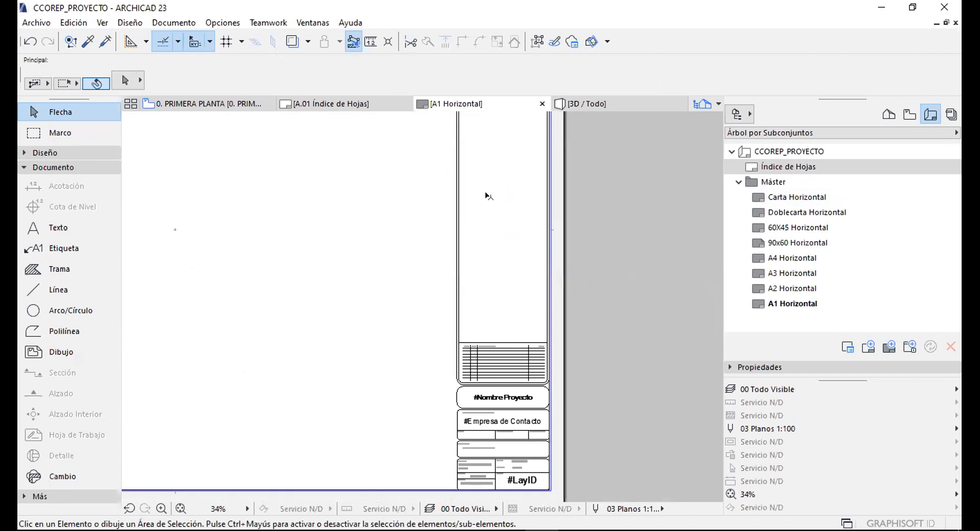
pyautogui.scroll(4, 513, 305)
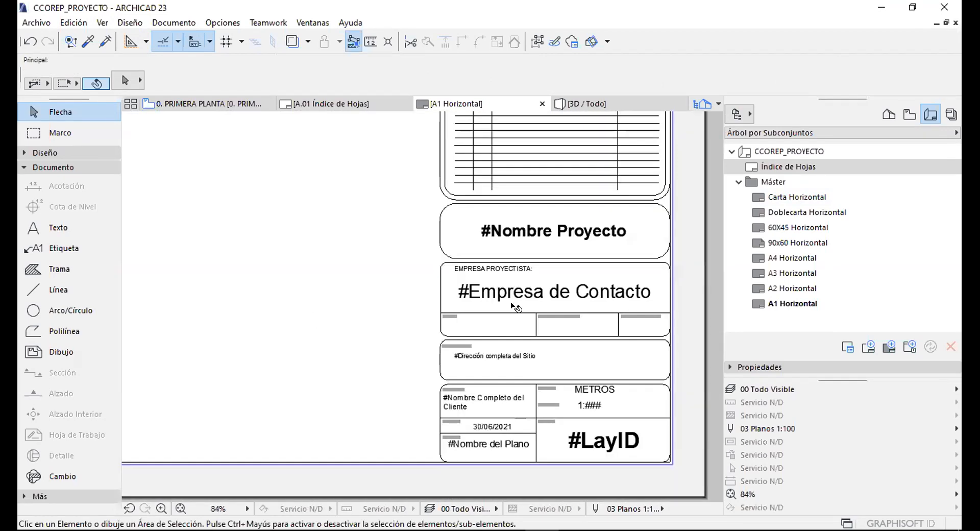
# Open Info Proyecto from Archivo > Info.
pyautogui.click(738, 114)
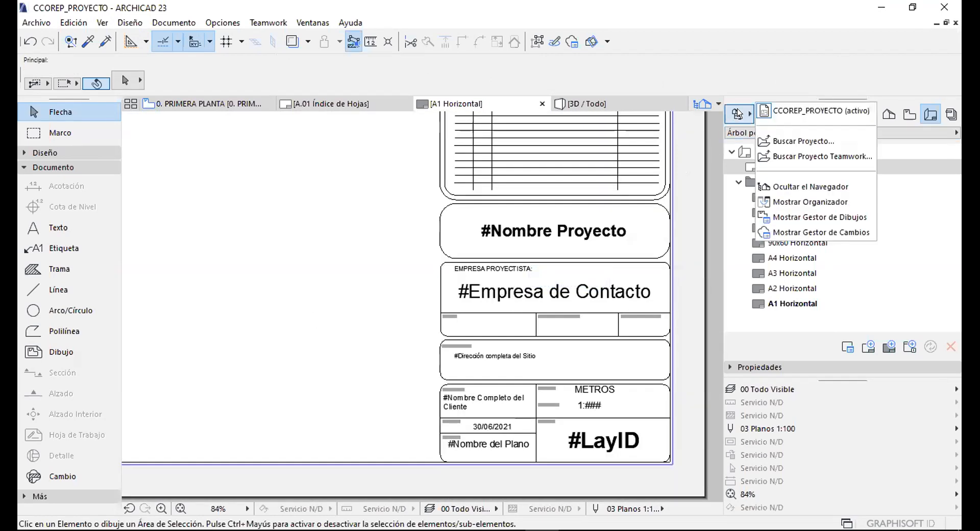
pyautogui.click(353, 204)
pyautogui.click(29, 23)
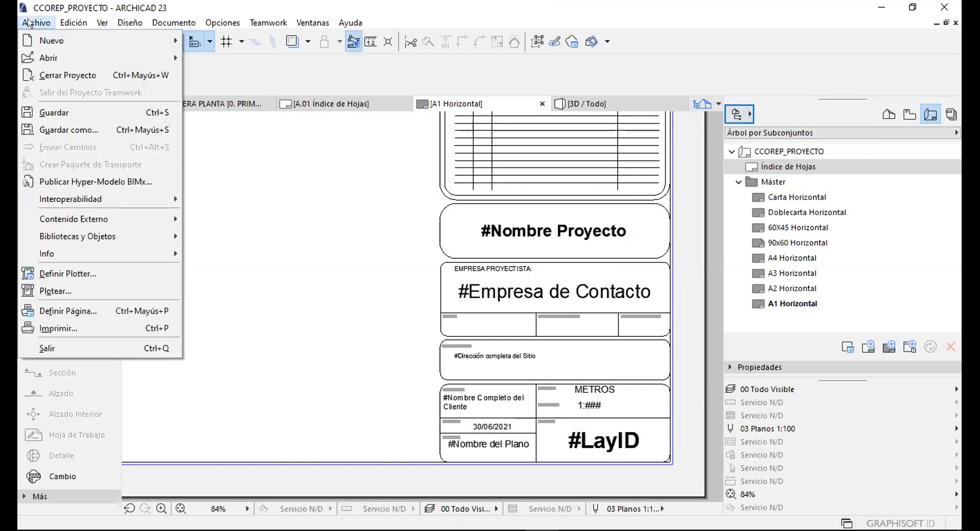
pyautogui.moveTo(65, 254)
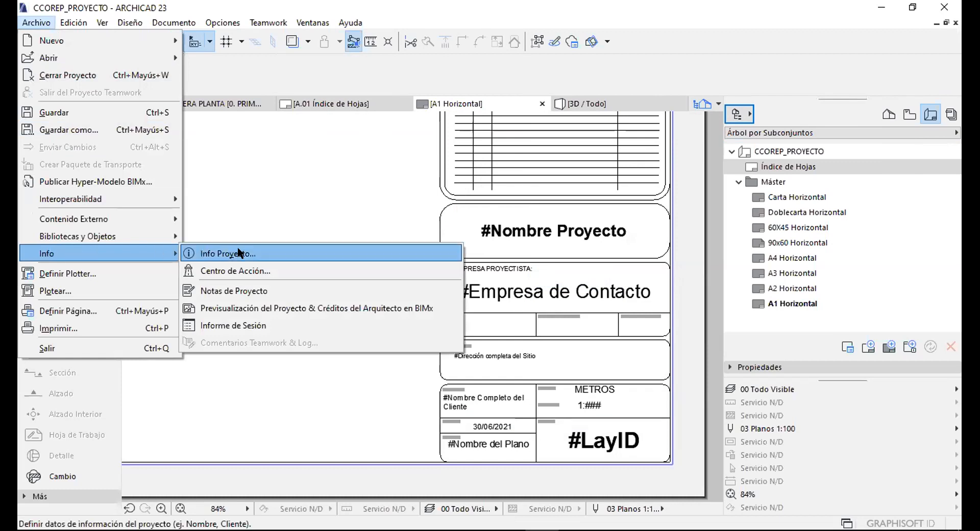
pyautogui.click(219, 253)
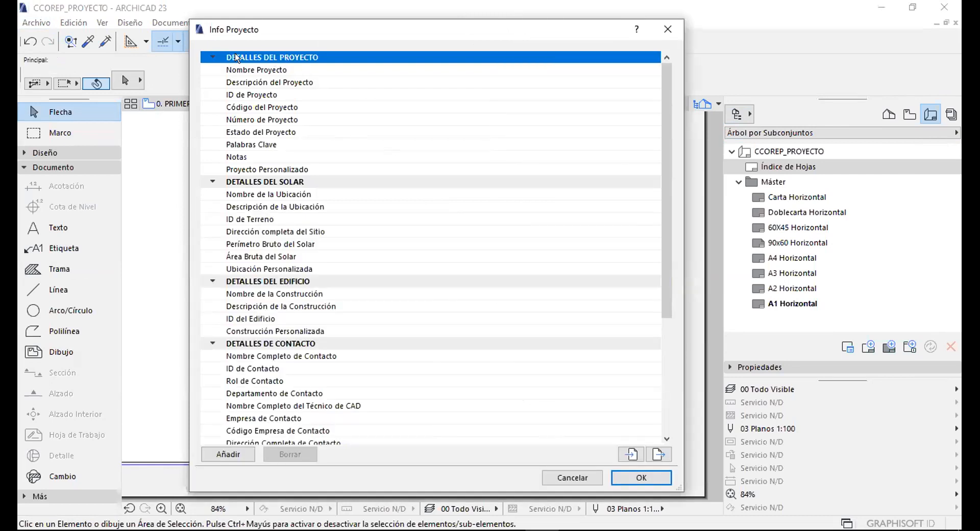
# Collapse all sections and set Nombre Proyecto to 'CURSO BASICO ARCHICAD 23'.
pyautogui.click(212, 57)
pyautogui.click(212, 69)
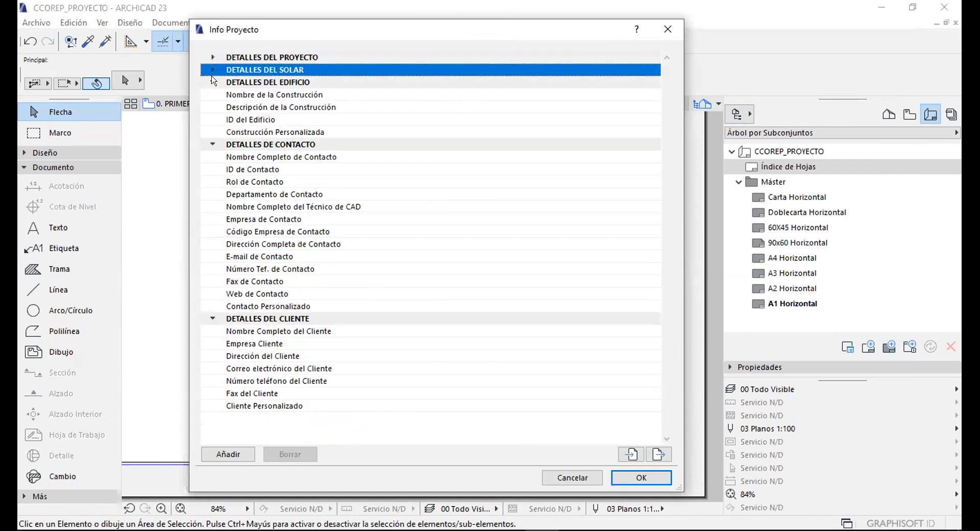
pyautogui.click(212, 82)
pyautogui.click(213, 95)
pyautogui.click(216, 106)
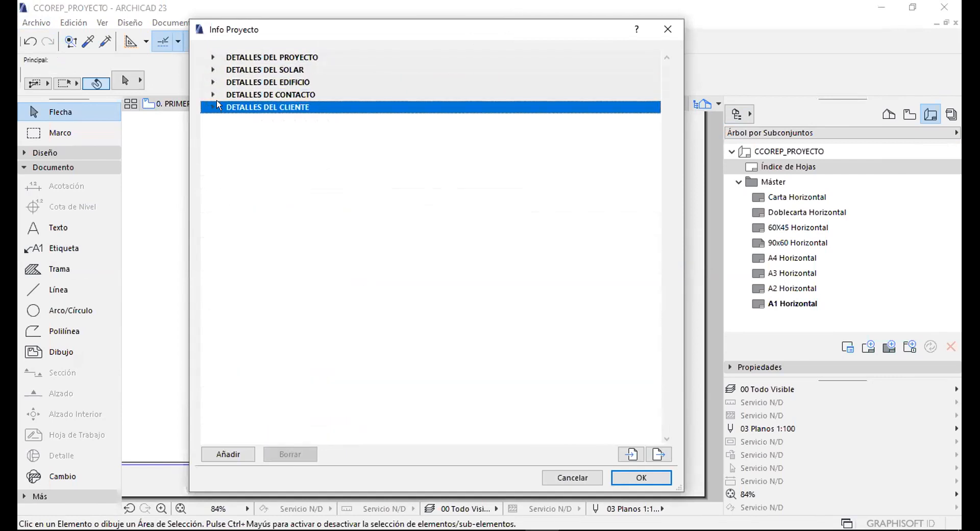
pyautogui.click(212, 57)
pyautogui.click(361, 70)
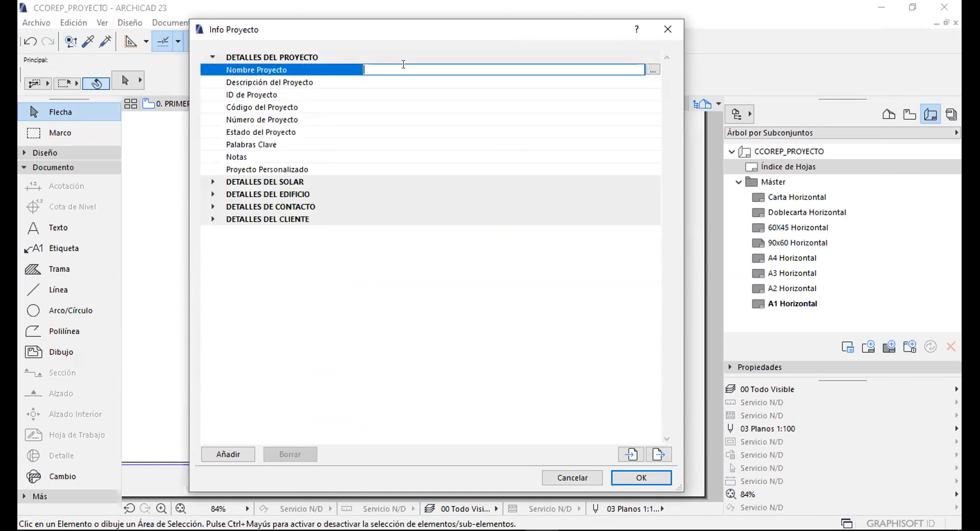
pyautogui.write('CURSO BASICO ARCHICAD 23')
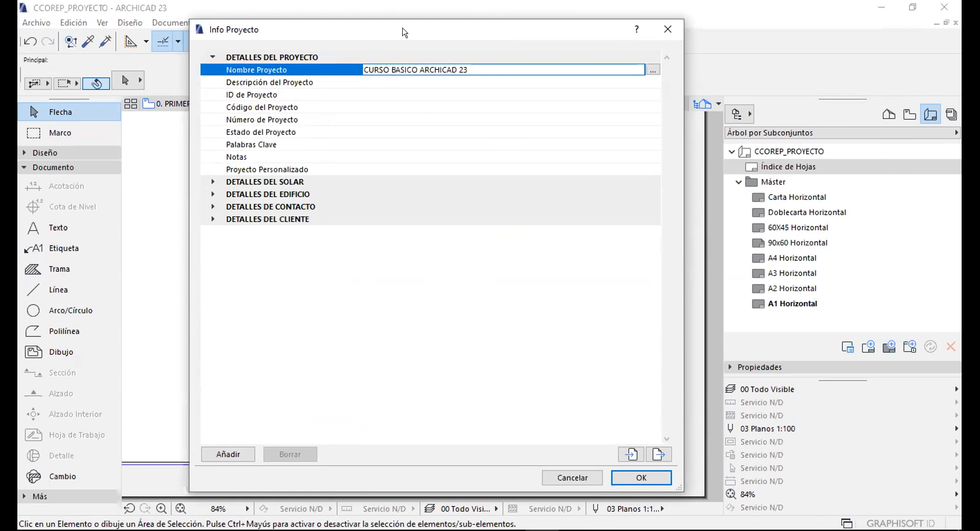
pyautogui.click(213, 57)
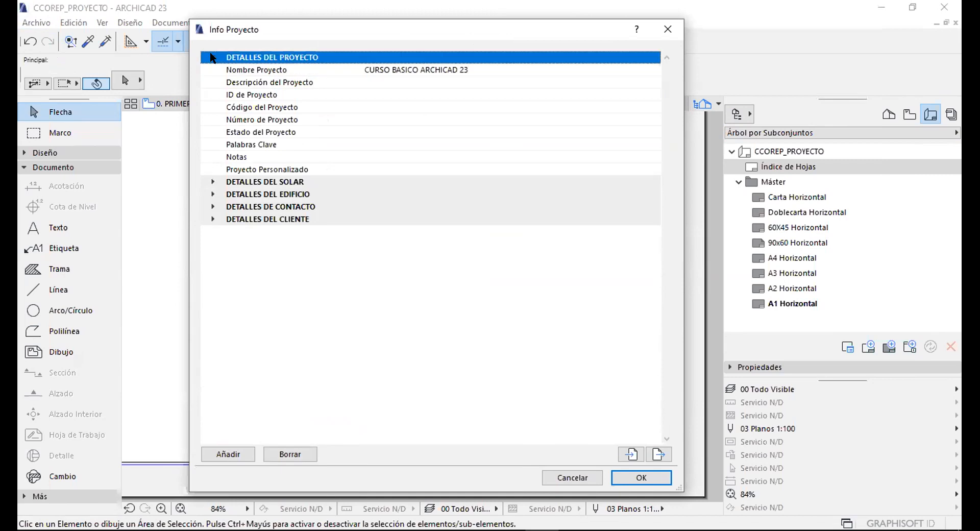
pyautogui.click(261, 70)
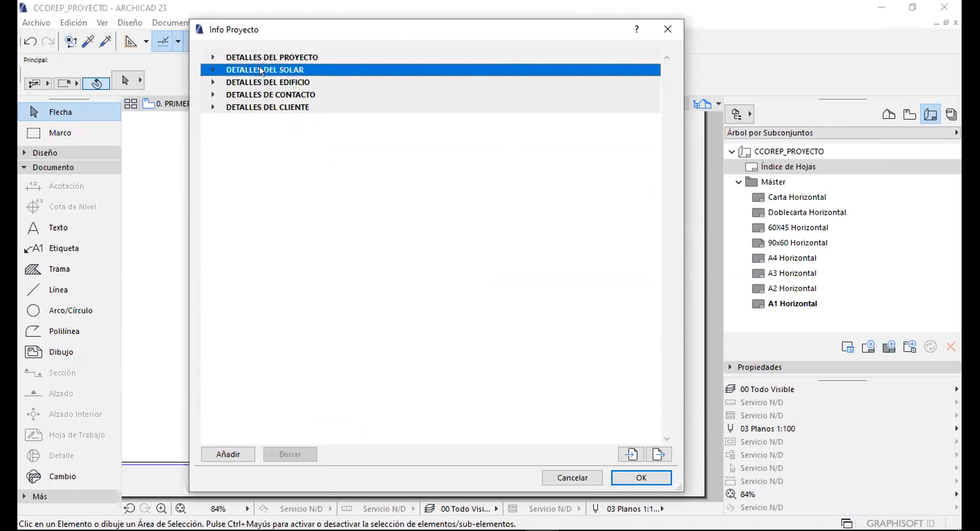
# Look over the site location fields and the building details section.
pyautogui.click(214, 70)
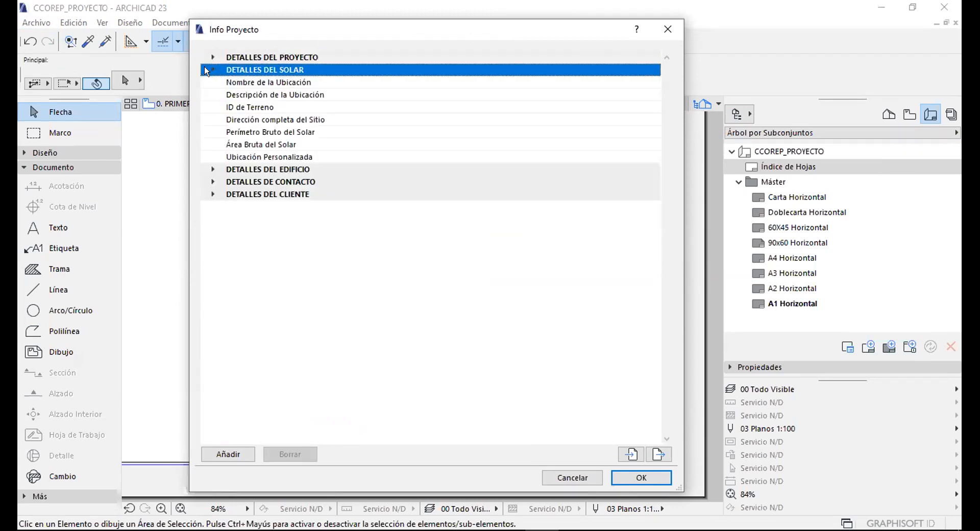
pyautogui.click(420, 82)
pyautogui.click(396, 94)
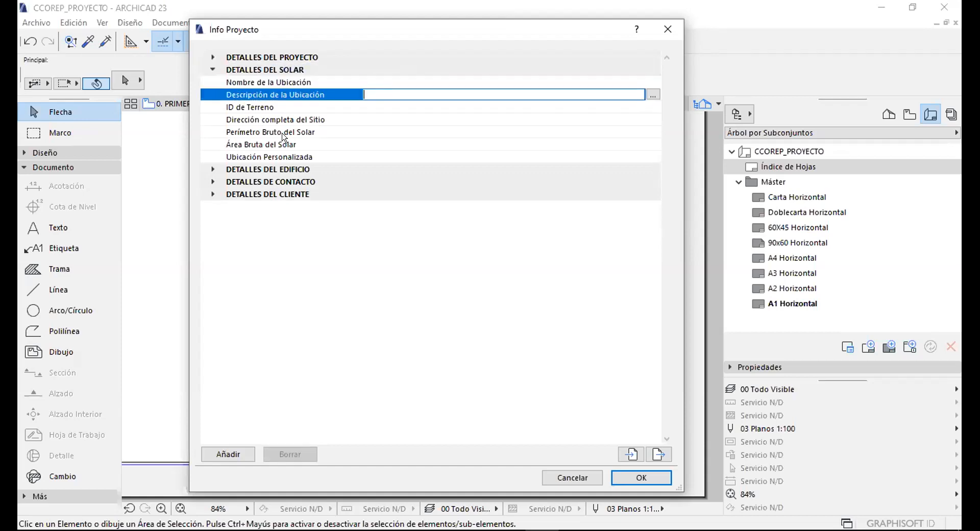
pyautogui.click(212, 70)
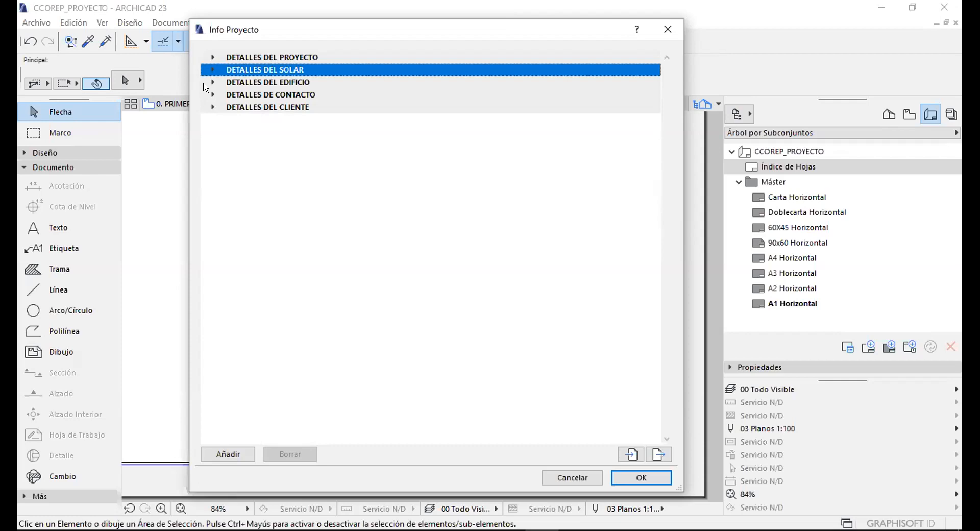
pyautogui.click(212, 82)
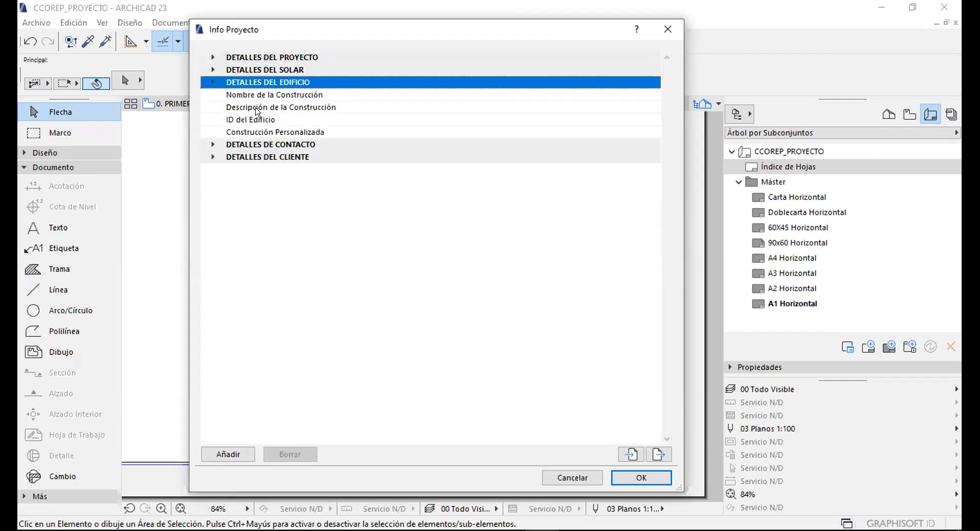
pyautogui.click(213, 83)
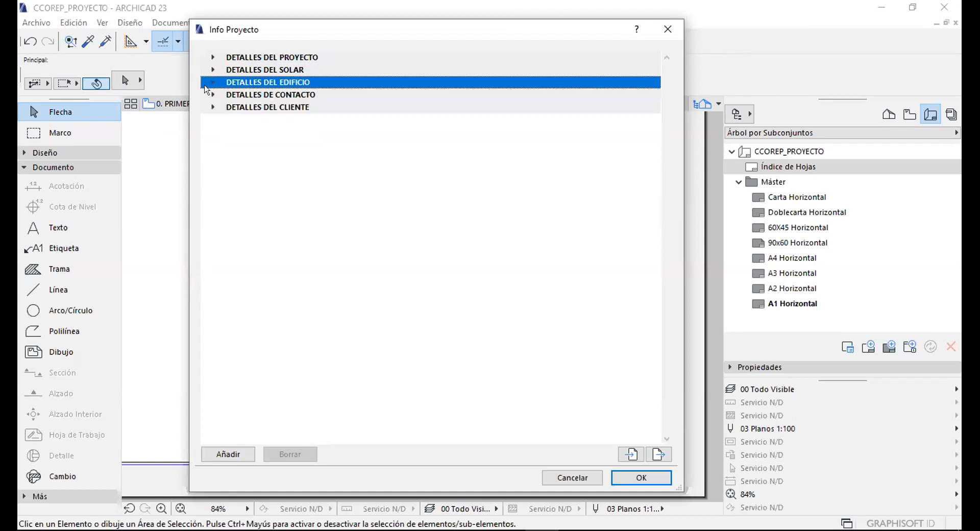
# Expand DETALLES DE CONTACTO and select the Nombre Completo de Contacto field.
pyautogui.click(217, 96)
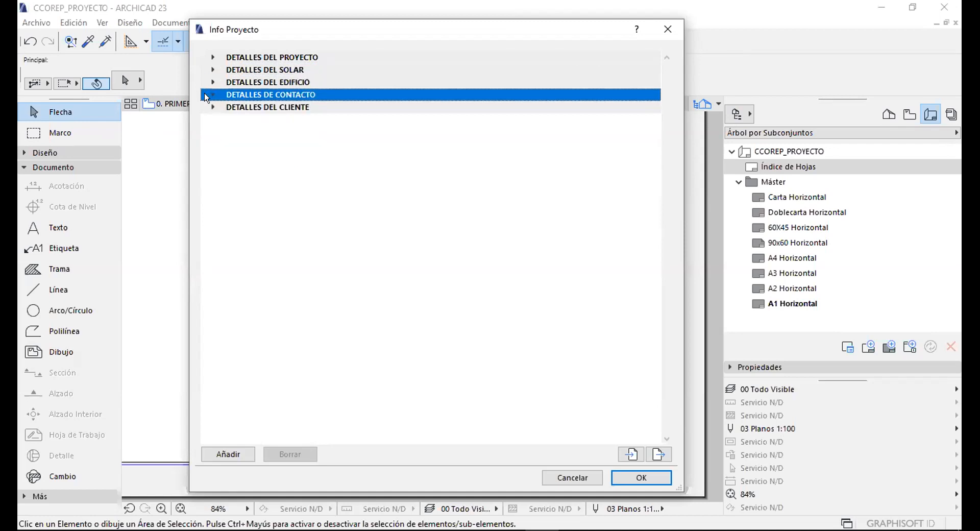
pyautogui.click(207, 95)
pyautogui.click(426, 108)
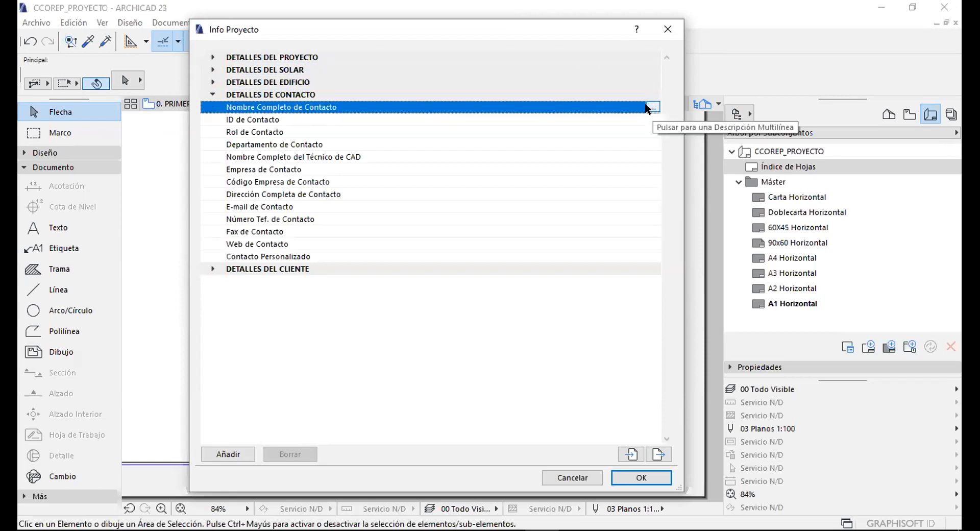
# Enter the contact's first name in Nombre and surname in Apellido, and confirm.
pyautogui.click(653, 106)
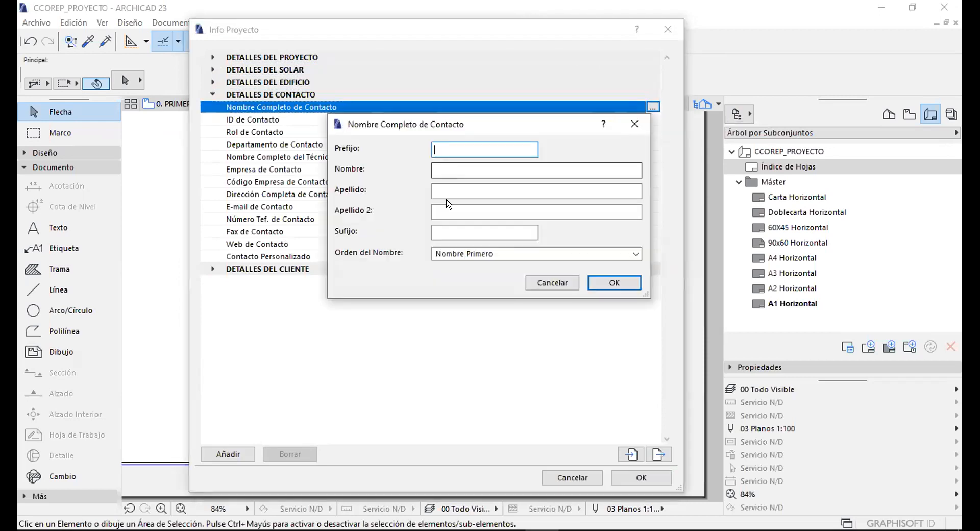
pyautogui.click(552, 282)
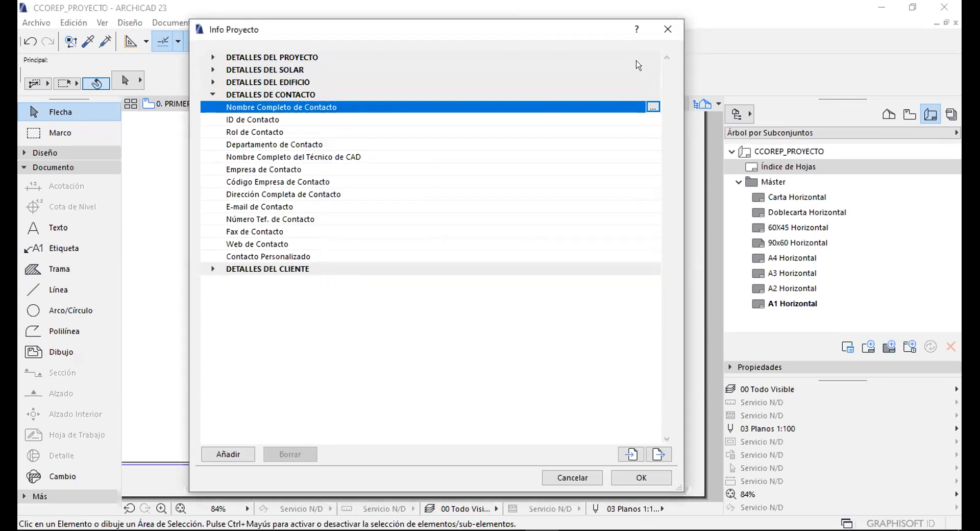
pyautogui.click(652, 107)
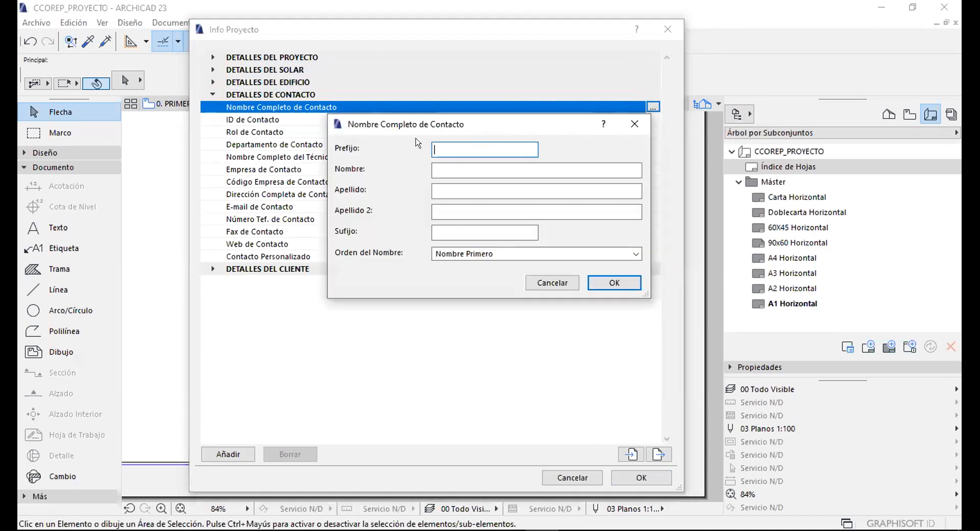
pyautogui.click(440, 169)
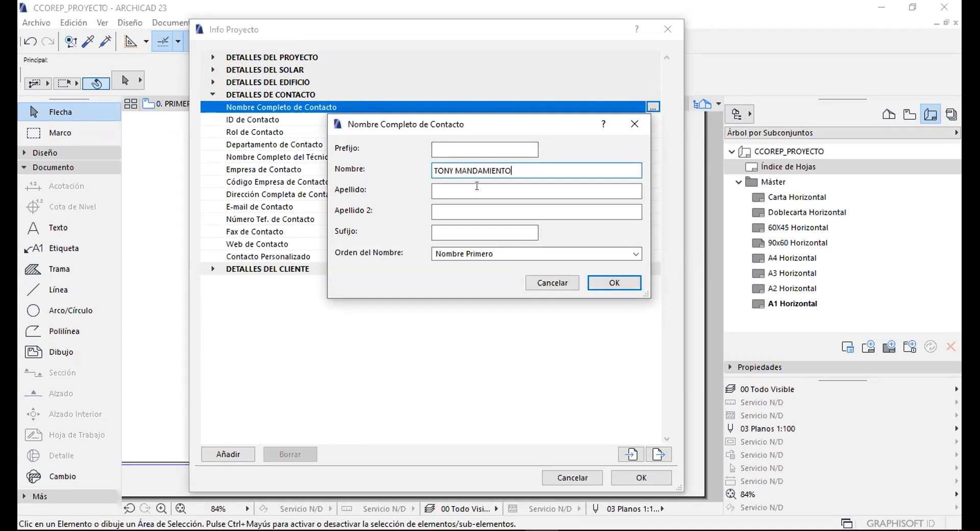
pyautogui.moveTo(510, 171); pyautogui.dragTo(457, 183)
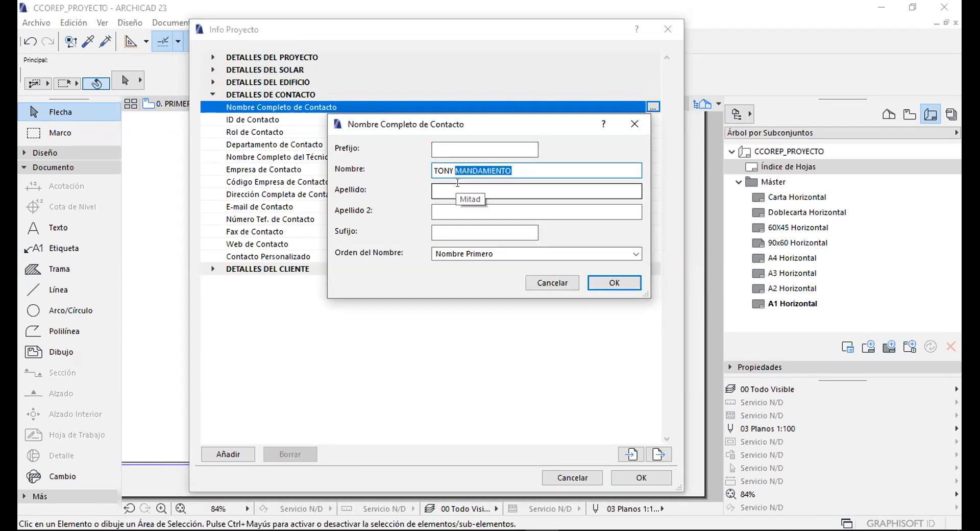
pyautogui.hotkey('ctrl', 'x')
pyautogui.click(457, 190)
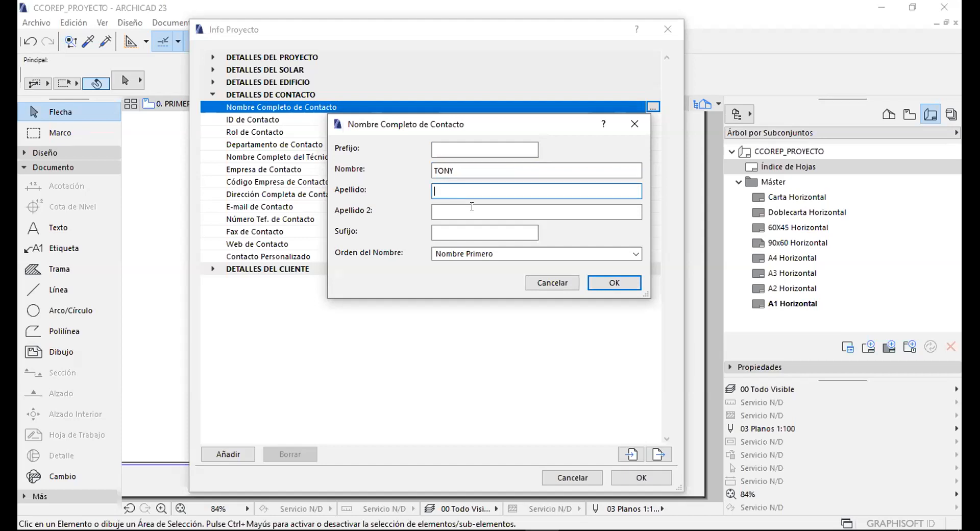
pyautogui.hotkey('ctrl', 'v')
pyautogui.click(614, 283)
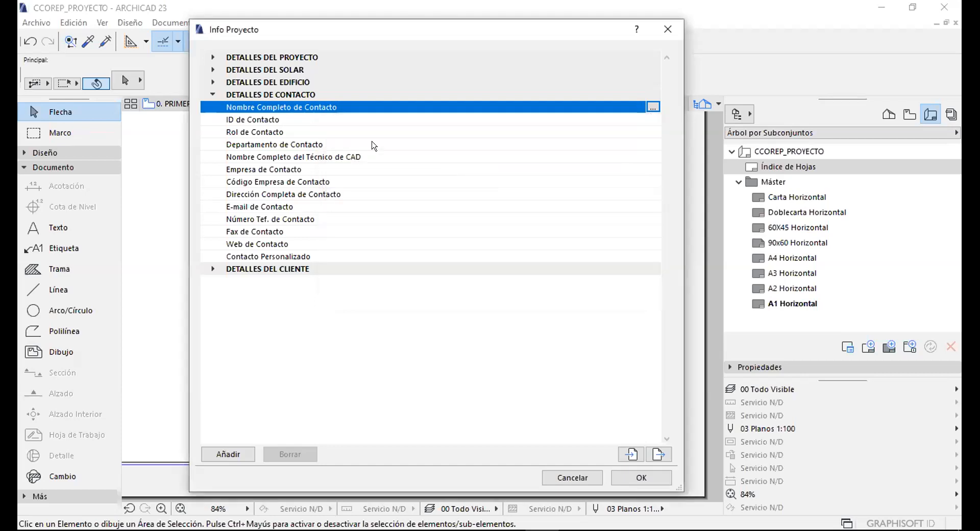
pyautogui.click(282, 170)
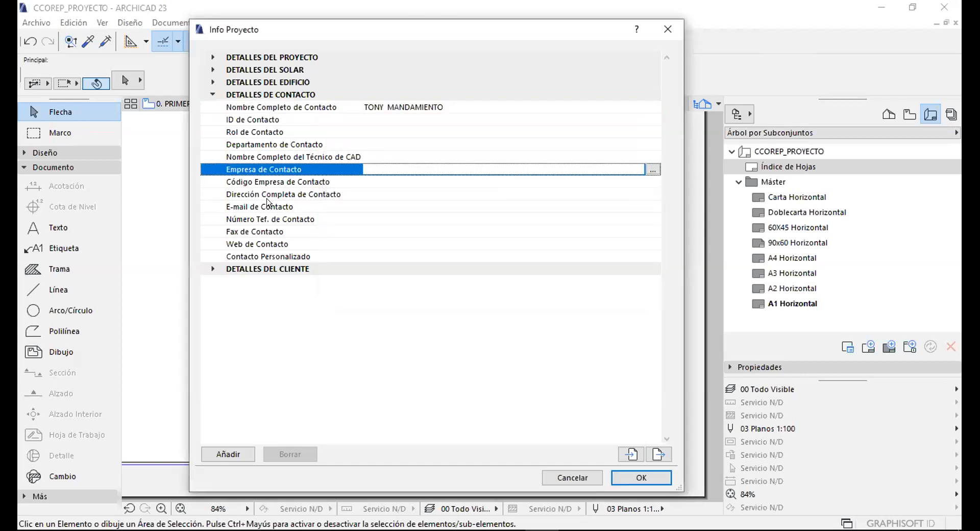
# Under DETALLES DEL CLIENTE, enter CCOEP as Nombre Completo del Cliente.
pyautogui.click(239, 269)
pyautogui.click(208, 269)
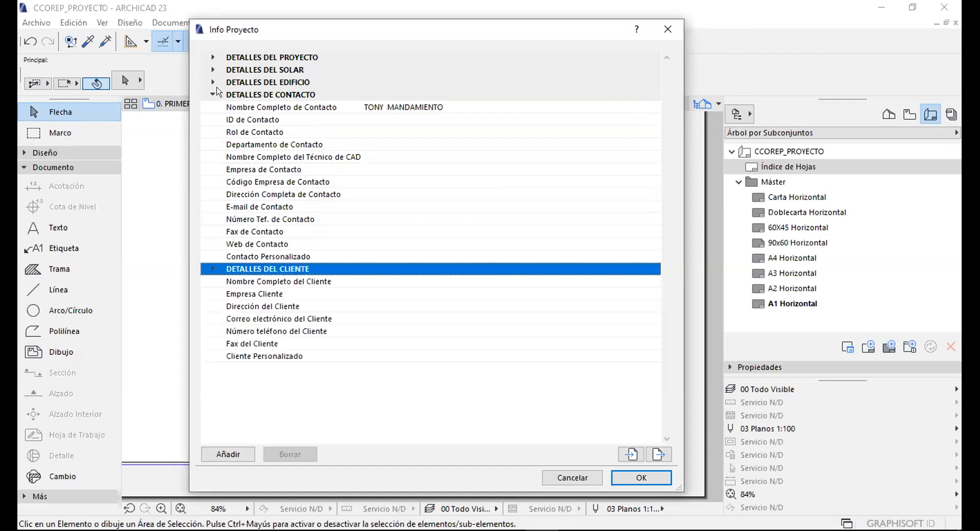
pyautogui.click(212, 94)
pyautogui.click(382, 117)
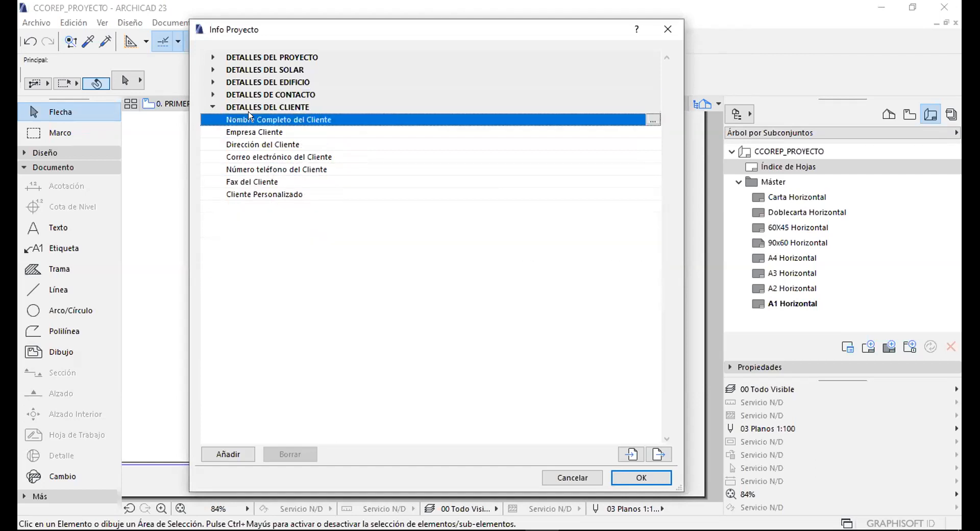
pyautogui.click(653, 120)
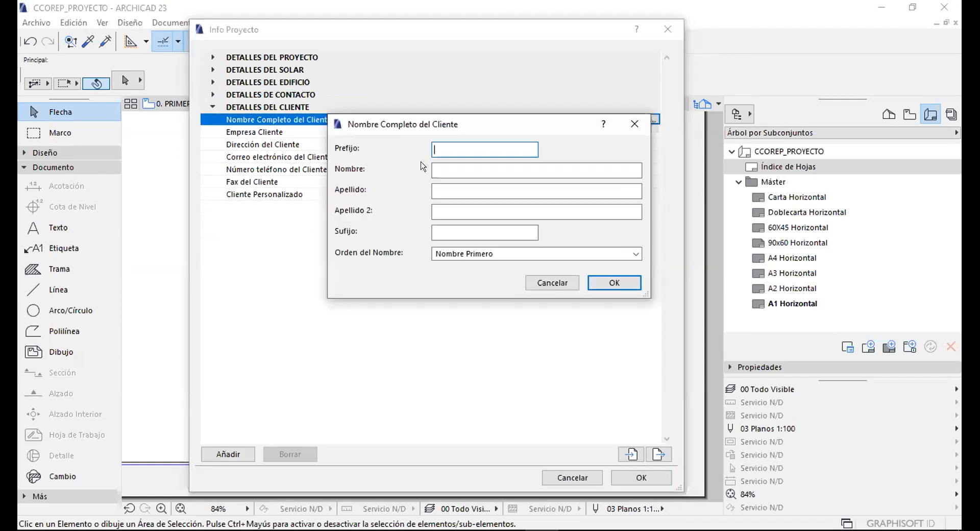
pyautogui.click(435, 170)
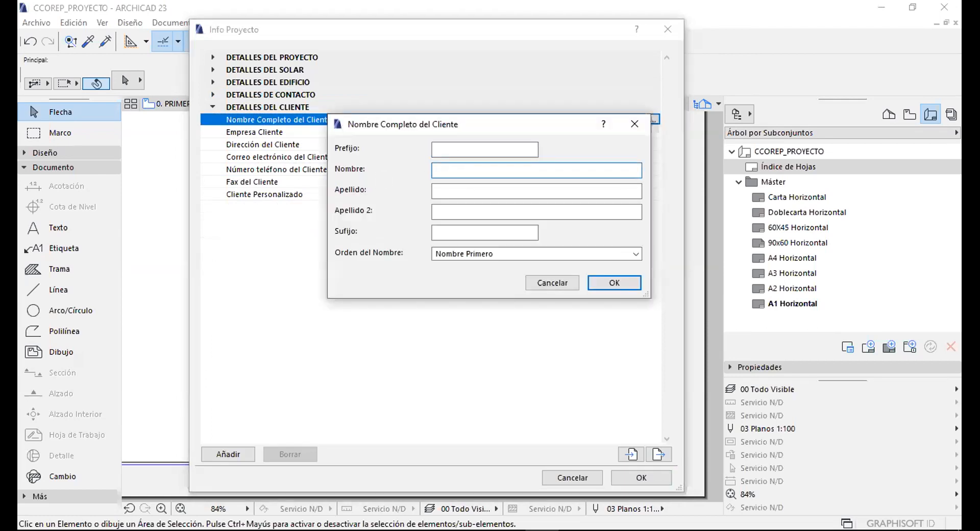
pyautogui.write('COEP')
pyautogui.click(607, 282)
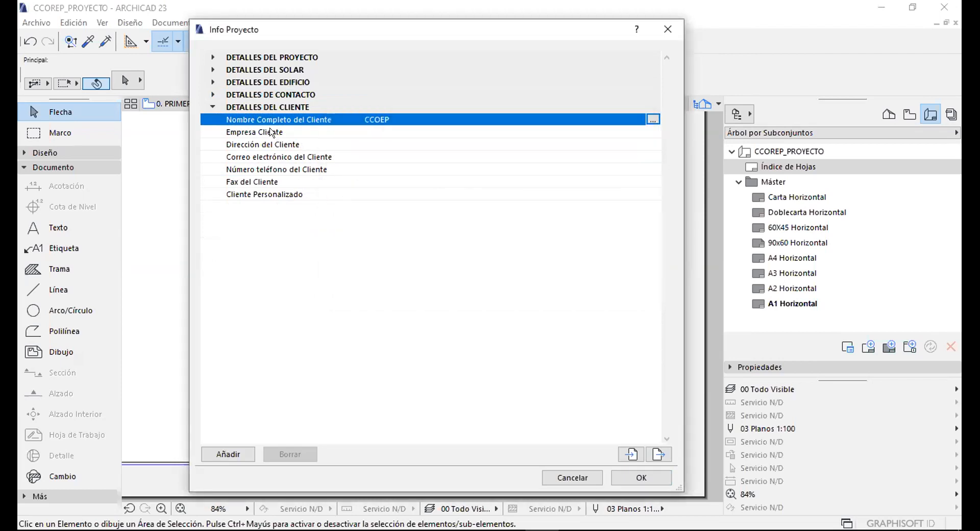
# Confirm the client name, check the address, e-mail and phone fields, then collapse the section.
pyautogui.click(271, 131)
pyautogui.click(272, 144)
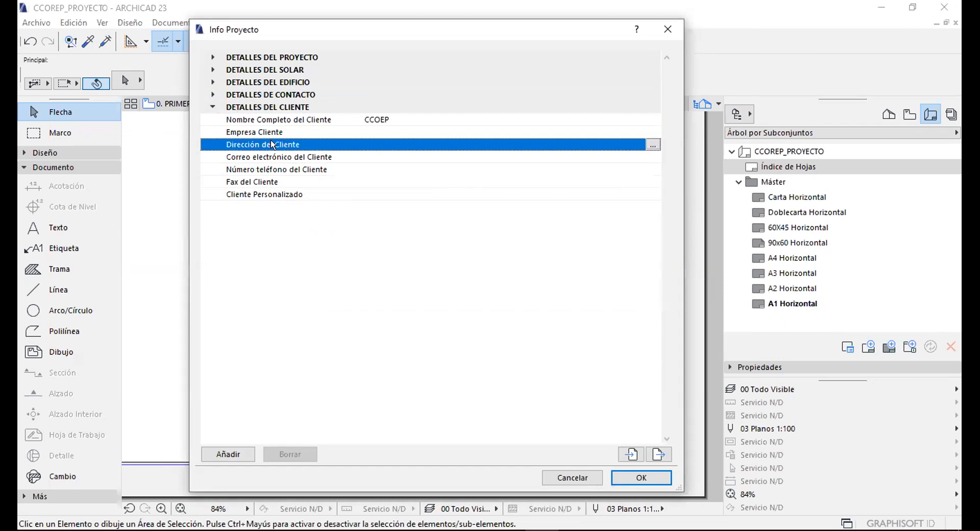
pyautogui.click(279, 157)
pyautogui.click(286, 169)
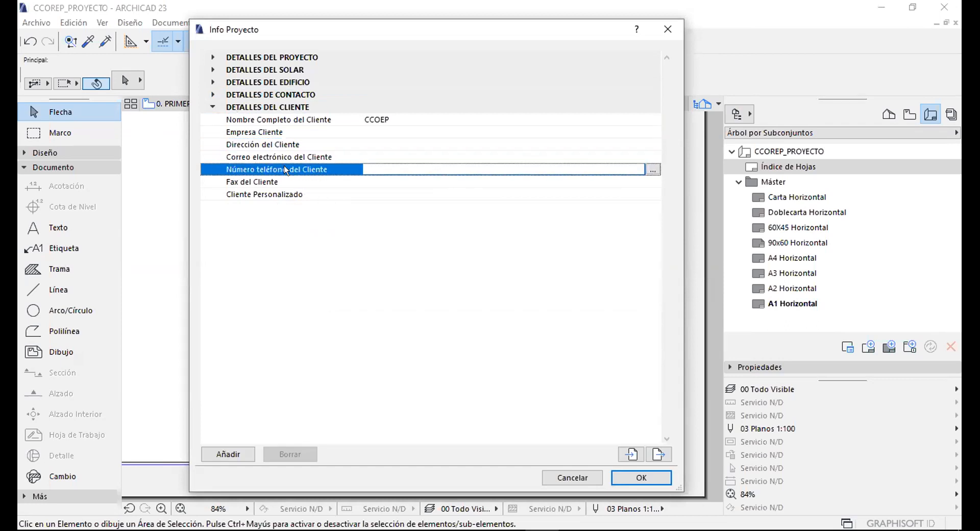
pyautogui.click(218, 106)
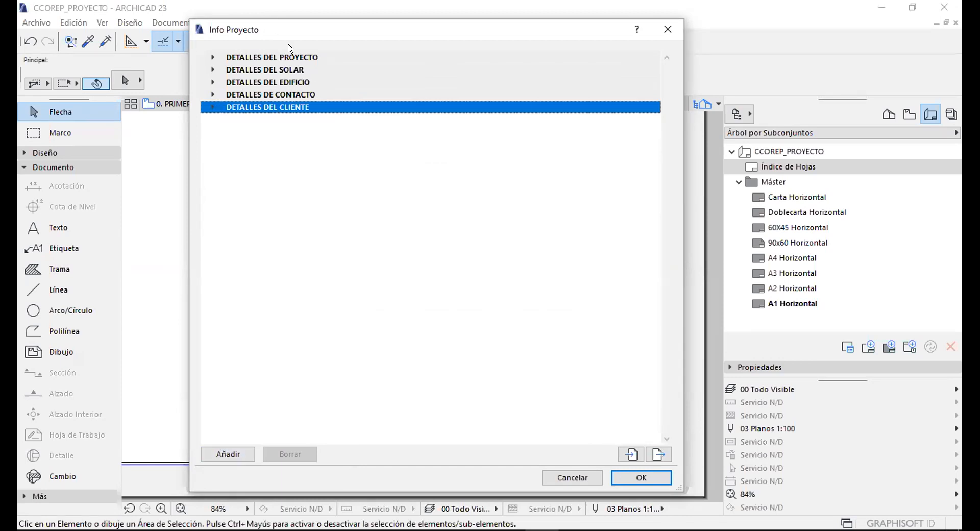
# Add a custom client field NUM_SESSION with value SESION 04, then close Info Proyecto with OK.
pyautogui.click(228, 454)
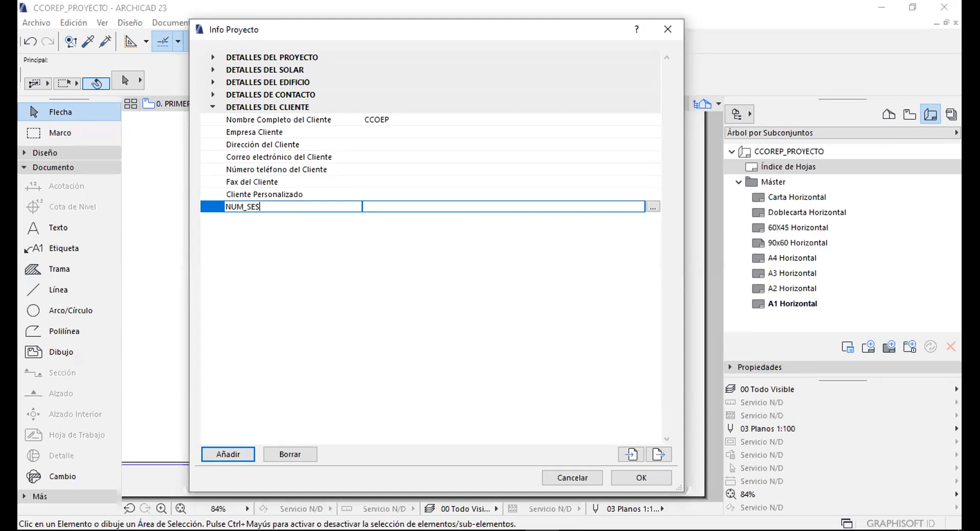
pyautogui.press('Return')
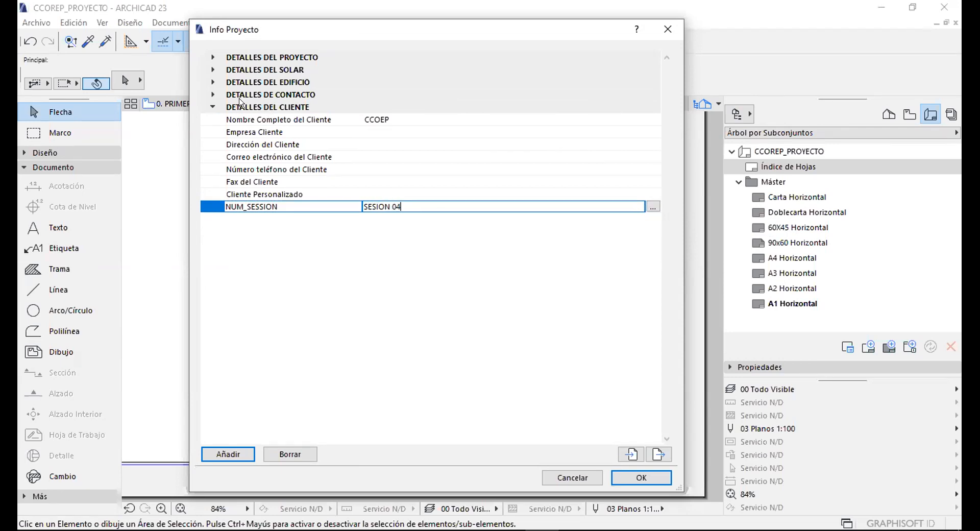
pyautogui.click(207, 106)
pyautogui.click(278, 194)
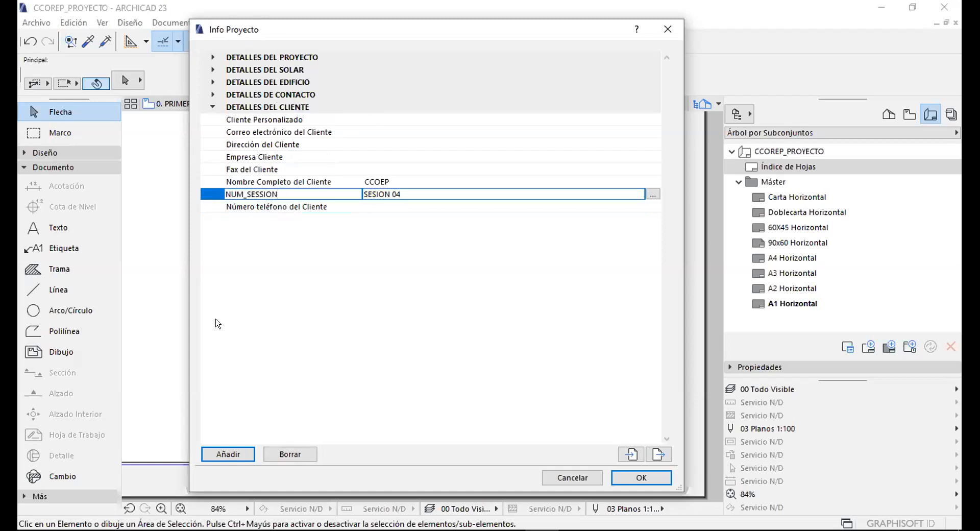
pyautogui.click(642, 478)
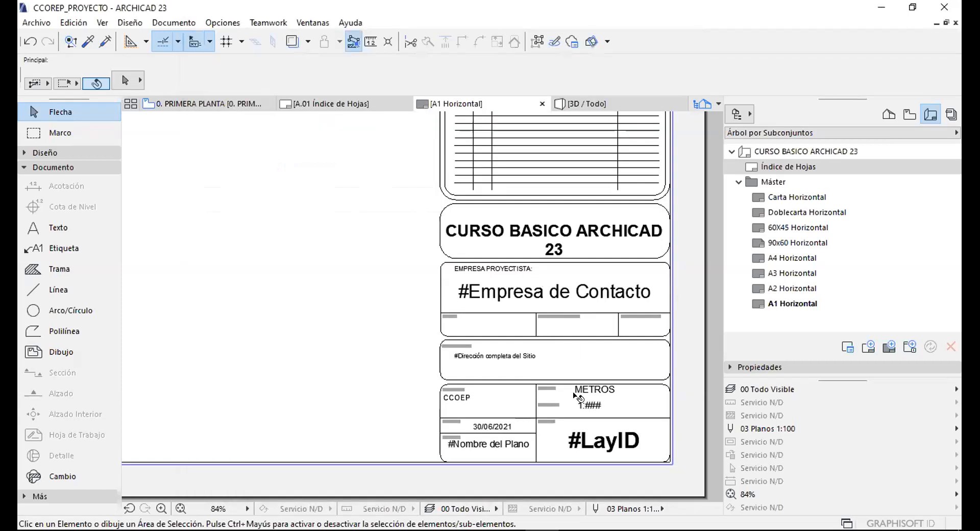
# Pan and zoom to the title block's CURSO BASICO ARCHICAD 23 heading.
pyautogui.moveTo(551, 223); pyautogui.dragTo(509, 181, button='middle')
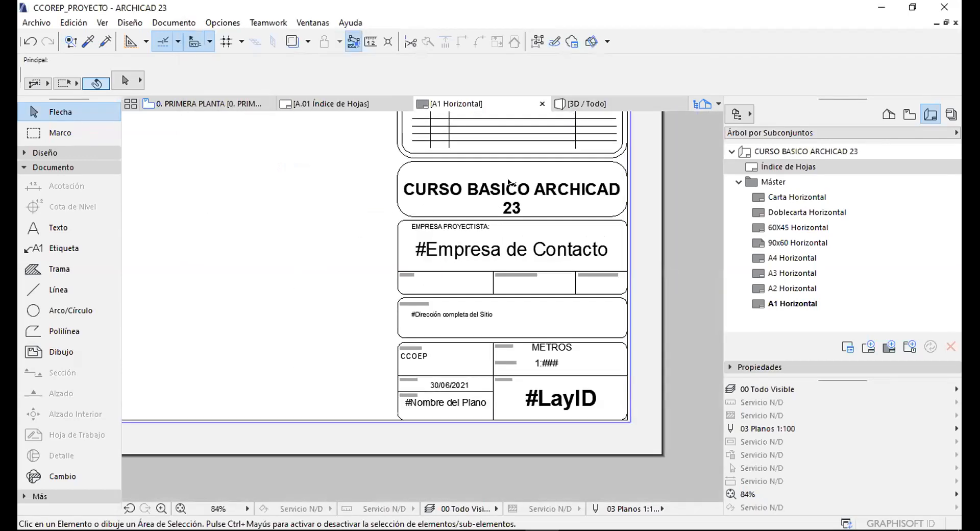
pyautogui.scroll(3, 508, 181)
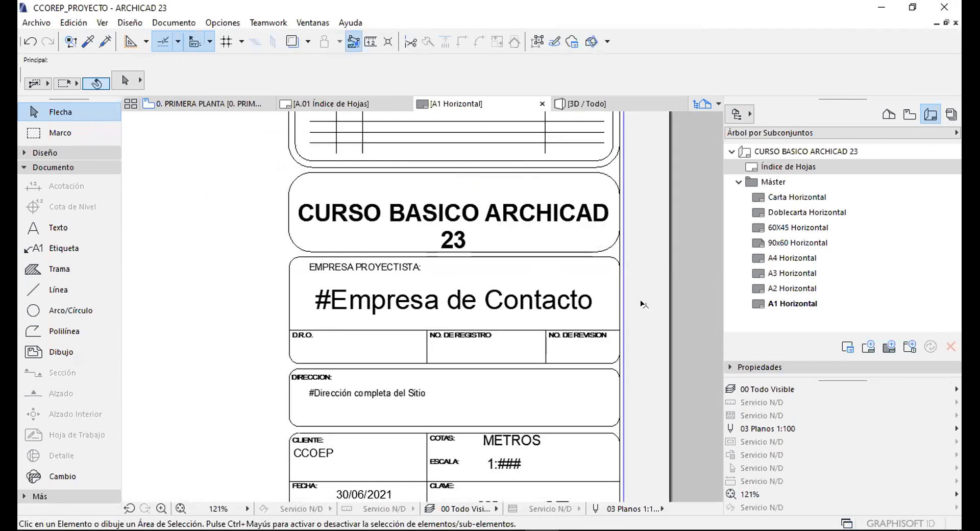
pyautogui.scroll(-3, 387, 216)
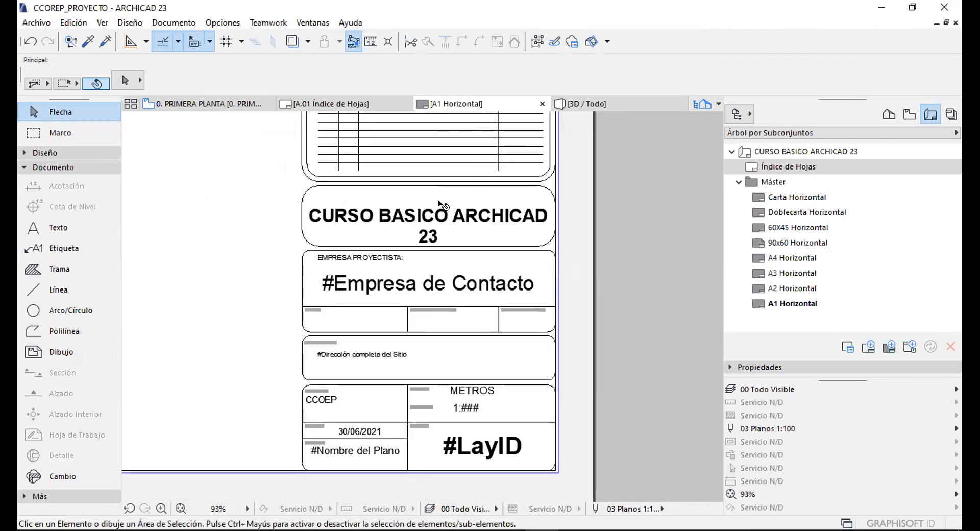
pyautogui.scroll(3, 431, 220)
pyautogui.click(431, 220)
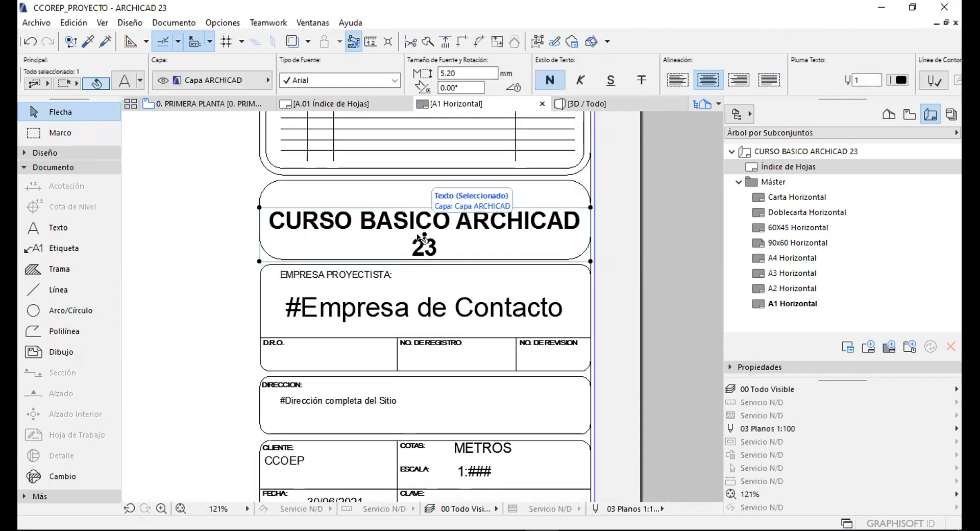
pyautogui.click(612, 248)
# Move to the lower title block fields and open the COTAS: label for editing.
pyautogui.moveTo(494, 409); pyautogui.dragTo(467, 276, button='middle')
pyautogui.scroll(4, 467, 276)
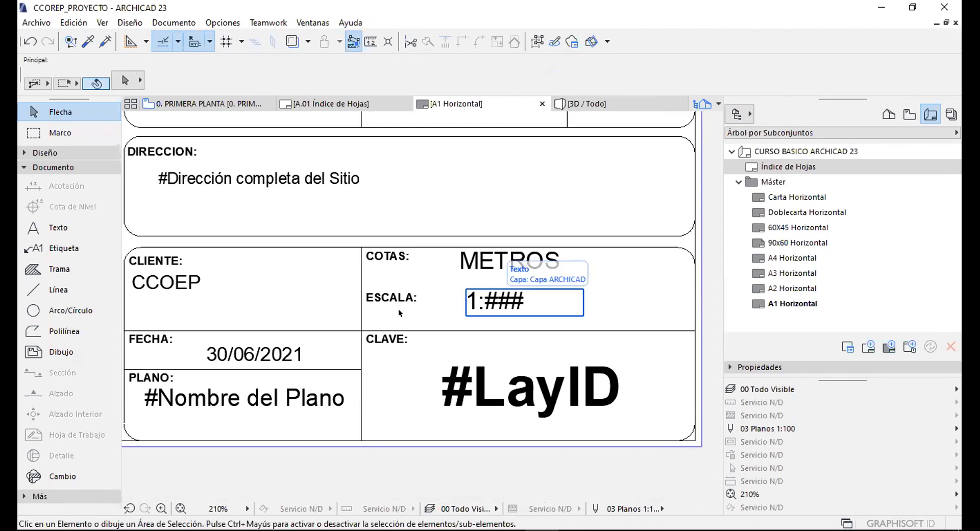
pyautogui.click(498, 298)
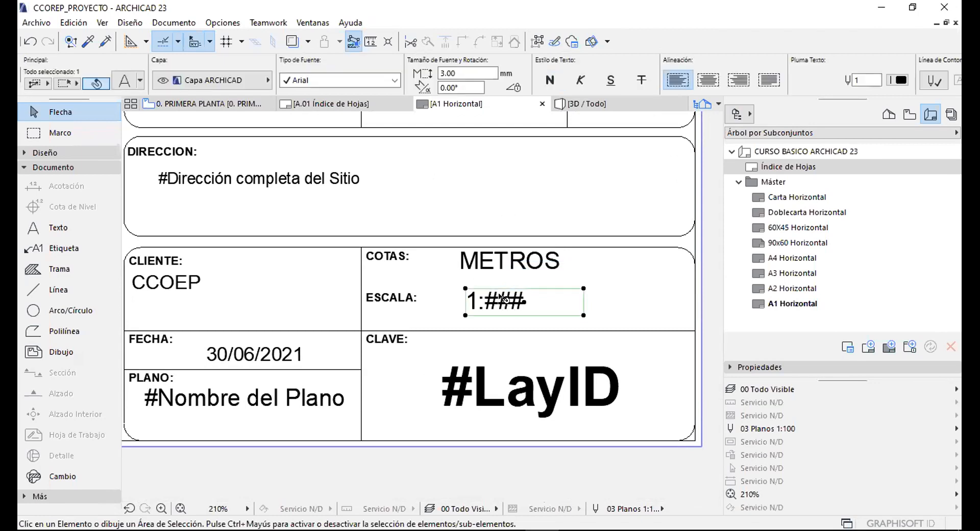
pyautogui.scroll(-1, 500, 261)
pyautogui.scroll(2, 501, 261)
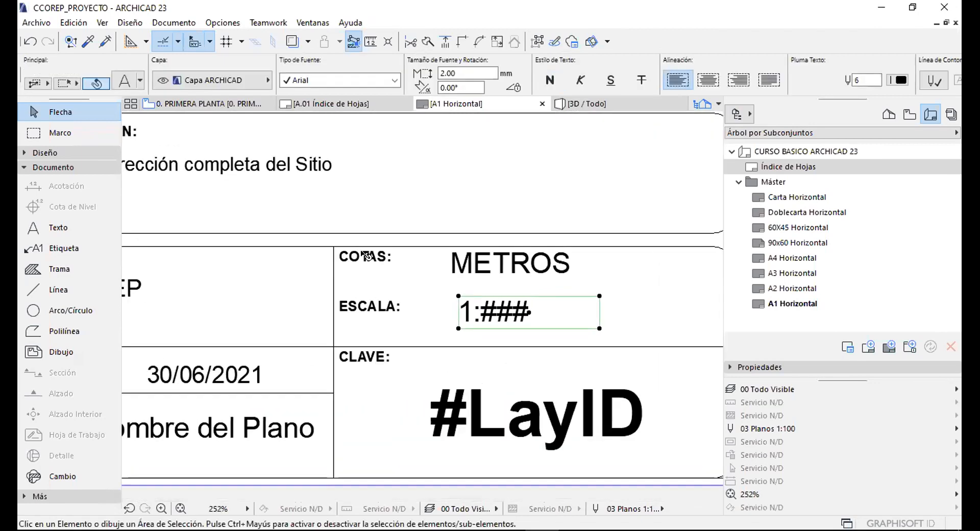
pyautogui.click(356, 254)
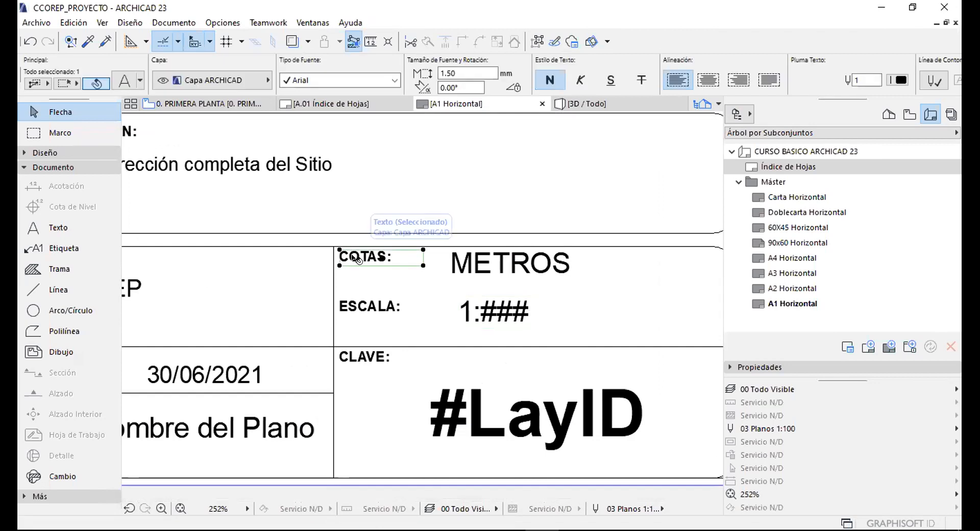
pyautogui.doubleClick(360, 256)
# Replace the word COTAS with SESION in the label.
pyautogui.doubleClick(381, 255)
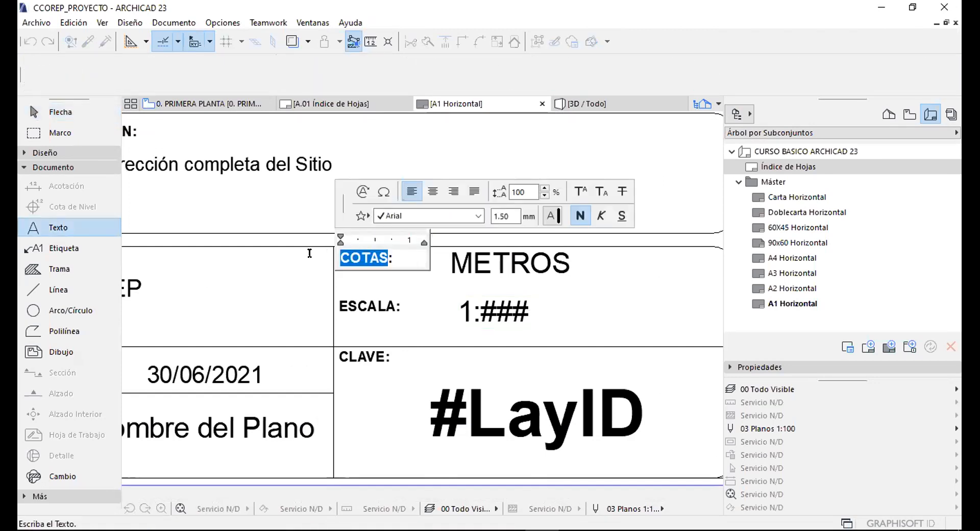
pyautogui.write('SESION:')
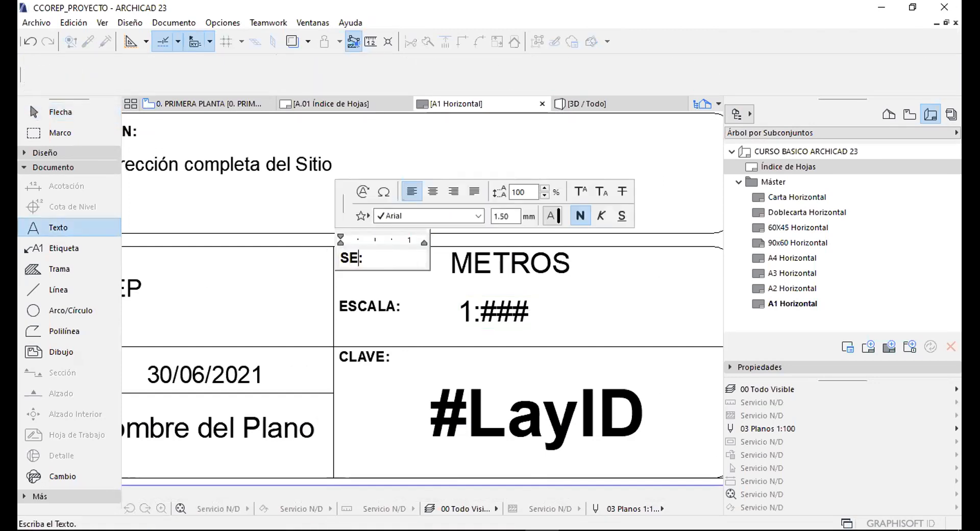
pyautogui.click(531, 263)
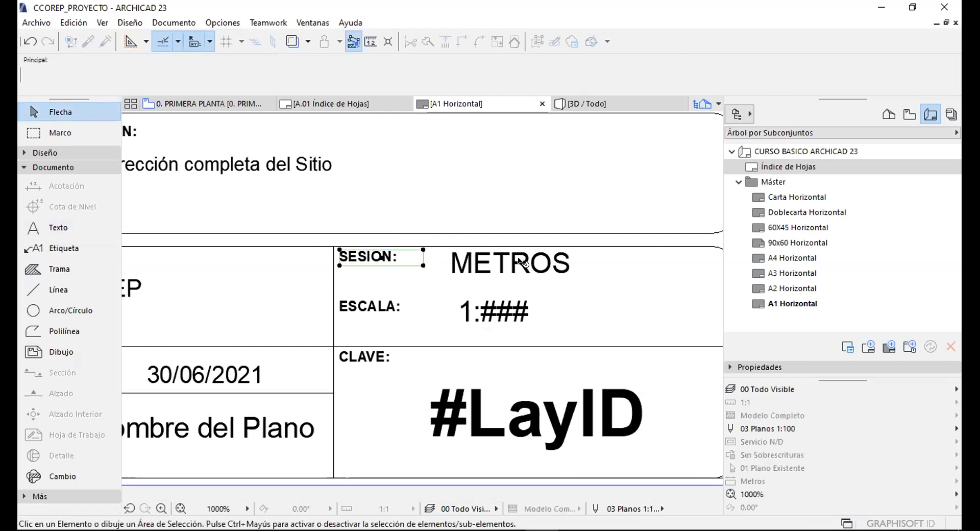
# Erase the METROS text beside the label, leaving the box empty.
pyautogui.doubleClick(521, 260)
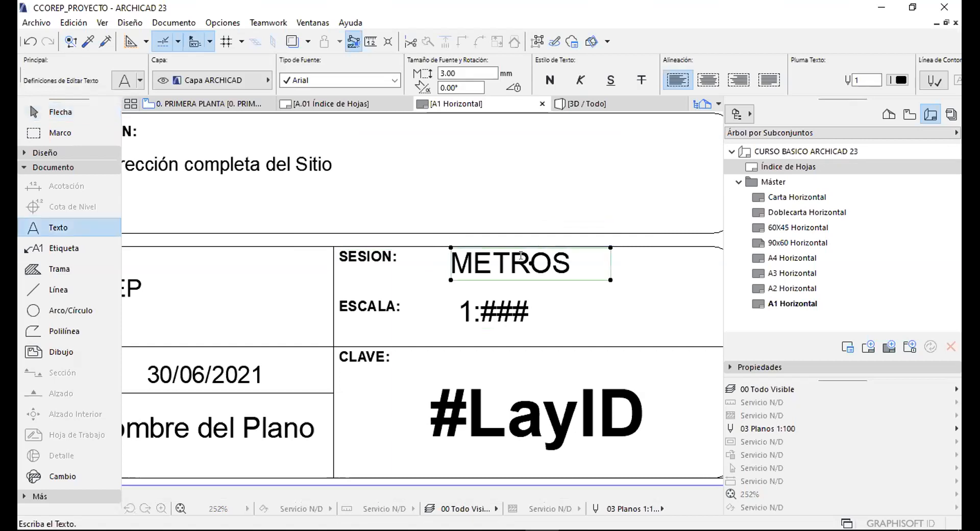
pyautogui.hotkey('ctrl', 'a')
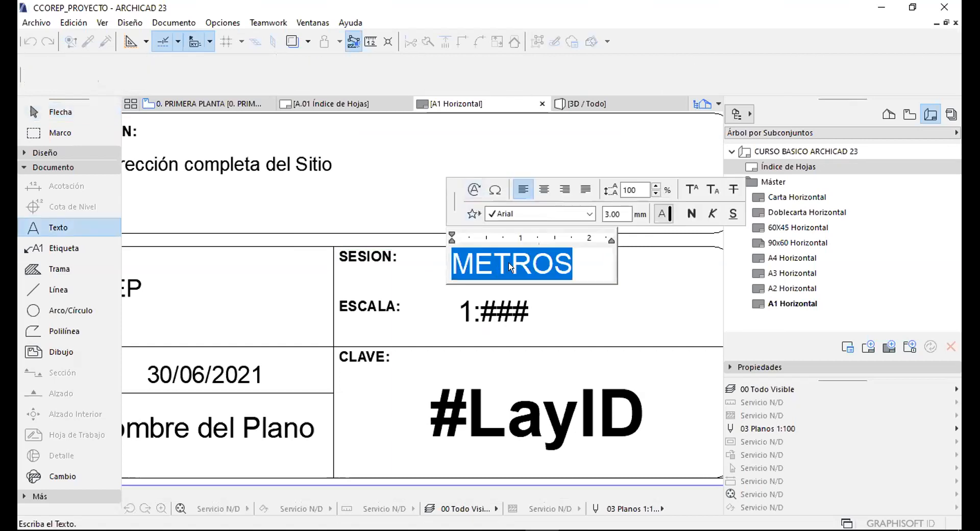
pyautogui.click(572, 262)
pyautogui.moveTo(574, 263); pyautogui.dragTo(408, 255)
pyautogui.press('BackSpace')
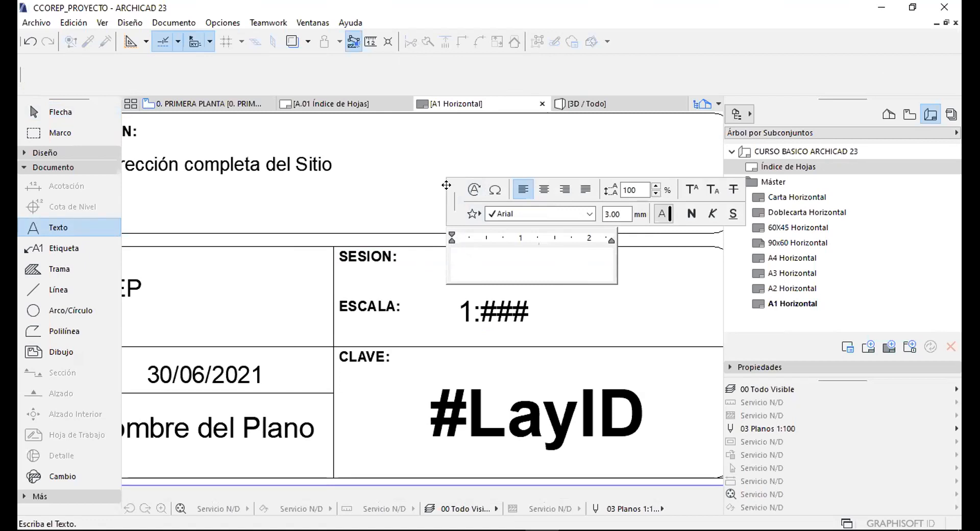
pyautogui.moveTo(446, 185); pyautogui.dragTo(406, 157)
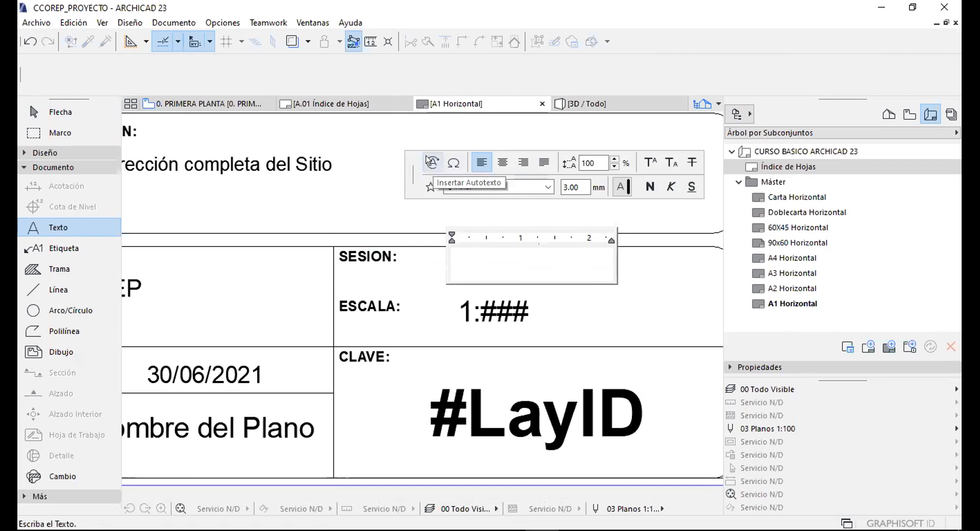
# Insert the NUM_SESSION client autotext into the empty box so it reads SESION 04.
pyautogui.click(428, 161)
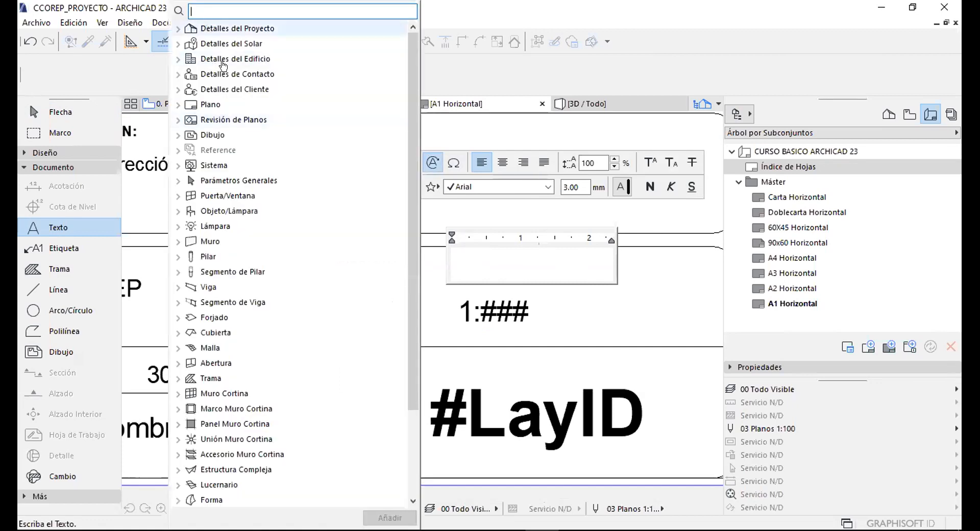
pyautogui.scroll(-2, 223, 63)
pyautogui.scroll(2, 245, 87)
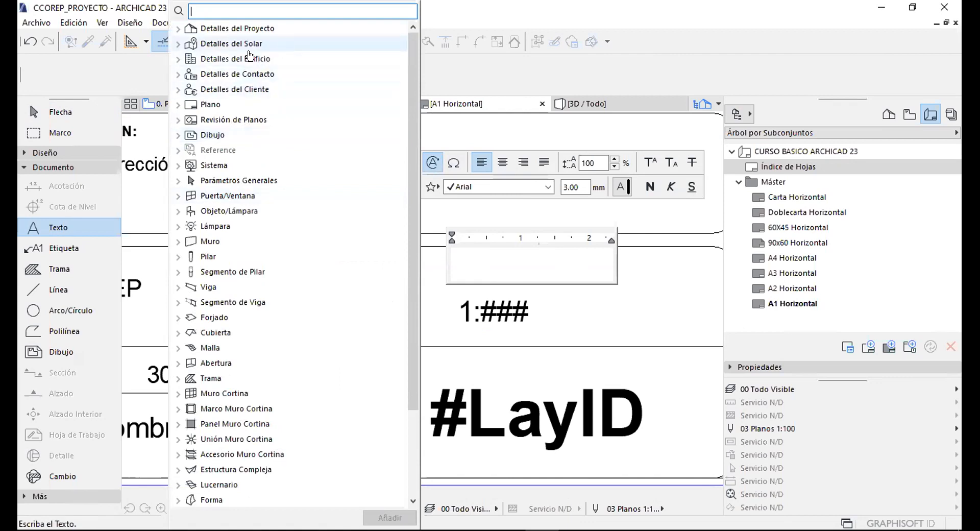
pyautogui.click(222, 88)
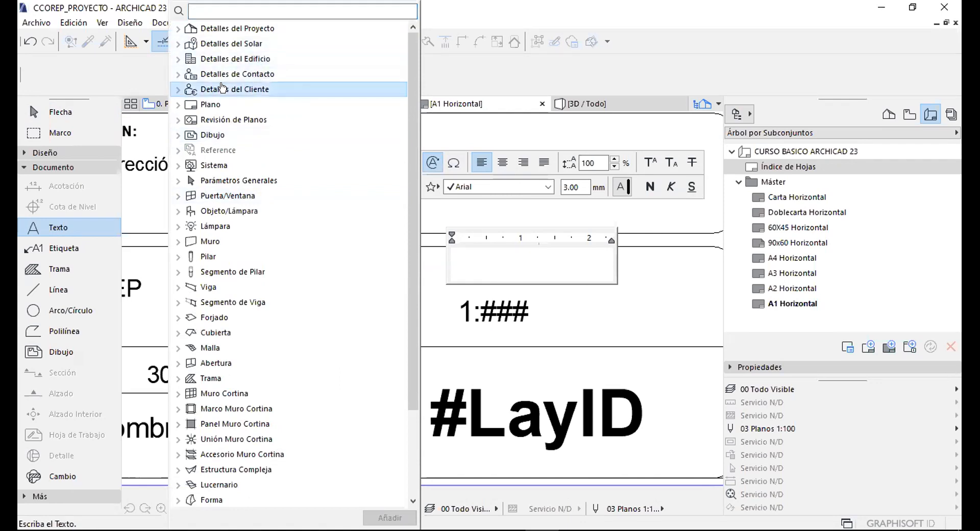
pyautogui.click(174, 89)
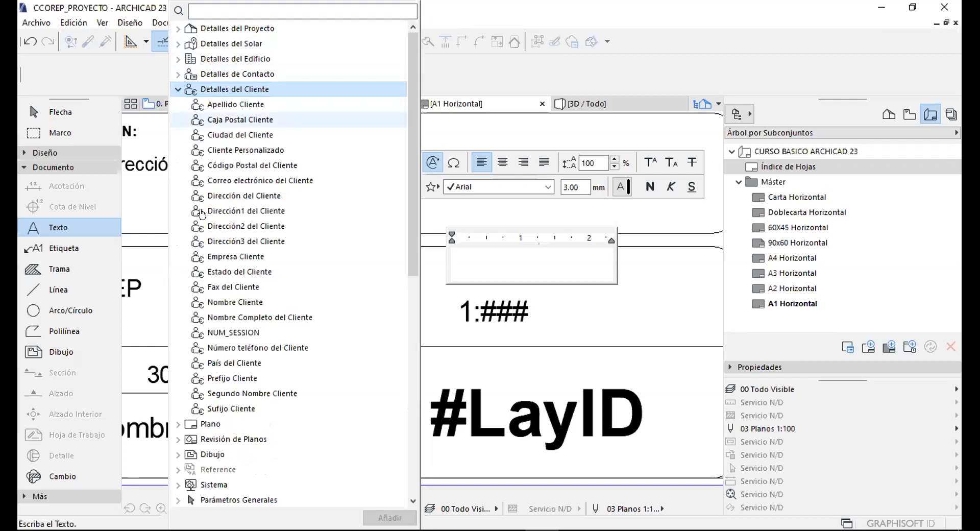
pyautogui.click(228, 333)
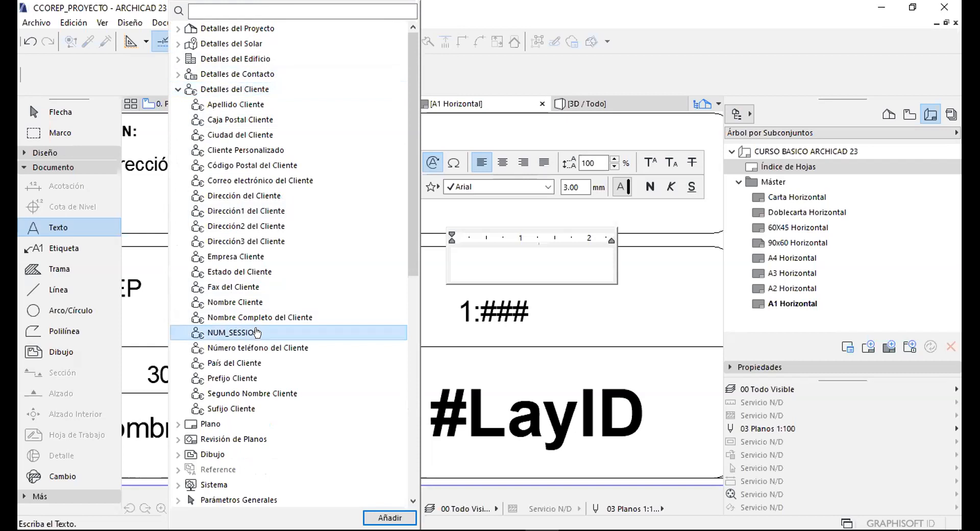
pyautogui.click(390, 517)
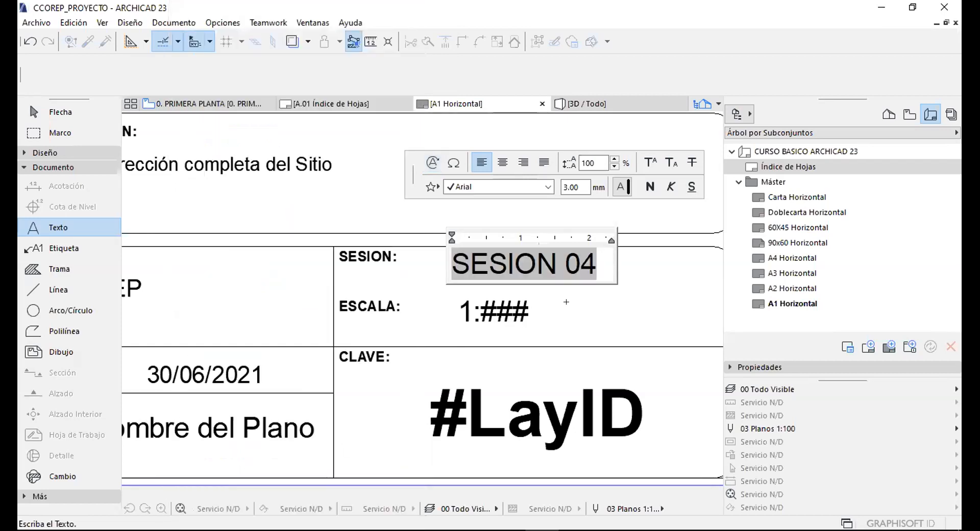
pyautogui.click(566, 301)
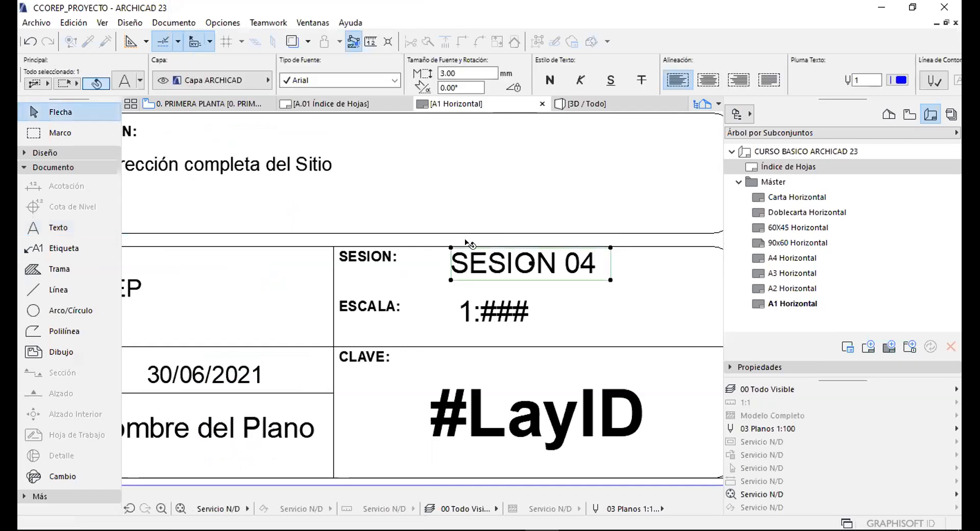
# Review the finished title block showing SESION 04, then select the Máster folder in the Navigator.
pyautogui.scroll(-6, 472, 288)
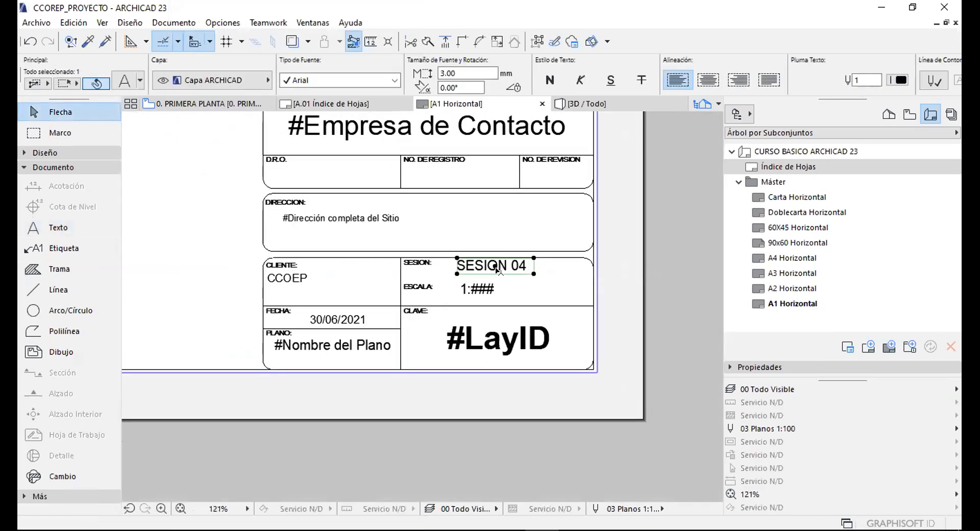
pyautogui.click(375, 260)
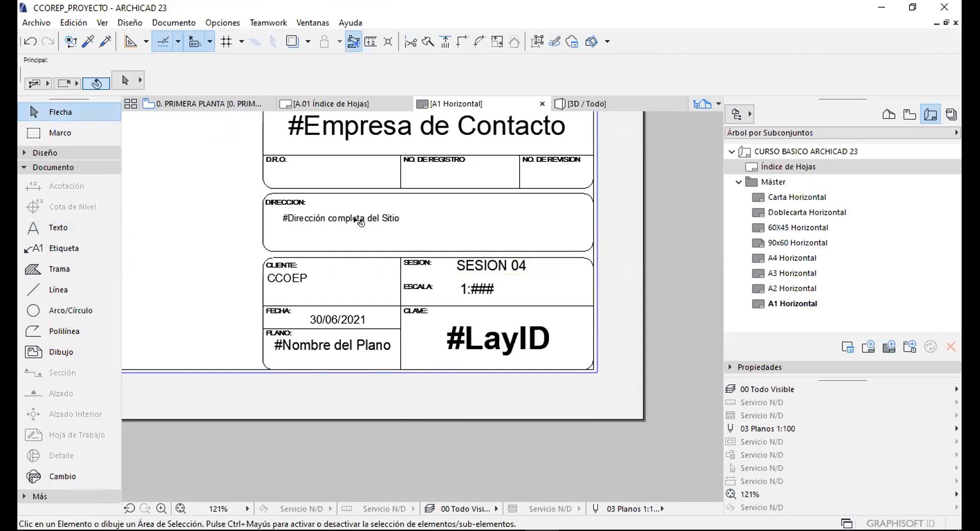
pyautogui.scroll(3, 352, 220)
pyautogui.scroll(1, 288, 291)
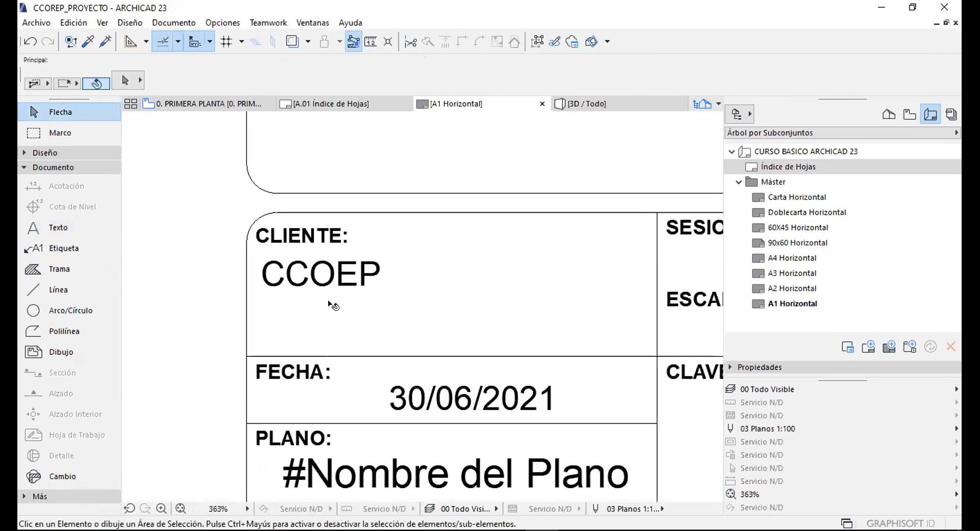
pyautogui.scroll(-5, 337, 309)
pyautogui.moveTo(376, 123); pyautogui.dragTo(378, 221, button='middle')
pyautogui.scroll(4, 419, 281)
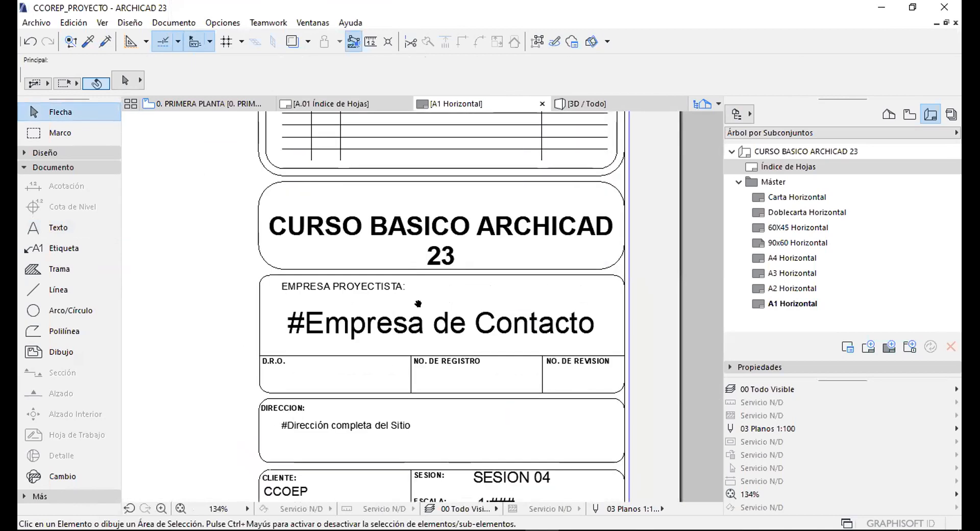
pyautogui.scroll(-8, 418, 281)
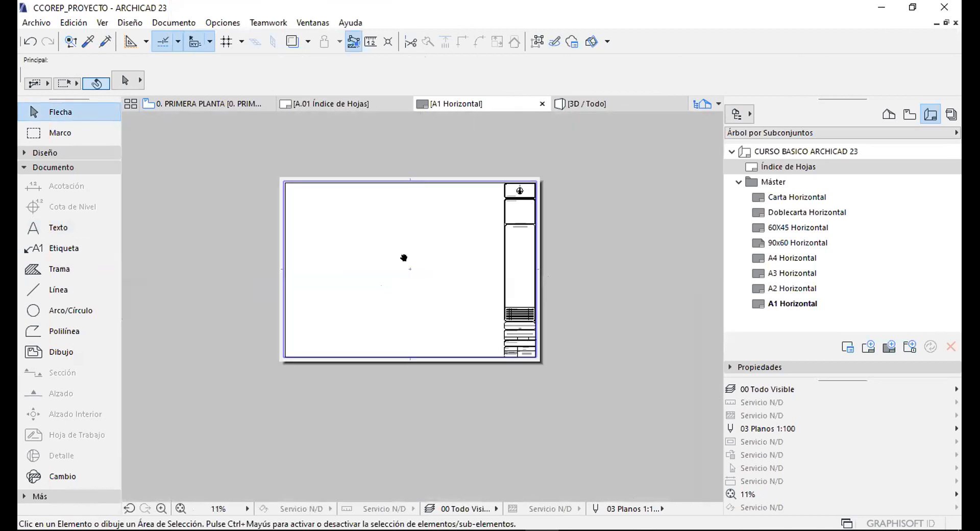
pyautogui.scroll(1, 401, 259)
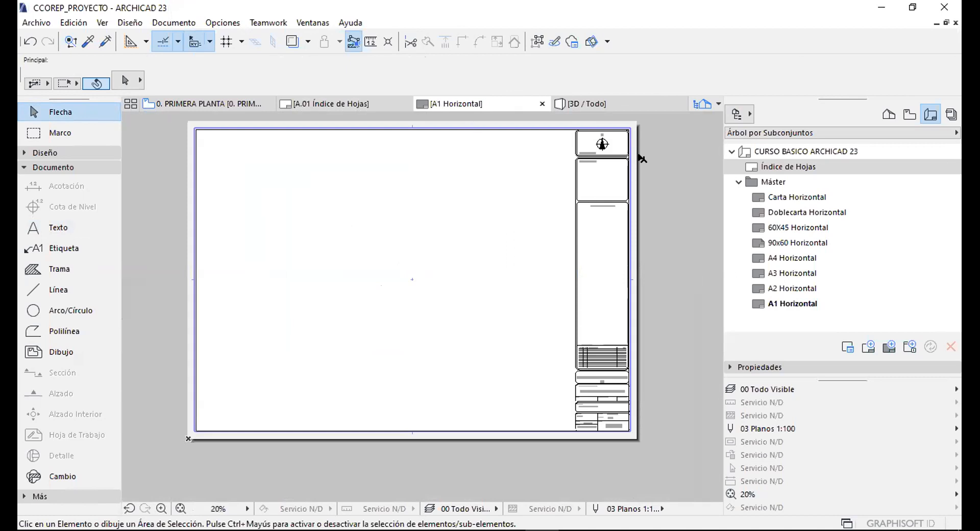
pyautogui.click(734, 183)
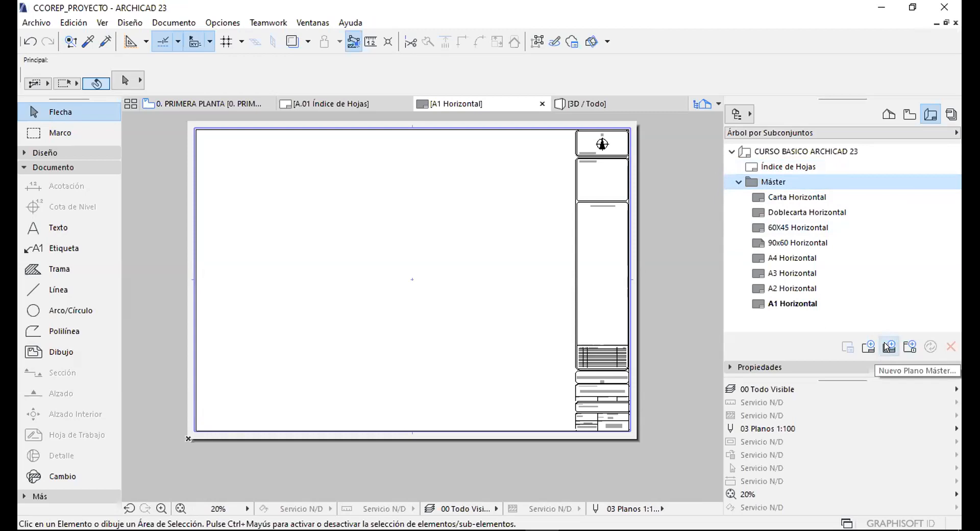
# Create a new master layout named CCOEP_ FORMATO A-1 HORIZONTAL.
pyautogui.click(887, 347)
pyautogui.moveTo(457, 106); pyautogui.dragTo(360, 112)
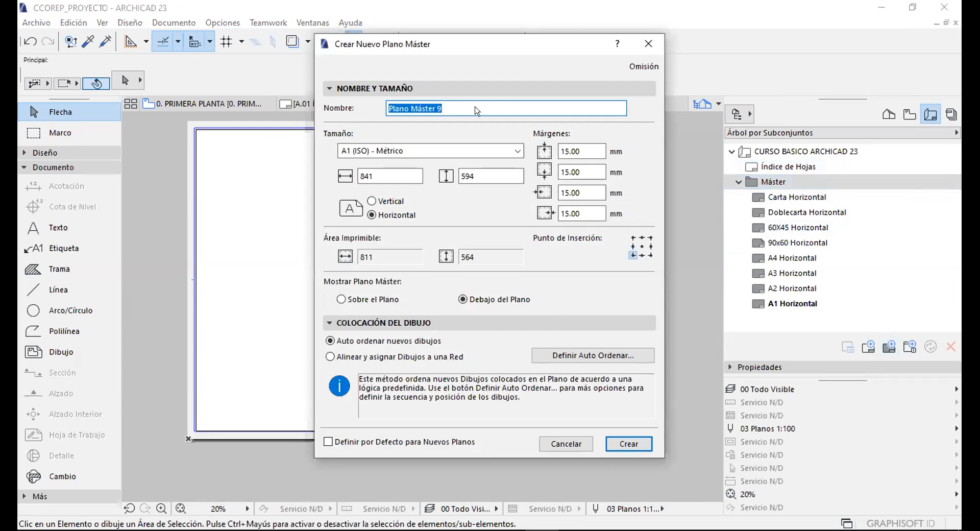
pyautogui.write('CCOEP')
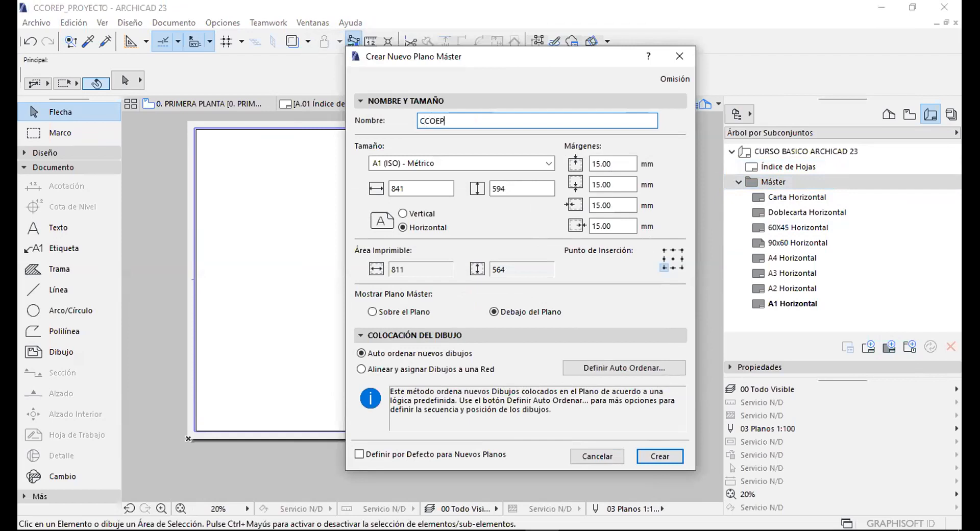
pyautogui.write('_ FORMA')
pyautogui.write('TO A-1 HORIZONTAL')
# Choose A1 (ISO) - Métrico paper size, then try a custom width of 9 and height of 600.
pyautogui.click(439, 163)
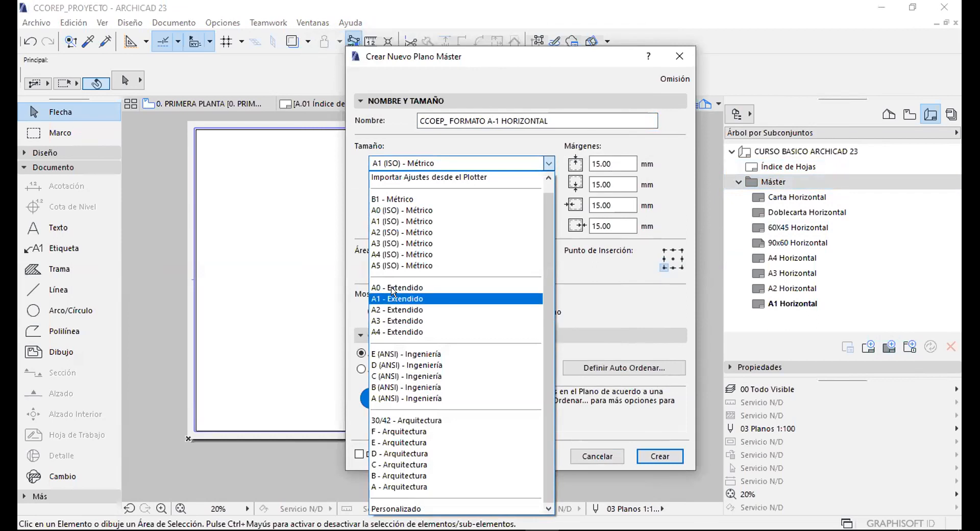
pyautogui.click(380, 221)
pyautogui.click(416, 188)
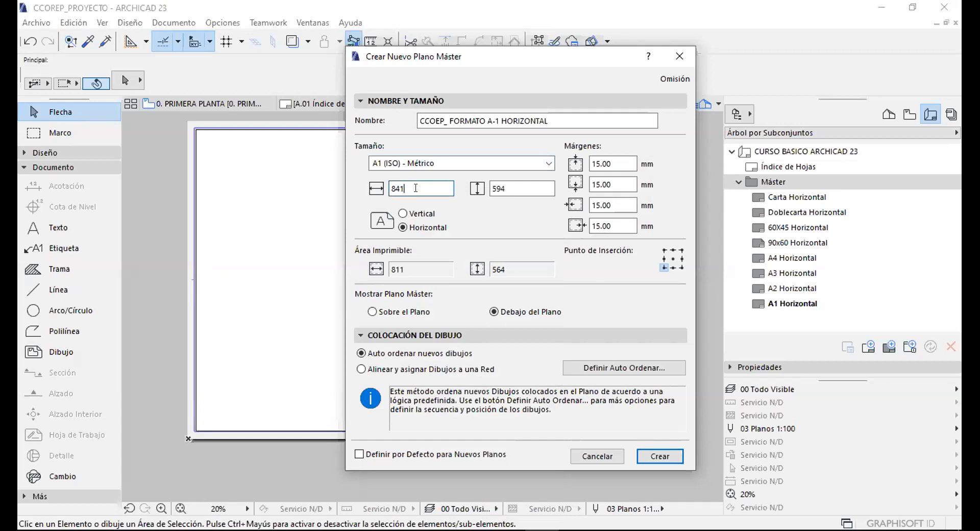
pyautogui.moveTo(413, 186); pyautogui.dragTo(369, 187)
pyautogui.click(406, 186)
pyautogui.doubleClick(411, 187)
pyautogui.write('9')
pyautogui.doubleClick(504, 188)
pyautogui.write('600')
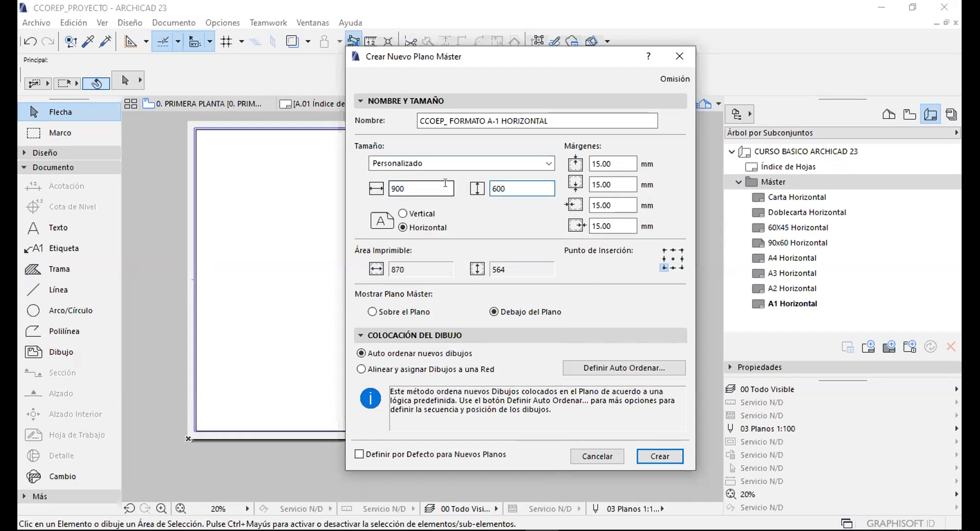
pyautogui.click(431, 186)
# Revert to the standard A1 (ISO) - Métrico size and select the top margin value.
pyautogui.click(413, 164)
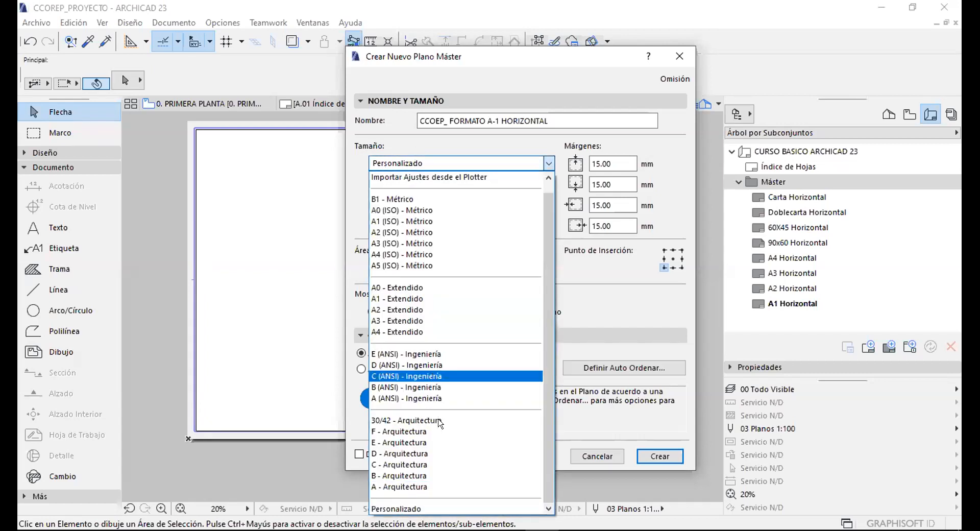
pyautogui.click(396, 147)
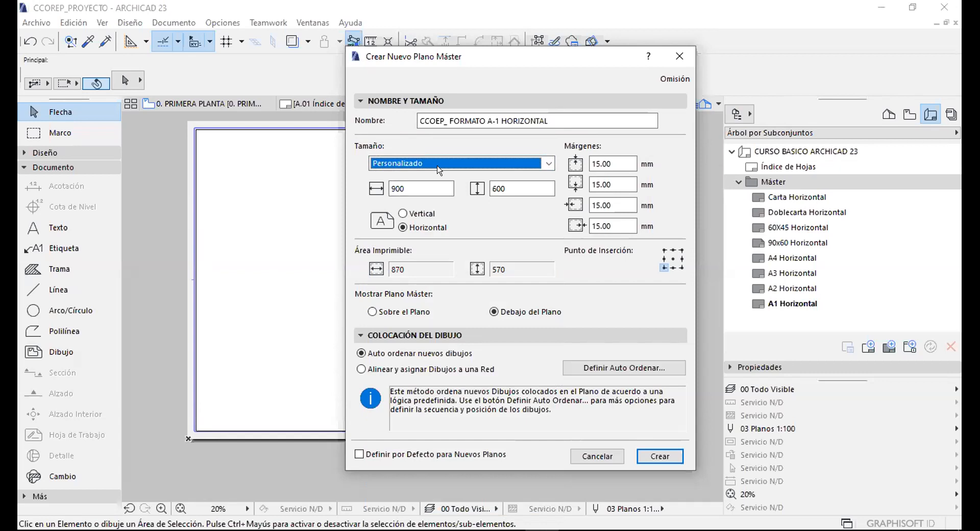
pyautogui.click(415, 163)
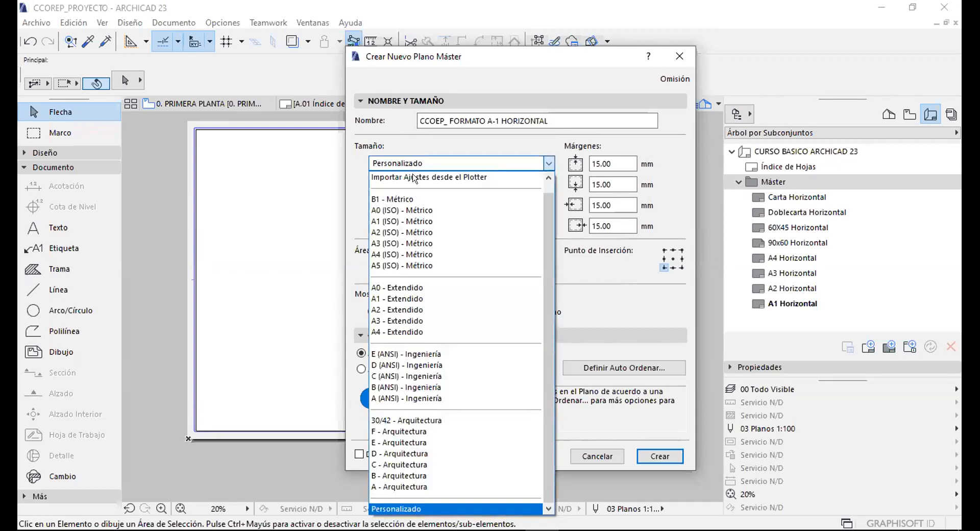
pyautogui.click(405, 221)
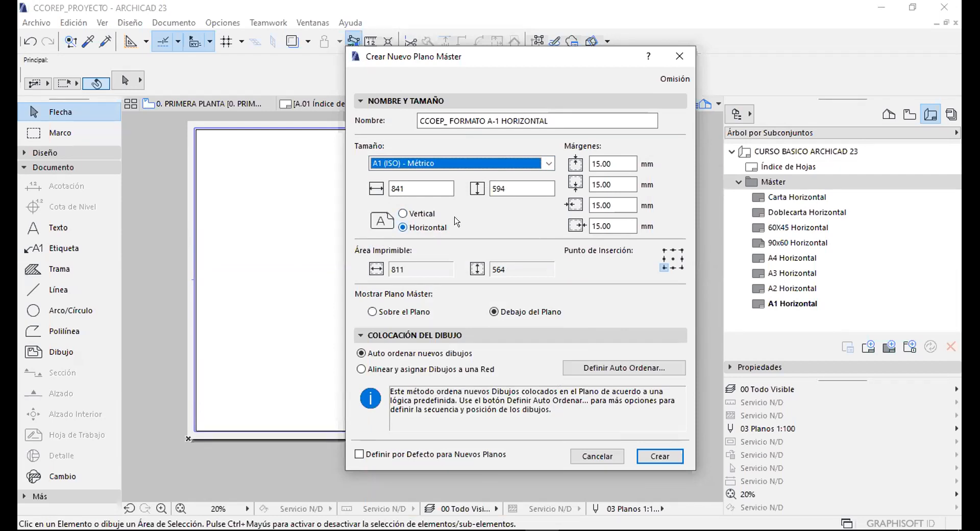
pyautogui.moveTo(550, 121); pyautogui.dragTo(501, 121)
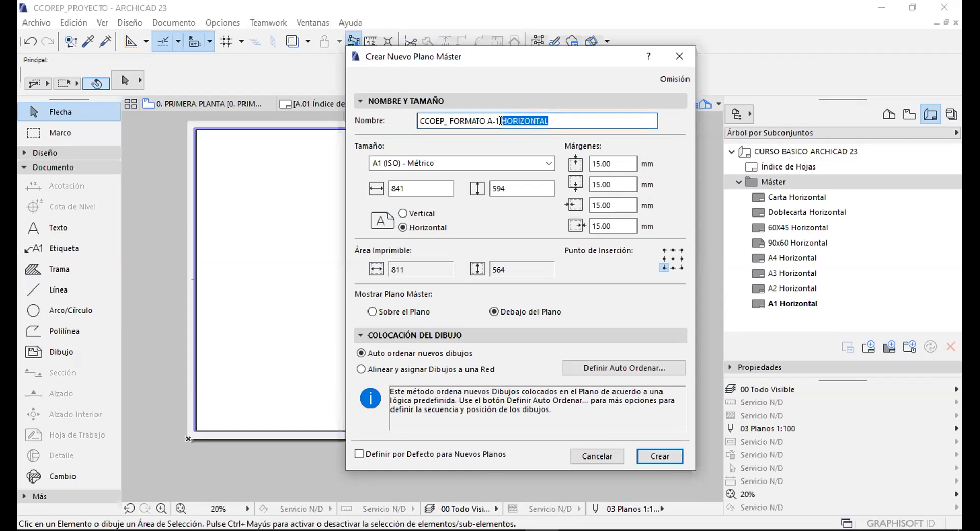
pyautogui.click(412, 227)
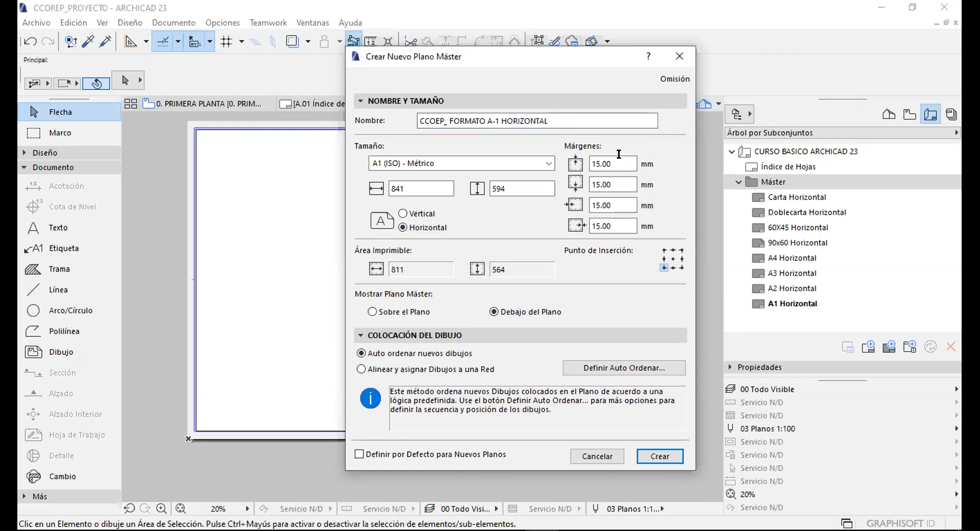
pyautogui.moveTo(610, 163); pyautogui.dragTo(575, 164)
# Enter 0 for all four margins, then collapse the Nombre y Tamaño section.
pyautogui.click(608, 163)
pyautogui.moveTo(622, 162); pyautogui.dragTo(558, 164)
pyautogui.write('0')
pyautogui.press('Tab')
pyautogui.write('0')
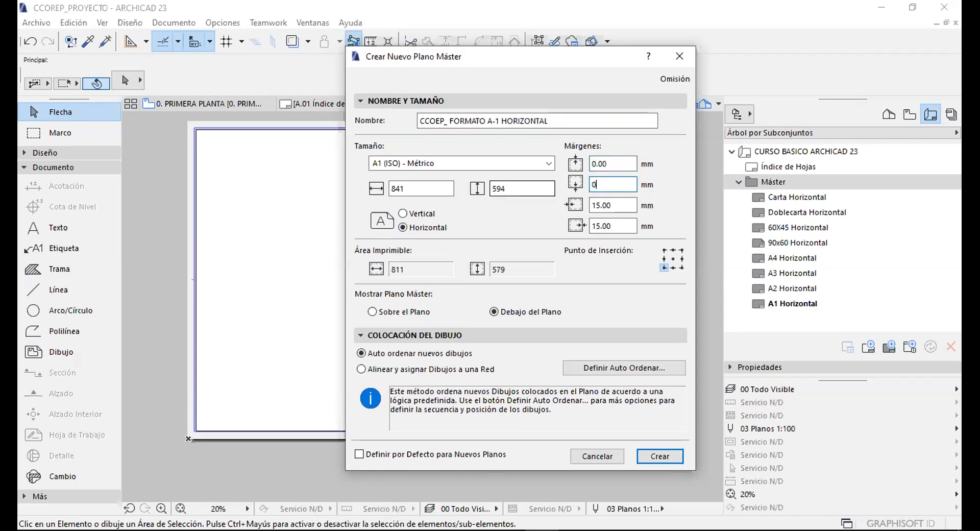
pyautogui.press('Tab')
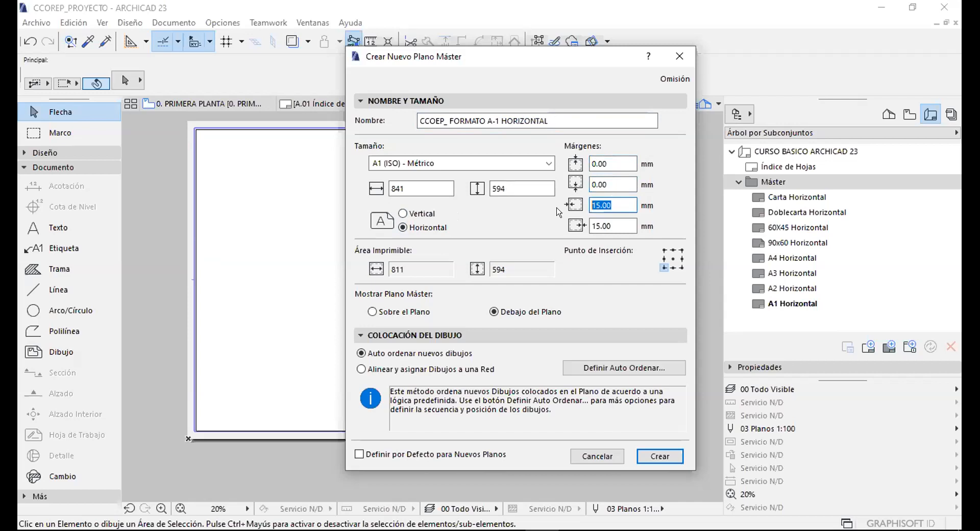
pyautogui.write('0')
pyautogui.click(615, 230)
pyautogui.hotkey('ctrl', 'a')
pyautogui.write('0')
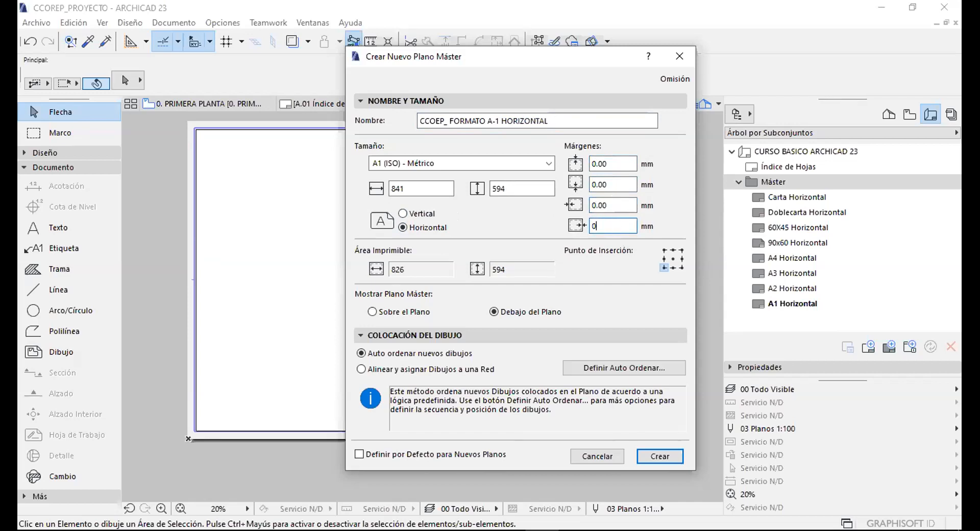
pyautogui.press('Tab')
pyautogui.click(610, 164)
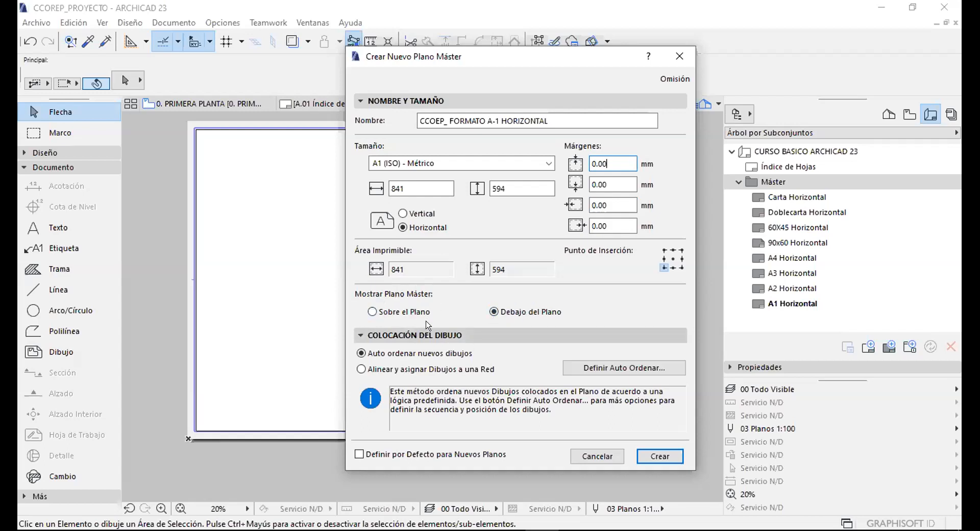
pyautogui.click(403, 101)
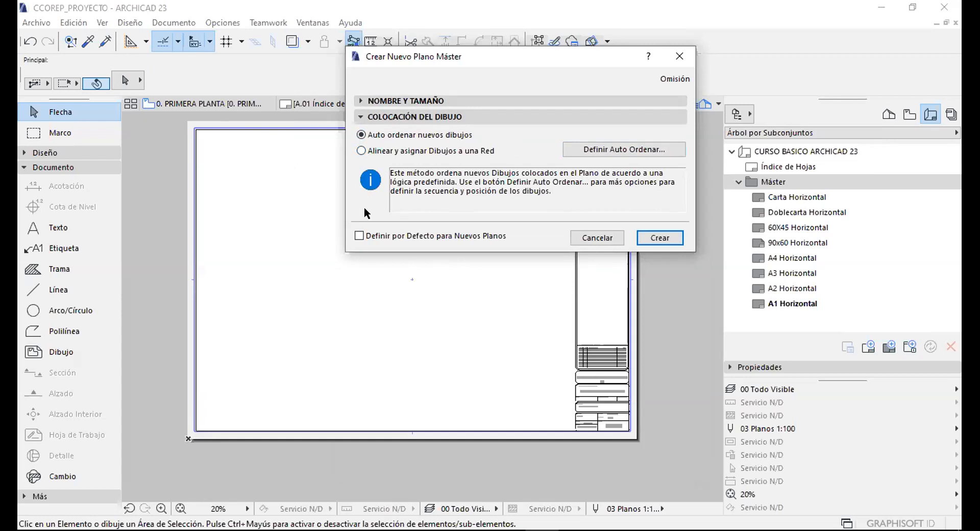
# Try then cancel grid alignment, choose Auto ordenar nuevos dibujos, and create the CCOEP_ FORMATO A-1 HORIZONTAL master.
pyautogui.click(361, 150)
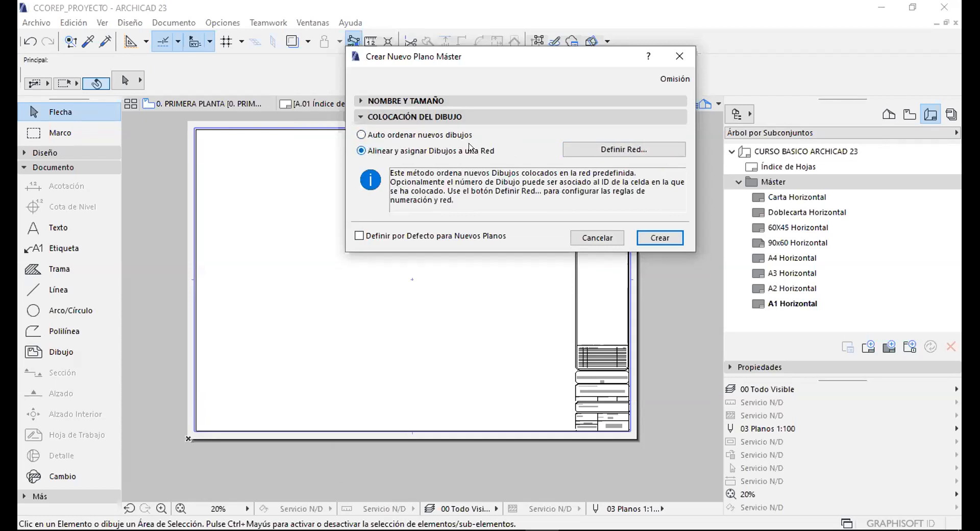
pyautogui.click(584, 149)
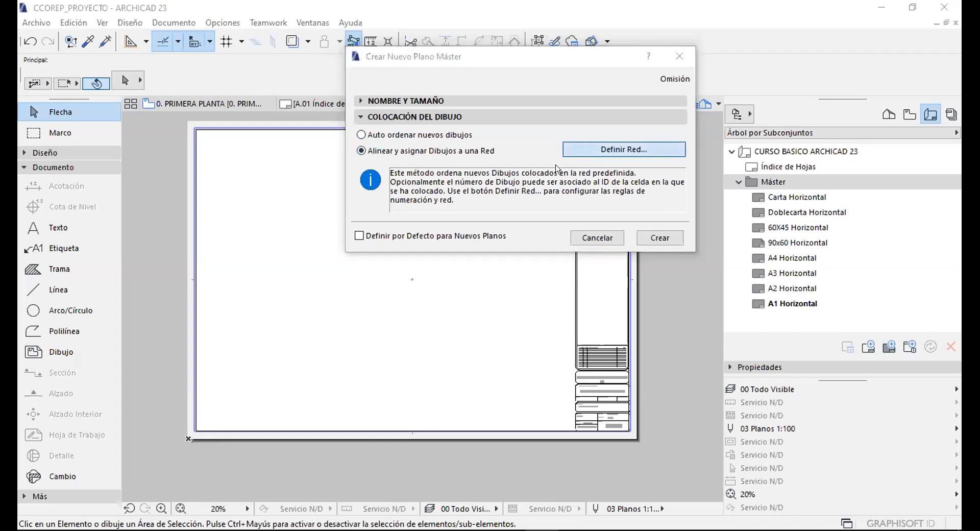
pyautogui.moveTo(492, 82); pyautogui.dragTo(629, 43)
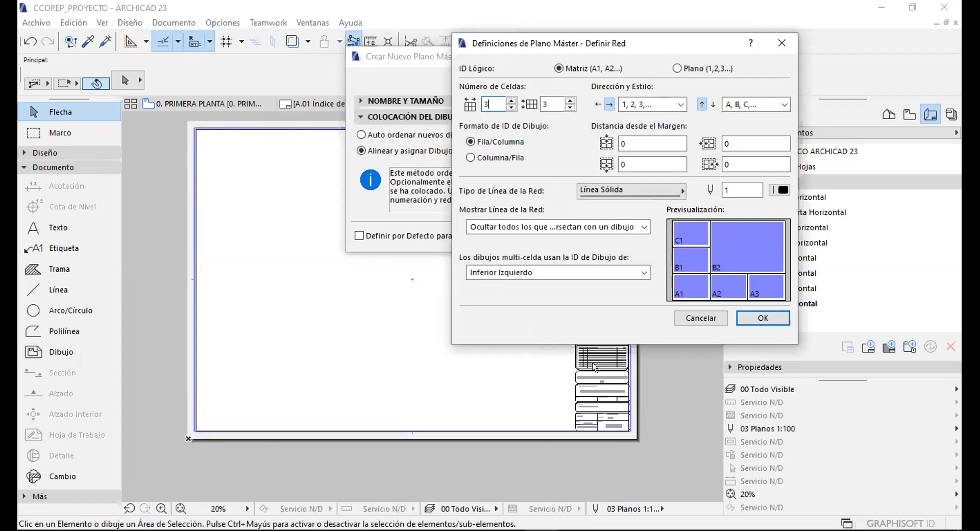
pyautogui.click(646, 144)
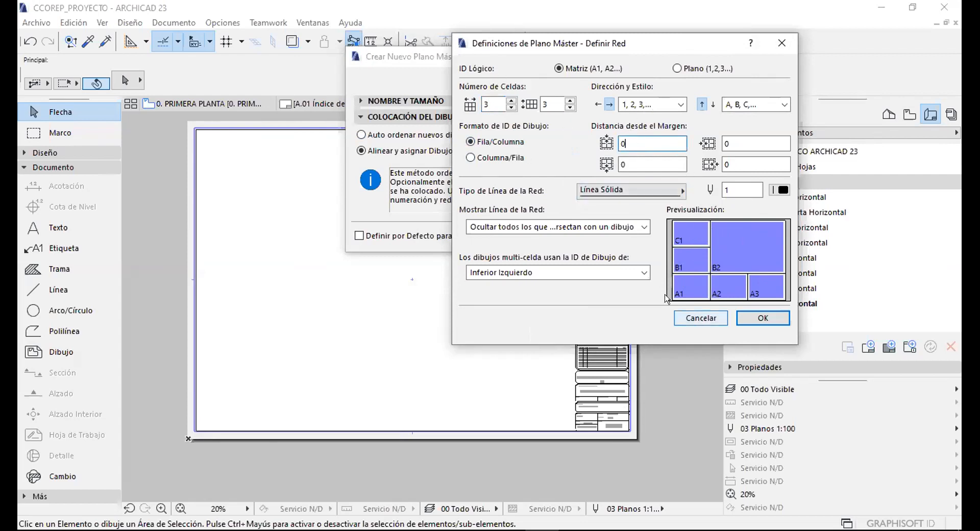
pyautogui.press('Escape')
pyautogui.click(386, 136)
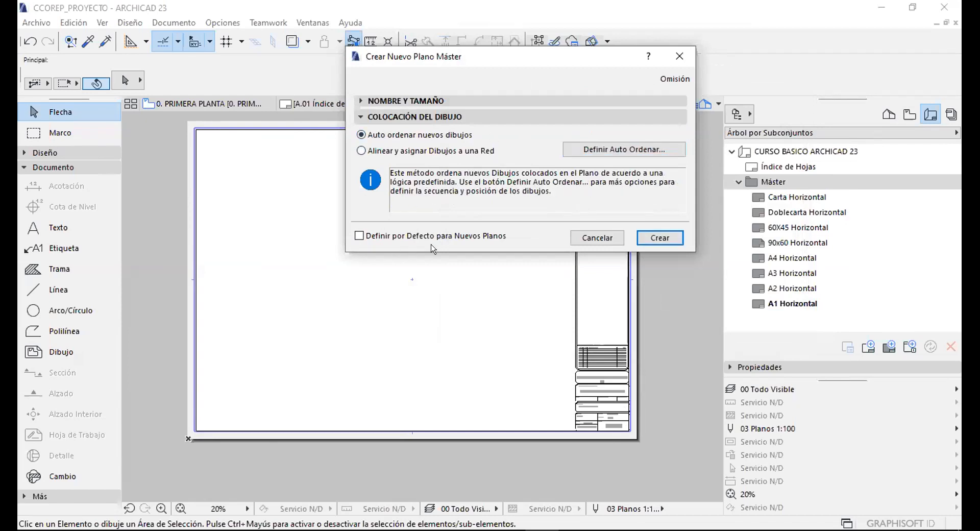
pyautogui.click(659, 237)
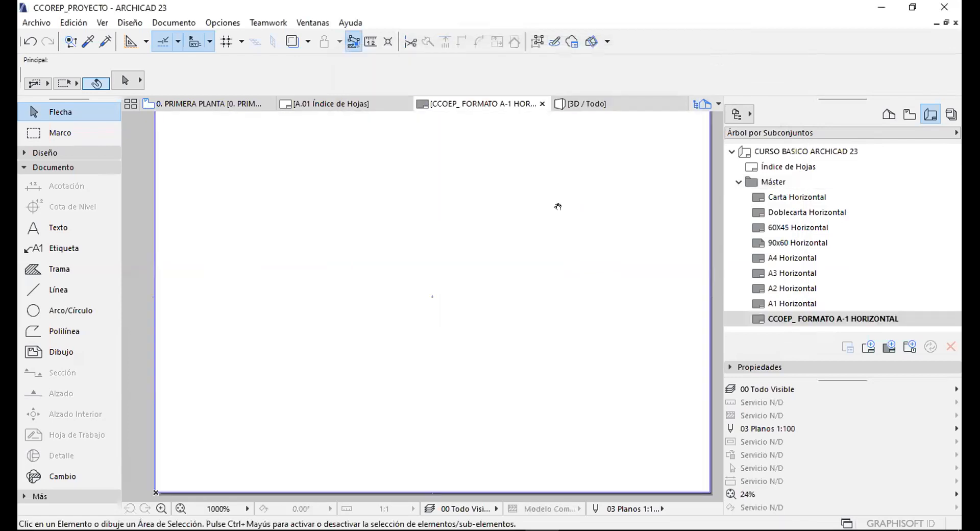
pyautogui.scroll(1, 562, 194)
pyautogui.scroll(-2, 561, 194)
pyautogui.scroll(3, 286, 185)
pyautogui.scroll(3, 255, 173)
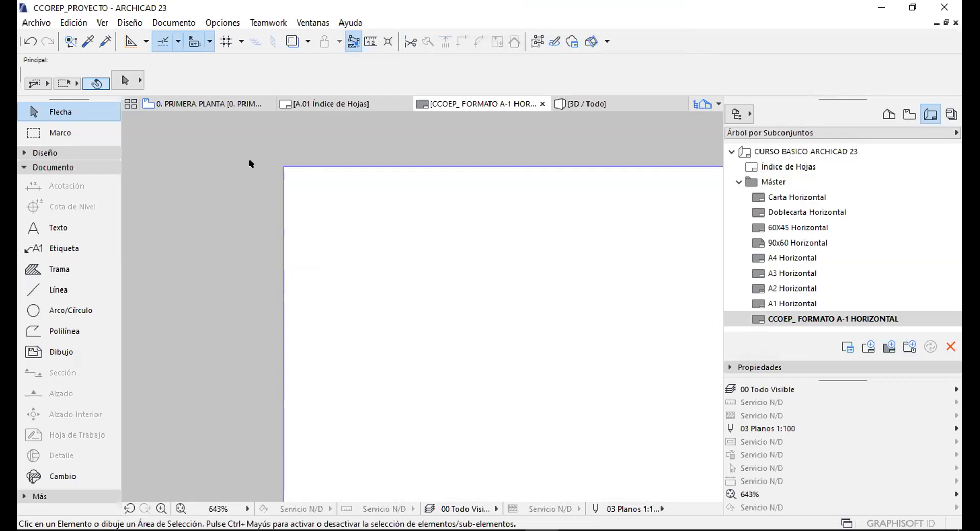
pyautogui.scroll(4, 291, 146)
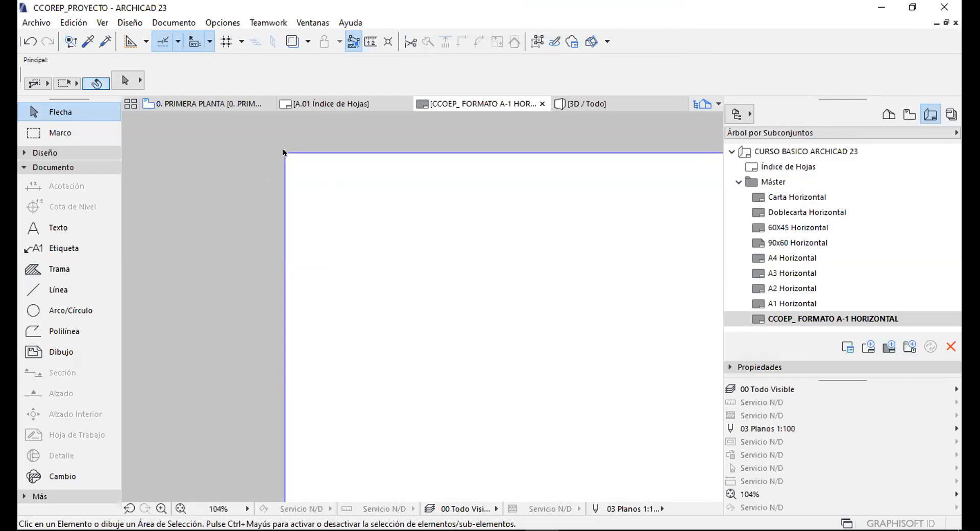
pyautogui.scroll(3, 270, 148)
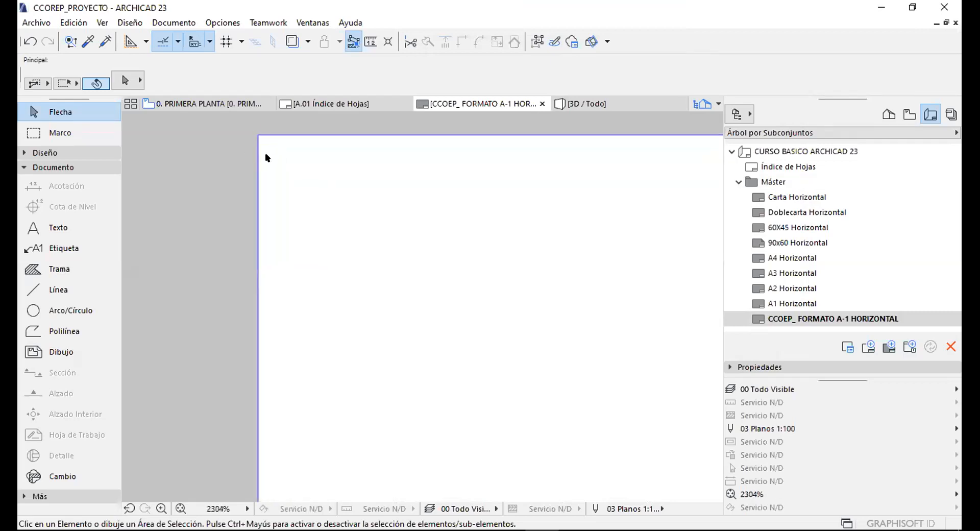
pyautogui.scroll(-5, 258, 137)
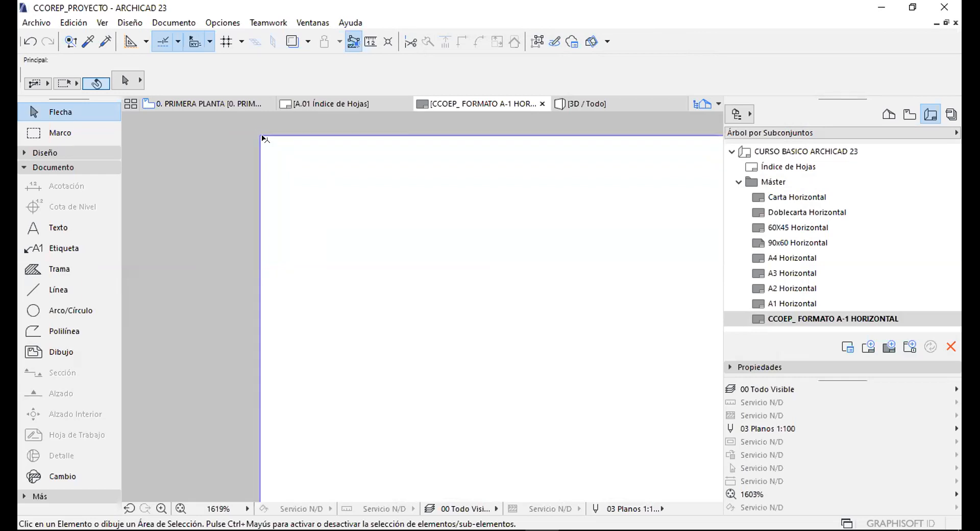
pyautogui.scroll(-9, 311, 143)
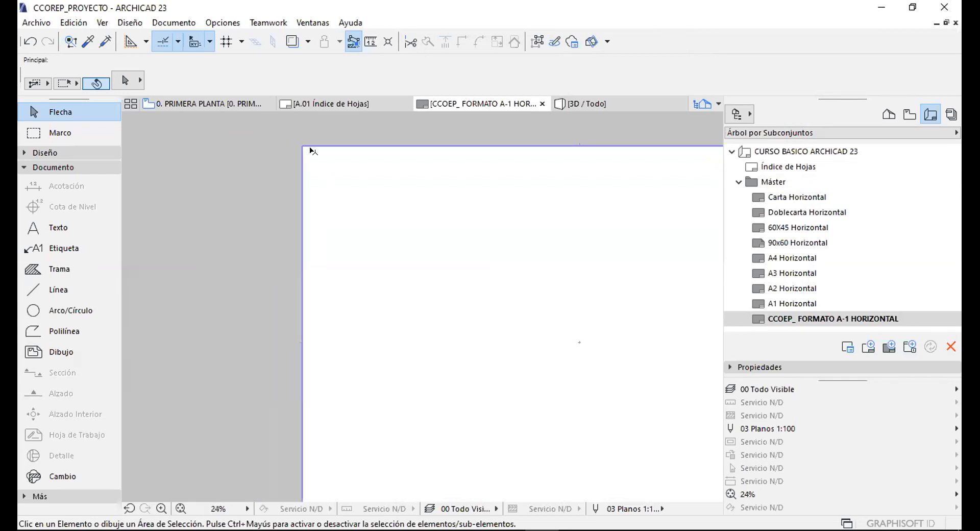
pyautogui.scroll(2, 345, 198)
pyautogui.moveTo(345, 197); pyautogui.dragTo(399, 229, button='middle')
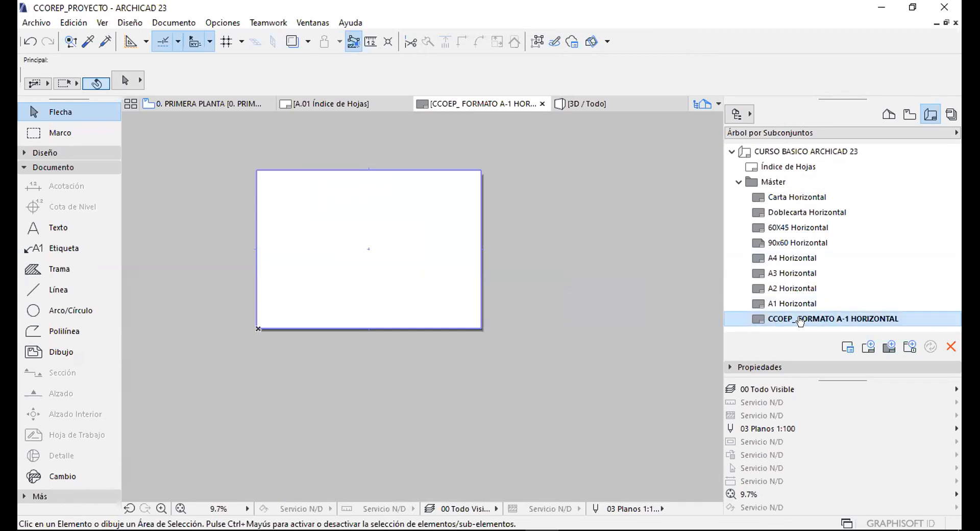
pyautogui.moveTo(346, 247); pyautogui.dragTo(433, 256, button='middle')
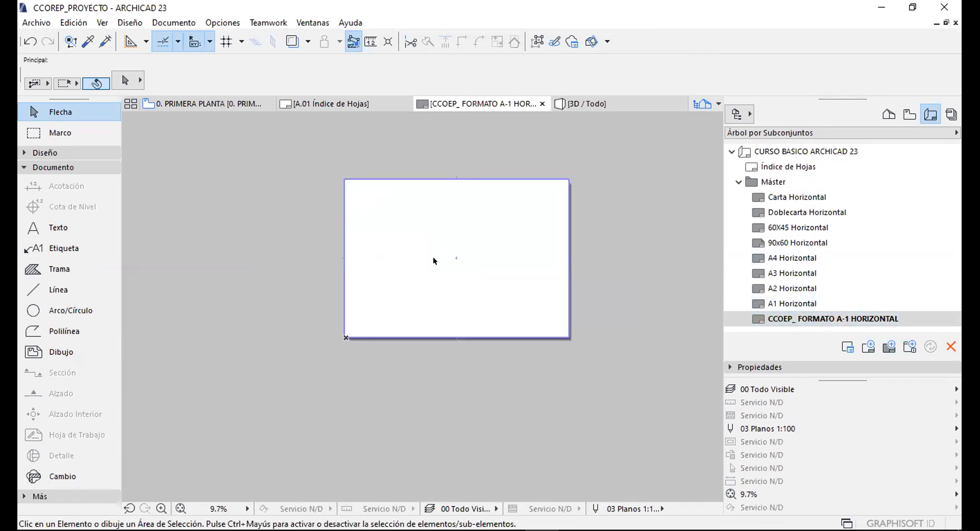
pyautogui.scroll(3, 433, 256)
pyautogui.moveTo(537, 236); pyautogui.dragTo(524, 255, button='middle')
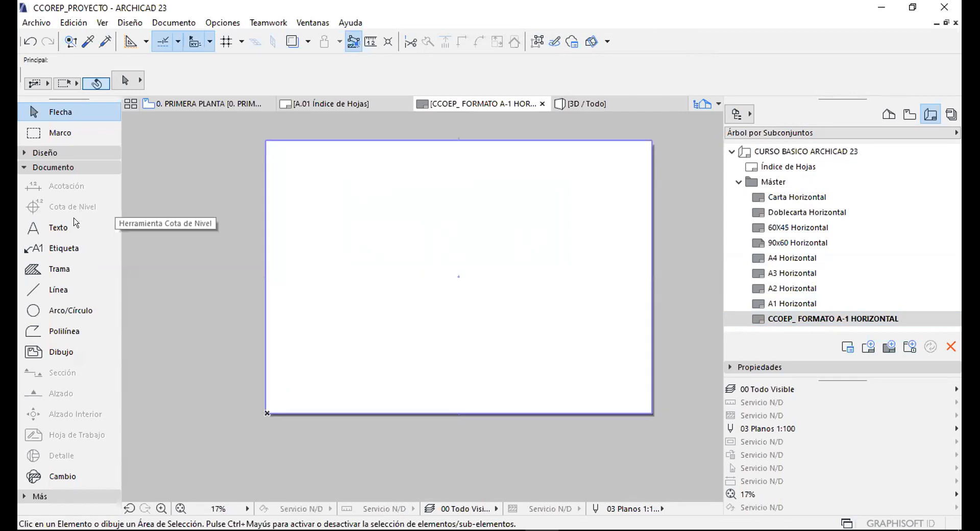
# Draw a rectangle polyline along the sheet corners in the chosen pen colour.
pyautogui.click(63, 332)
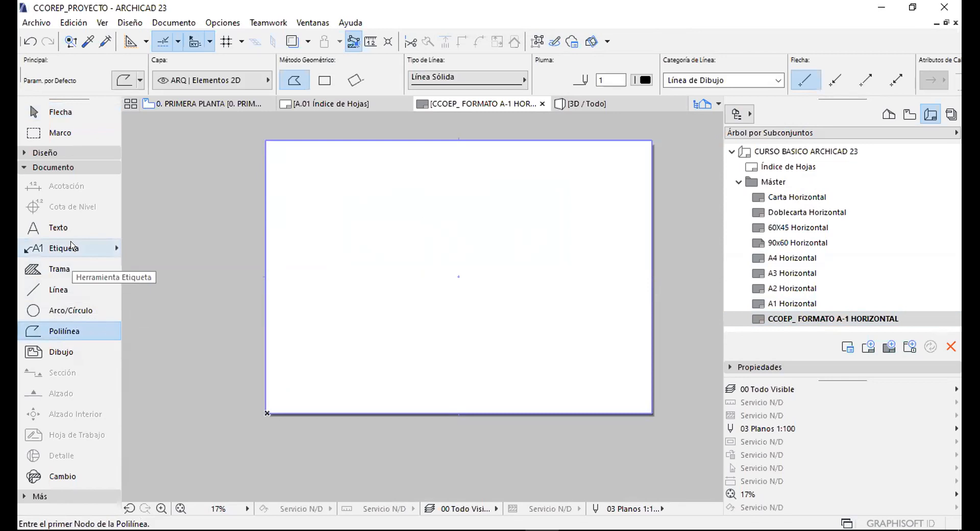
pyautogui.click(267, 142)
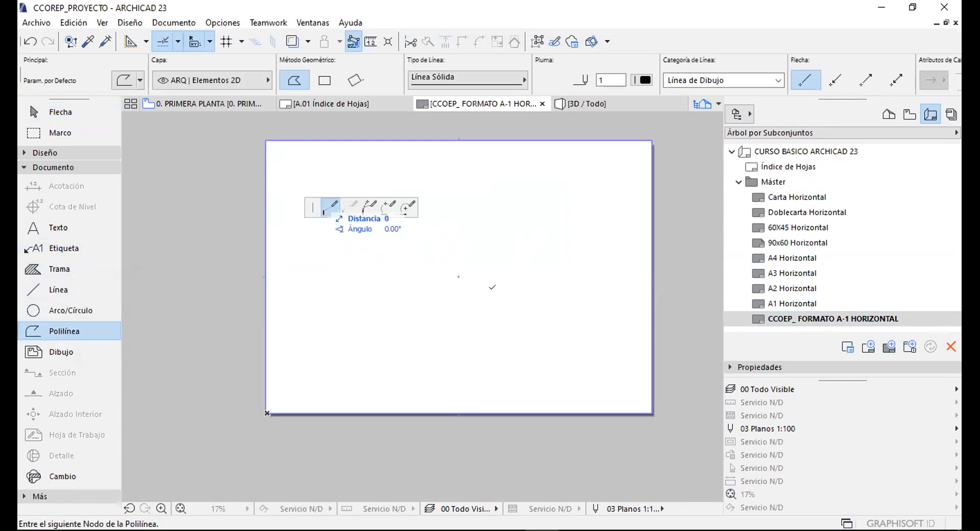
pyautogui.click(642, 79)
pyautogui.click(660, 77)
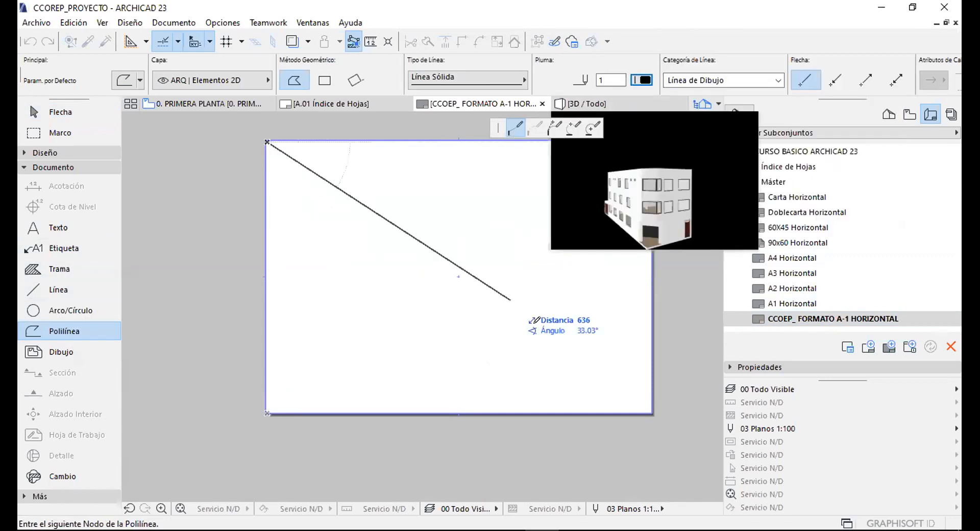
pyautogui.moveTo(291, 251); pyautogui.dragTo(216, 259, button='middle')
pyautogui.click(325, 80)
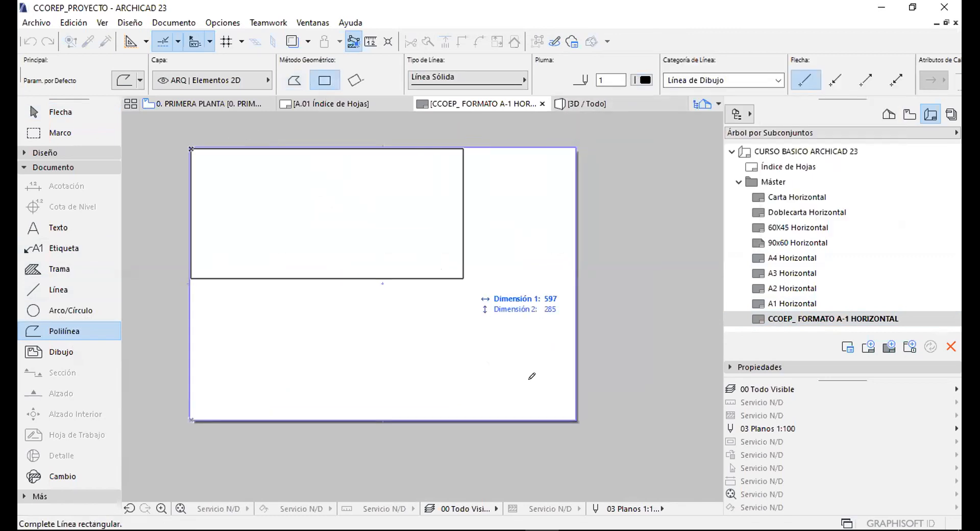
pyautogui.click(575, 409)
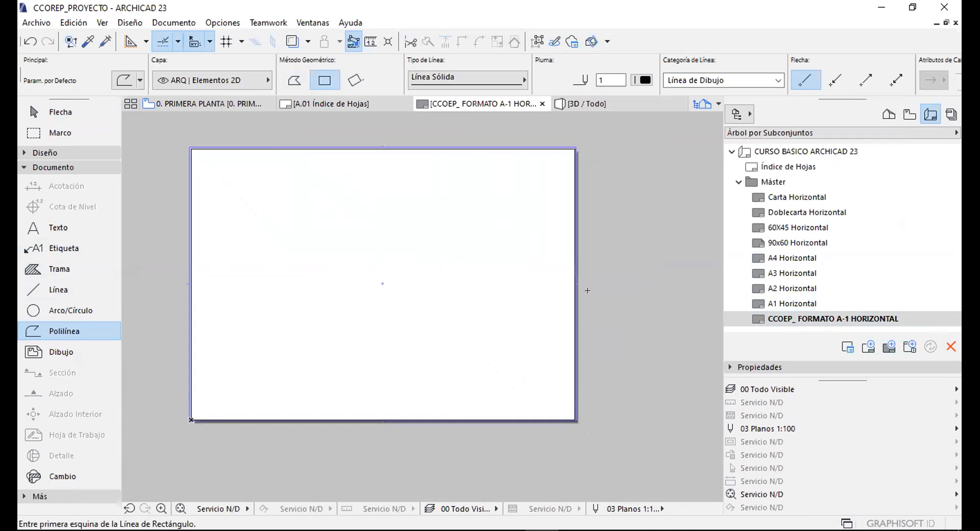
pyautogui.press('Escape')
# Offset the rectangular polyline 20 units inward.
pyautogui.click(575, 234)
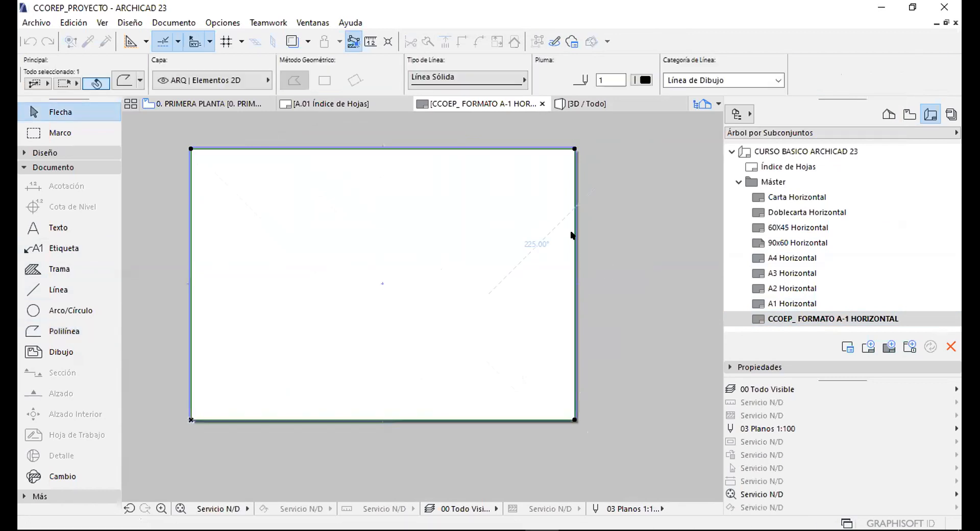
pyautogui.click(575, 234)
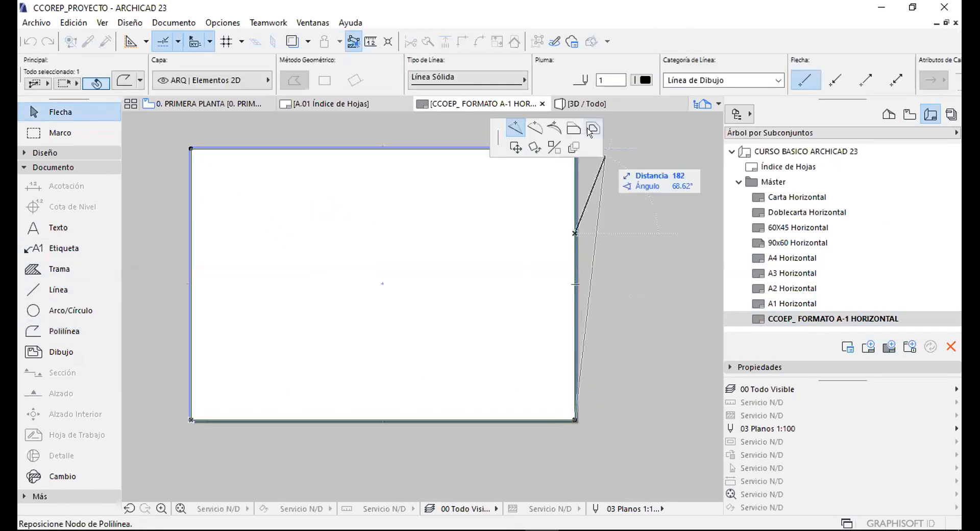
pyautogui.click(592, 128)
pyautogui.write('20')
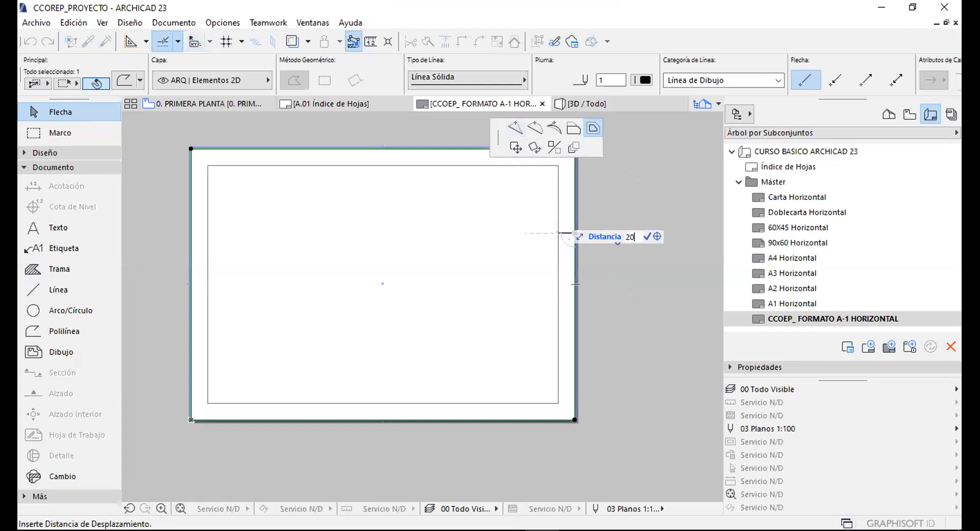
pyautogui.press('Return')
pyautogui.click(264, 188)
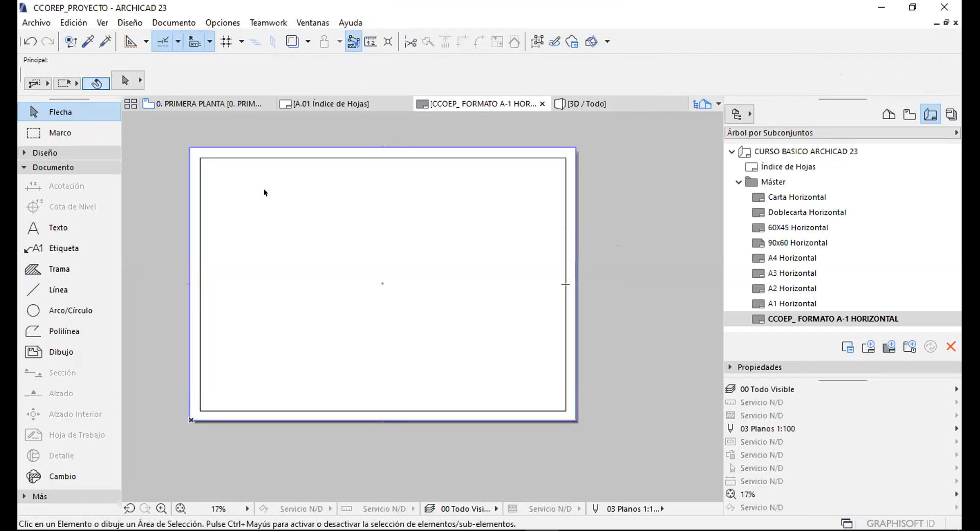
# Measure from the inner border's top-left corner to the sheet edge to check the inset.
pyautogui.scroll(6, 195, 143)
pyautogui.moveTo(262, 198); pyautogui.dragTo(323, 264, button='middle')
pyautogui.scroll(1, 327, 250)
pyautogui.press('m')
pyautogui.click(279, 256)
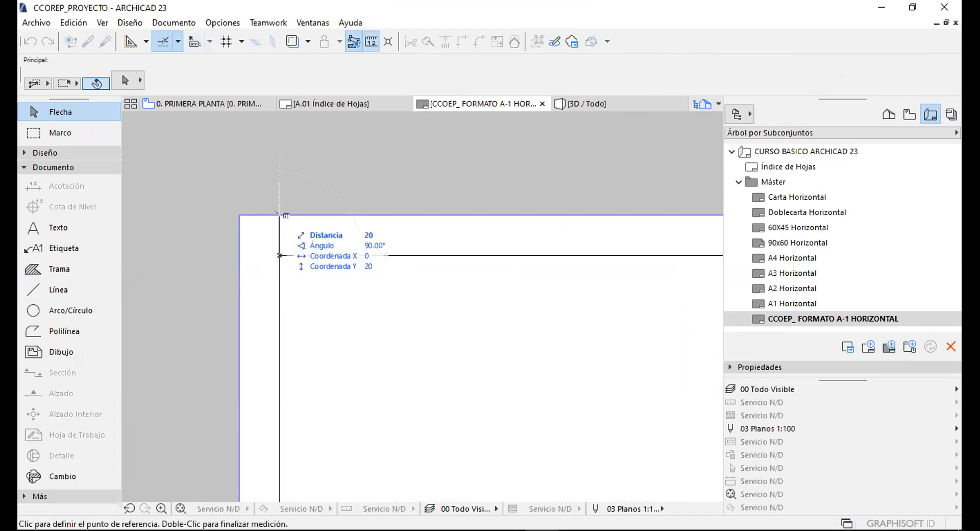
pyautogui.doubleClick(280, 214)
pyautogui.scroll(-5, 253, 187)
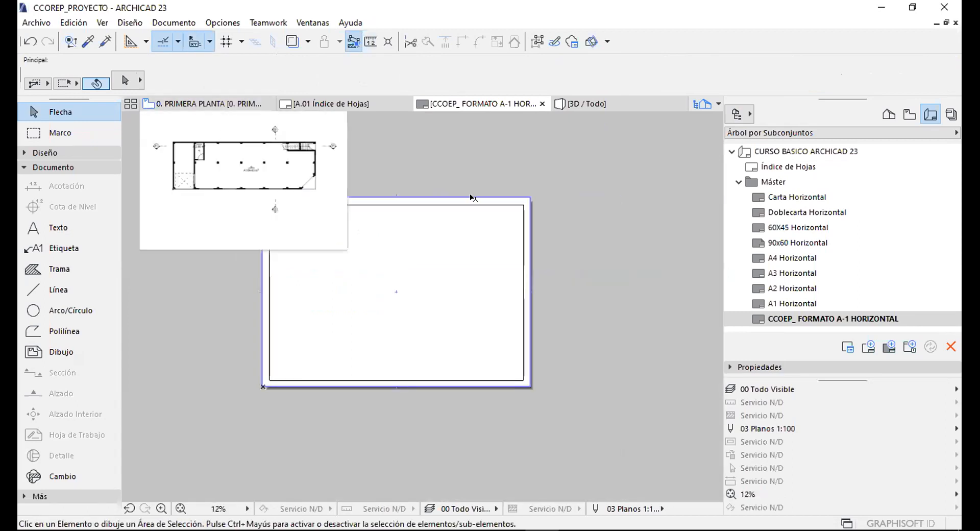
pyautogui.click(223, 23)
pyautogui.moveTo(291, 150)
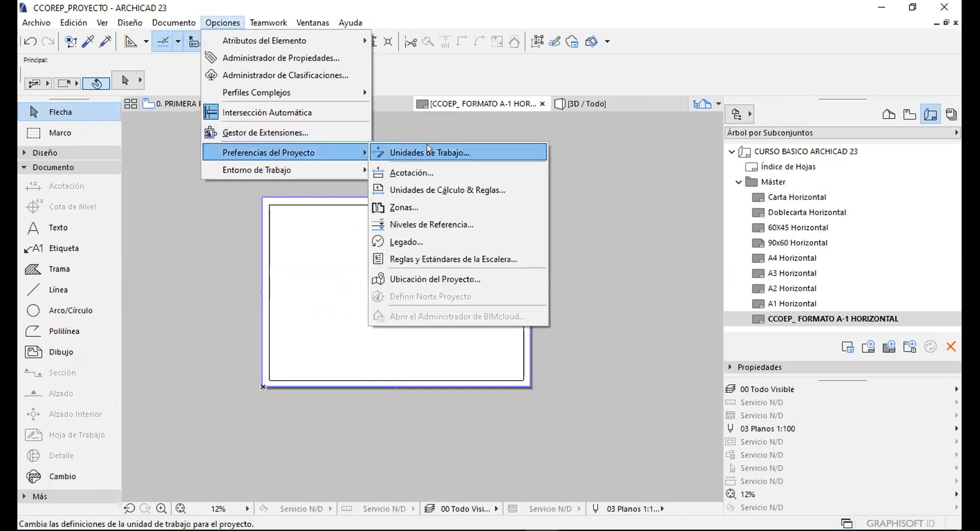
pyautogui.click(423, 153)
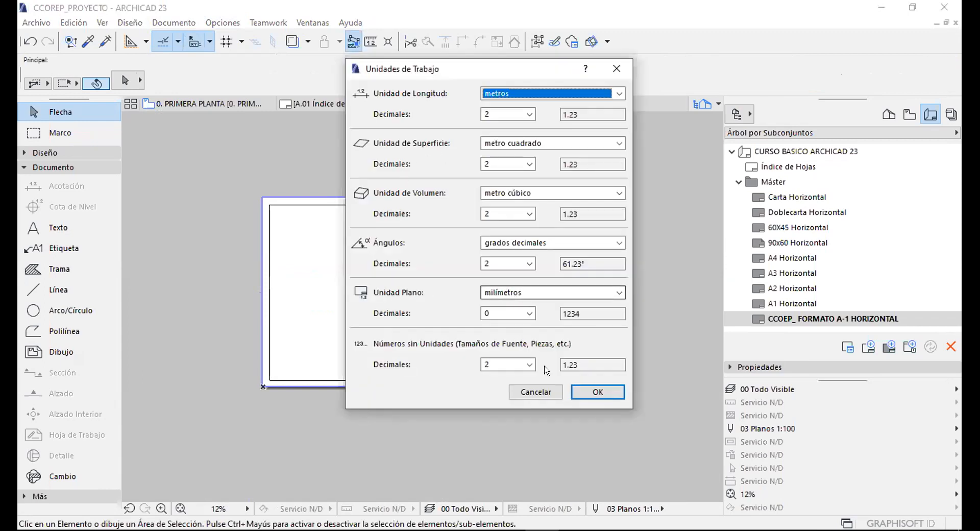
pyautogui.click(536, 392)
pyautogui.scroll(2, 438, 278)
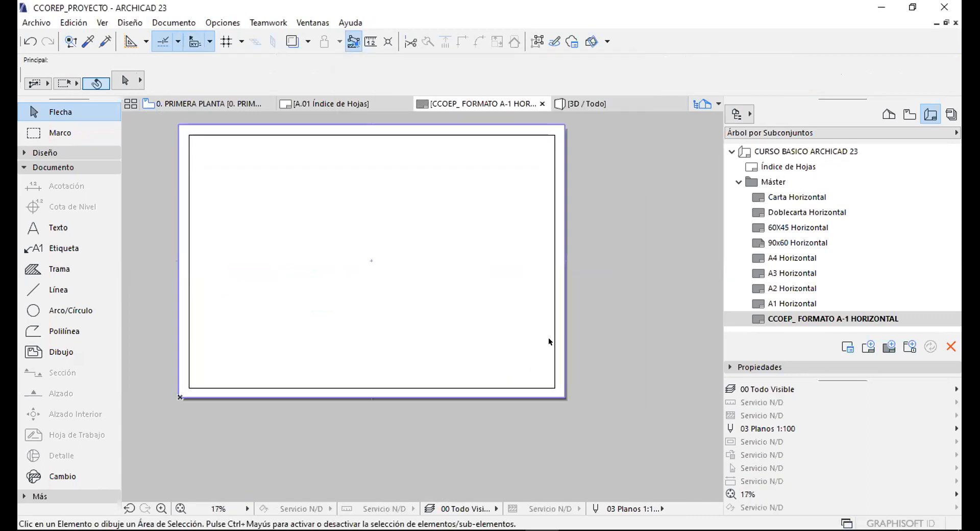
pyautogui.hotkey('alt', 'g')
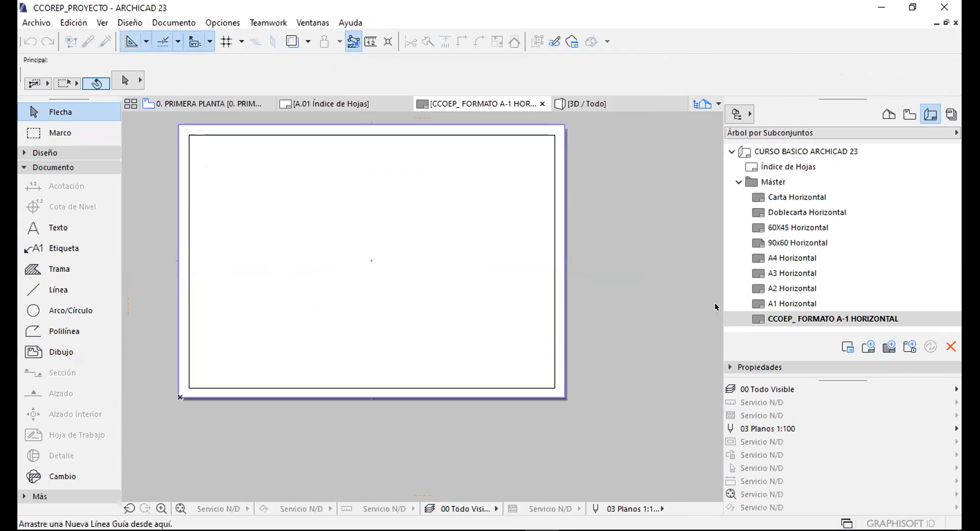
# Add a vertical guide on the sheet's right edge and a parallel guide offset 180.
pyautogui.moveTo(716, 302); pyautogui.dragTo(573, 341)
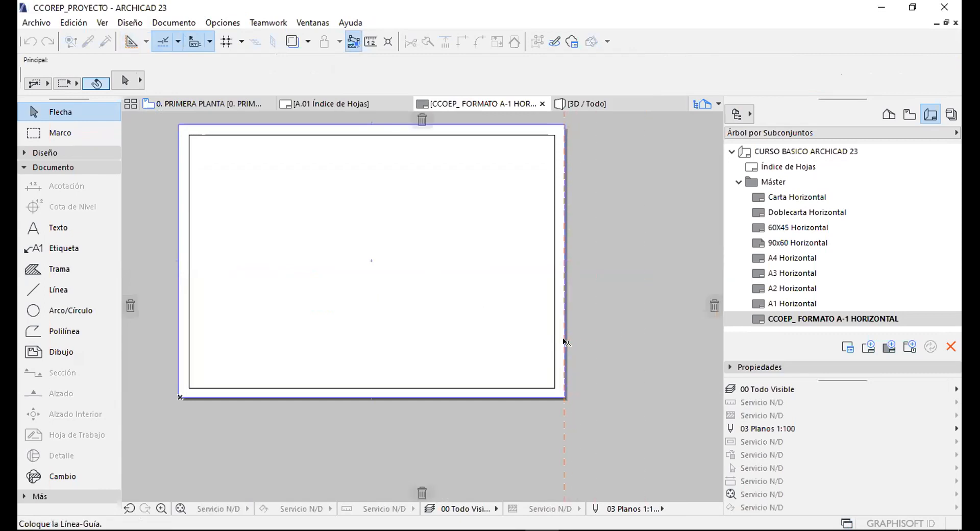
pyautogui.moveTo(533, 434); pyautogui.dragTo(562, 409)
pyautogui.scroll(5, 564, 396)
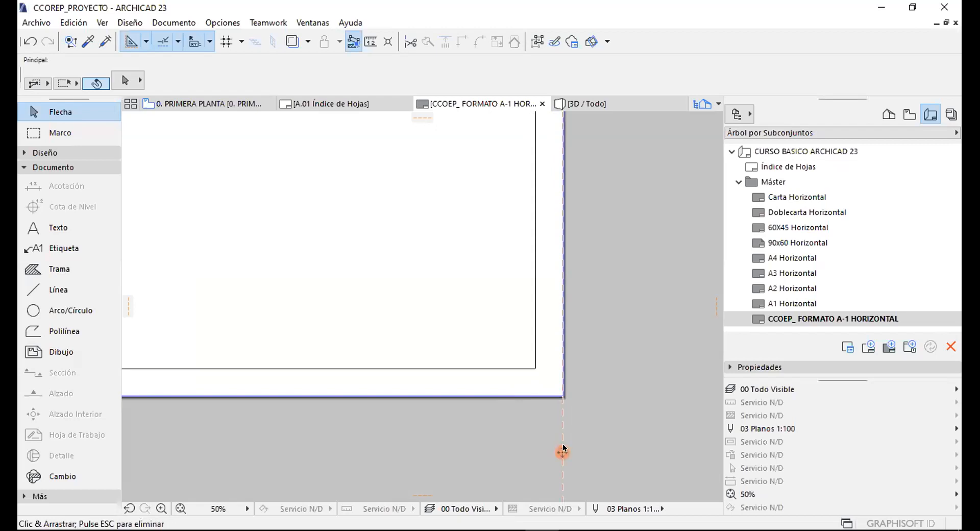
pyautogui.moveTo(466, 437); pyautogui.dragTo(450, 435)
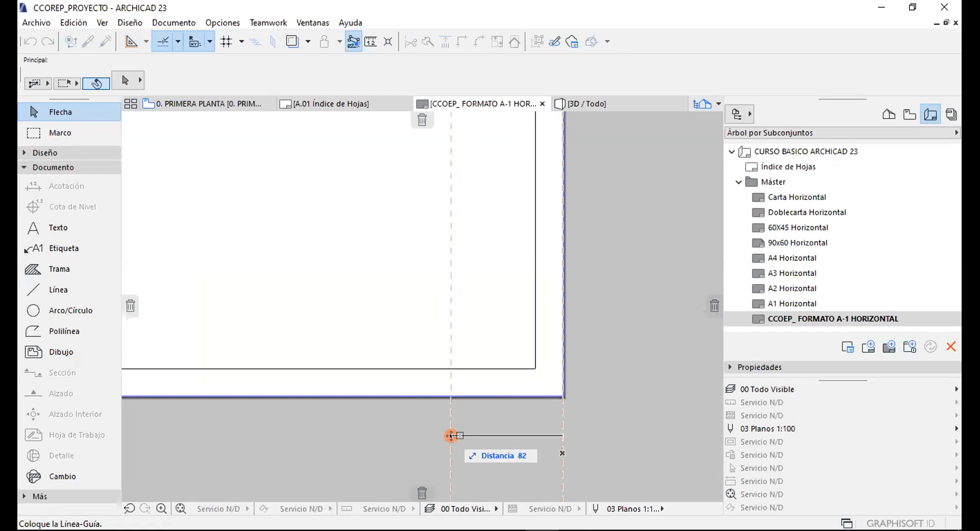
pyautogui.write('180')
pyautogui.press('Return')
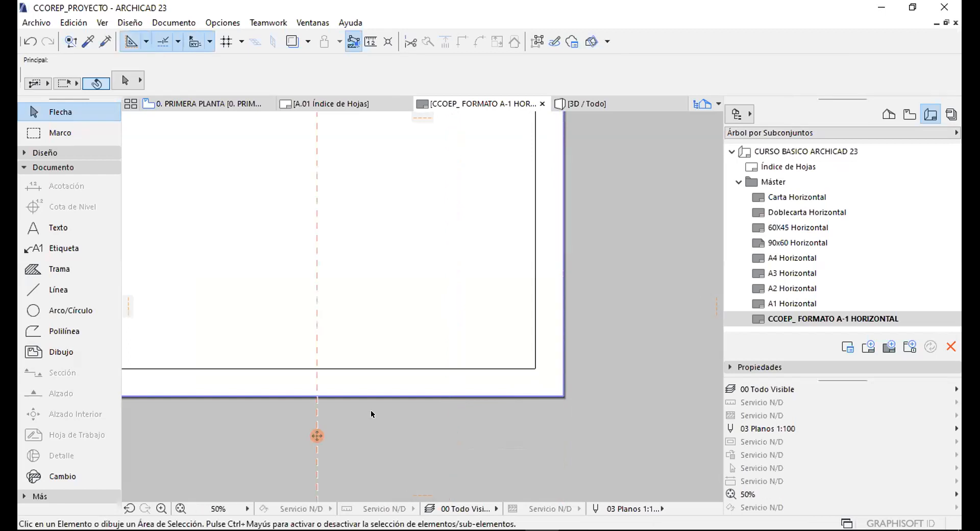
pyautogui.scroll(-1, 383, 328)
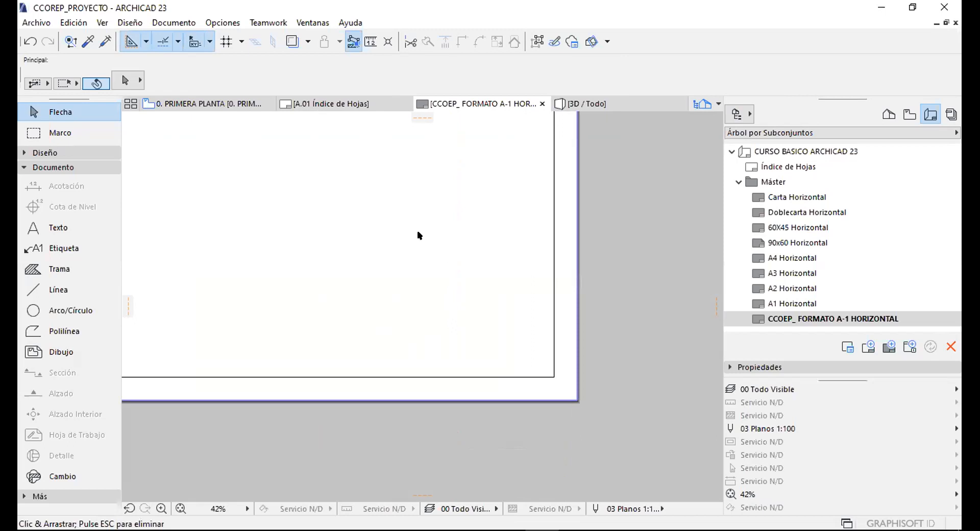
# Draw a polyline rectangle from the guide intersection to the border's lower-right corner.
pyautogui.click(57, 334)
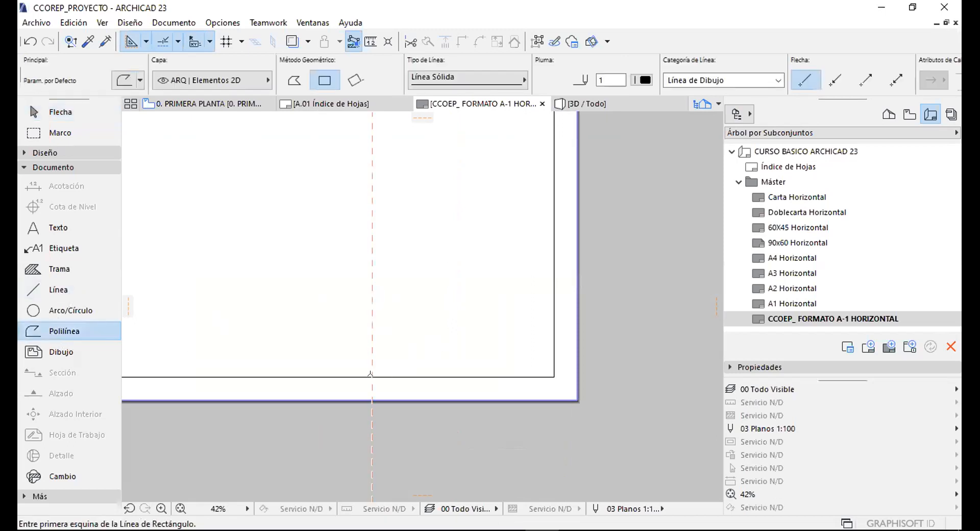
pyautogui.click(372, 377)
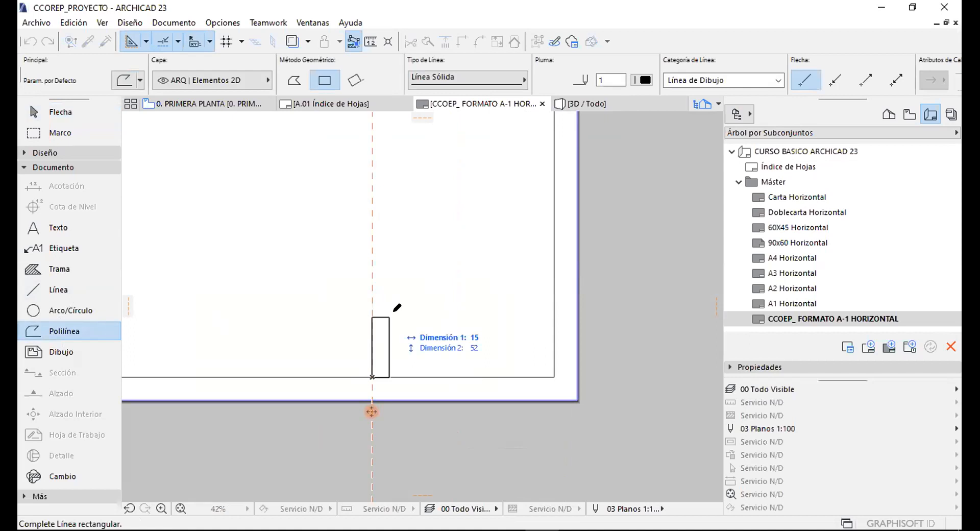
pyautogui.click(555, 305)
pyautogui.scroll(3, 438, 301)
pyautogui.press('Escape')
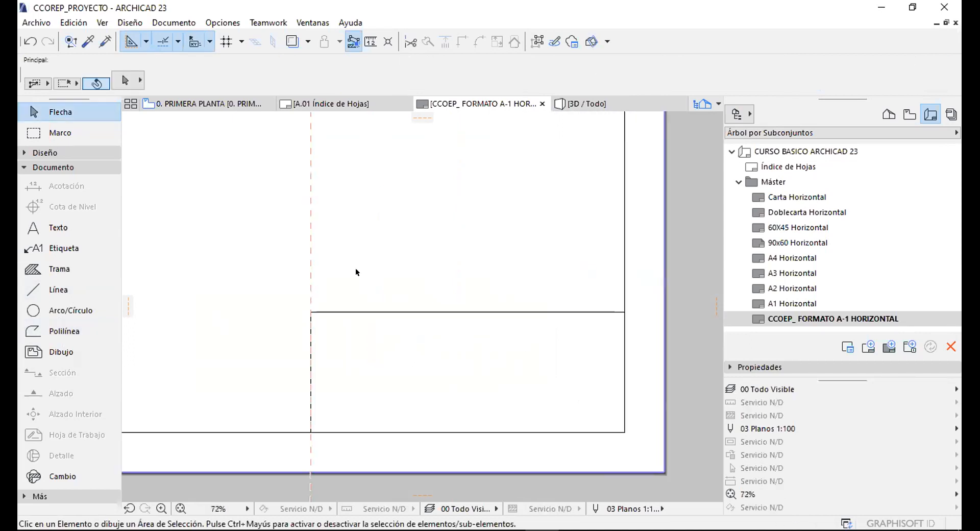
# Set the Text tool to centred alignment, 10 mm size, black pen 1, and top-left anchor.
pyautogui.click(114, 228)
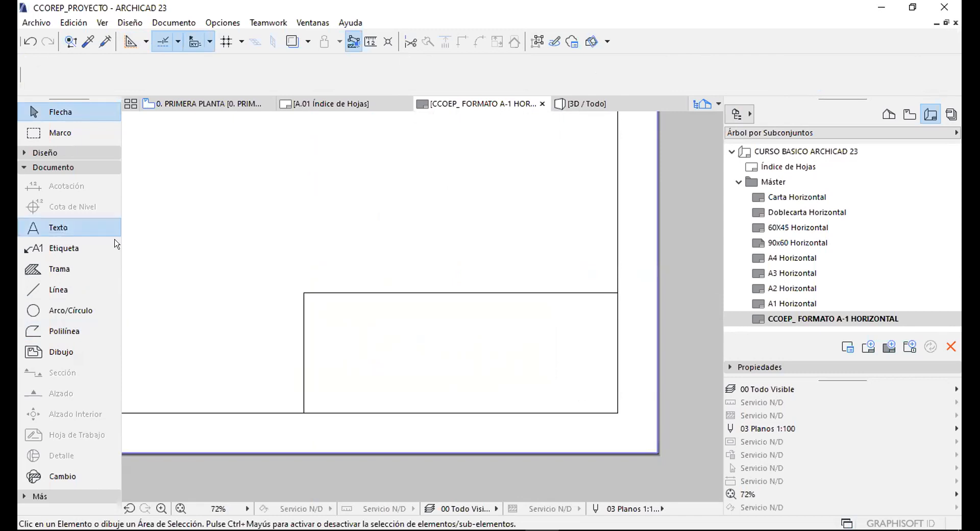
pyautogui.scroll(3, 518, 330)
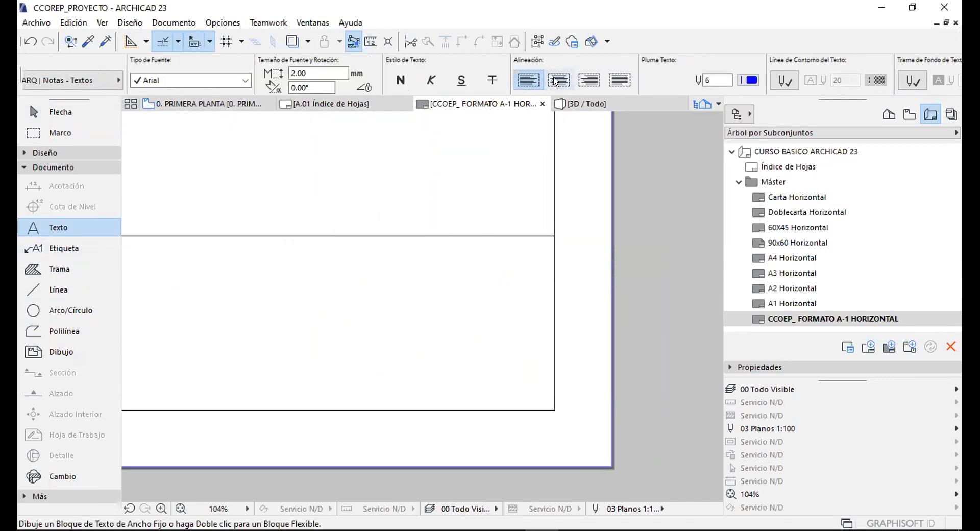
pyautogui.click(558, 79)
pyautogui.click(308, 73)
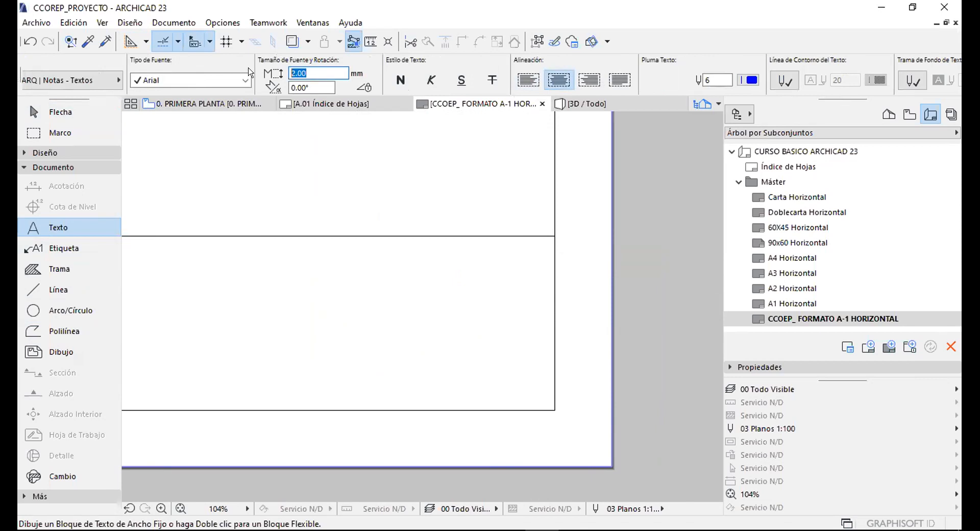
pyautogui.write('10')
pyautogui.press('Tab')
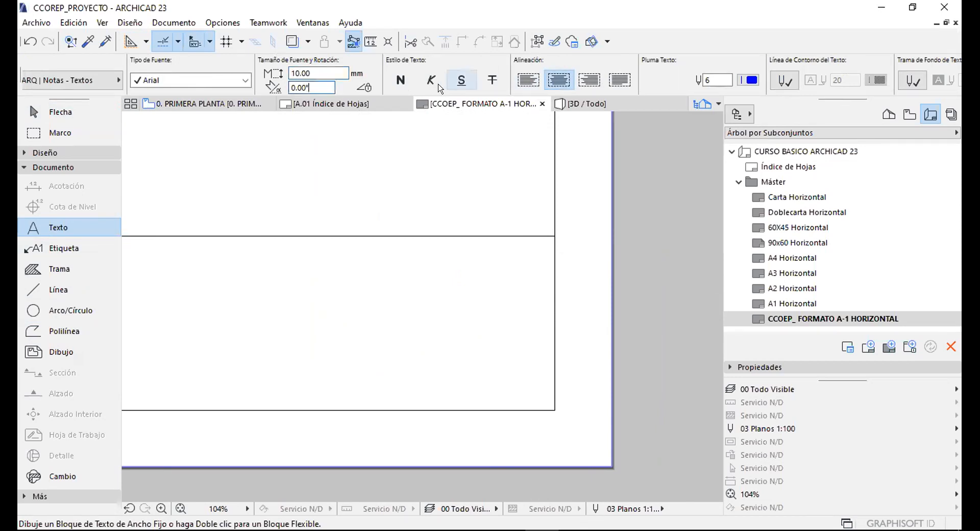
pyautogui.click(548, 77)
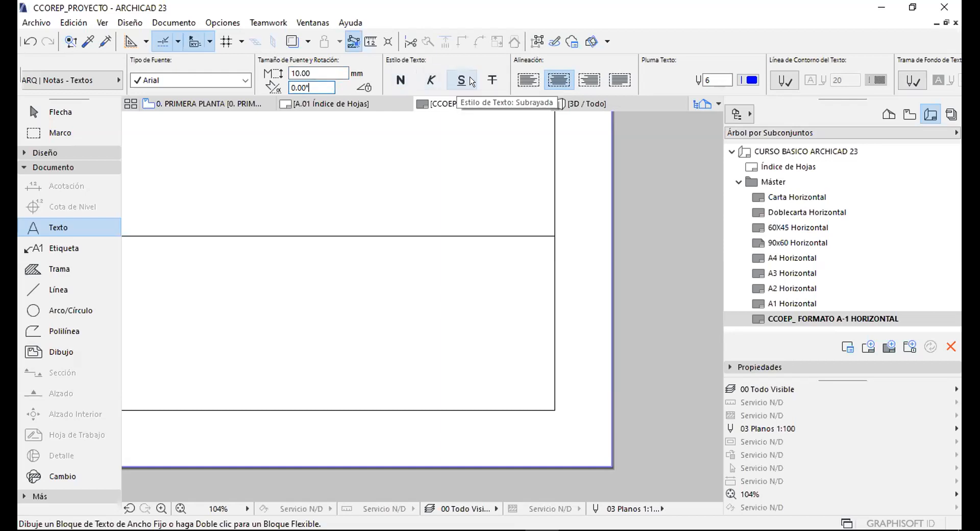
pyautogui.hscroll(4, 533, 68)
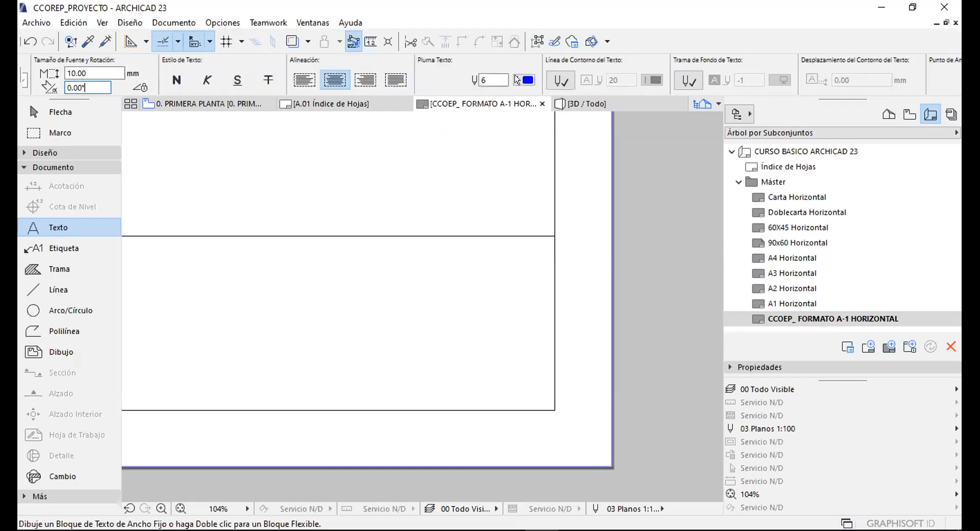
pyautogui.click(449, 80)
pyautogui.click(468, 78)
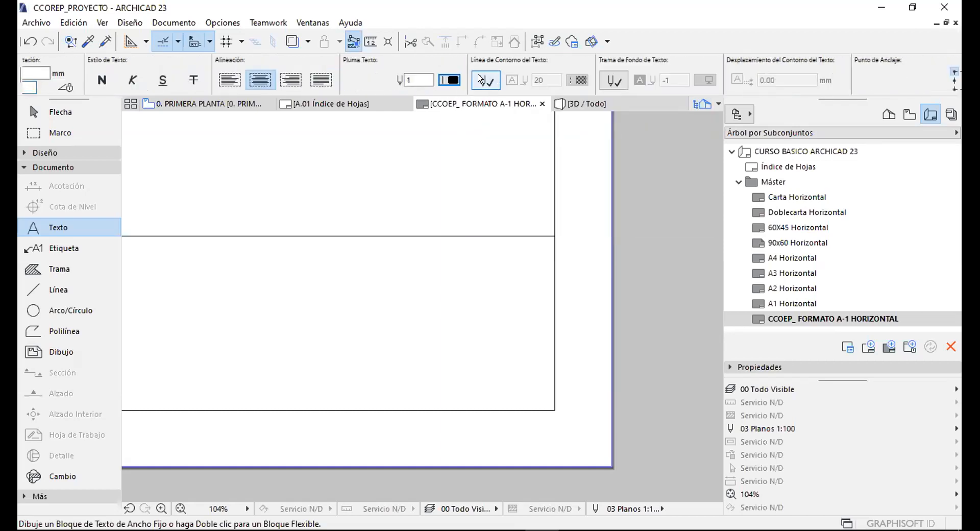
pyautogui.hscroll(6, 617, 82)
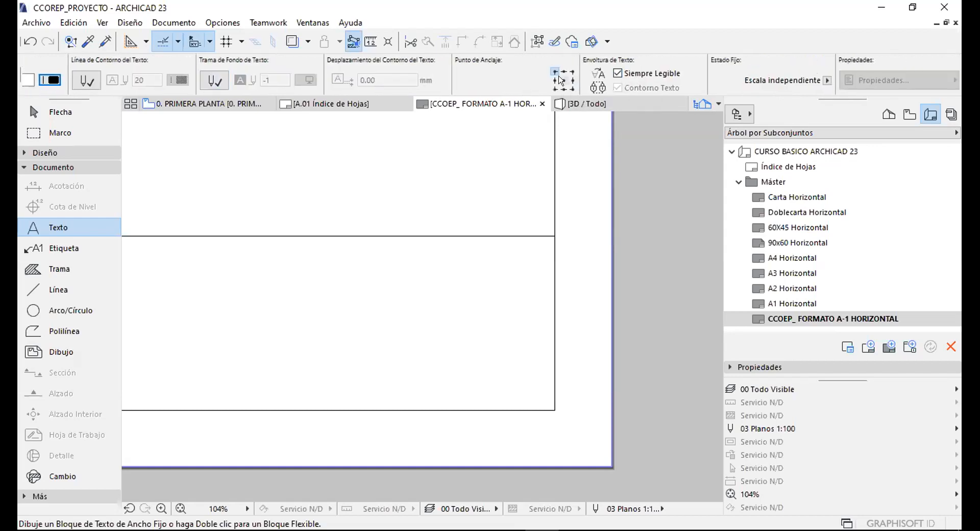
pyautogui.click(555, 72)
# Type the label 'A-01' in the title block.
pyautogui.click(401, 213)
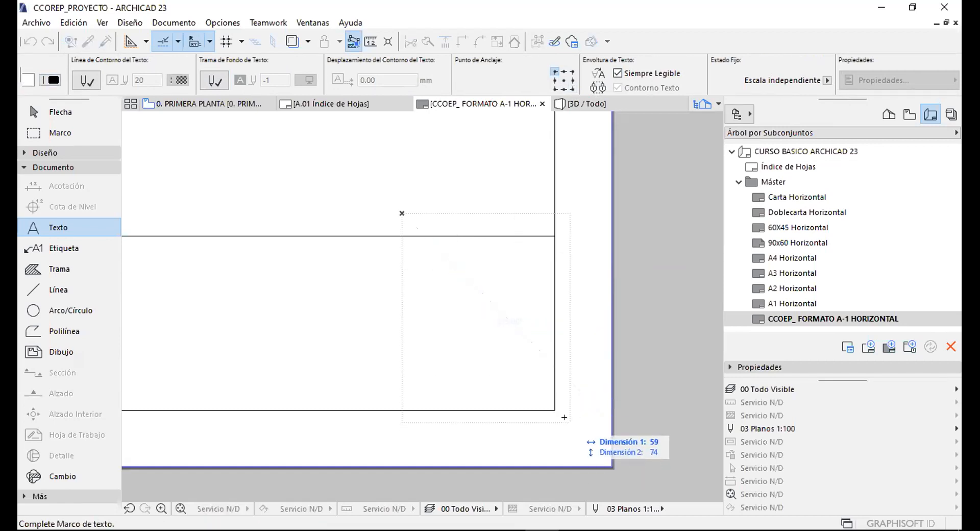
pyautogui.press('Escape')
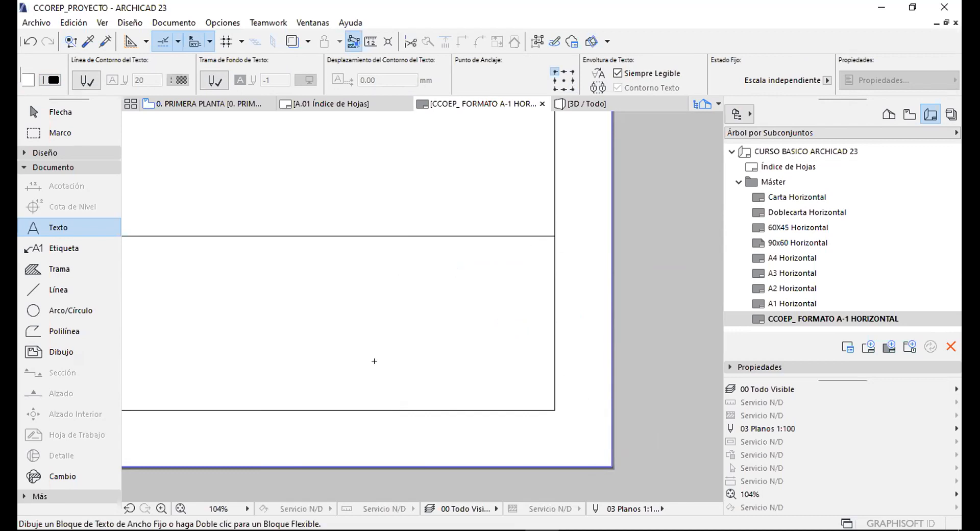
pyautogui.click(418, 296)
pyautogui.click(422, 296)
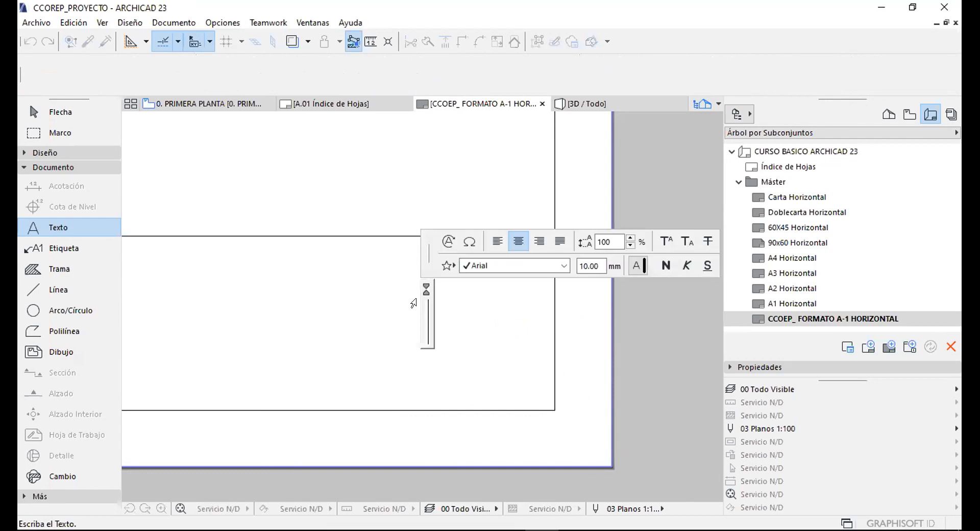
pyautogui.write('A-01')
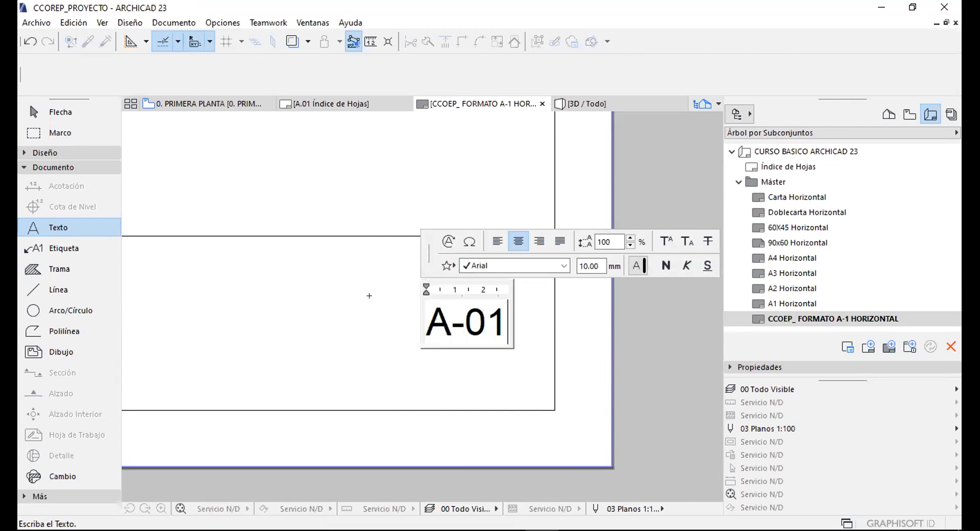
pyautogui.press('Escape')
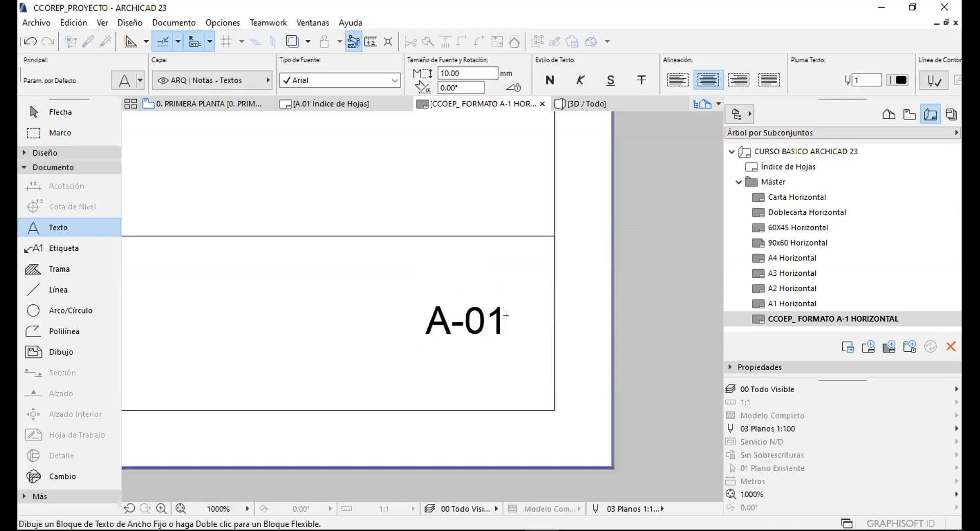
# Enlarge the A-01 label to 20 mm and move it left and up.
pyautogui.click(501, 319)
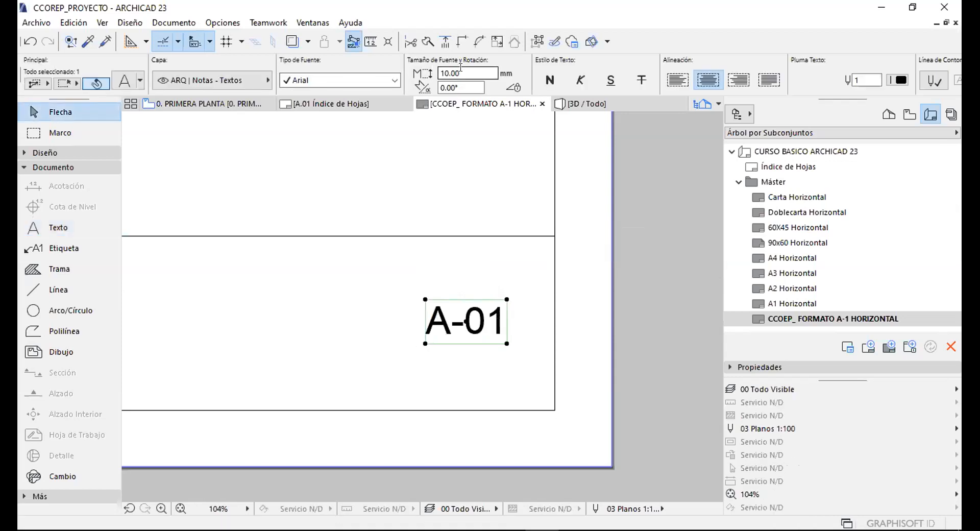
pyautogui.write('20')
pyautogui.press('Return')
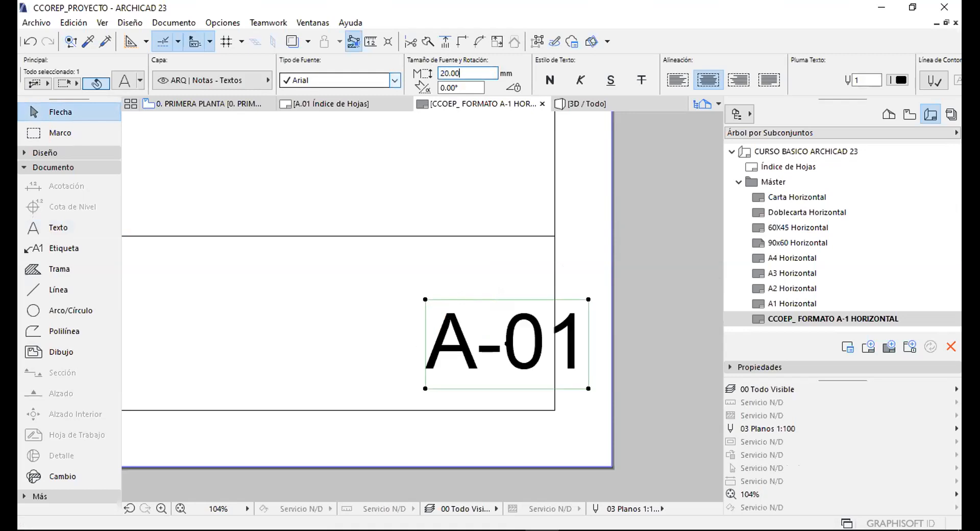
pyautogui.hotkey('ctrl', 'd')
pyautogui.click(537, 344)
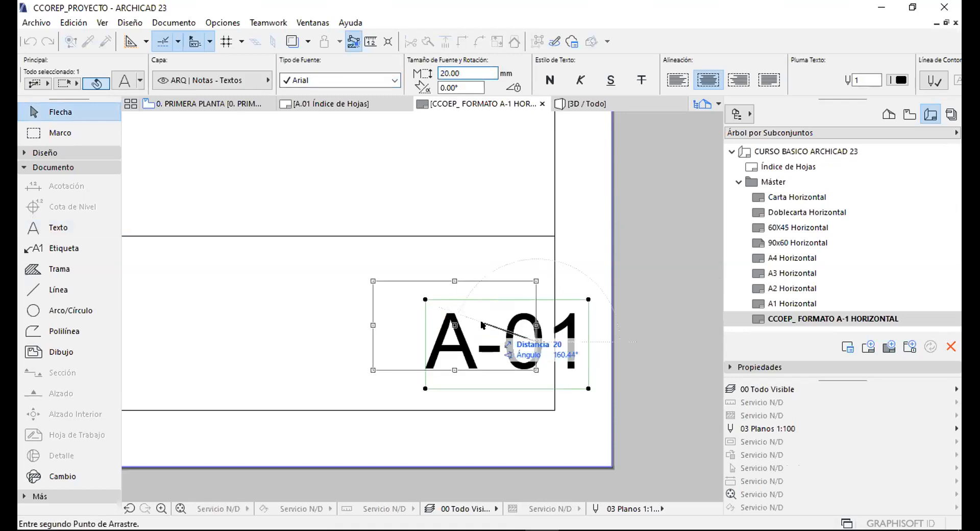
pyautogui.click(484, 324)
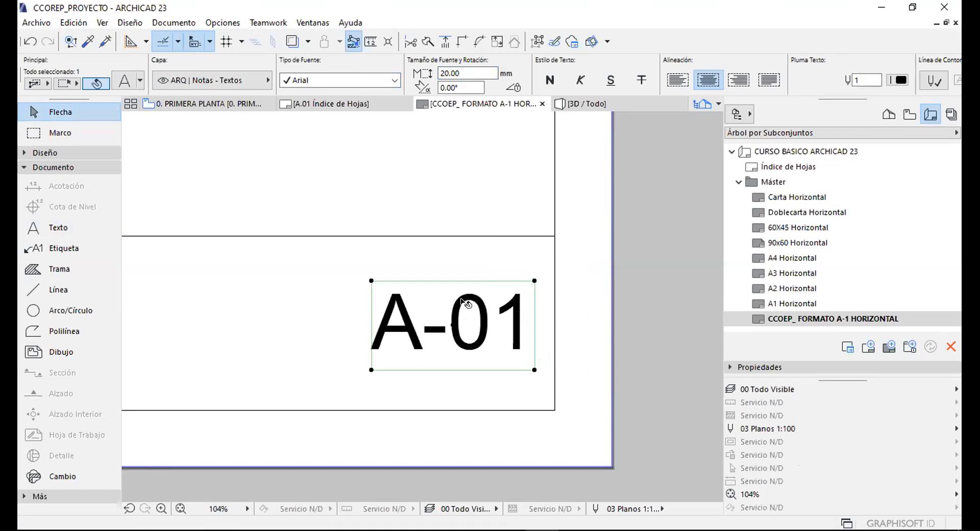
# Edit the label to read 'A-100'.
pyautogui.doubleClick(460, 303)
pyautogui.moveTo(449, 307); pyautogui.dragTo(535, 322)
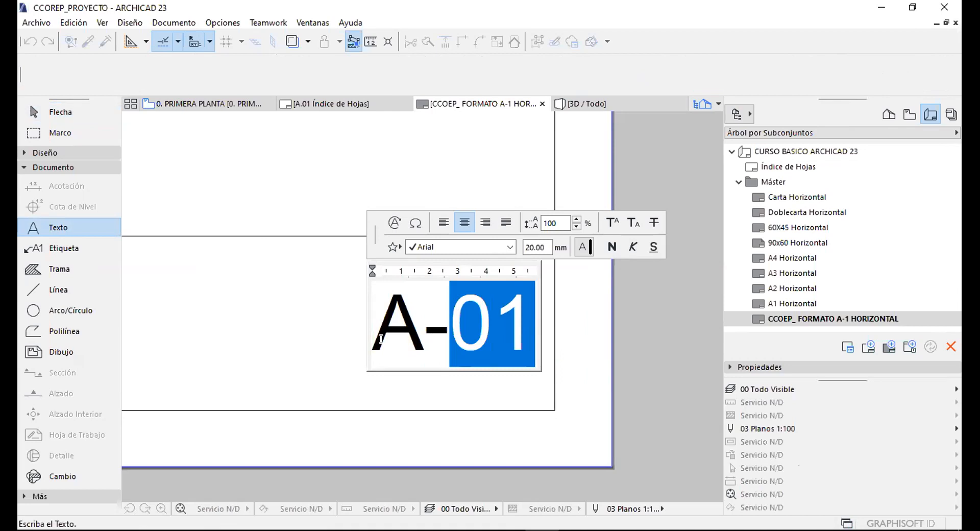
pyautogui.write('100')
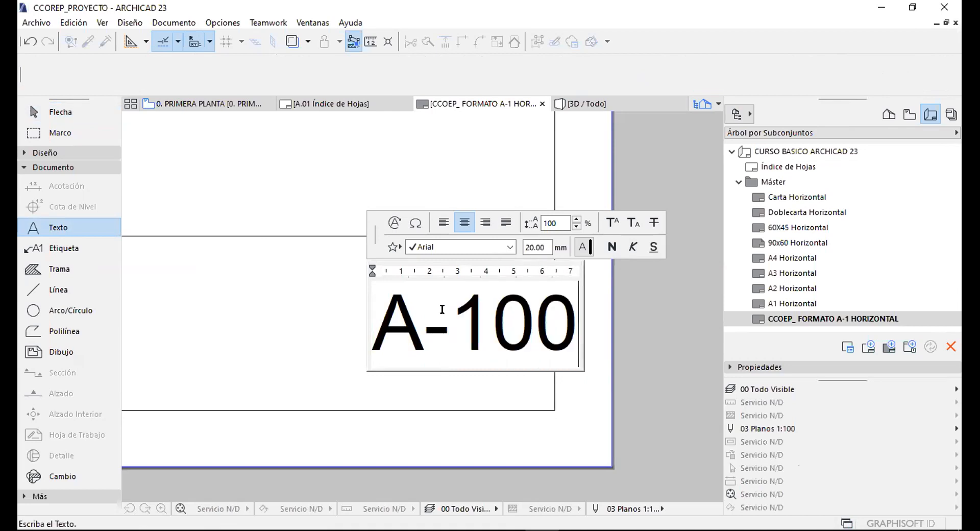
pyautogui.click(539, 359)
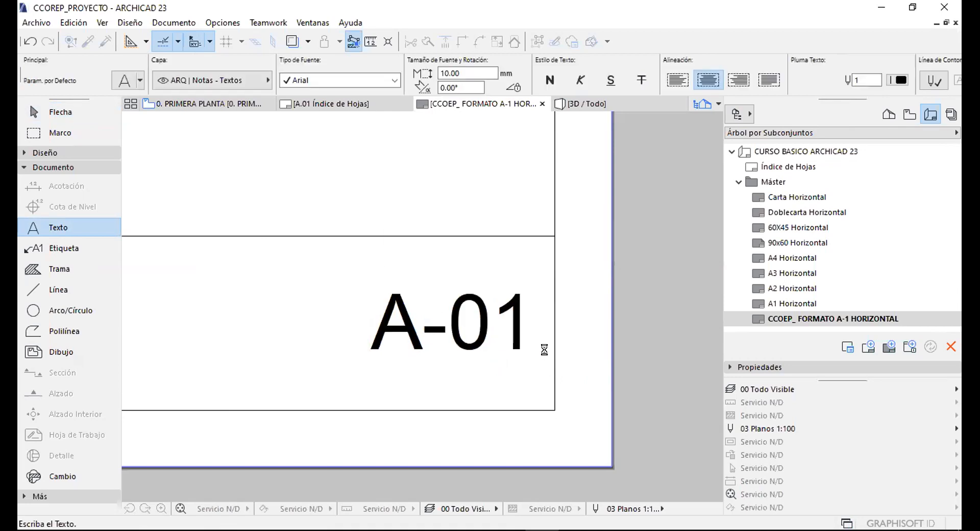
pyautogui.scroll(2, 568, 314)
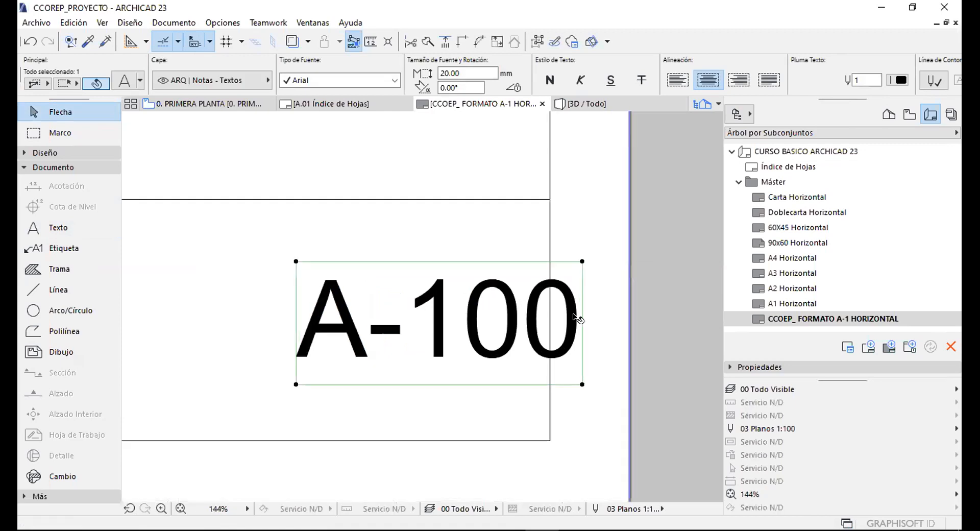
pyautogui.scroll(1, 512, 299)
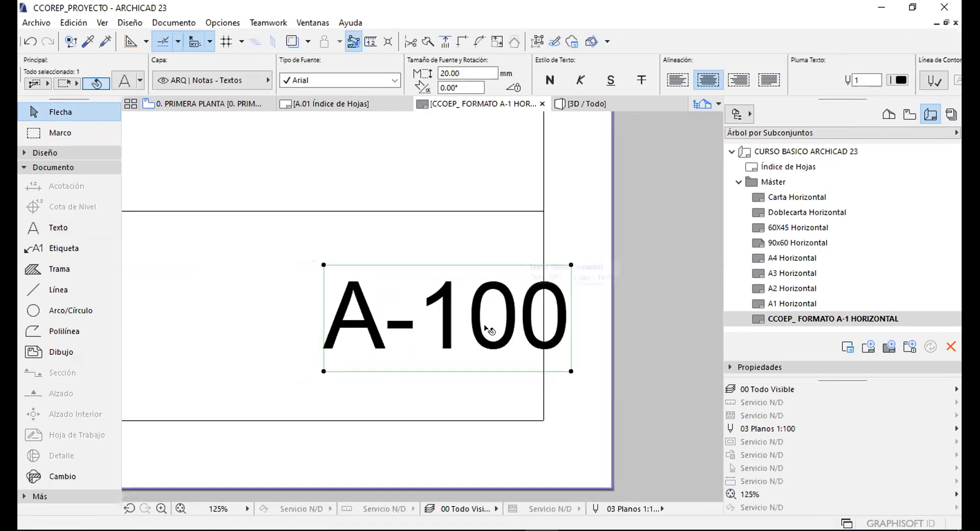
pyautogui.scroll(-2, 604, 72)
pyautogui.scroll(-6, 605, 71)
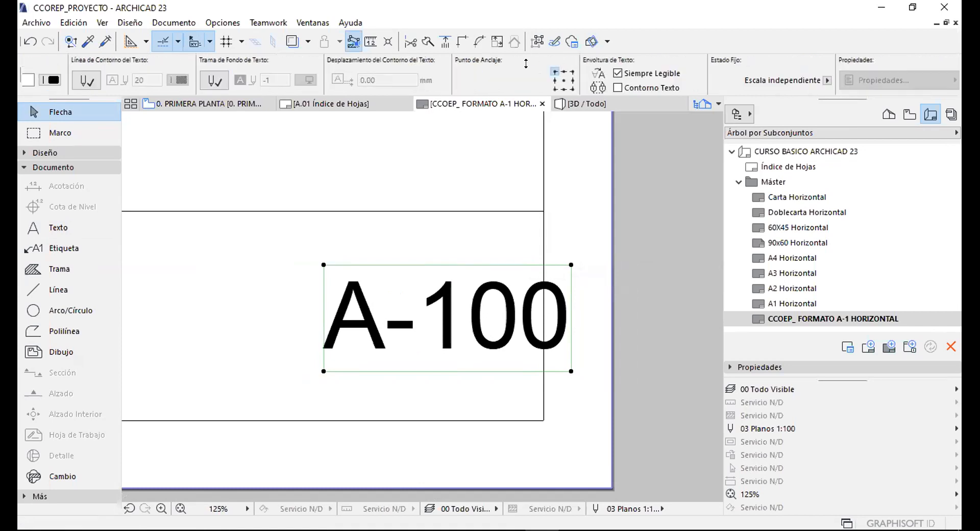
# Anchor the A-100 label at its top-right corner and shift it left.
pyautogui.click(361, 214)
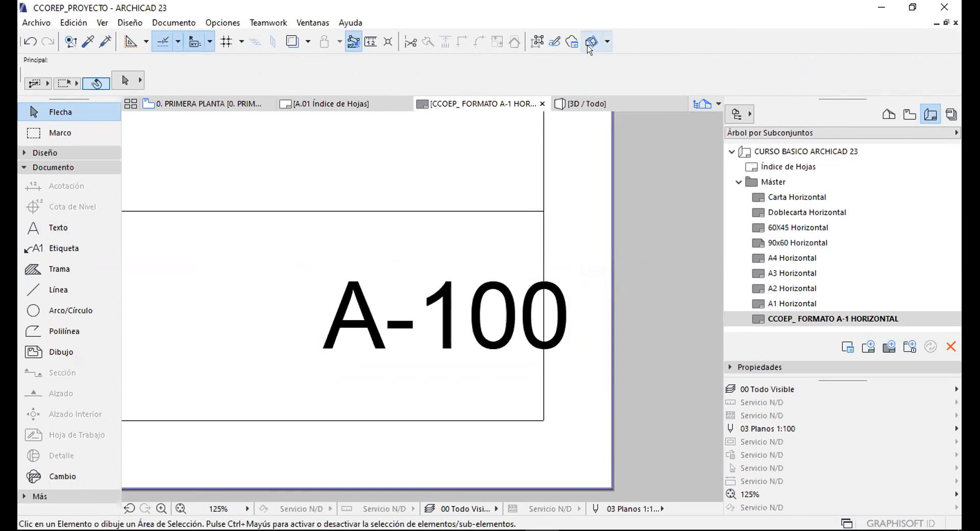
pyautogui.click(350, 280)
pyautogui.scroll(-2, 583, 88)
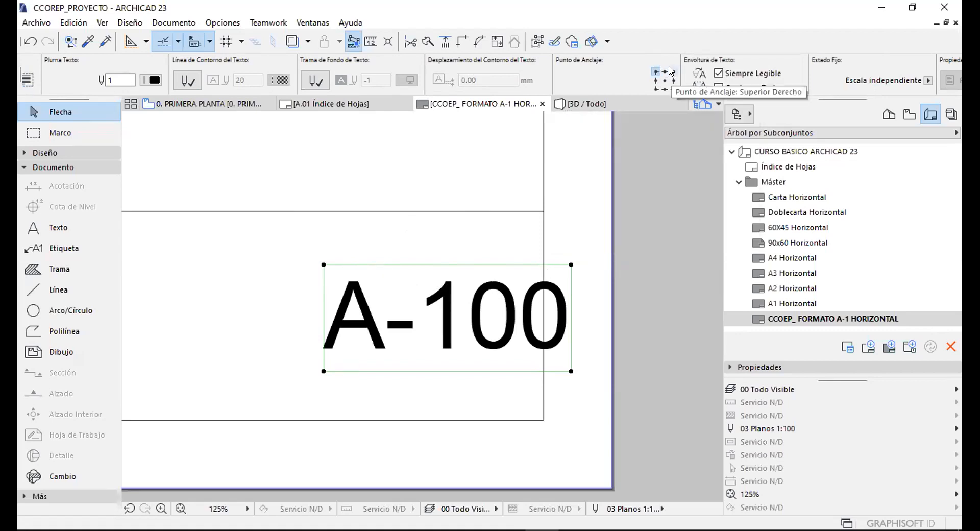
pyautogui.click(672, 71)
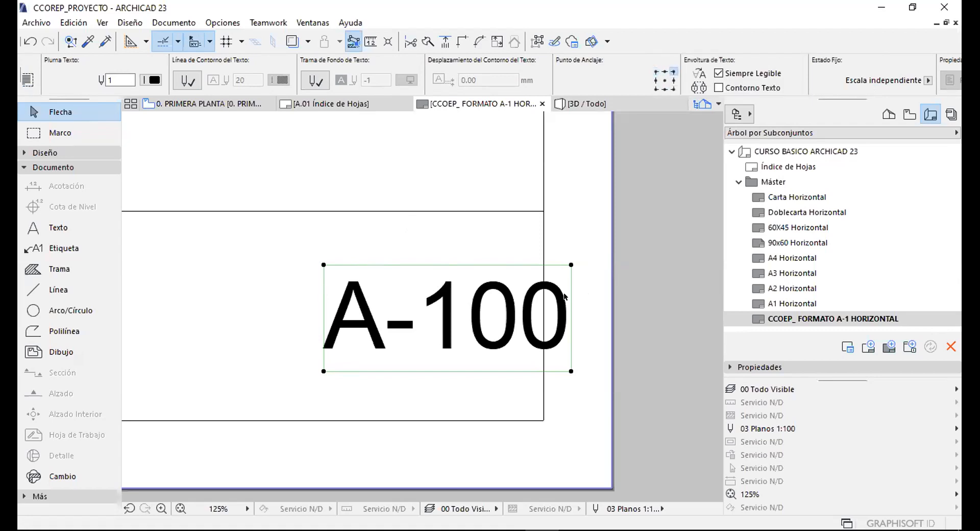
pyautogui.click(571, 265)
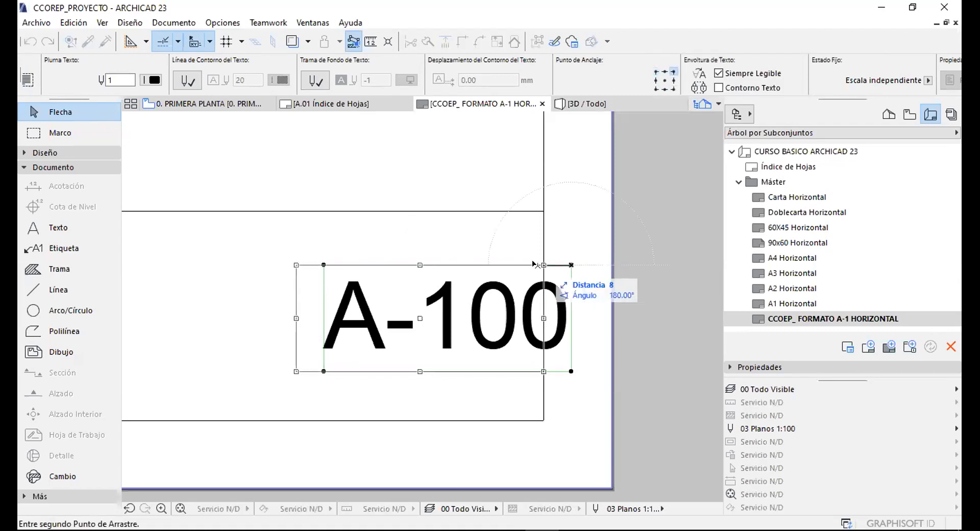
pyautogui.click(536, 265)
# Replace '100' with '200' so the label reads 'A-2000'.
pyautogui.doubleClick(474, 299)
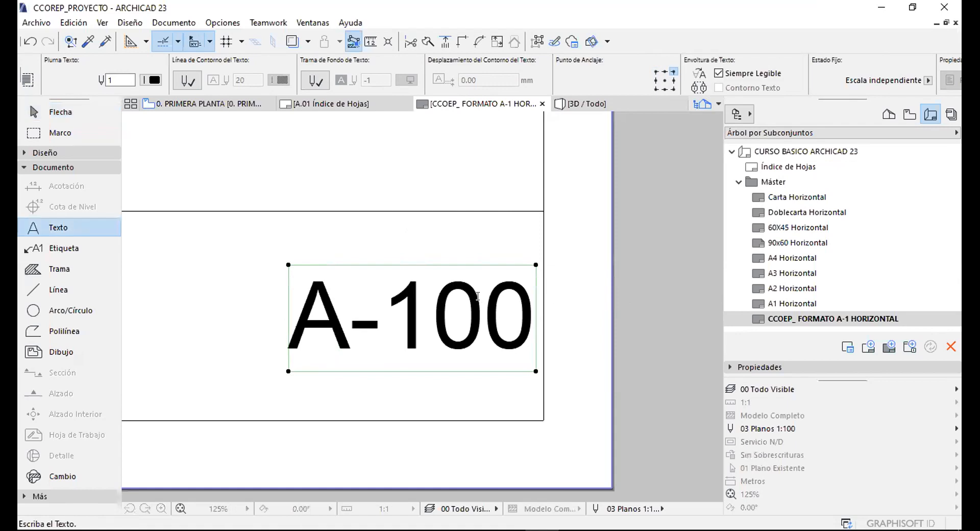
pyautogui.moveTo(475, 300); pyautogui.dragTo(385, 303)
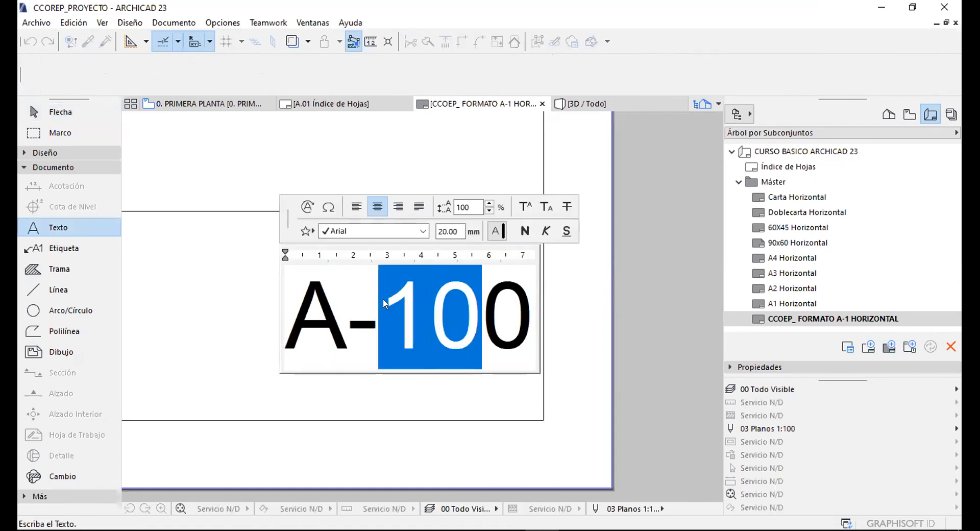
pyautogui.write('200')
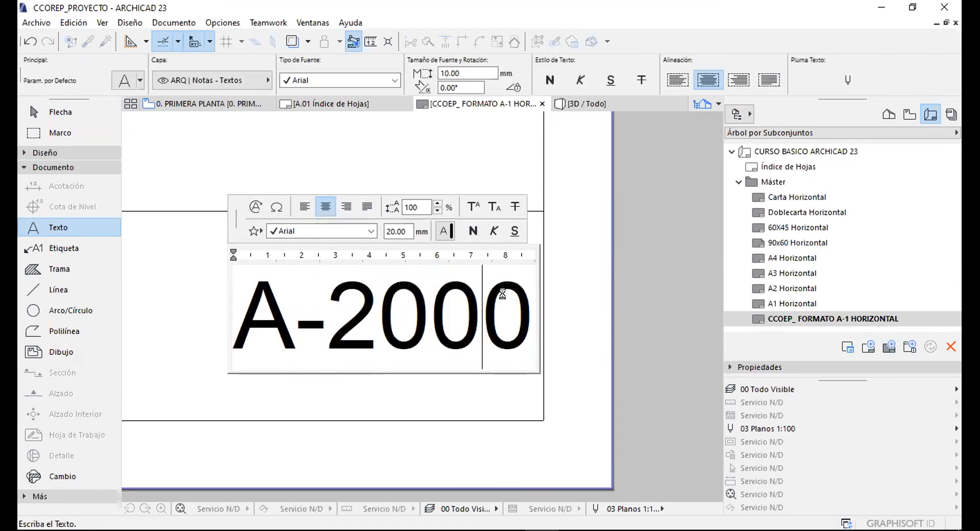
pyautogui.press('Escape')
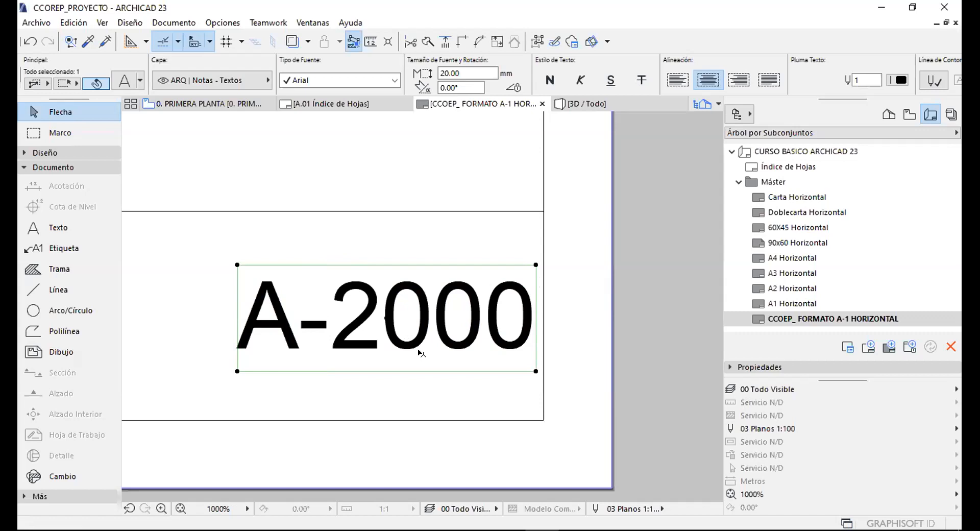
pyautogui.doubleClick(403, 295)
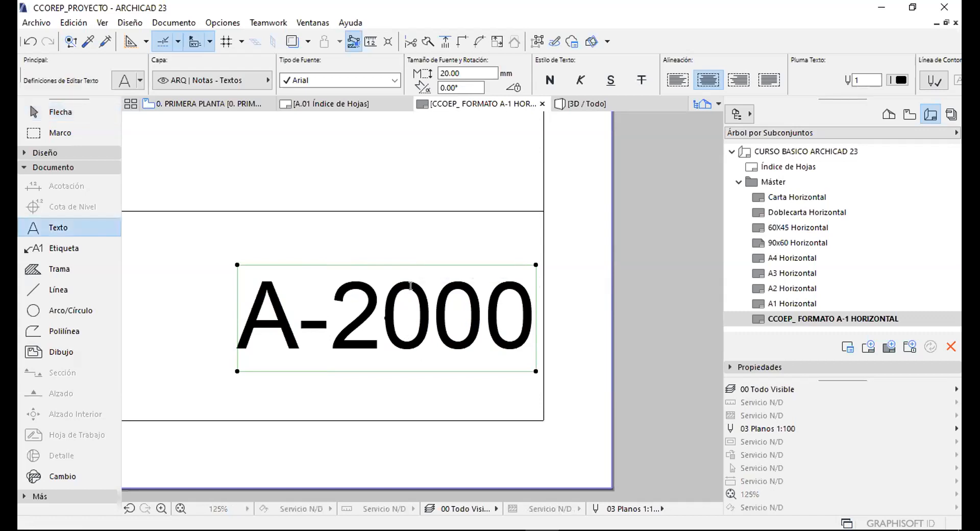
pyautogui.click(527, 315)
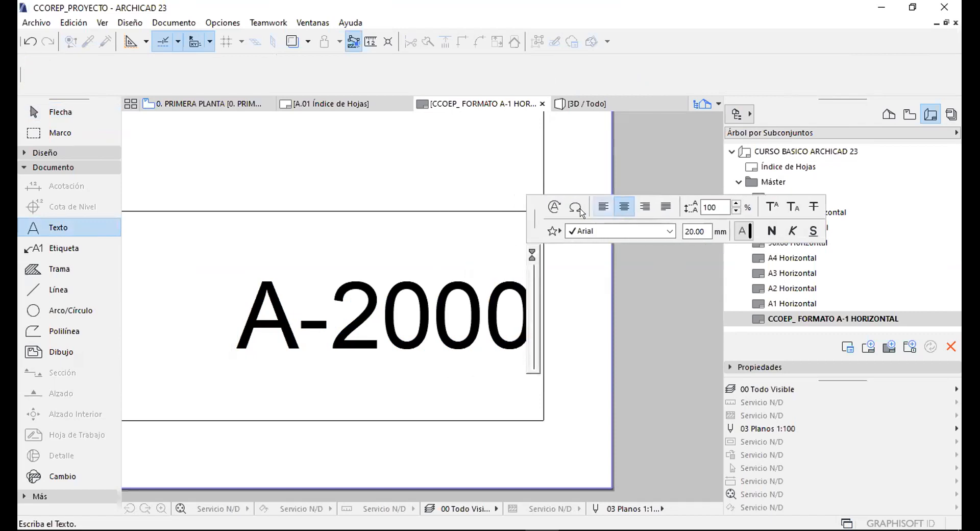
# Insert the Plano > ID del Plano autotext into the label, making it #LayID.
pyautogui.click(555, 207)
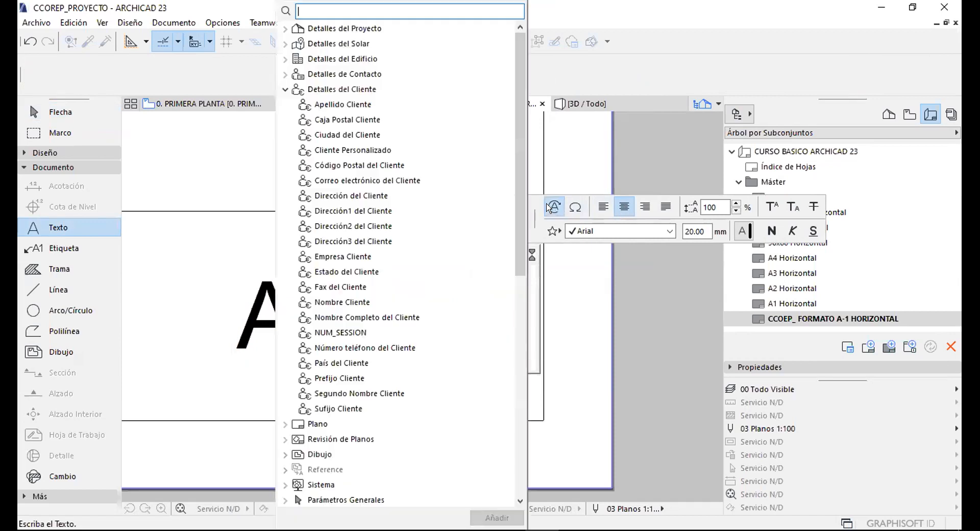
pyautogui.click(285, 90)
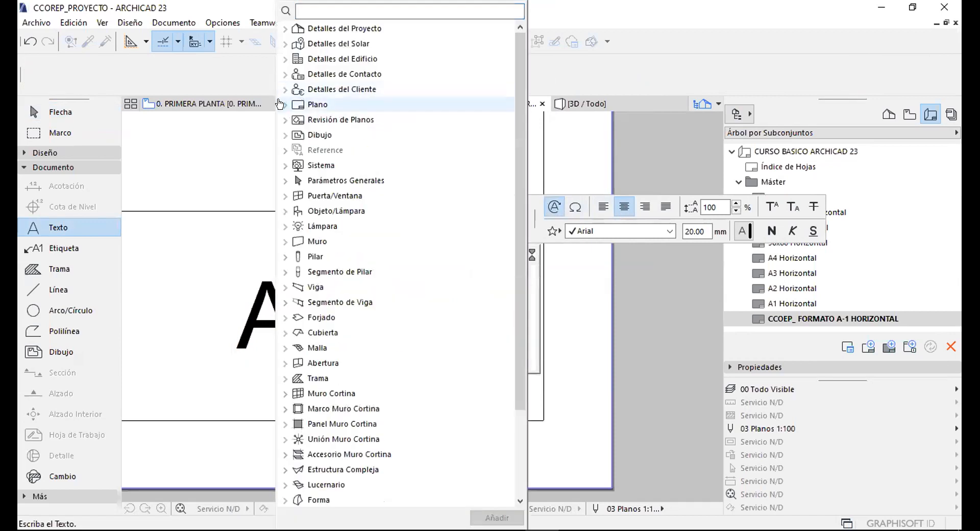
pyautogui.click(281, 104)
pyautogui.click(281, 104)
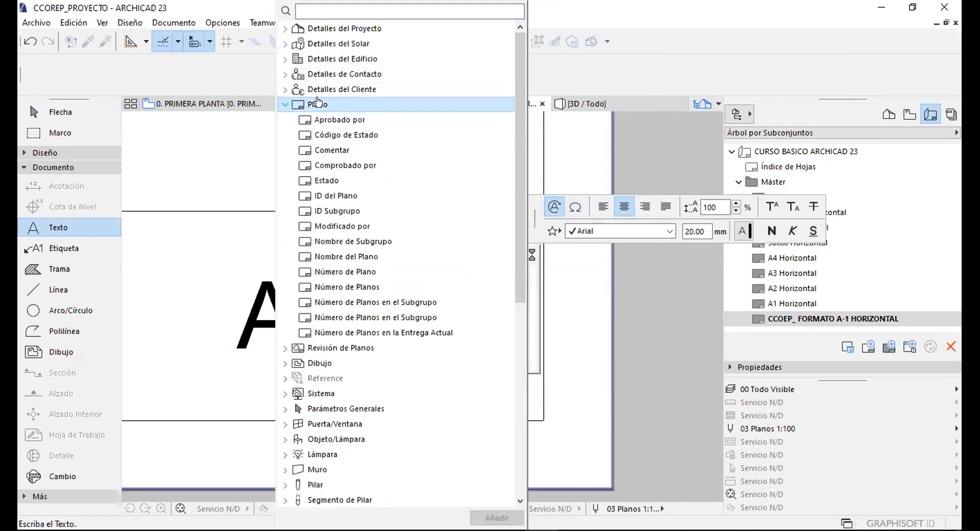
pyautogui.scroll(-3, 347, 150)
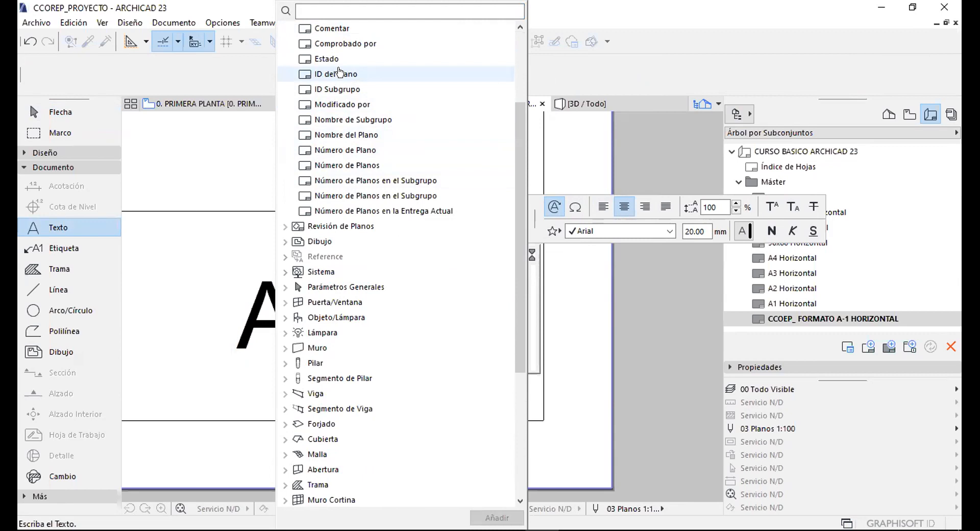
pyautogui.click(331, 74)
pyautogui.press('Return')
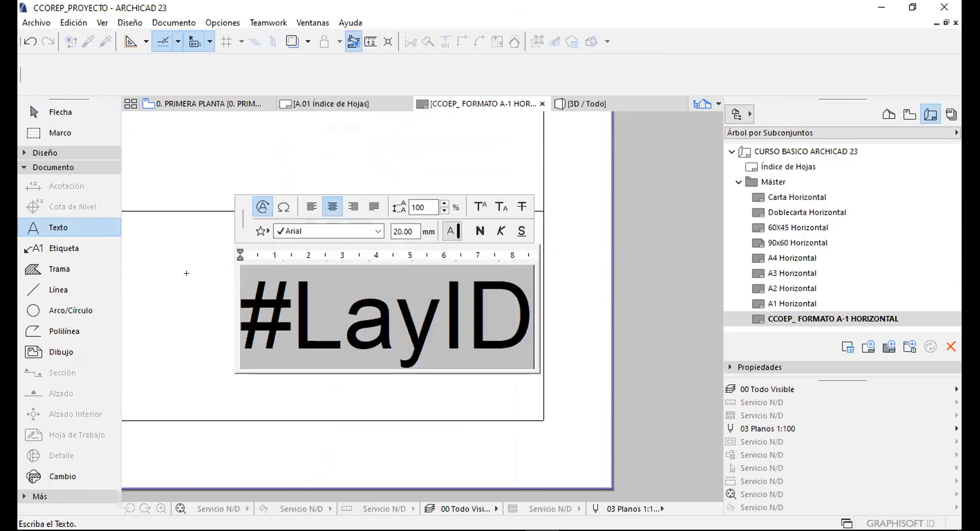
pyautogui.press('Escape')
# Alt-click the #LayID text to pick up its settings for new text.
pyautogui.moveTo(433, 237); pyautogui.dragTo(468, 159, button='middle')
pyautogui.press('Escape')
pyautogui.press('alt')
pyautogui.keyDown('alt'); pyautogui.click(343, 321); pyautogui.keyUp('alt')
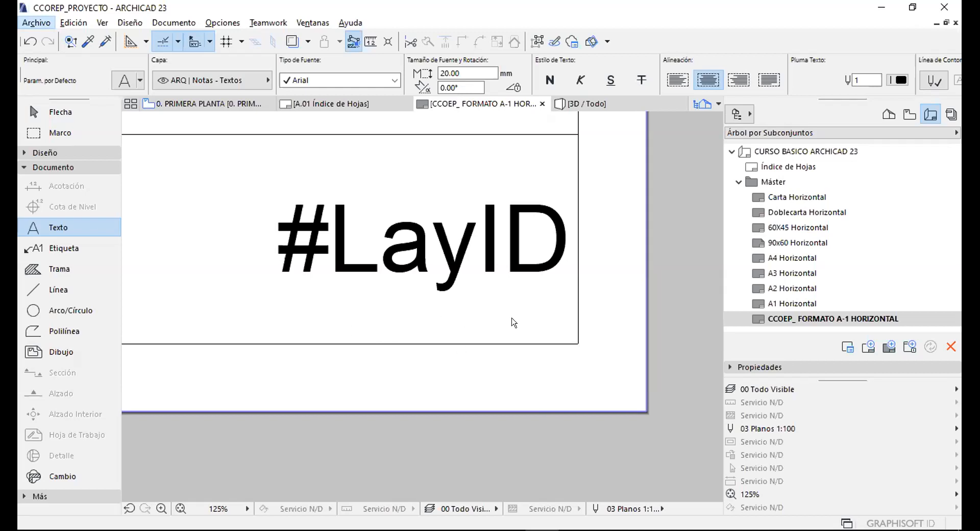
# Set new text to 10 mm with a bottom-right anchor point.
pyautogui.press('Escape')
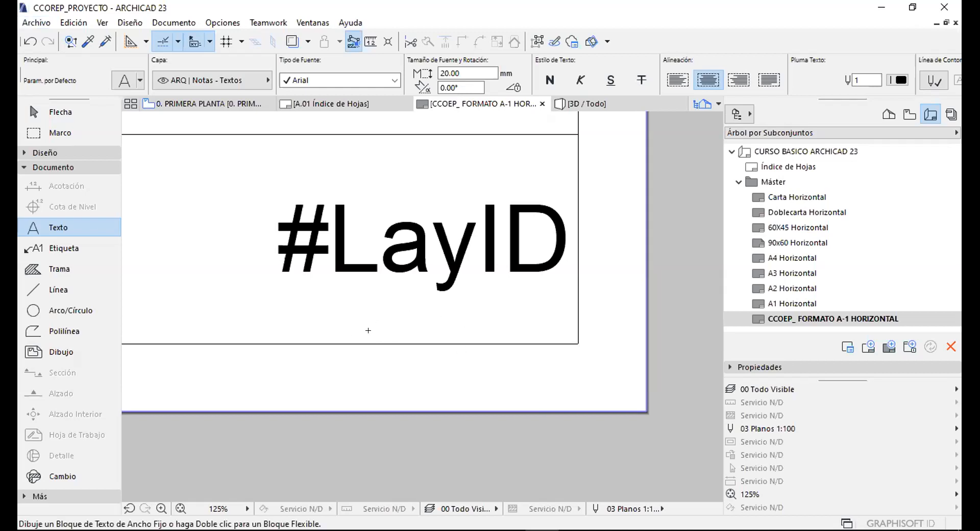
pyautogui.click(451, 73)
pyautogui.write('10')
pyautogui.press('Return')
pyautogui.scroll(-10, 704, 79)
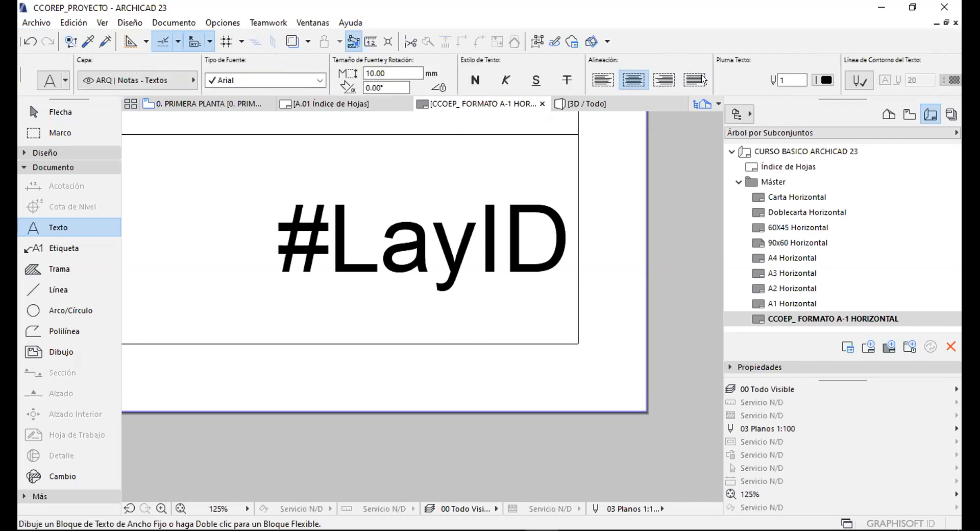
pyautogui.scroll(-3, 704, 79)
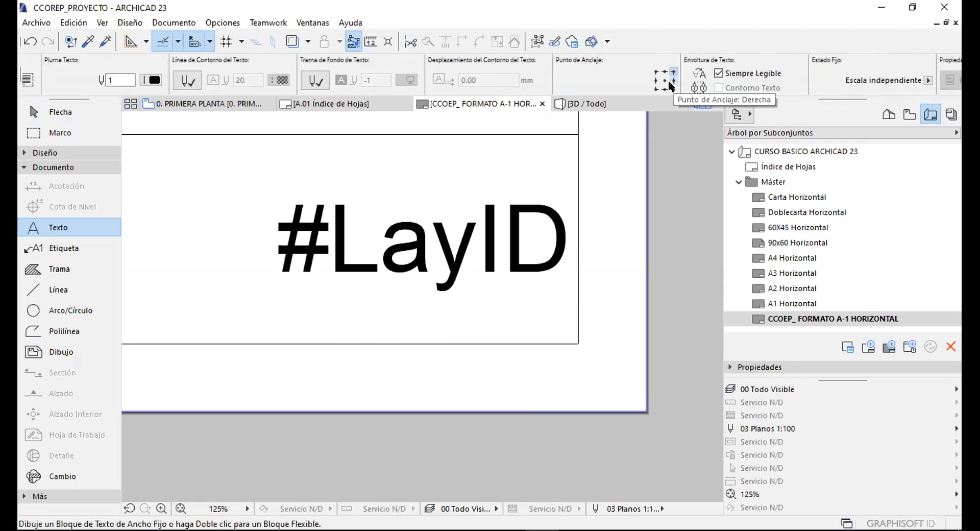
pyautogui.click(672, 88)
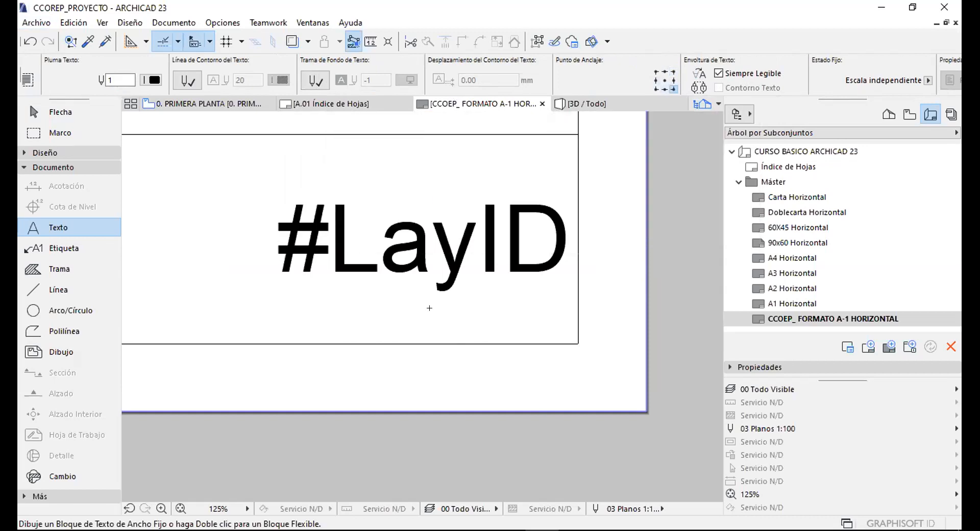
# Place a new text block holding the Plano > Número de Planos autotext.
pyautogui.doubleClick(399, 307)
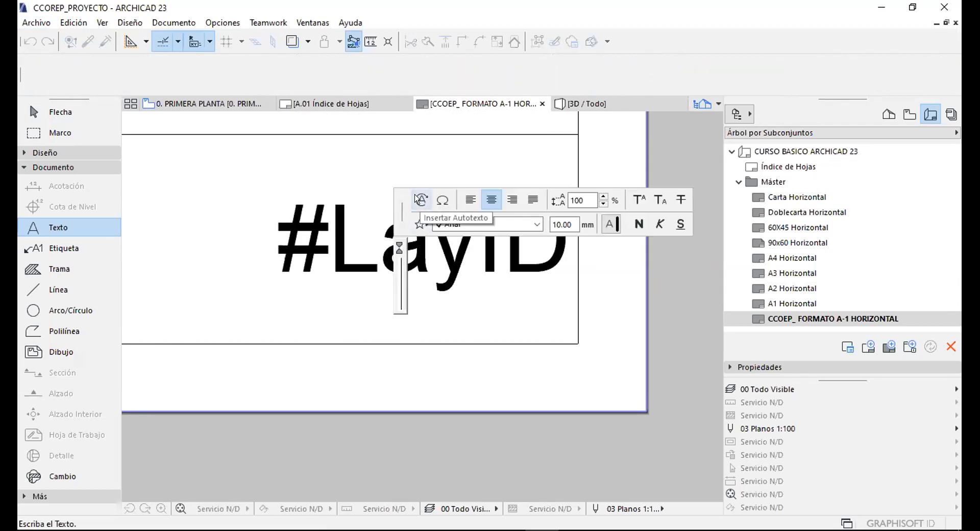
pyautogui.click(420, 198)
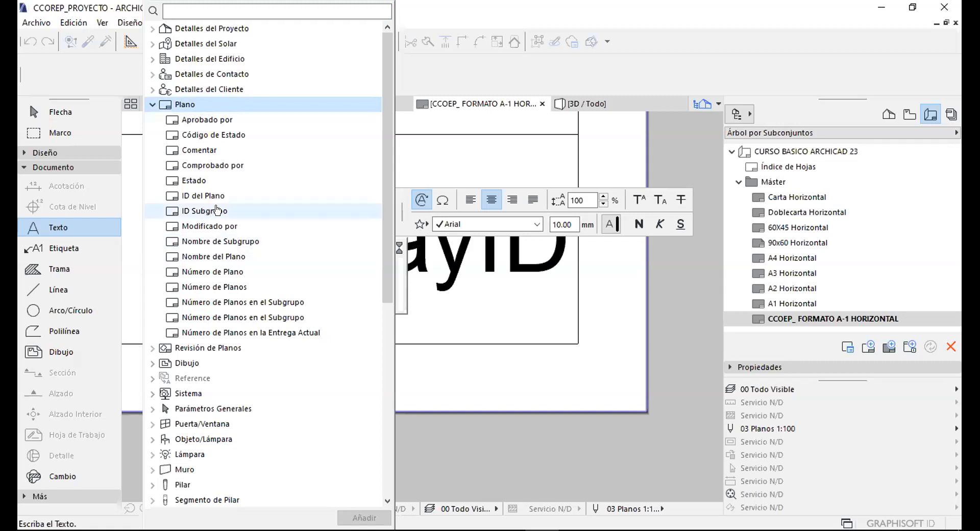
pyautogui.click(204, 270)
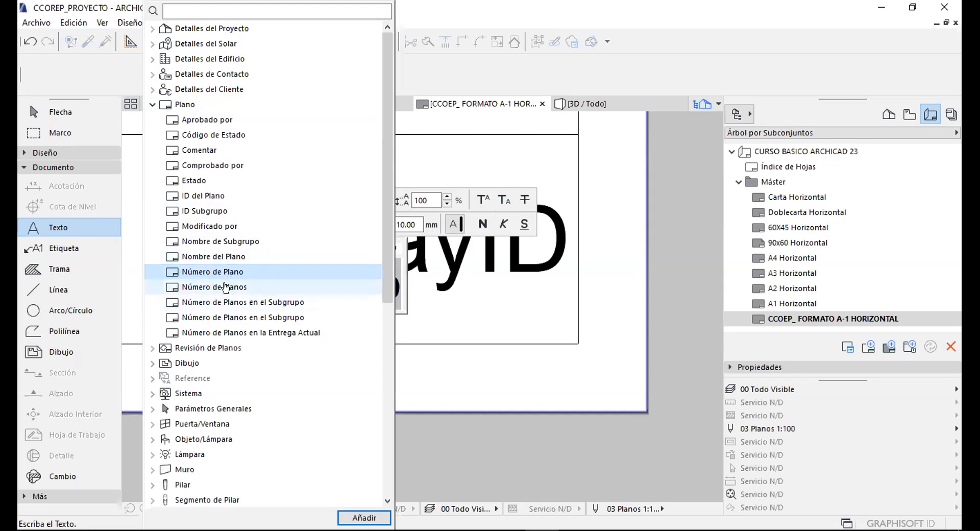
pyautogui.click(225, 287)
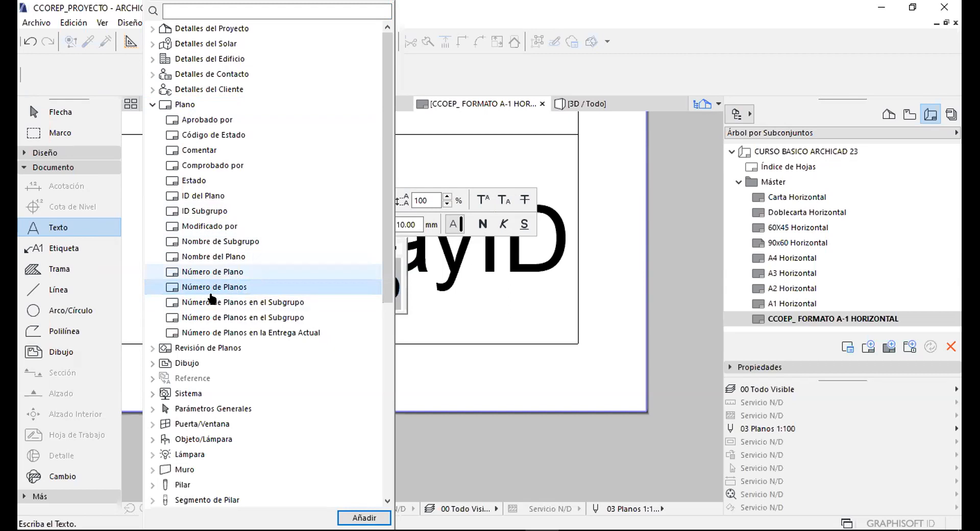
pyautogui.press('Return')
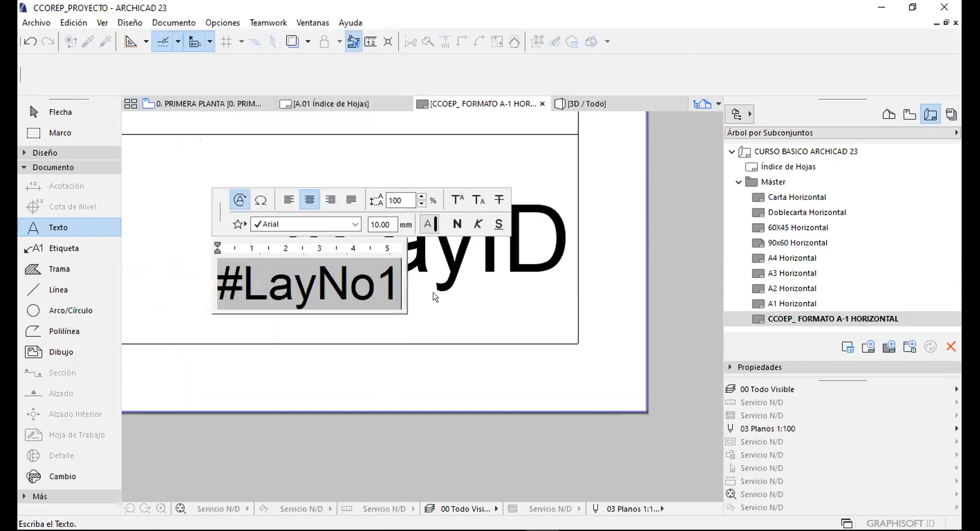
# Move the #LayNo1 text just below the #LayID label.
pyautogui.click(319, 322)
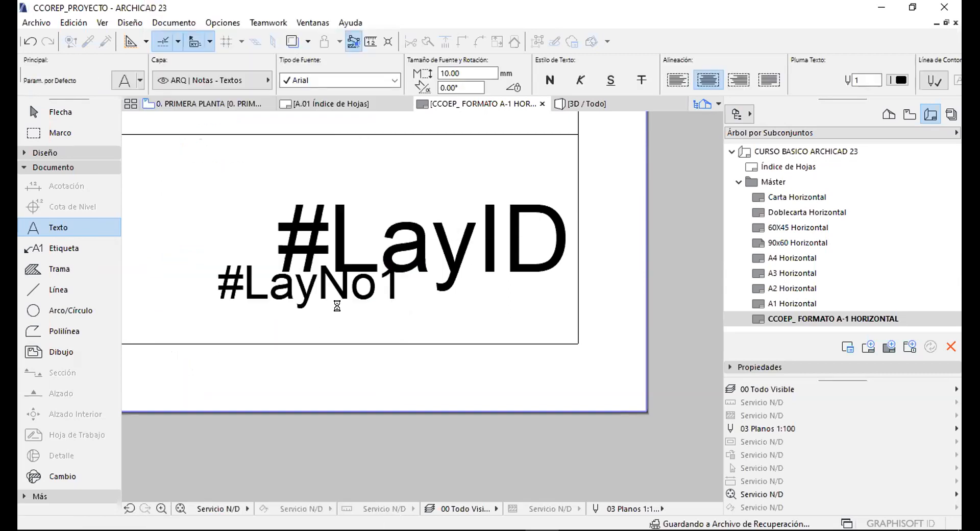
pyautogui.click(378, 329)
pyautogui.press('Escape')
pyautogui.press('Escape')
pyautogui.click(350, 306)
pyautogui.click(389, 298)
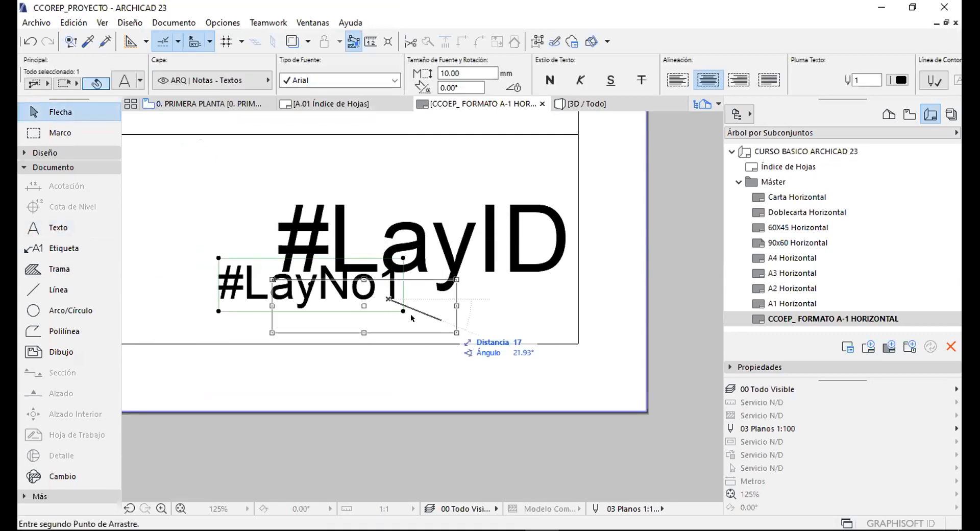
pyautogui.click(511, 323)
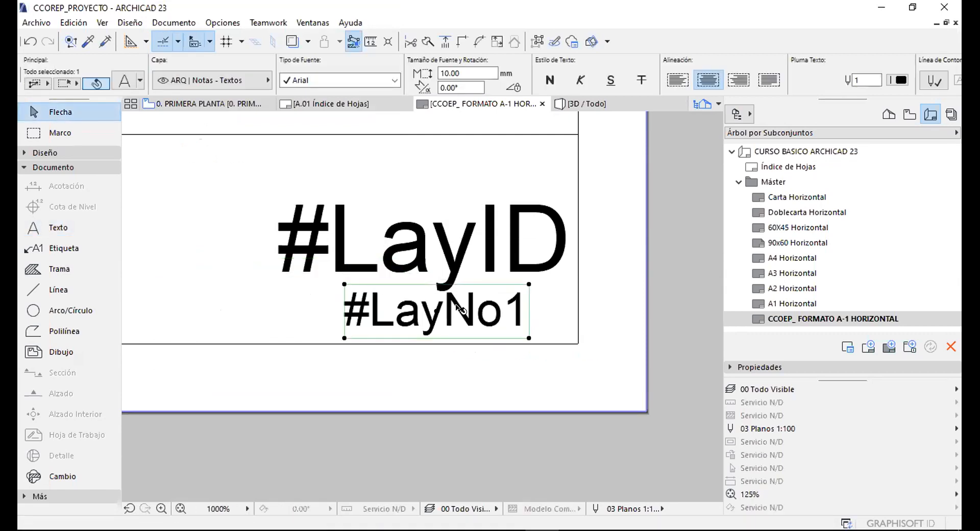
pyautogui.scroll(1, 375, 337)
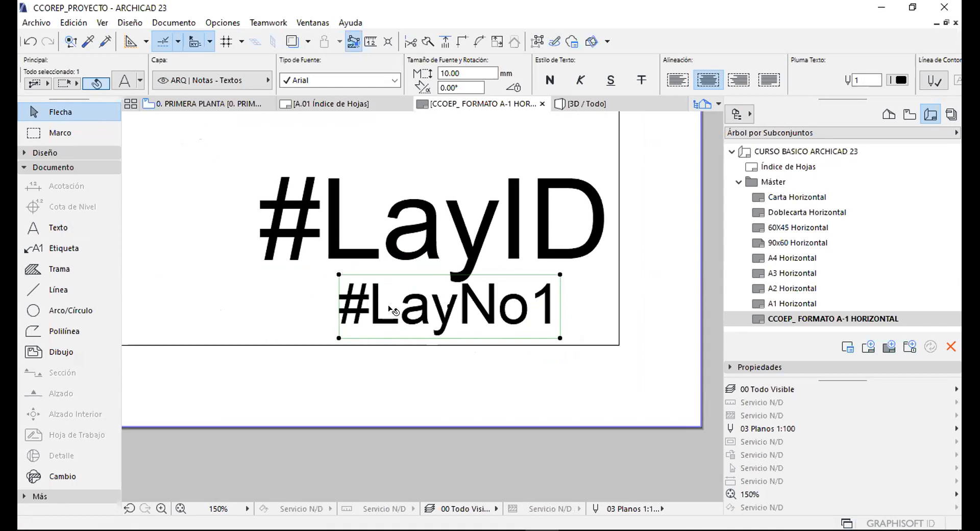
# Insert ' / ' before the 1 so the text reads '#LayNo / 1'.
pyautogui.doubleClick(465, 306)
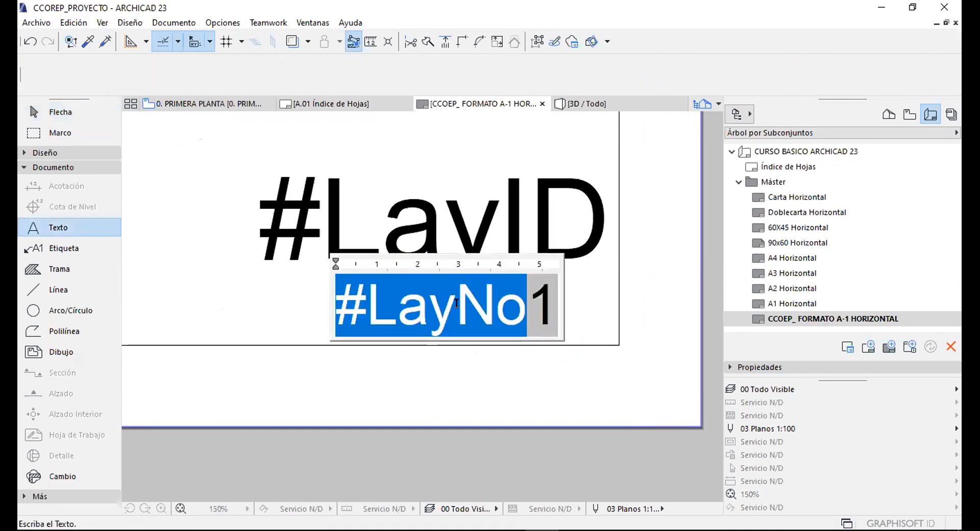
pyautogui.click(527, 306)
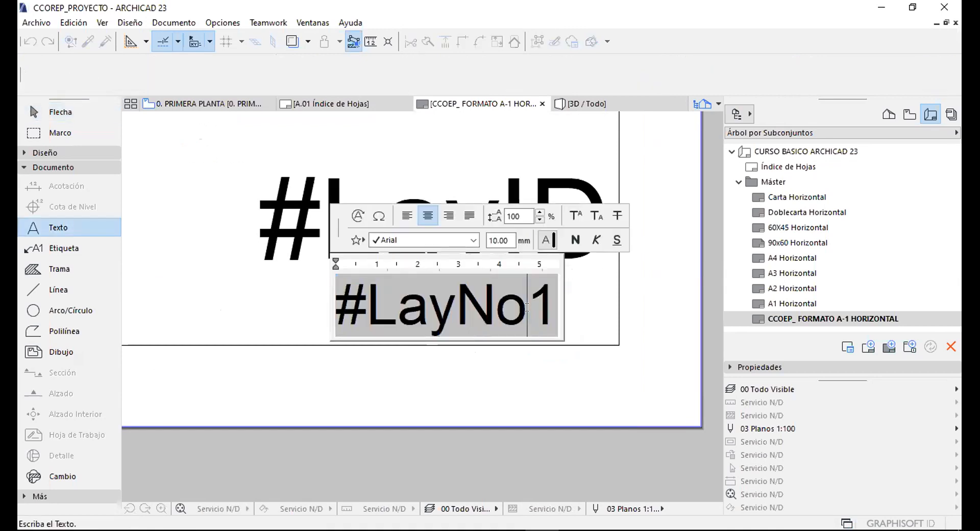
pyautogui.write('DE')
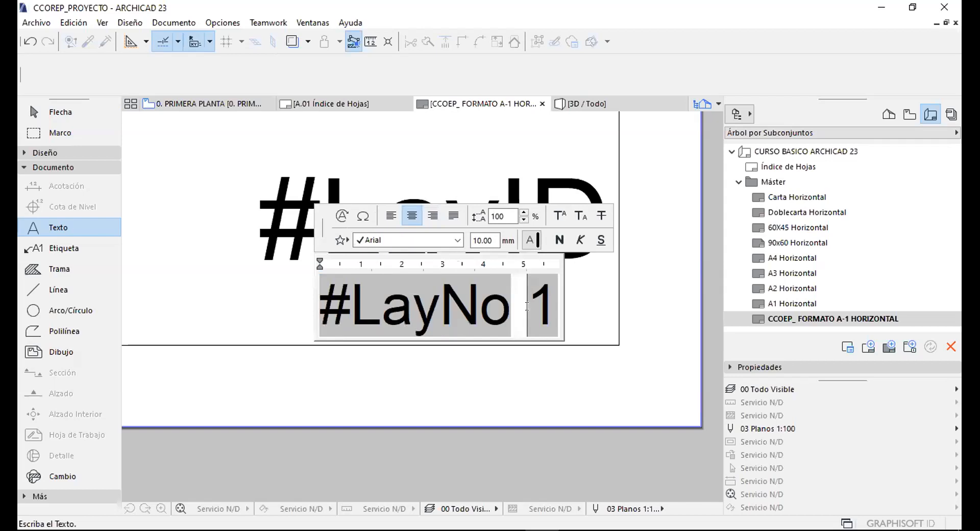
pyautogui.press('BackSpace')
pyautogui.press('BackSpace')
pyautogui.write('de')
pyautogui.moveTo(510, 309); pyautogui.dragTo(451, 311)
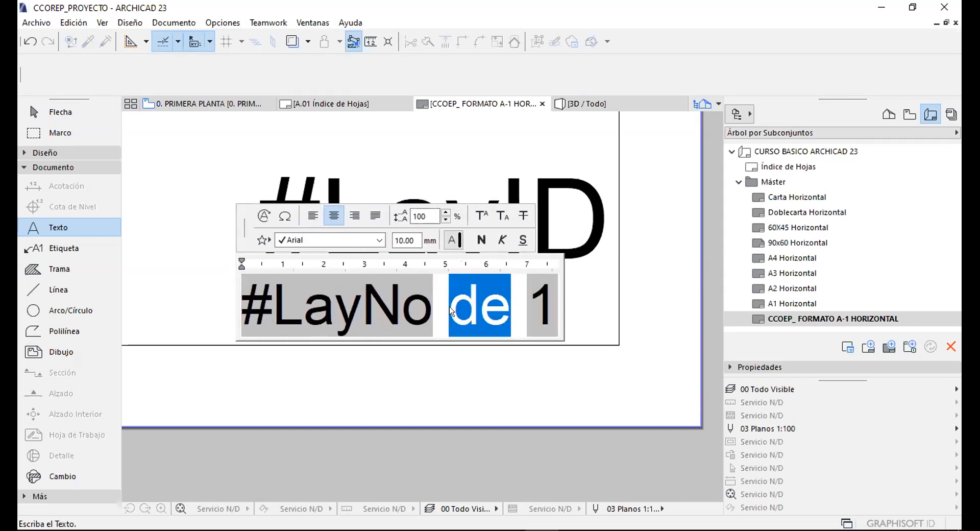
pyautogui.write('/')
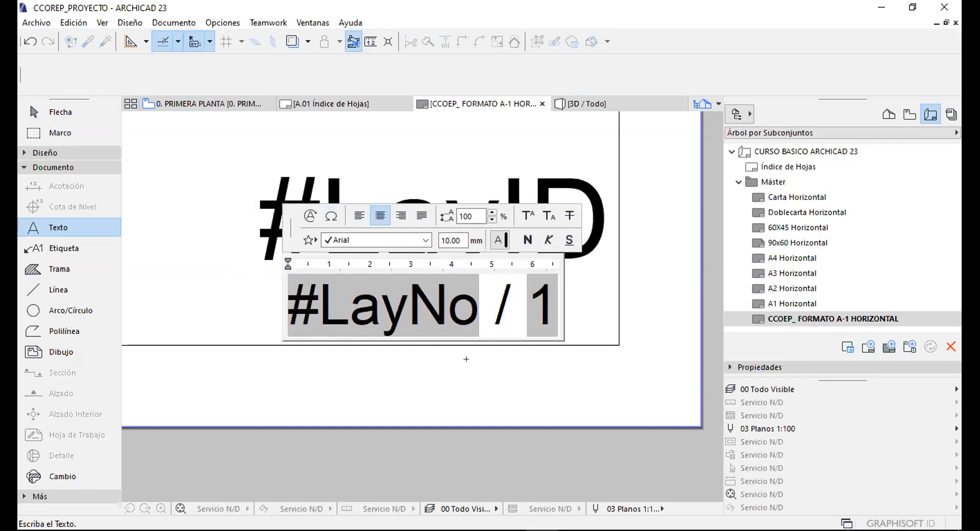
pyautogui.click(468, 369)
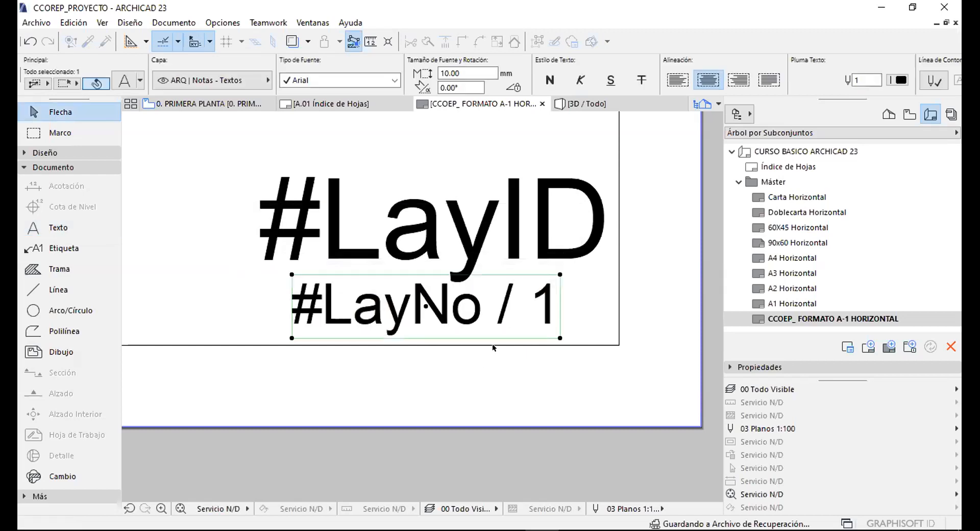
pyautogui.press('Escape')
# Collapse the Máster folder and close the CCOEP_FORMATO A-1 and A.01 Índice de Hojas tabs.
pyautogui.scroll(-10, 523, 326)
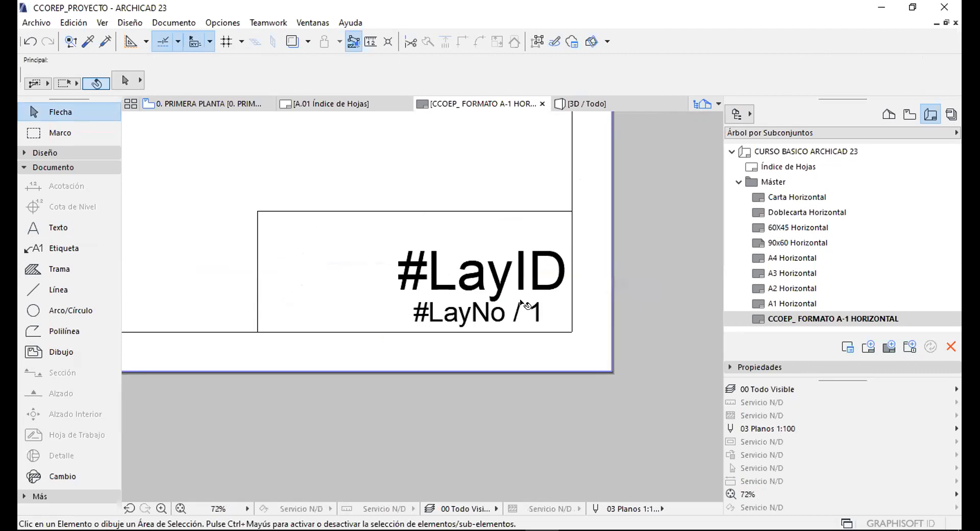
pyautogui.scroll(-5, 496, 276)
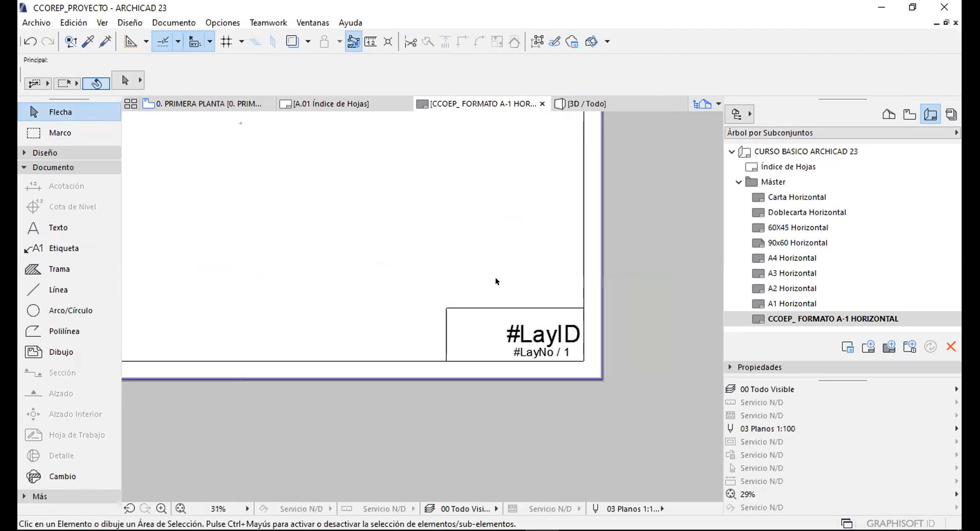
pyautogui.scroll(1, 431, 245)
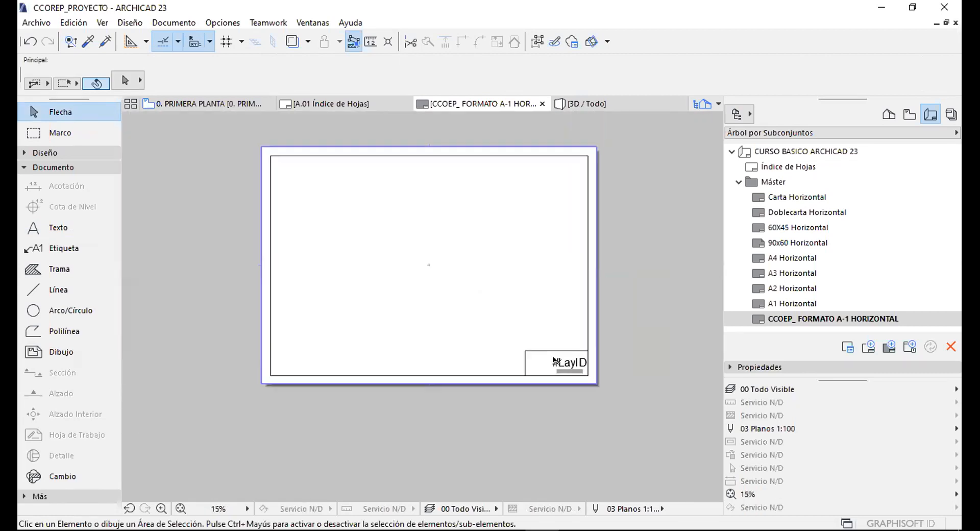
pyautogui.scroll(4, 574, 358)
pyautogui.scroll(-4, 513, 384)
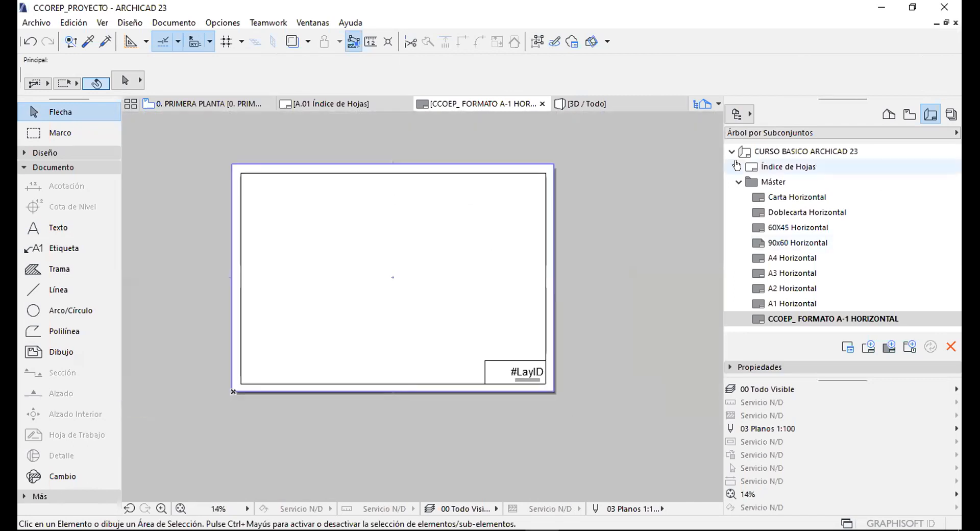
pyautogui.click(738, 182)
pyautogui.click(769, 166)
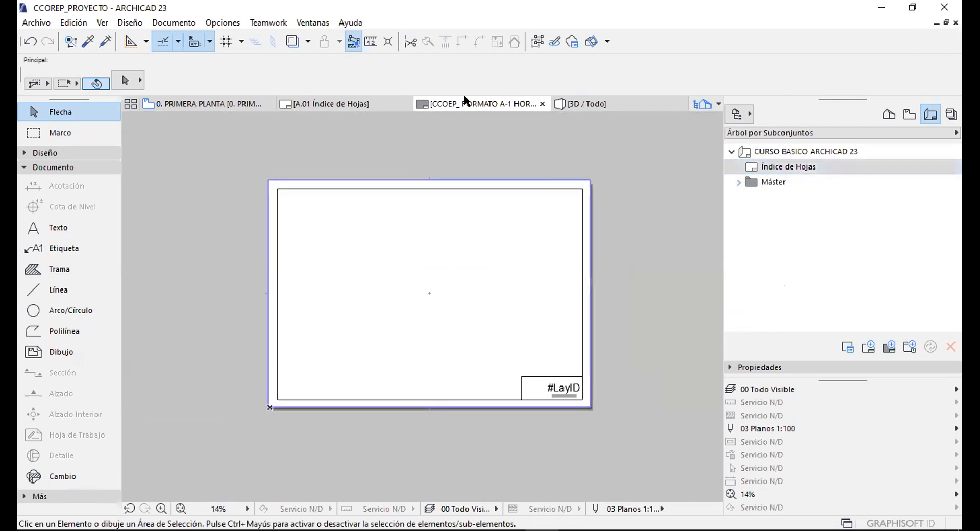
pyautogui.click(541, 104)
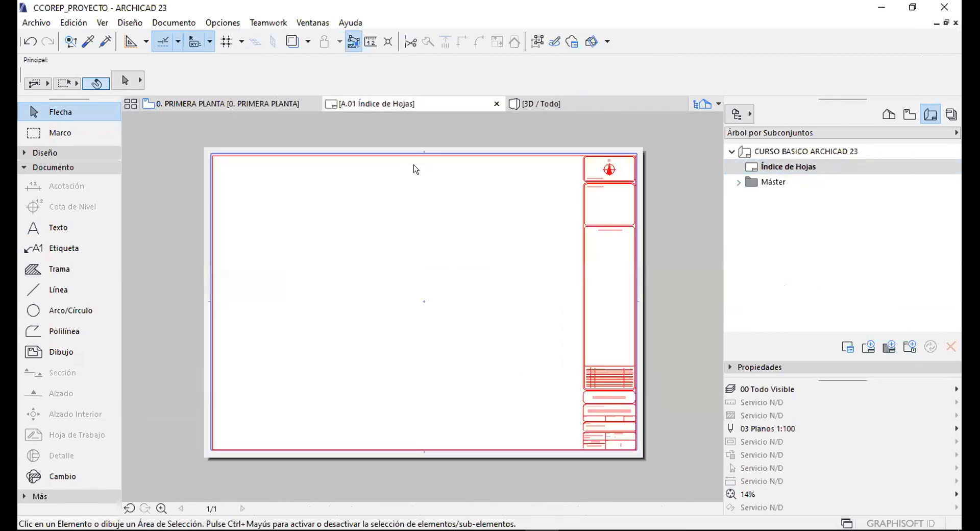
pyautogui.click(494, 103)
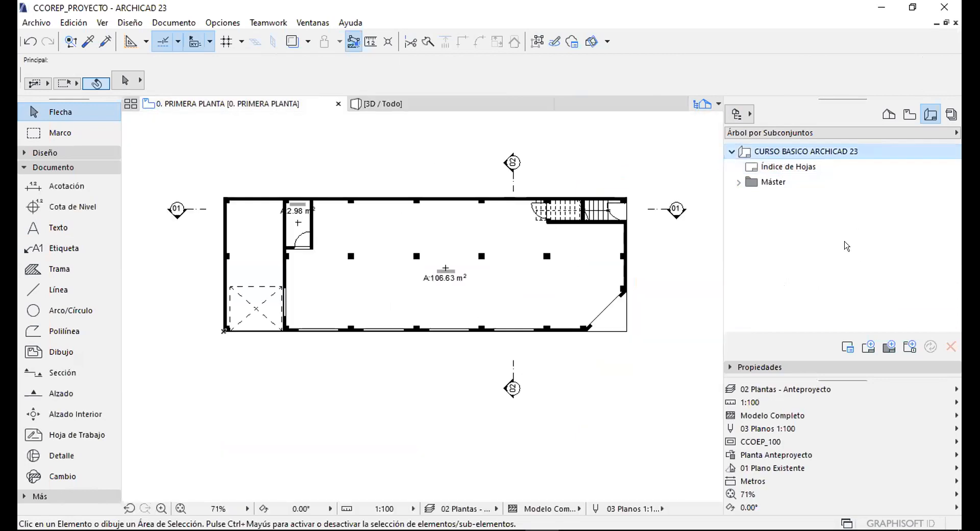
# Start a new layout-book subset named 01_ANTEPROYECTO and change its Añadir Prefijo from '.' to '-'.
pyautogui.click(907, 346)
pyautogui.click(388, 189)
pyautogui.doubleClick(389, 188)
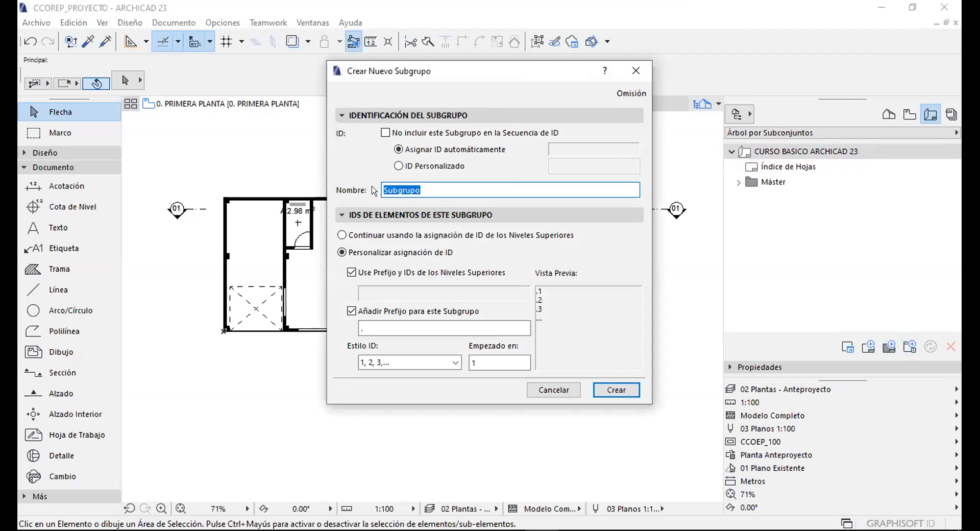
pyautogui.write('01')
pyautogui.press('BackSpace')
pyautogui.press('BackSpace')
pyautogui.press('BackSpace')
pyautogui.press('BackSpace')
pyautogui.press('BackSpace')
pyautogui.press('BackSpace')
pyautogui.press('BackSpace')
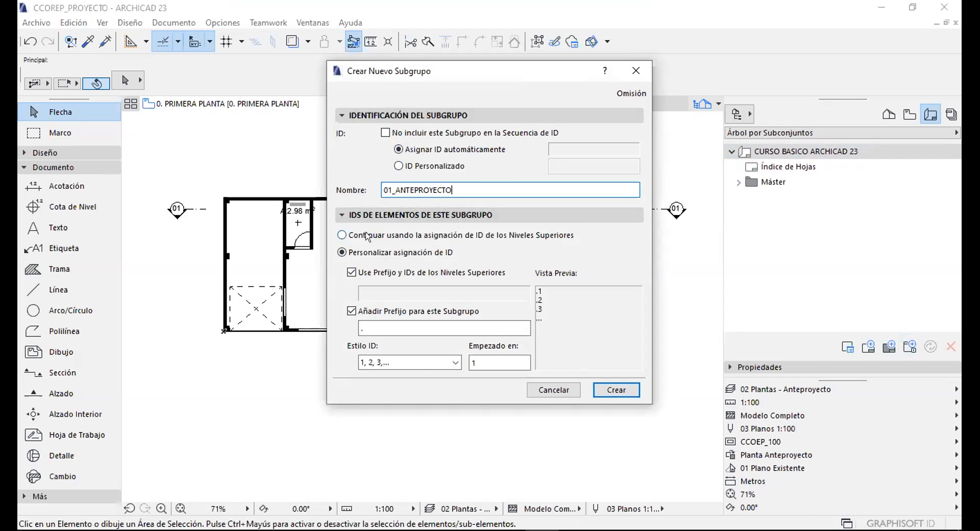
pyautogui.click(371, 327)
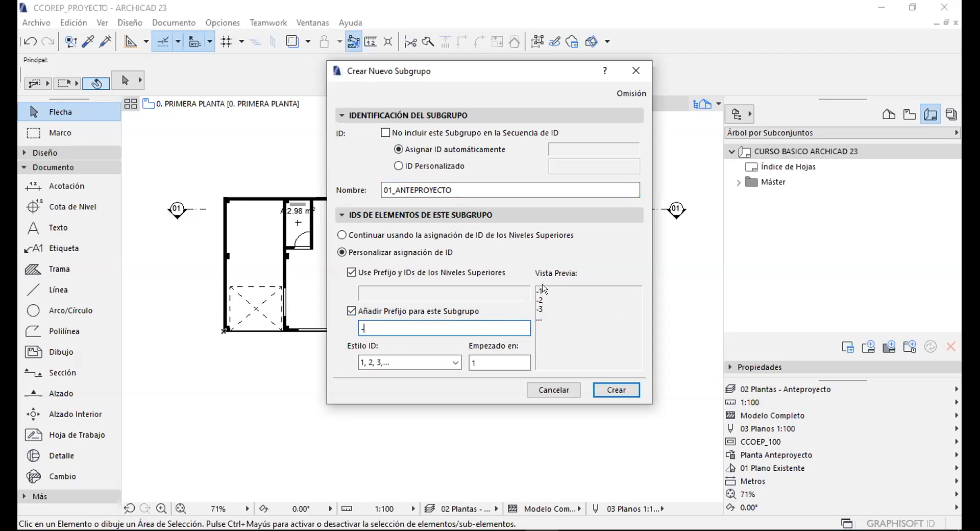
# Give the subset two-digit 01, 02, 03 numbering and custom ID AP, then create it.
pyautogui.click(382, 357)
pyautogui.click(371, 364)
pyautogui.click(371, 364)
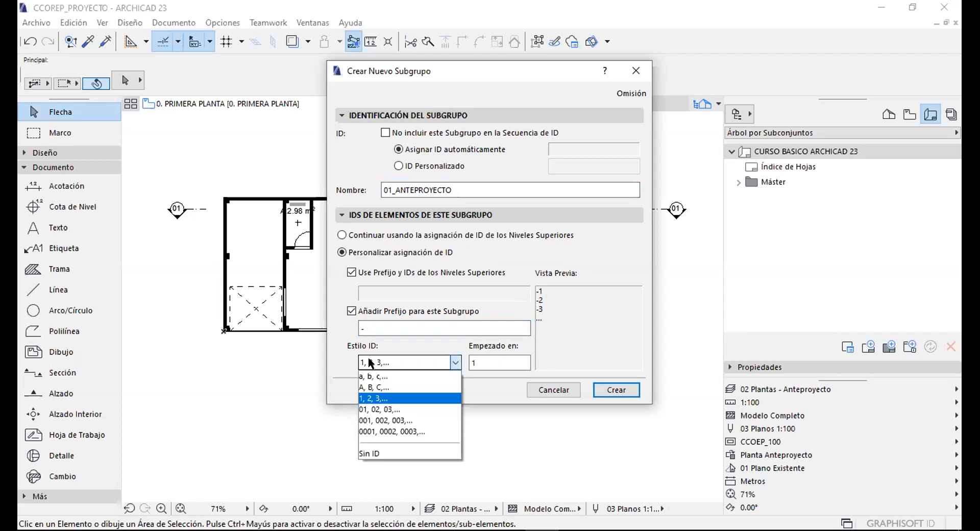
pyautogui.click(363, 410)
pyautogui.press('Tab')
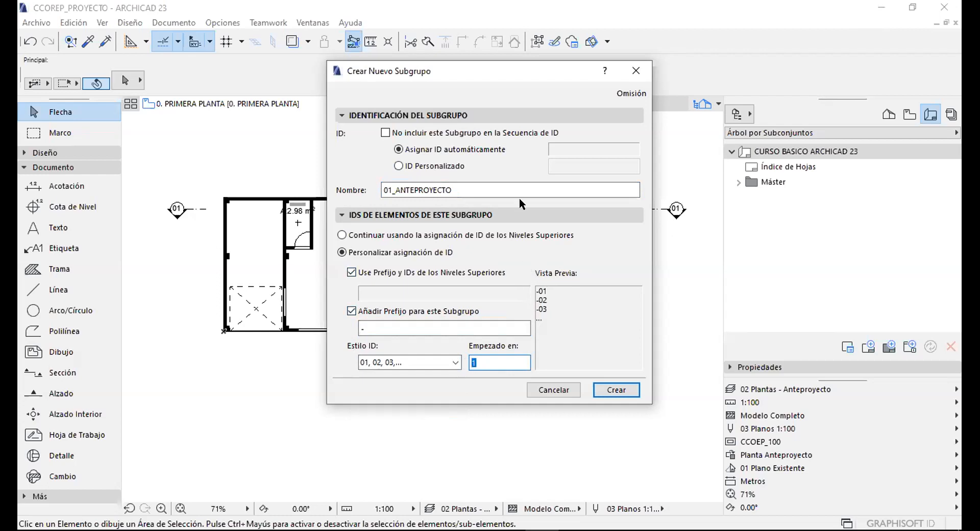
pyautogui.click(352, 272)
pyautogui.click(352, 272)
pyautogui.click(398, 166)
pyautogui.click(554, 164)
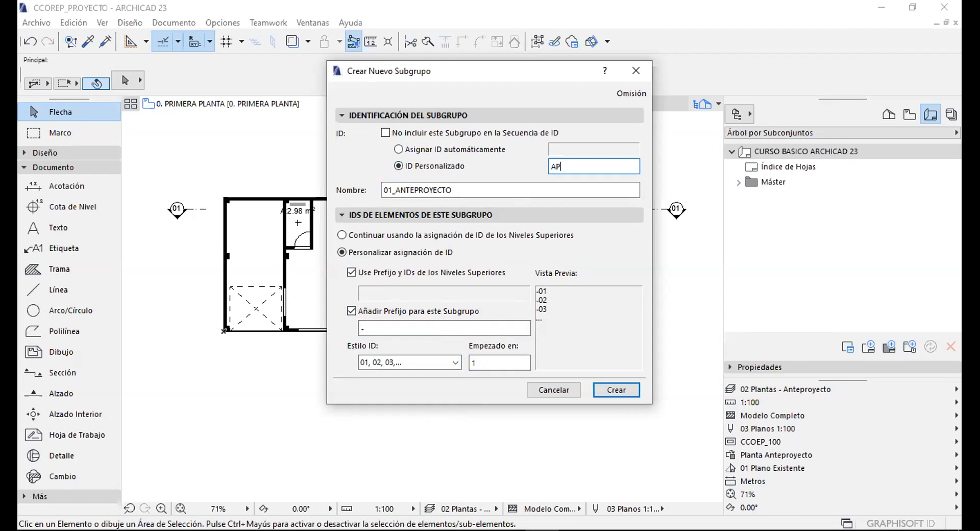
pyautogui.moveTo(564, 164); pyautogui.dragTo(538, 172)
pyautogui.click(606, 391)
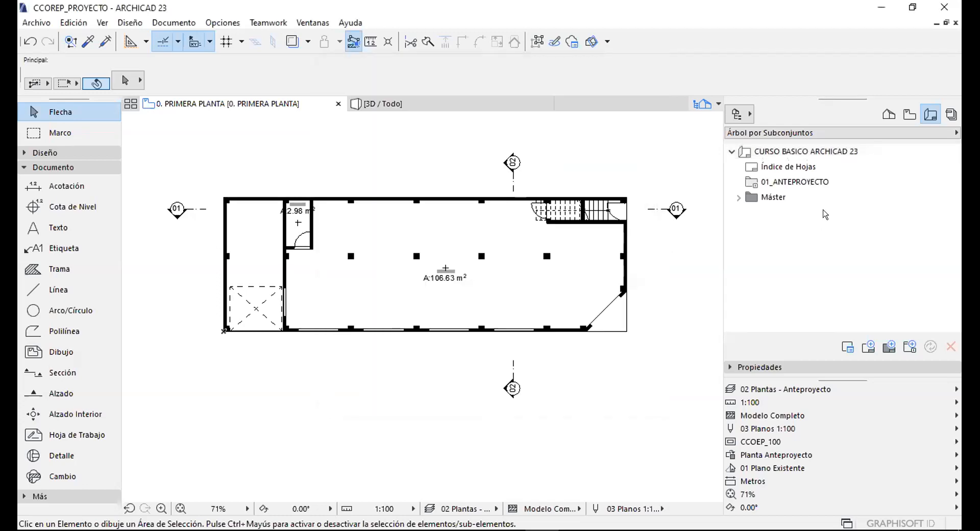
# Start another subset at the layout book root with custom ID A, named PROYECTO ARQUITECTONICO.
pyautogui.click(773, 152)
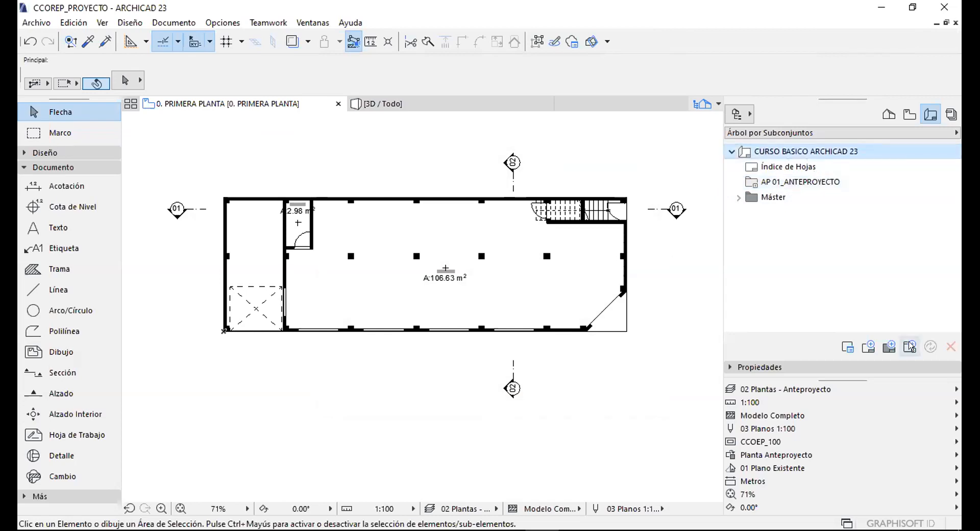
pyautogui.click(888, 346)
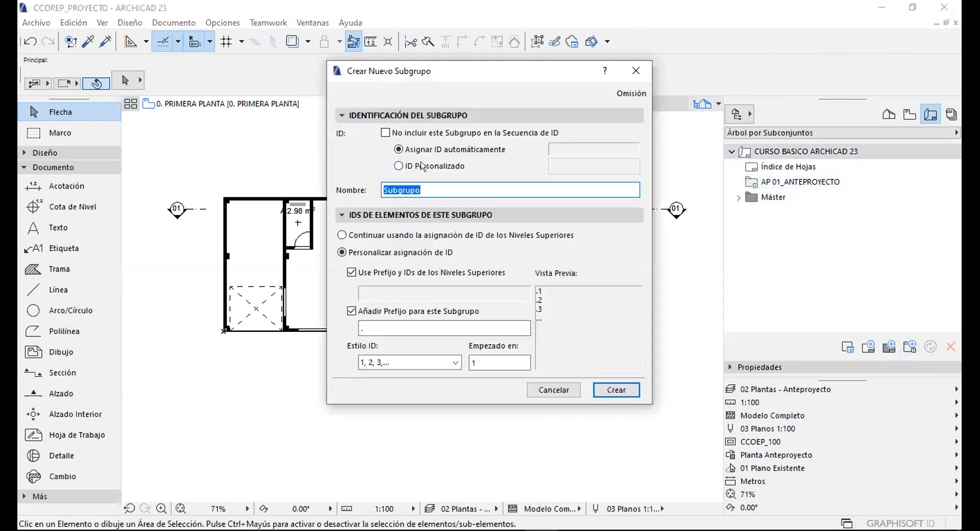
pyautogui.click(423, 166)
pyautogui.click(558, 167)
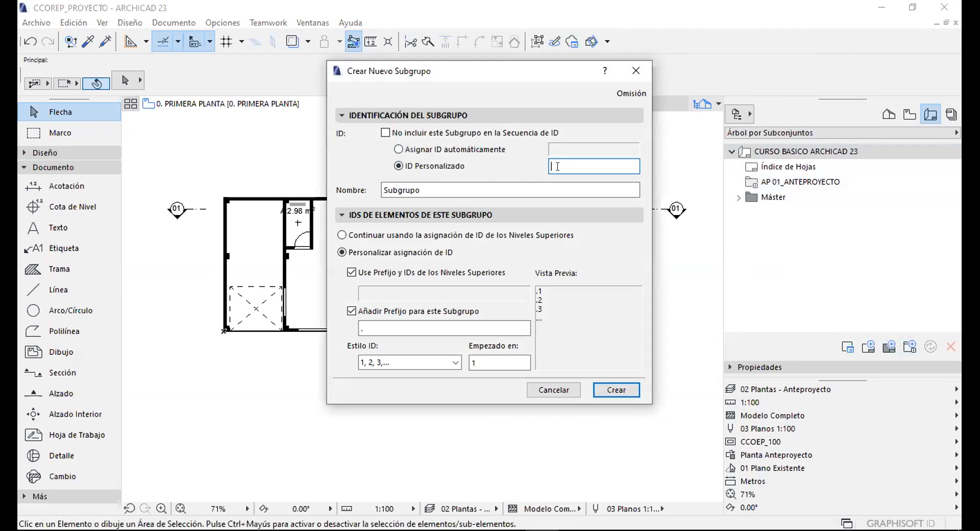
pyautogui.press('Tab')
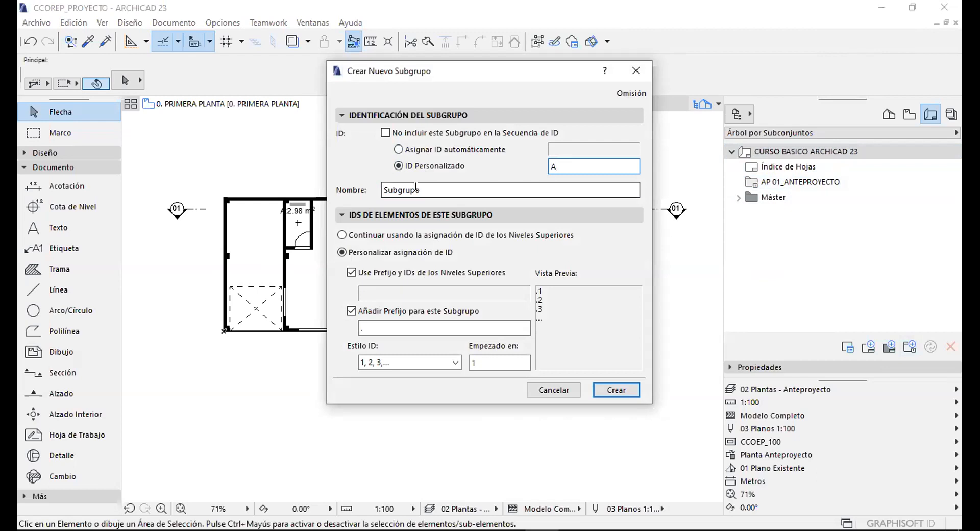
pyautogui.write('PROYECTO')
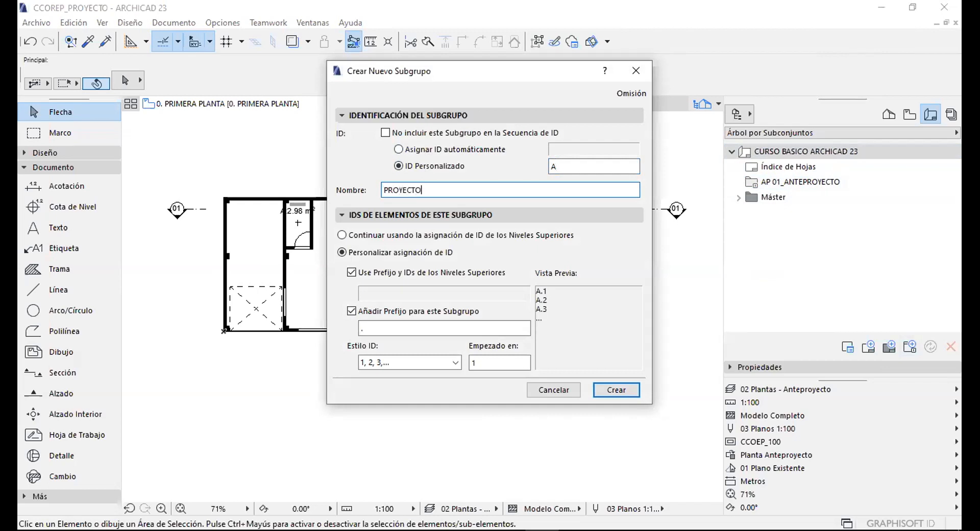
pyautogui.write(' ARQUITECTONICO')
# Set the '-' prefix and 01, 02, 03 numbering style, then create the subset.
pyautogui.click(379, 327)
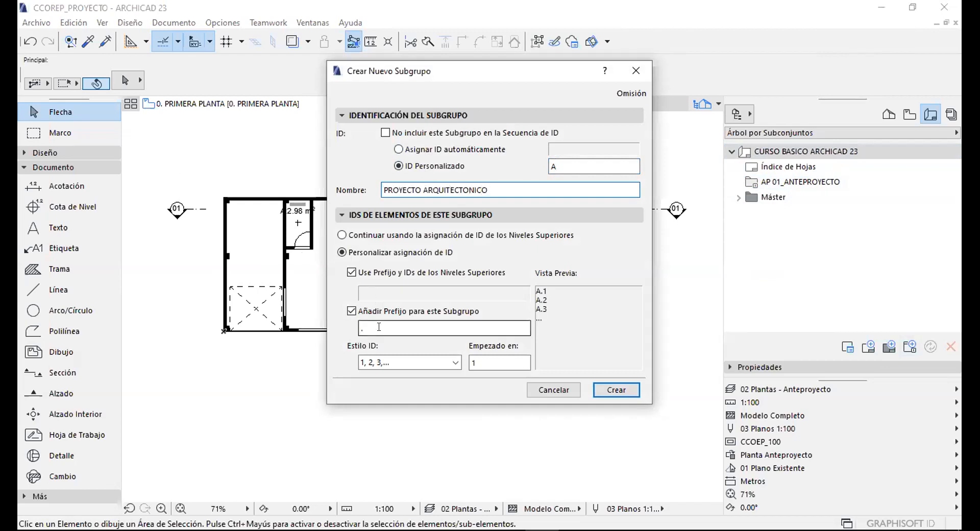
pyautogui.click(358, 329)
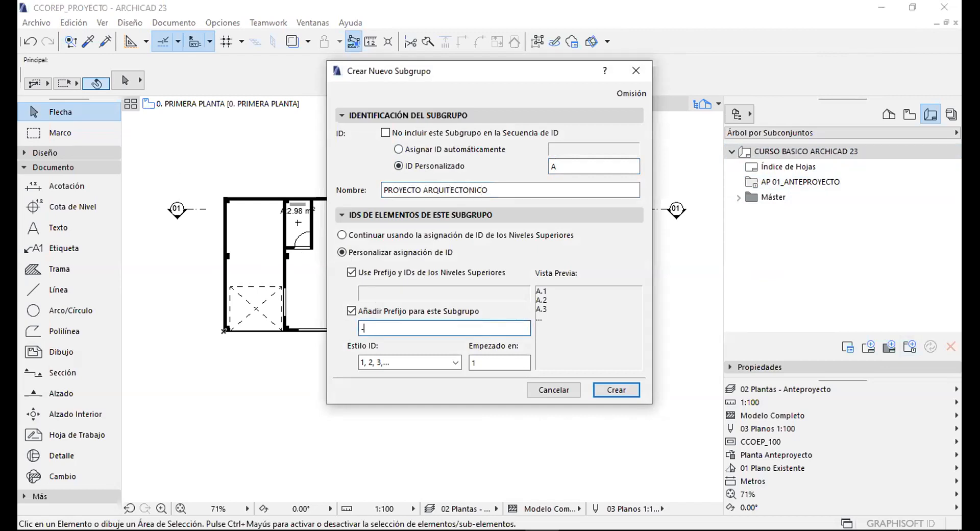
pyautogui.click(378, 364)
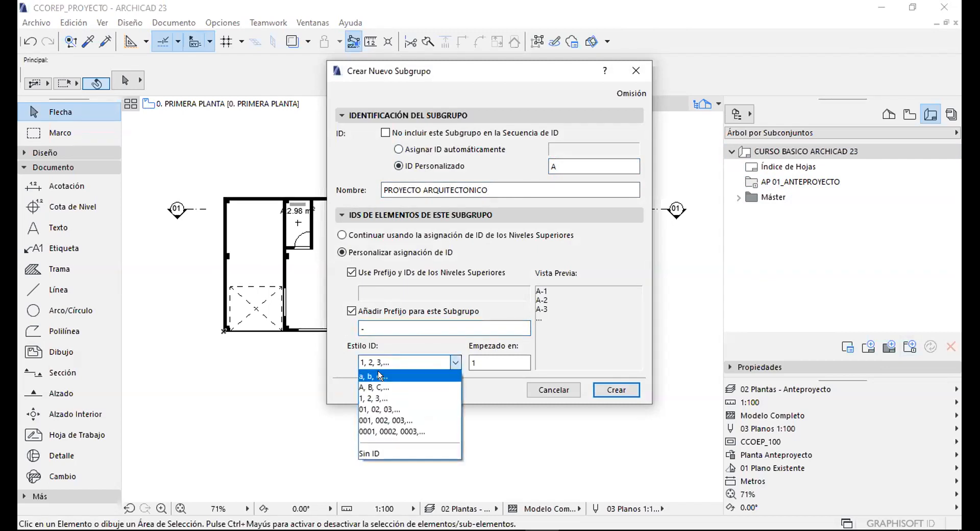
pyautogui.press('Tab')
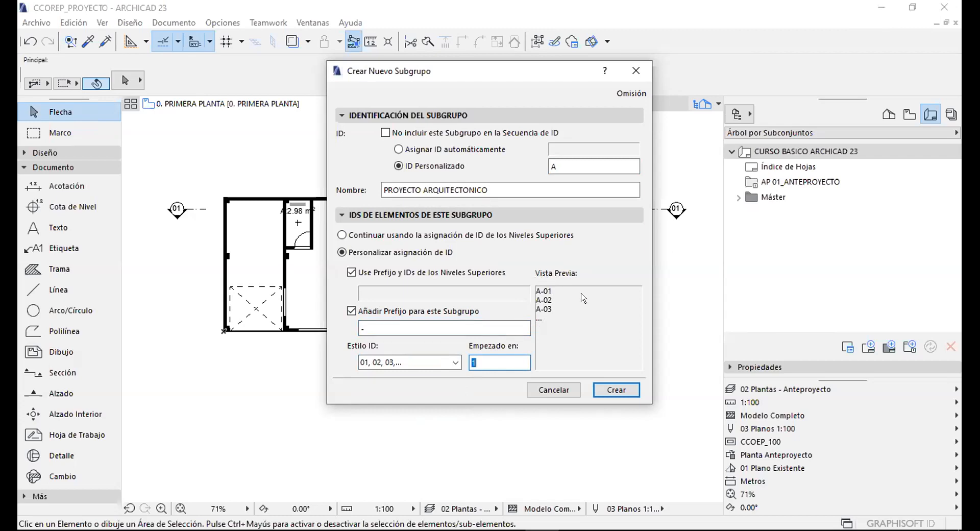
pyautogui.click(606, 390)
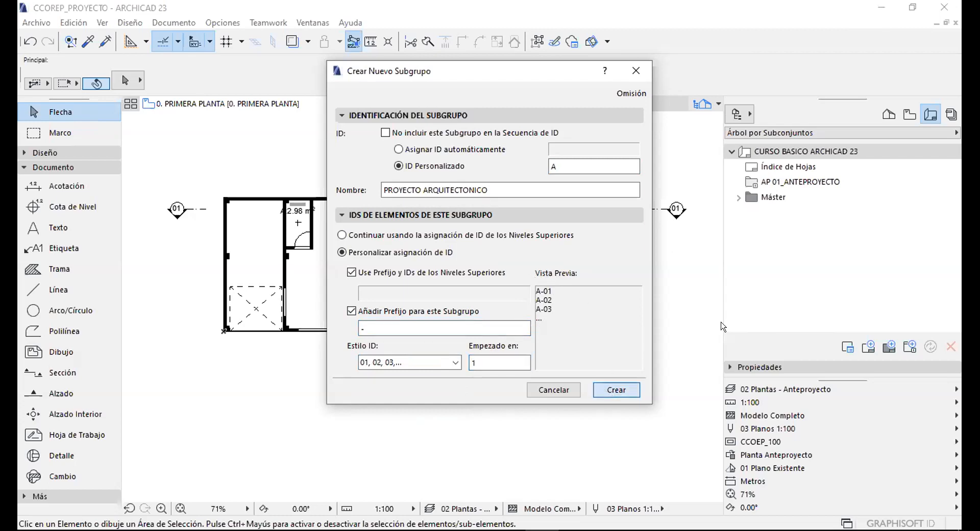
pyautogui.click(778, 187)
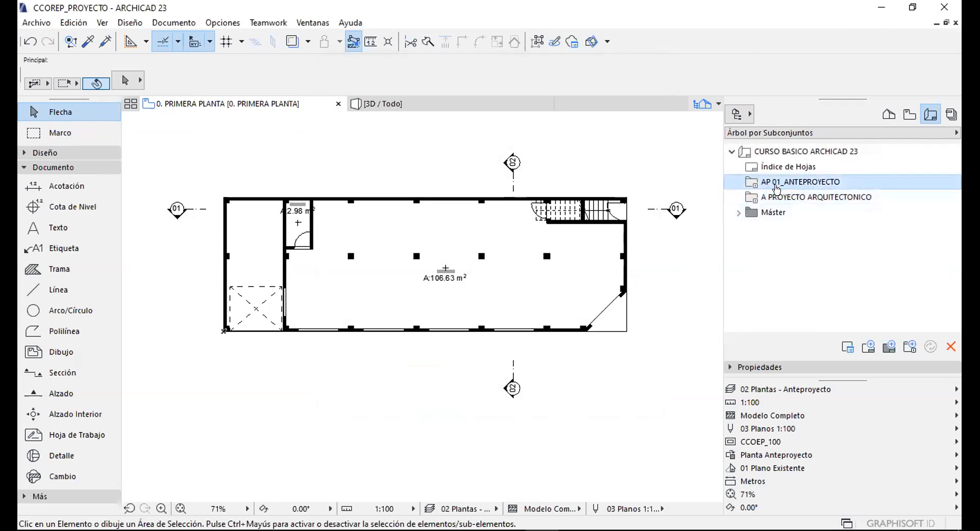
# Collapse the Project Map folders, then start a new layout in AP 01_ANTEPROYECTO.
pyautogui.click(909, 114)
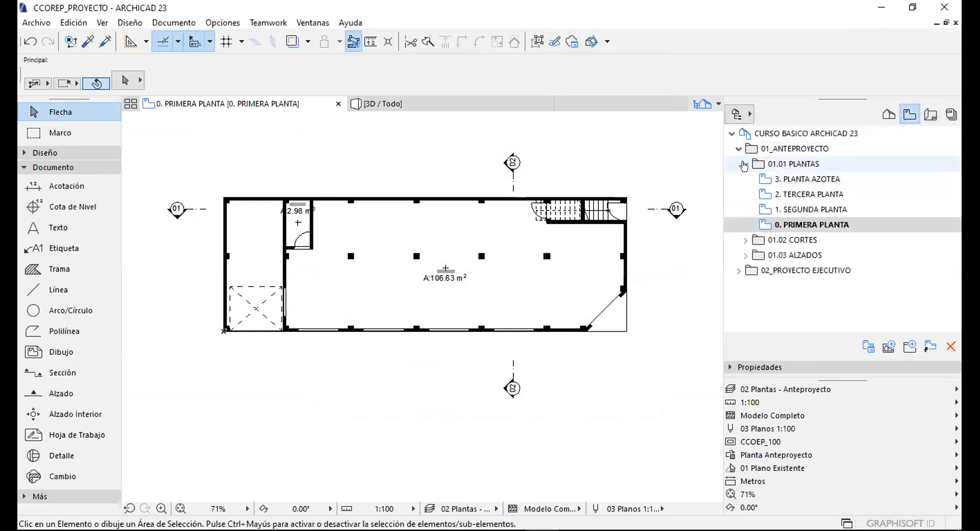
pyautogui.click(745, 164)
pyautogui.click(739, 148)
pyautogui.click(930, 114)
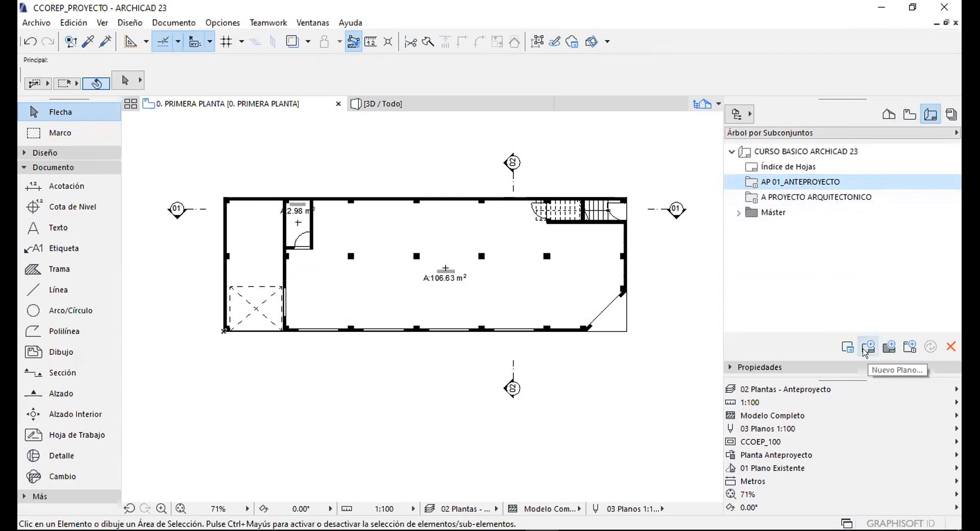
pyautogui.click(866, 349)
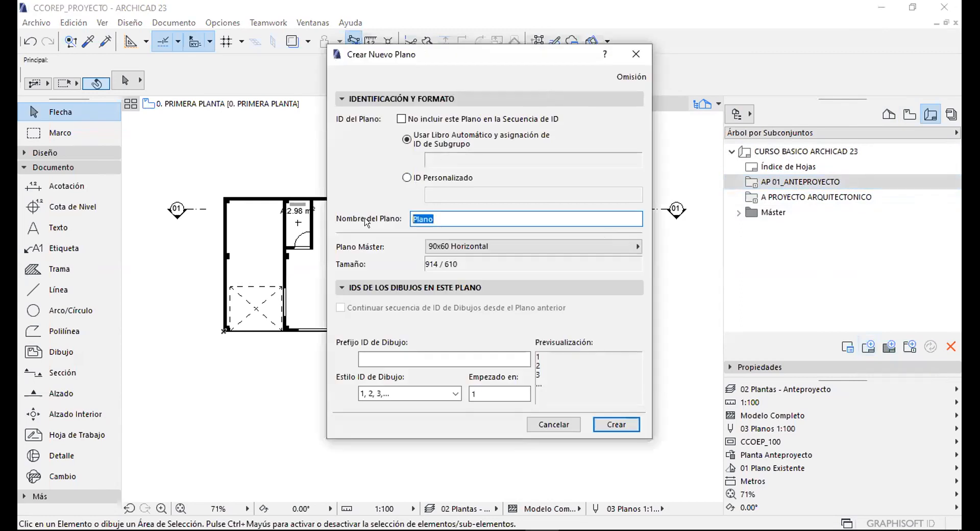
# Name the layout PLANTAS, base it on the CCOEP_ FORMATO A-1 HORIZONTAL master, and create it.
pyautogui.moveTo(423, 54); pyautogui.dragTo(460, 54)
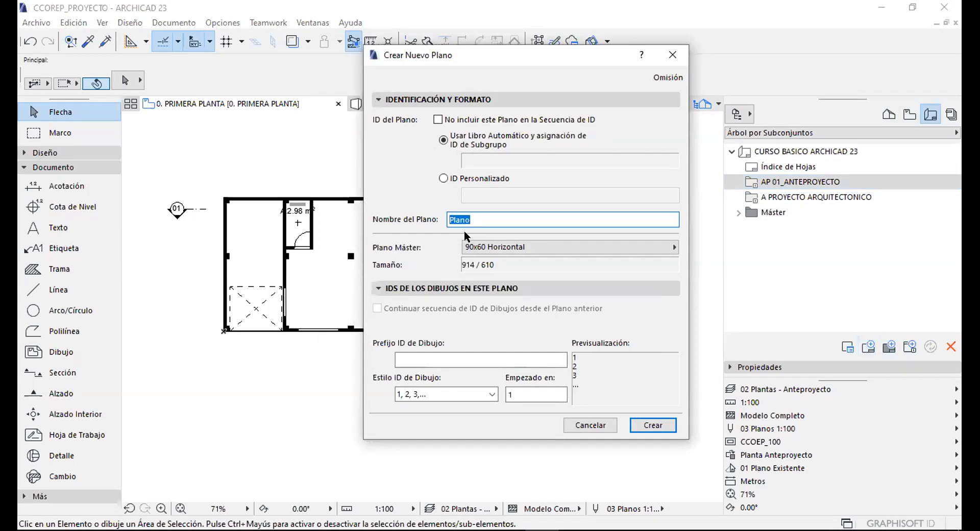
pyautogui.write('PLANTAS')
pyautogui.click(526, 247)
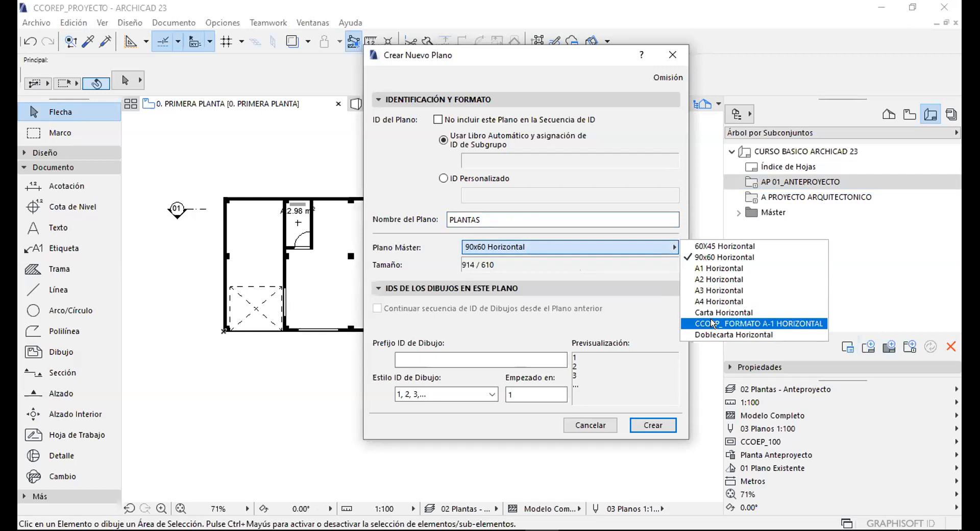
pyautogui.click(777, 321)
pyautogui.click(503, 358)
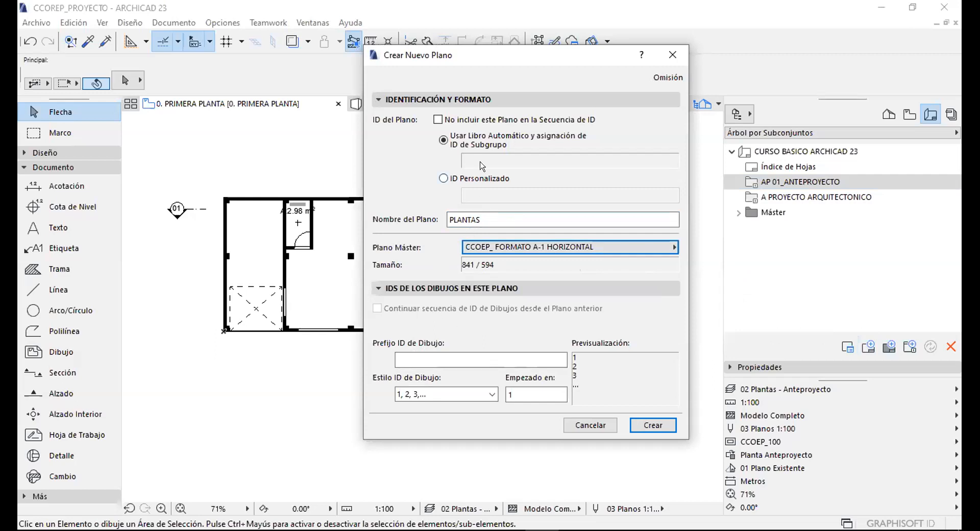
pyautogui.click(646, 425)
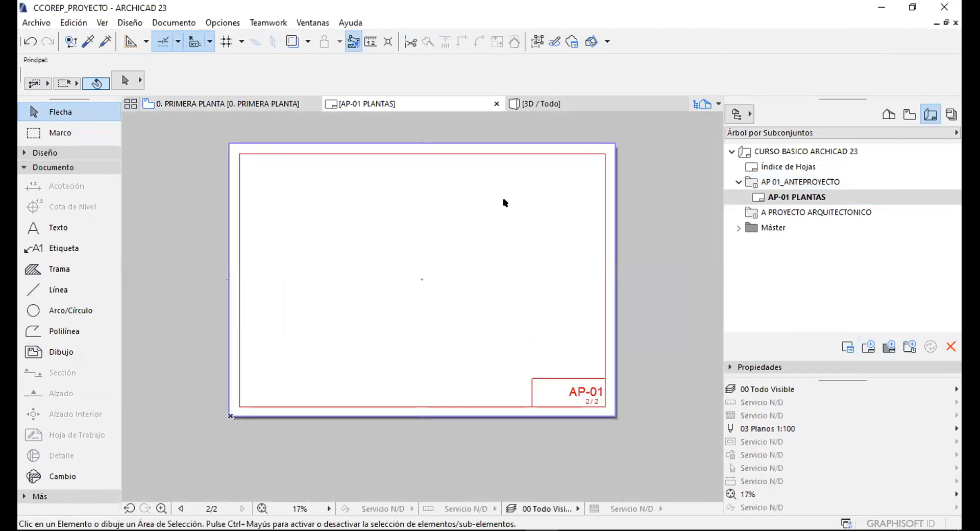
# Delete the Índice de Hojas layout, confirming despite no undo.
pyautogui.scroll(8, 541, 332)
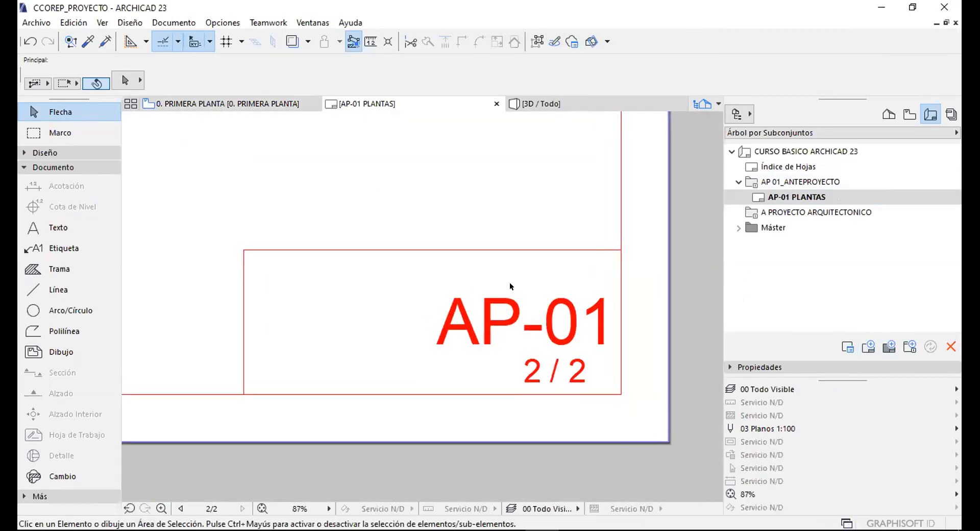
pyautogui.scroll(4, 542, 331)
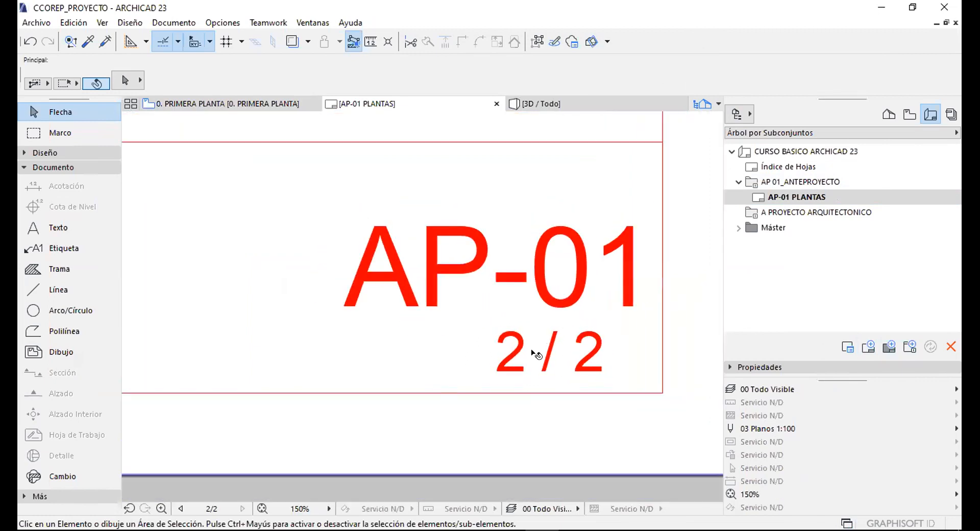
pyautogui.scroll(-1, 499, 360)
pyautogui.scroll(2, 544, 334)
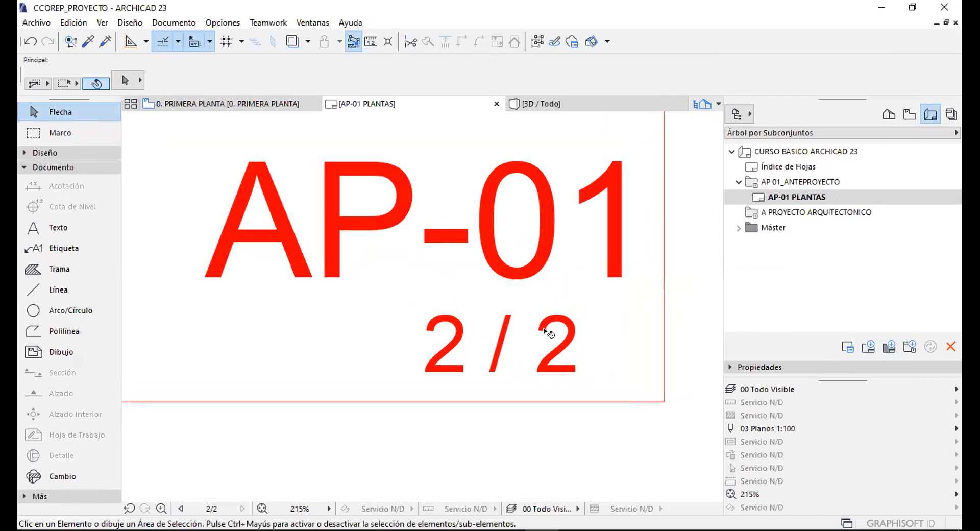
pyautogui.click(774, 167)
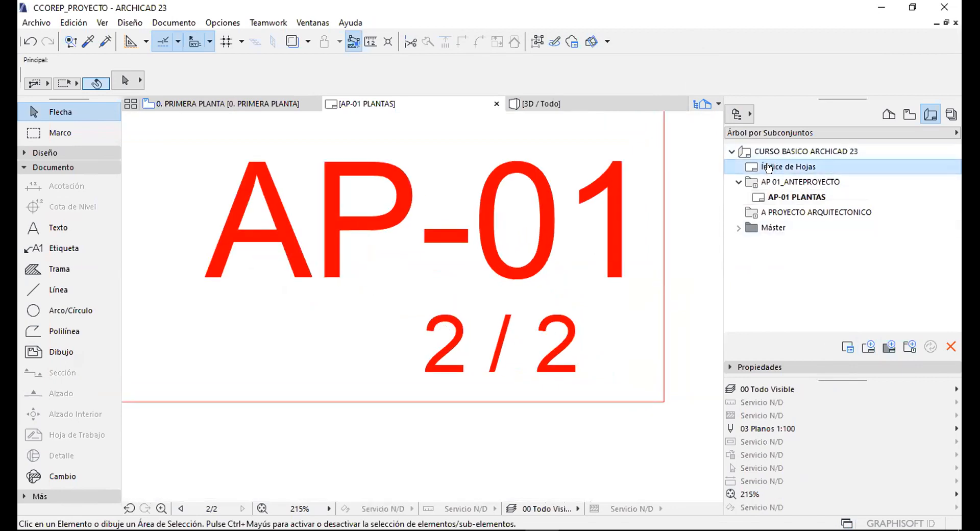
pyautogui.click(791, 198)
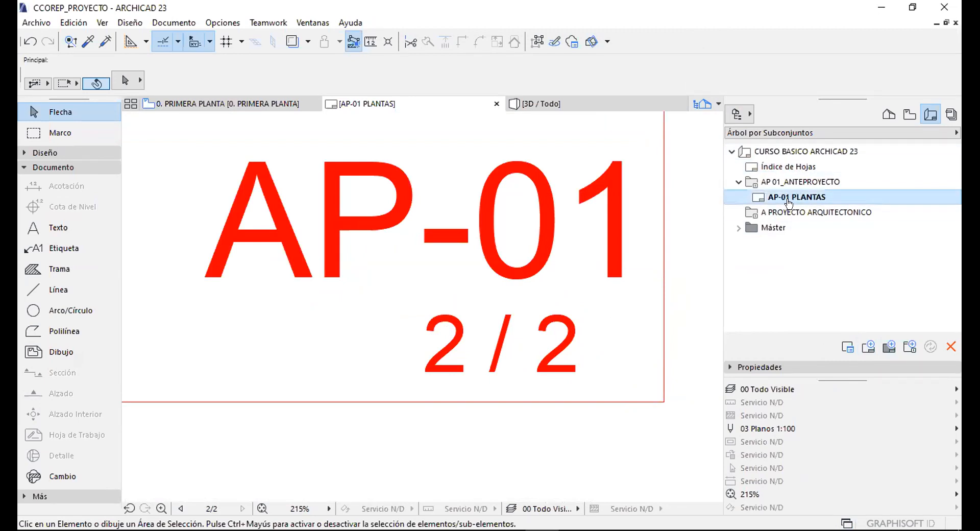
pyautogui.click(791, 166)
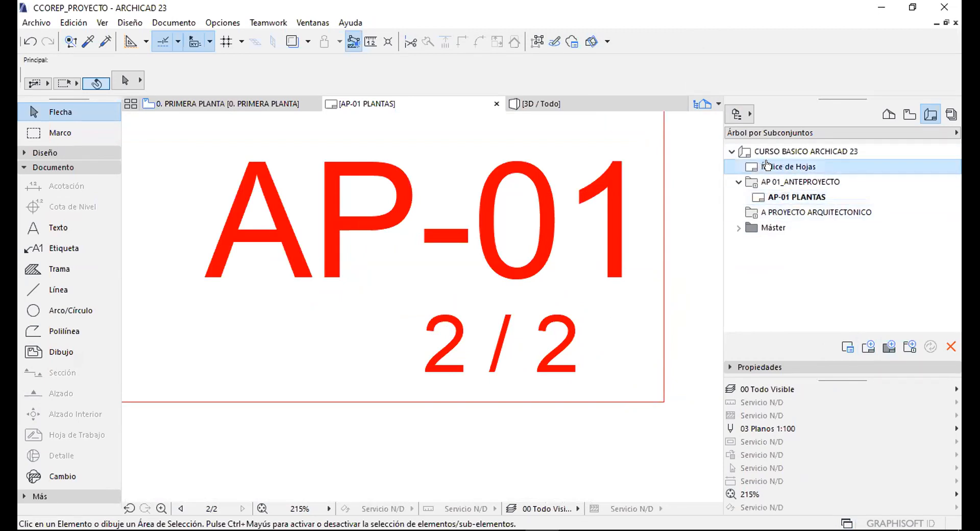
pyautogui.click(948, 345)
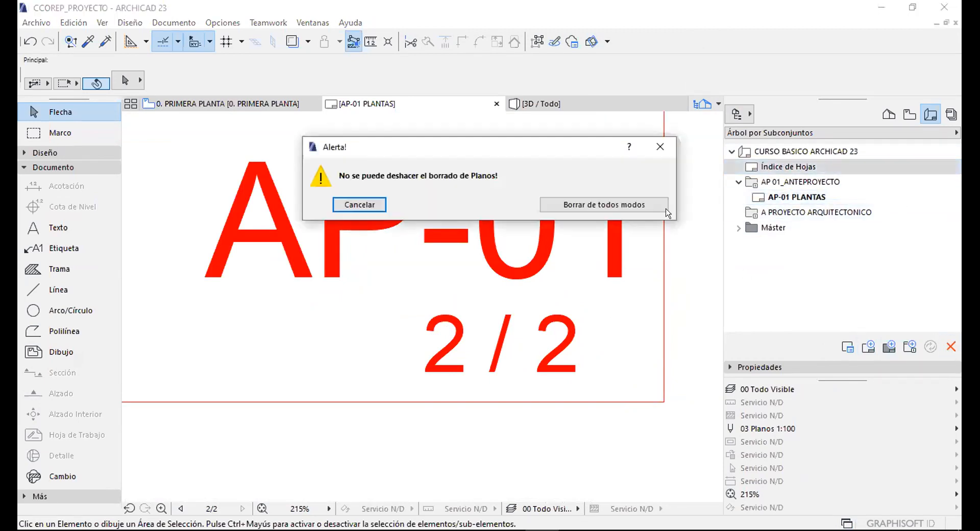
pyautogui.click(636, 204)
# Check AP-01 PLANTAS and the AP 01_ANTEPROYECTO subset in the layout book.
pyautogui.scroll(-3, 623, 313)
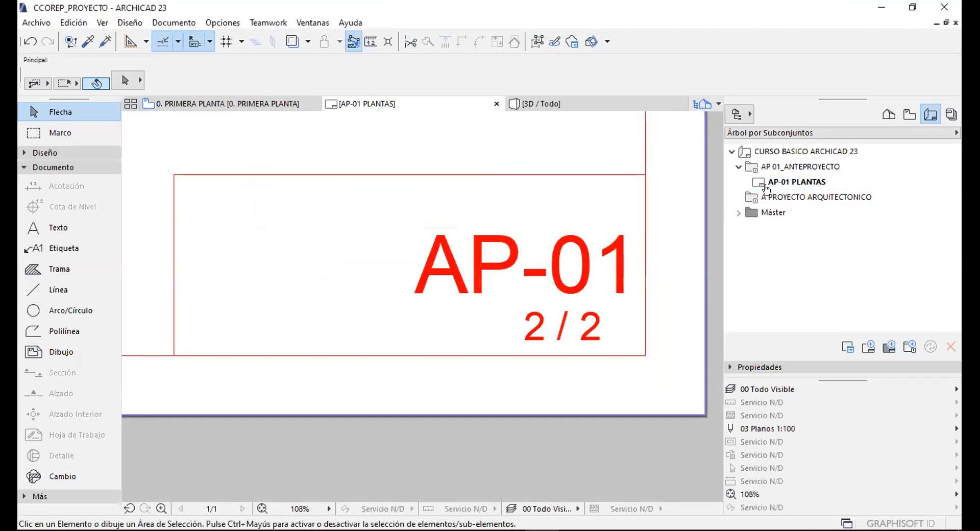
pyautogui.click(779, 176)
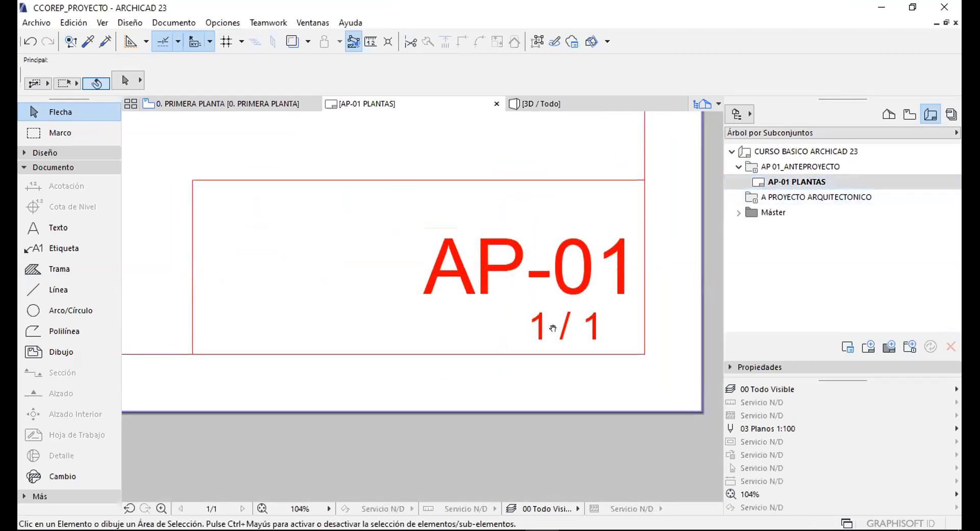
pyautogui.scroll(3, 566, 327)
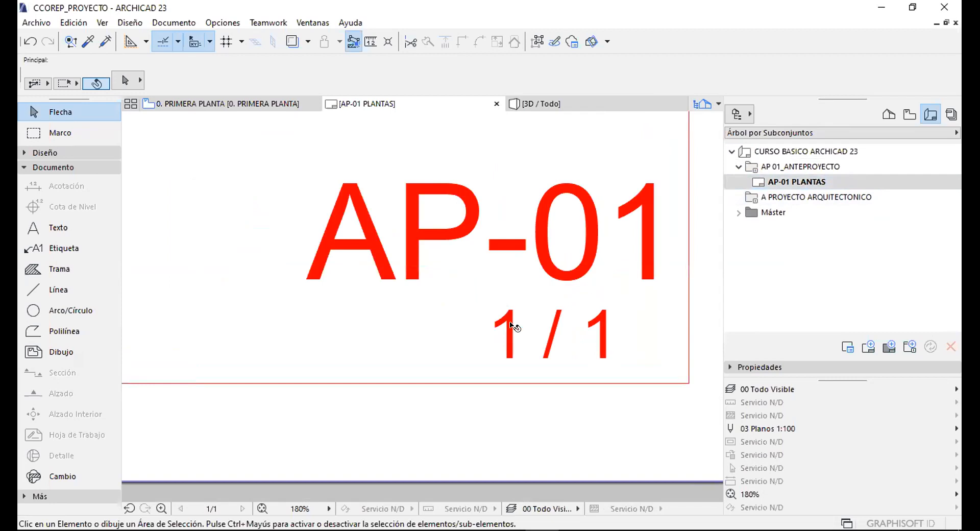
pyautogui.scroll(-5, 523, 323)
pyautogui.scroll(-3, 523, 319)
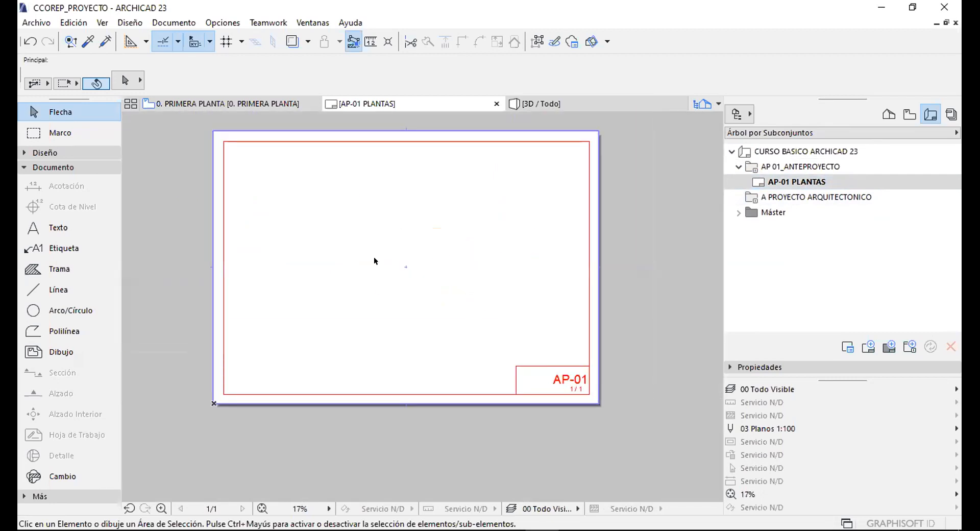
pyautogui.scroll(1, 375, 271)
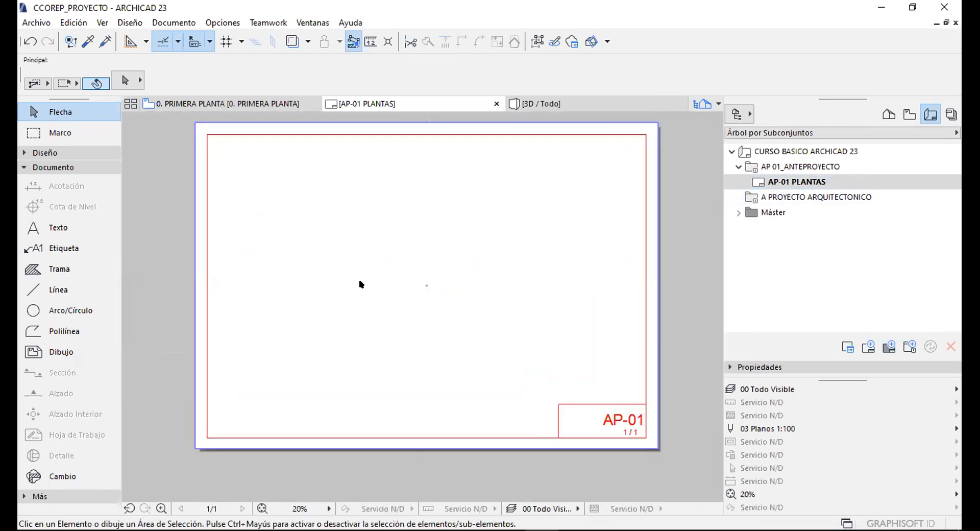
pyautogui.click(791, 167)
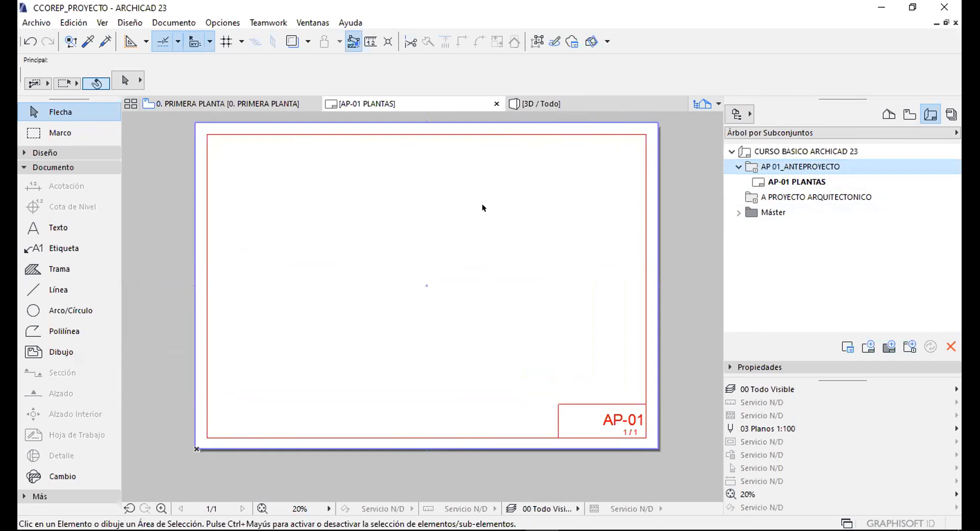
# Drag the 0. PRIMERA PLANTA view from 01.01 PLANTAS onto the AP-01 layout.
pyautogui.click(903, 115)
pyautogui.doubleClick(799, 148)
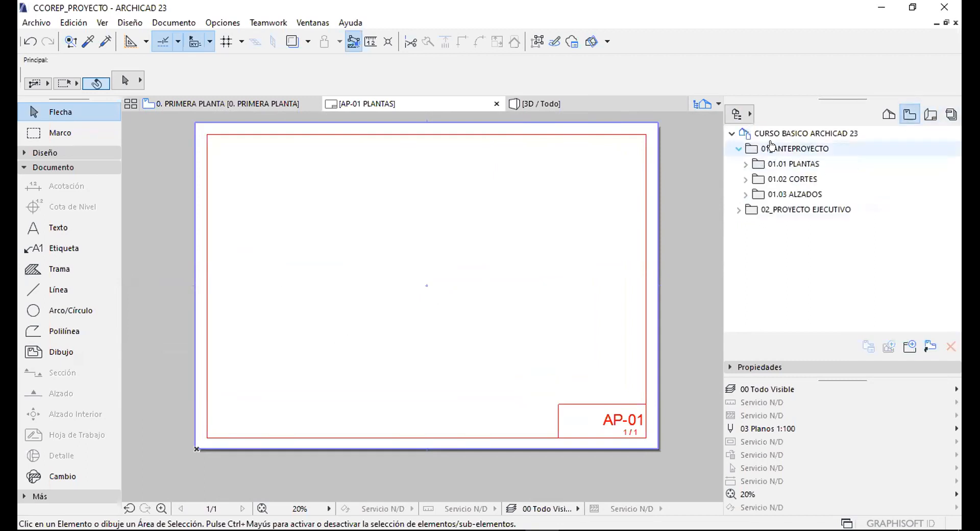
pyautogui.click(798, 147)
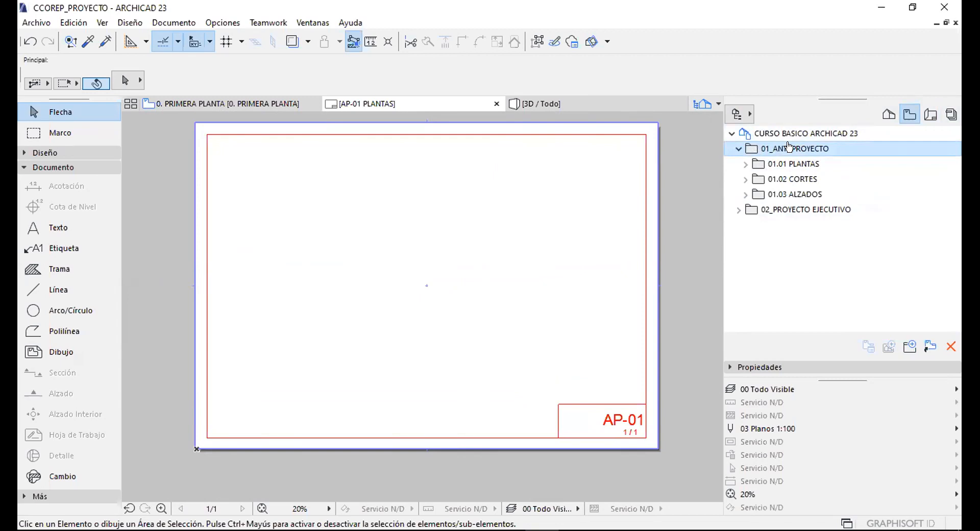
pyautogui.click(743, 164)
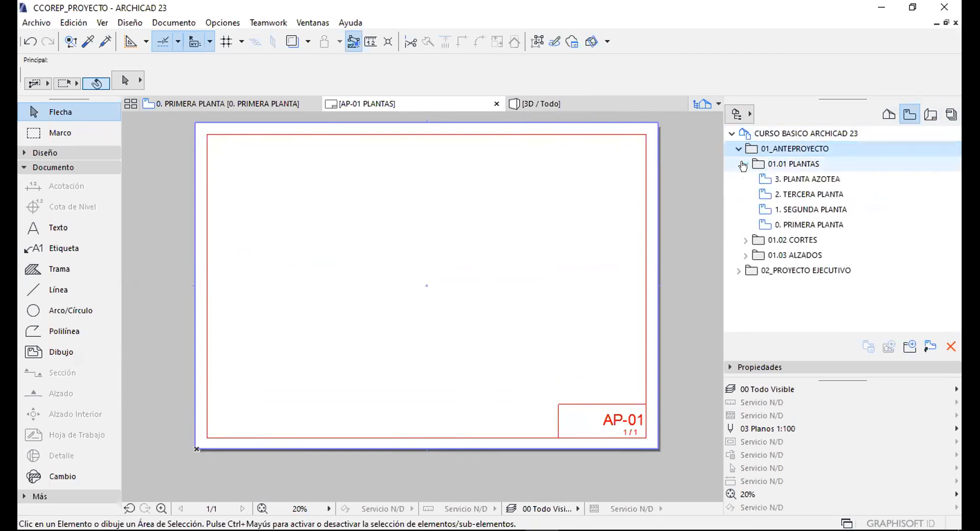
pyautogui.click(791, 224)
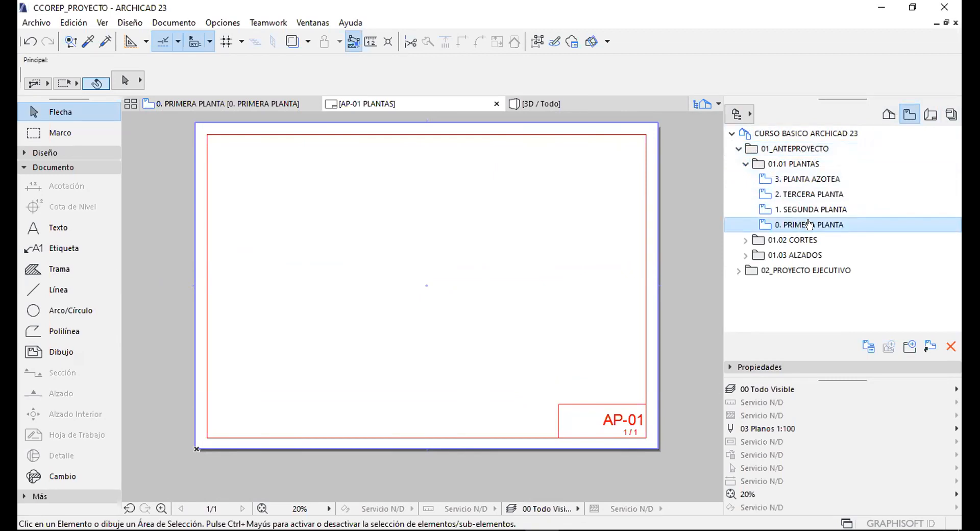
pyautogui.moveTo(809, 225); pyautogui.dragTo(379, 250)
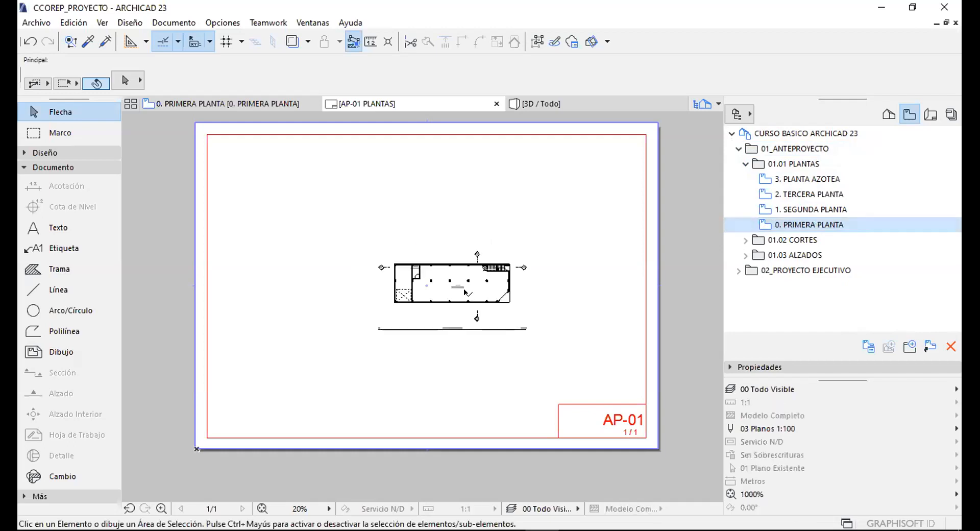
# Move the placed ground-floor plan drawing to the sheet's top-left corner.
pyautogui.click(465, 290)
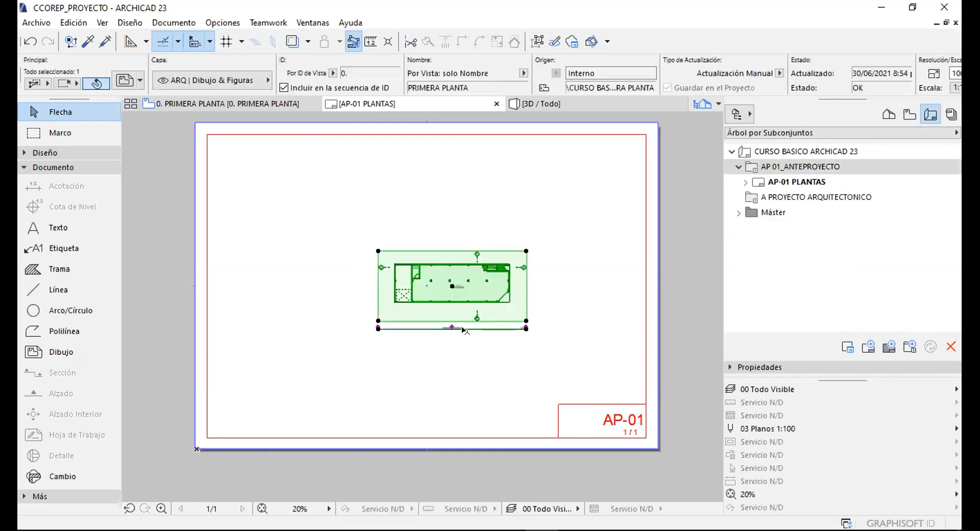
pyautogui.scroll(3, 452, 291)
pyautogui.scroll(2, 445, 292)
pyautogui.click(457, 249)
pyautogui.scroll(-1, 452, 229)
pyautogui.scroll(-5, 452, 229)
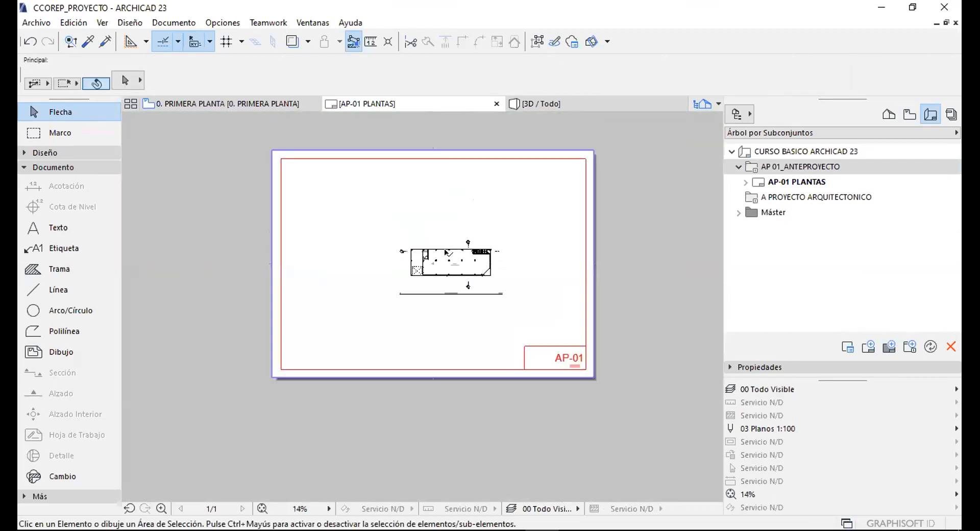
pyautogui.click(445, 252)
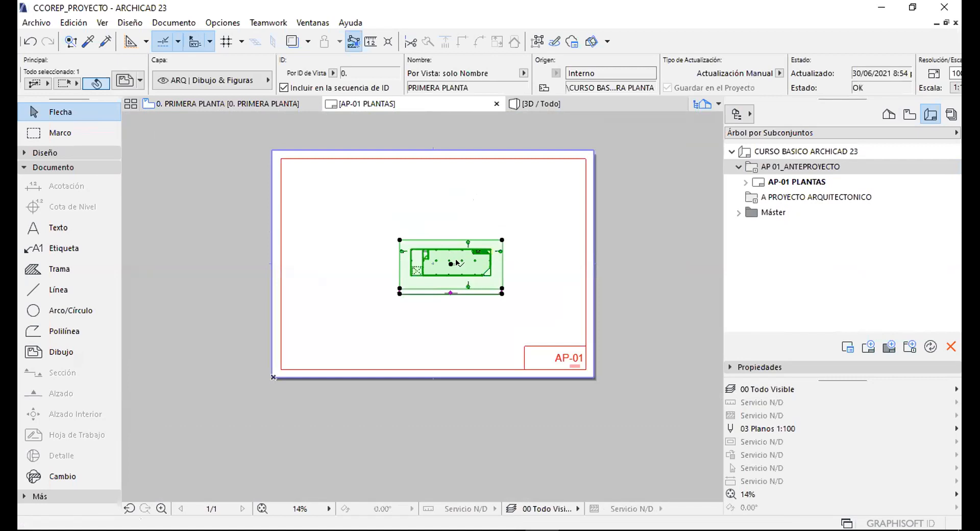
pyautogui.moveTo(451, 263); pyautogui.dragTo(342, 192)
# Place the 1. SEGUNDA PLANTA through 3. PLANTA AZOTEA views on the AP-01 sheet.
pyautogui.click(474, 192)
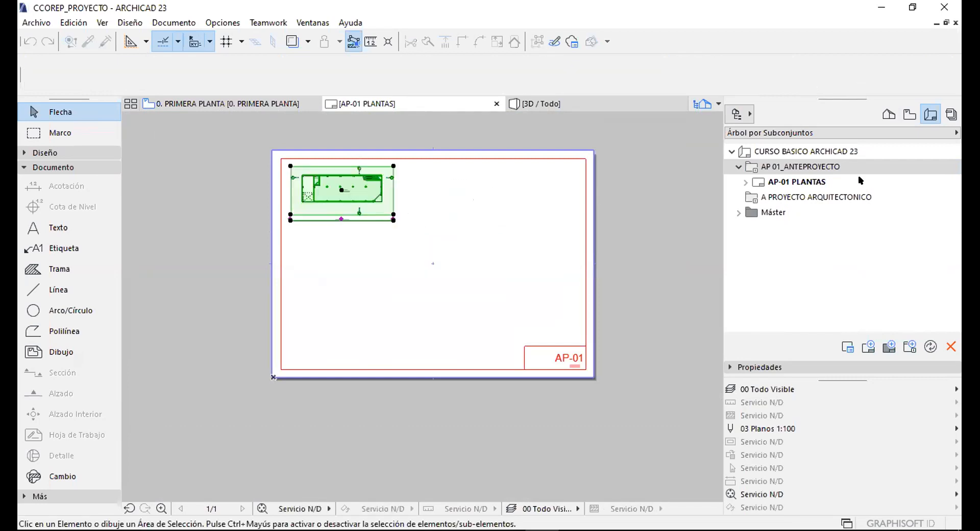
pyautogui.click(911, 119)
pyautogui.click(812, 210)
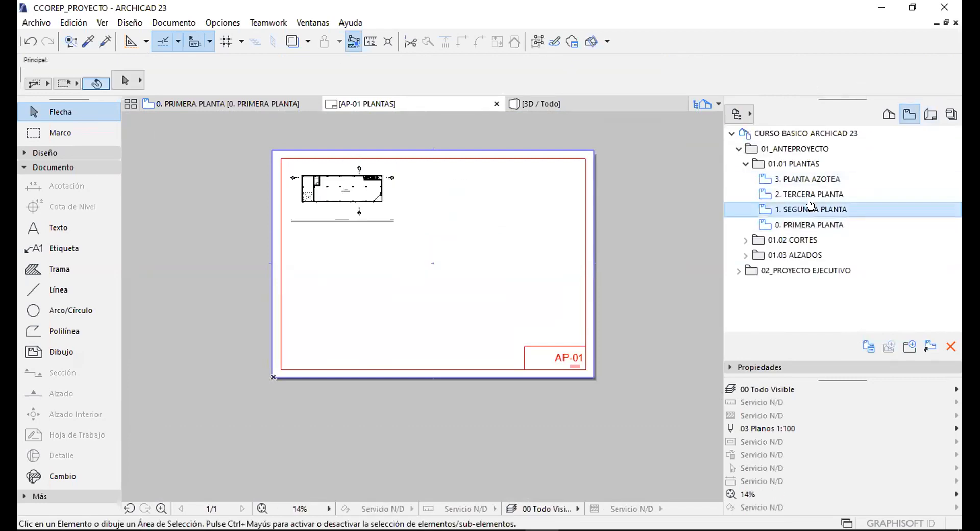
pyautogui.keyDown('shift'); pyautogui.click(798, 179); pyautogui.keyUp('shift')
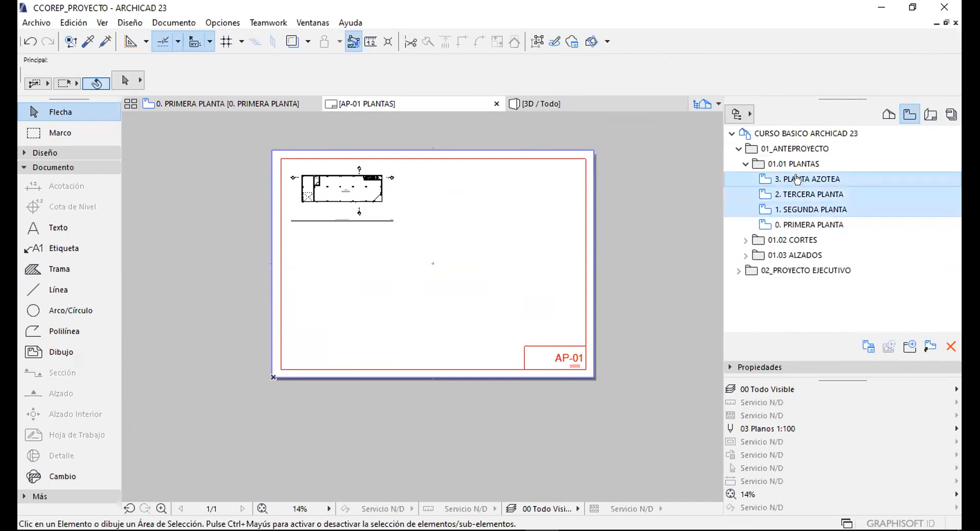
pyautogui.moveTo(798, 178); pyautogui.dragTo(433, 263)
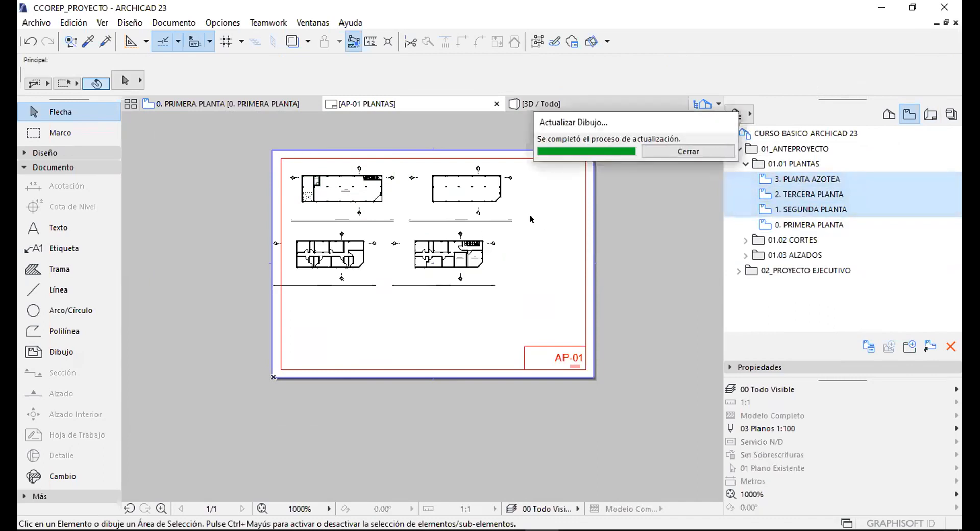
# Select all four plan drawings and move them to the sheet centre.
pyautogui.moveTo(527, 293); pyautogui.dragTo(288, 169)
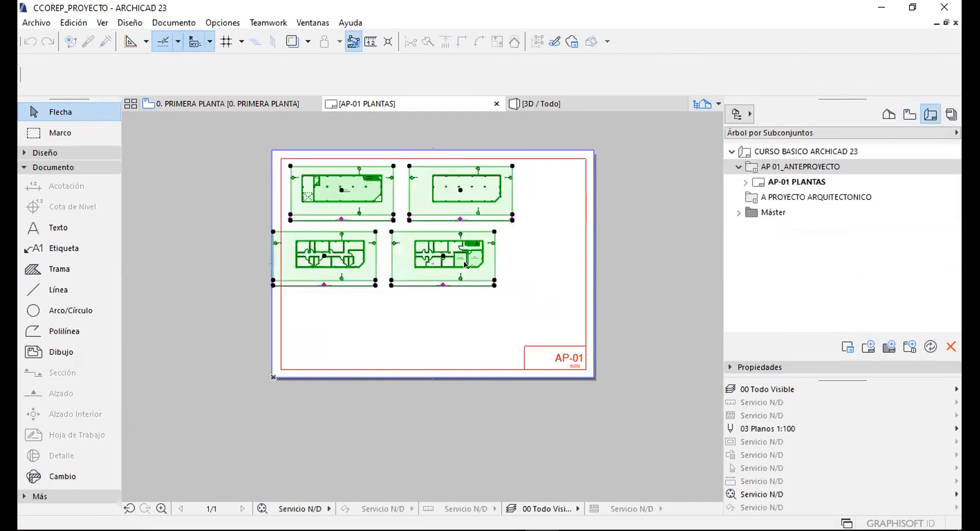
pyautogui.moveTo(467, 267); pyautogui.dragTo(514, 293)
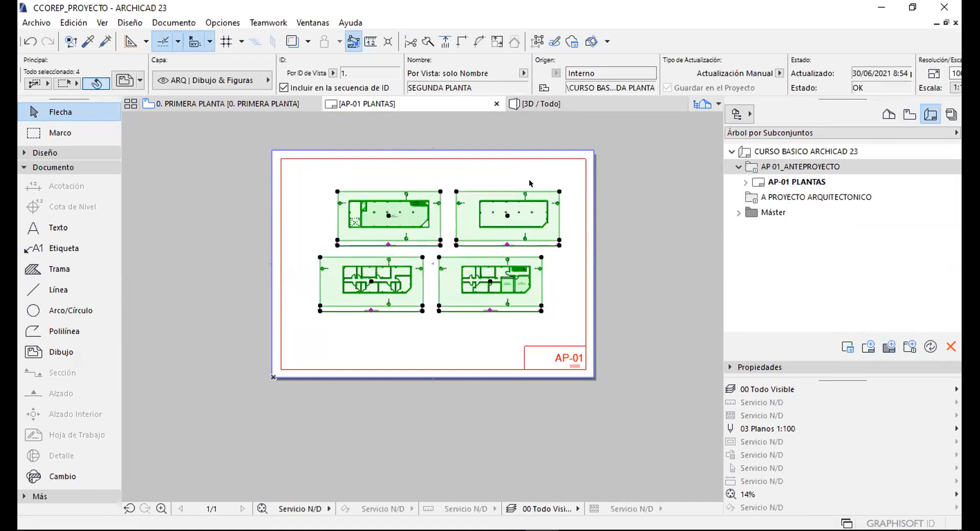
pyautogui.click(650, 145)
pyautogui.click(780, 169)
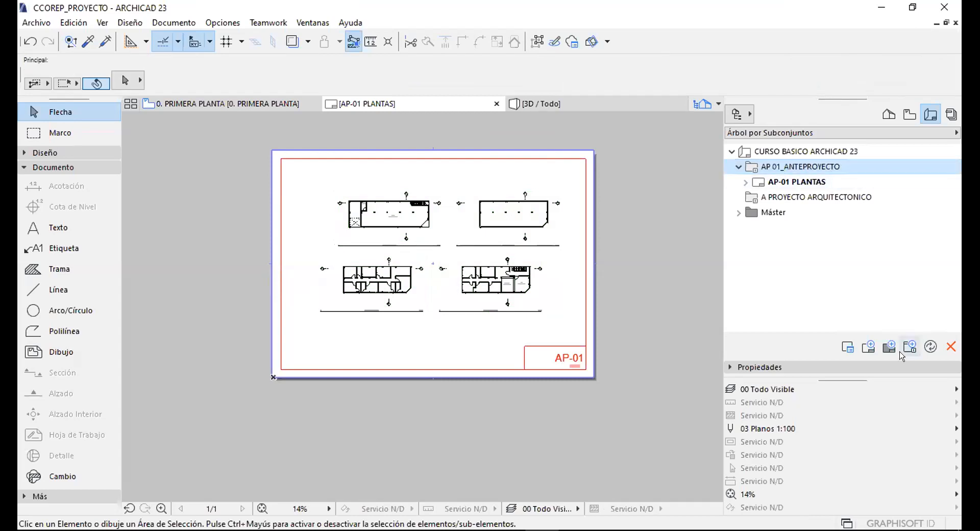
# Create layout SECCIONES on the CCOEP_ FORMATO A-1 HORIZONTAL master.
pyautogui.click(867, 347)
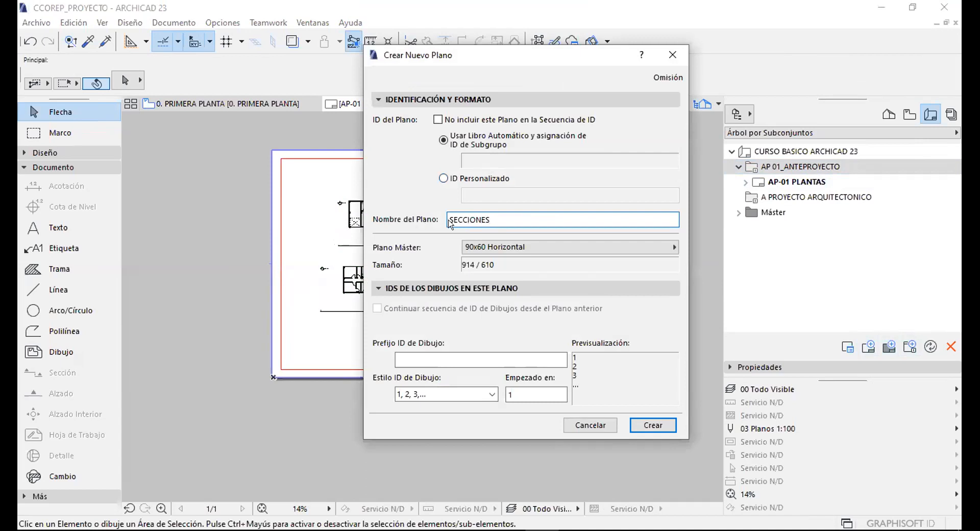
pyautogui.click(501, 247)
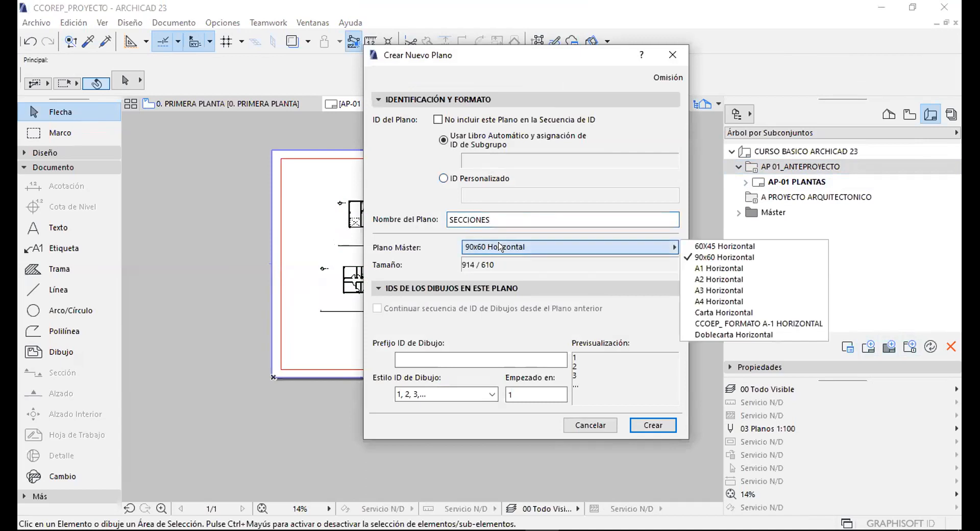
pyautogui.click(748, 322)
pyautogui.click(648, 424)
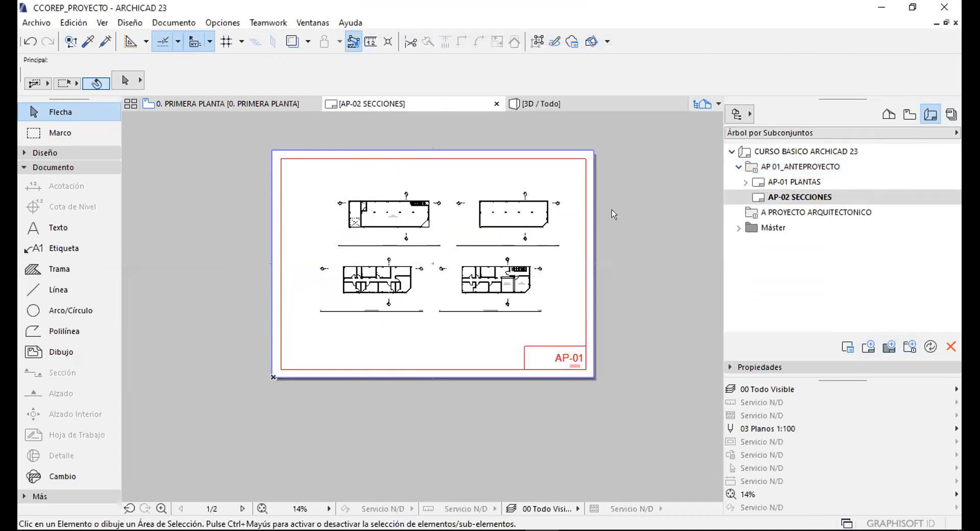
# Open AP-01 PLANTAS, then the new AP-02 SECCIONES sheet.
pyautogui.scroll(6, 604, 369)
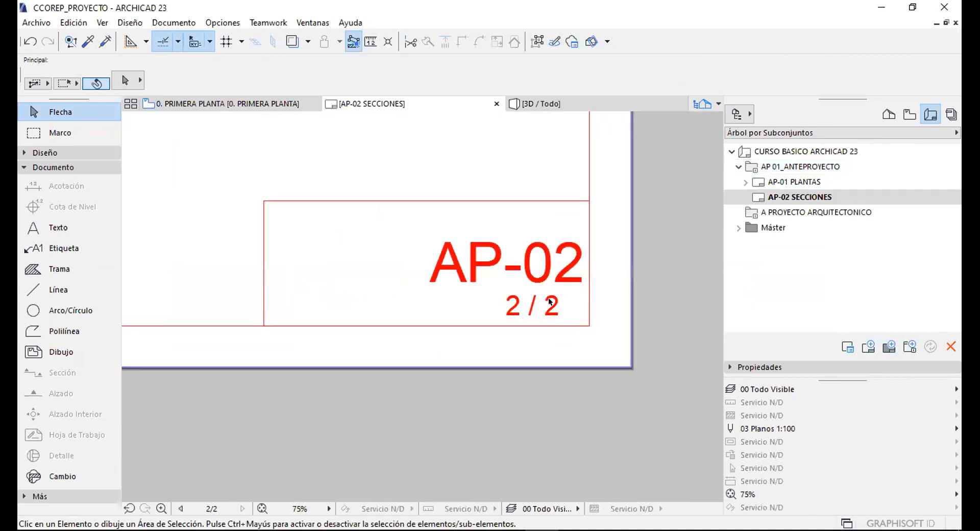
pyautogui.scroll(-3, 555, 324)
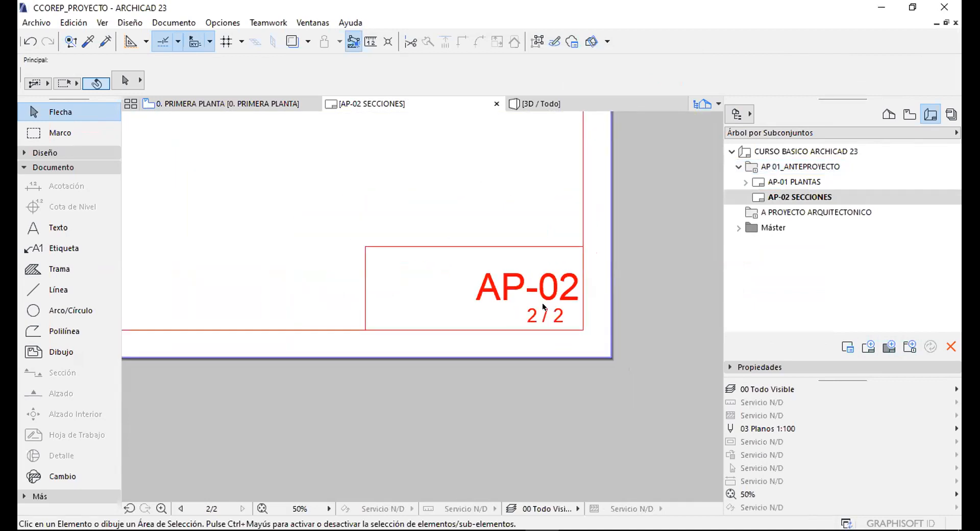
pyautogui.doubleClick(790, 182)
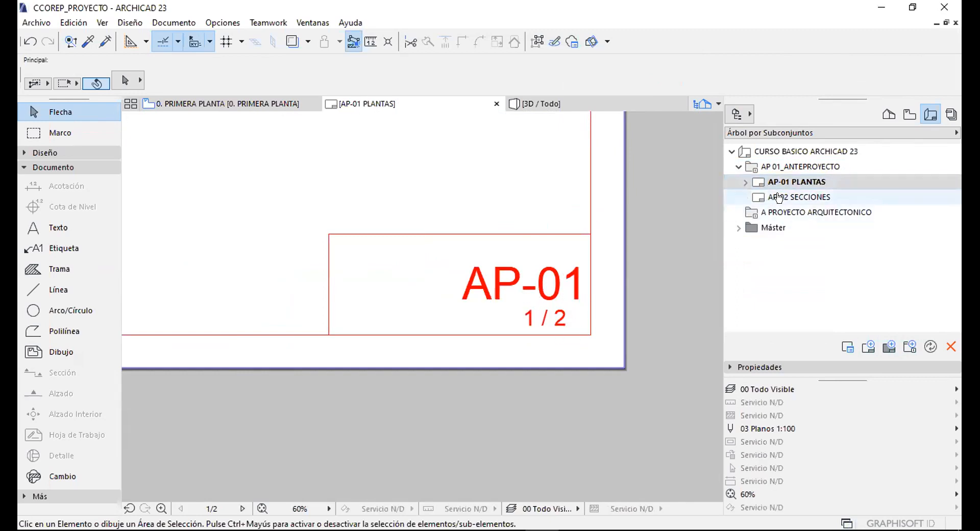
pyautogui.doubleClick(799, 197)
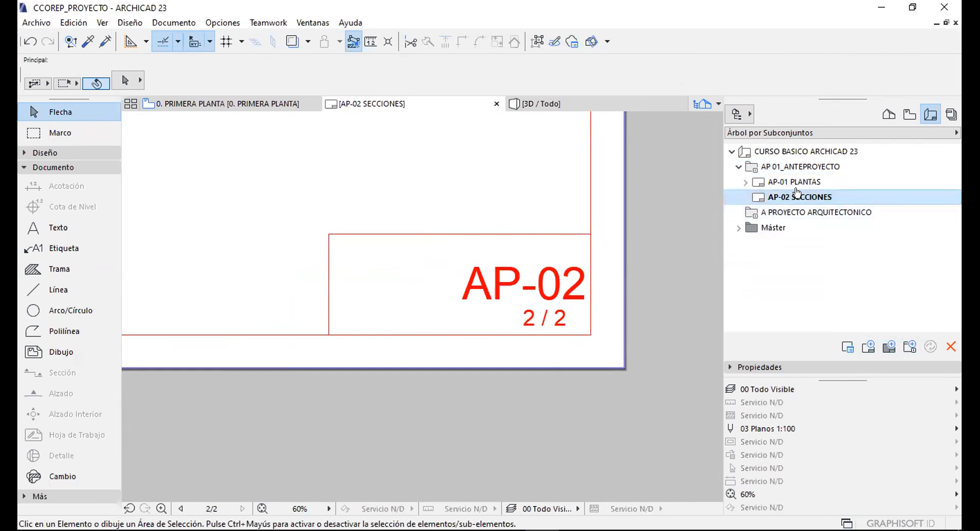
pyautogui.scroll(-8, 632, 346)
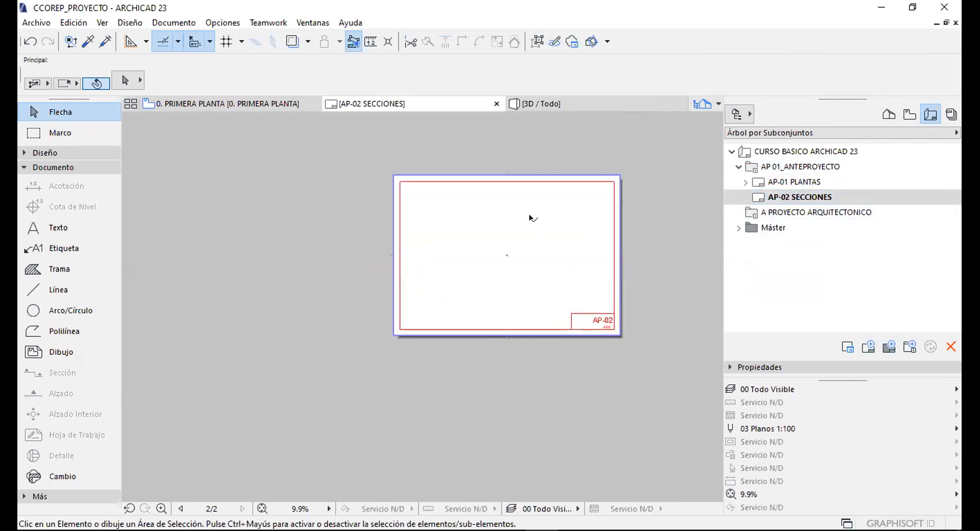
# Drag 01 CORTE 01-01 and 02 CORTE 02-02 from 01.02 CORTES onto the AP-02 sheet.
pyautogui.scroll(3, 531, 218)
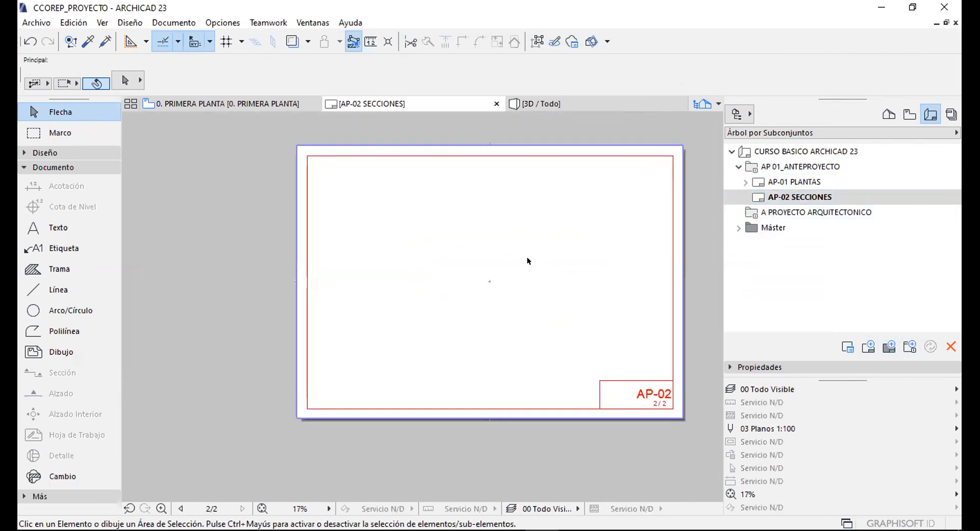
pyautogui.click(909, 114)
pyautogui.click(744, 164)
pyautogui.click(797, 178)
pyautogui.click(746, 179)
pyautogui.click(771, 195)
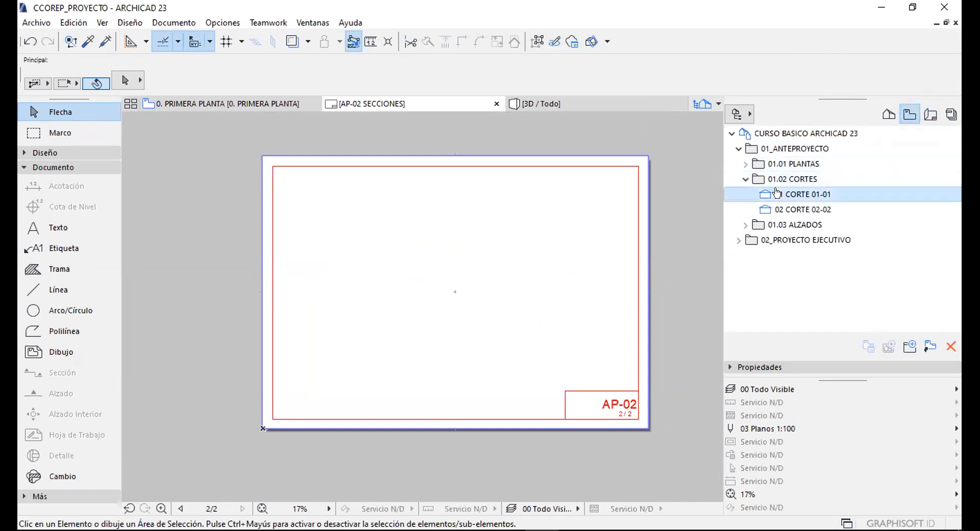
pyautogui.click(797, 209)
pyautogui.keyDown('shift'); pyautogui.click(800, 193); pyautogui.keyUp('shift')
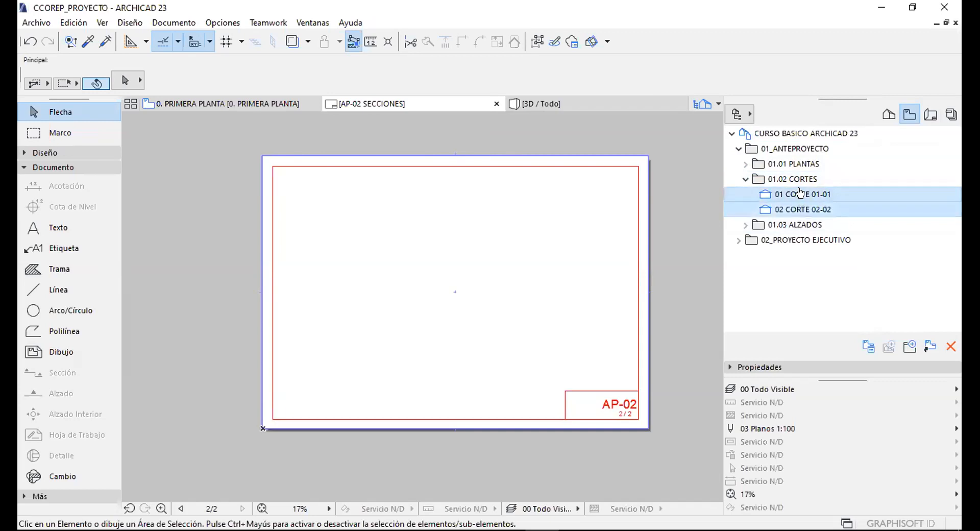
pyautogui.moveTo(800, 193); pyautogui.dragTo(449, 239)
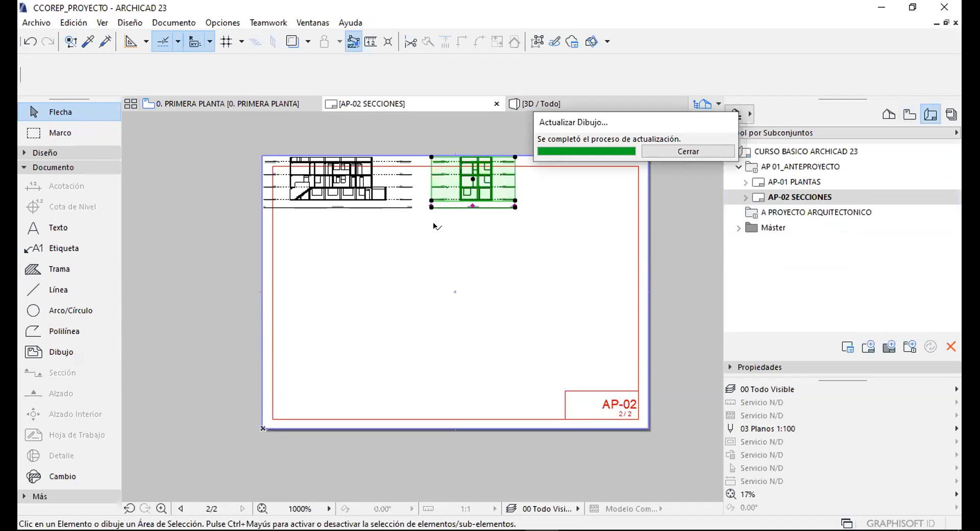
# Select both section drawings and move them together with Ctrl+D into position.
pyautogui.moveTo(478, 183); pyautogui.dragTo(399, 183)
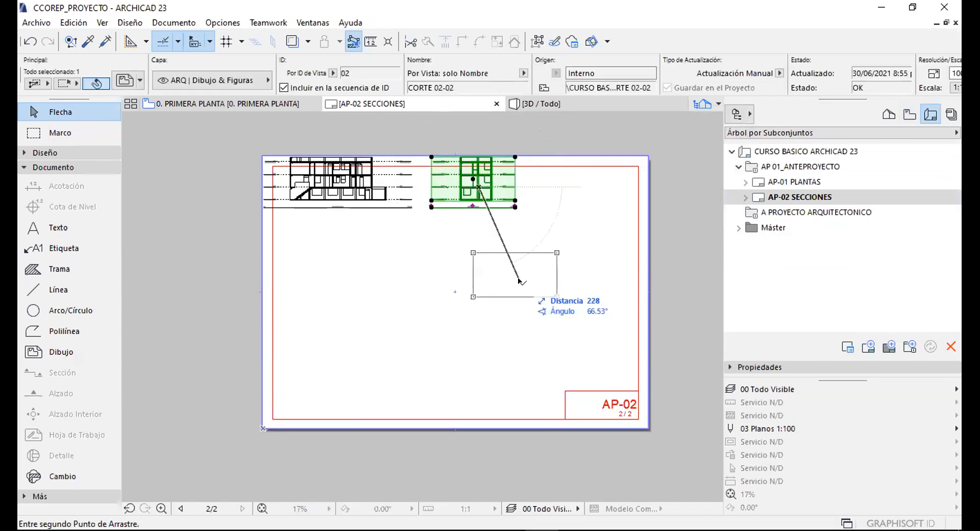
pyautogui.click(449, 236)
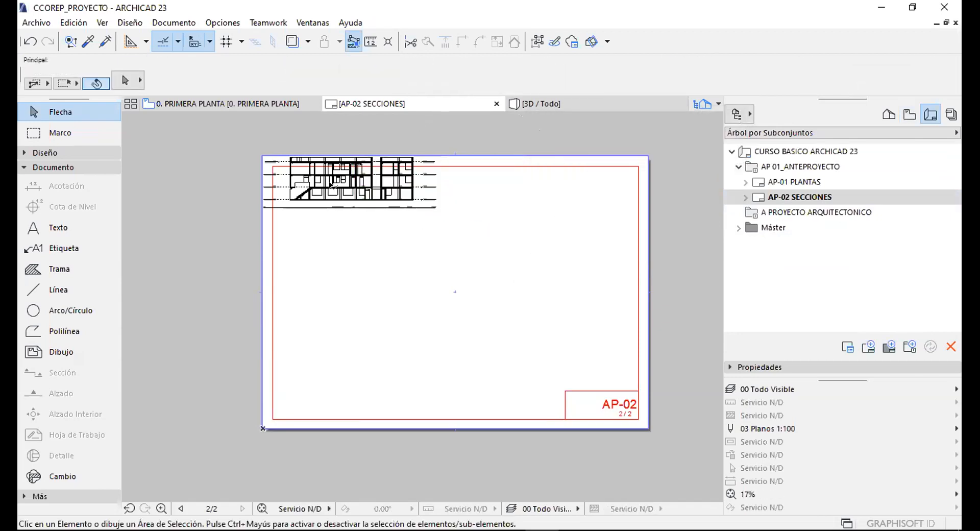
pyautogui.click(428, 186)
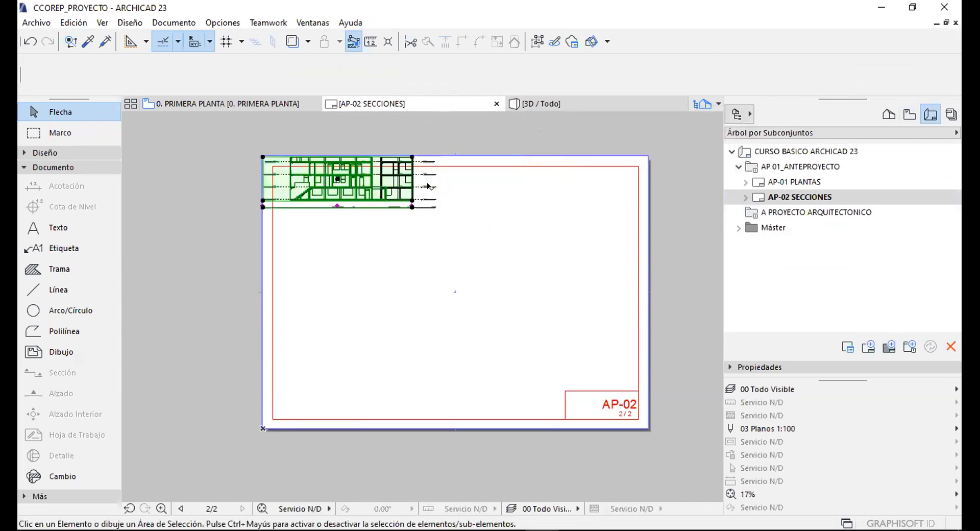
pyautogui.click(450, 212)
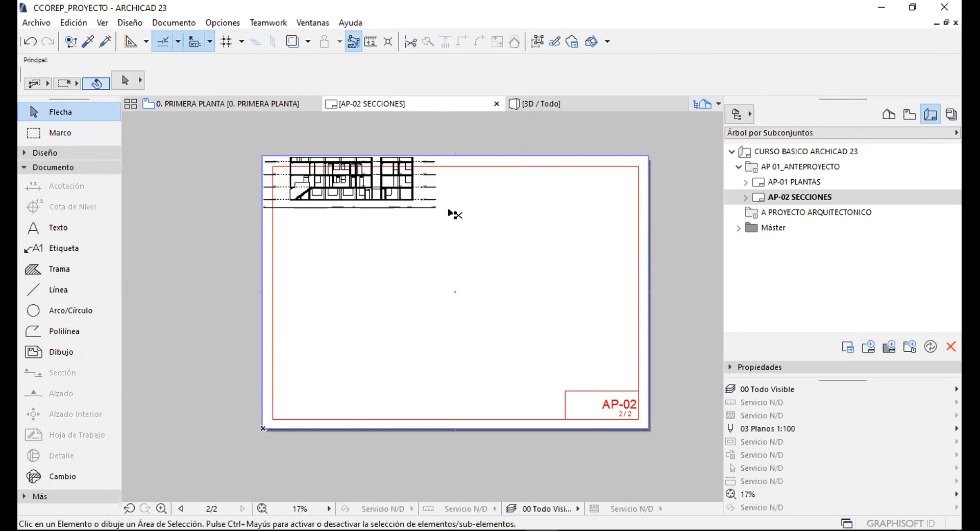
pyautogui.hotkey('ctrl', 'z')
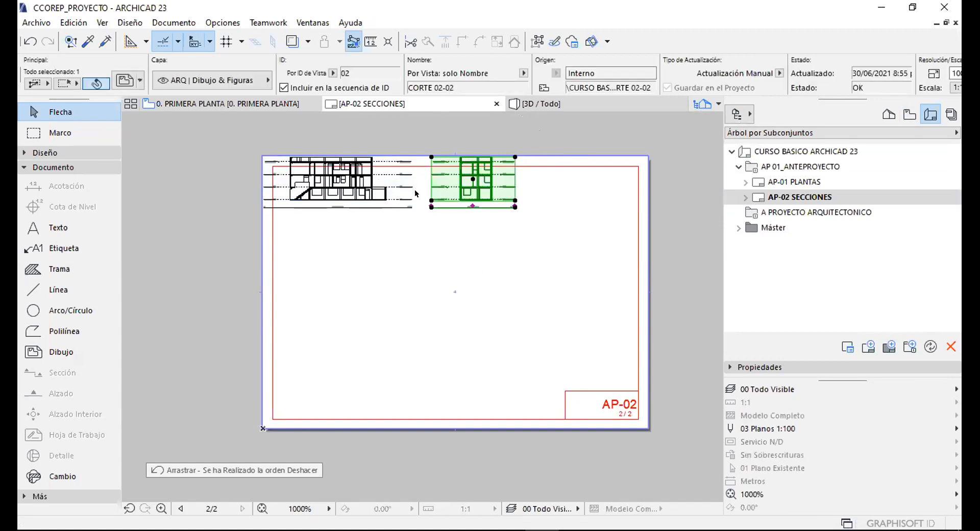
pyautogui.keyDown('shift'); pyautogui.click(370, 183); pyautogui.keyUp('shift')
pyautogui.hotkey('ctrl', 'd')
pyautogui.click(537, 198)
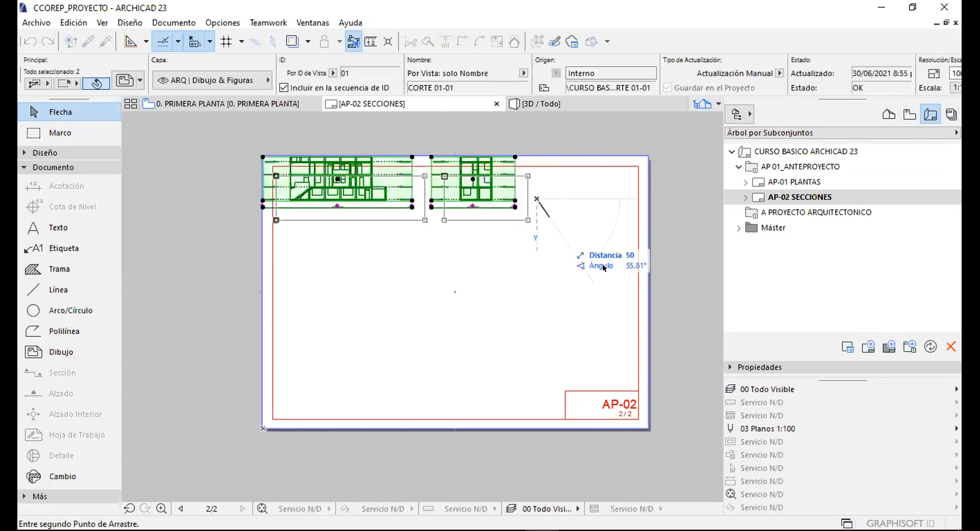
pyautogui.click(536, 310)
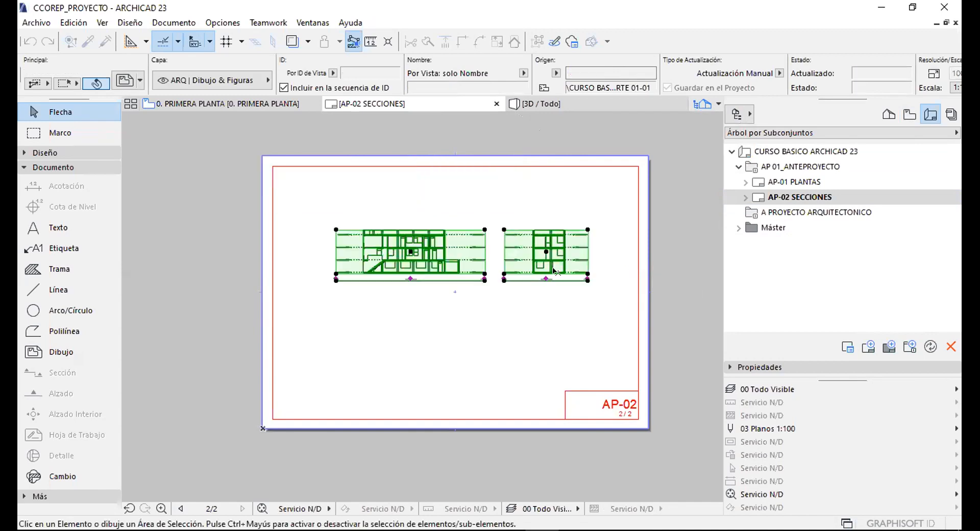
# Drop both section drawings on AP-02 SECCIONES, inspect CORTE 02-02 closely, then select A PROYECTO ARQUITECTONICO.
pyautogui.click(498, 305)
pyautogui.scroll(6, 499, 304)
pyautogui.scroll(3, 503, 296)
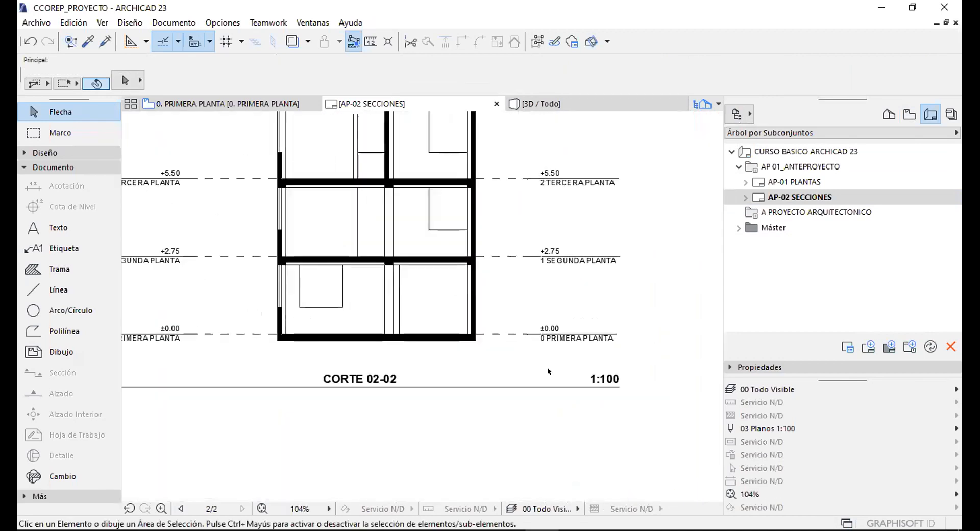
pyautogui.scroll(-6, 355, 348)
pyautogui.scroll(5, 481, 326)
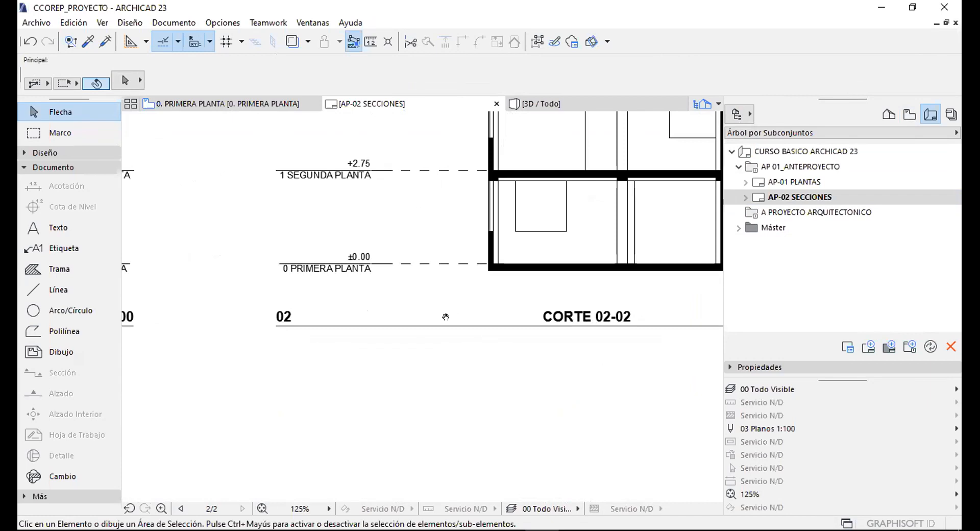
pyautogui.scroll(5, 308, 291)
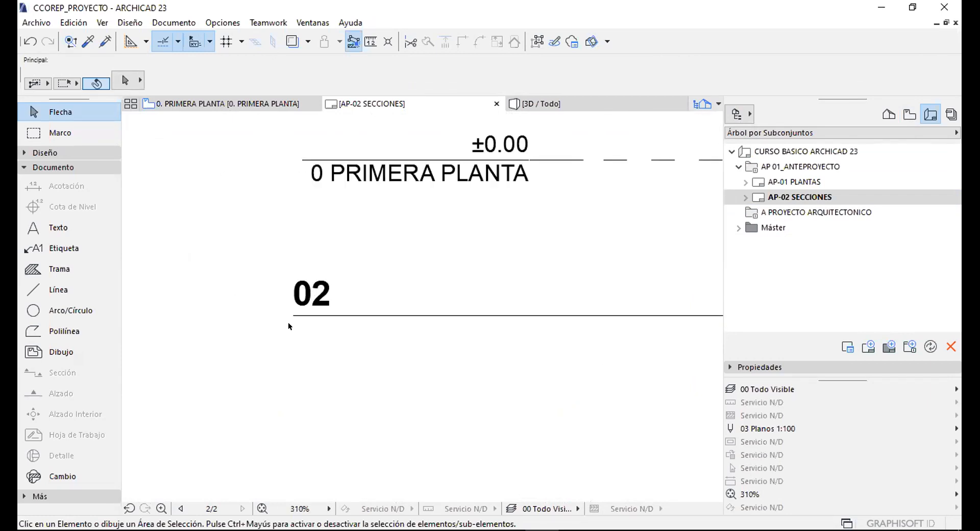
pyautogui.scroll(-6, 288, 325)
pyautogui.scroll(3, 363, 271)
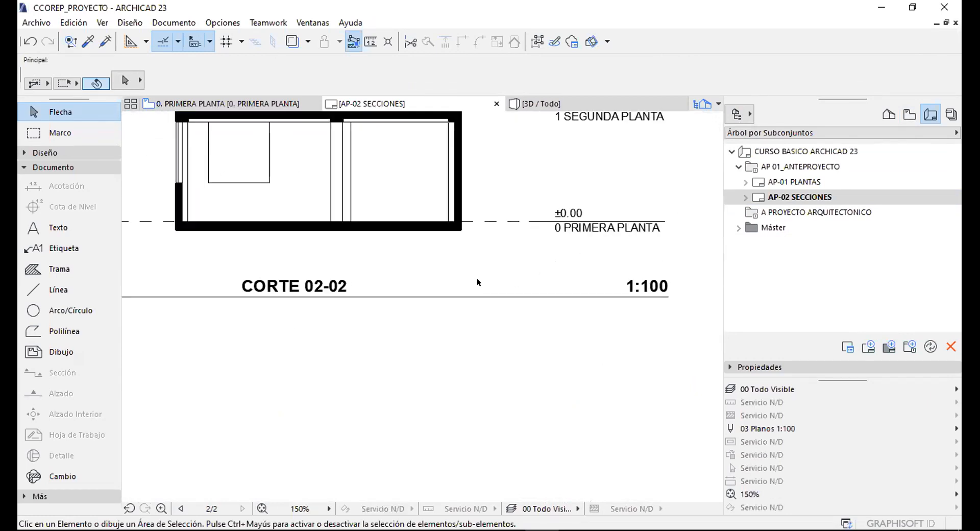
pyautogui.scroll(-10, 478, 282)
pyautogui.scroll(3, 501, 272)
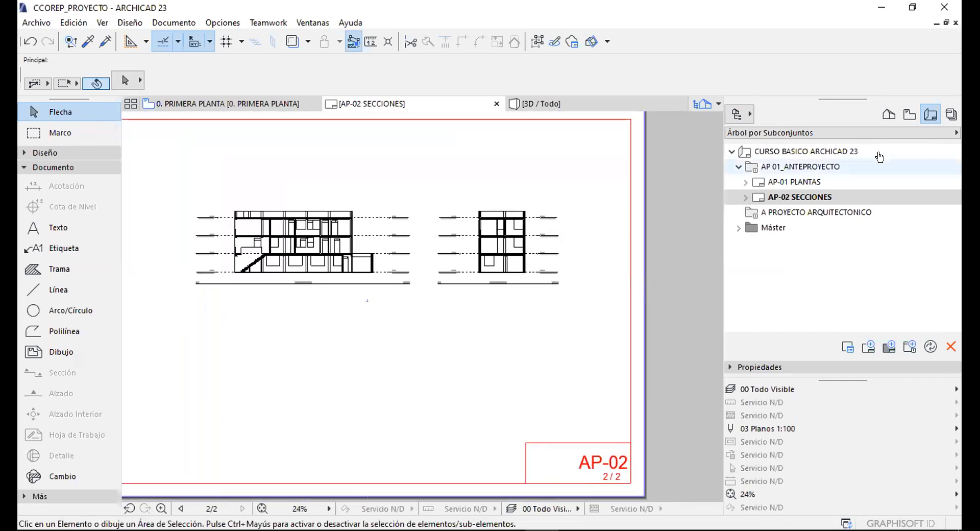
pyautogui.click(780, 210)
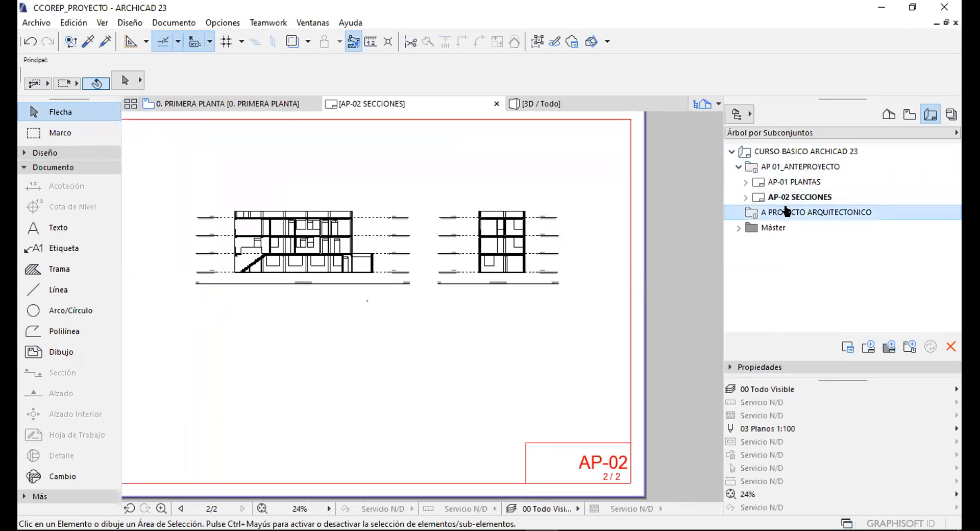
# Create layout A-01 PLANTAS ARQUITECTONICAS using the CCOEP_ FORMATO A-1 HORIZONTAL master.
pyautogui.click(867, 349)
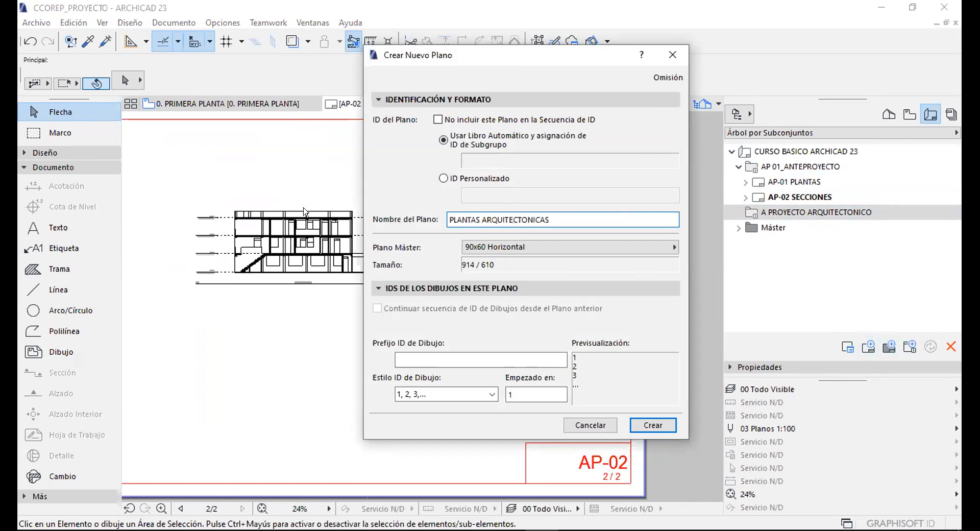
pyautogui.click(531, 247)
pyautogui.click(726, 319)
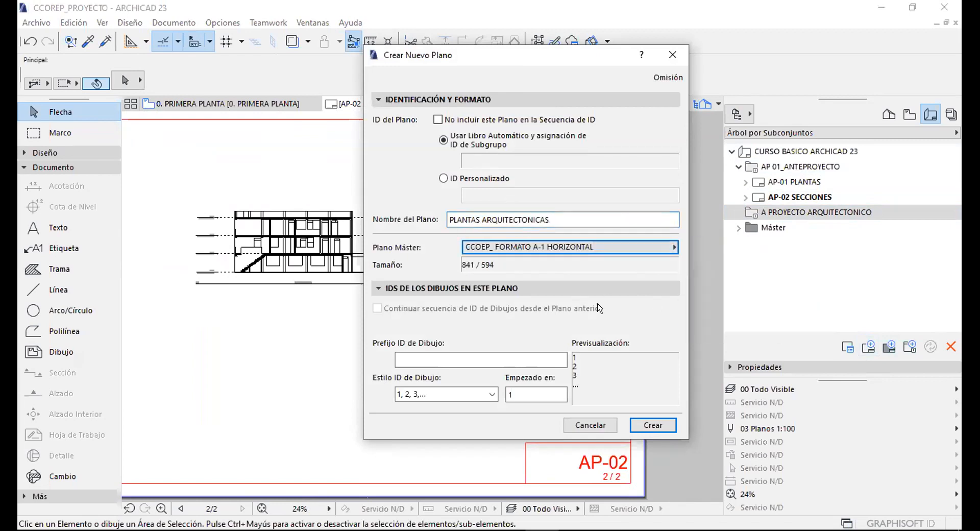
pyautogui.click(647, 425)
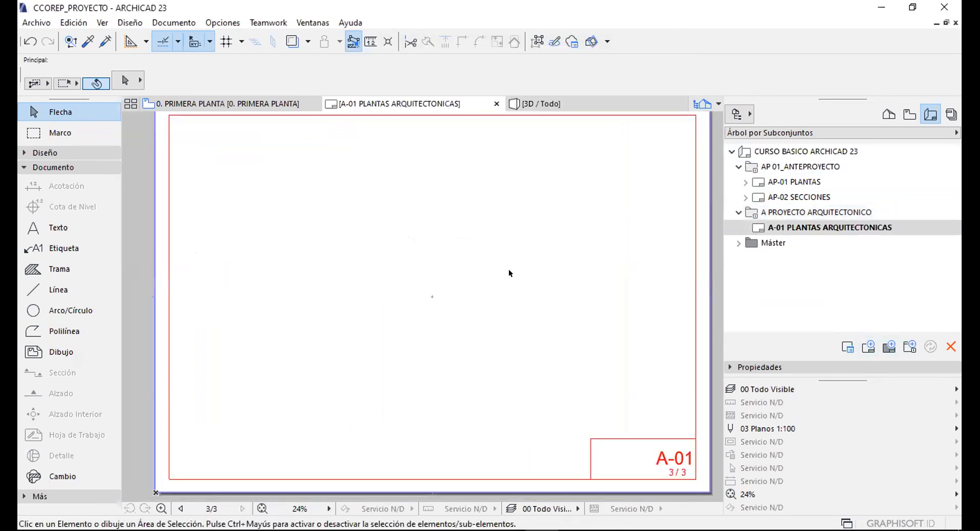
pyautogui.click(788, 212)
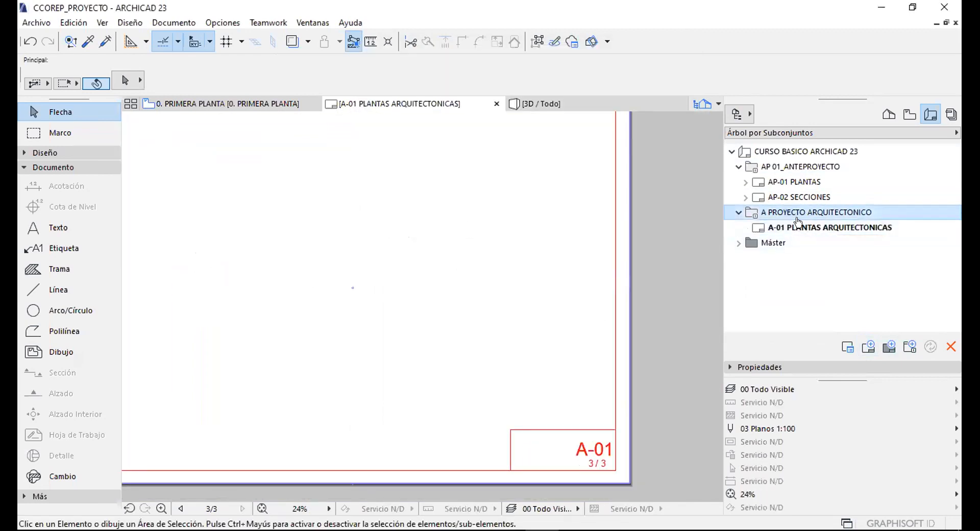
# Create layout A-02 SECCIONES ARQUITECTONICAS on the CCOEP_FORMATO A-1 HORIZONTAL master.
pyautogui.click(869, 347)
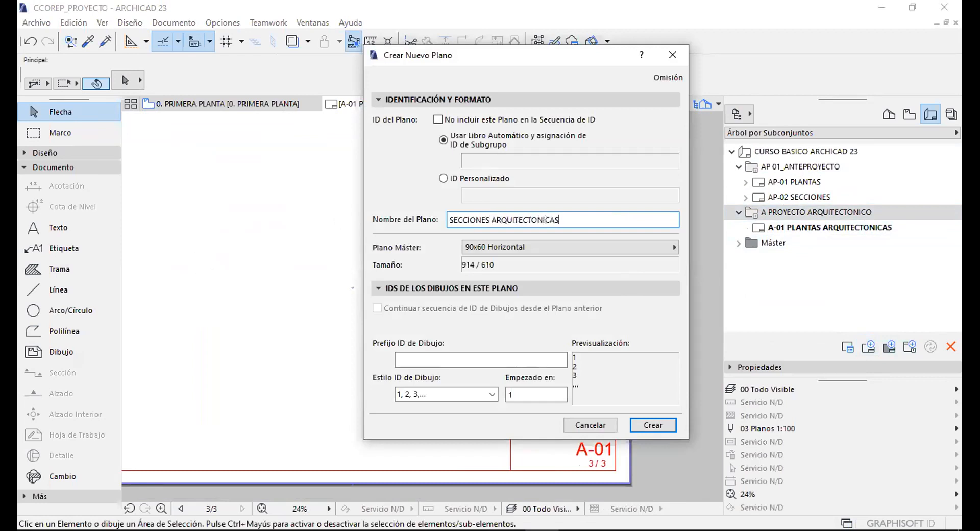
pyautogui.click(513, 248)
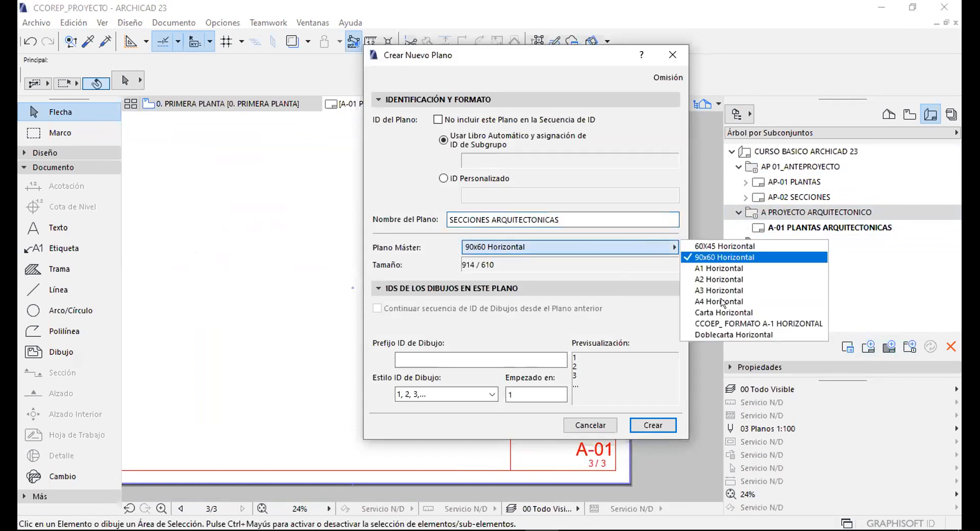
pyautogui.click(723, 322)
pyautogui.click(653, 425)
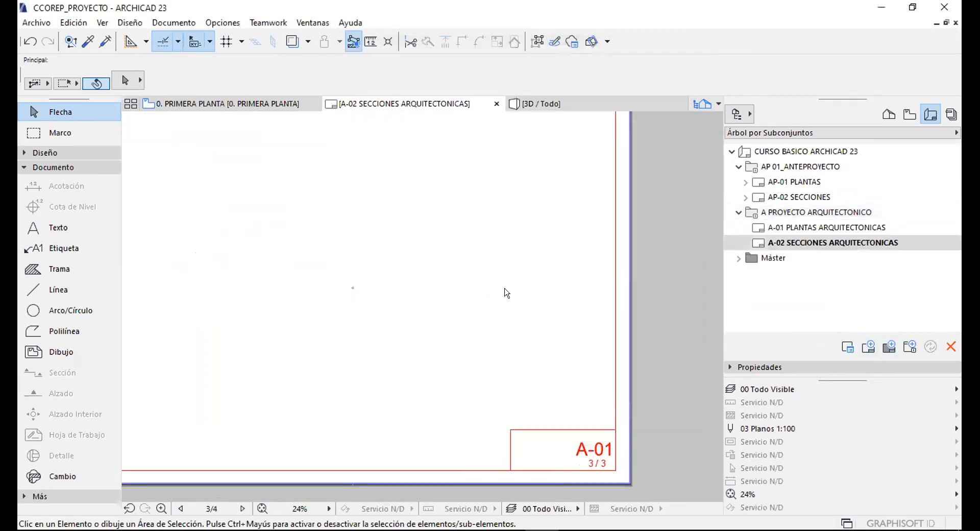
pyautogui.scroll(-3, 512, 356)
pyautogui.scroll(6, 581, 452)
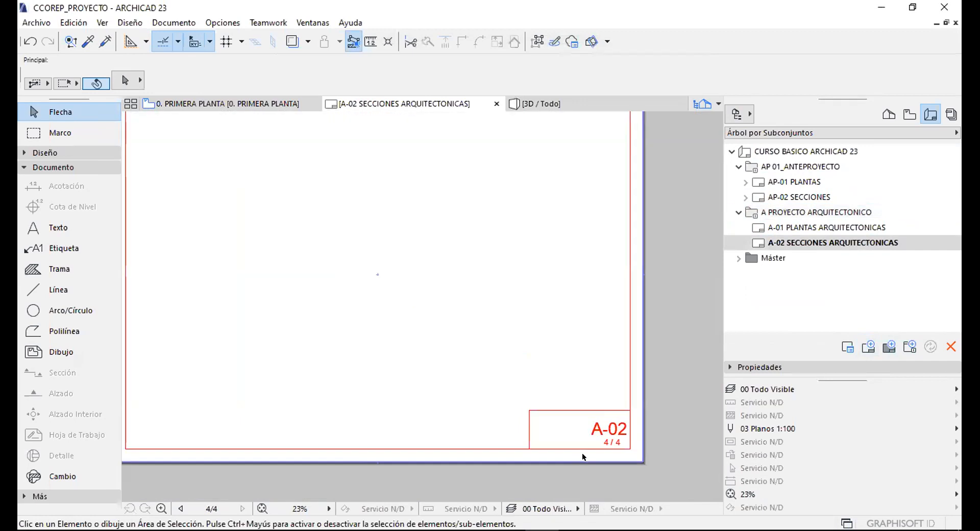
pyautogui.scroll(5, 519, 312)
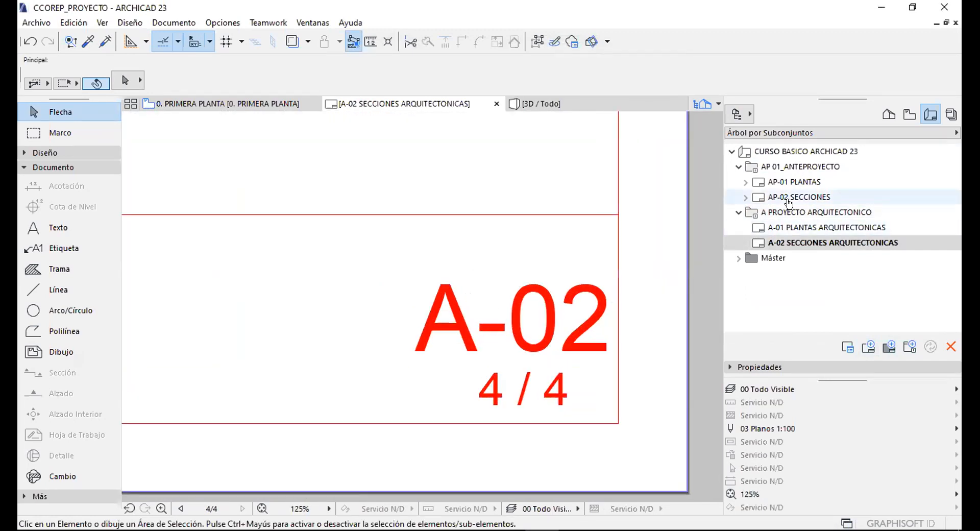
pyautogui.click(822, 211)
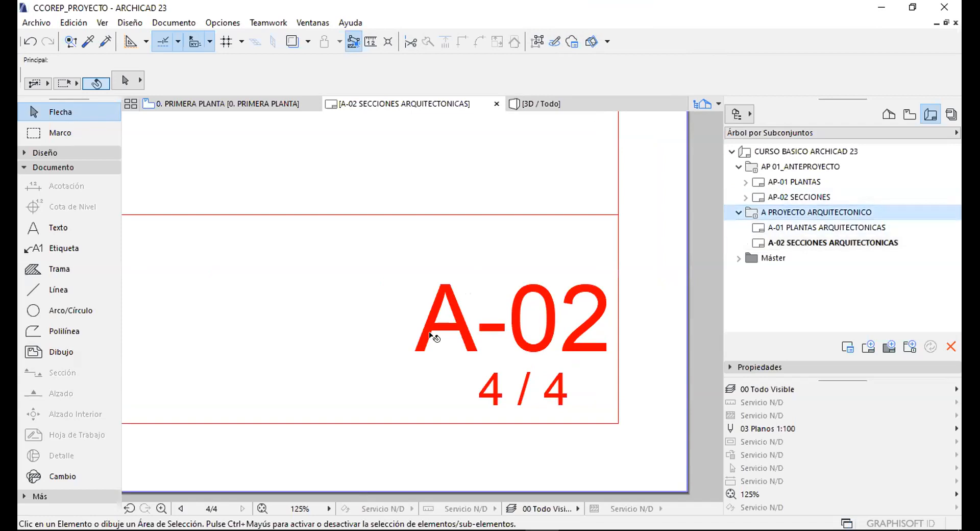
# Open the A-01 PLANTAS ARQUITECTONICAS layout and look over its sheet.
pyautogui.scroll(3, 497, 405)
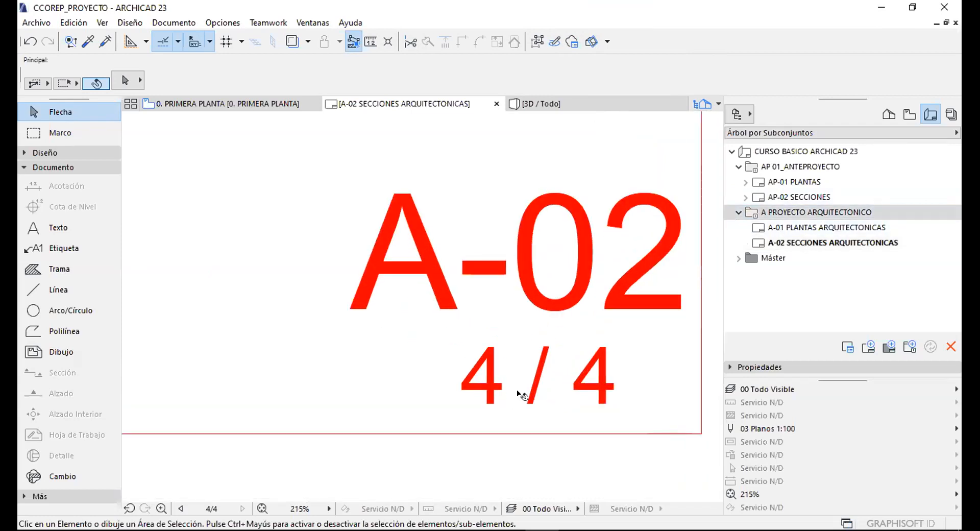
pyautogui.doubleClick(793, 227)
pyautogui.scroll(-3, 538, 362)
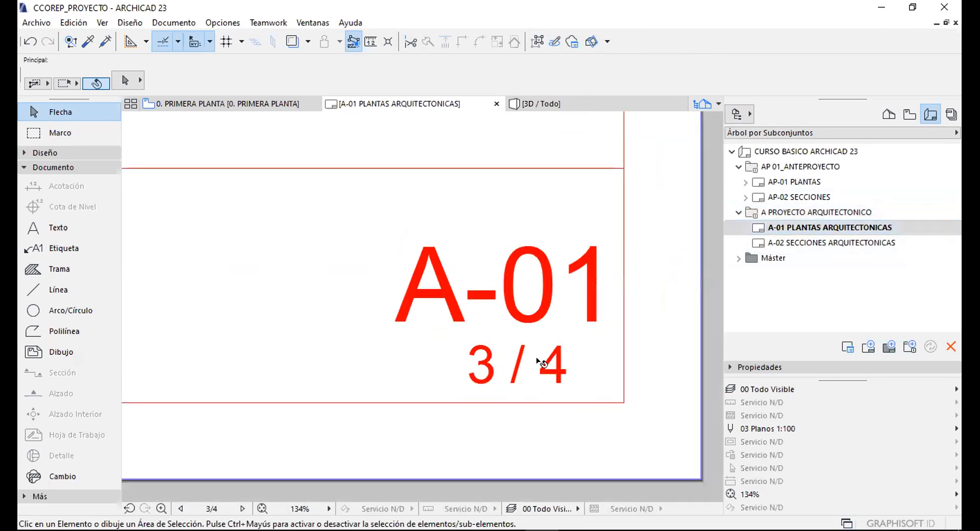
pyautogui.scroll(-2, 539, 361)
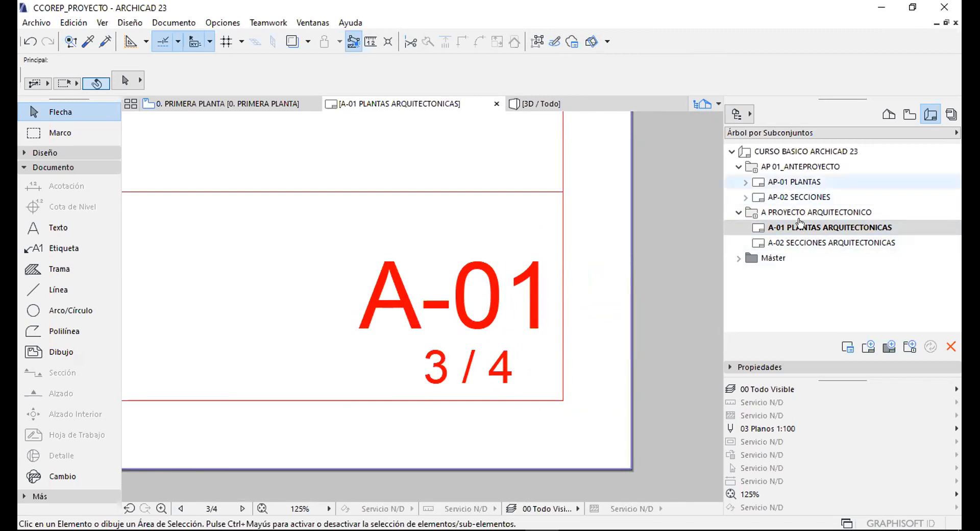
pyautogui.scroll(2, 436, 375)
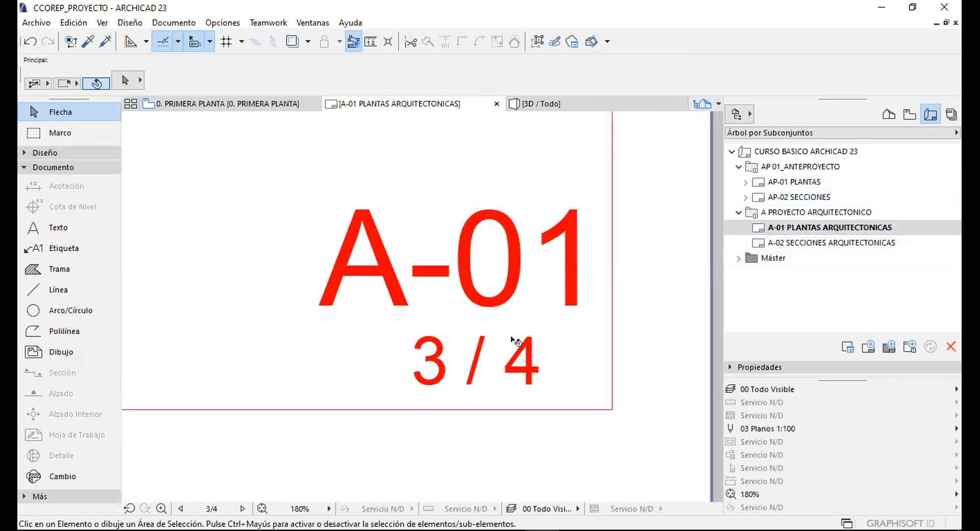
pyautogui.scroll(-1, 542, 357)
pyautogui.scroll(-2, 631, 370)
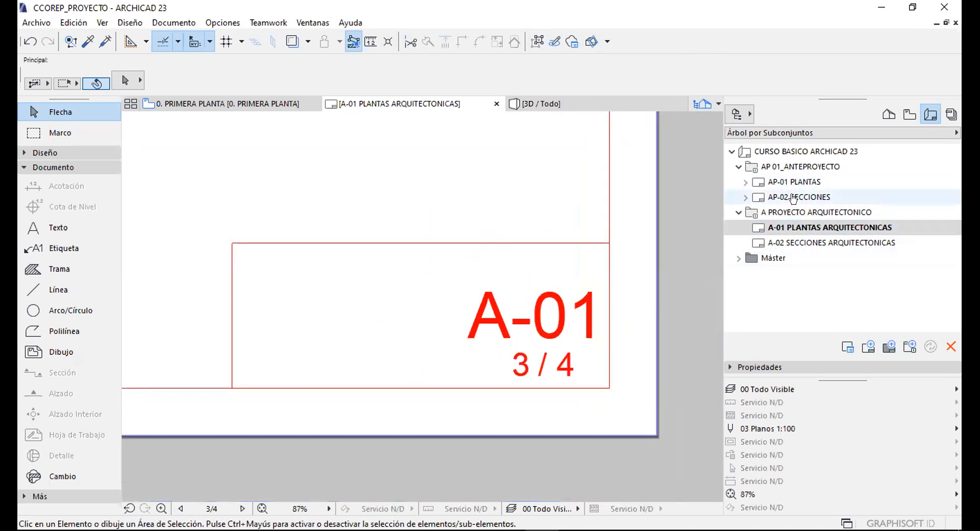
# Review the AP-02 SECCIONES sheet, then return to A-01 PLANTAS ARQUITECTONICAS.
pyautogui.doubleClick(791, 198)
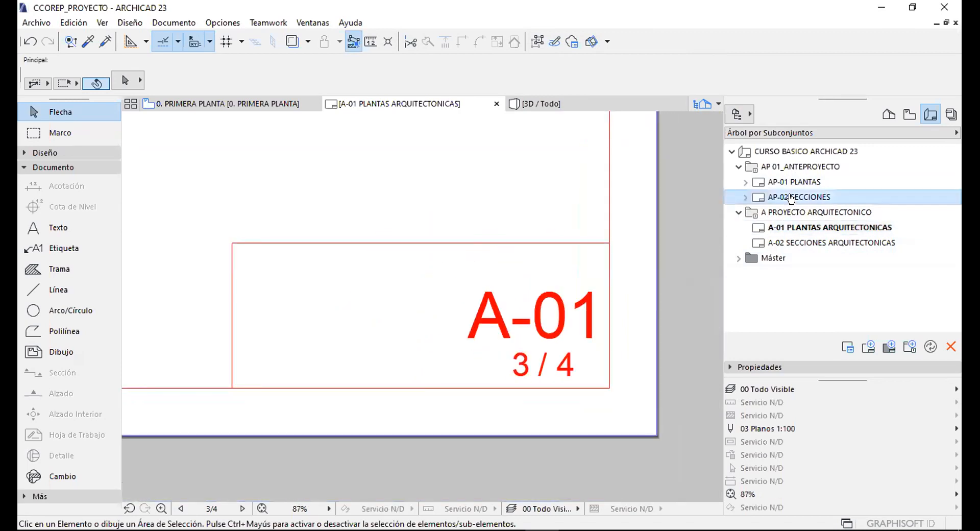
pyautogui.scroll(2, 454, 331)
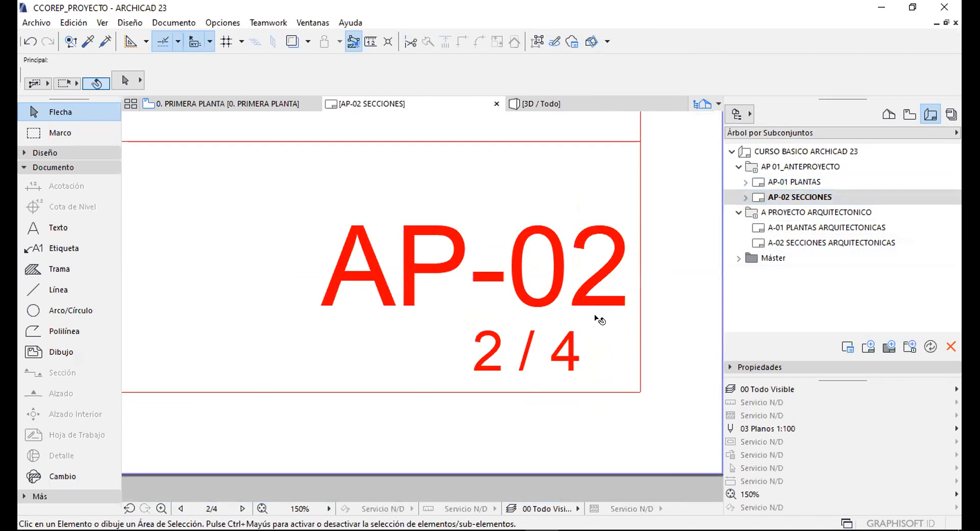
pyautogui.scroll(-6, 599, 320)
pyautogui.scroll(2, 543, 217)
pyautogui.moveTo(508, 280); pyautogui.dragTo(519, 356, button='middle')
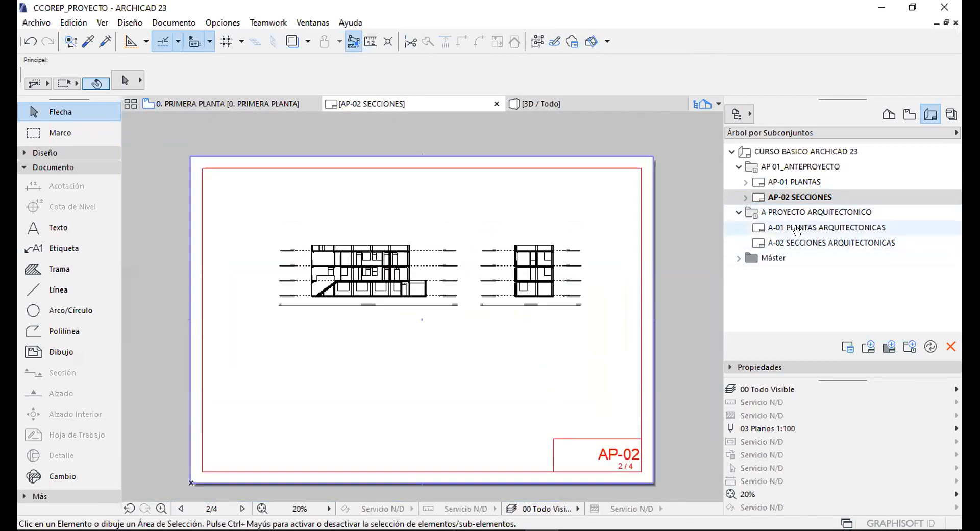
pyautogui.doubleClick(797, 227)
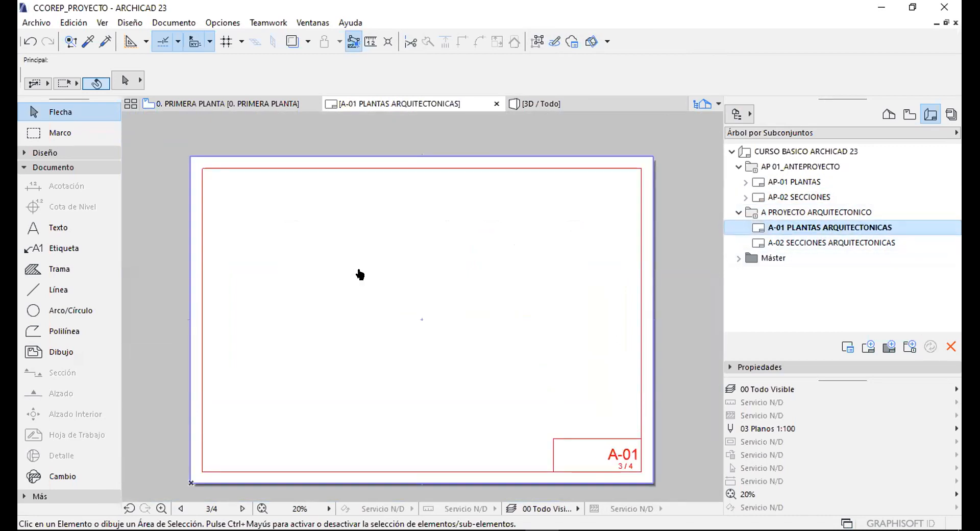
pyautogui.moveTo(486, 289); pyautogui.dragTo(481, 279, button='middle')
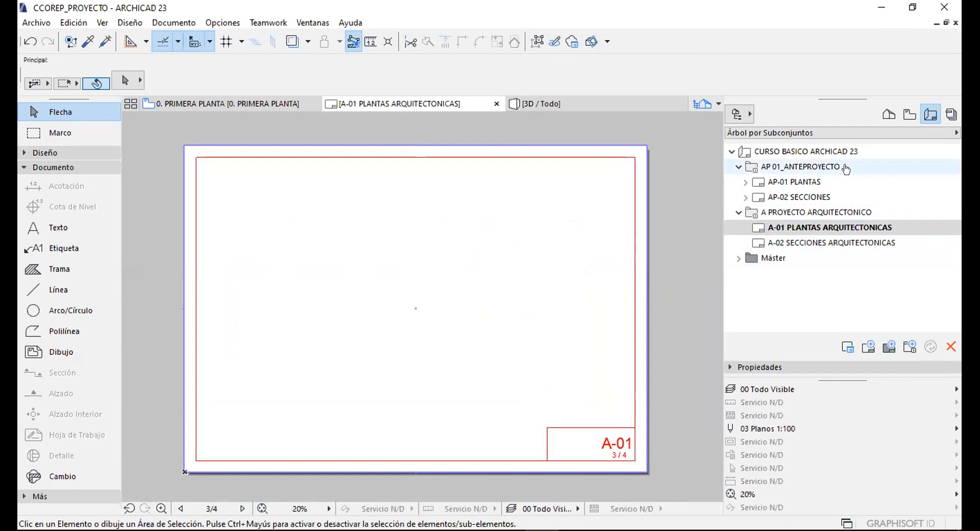
# In the Project Map, collapse the anteproyecto folders and expand 02_PROYECTO EJECUTIVO.
pyautogui.click(906, 114)
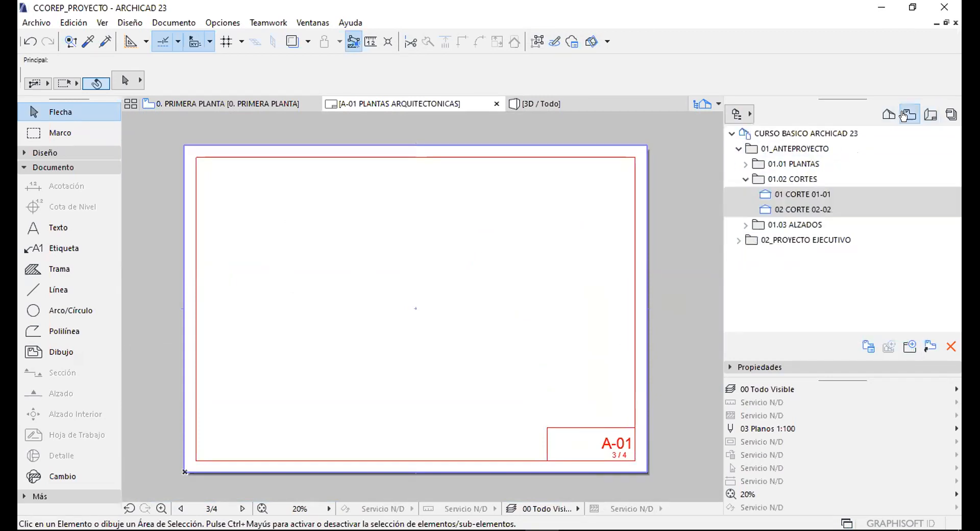
pyautogui.click(745, 179)
pyautogui.click(736, 151)
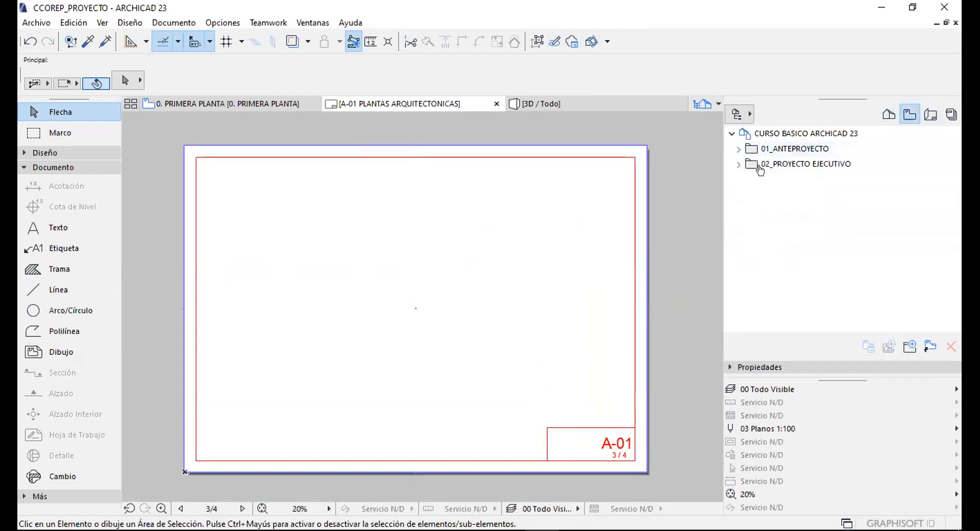
pyautogui.click(741, 166)
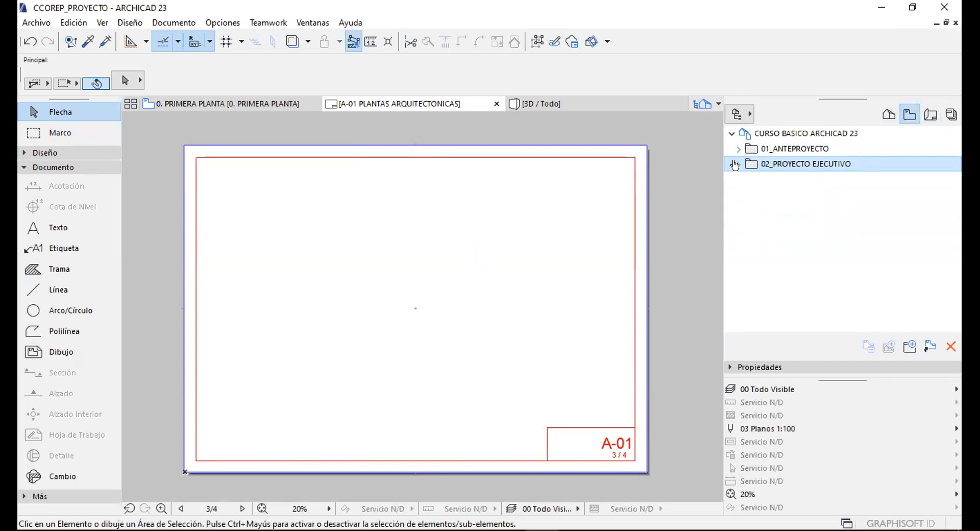
pyautogui.click(736, 164)
pyautogui.moveTo(524, 292); pyautogui.dragTo(531, 281, button='middle')
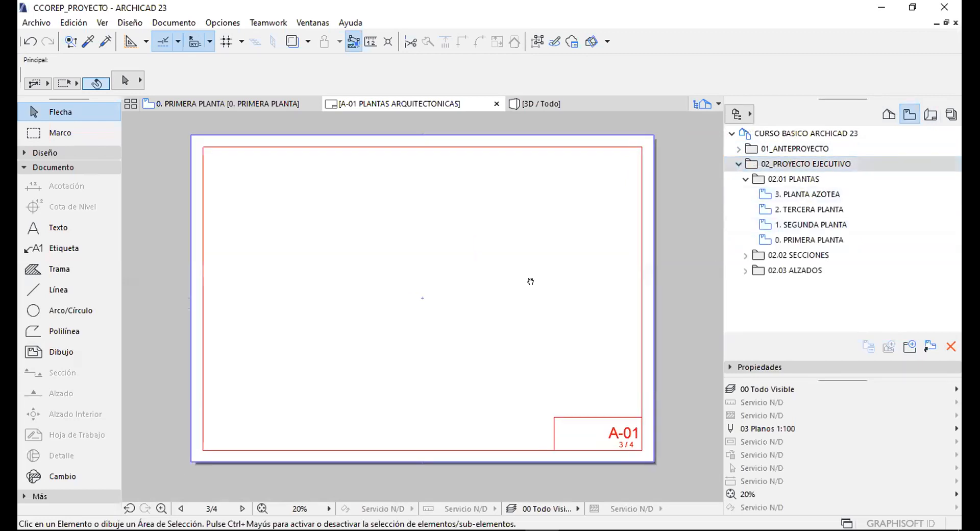
# Place the 0. PRIMERA PLANTA plan at the upper left of the A-01 sheet.
pyautogui.click(789, 240)
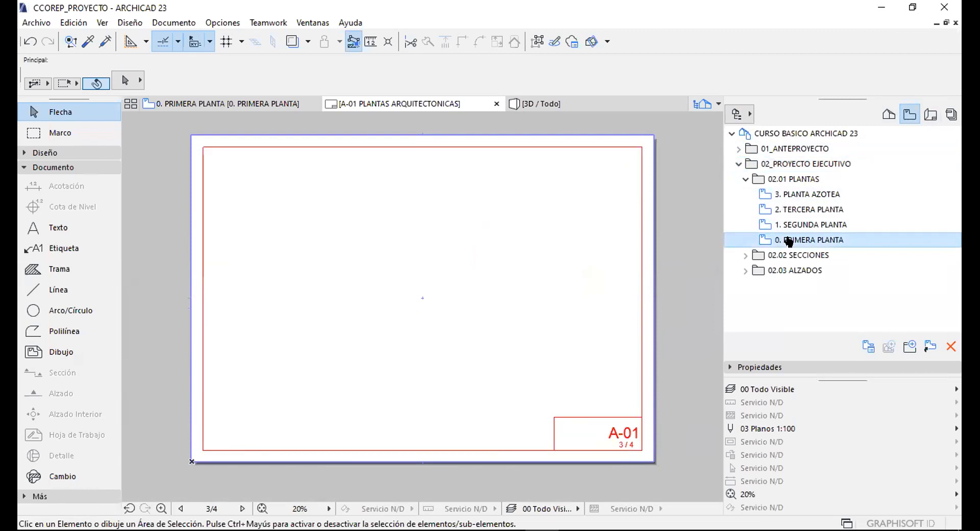
pyautogui.keyDown('shift'); pyautogui.click(791, 197); pyautogui.keyUp('shift')
pyautogui.rightClick(791, 198)
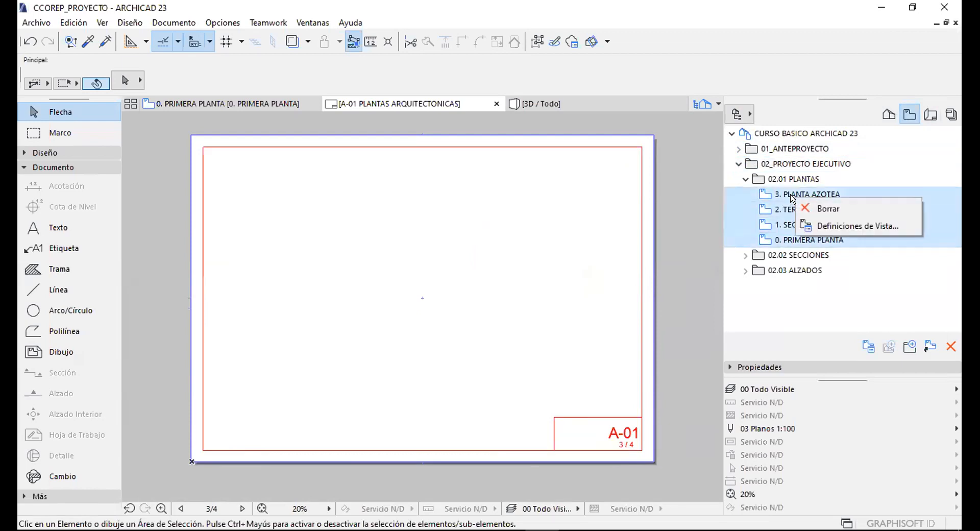
pyautogui.click(814, 326)
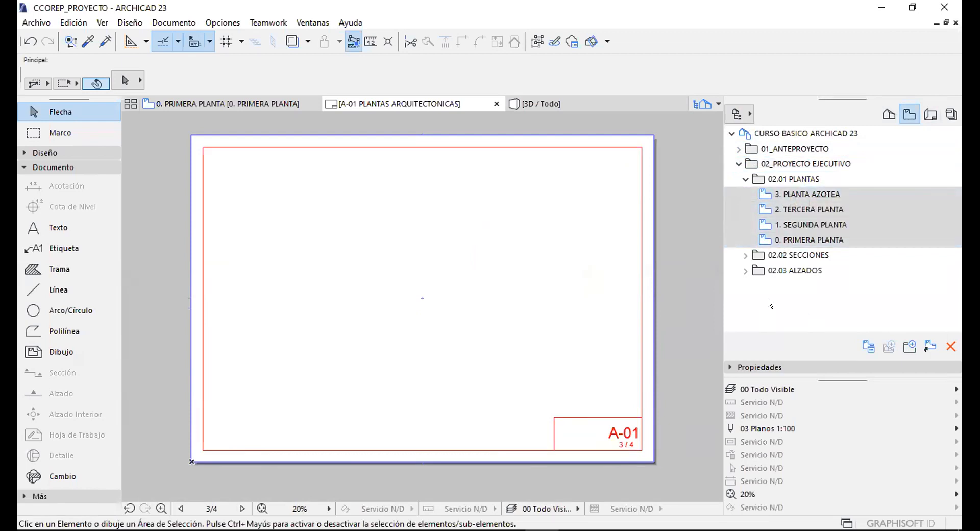
pyautogui.click(794, 179)
pyautogui.click(794, 240)
pyautogui.rightClick(795, 240)
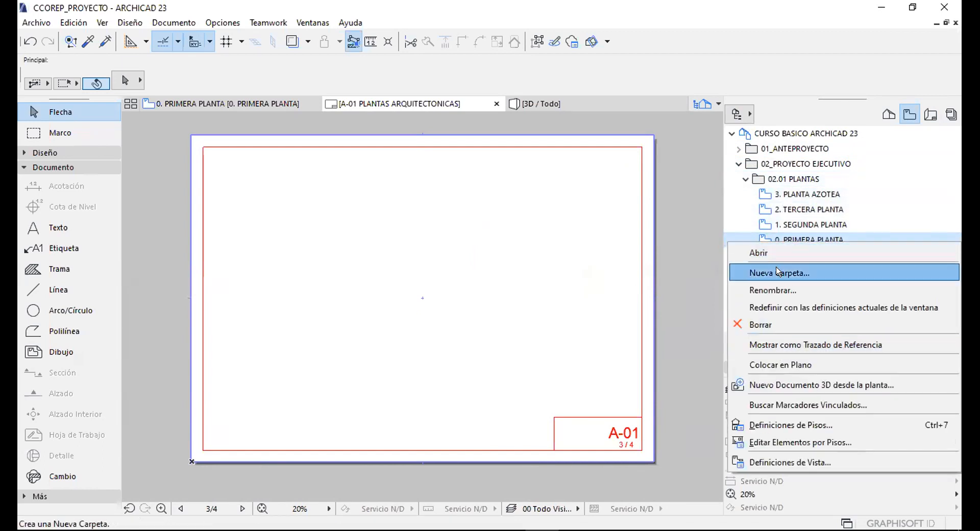
pyautogui.click(781, 364)
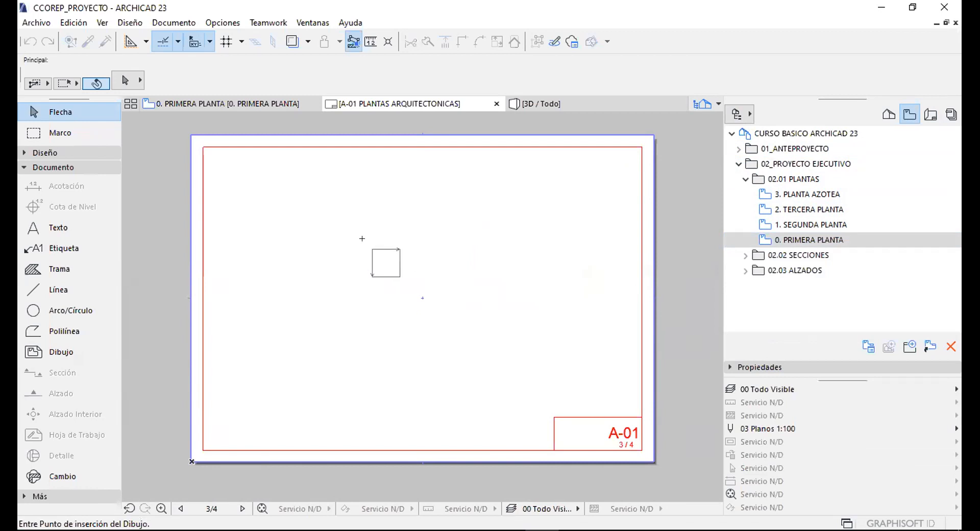
pyautogui.click(233, 169)
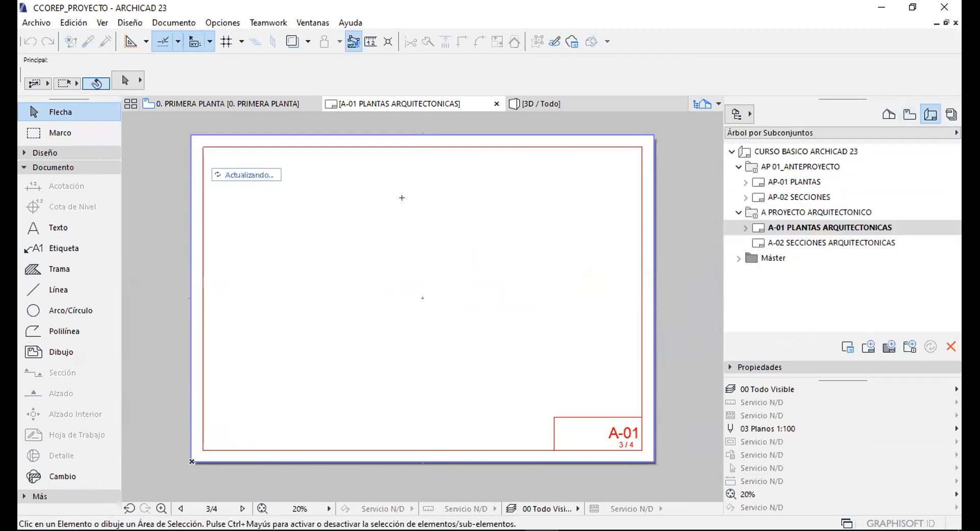
# Place the 1. SEGUNDA PLANTA plan in the lower half of the A-01 sheet.
pyautogui.click(909, 114)
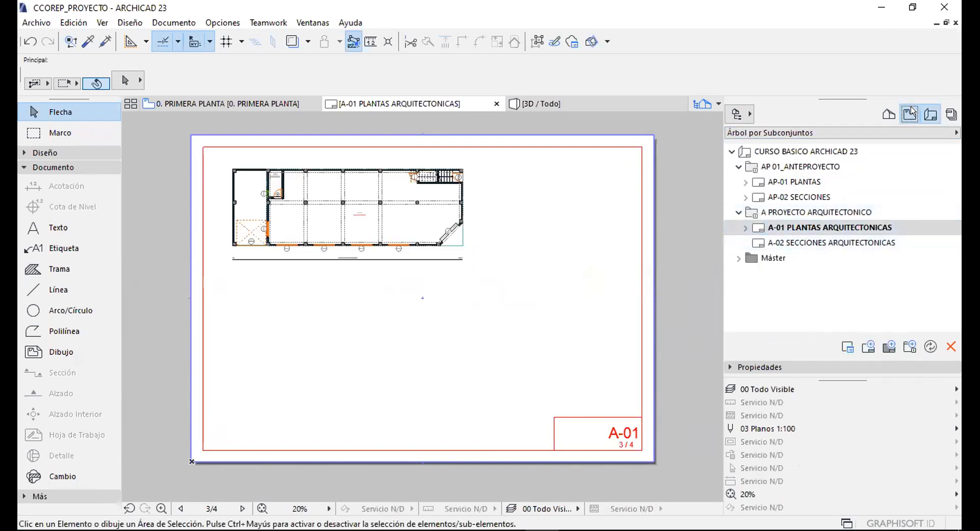
pyautogui.click(798, 225)
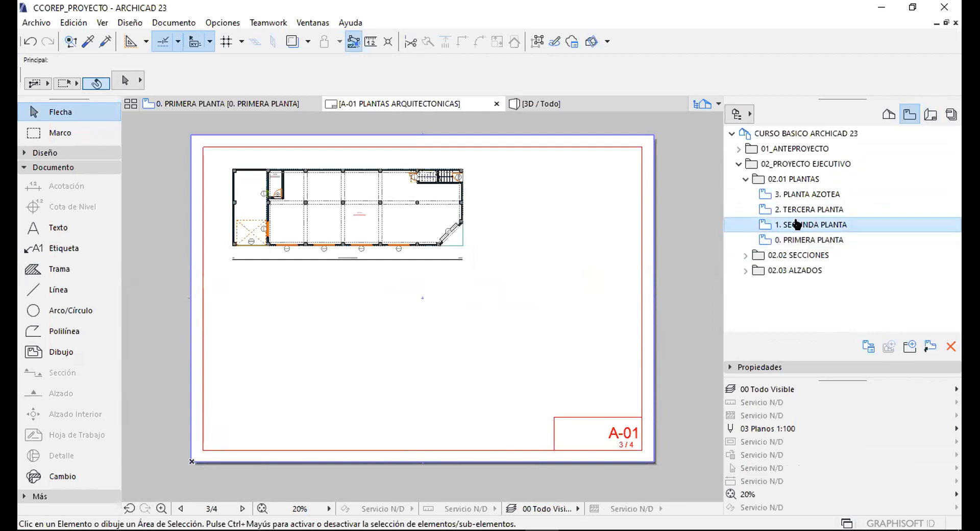
pyautogui.rightClick(798, 225)
pyautogui.click(422, 346)
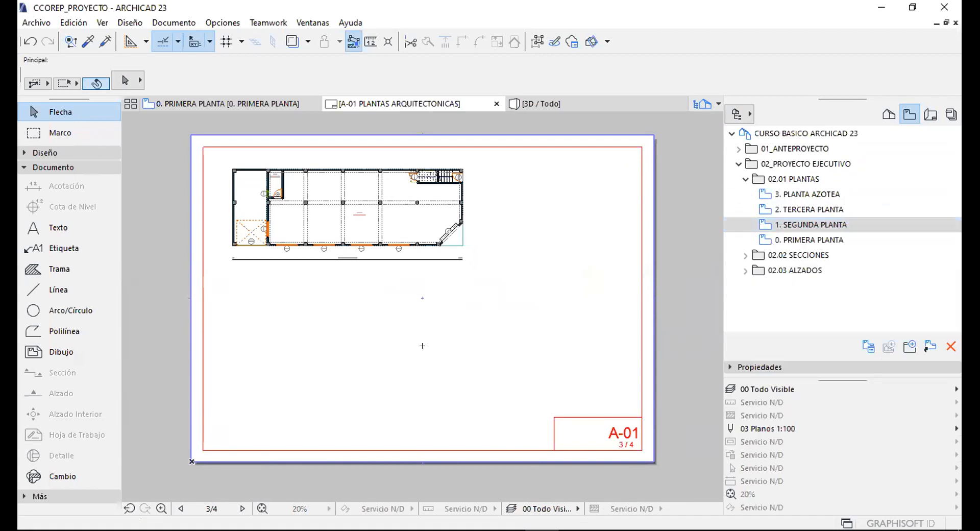
pyautogui.click(250, 289)
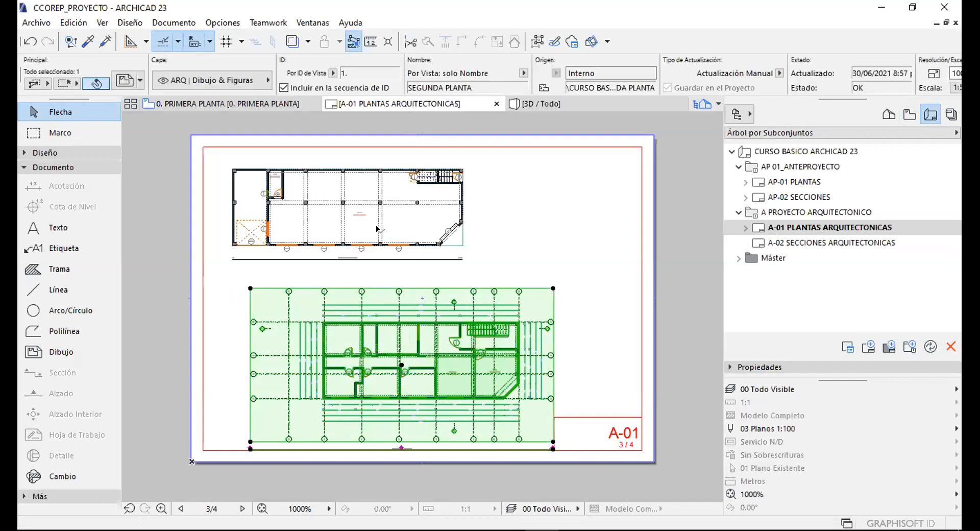
# Nudge the lower SEGUNDA PLANTA drawing slightly up and left, then select the upper drawing.
pyautogui.click(509, 245)
pyautogui.click(538, 330)
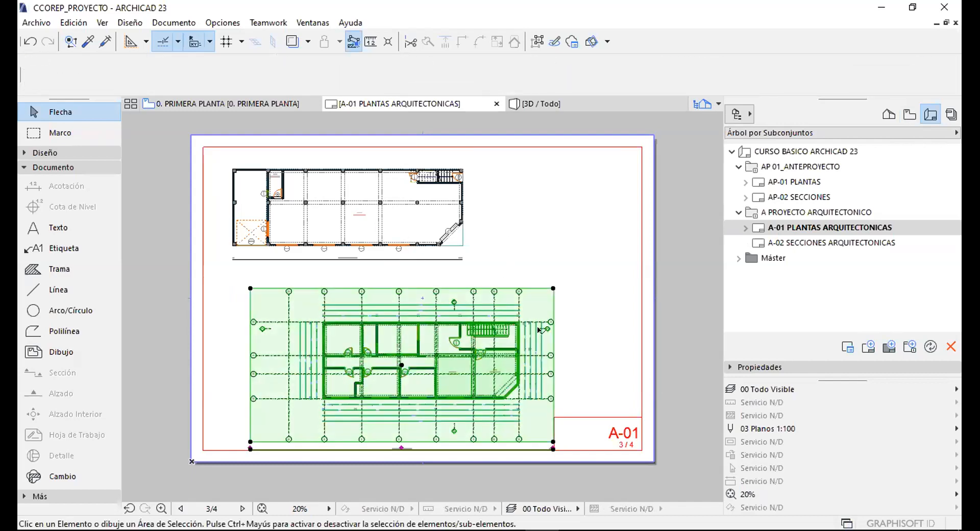
pyautogui.hotkey('ctrl', 'd')
pyautogui.click(595, 327)
pyautogui.click(574, 310)
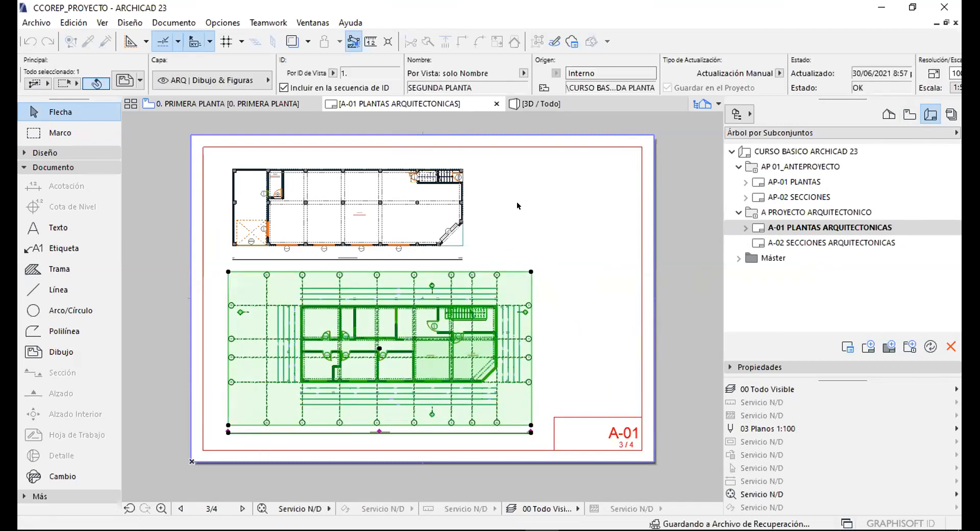
pyautogui.click(487, 204)
pyautogui.scroll(2, 308, 206)
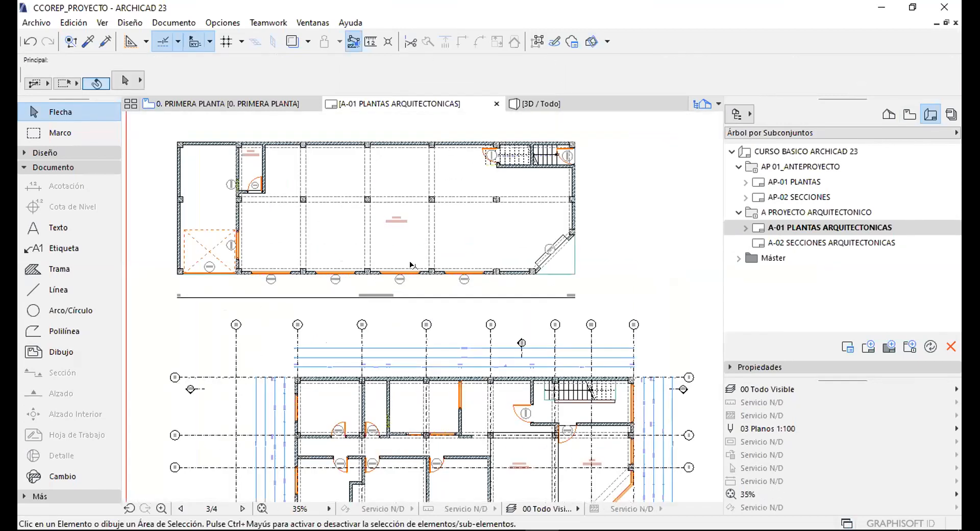
pyautogui.moveTo(308, 158); pyautogui.dragTo(386, 186, button='middle')
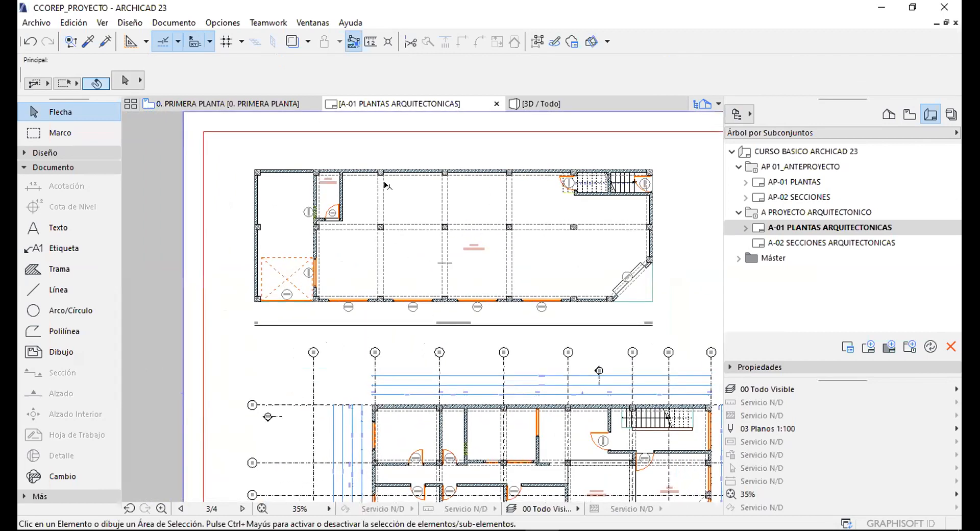
pyautogui.click(429, 192)
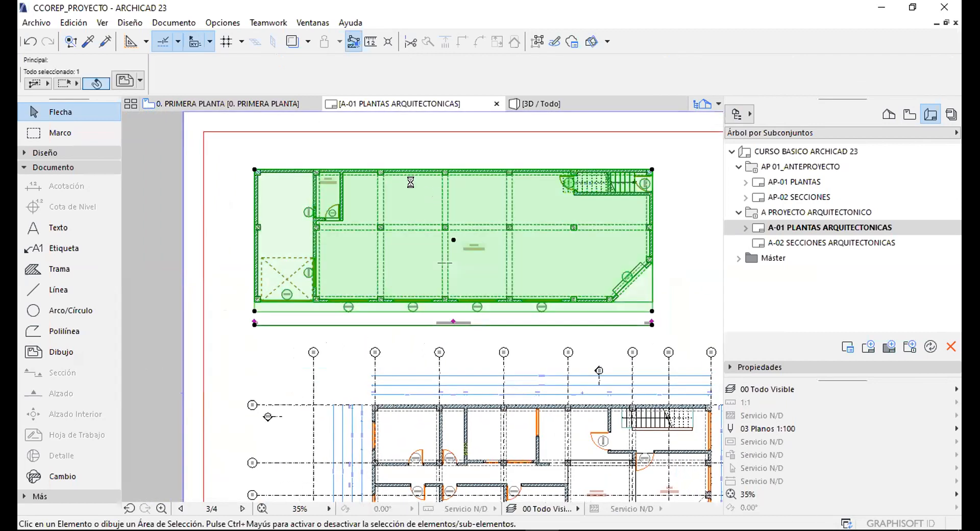
# Change PRIMERA PLANTA's source view layer combination from 09 Modelo ARQ to 03 Plantas - Arquitectónicos.
pyautogui.rightClick(412, 184)
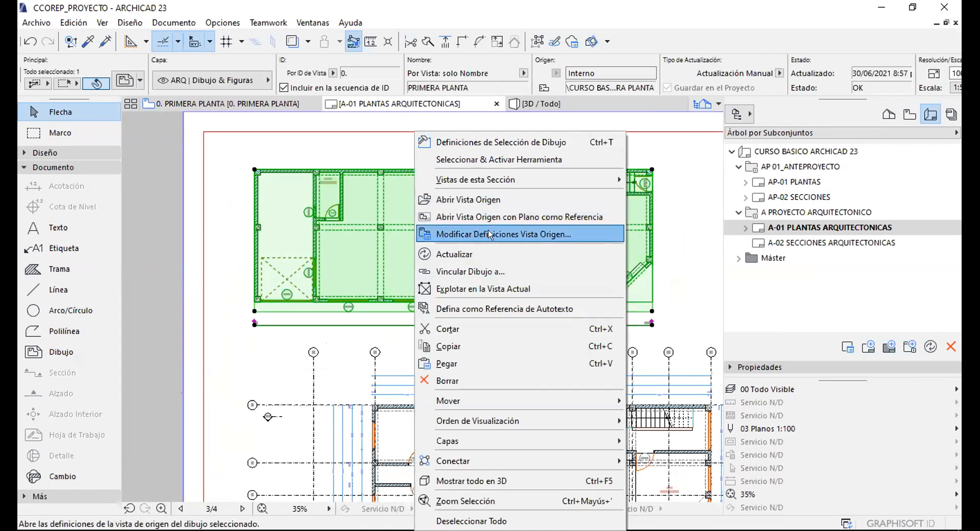
pyautogui.click(546, 233)
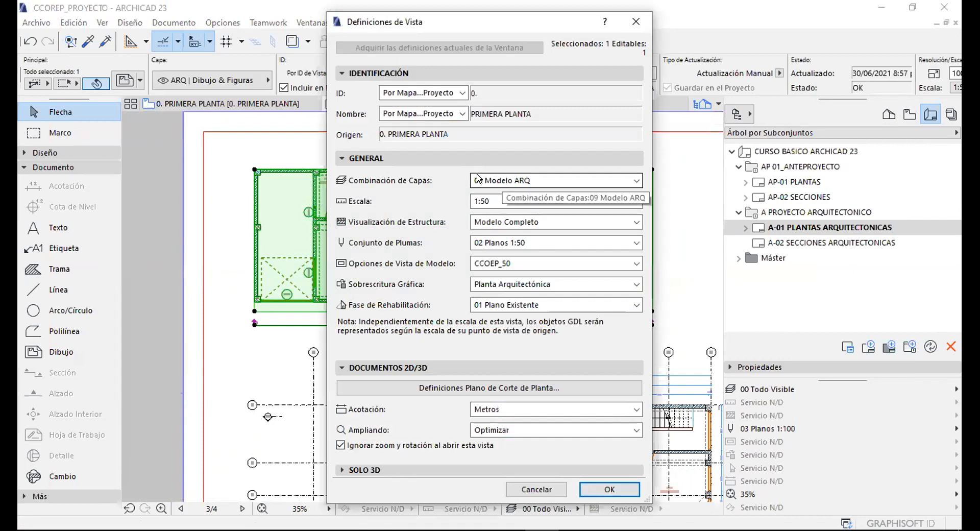
pyautogui.click(491, 180)
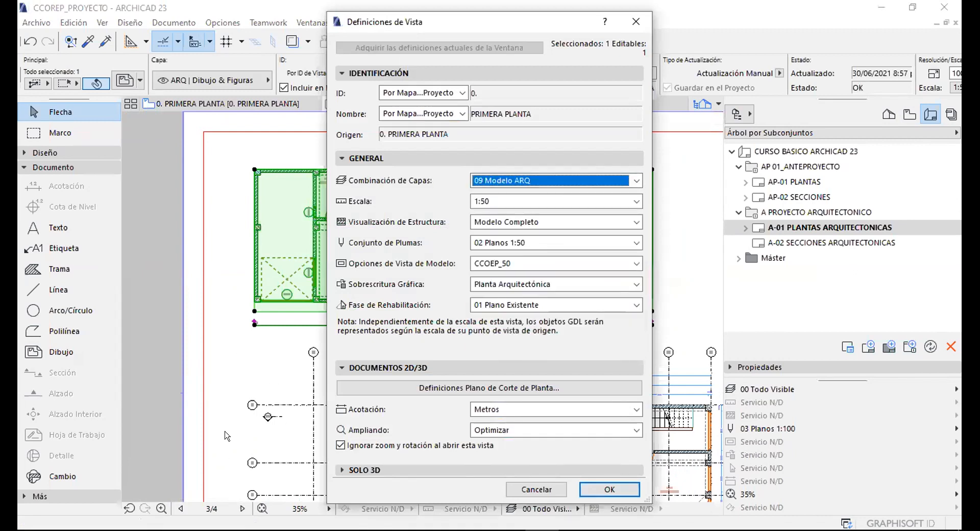
pyautogui.click(494, 183)
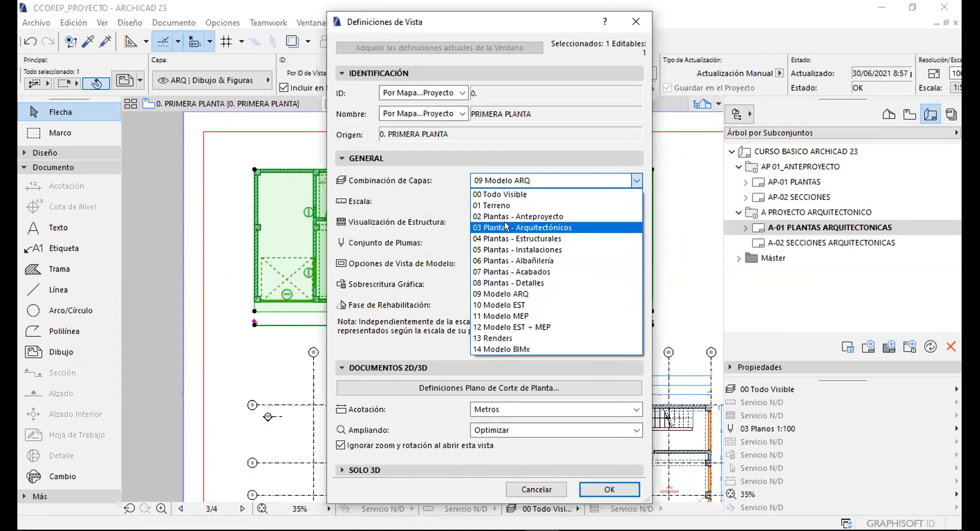
pyautogui.click(543, 227)
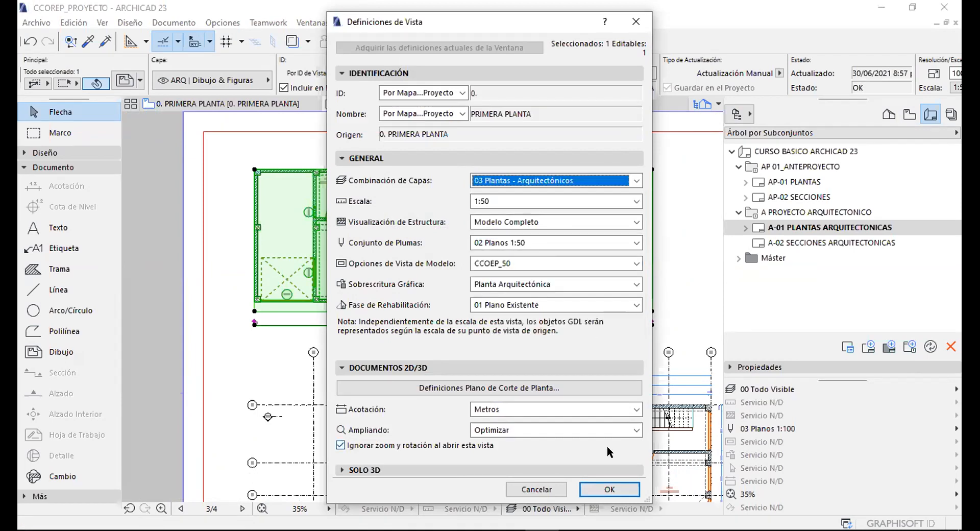
pyautogui.click(610, 489)
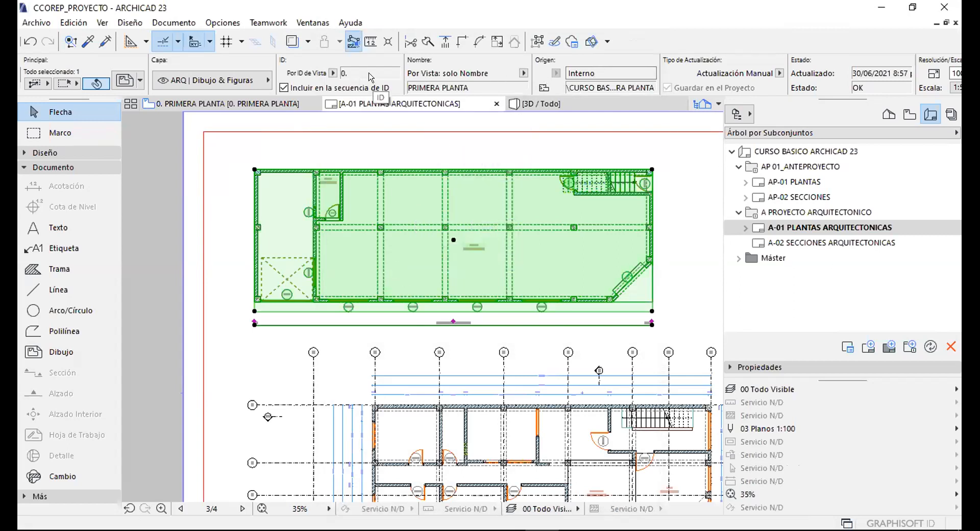
pyautogui.scroll(-5, 503, 88)
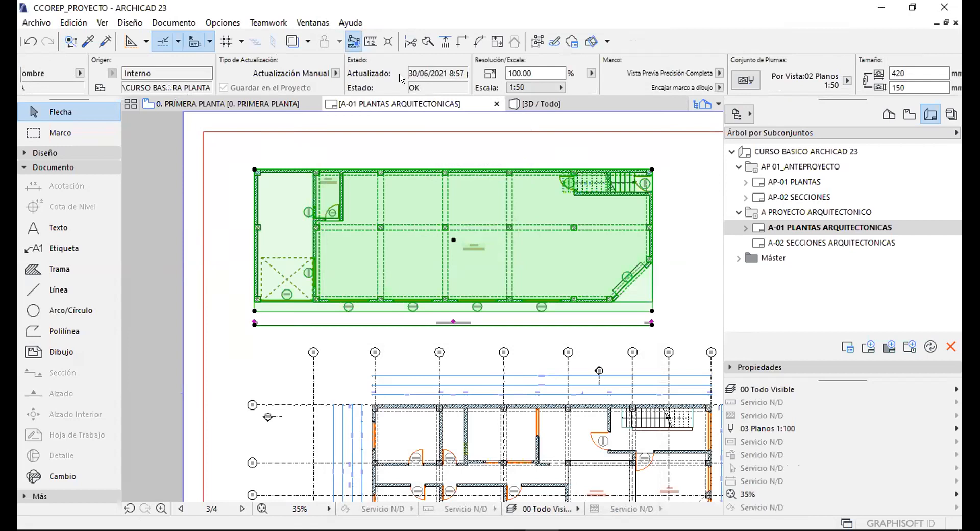
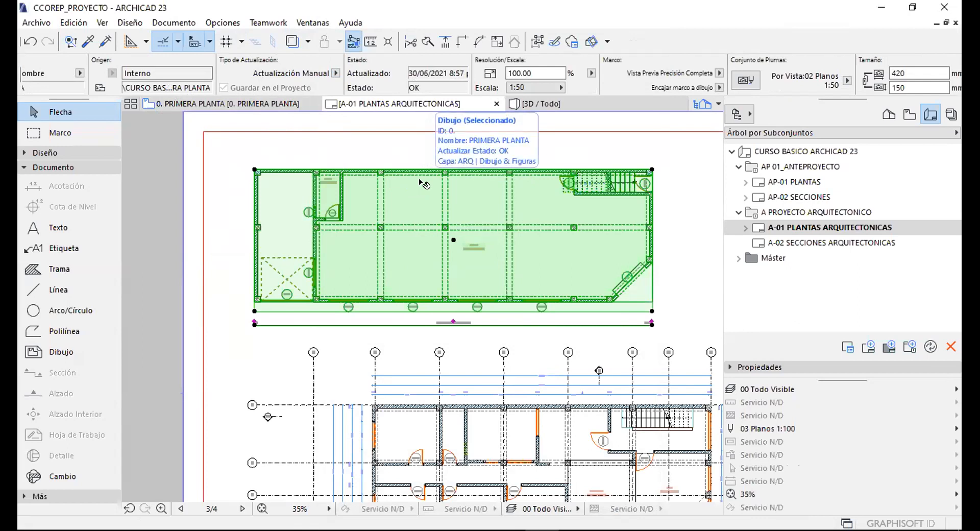
# Update the PRIMERA PLANTA drawing and set its update type to Auto actualizar.
pyautogui.rightClick(424, 183)
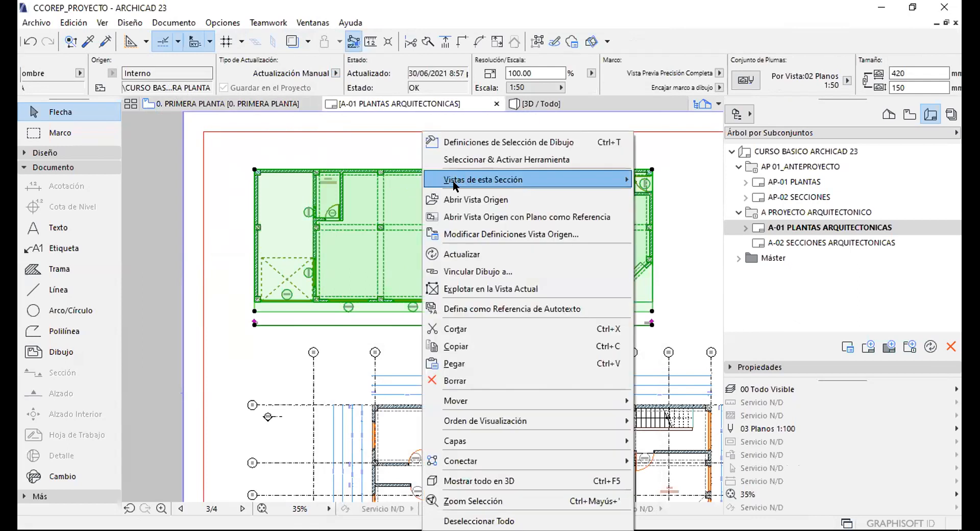
pyautogui.click(457, 254)
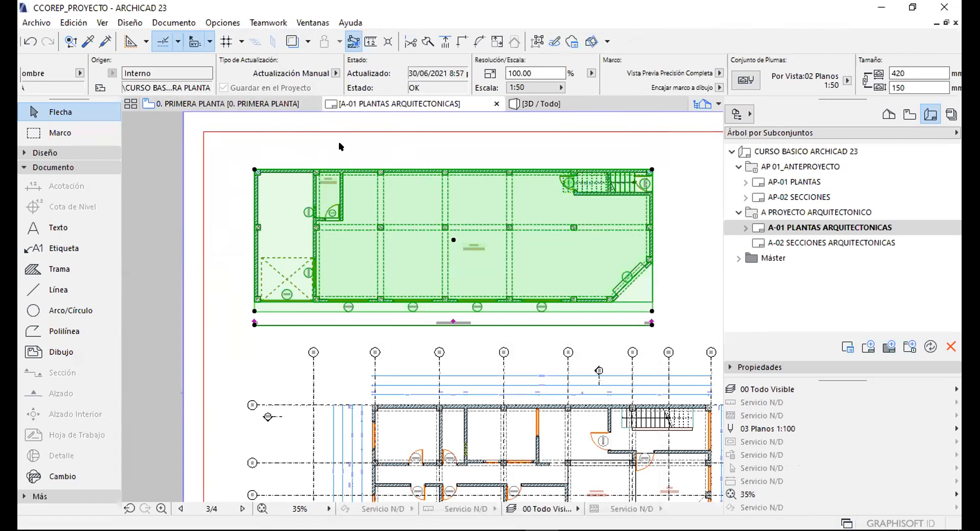
pyautogui.click(335, 73)
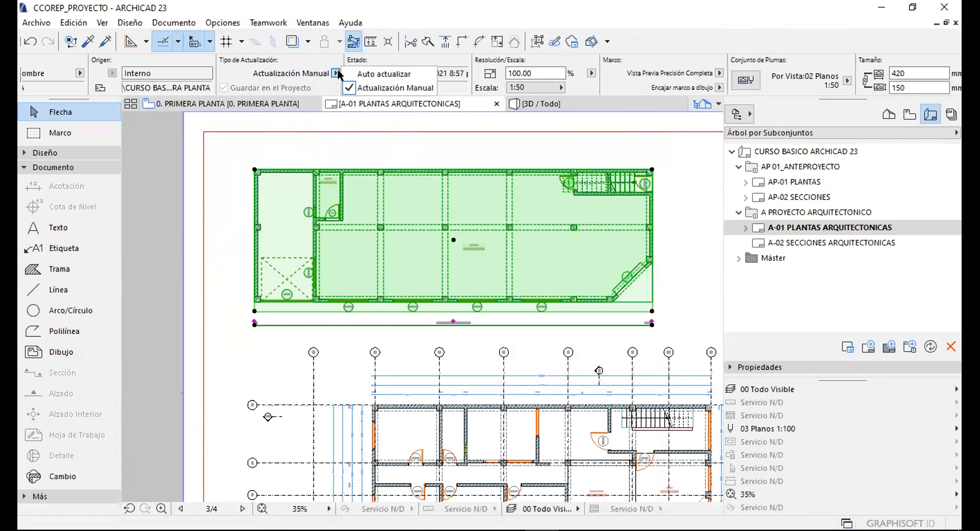
pyautogui.click(391, 73)
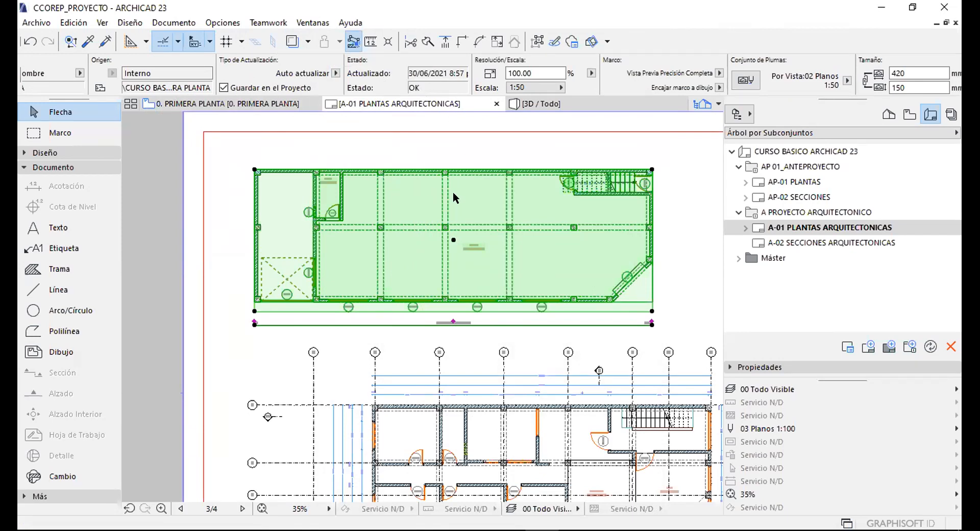
pyautogui.rightClick(452, 191)
pyautogui.click(449, 248)
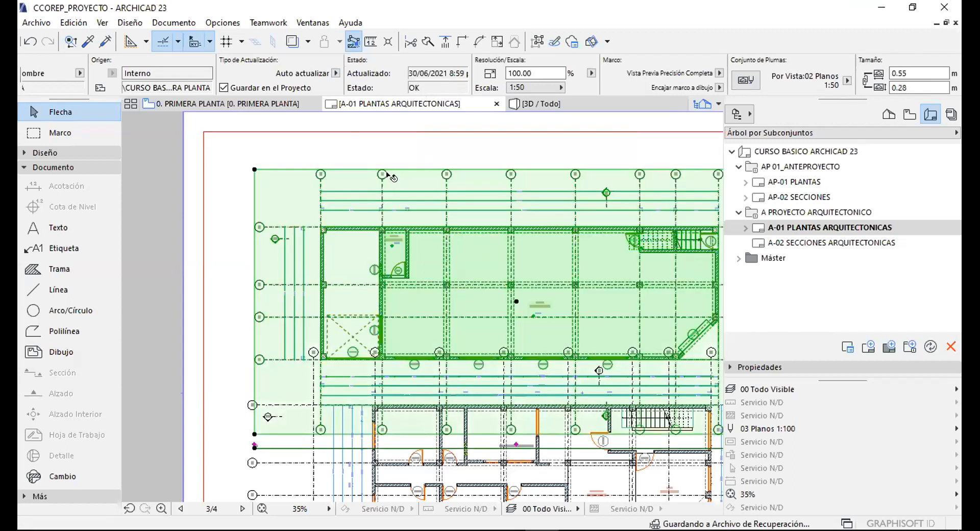
# Move the SEGUNDA PLANTA drawing further down the A-01 sheet.
pyautogui.scroll(-4, 465, 295)
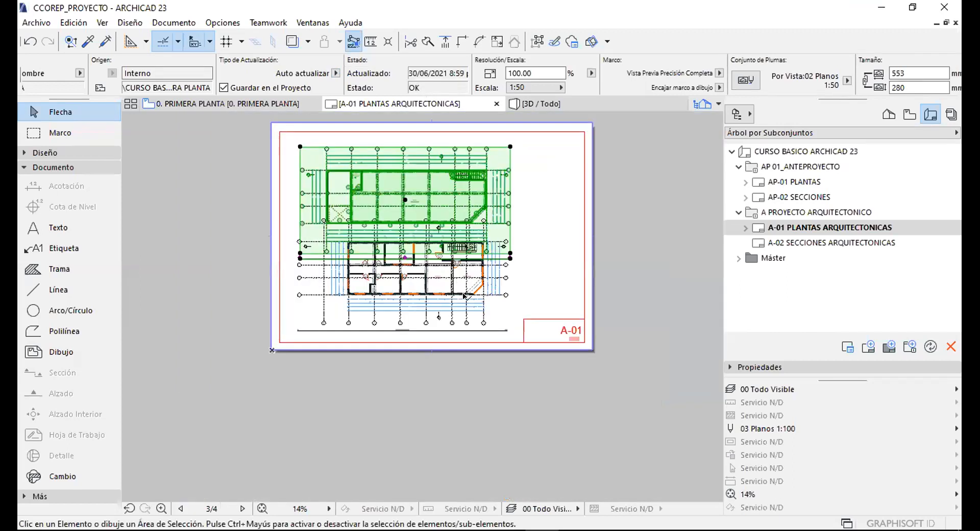
pyautogui.press('Escape')
pyautogui.click(465, 296)
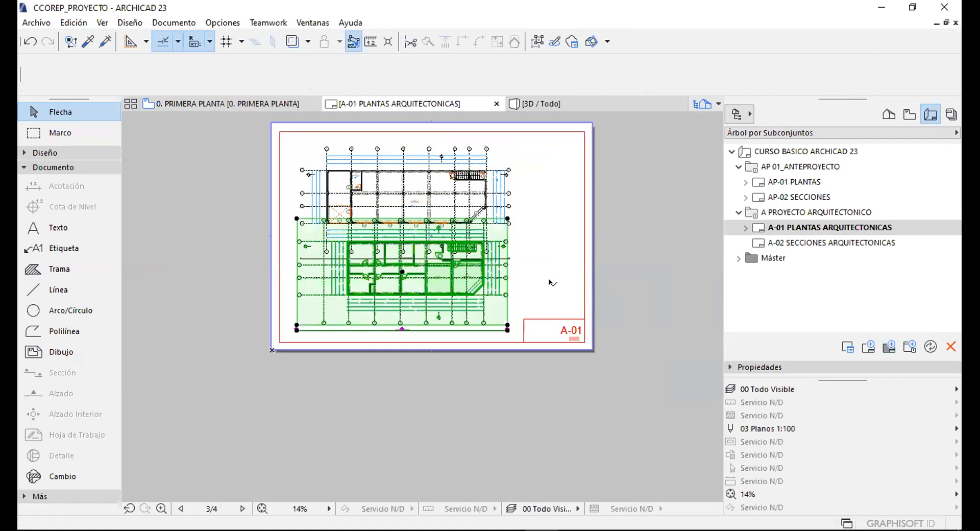
pyautogui.hotkey('ctrl', 'd')
pyautogui.click(543, 228)
pyautogui.click(544, 251)
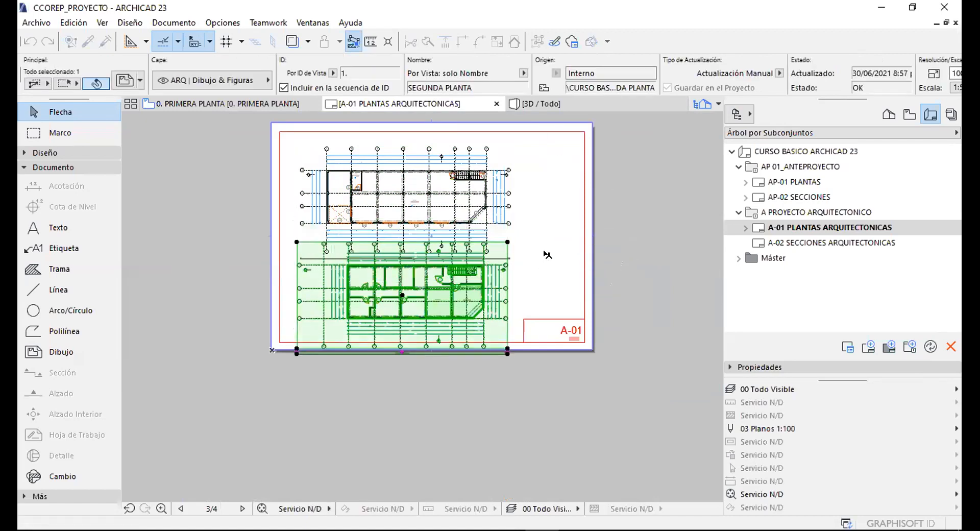
pyautogui.click(533, 224)
pyautogui.click(791, 227)
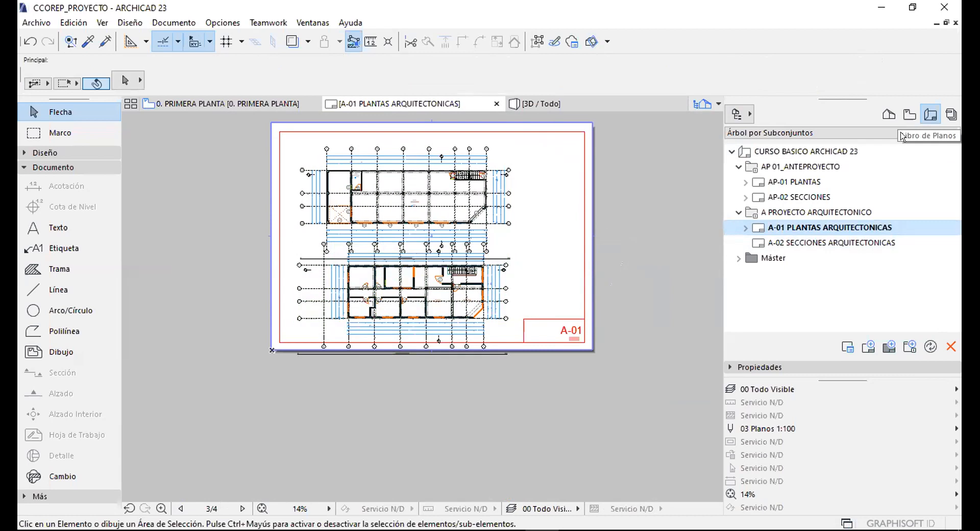
# Apply the 90x60 Horizontal master to layout A-01 PLANTAS ARQUITECTONICAS.
pyautogui.click(747, 366)
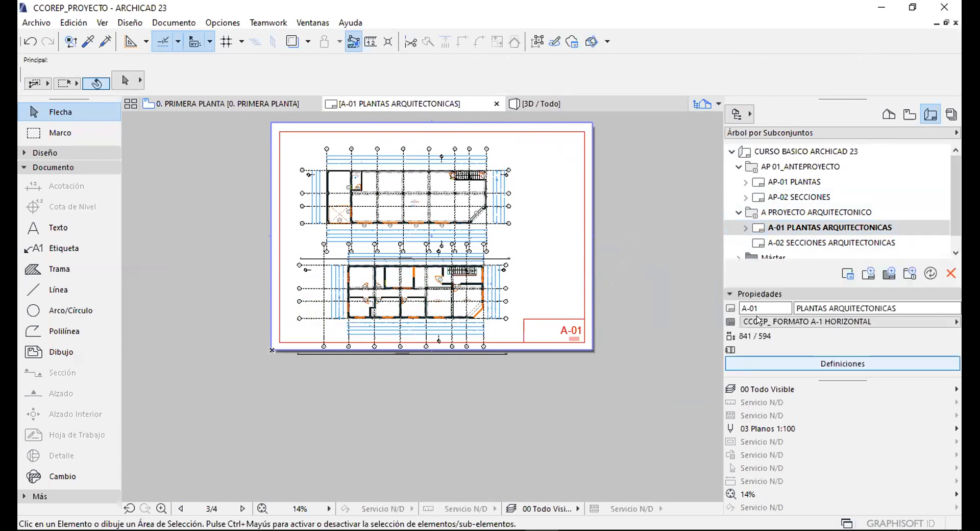
pyautogui.moveTo(768, 308); pyautogui.dragTo(723, 307)
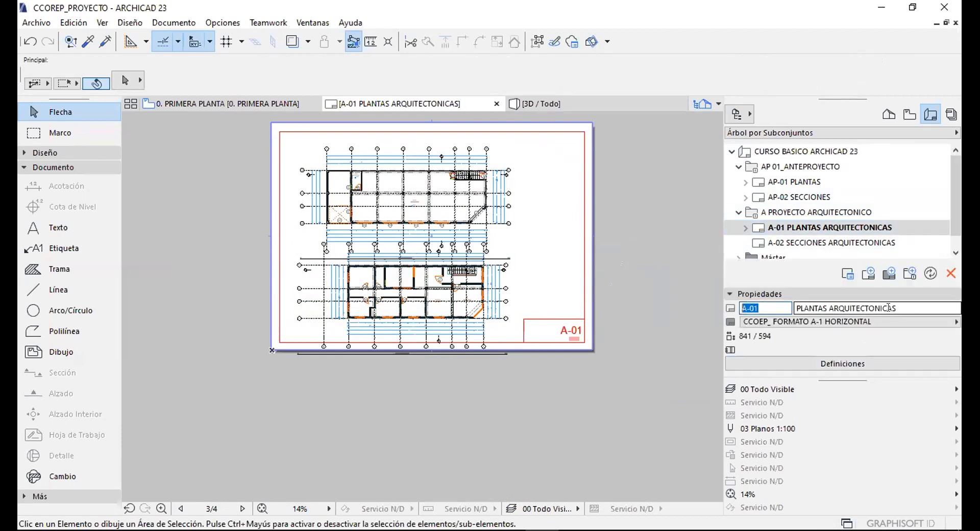
pyautogui.moveTo(913, 307); pyautogui.dragTo(794, 308)
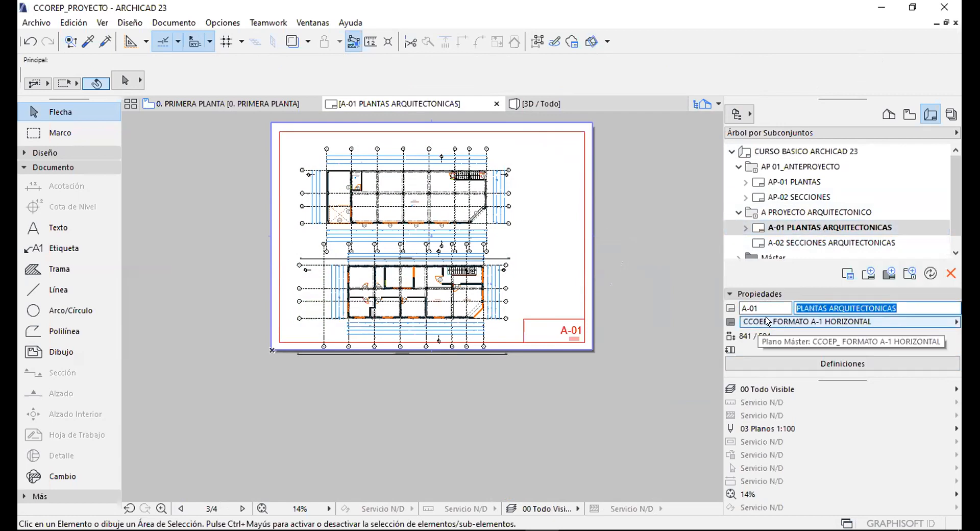
pyautogui.click(783, 321)
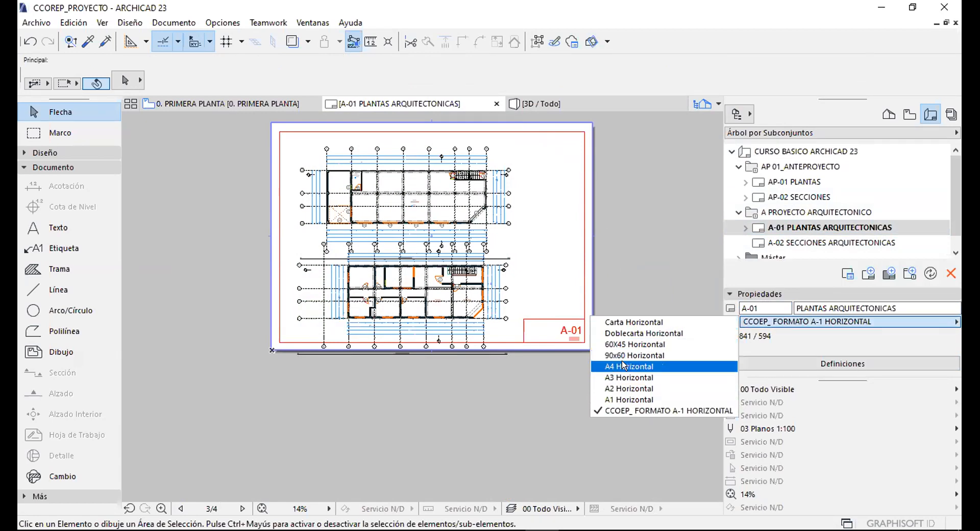
pyautogui.click(633, 356)
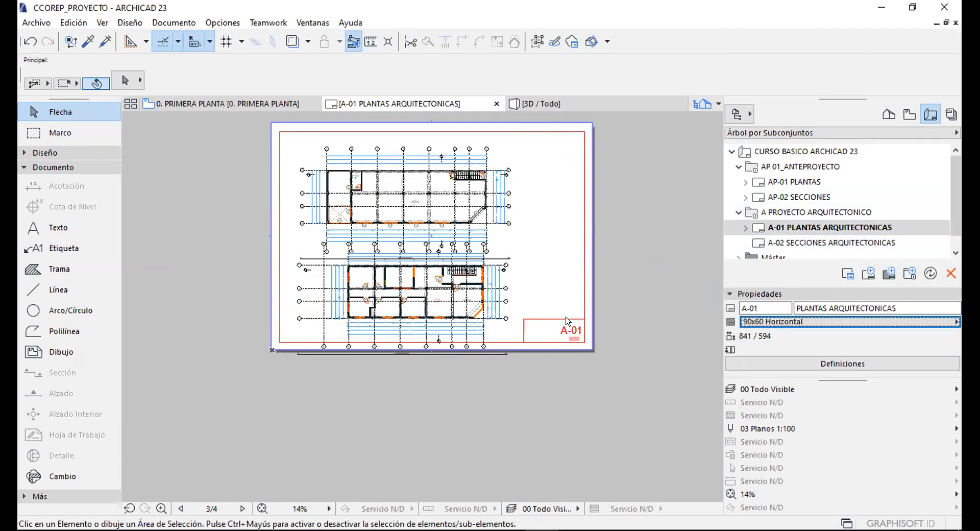
# Reposition the PRIMERA PLANTA and SEGUNDA PLANTA drawings to align on the larger sheet.
pyautogui.click(506, 212)
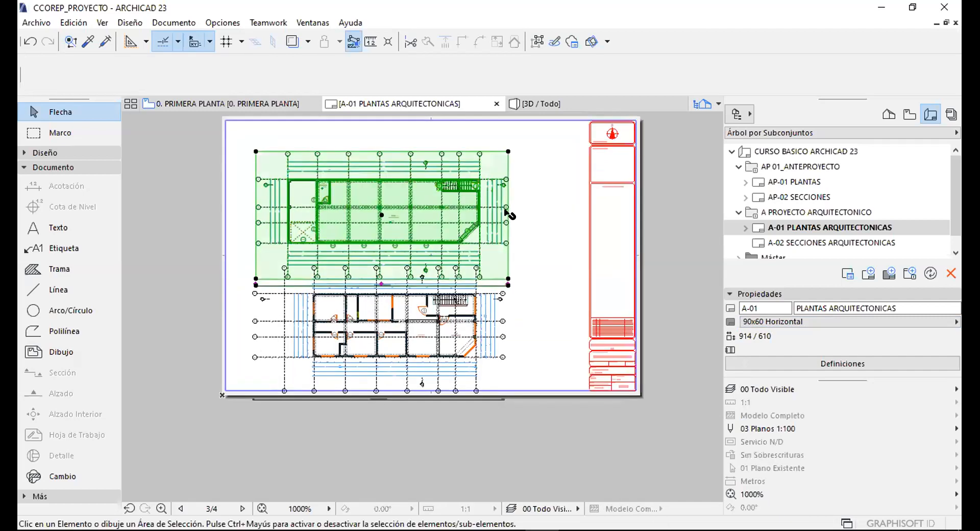
pyautogui.moveTo(530, 261); pyautogui.dragTo(557, 240)
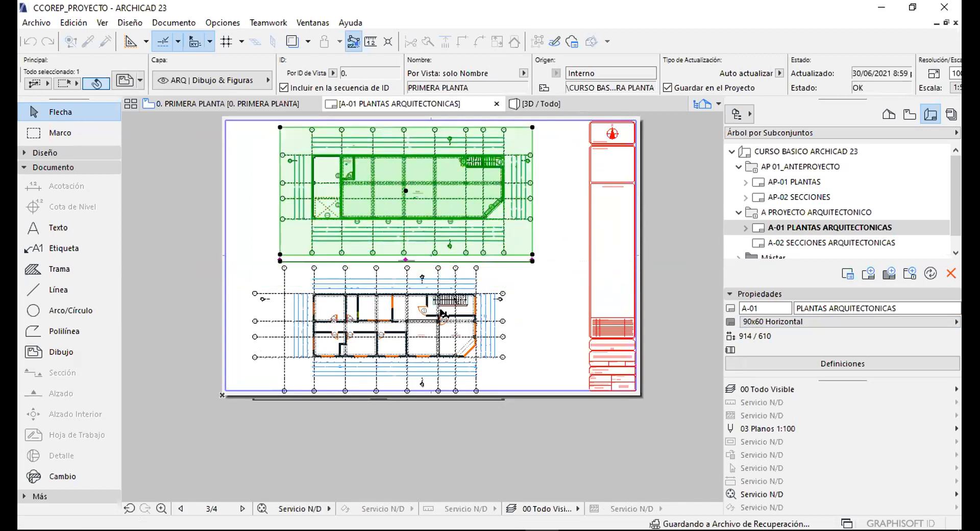
pyautogui.click(502, 311)
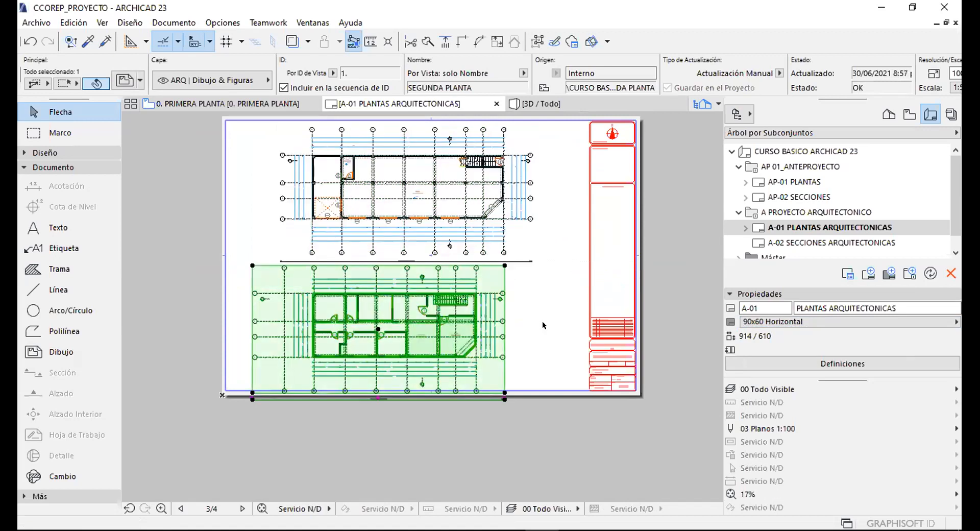
pyautogui.click(505, 321)
pyautogui.click(530, 338)
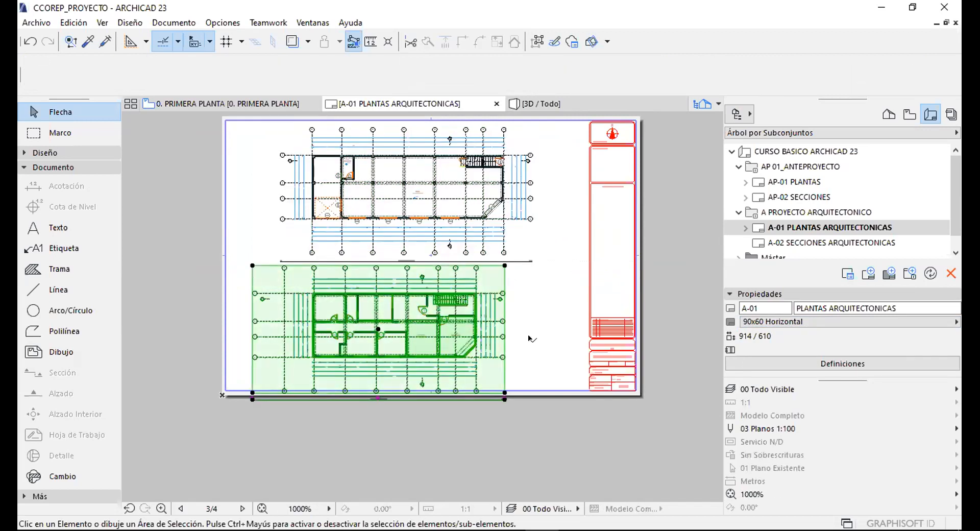
pyautogui.moveTo(530, 338); pyautogui.dragTo(552, 335)
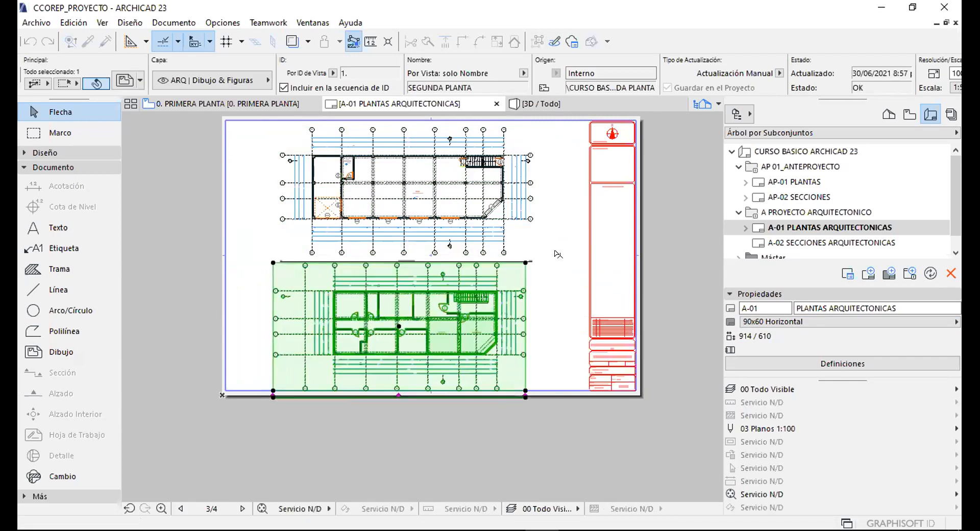
pyautogui.click(554, 244)
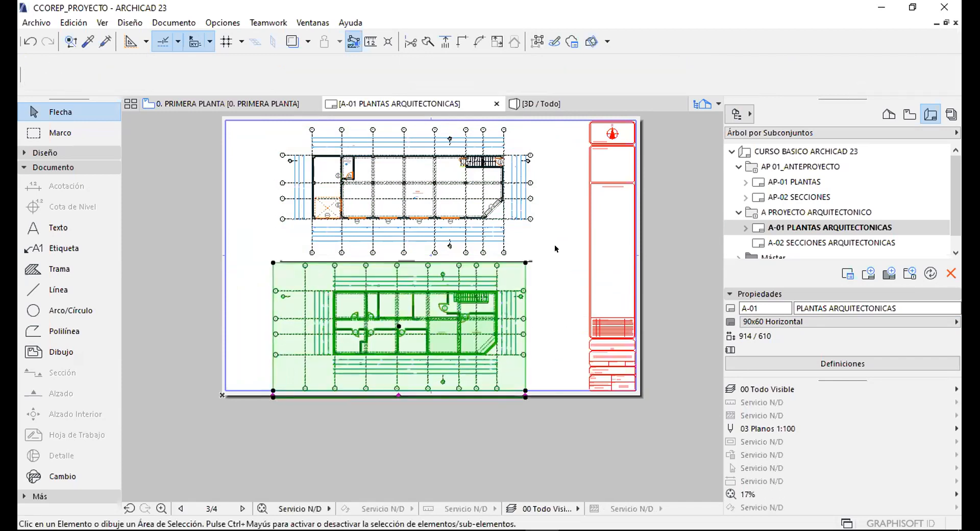
# Duplicate the CCOEP_ FORMATO A-1 HORIZONTAL master layout in the Máster folder.
pyautogui.click(784, 212)
pyautogui.scroll(-1, 756, 224)
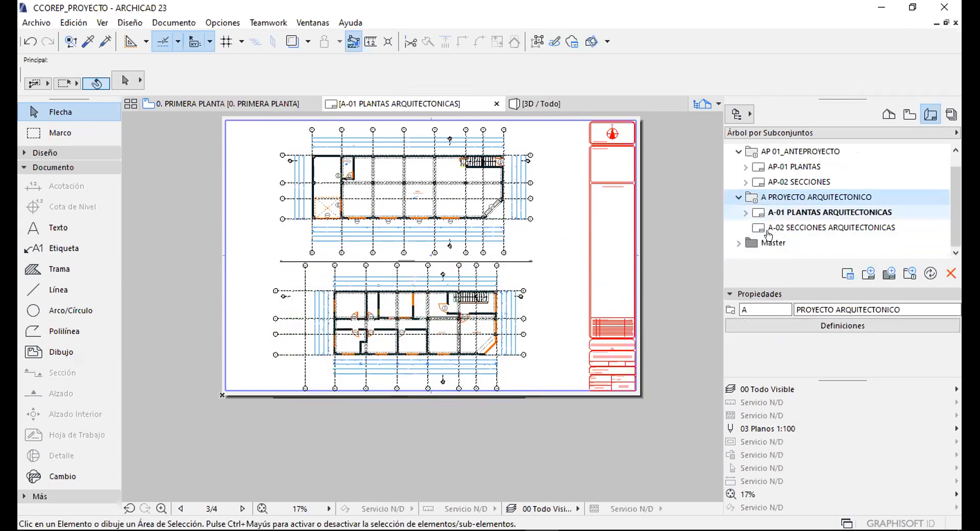
pyautogui.click(731, 244)
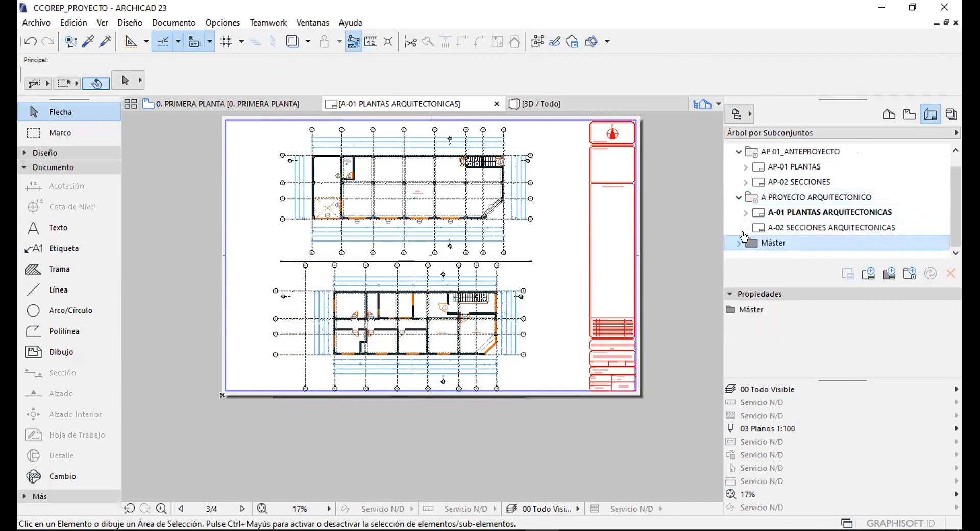
pyautogui.click(738, 244)
pyautogui.scroll(-1, 786, 235)
pyautogui.click(801, 244)
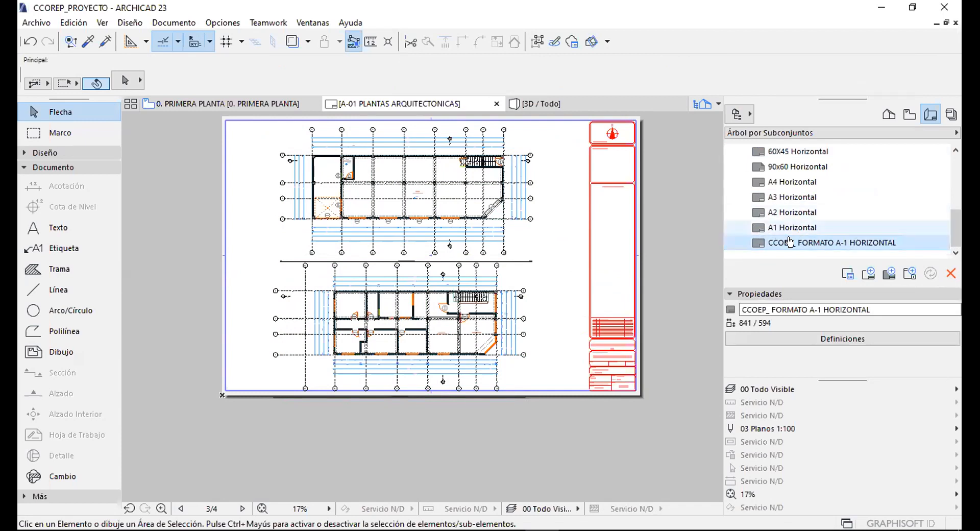
pyautogui.keyDown('ctrl'); pyautogui.moveTo(790, 244); pyautogui.dragTo(791, 253); pyautogui.keyUp('ctrl')
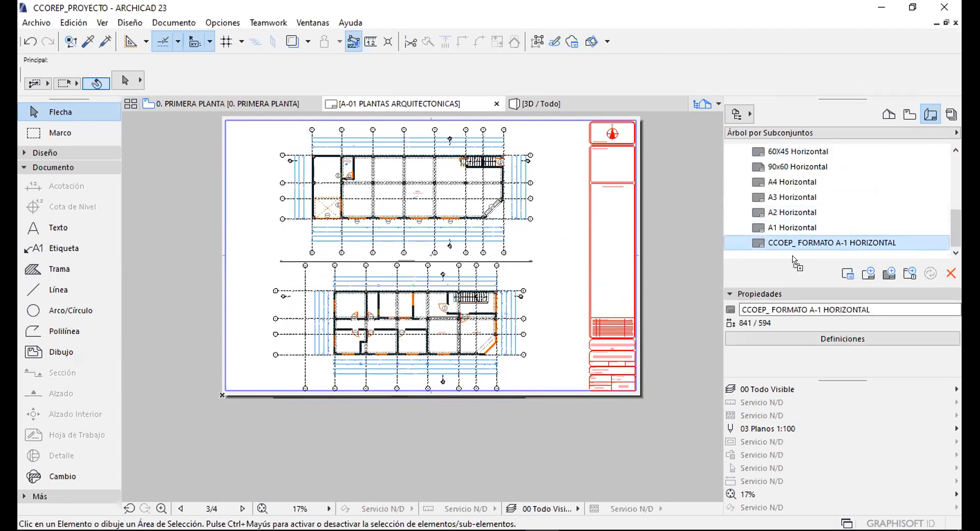
pyautogui.click(791, 253)
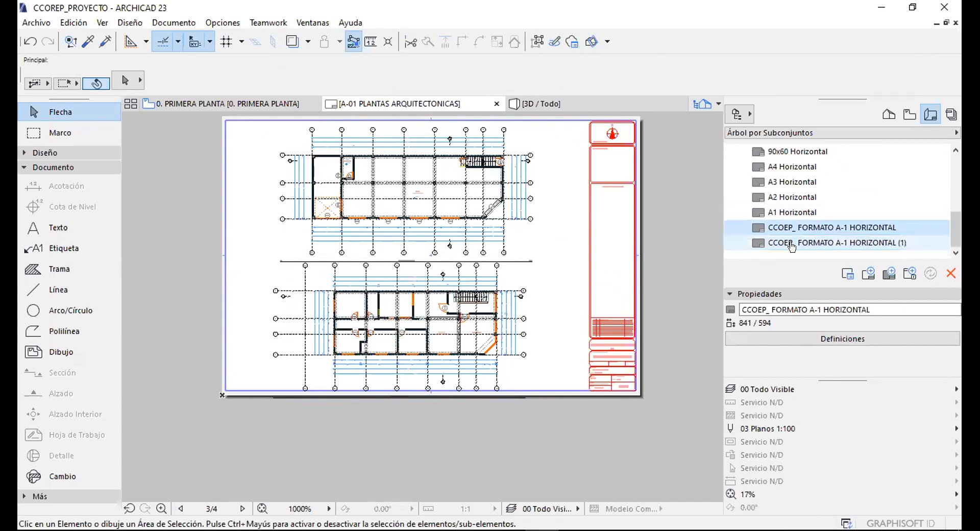
# Rename the copied master to CCOEP_ FORMATO A-0.
pyautogui.click(813, 309)
pyautogui.press('Delete')
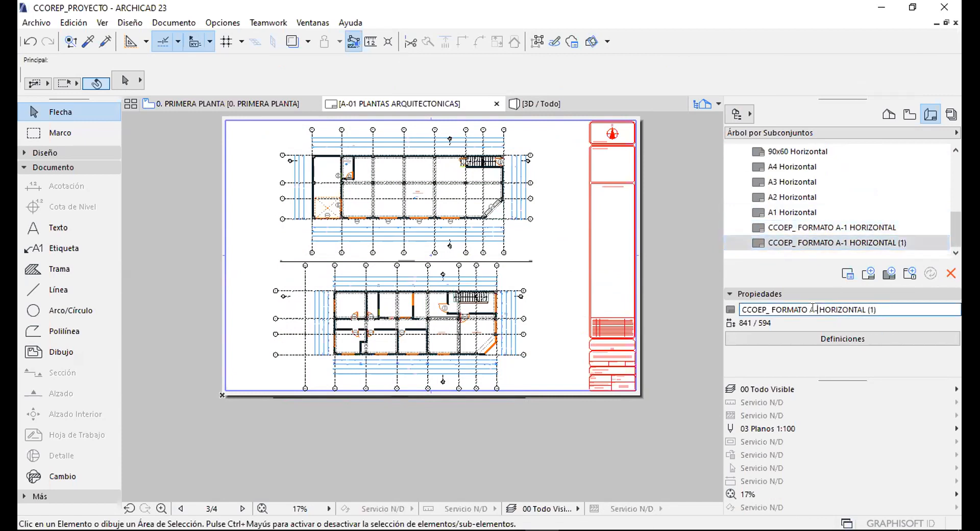
pyautogui.write('0')
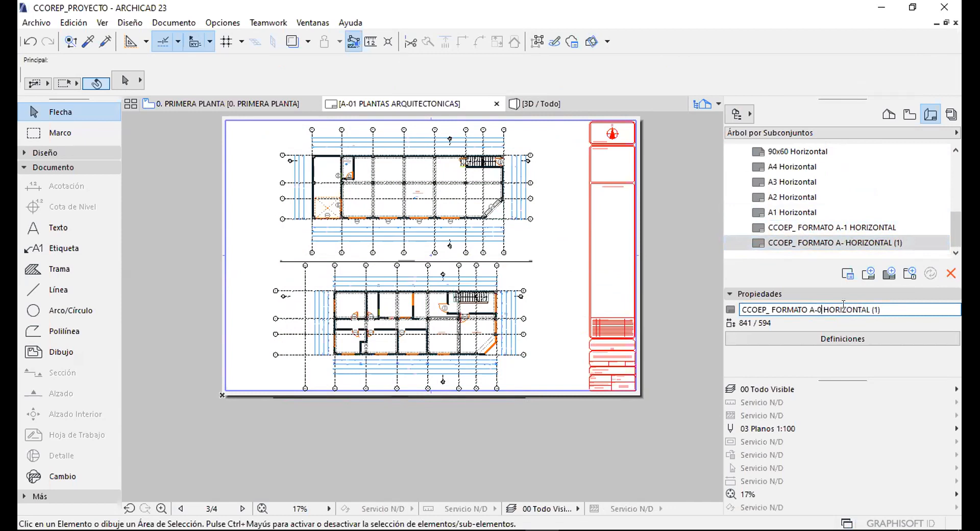
pyautogui.moveTo(880, 313); pyautogui.dragTo(819, 316)
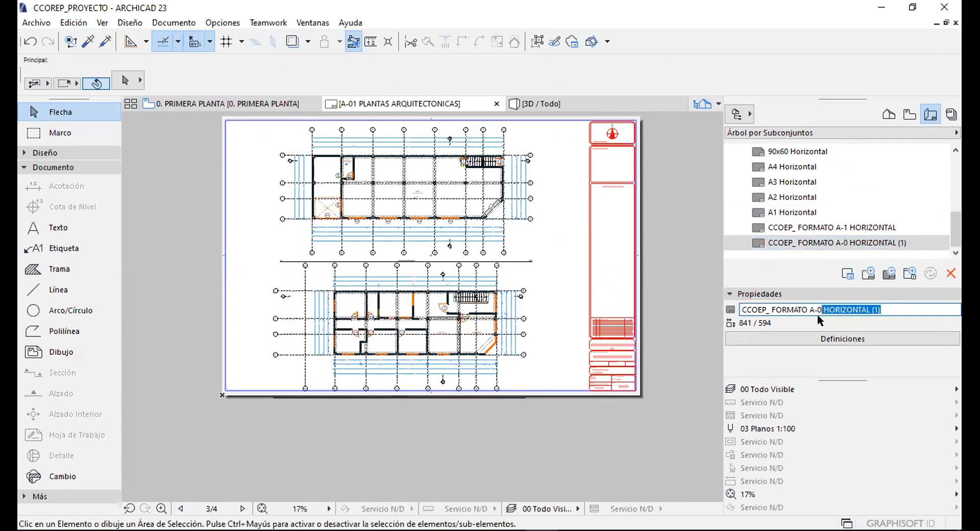
pyautogui.press('Delete')
pyautogui.click(800, 240)
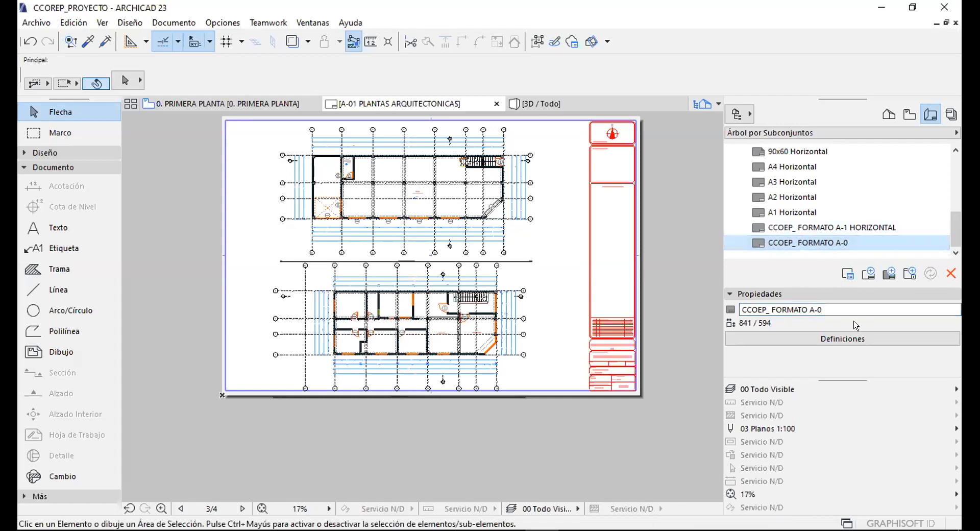
# Set the master's size to A0 (ISO) - Métrico, 1189 × 841 mm.
pyautogui.click(818, 337)
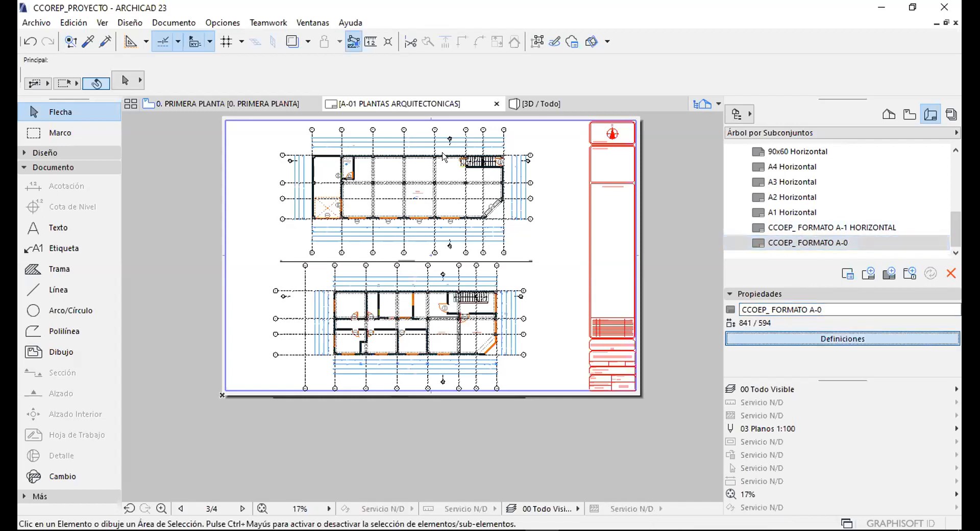
pyautogui.click(416, 88)
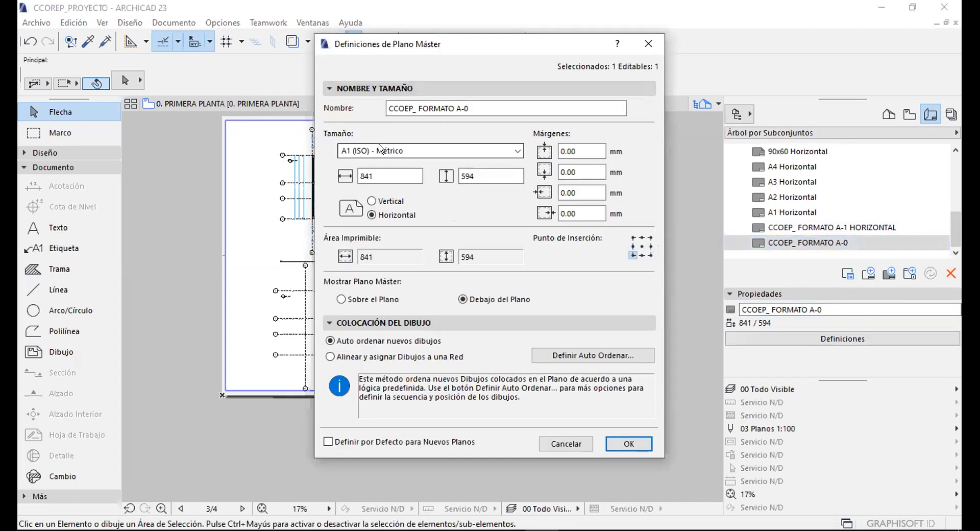
pyautogui.click(379, 150)
pyautogui.click(375, 209)
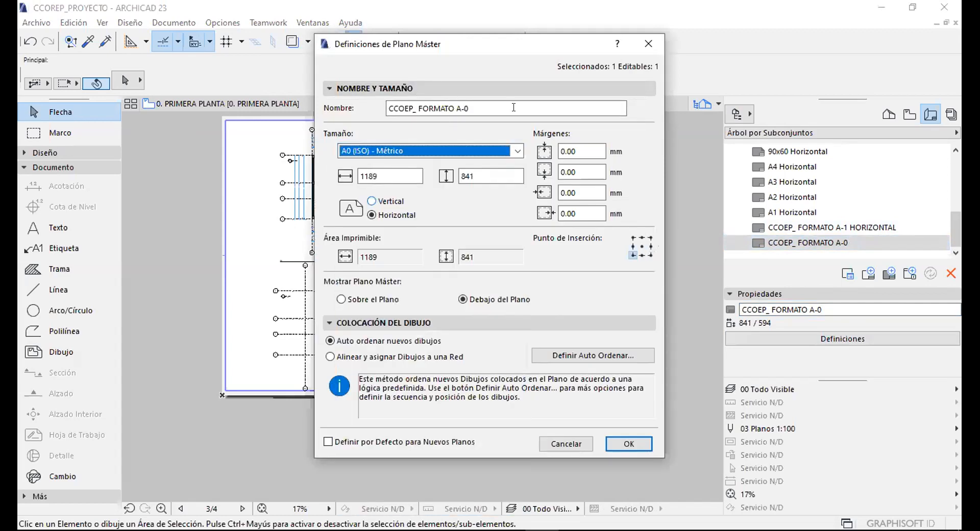
pyautogui.click(631, 443)
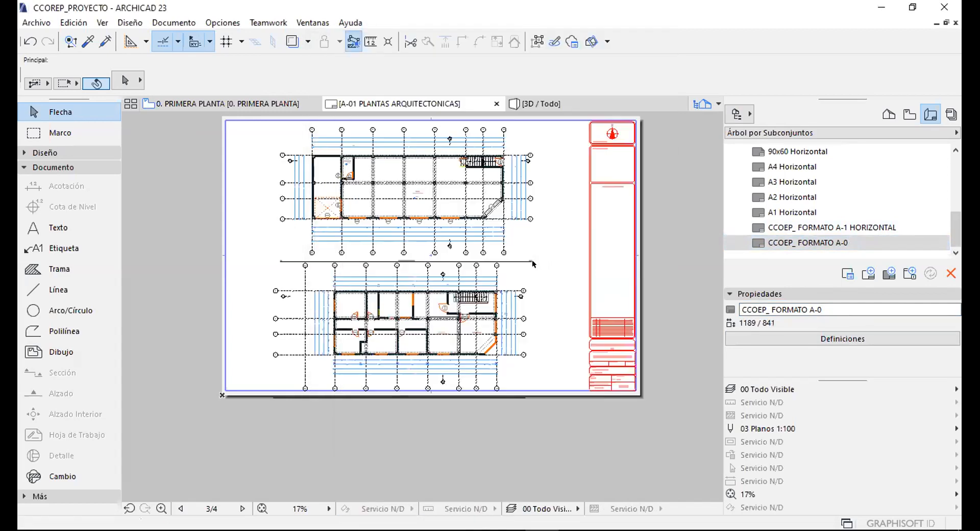
pyautogui.scroll(4, 780, 191)
pyautogui.click(816, 228)
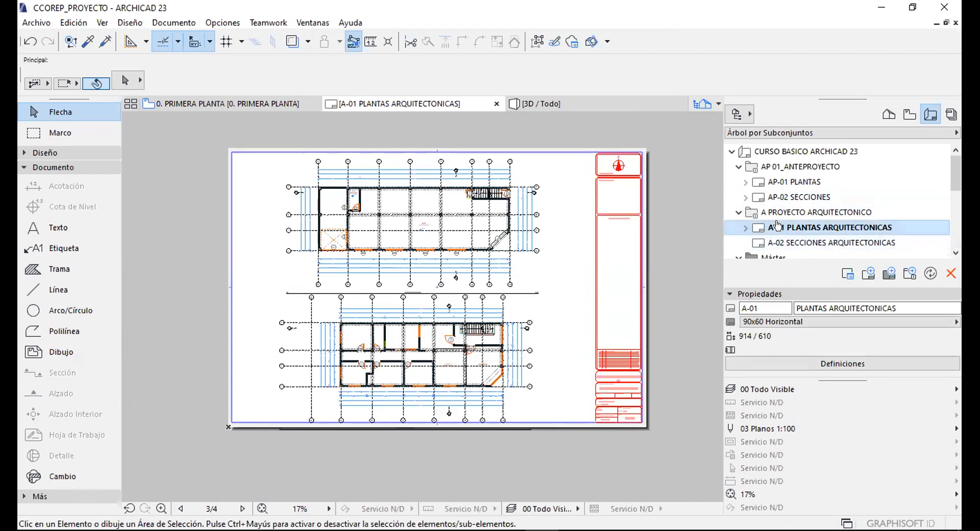
# Assign the CCOEP_ FORMATO A-0 master to layout A-01, then open that master for editing.
pyautogui.click(781, 322)
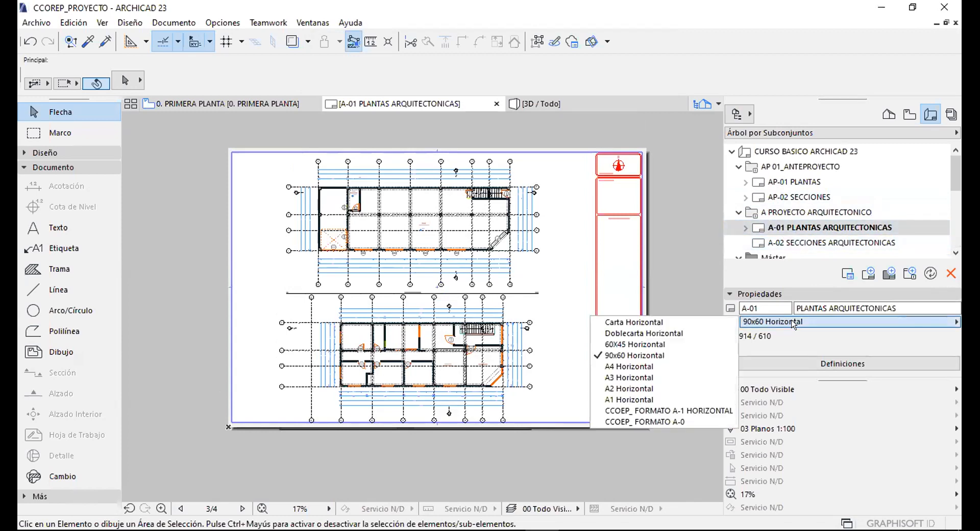
pyautogui.click(657, 420)
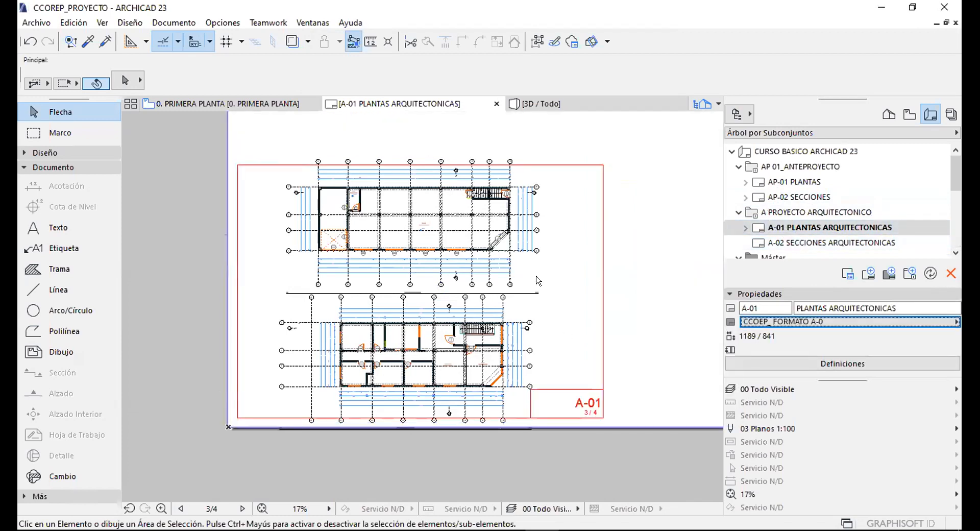
pyautogui.scroll(-3, 459, 265)
pyautogui.scroll(2, 488, 231)
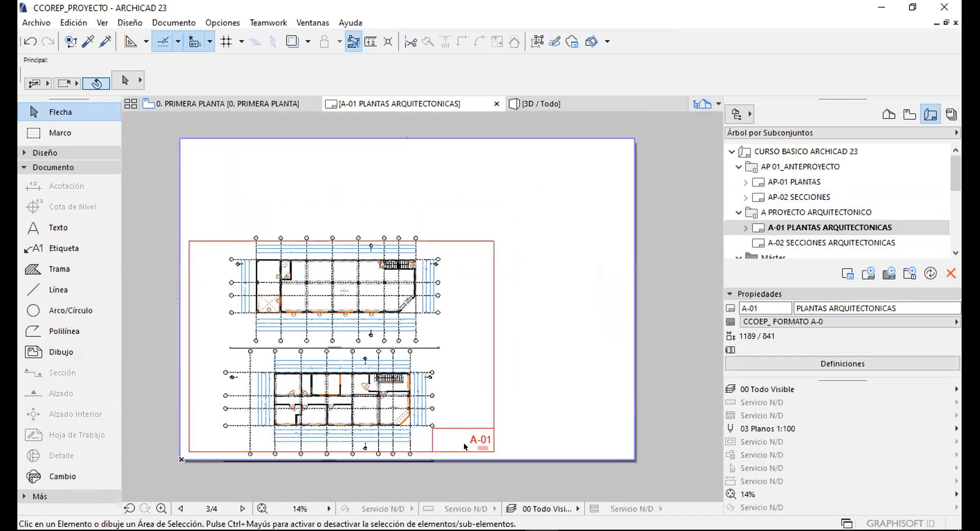
pyautogui.scroll(1, 509, 434)
pyautogui.scroll(1, 510, 435)
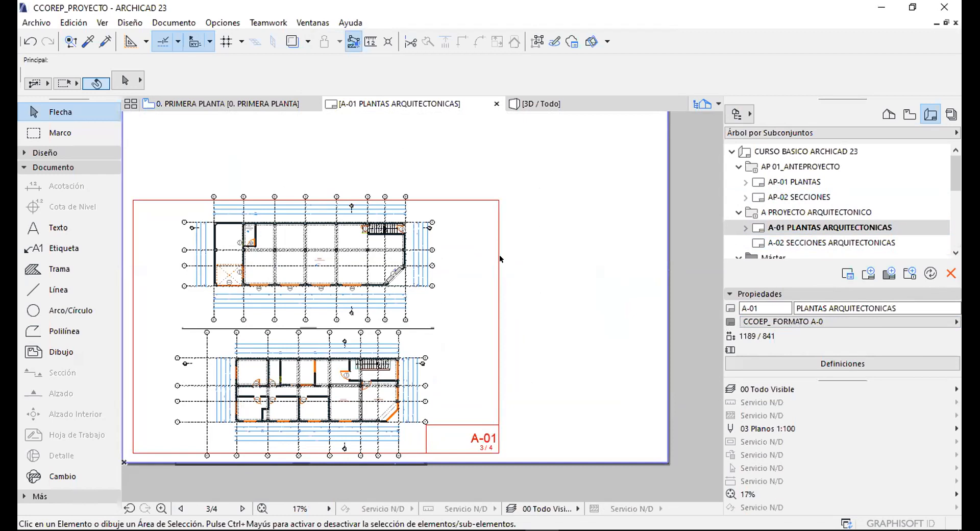
pyautogui.scroll(-2, 500, 254)
pyautogui.scroll(-5, 788, 232)
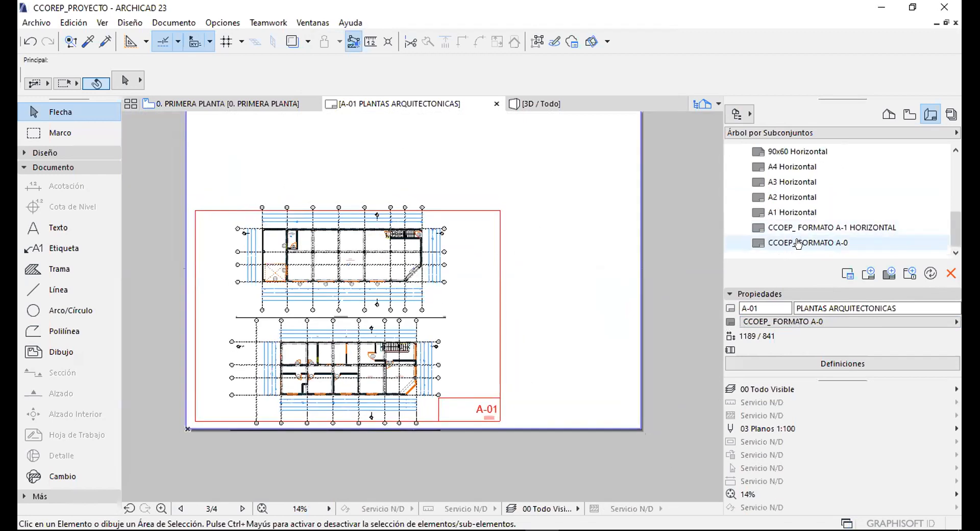
pyautogui.click(797, 243)
# Delete the inner border rectangle from the CCOEP_ FORMATO A-0 master.
pyautogui.scroll(-5, 455, 256)
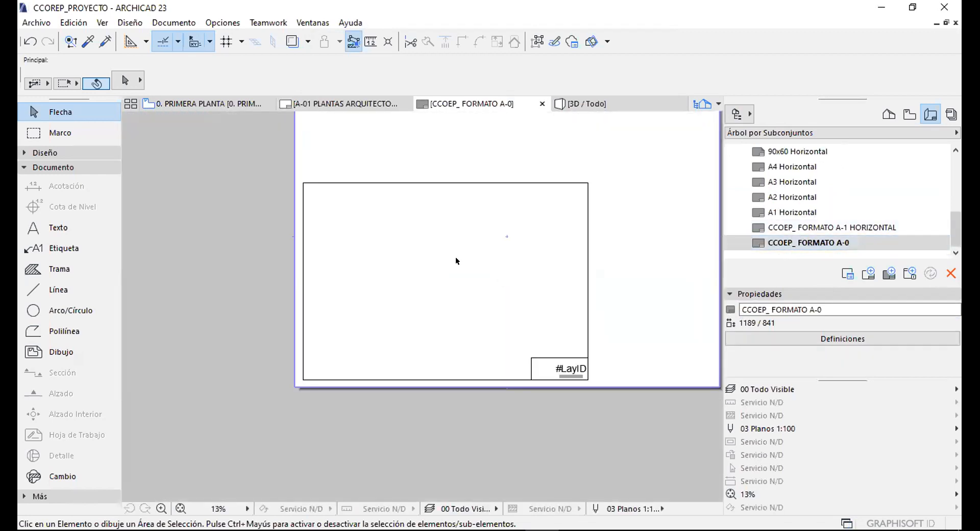
pyautogui.scroll(1, 549, 197)
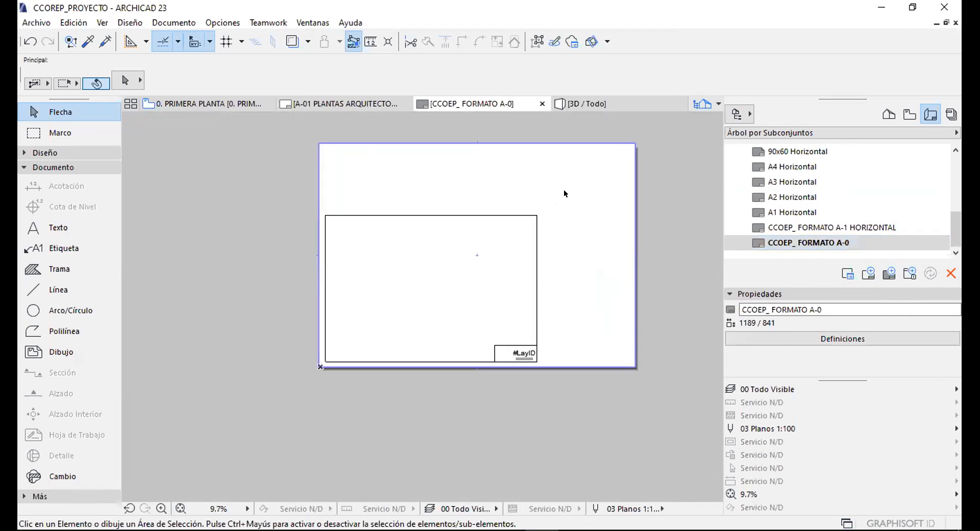
pyautogui.click(535, 228)
pyautogui.press('Delete')
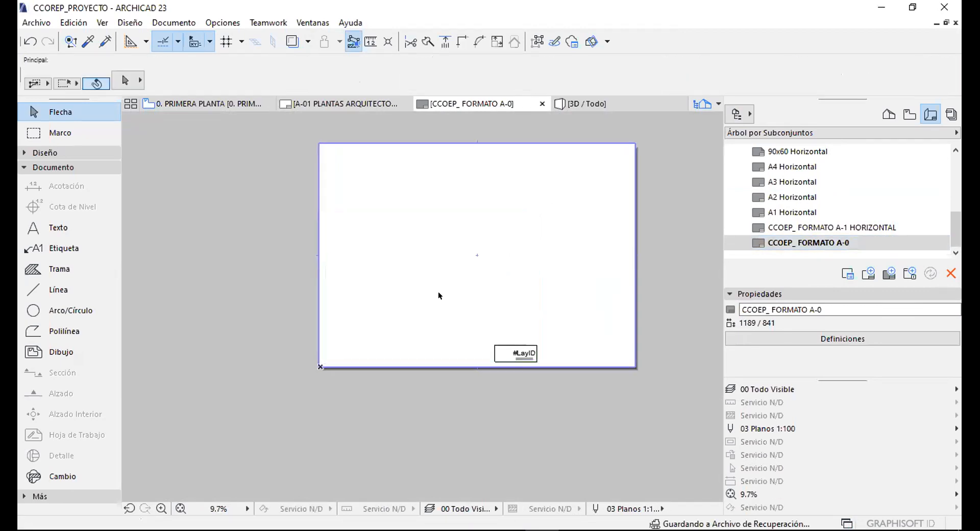
# Move the #LayID title block to the sheet's bottom-right corner and close the master.
pyautogui.moveTo(552, 393); pyautogui.dragTo(565, 419)
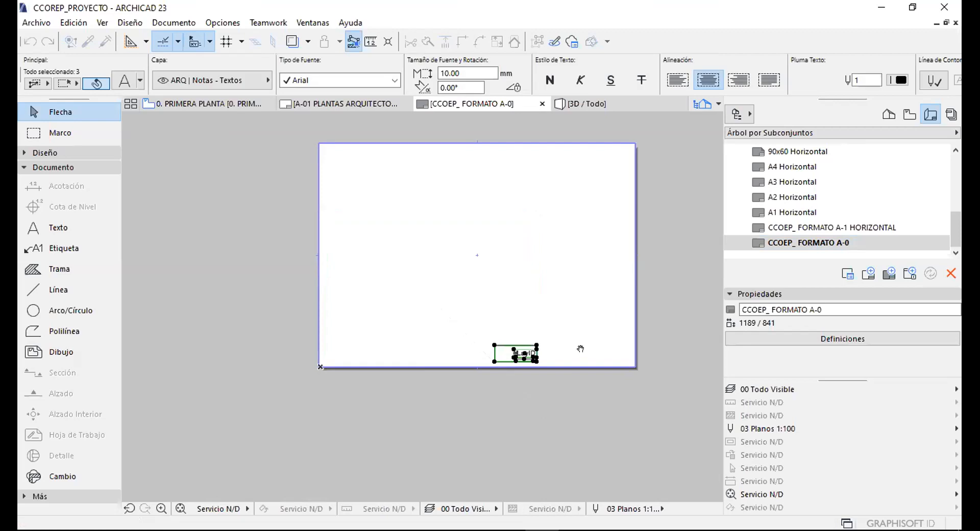
pyautogui.scroll(5, 578, 346)
pyautogui.hotkey('ctrl', 'd')
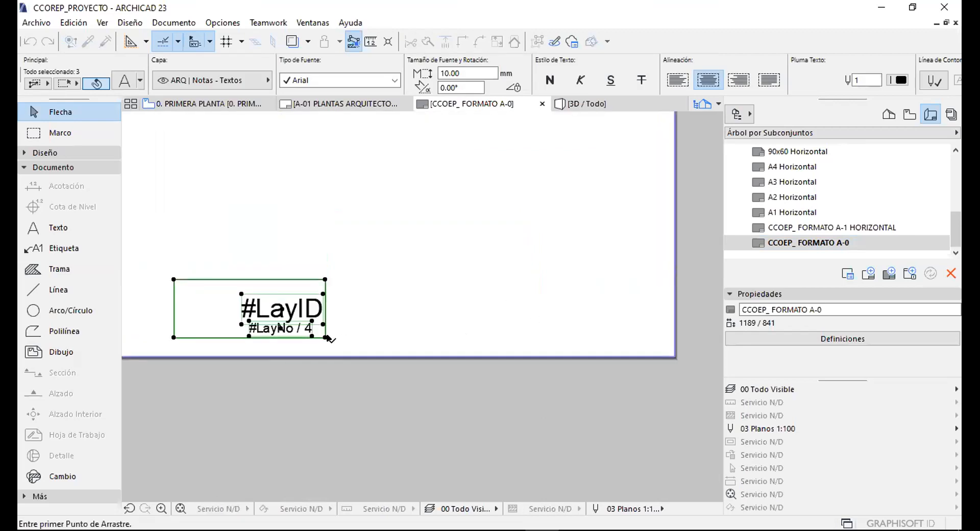
pyautogui.click(327, 338)
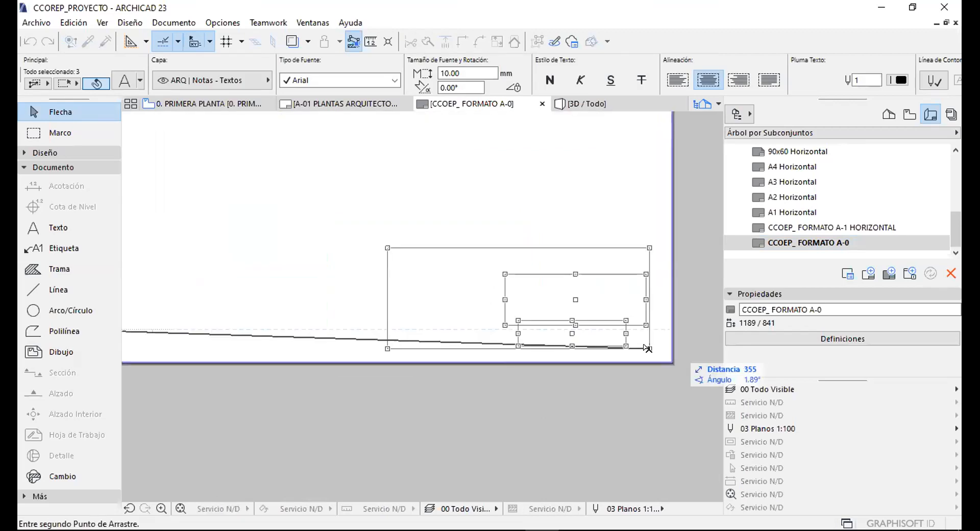
pyautogui.click(647, 338)
pyautogui.press('Escape')
pyautogui.click(792, 182)
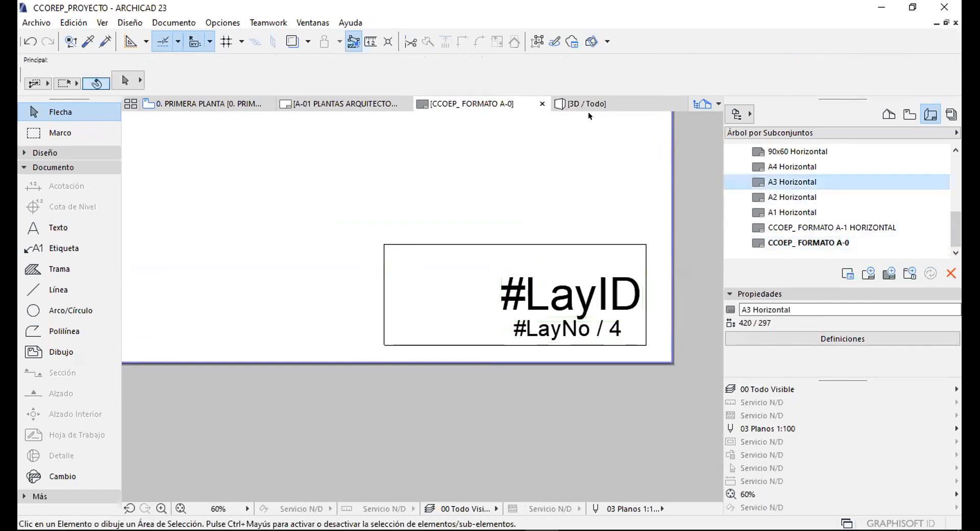
pyautogui.click(541, 104)
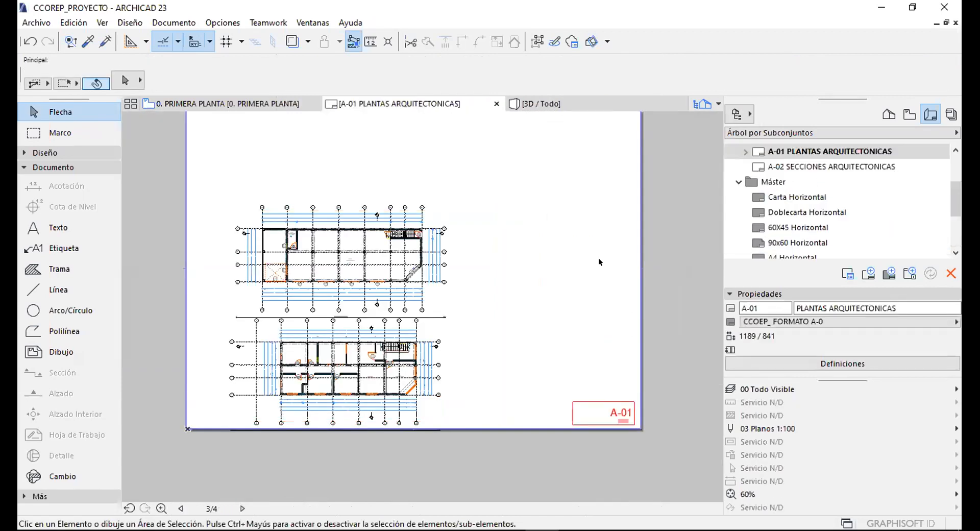
# Pan and zoom around the A-01 sheet to frame both floor-plan drawings.
pyautogui.scroll(4, 631, 419)
pyautogui.moveTo(623, 374)
pyautogui.mouseDown(button='middle')
pyautogui.moveTo(608, 316)
pyautogui.moveTo(502, 314)
pyautogui.mouseUp(button='middle')
pyautogui.scroll(-5, 619, 392)
pyautogui.scroll(3, 604, 344)
pyautogui.moveTo(404, 218); pyautogui.dragTo(685, 422)
pyautogui.moveTo(456, 223); pyautogui.dragTo(623, 402)
pyautogui.click(778, 184)
pyautogui.scroll(-2, 781, 212)
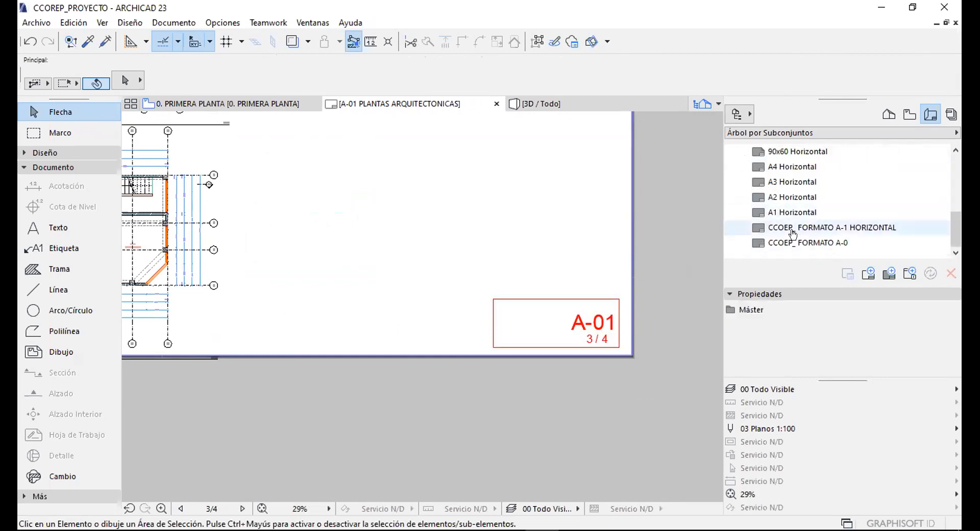
pyautogui.moveTo(441, 272); pyautogui.dragTo(651, 389)
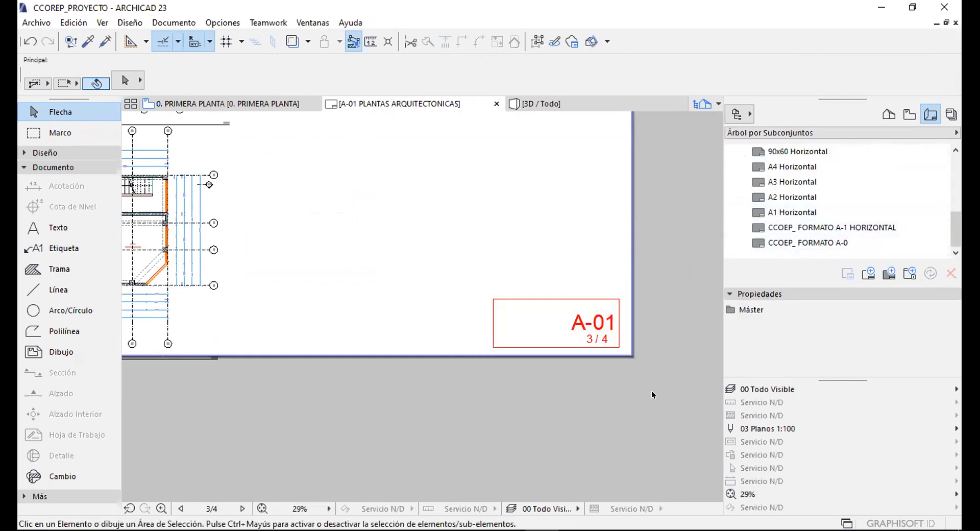
pyautogui.scroll(-4, 487, 223)
pyautogui.scroll(3, 487, 223)
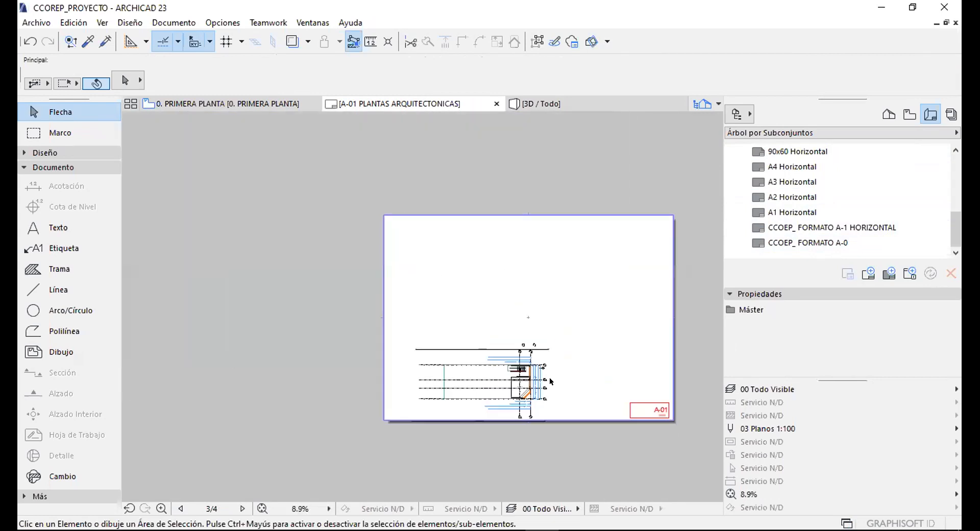
# Move both floor-plan drawings together up and right, centred above the title block.
pyautogui.click(464, 242)
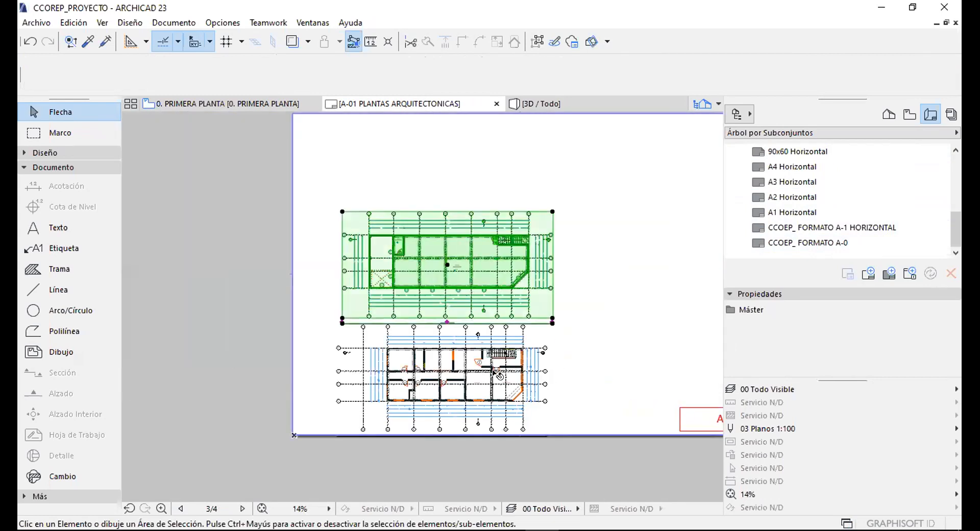
pyautogui.keyDown('shift'); pyautogui.click(531, 369); pyautogui.keyUp('shift')
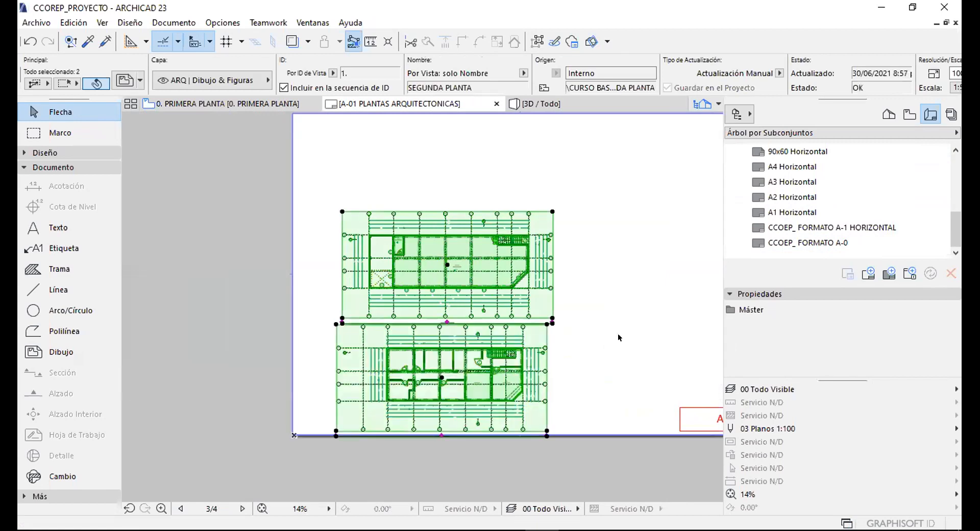
pyautogui.hotkey('ctrl', 'd')
pyautogui.click(605, 325)
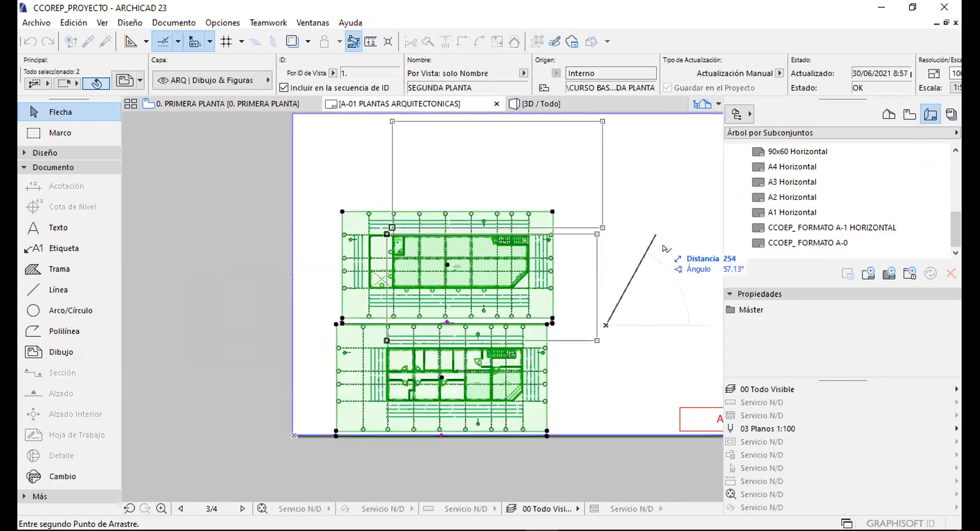
pyautogui.press('Escape')
pyautogui.press('Escape')
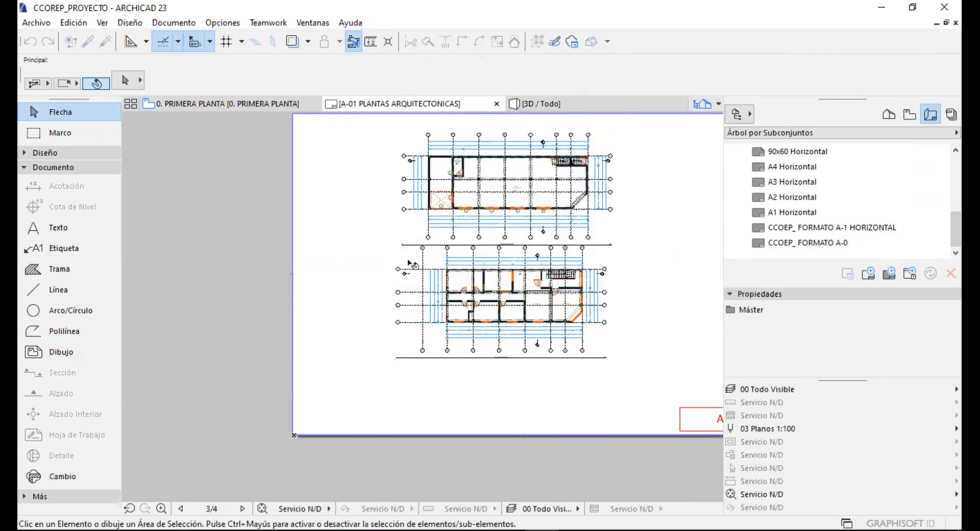
pyautogui.scroll(-5, 335, 265)
pyautogui.scroll(3, 358, 262)
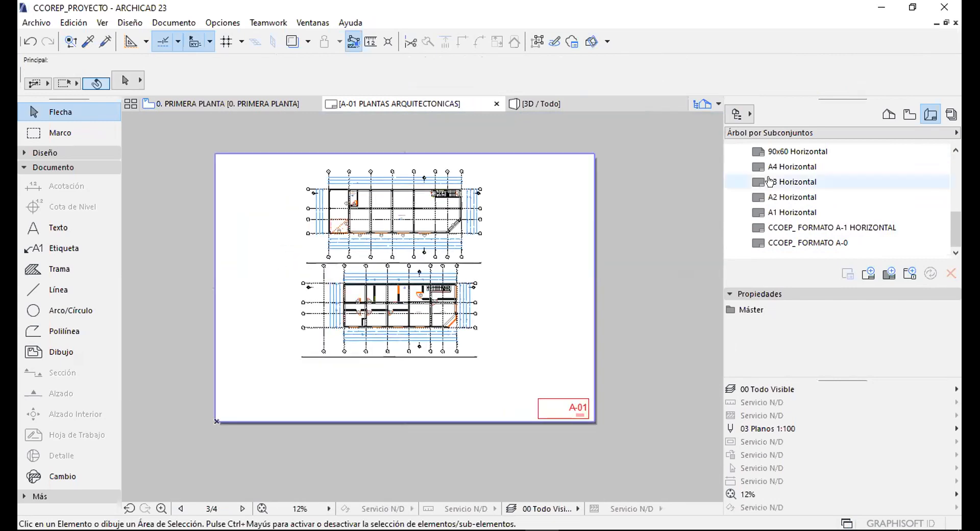
pyautogui.click(791, 182)
pyautogui.scroll(3, 788, 232)
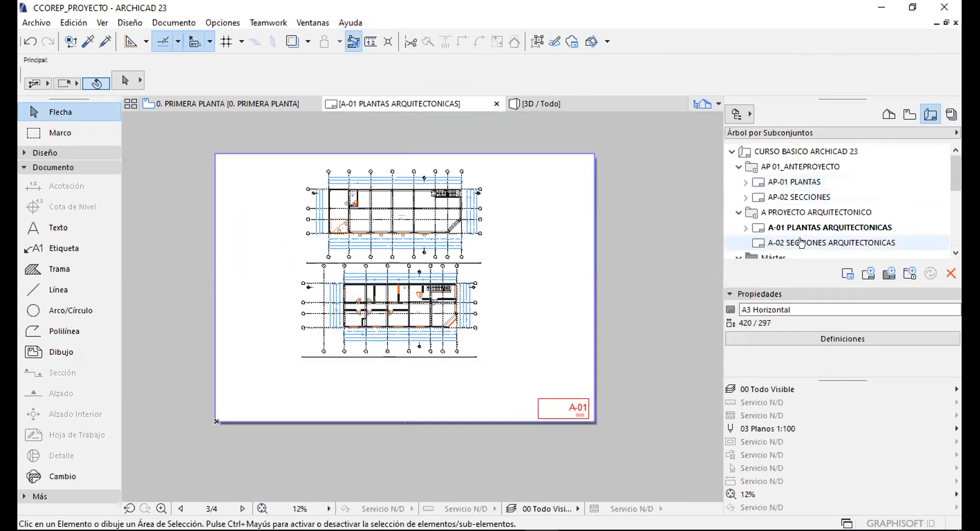
# Open layout A-02 SECCIONES ARQUITECTONICAS and place sections CORTE 01-01 and CORTE 02-02 on it.
pyautogui.doubleClick(802, 243)
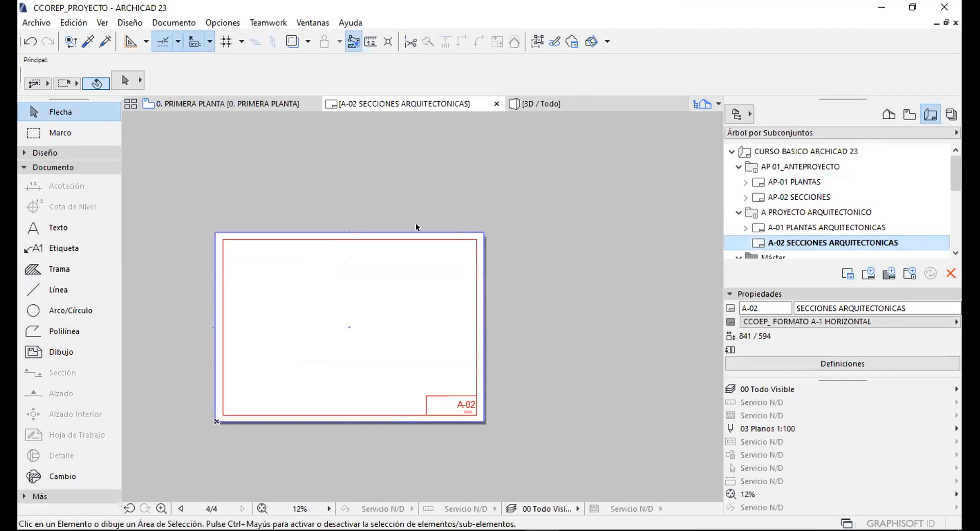
pyautogui.click(909, 114)
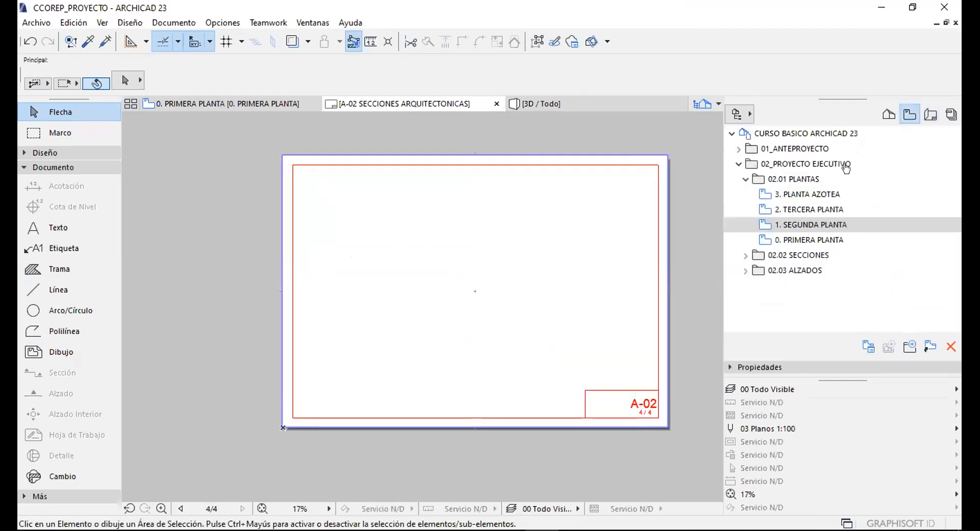
pyautogui.click(741, 255)
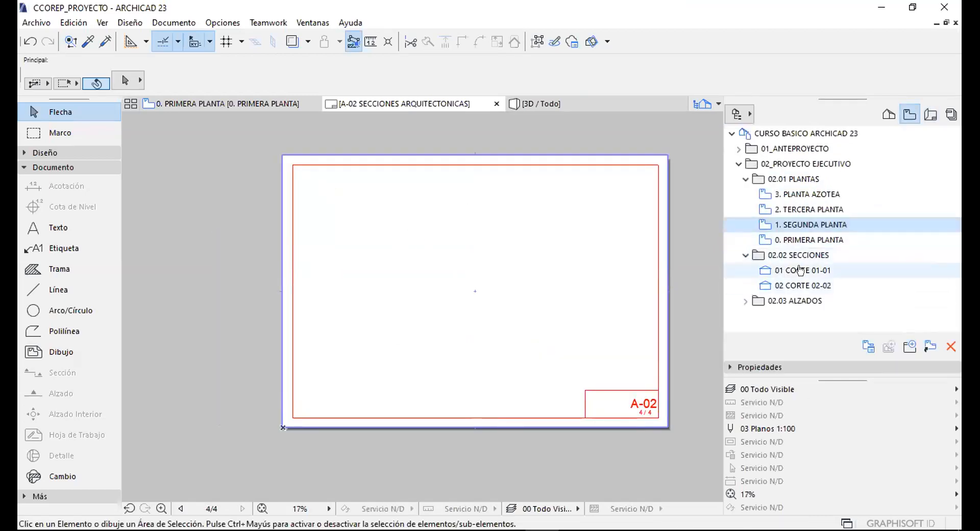
pyautogui.click(792, 271)
pyautogui.keyDown('shift'); pyautogui.click(792, 277); pyautogui.keyUp('shift')
pyautogui.moveTo(792, 277); pyautogui.dragTo(415, 228)
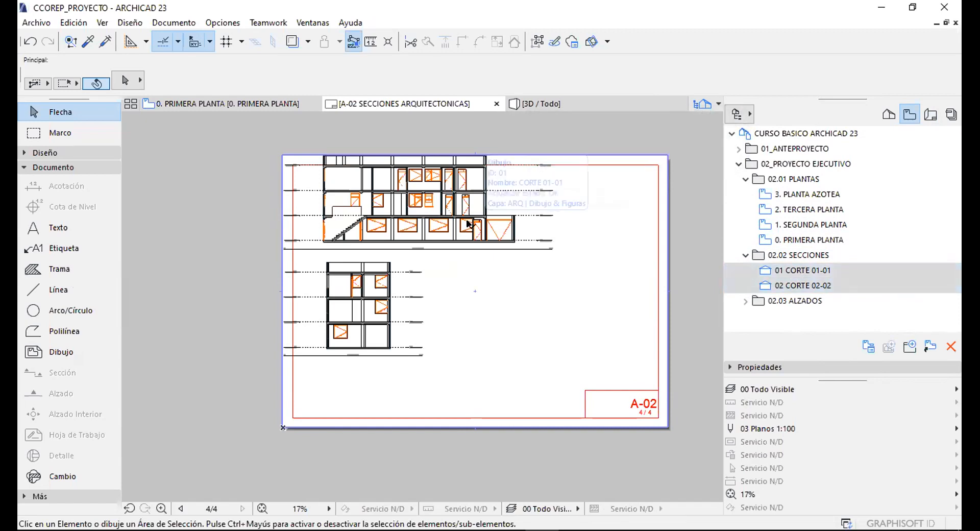
# Move both section drawings together inside the sheet's red border.
pyautogui.click(430, 197)
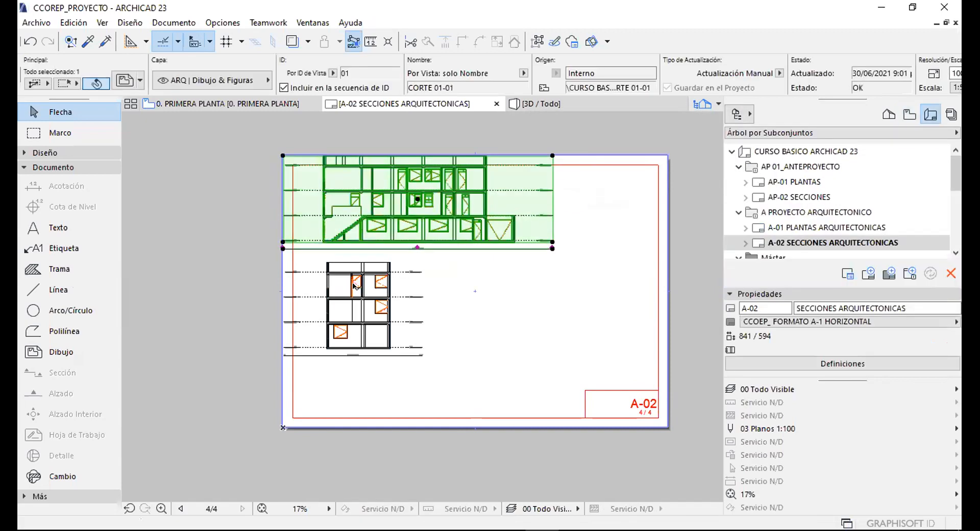
pyautogui.keyDown('shift'); pyautogui.click(364, 292); pyautogui.keyUp('shift')
pyautogui.hotkey('ctrl', 'd')
pyautogui.click(572, 214)
pyautogui.click(628, 244)
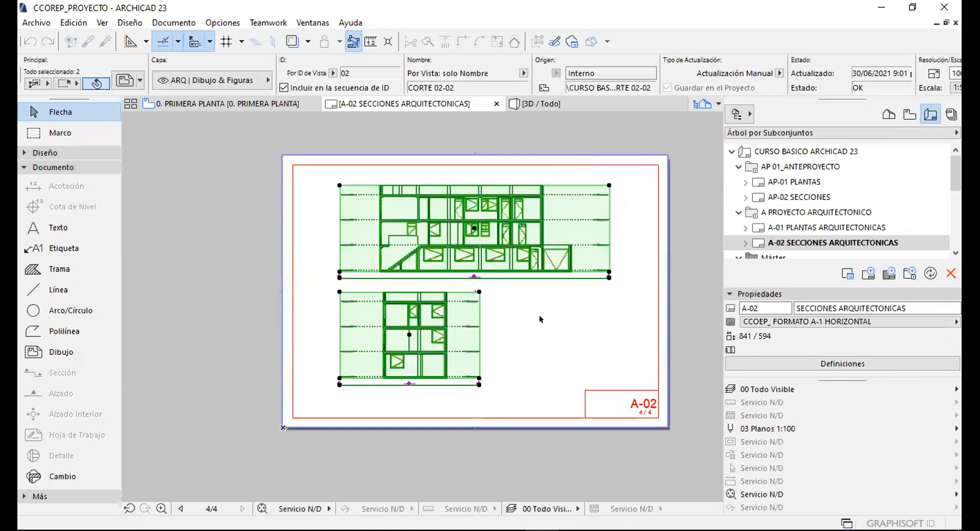
pyautogui.click(539, 315)
pyautogui.click(798, 225)
pyautogui.scroll(-3, 798, 223)
pyautogui.scroll(-2, 799, 225)
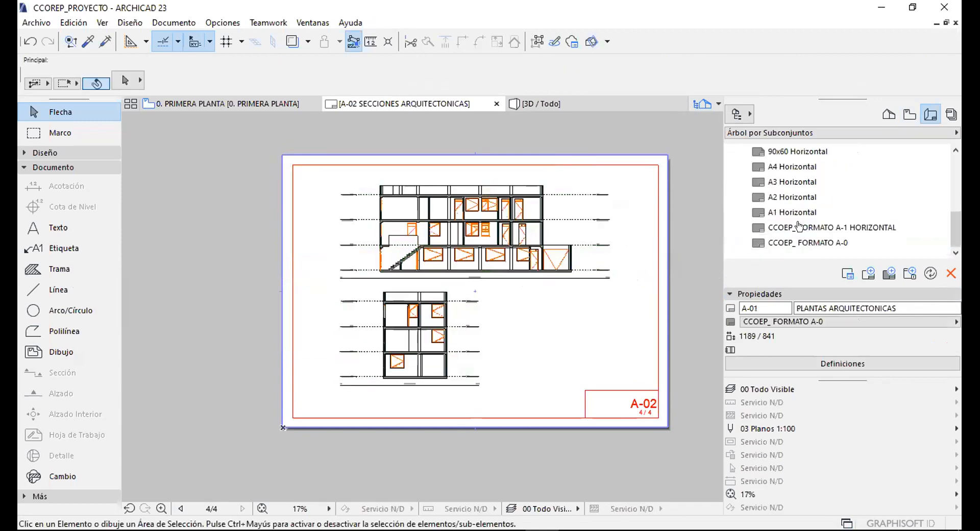
pyautogui.scroll(10, 786, 226)
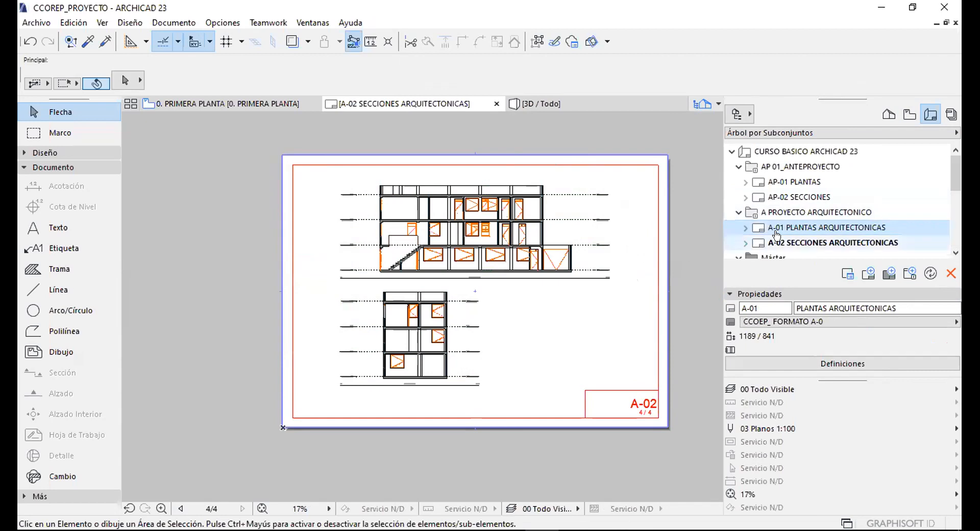
# Switch the Navigator from the Layout Book to the View Map of saved views.
pyautogui.click(793, 241)
pyautogui.scroll(-2, 793, 214)
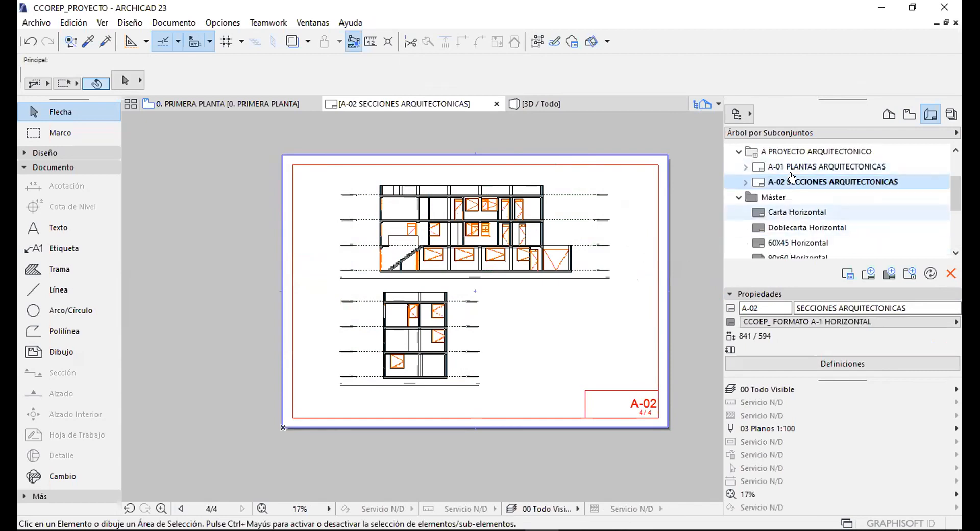
pyautogui.click(794, 151)
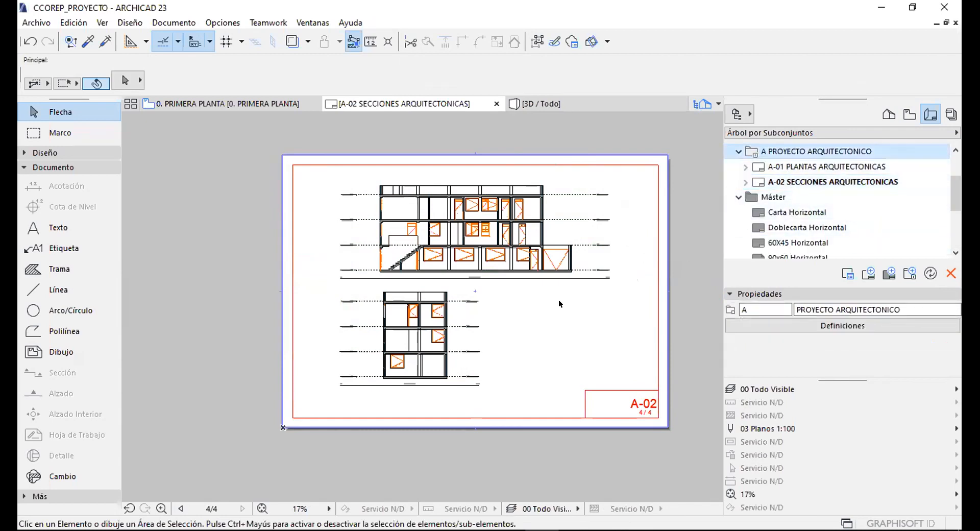
pyautogui.click(888, 115)
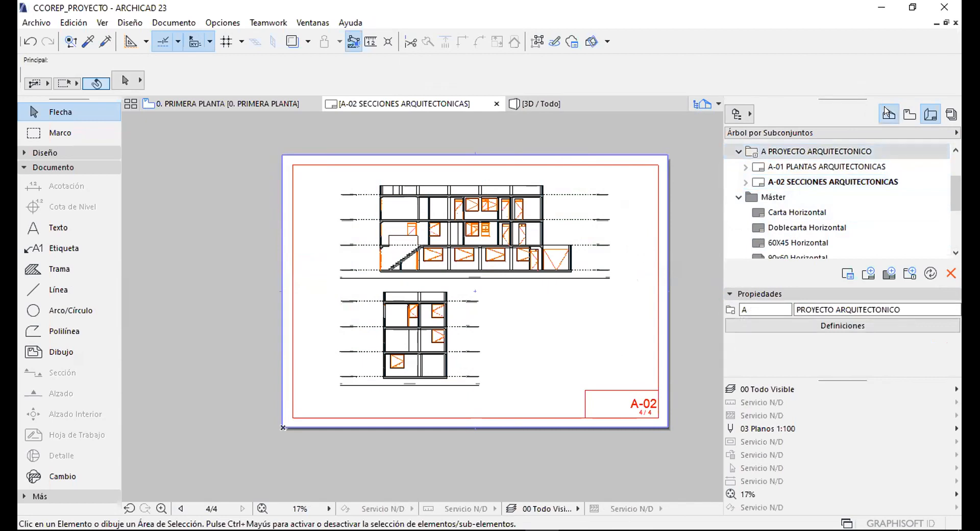
pyautogui.scroll(-2, 790, 256)
pyautogui.click(909, 115)
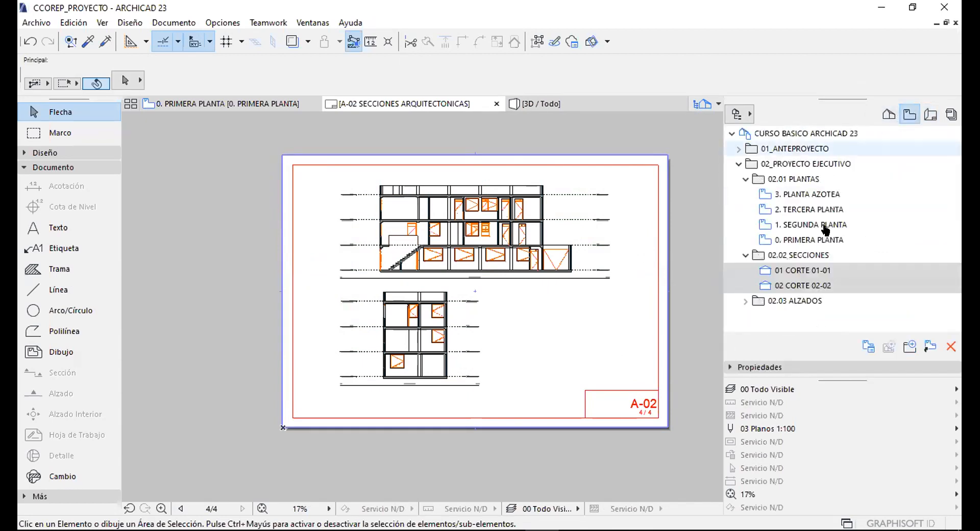
# Collapse the PLANTAS and SECCIONES folders and select 1 Alzado Norte under 02.03 ALZADOS.
pyautogui.click(745, 179)
pyautogui.click(734, 165)
pyautogui.click(734, 164)
pyautogui.click(746, 194)
pyautogui.click(776, 210)
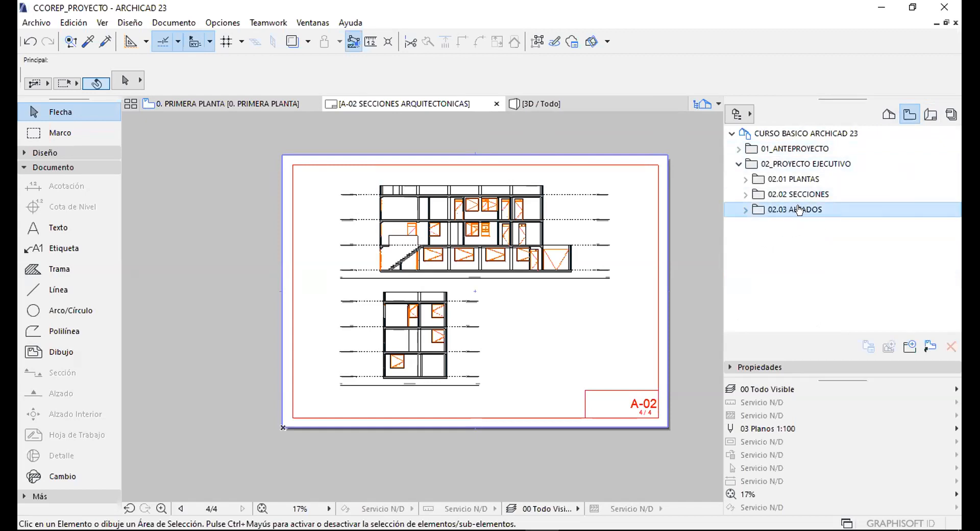
pyautogui.click(746, 209)
pyautogui.click(796, 225)
# Place the 1 Alzado Norte elevation on A-02 and move it beside the CORTE 02-02 section.
pyautogui.moveTo(797, 225); pyautogui.dragTo(566, 309)
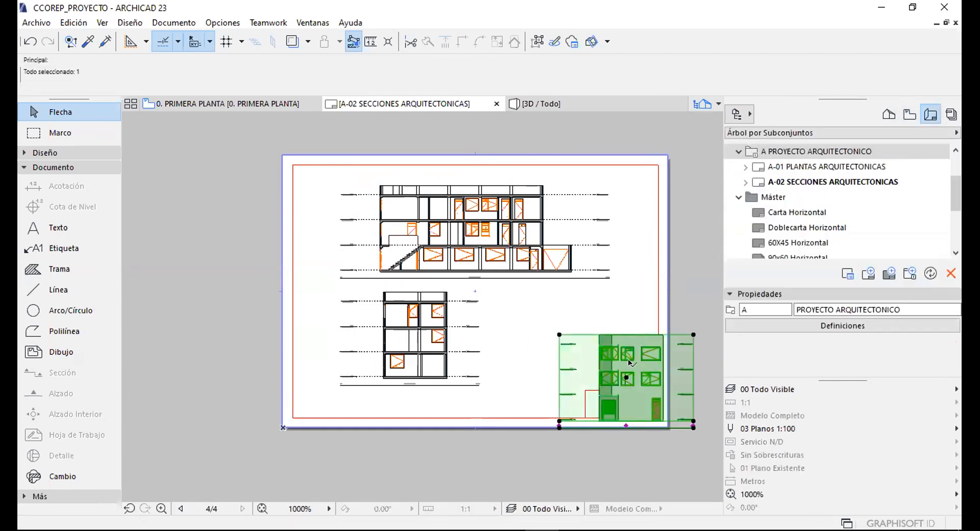
pyautogui.click(641, 371)
pyautogui.press('ctrl')
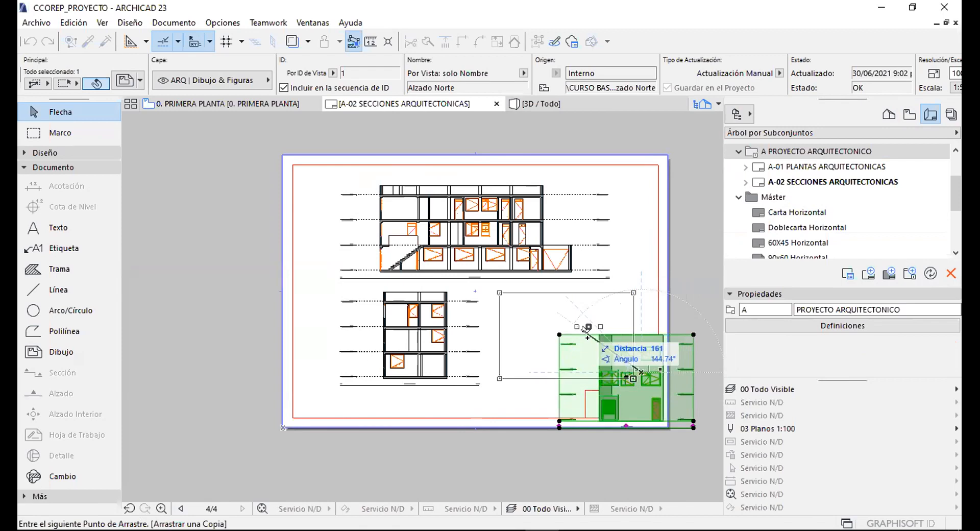
pyautogui.press('Escape')
pyautogui.moveTo(694, 334); pyautogui.dragTo(630, 295)
pyautogui.moveTo(649, 341); pyautogui.dragTo(662, 323)
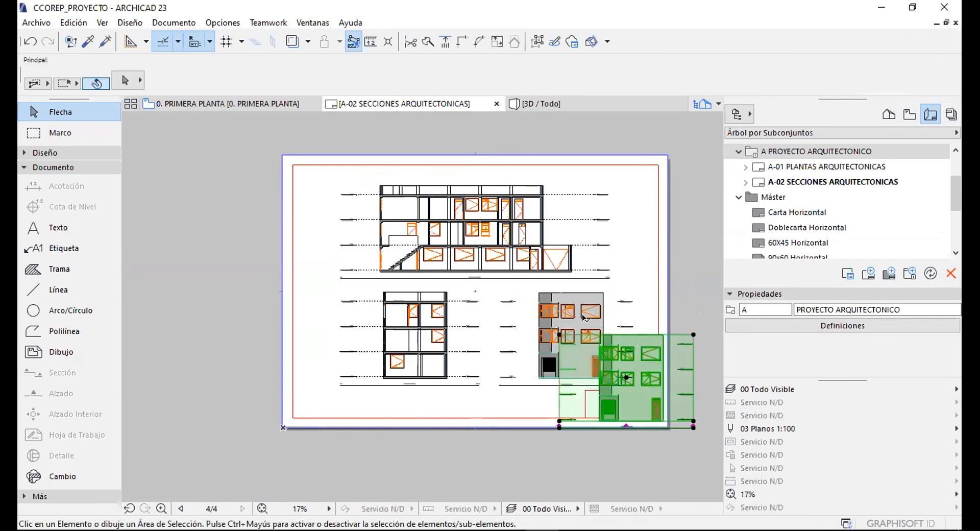
pyautogui.press('Escape')
pyautogui.scroll(1, 584, 317)
pyautogui.scroll(2, 488, 254)
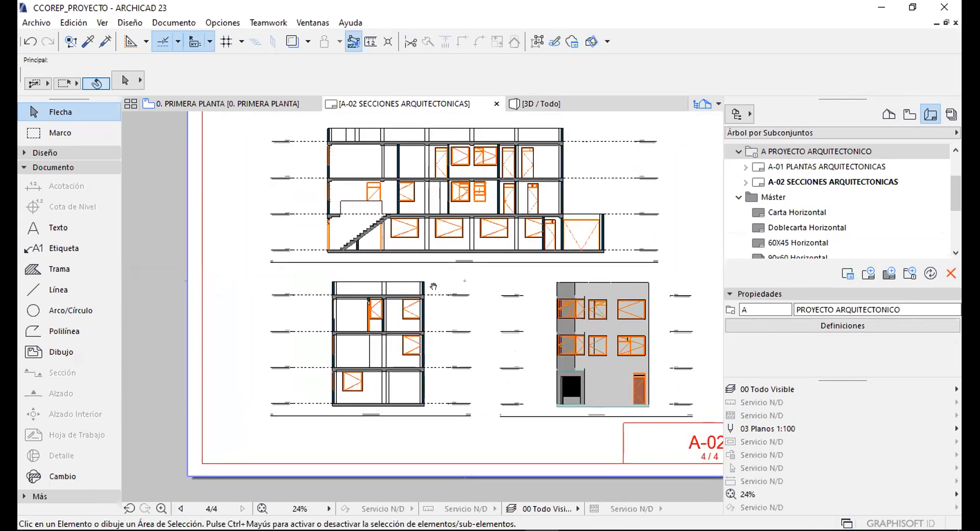
# Collapse the Máster folder and hide the layout properties to enlarge the layout tree.
pyautogui.click(738, 199)
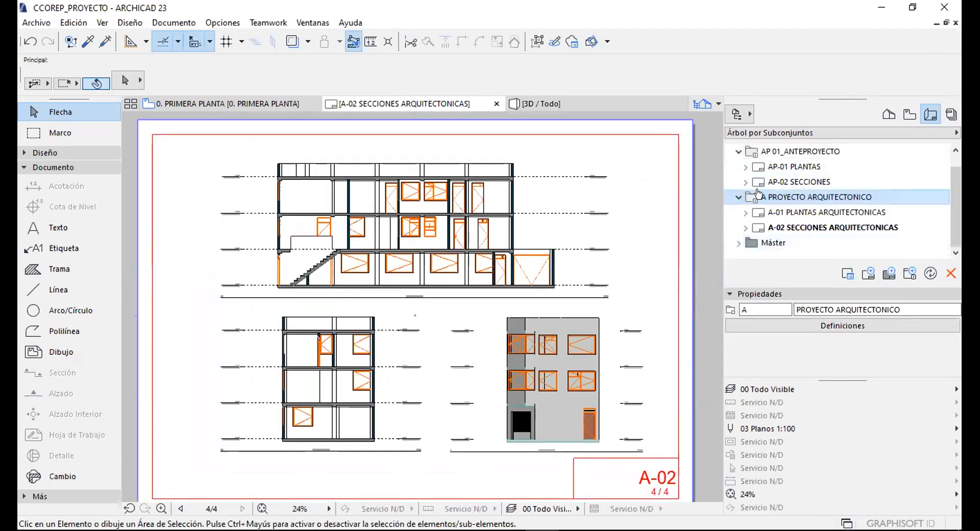
pyautogui.click(778, 291)
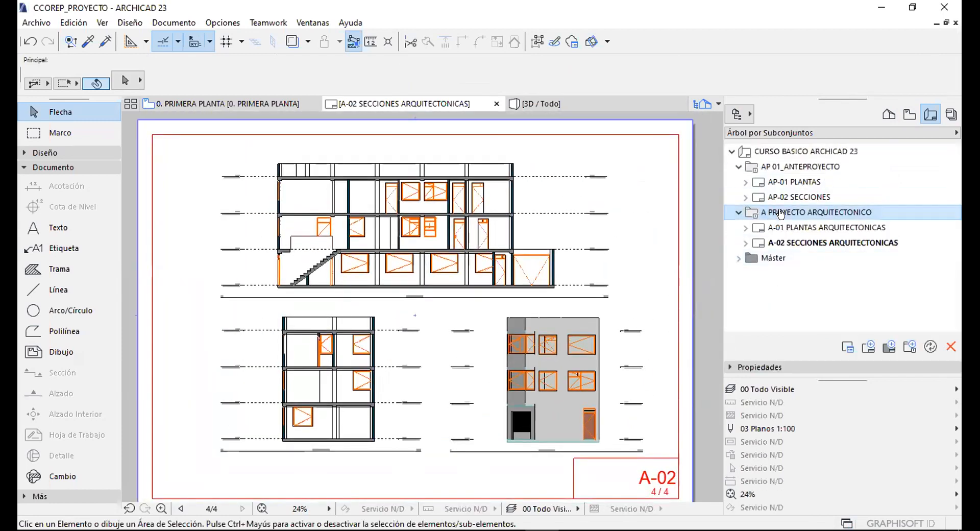
pyautogui.moveTo(607, 212); pyautogui.dragTo(607, 213, button='middle')
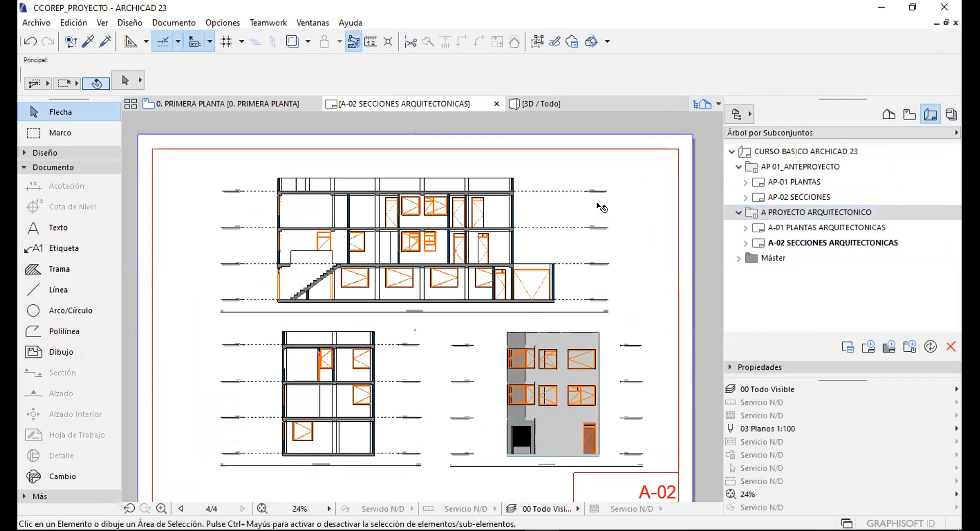
pyautogui.scroll(-2, 605, 210)
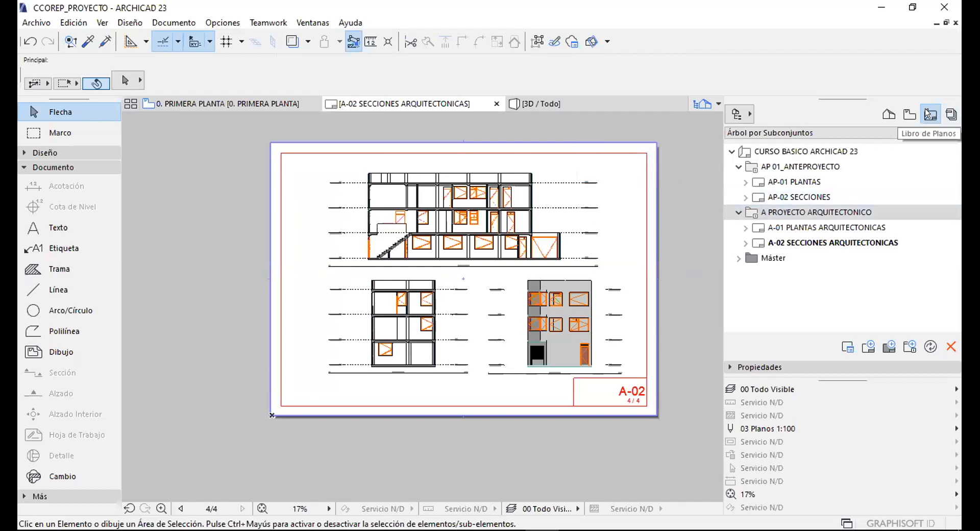
# Browse the AP-01 PLANTAS floor views and the two AP-02 SECCIONES sections.
pyautogui.click(790, 181)
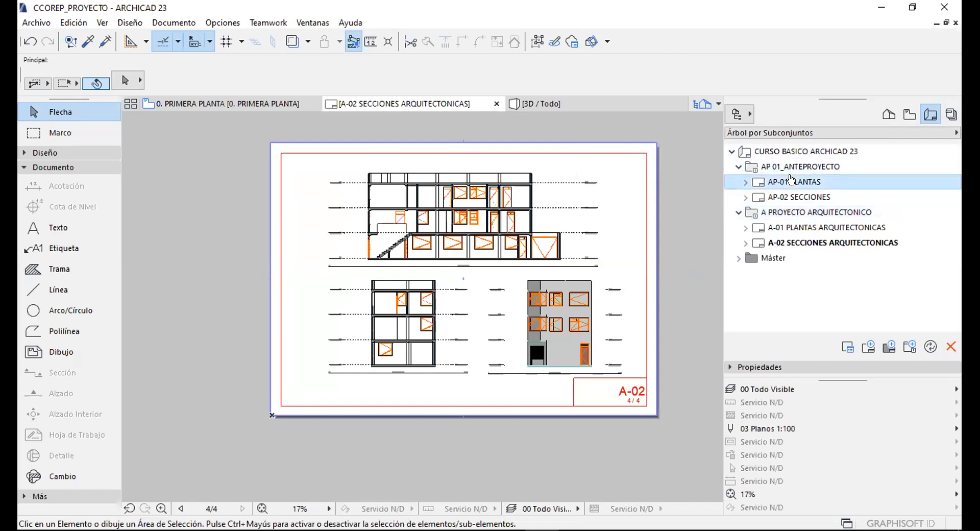
pyautogui.click(744, 181)
pyautogui.click(809, 213)
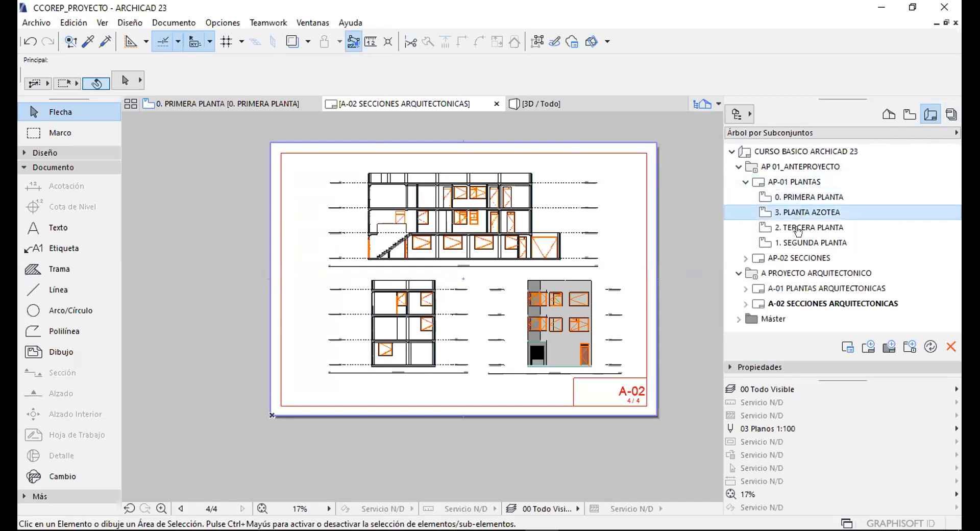
pyautogui.click(806, 243)
pyautogui.click(794, 181)
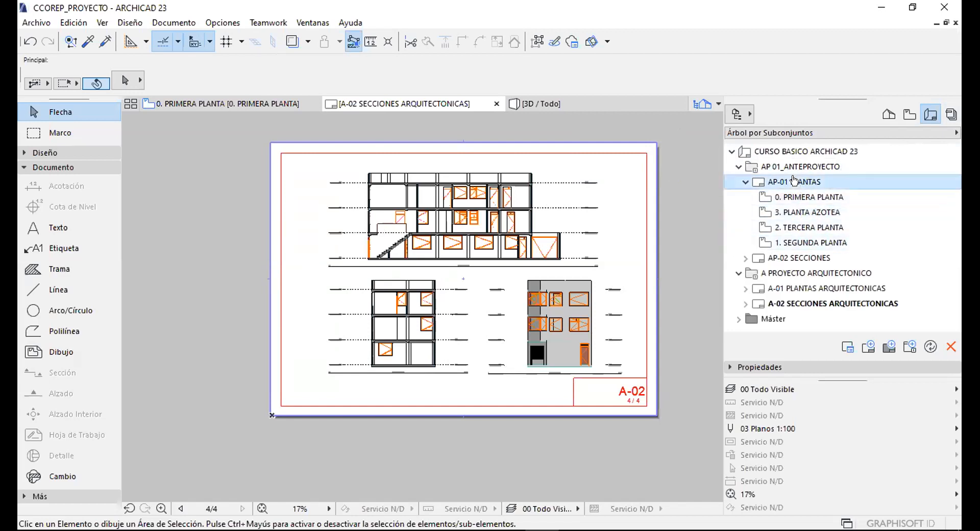
pyautogui.click(745, 182)
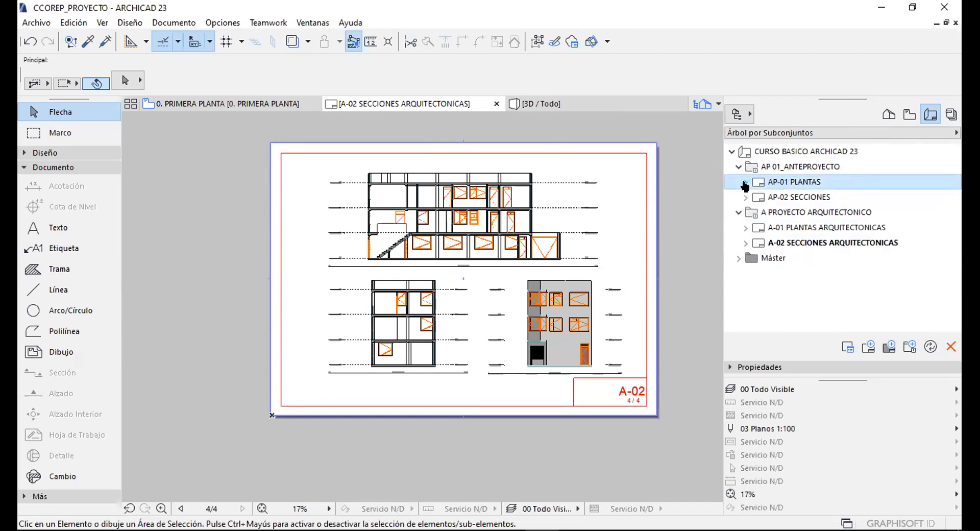
pyautogui.click(745, 197)
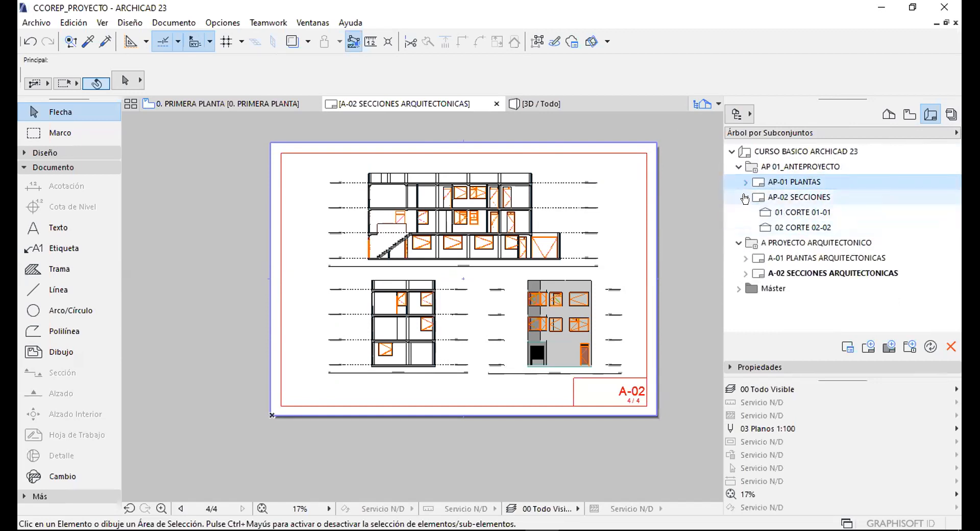
pyautogui.click(746, 198)
# Inspect A-01 PLANTAS ARQUITECTONICAS and A-02 SECCIONES ARQUITECTONICAS, then collapse both subsets.
pyautogui.click(745, 227)
pyautogui.click(810, 257)
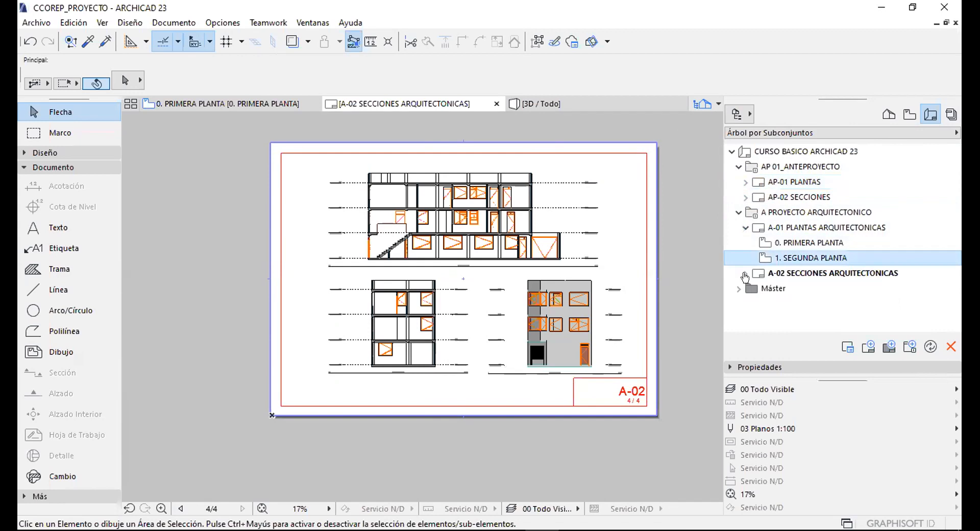
pyautogui.click(746, 274)
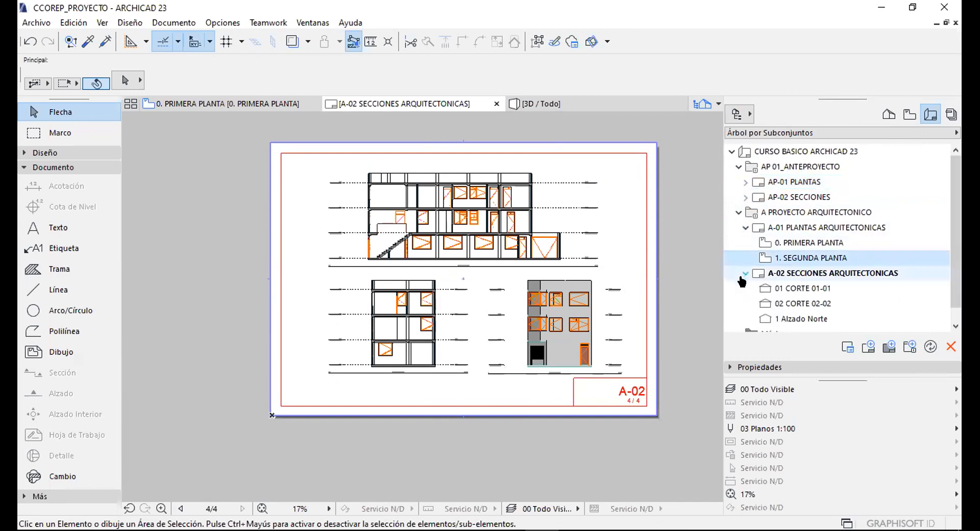
pyautogui.click(745, 227)
pyautogui.click(739, 212)
pyautogui.click(739, 167)
pyautogui.click(798, 168)
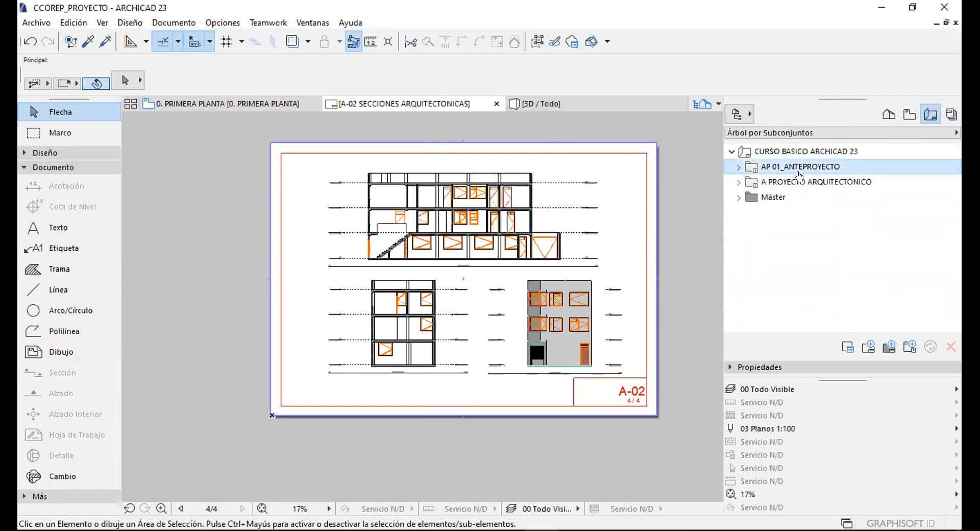
pyautogui.moveTo(602, 241); pyautogui.dragTo(551, 260, button='middle')
pyautogui.click(868, 182)
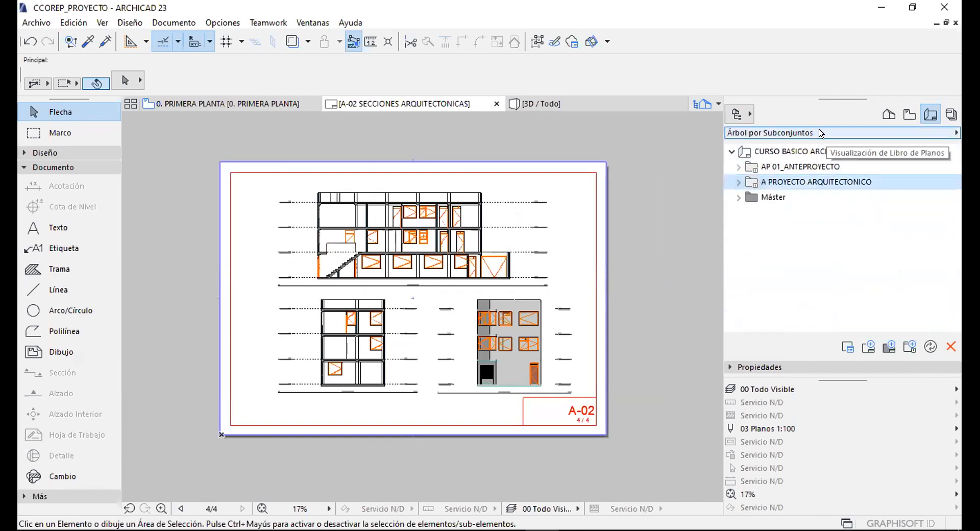
pyautogui.click(773, 167)
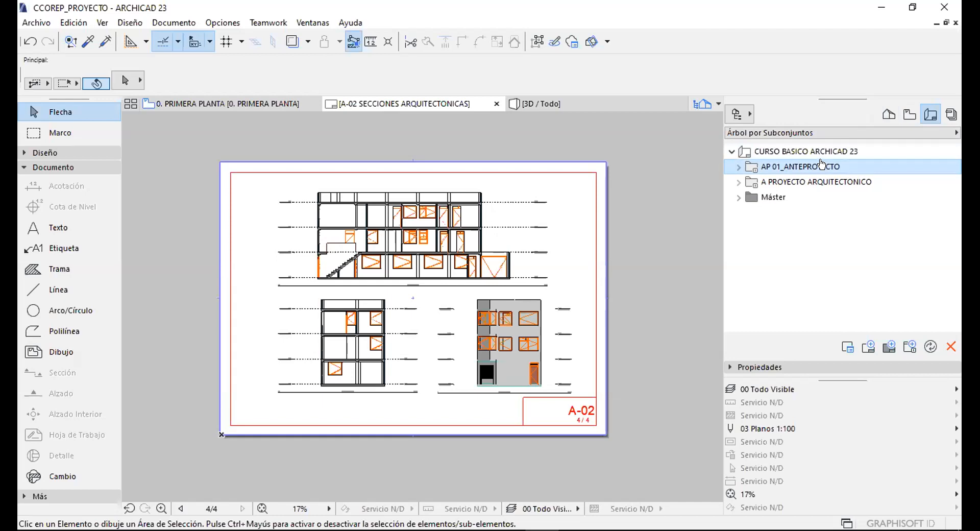
# Review the 01_ANTEPROYECTO and 02_PROYECTO EJECUTIVO folders in the saved views list.
pyautogui.click(903, 116)
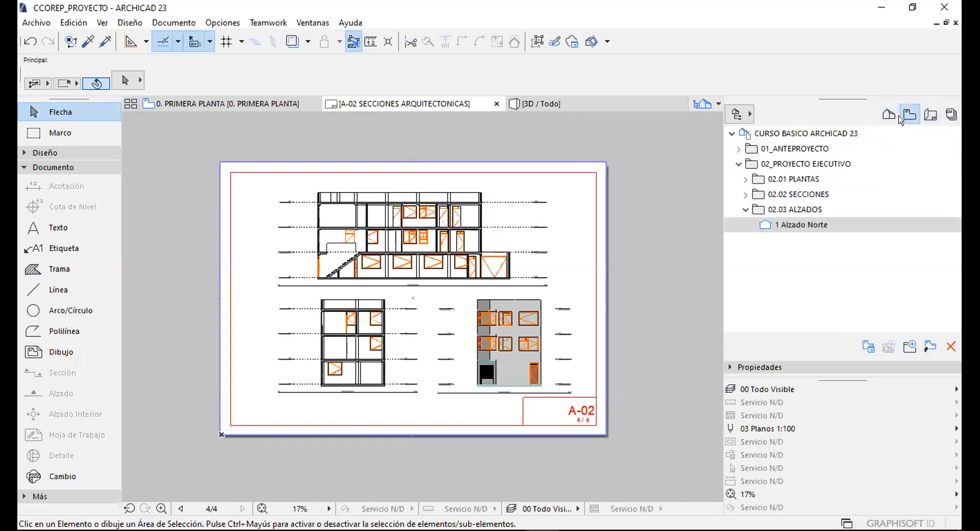
pyautogui.click(741, 210)
pyautogui.click(739, 164)
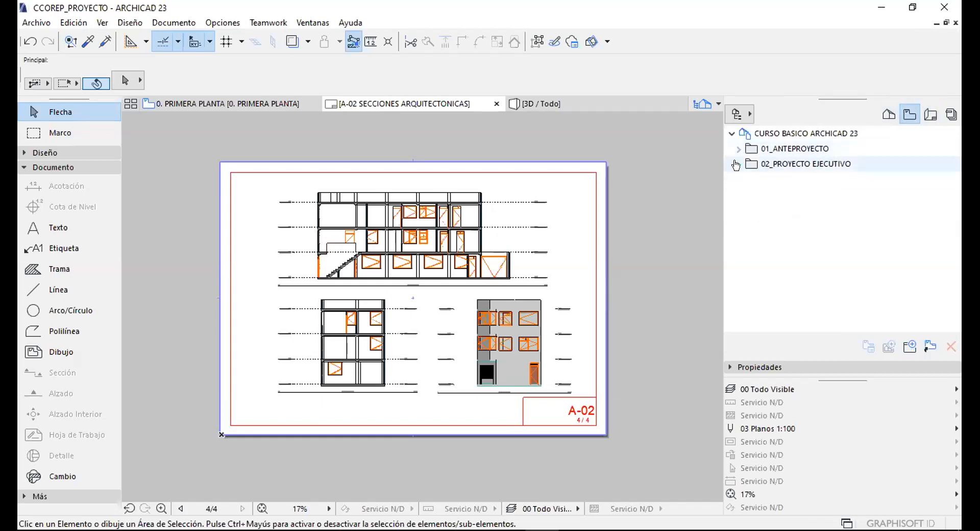
pyautogui.click(797, 148)
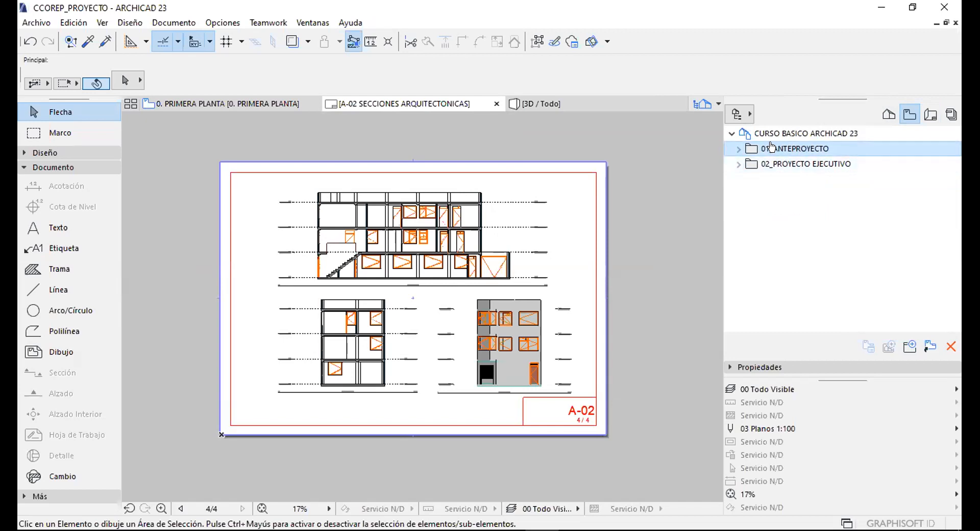
pyautogui.click(776, 164)
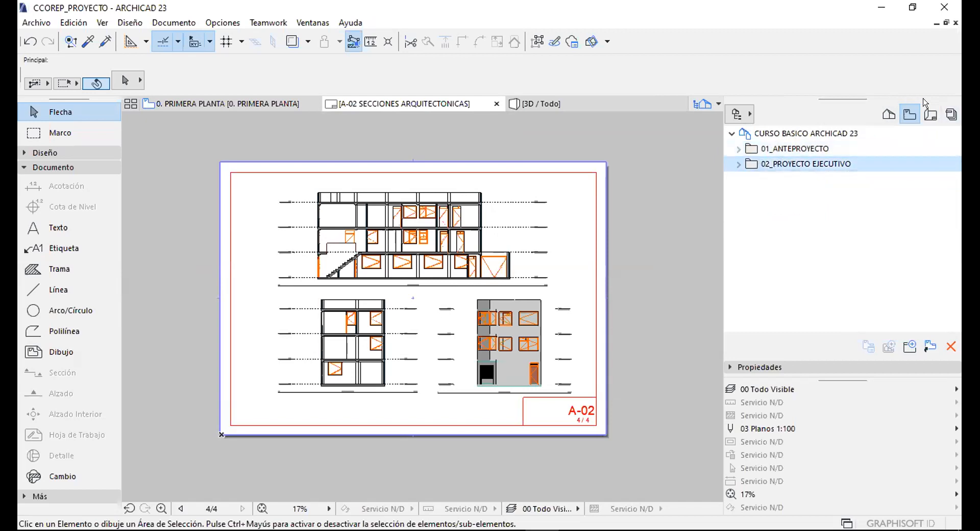
# Return to the Layout Book, expand AP 01_ANTEPROYECTO and select AP-01 PLANTAS.
pyautogui.click(931, 114)
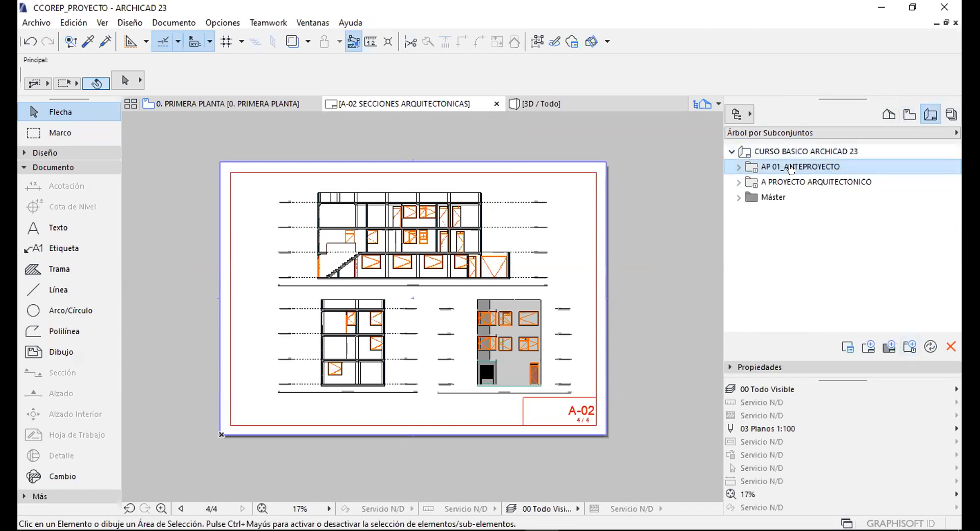
pyautogui.click(909, 114)
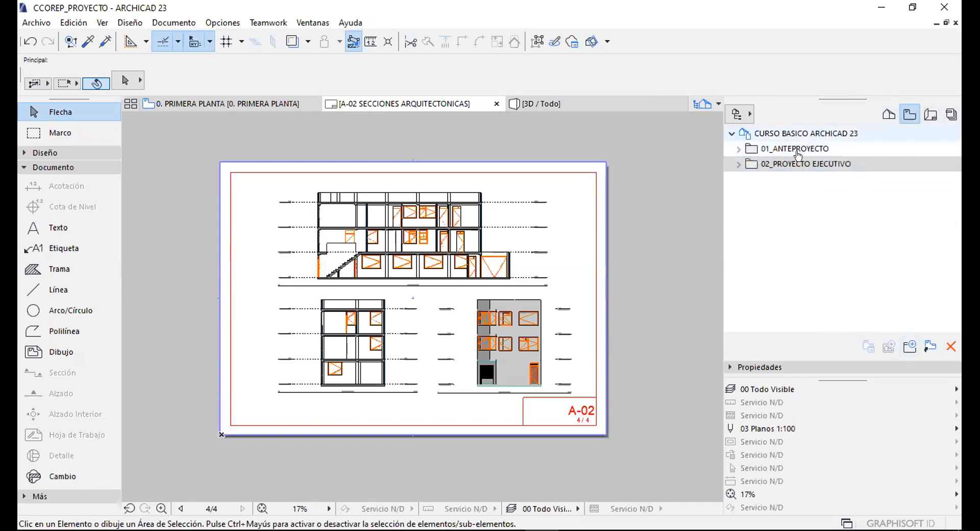
pyautogui.click(932, 115)
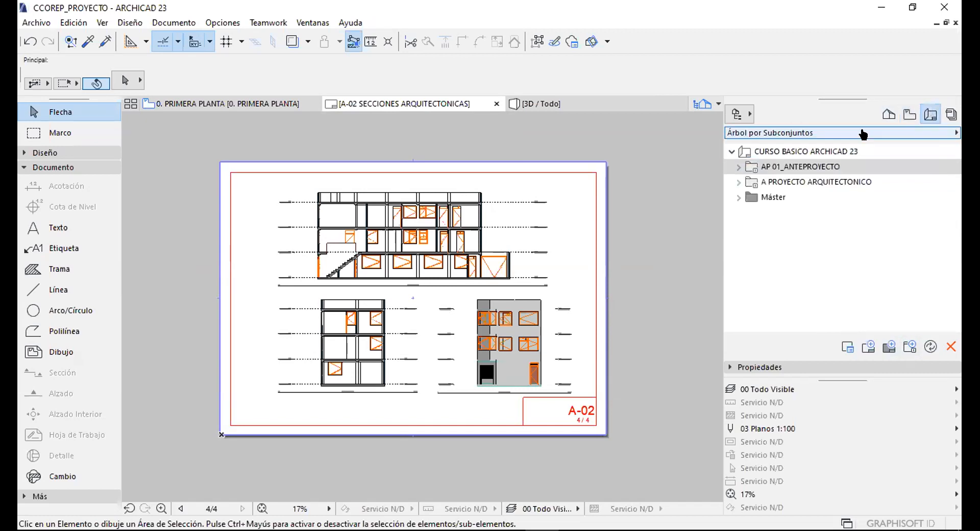
pyautogui.click(739, 167)
pyautogui.click(799, 181)
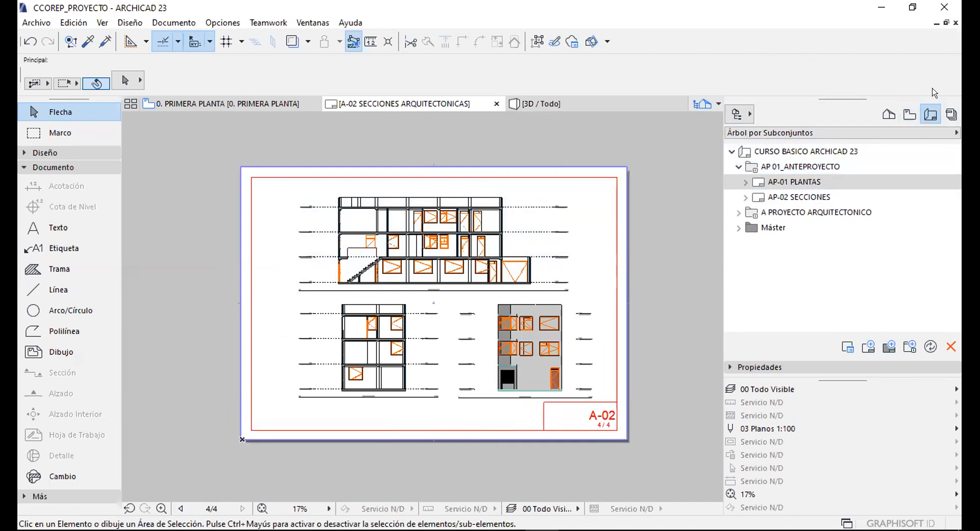
# Delete publisher sets 1–4, Guardar Hyper-Modelo BIMx through Proyecto Arquitectónico PDF, choosing 'Borrar de todos modos'.
pyautogui.click(950, 114)
pyautogui.click(771, 236)
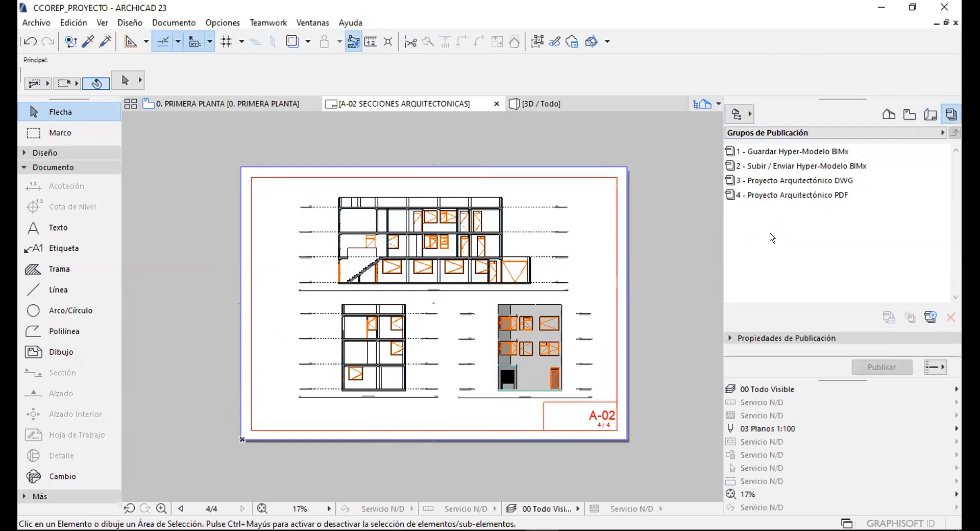
pyautogui.click(769, 153)
pyautogui.click(770, 168)
pyautogui.click(769, 184)
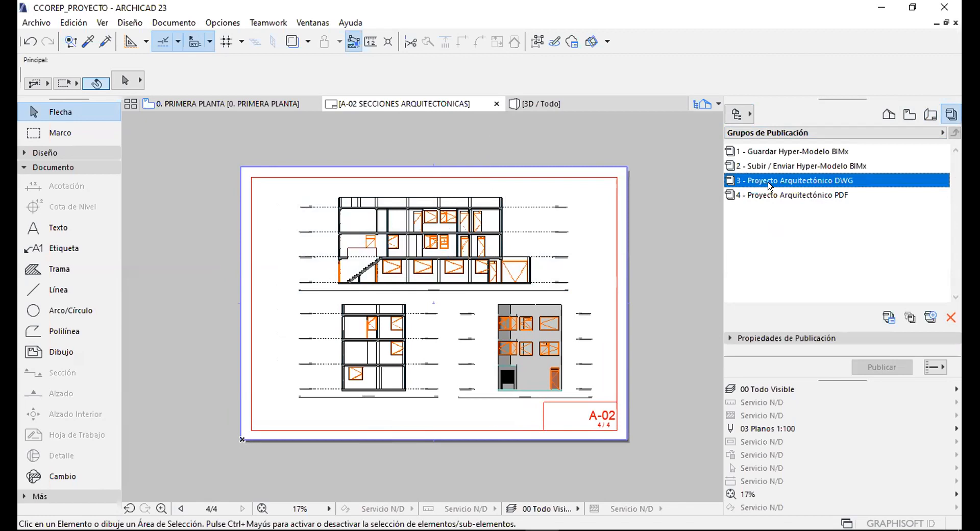
pyautogui.click(777, 196)
pyautogui.keyDown('shift'); pyautogui.click(774, 149); pyautogui.keyUp('shift')
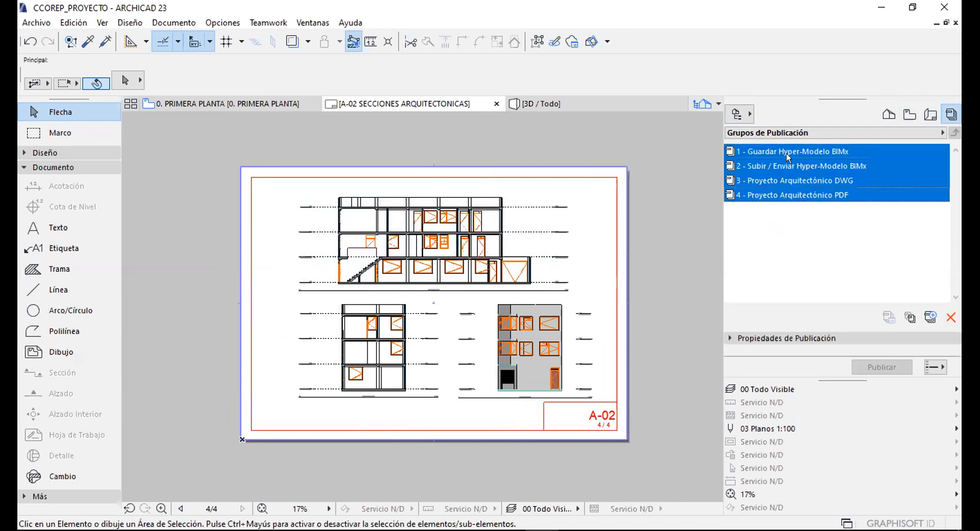
pyautogui.click(950, 317)
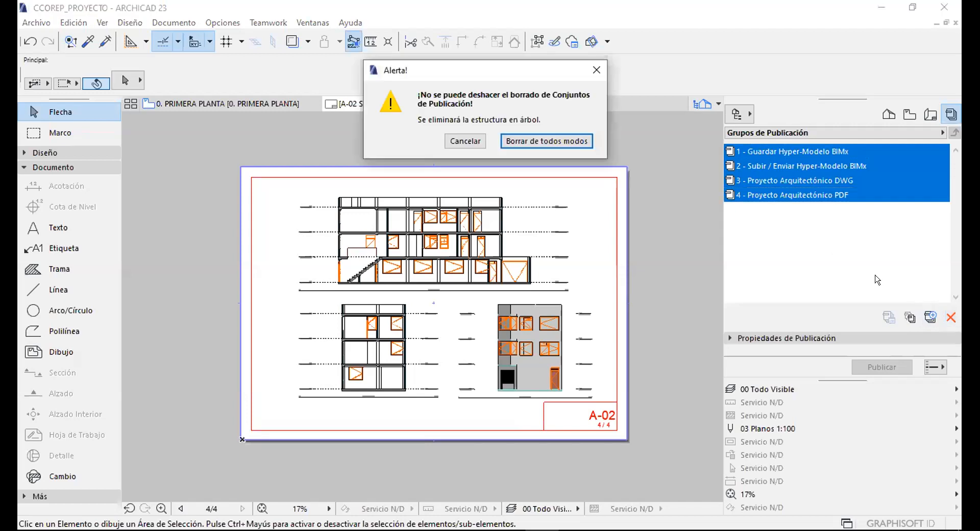
pyautogui.click(547, 141)
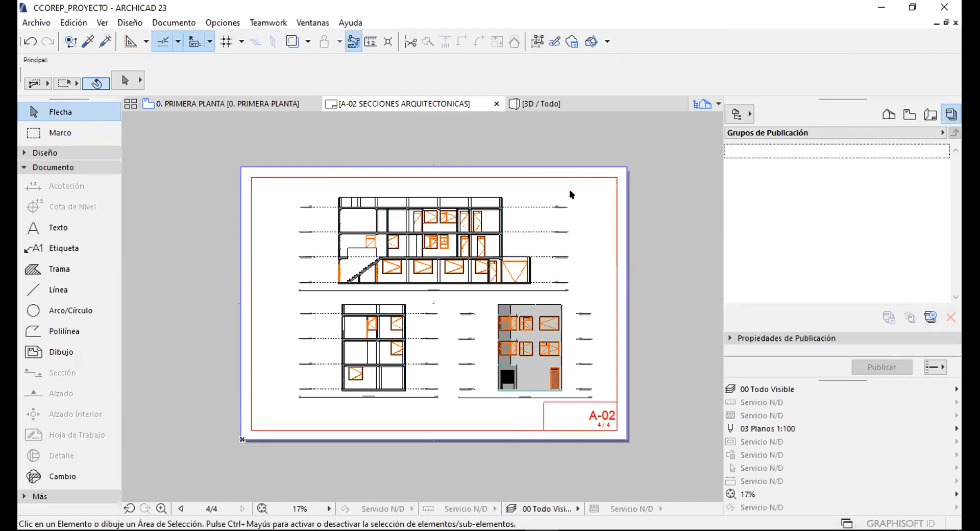
# Open the Nueva Definición de Publicador dialog, prefilled with the name Sin Título 1.
pyautogui.moveTo(572, 194); pyautogui.dragTo(575, 164, button='middle')
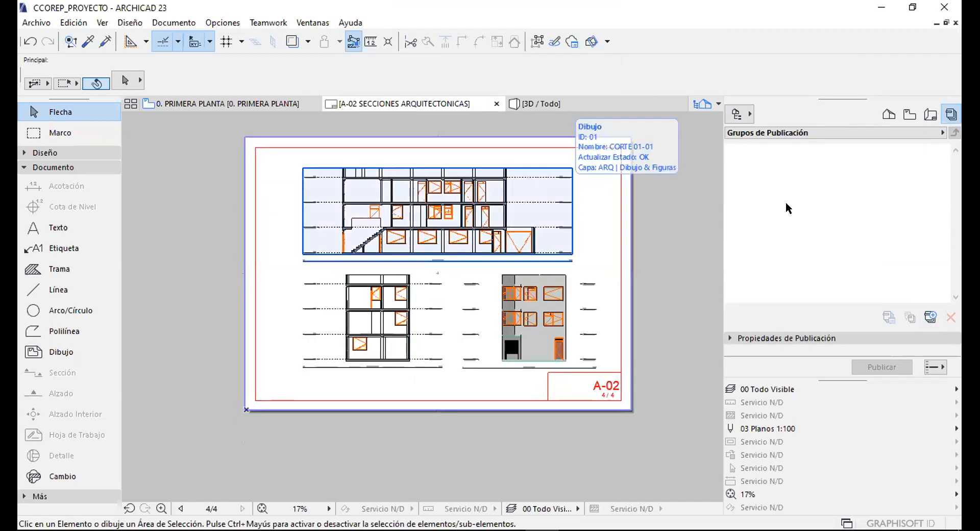
pyautogui.click(758, 181)
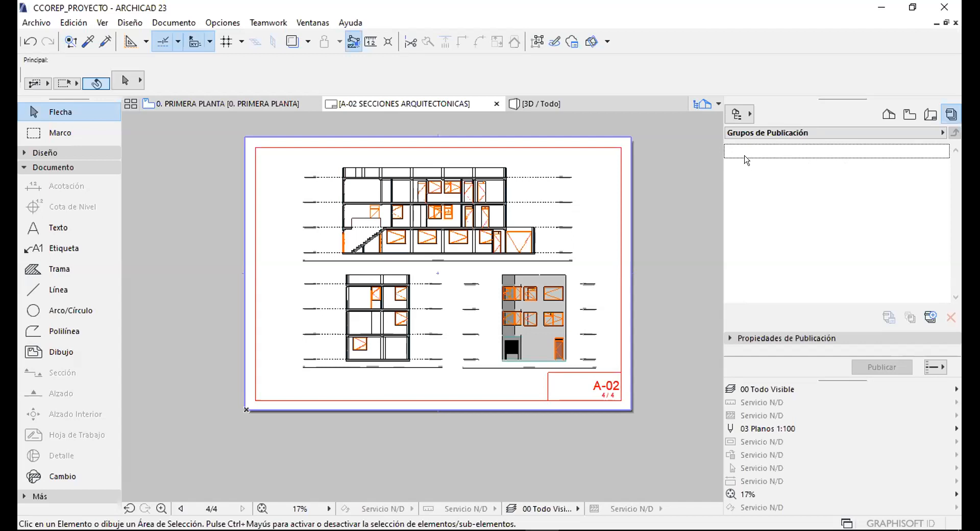
pyautogui.rightClick(923, 134)
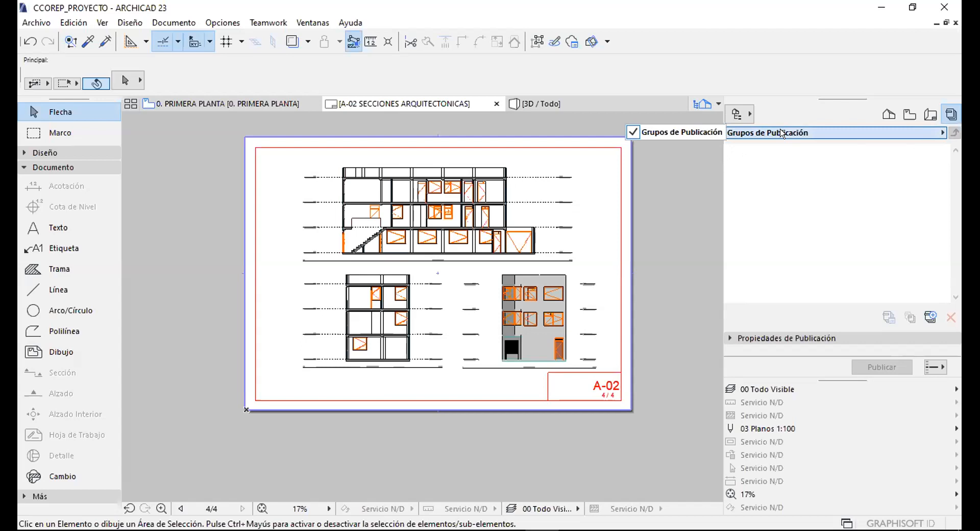
pyautogui.press('Escape')
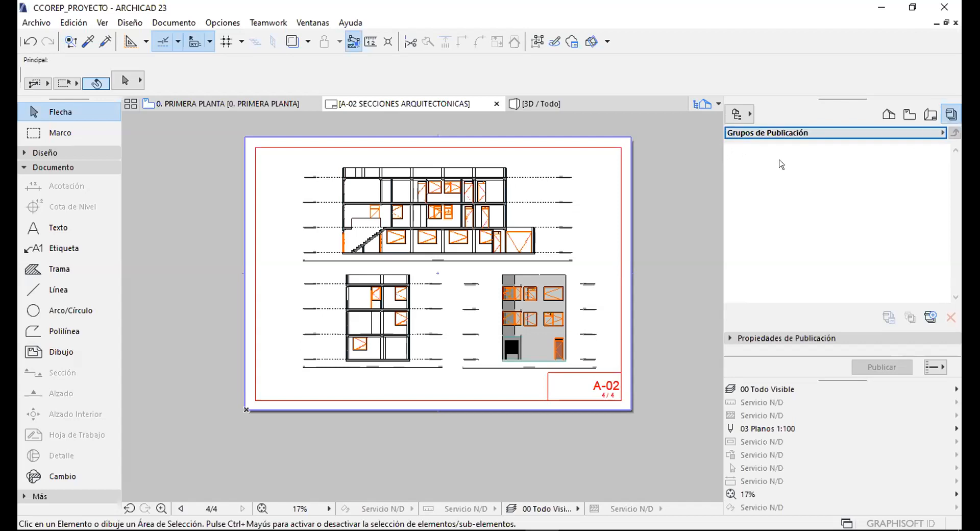
pyautogui.click(748, 151)
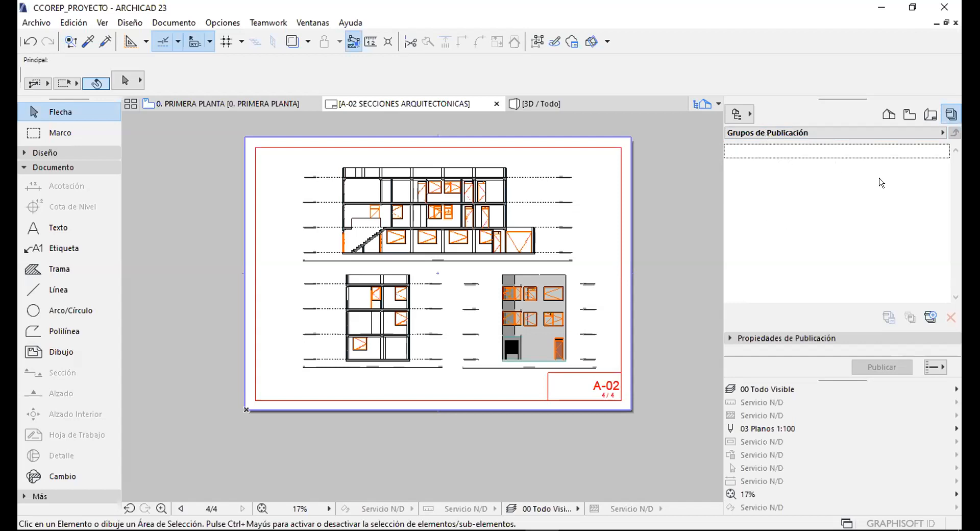
pyautogui.click(925, 319)
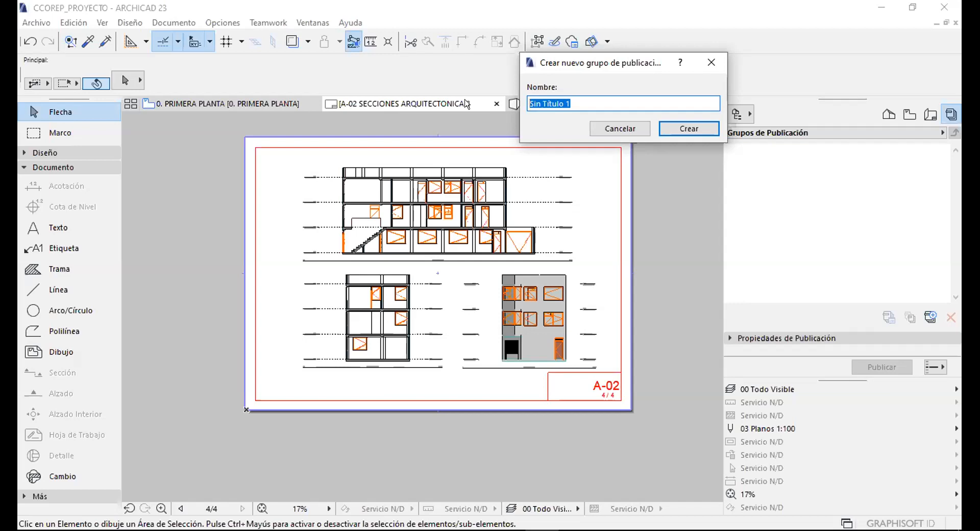
# Create a publisher set named PLANOS PDF.
pyautogui.write('PLANOS PDF')
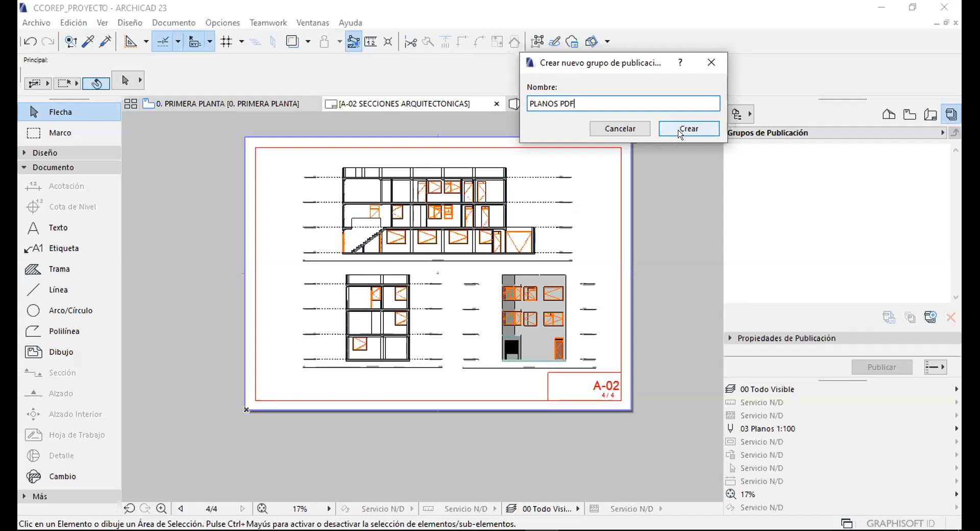
pyautogui.moveTo(575, 102); pyautogui.dragTo(559, 106)
pyautogui.click(672, 125)
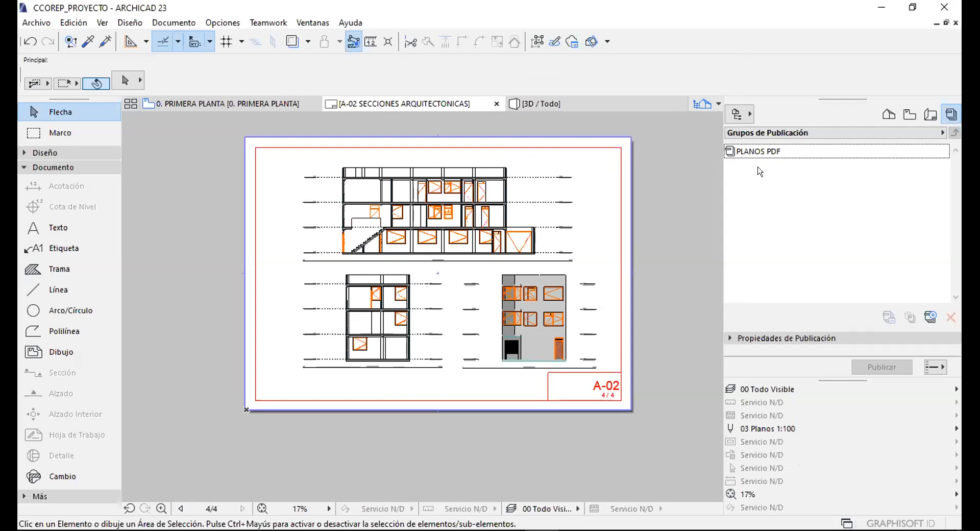
pyautogui.click(744, 151)
pyautogui.click(744, 170)
# Add a PLANOS DWG publisher set, then open PLANOS PDF for editing.
pyautogui.click(928, 316)
pyautogui.write('PLANOS DWG')
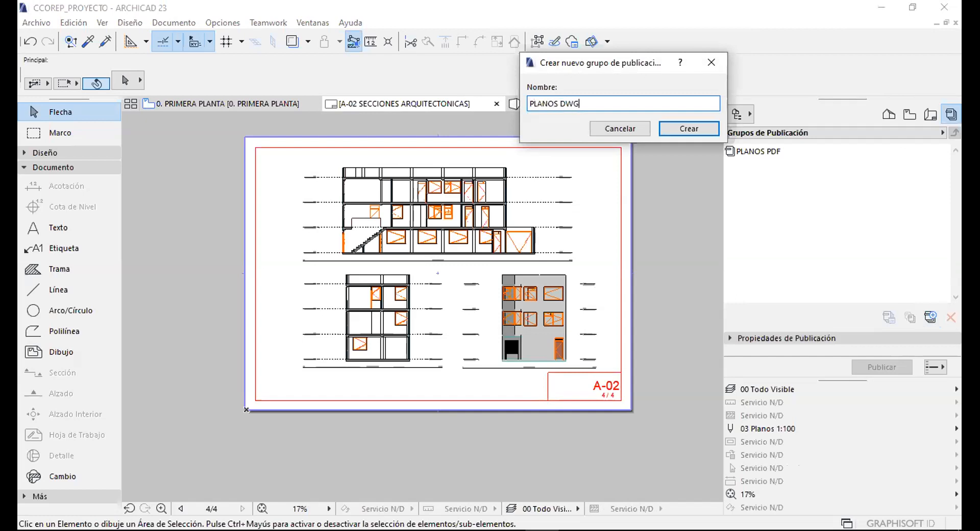
pyautogui.click(686, 128)
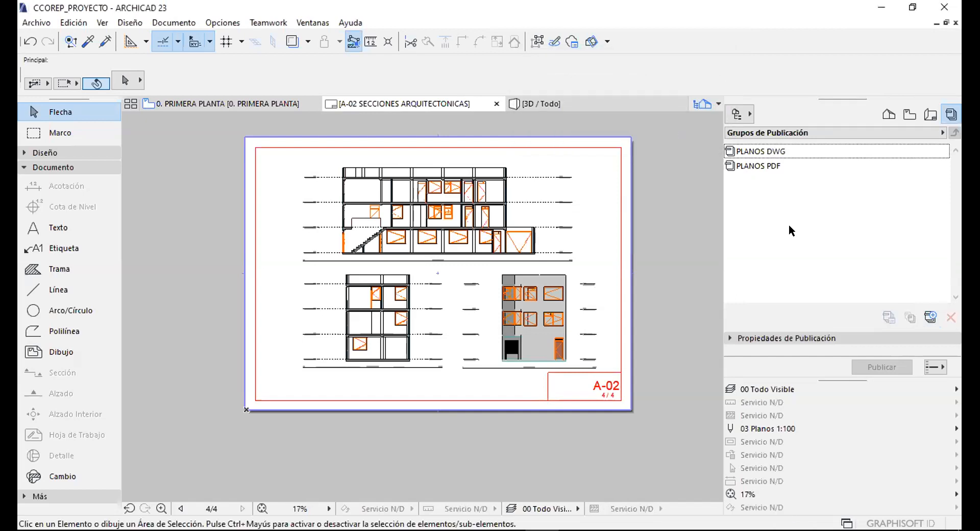
pyautogui.click(748, 167)
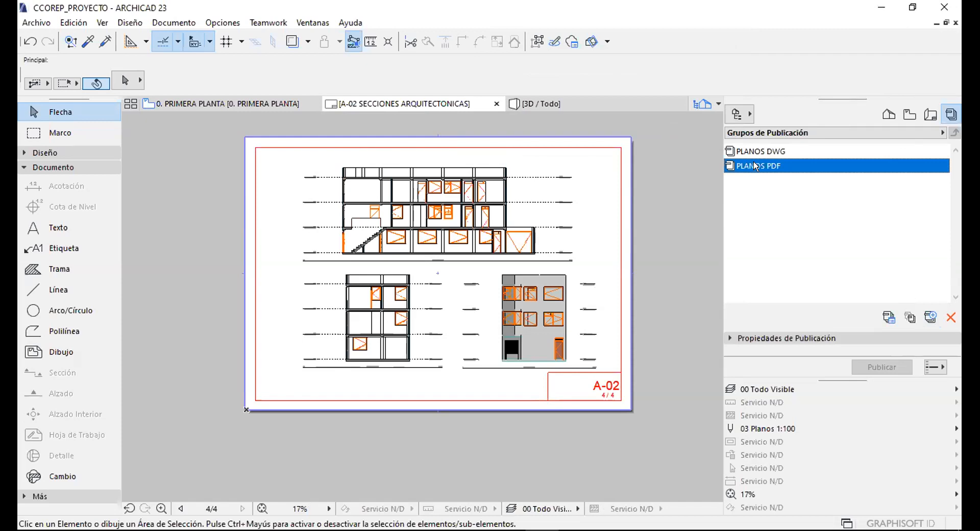
pyautogui.doubleClick(756, 166)
pyautogui.click(765, 174)
pyautogui.doubleClick(768, 165)
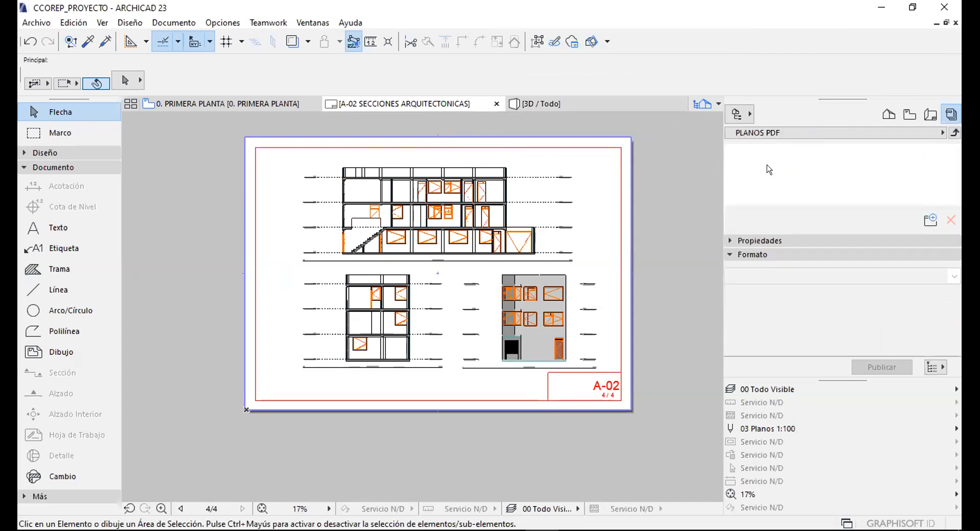
# Collapse Formato and choose Mostrar Organizador from the project navigation dropdown.
pyautogui.click(756, 254)
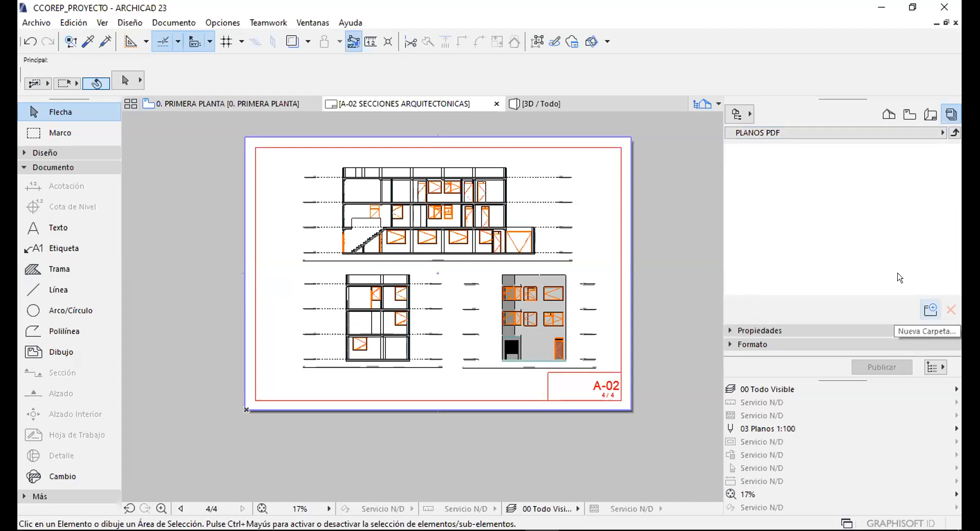
pyautogui.click(737, 114)
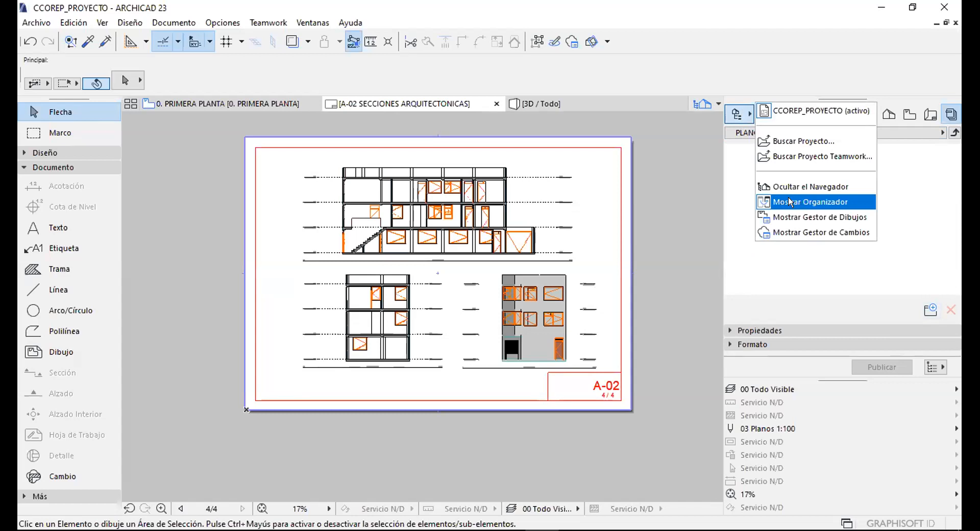
pyautogui.click(740, 170)
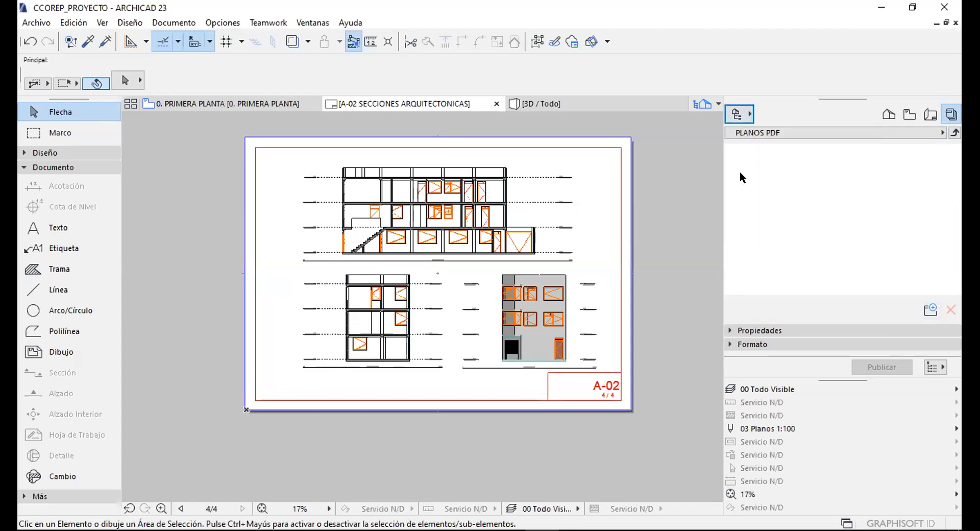
pyautogui.click(736, 113)
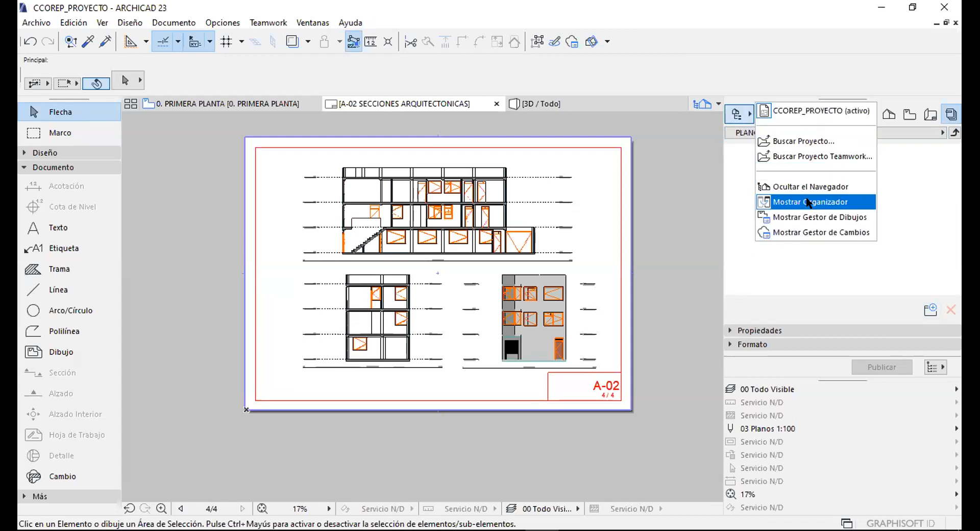
pyautogui.click(404, 175)
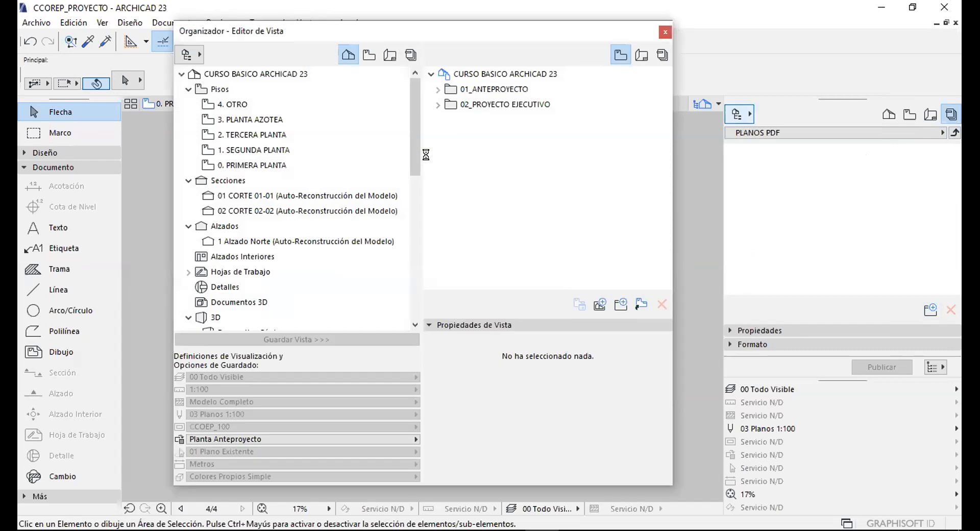
# Position the Organizer and list PLANOS DWG and PLANOS PDF there and in the Publisher palette.
pyautogui.moveTo(426, 33); pyautogui.dragTo(397, 34)
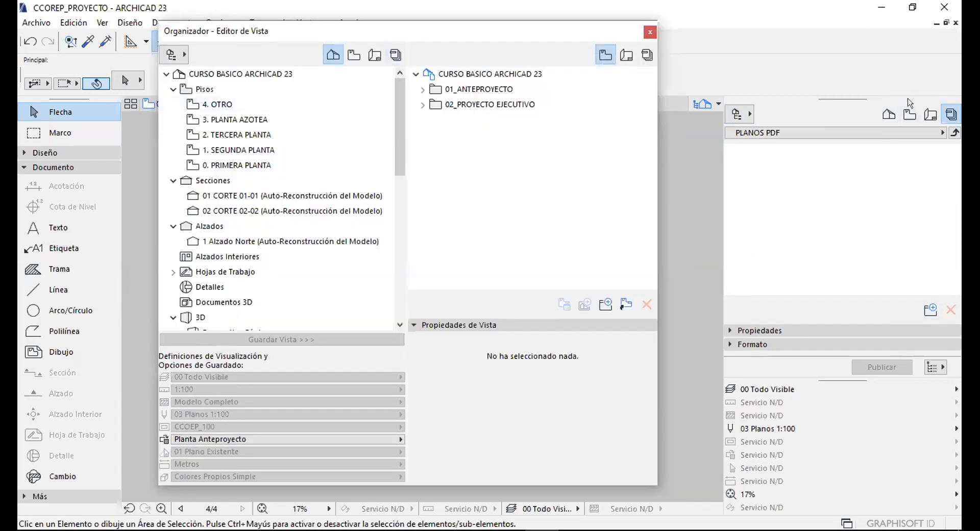
pyautogui.moveTo(359, 26); pyautogui.dragTo(344, 34)
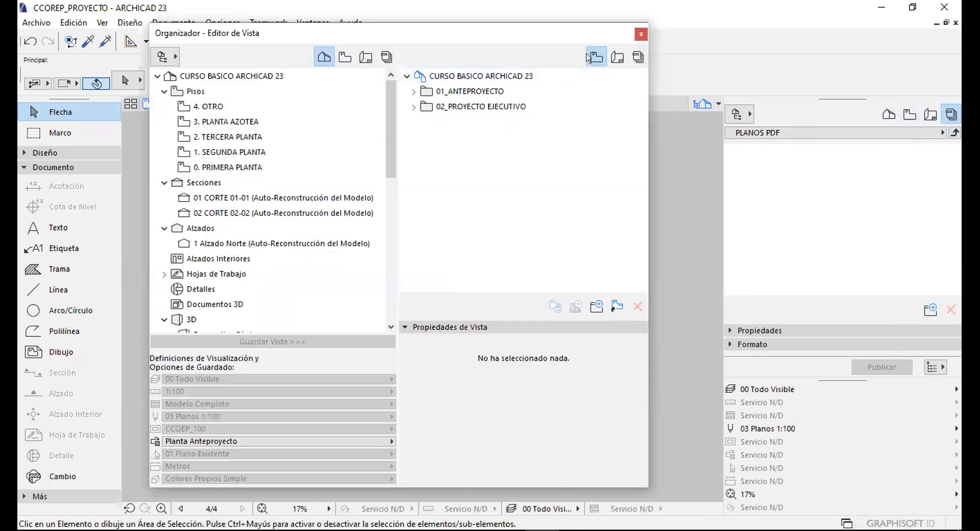
pyautogui.click(638, 57)
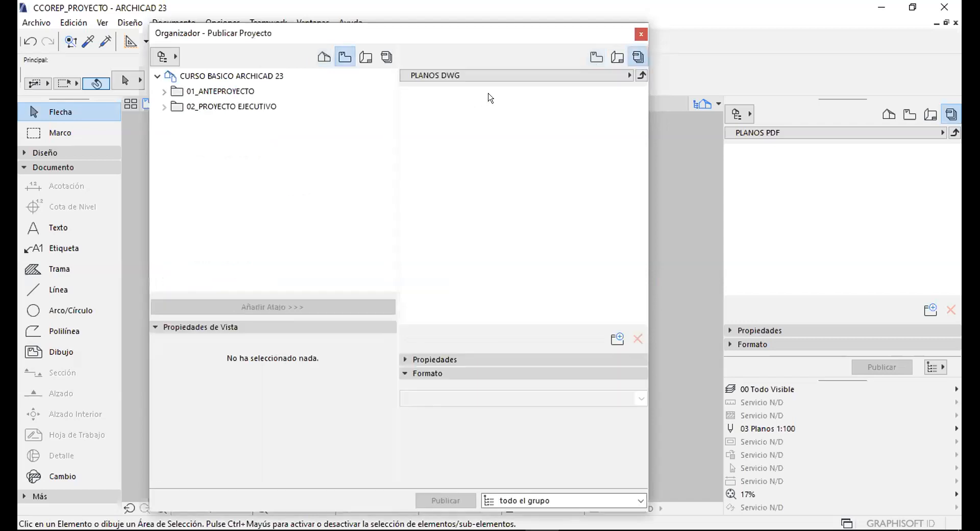
pyautogui.click(642, 75)
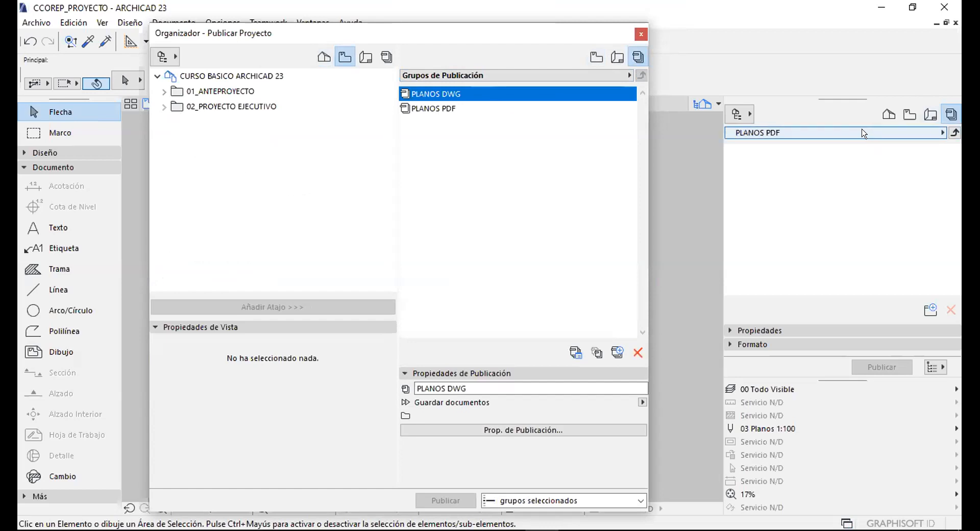
pyautogui.click(955, 133)
pyautogui.click(458, 142)
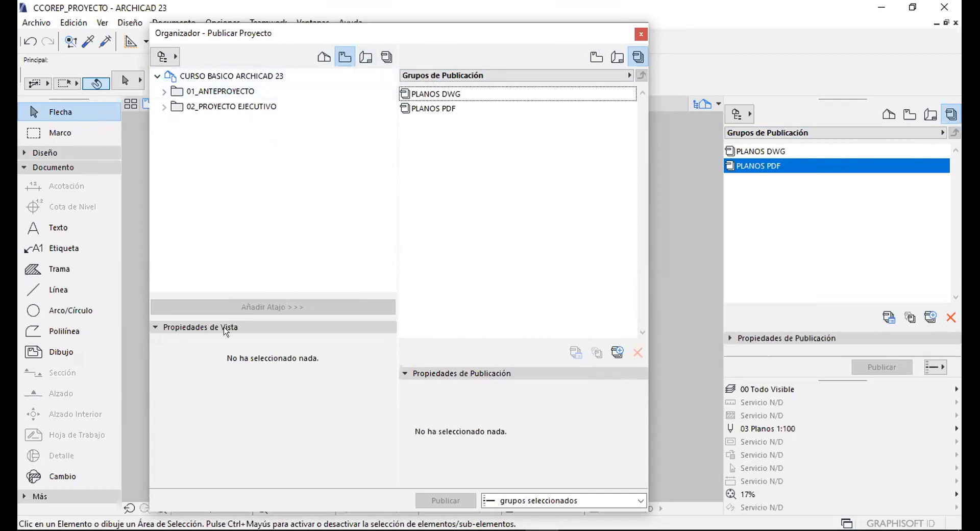
# Show the Libro de Planos tree in the Organizer and open the PLANOS PDF set.
pyautogui.click(364, 57)
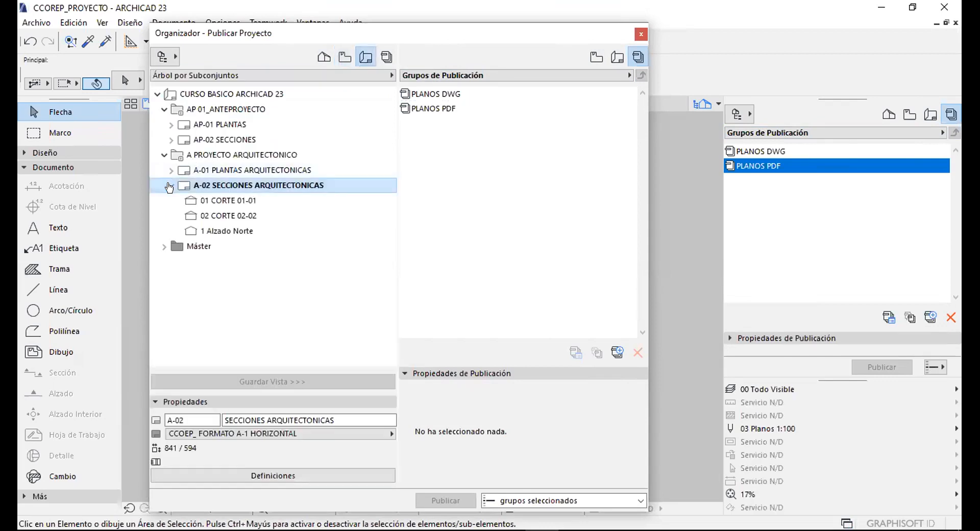
pyautogui.click(219, 124)
pyautogui.click(220, 139)
pyautogui.click(223, 169)
pyautogui.click(224, 185)
pyautogui.click(500, 144)
pyautogui.moveTo(356, 35); pyautogui.dragTo(387, 33)
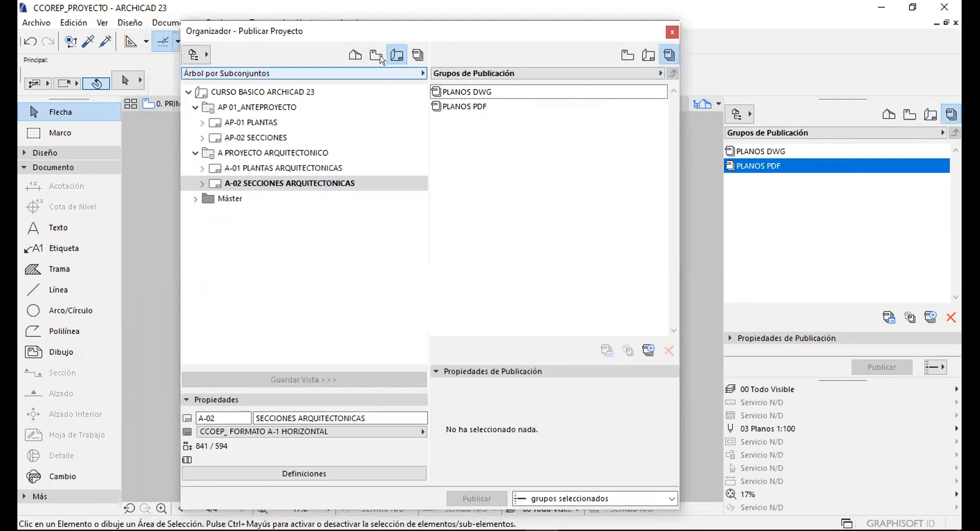
pyautogui.click(396, 54)
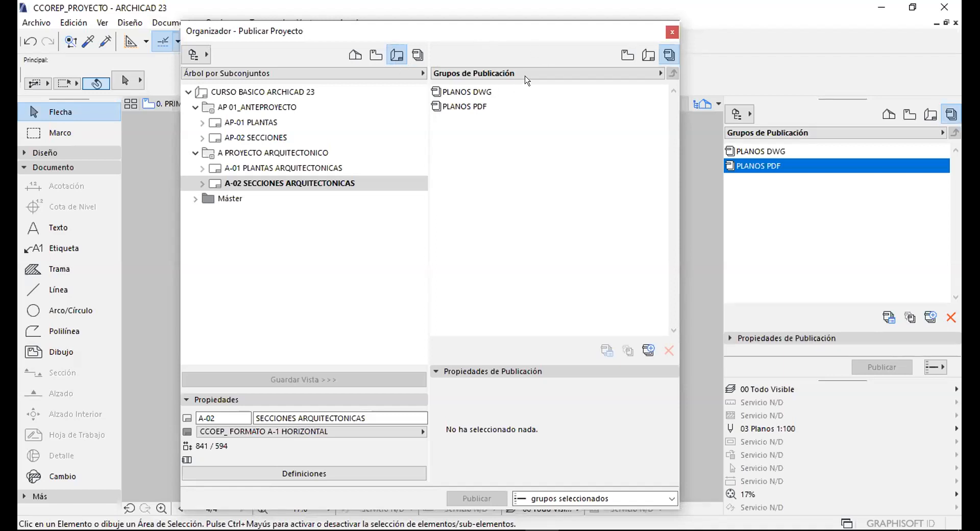
pyautogui.click(477, 137)
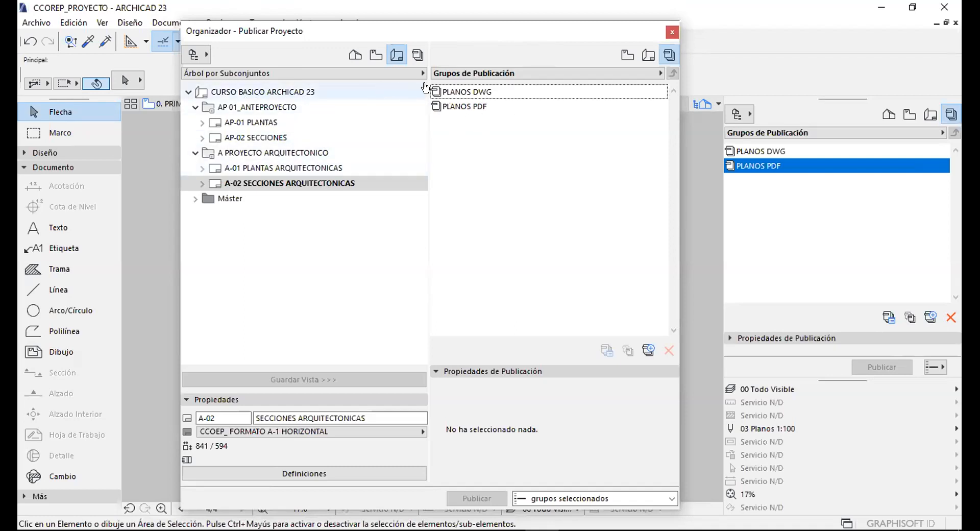
pyautogui.doubleClick(467, 105)
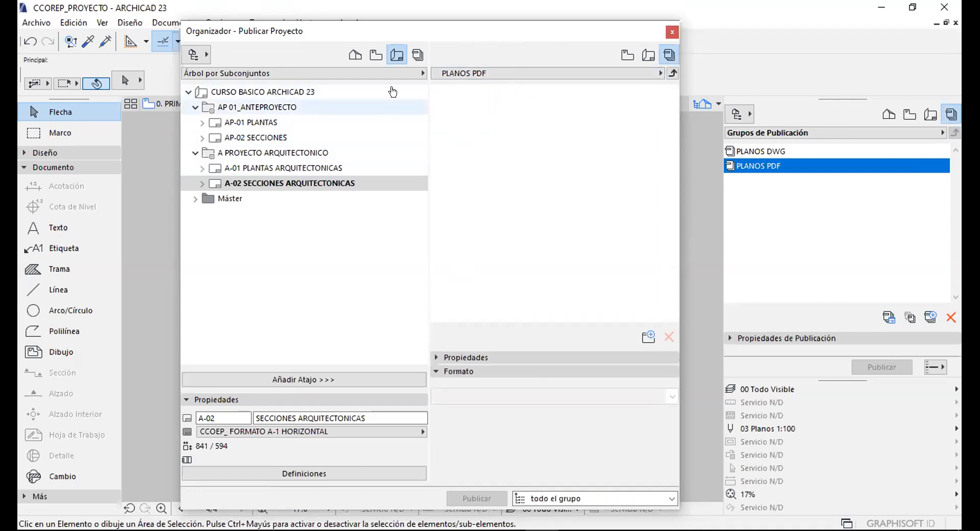
# Add AP 01_ANTEPROYECTO and A PROYECTO ARQUITECTONICO to PLANOS PDF with Añadir Atajo.
pyautogui.click(195, 107)
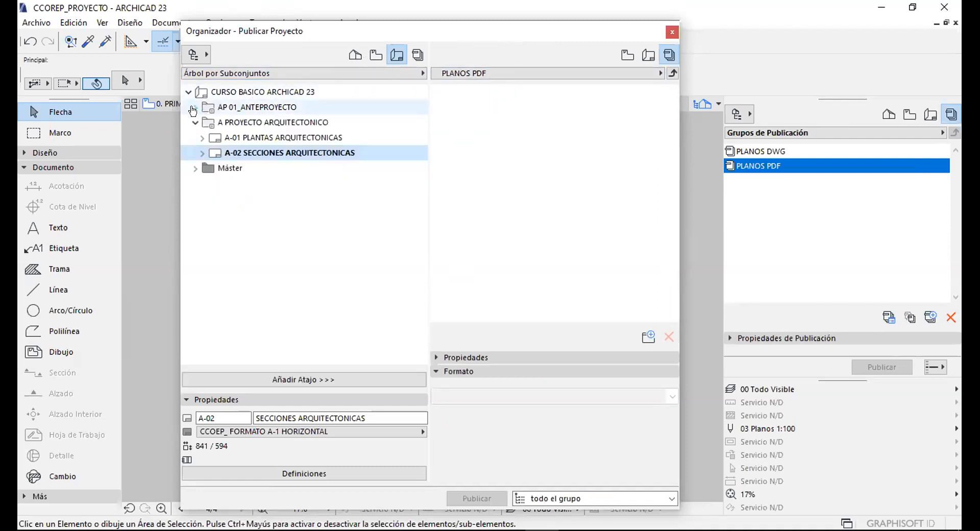
pyautogui.click(193, 122)
pyautogui.click(238, 107)
pyautogui.click(228, 123)
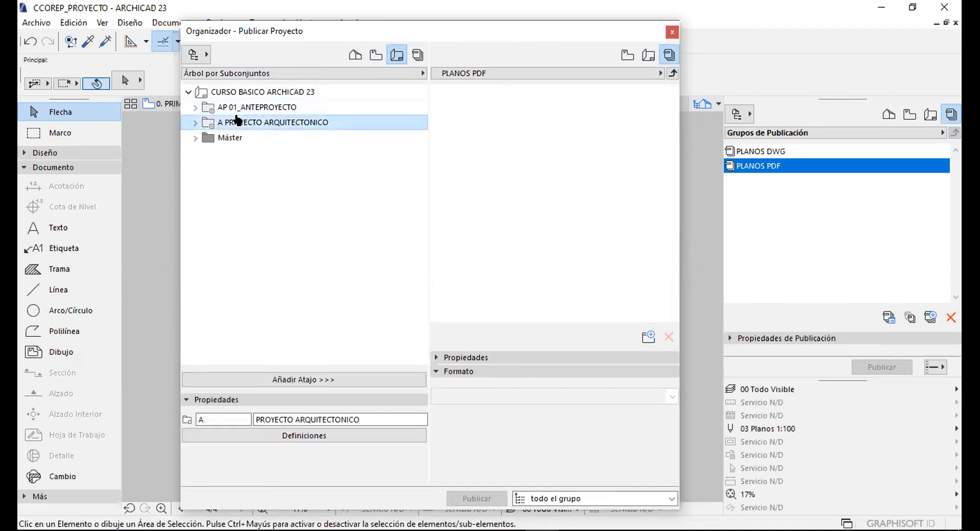
pyautogui.click(222, 107)
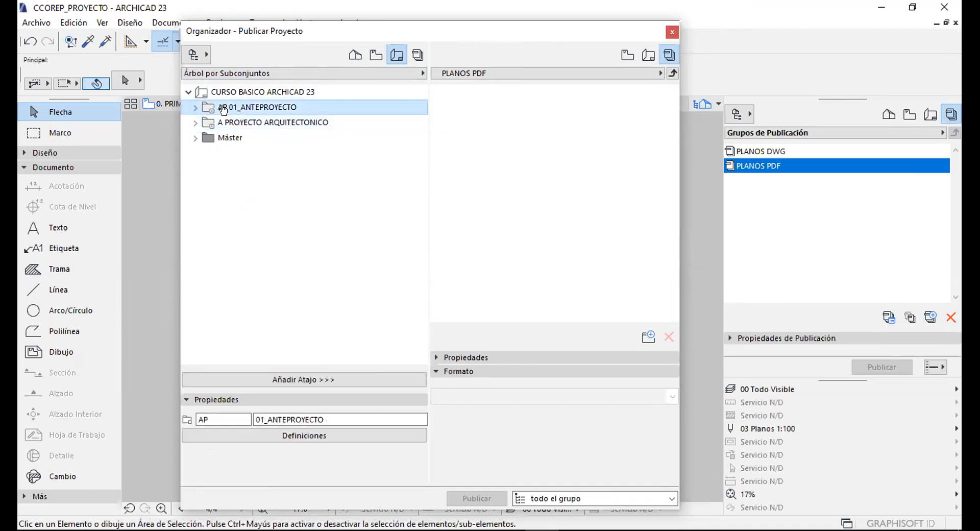
pyautogui.keyDown('shift'); pyautogui.click(259, 123); pyautogui.keyUp('shift')
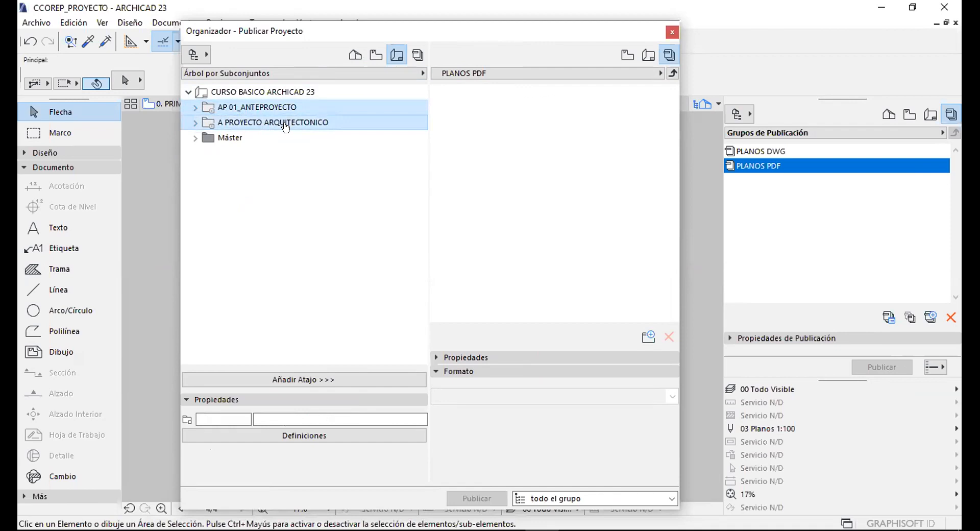
pyautogui.click(296, 379)
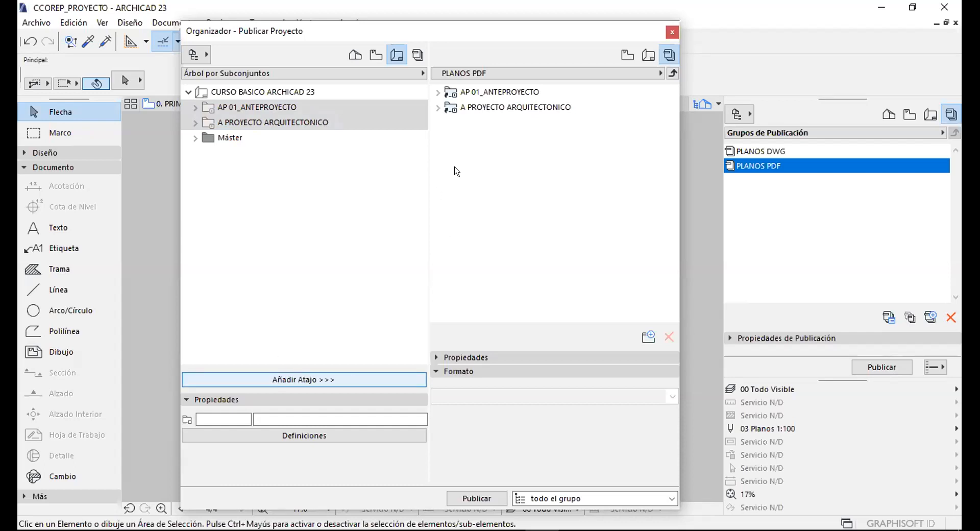
# Also add the AP-01 PLANTAS subset to the PLANOS PDF set.
pyautogui.click(499, 92)
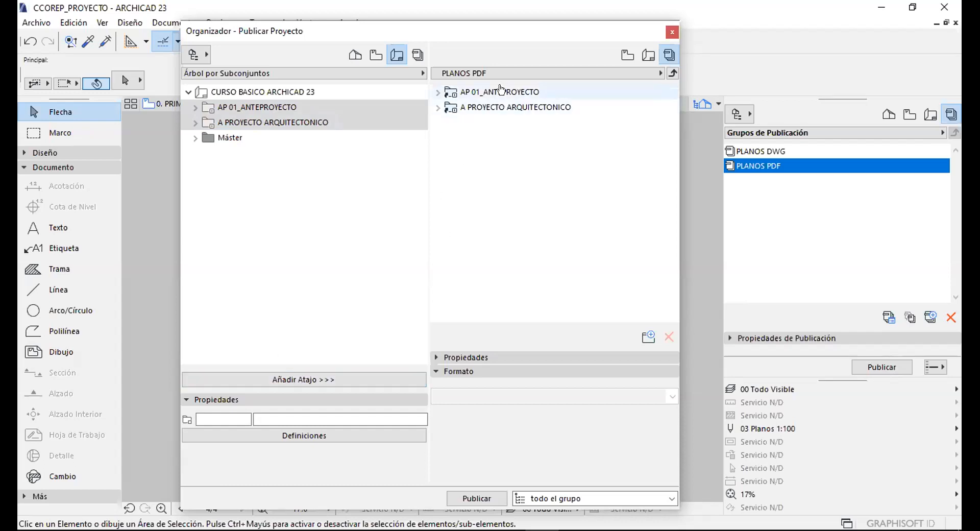
pyautogui.click(239, 96)
pyautogui.click(208, 108)
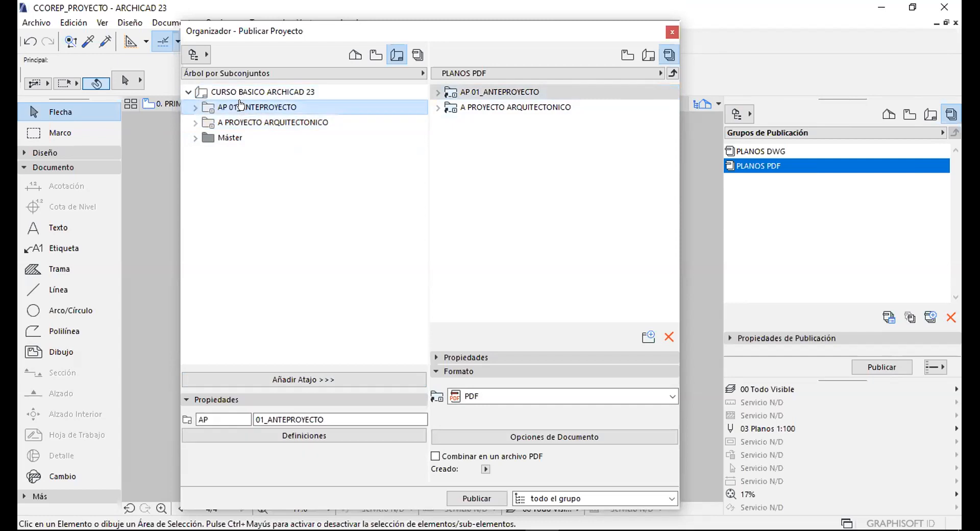
pyautogui.click(196, 107)
pyautogui.click(465, 93)
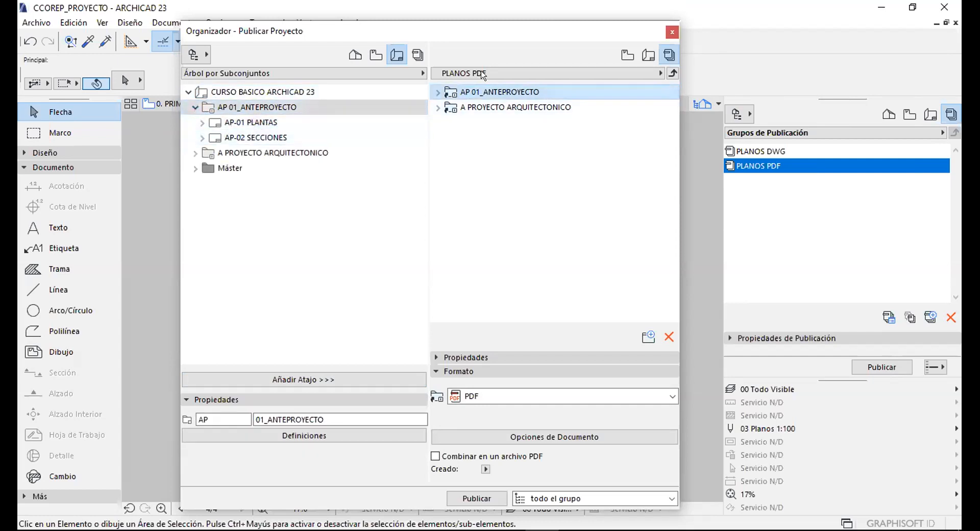
pyautogui.press('Return')
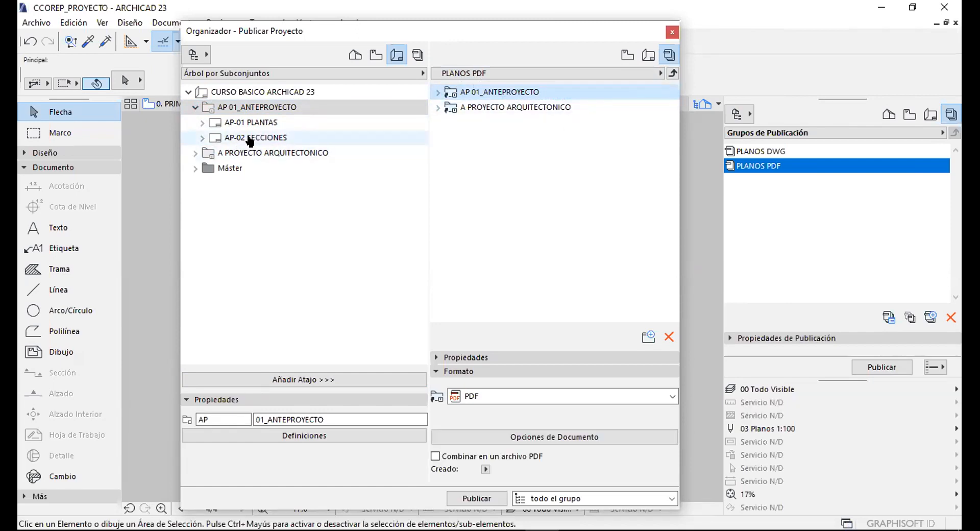
pyautogui.click(255, 122)
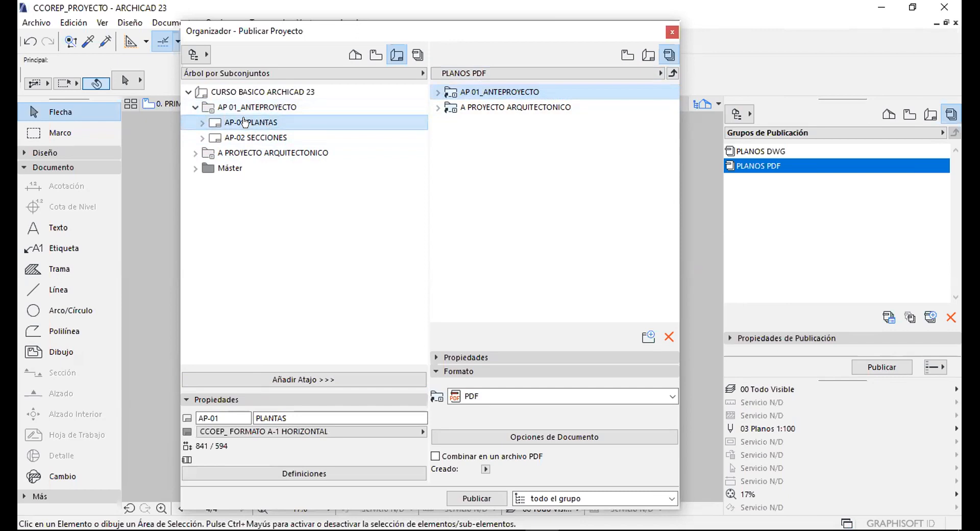
pyautogui.click(281, 121)
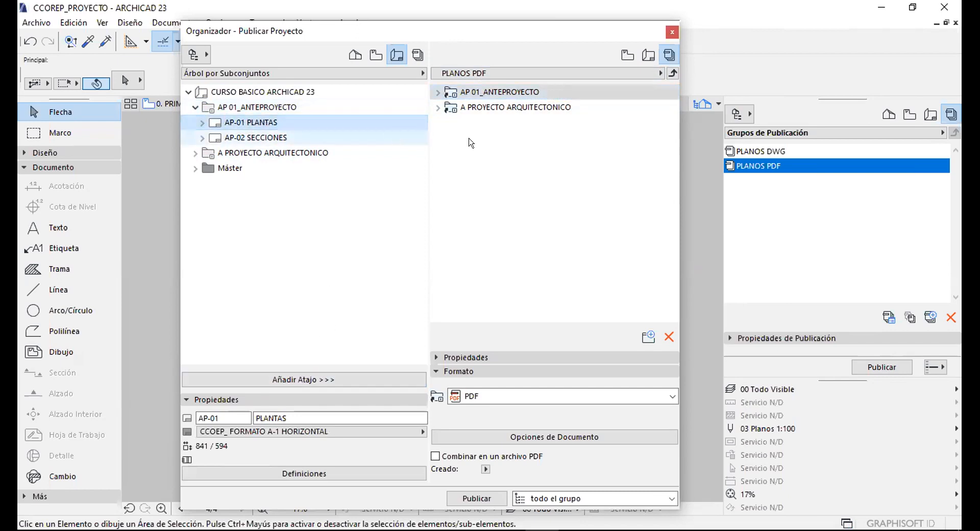
pyautogui.click(289, 380)
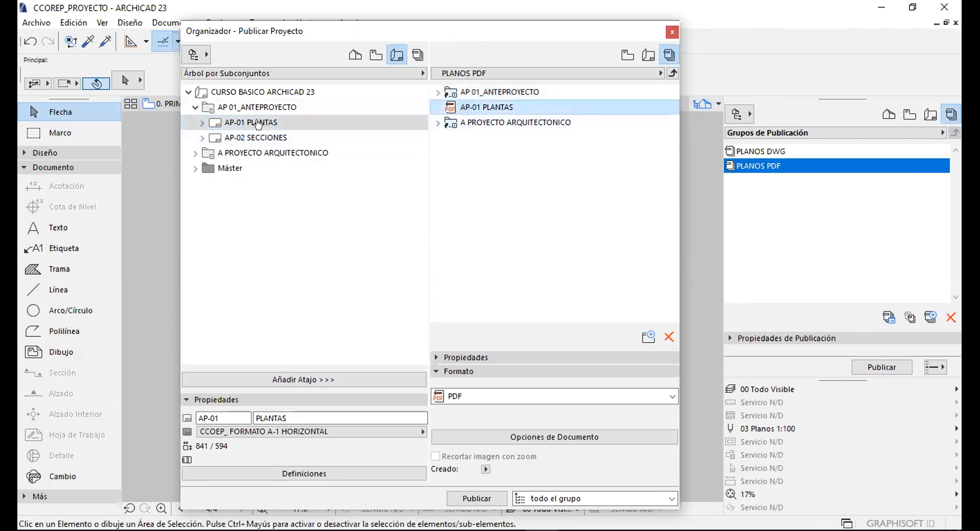
# Delete the duplicate AP-01 PLANTAS item from the PLANOS PDF set.
pyautogui.click(437, 91)
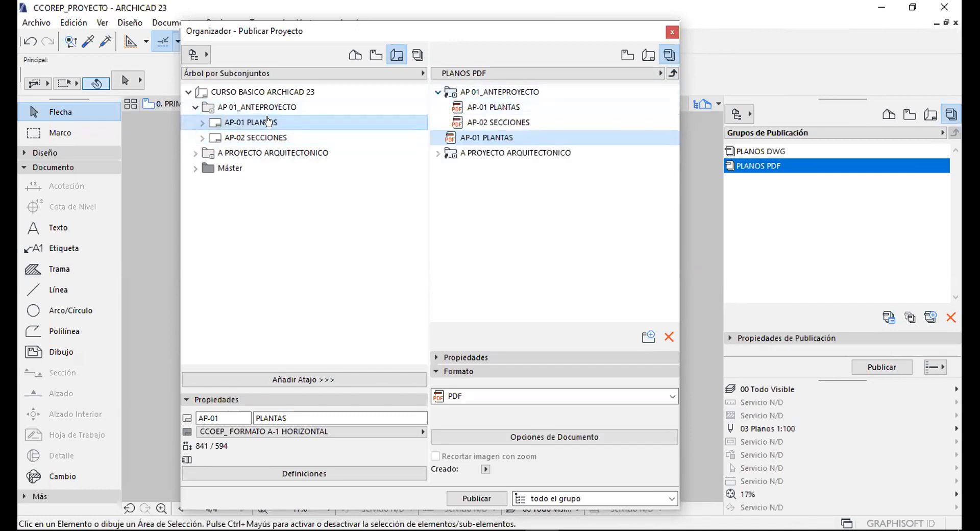
pyautogui.doubleClick(455, 93)
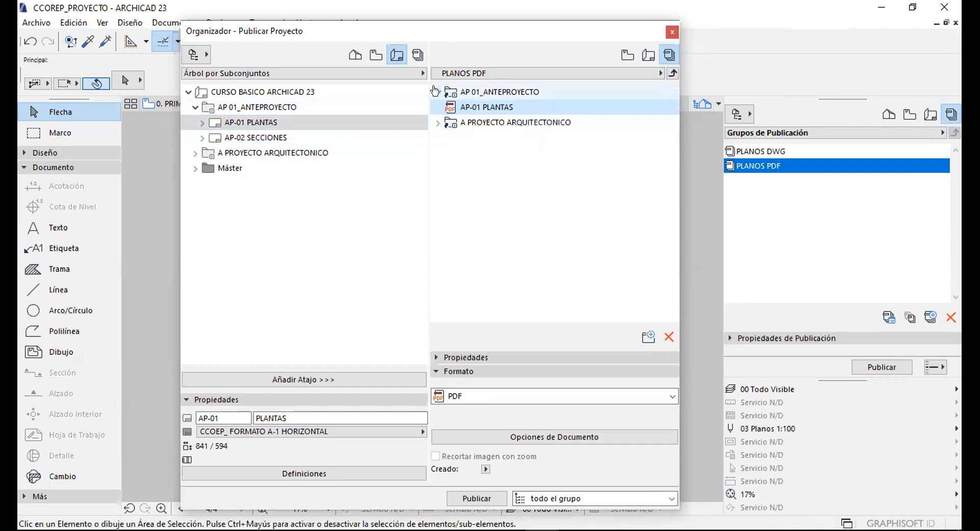
pyautogui.click(669, 337)
pyautogui.click(577, 236)
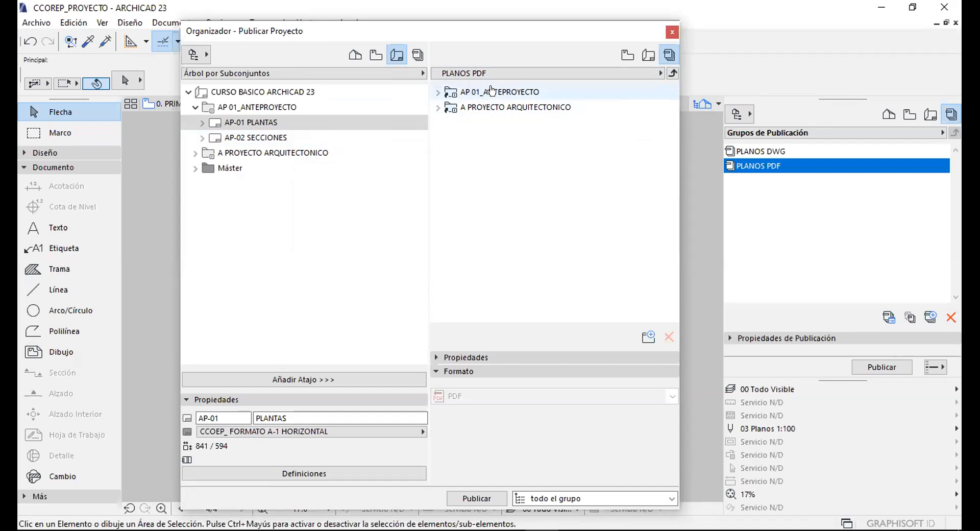
# Inspect the AP-01 PLANTAS and AP-02 SECCIONES items and the folder's format settings.
pyautogui.doubleClick(473, 91)
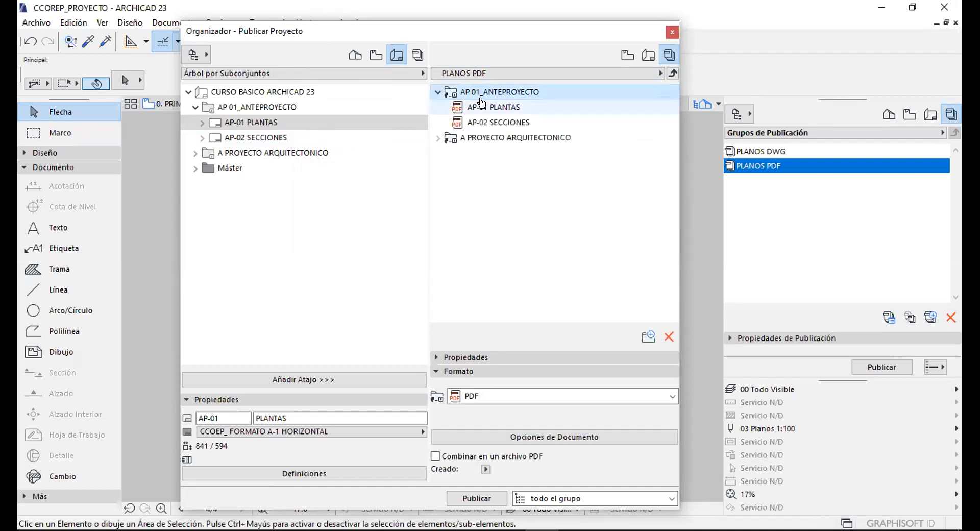
pyautogui.moveTo(481, 102); pyautogui.dragTo(493, 109)
pyautogui.click(493, 109)
pyautogui.keyDown('shift'); pyautogui.click(498, 122); pyautogui.keyUp('shift')
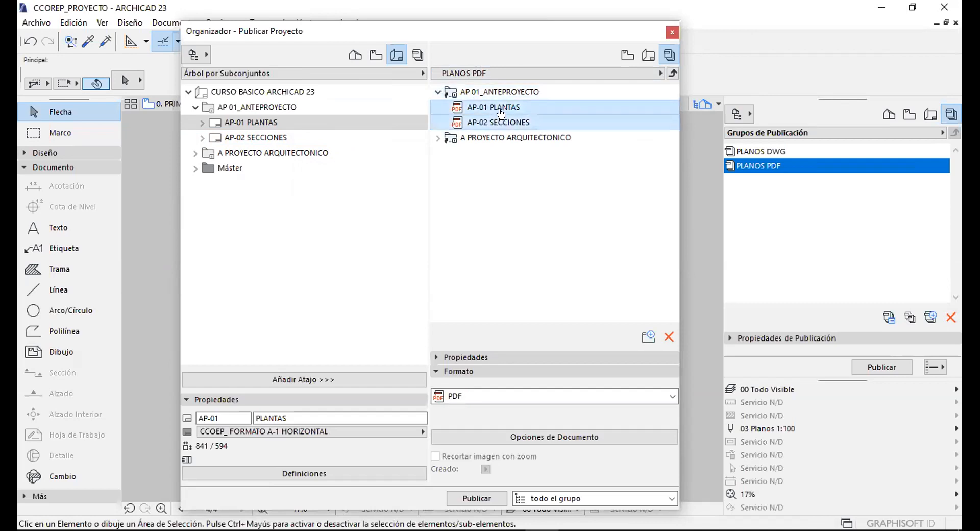
pyautogui.click(479, 369)
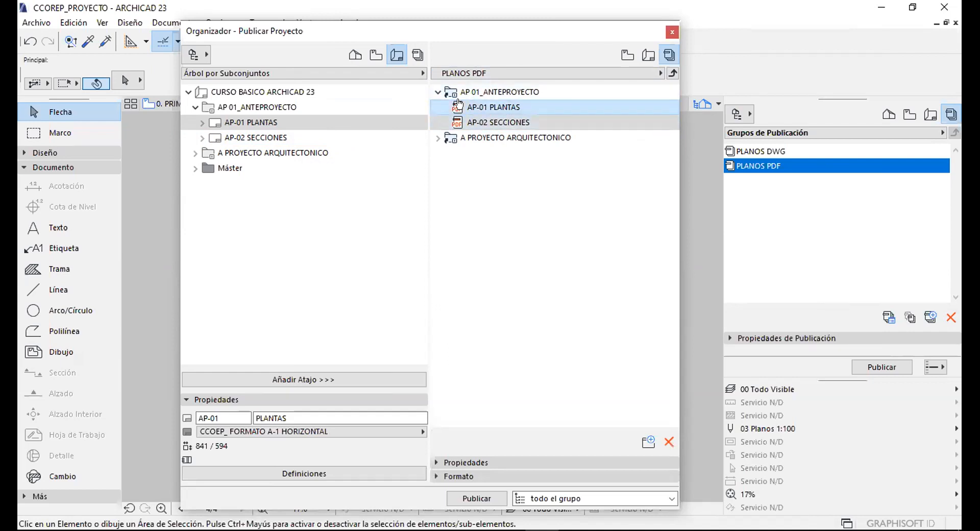
pyautogui.click(492, 92)
pyautogui.click(478, 462)
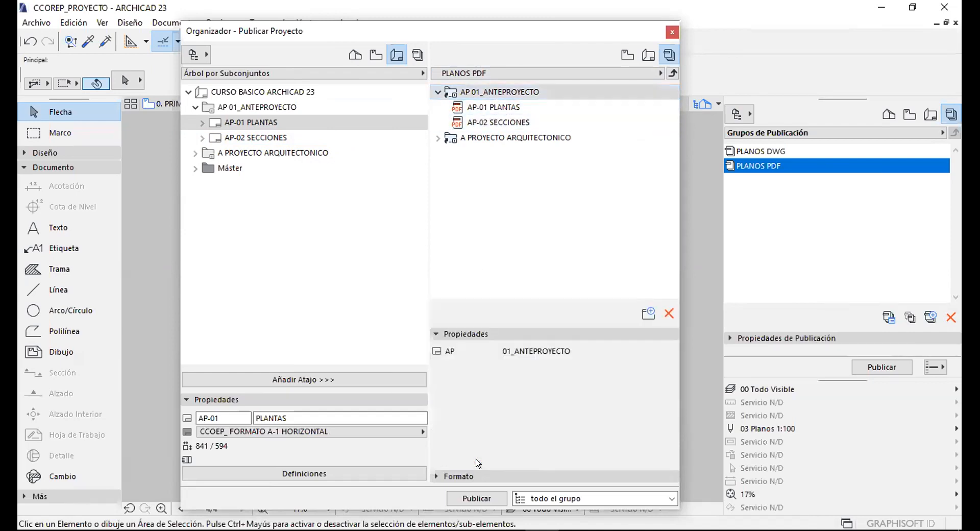
pyautogui.click(479, 474)
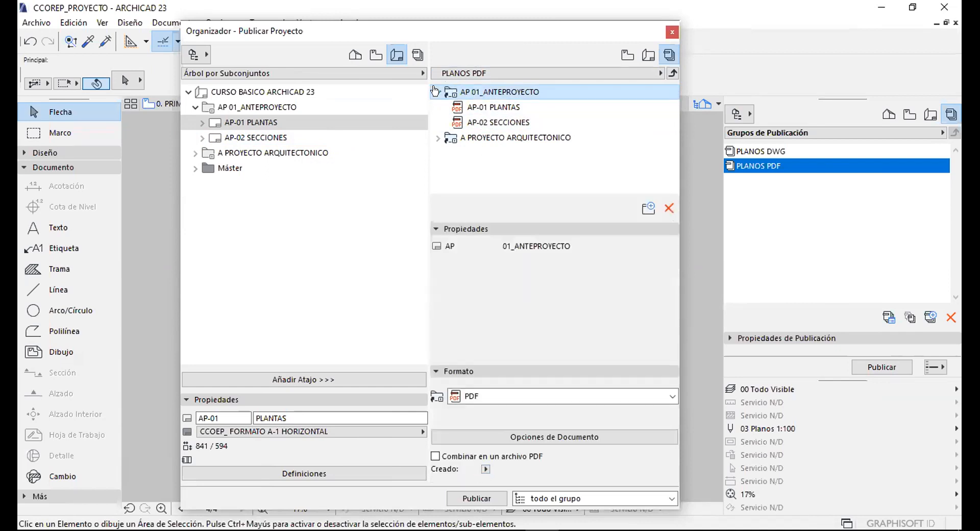
# Select both folders in PLANOS PDF and bring up their format settings.
pyautogui.click(438, 92)
pyautogui.click(476, 105)
pyautogui.click(477, 94)
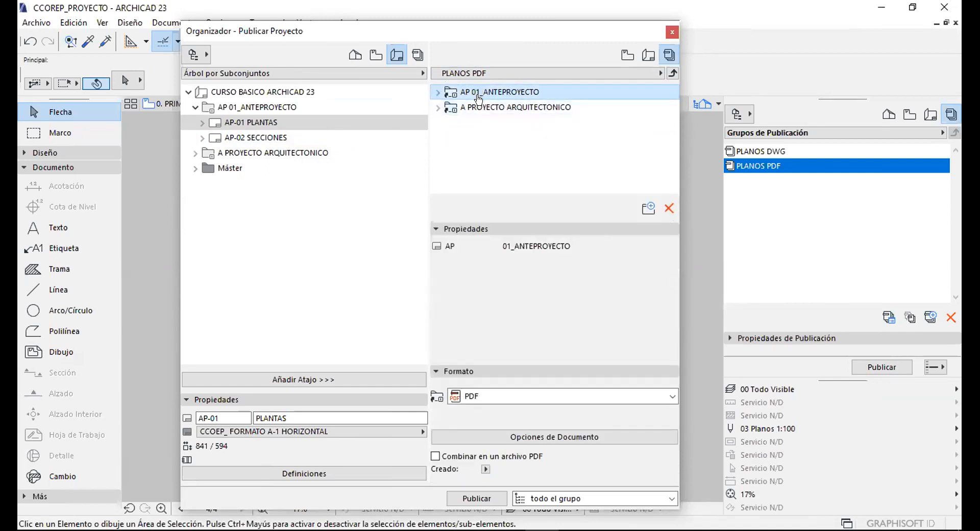
pyautogui.click(478, 97)
pyautogui.click(479, 103)
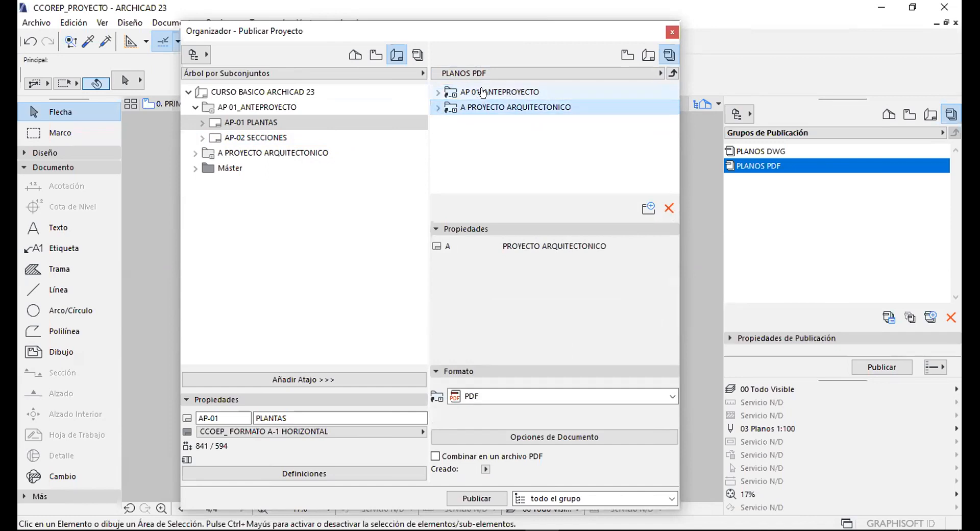
pyautogui.keyDown('ctrl'); pyautogui.click(483, 92); pyautogui.keyUp('ctrl')
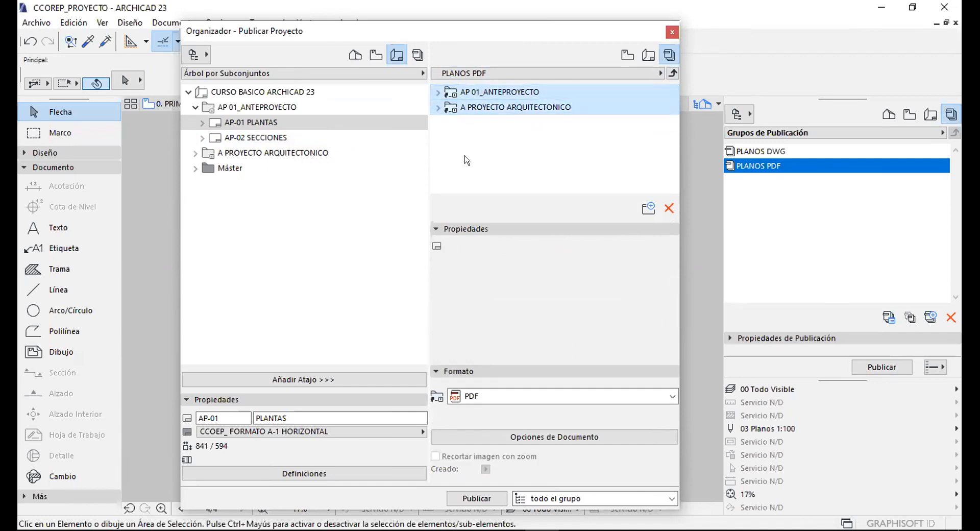
pyautogui.click(458, 226)
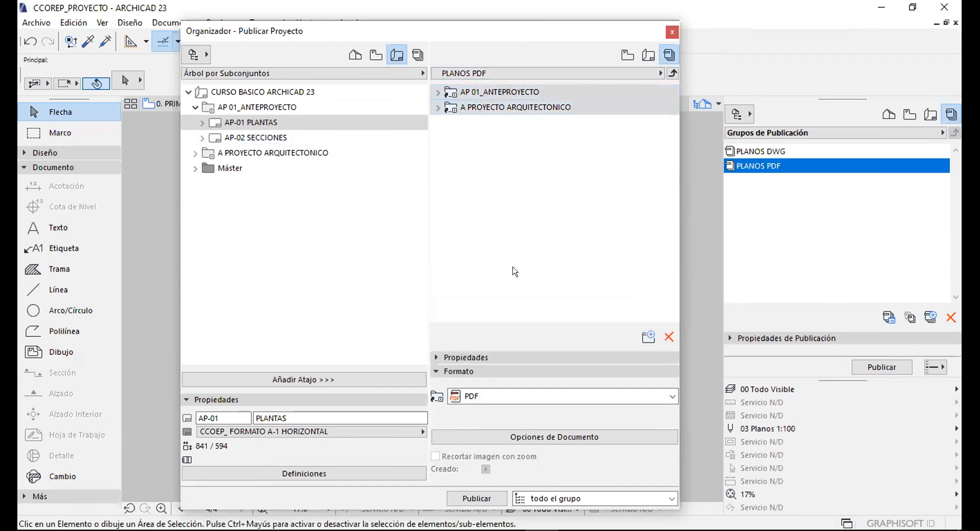
pyautogui.click(458, 370)
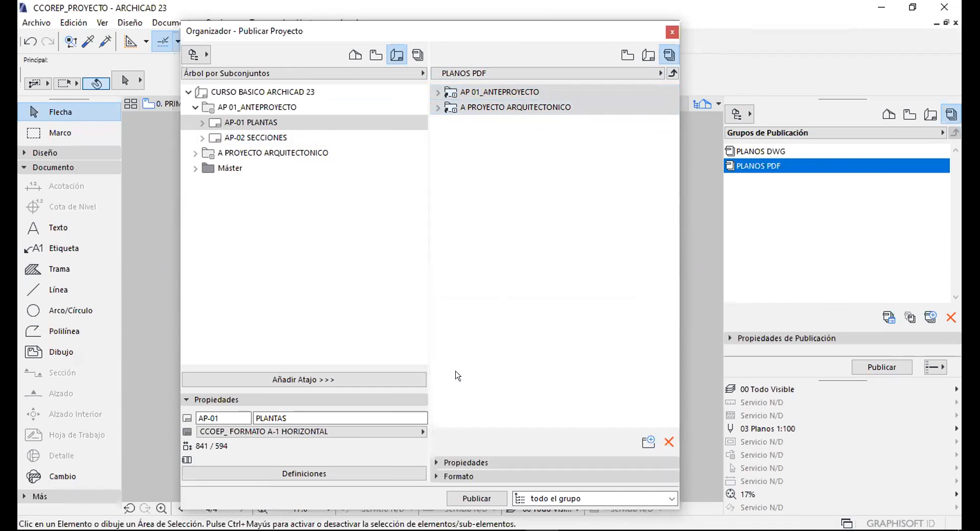
pyautogui.click(444, 476)
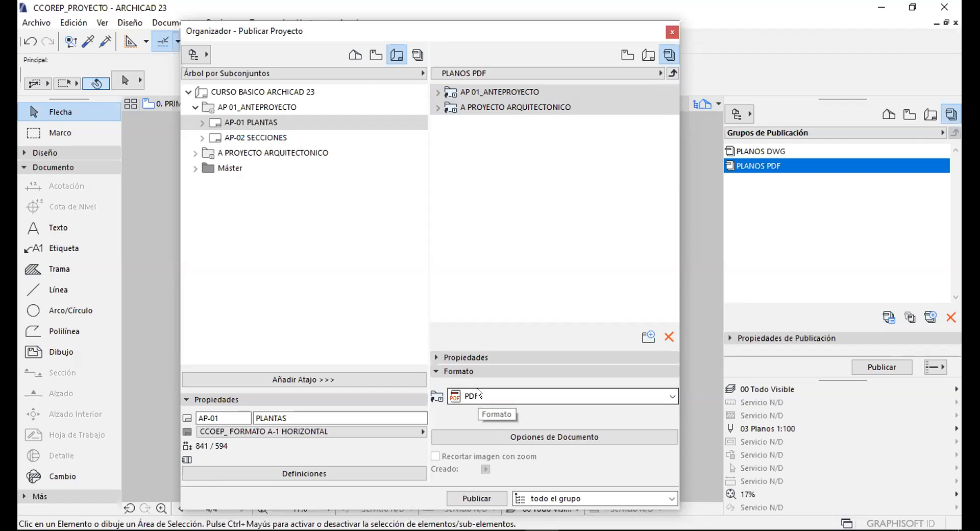
# Keep PDF as the output format and review the AP-01 PLANTAS layout's properties.
pyautogui.click(480, 393)
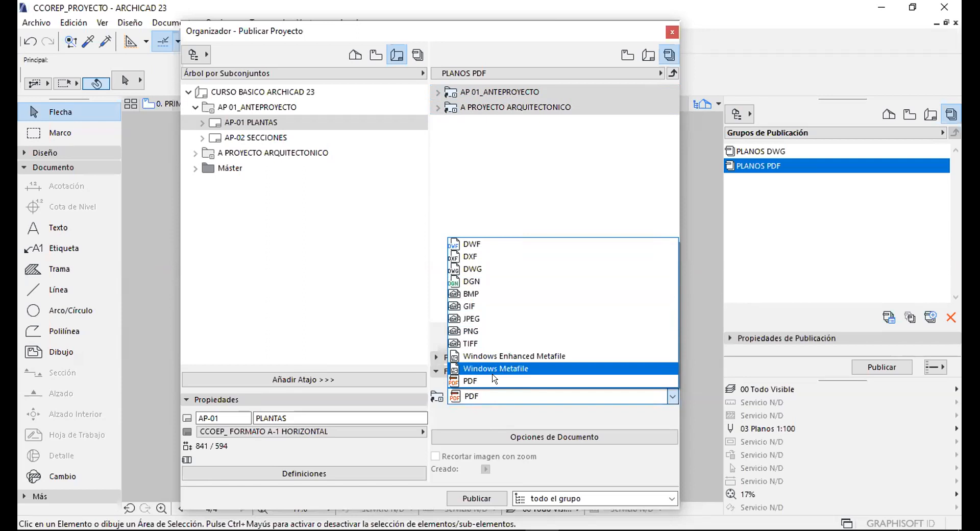
pyautogui.click(466, 381)
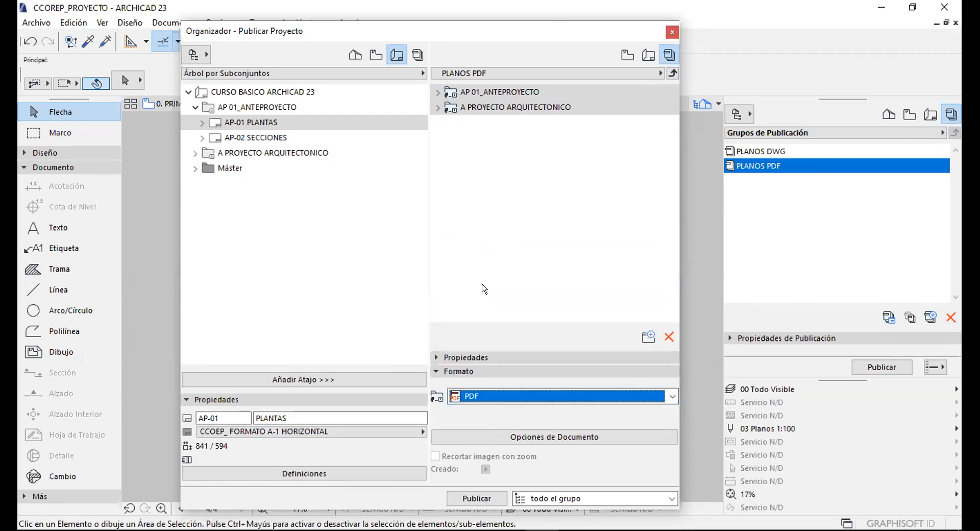
pyautogui.click(472, 371)
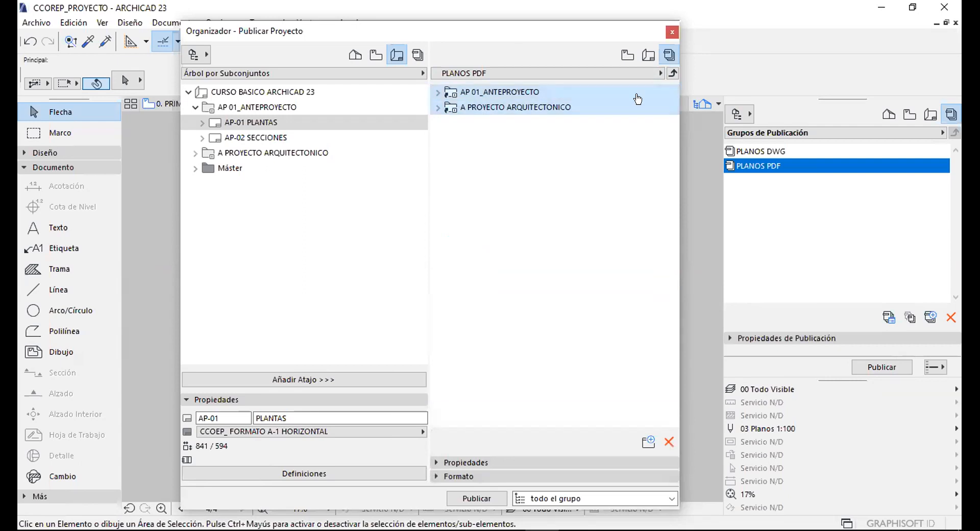
pyautogui.click(468, 462)
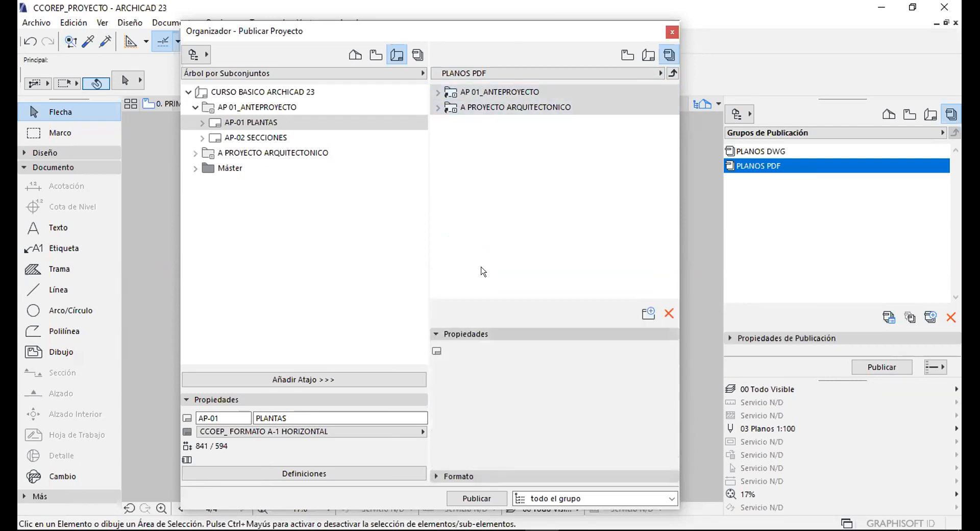
pyautogui.click(470, 126)
pyautogui.doubleClick(478, 92)
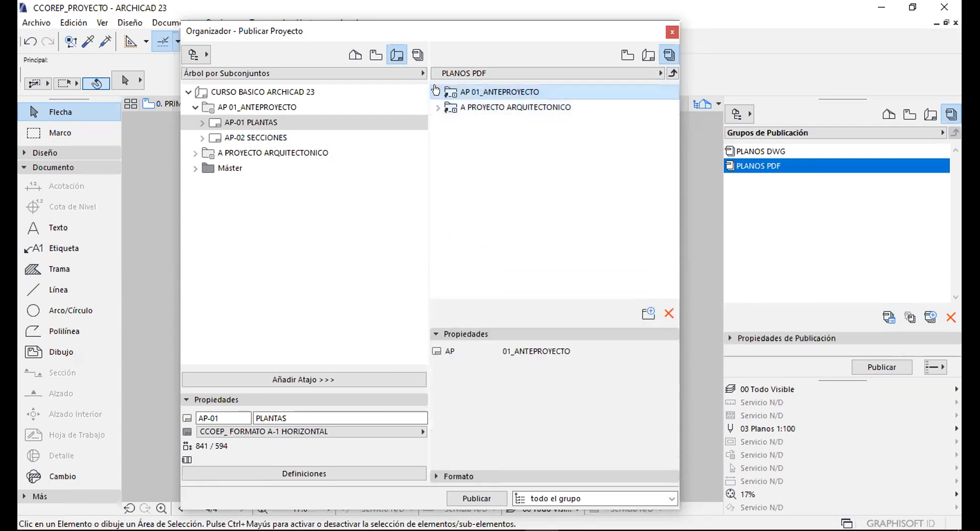
pyautogui.click(477, 106)
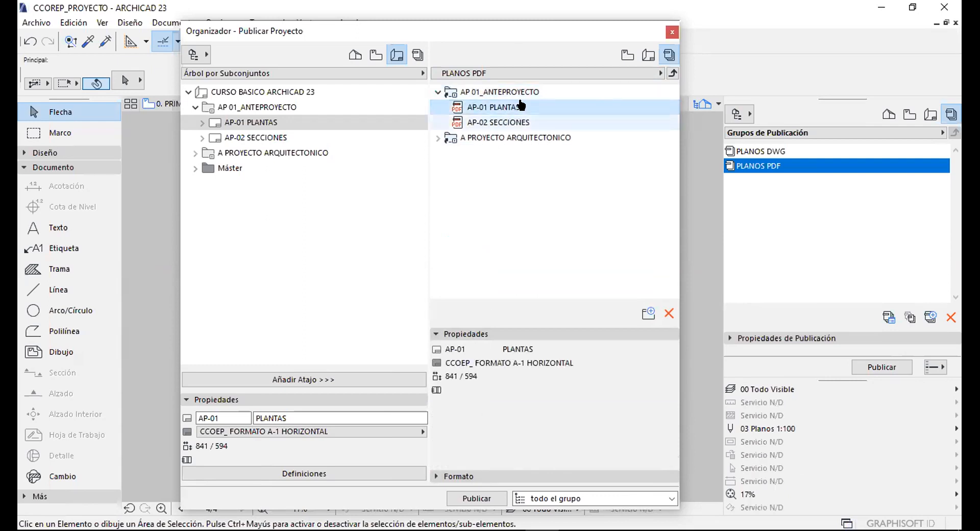
pyautogui.click(437, 92)
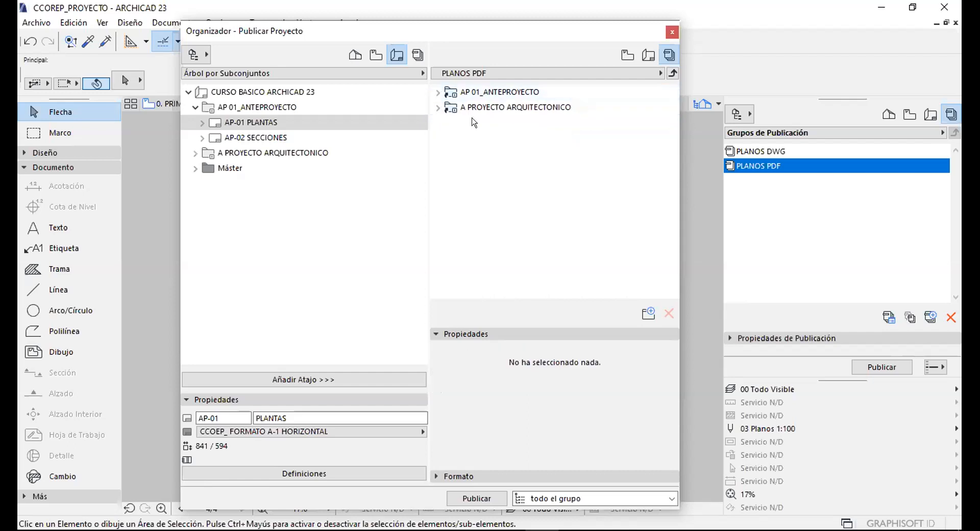
# Add the AP-01, AP-02, A-01 and A-02 layouts to the PLANOS DWG set.
pyautogui.click(670, 72)
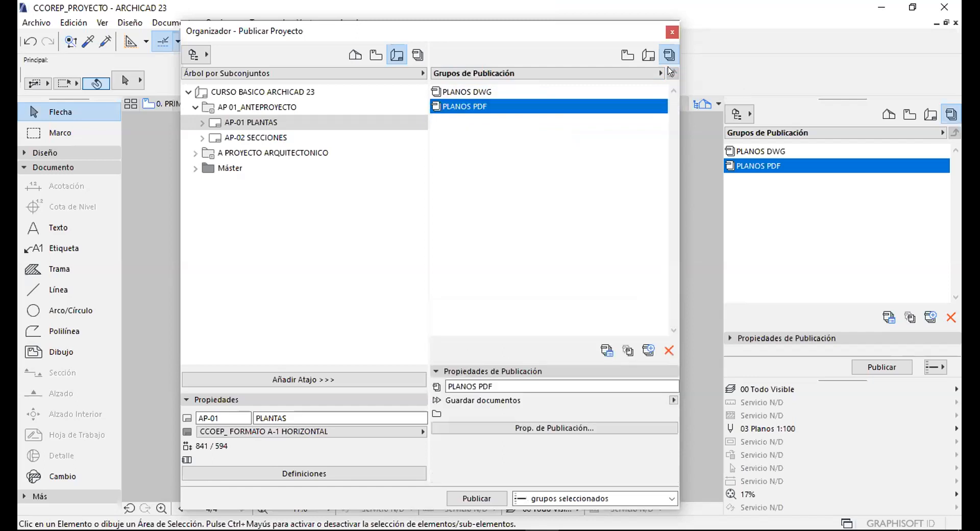
pyautogui.click(497, 150)
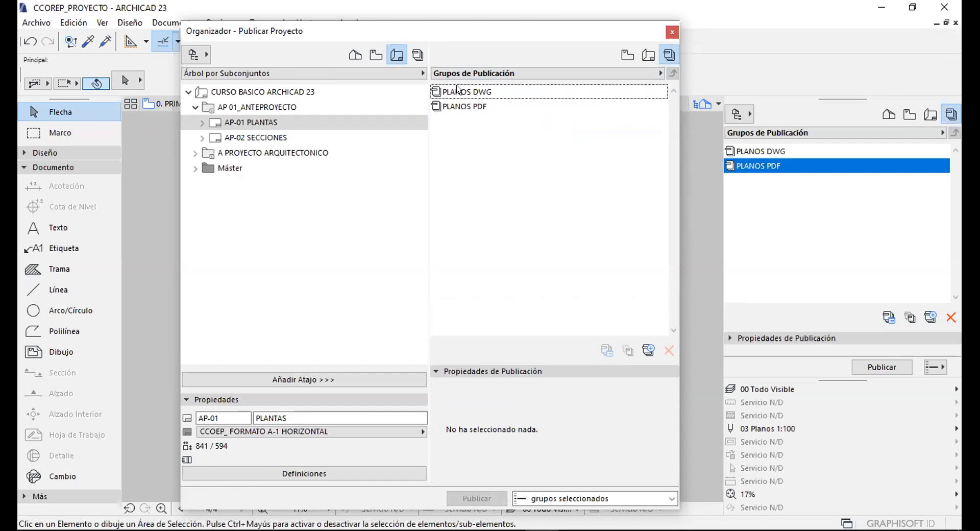
pyautogui.doubleClick(457, 90)
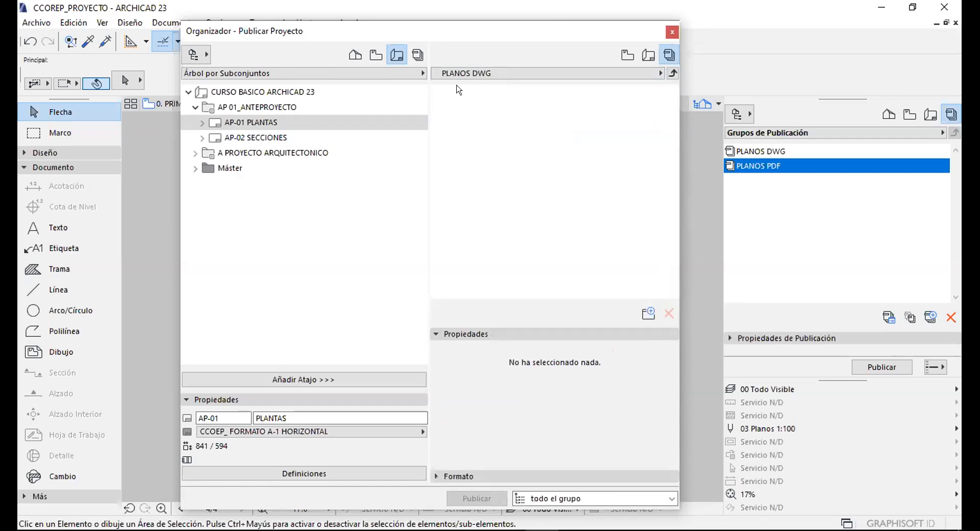
pyautogui.click(232, 108)
pyautogui.click(244, 122)
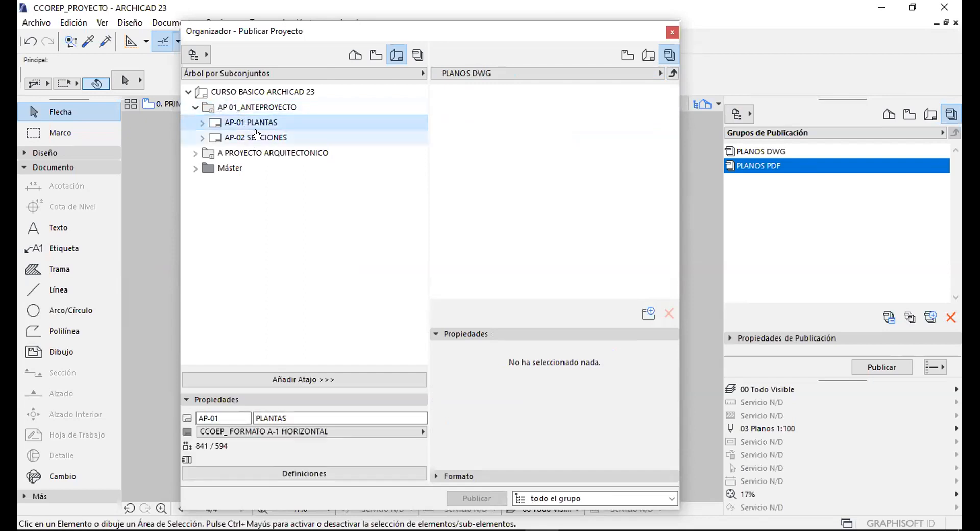
pyautogui.keyDown('shift'); pyautogui.click(257, 136); pyautogui.keyUp('shift')
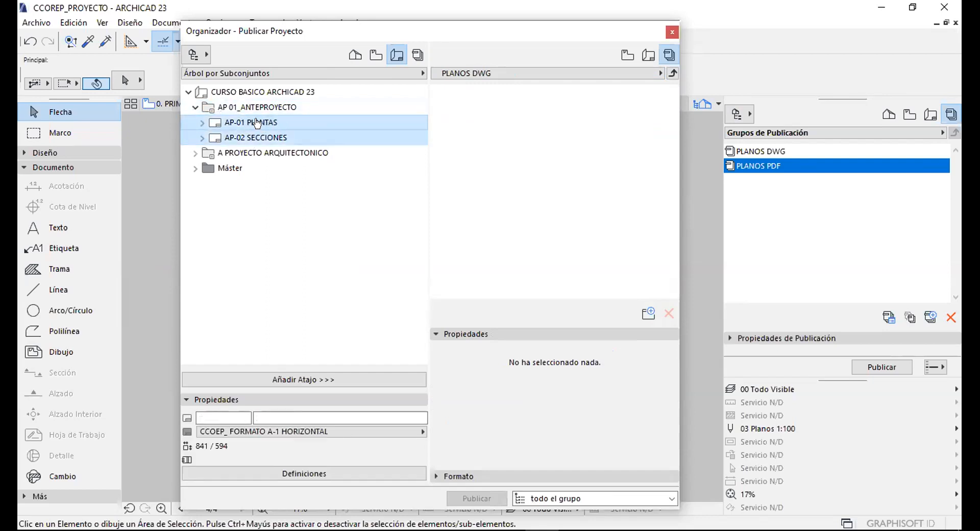
pyautogui.click(289, 379)
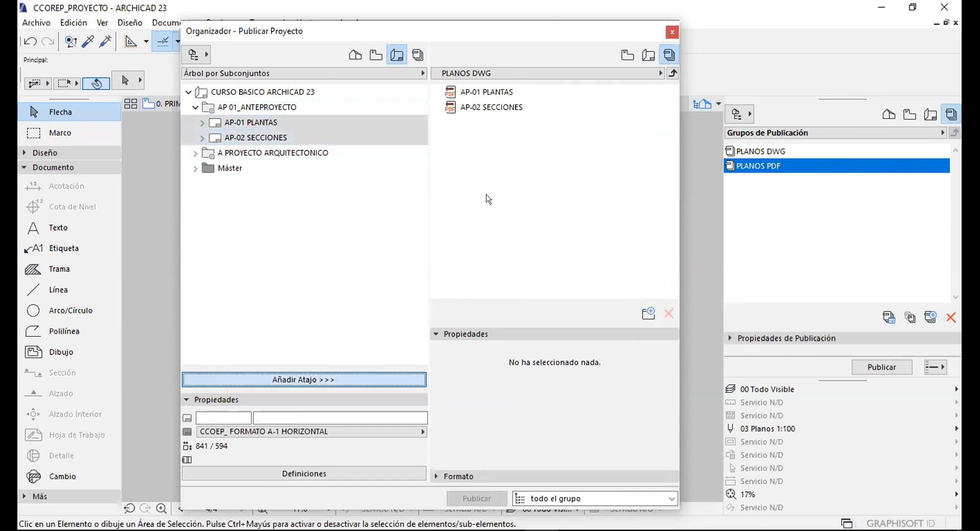
pyautogui.click(193, 155)
pyautogui.click(255, 168)
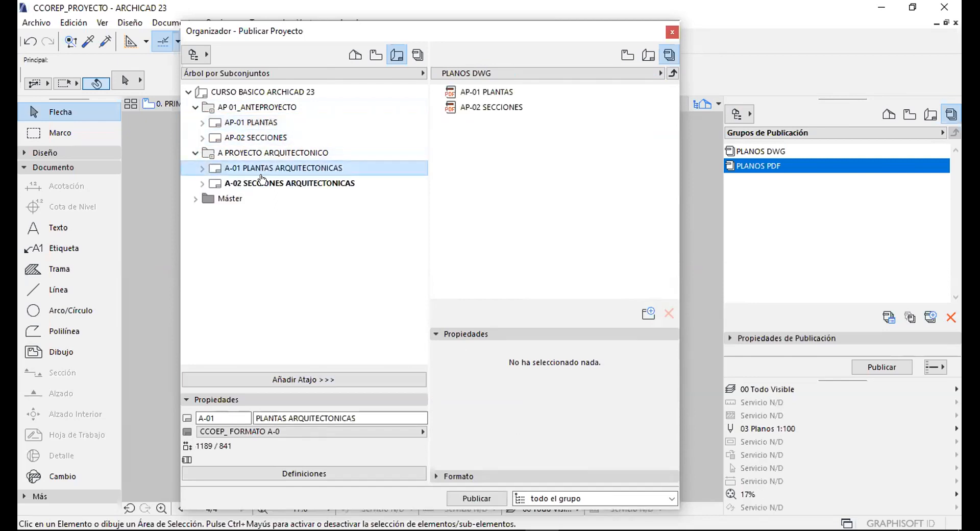
pyautogui.keyDown('shift'); pyautogui.click(262, 183); pyautogui.keyUp('shift')
pyautogui.click(307, 380)
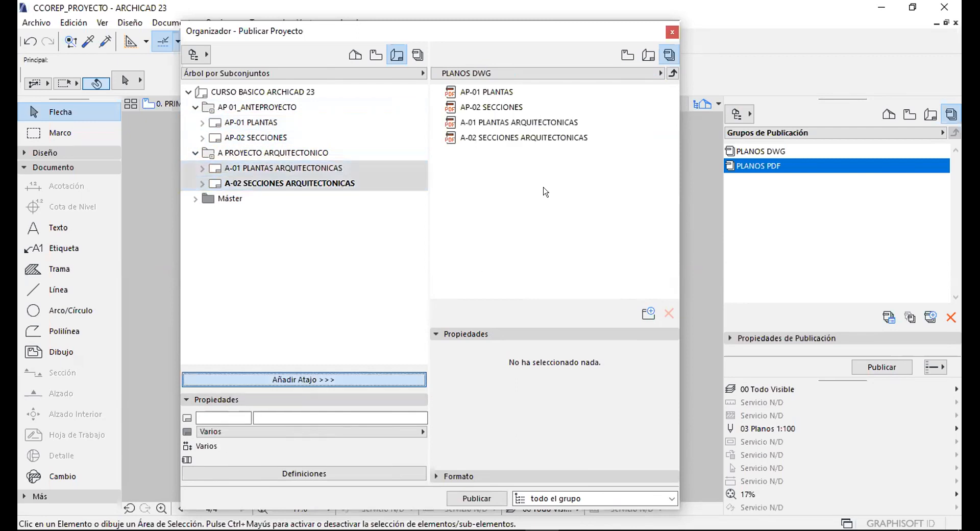
# Set all four PLANOS DWG items to publish in DWG format.
pyautogui.click(479, 92)
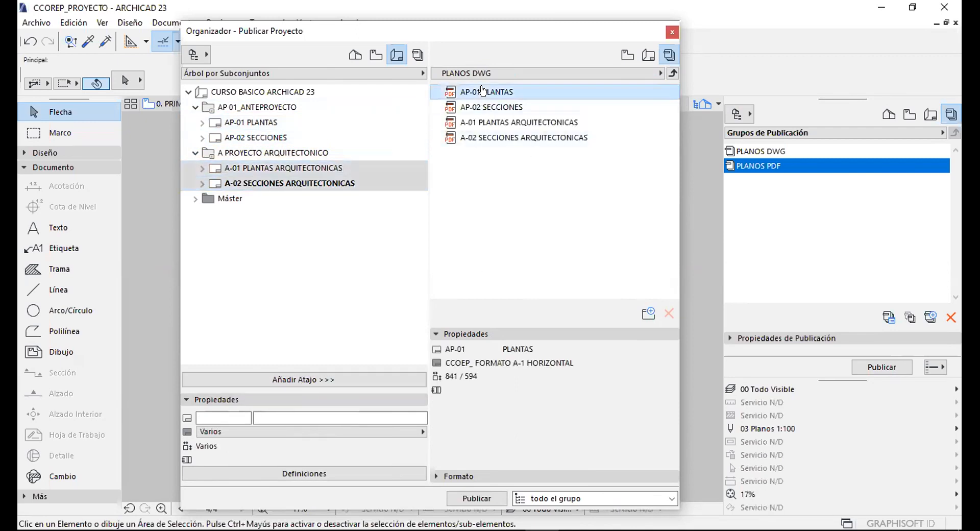
pyautogui.keyDown('shift'); pyautogui.click(505, 138); pyautogui.keyUp('shift')
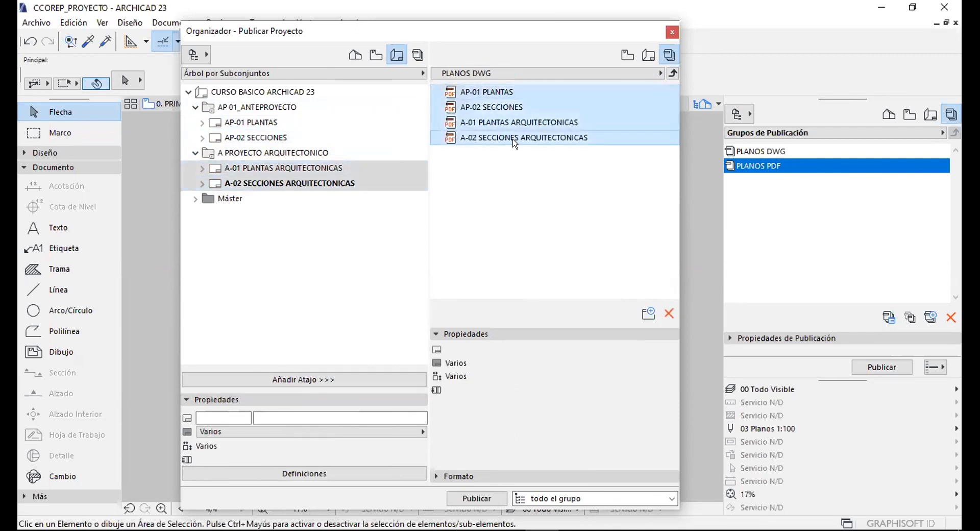
pyautogui.click(470, 335)
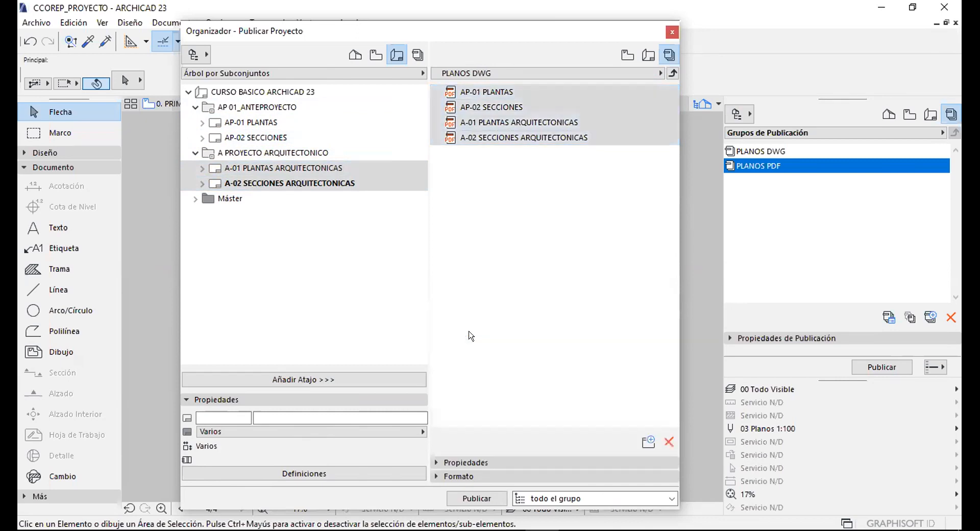
pyautogui.click(467, 476)
pyautogui.click(489, 396)
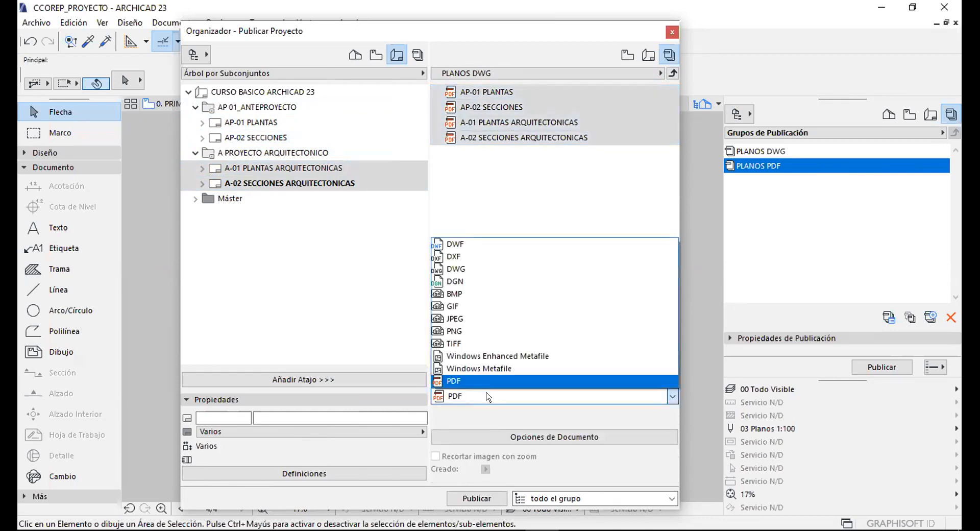
pyautogui.click(451, 269)
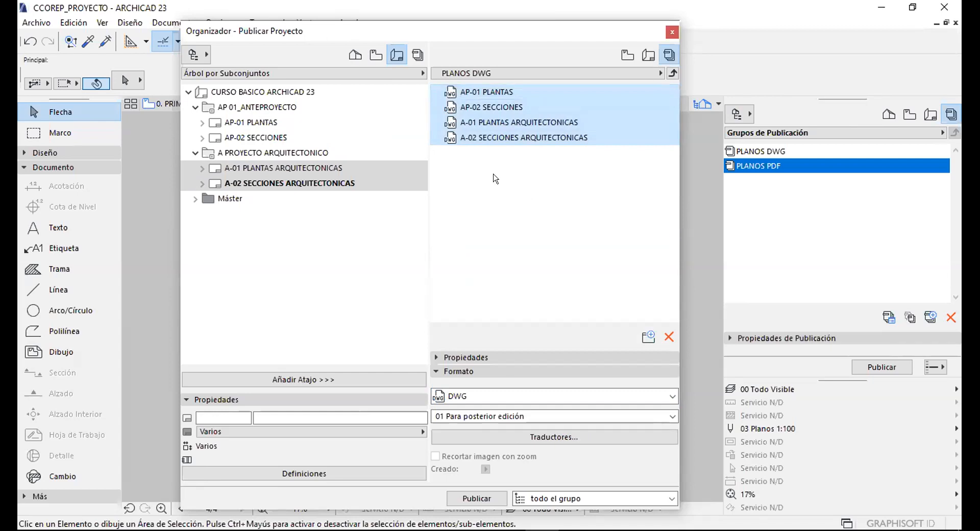
pyautogui.click(670, 72)
pyautogui.click(482, 136)
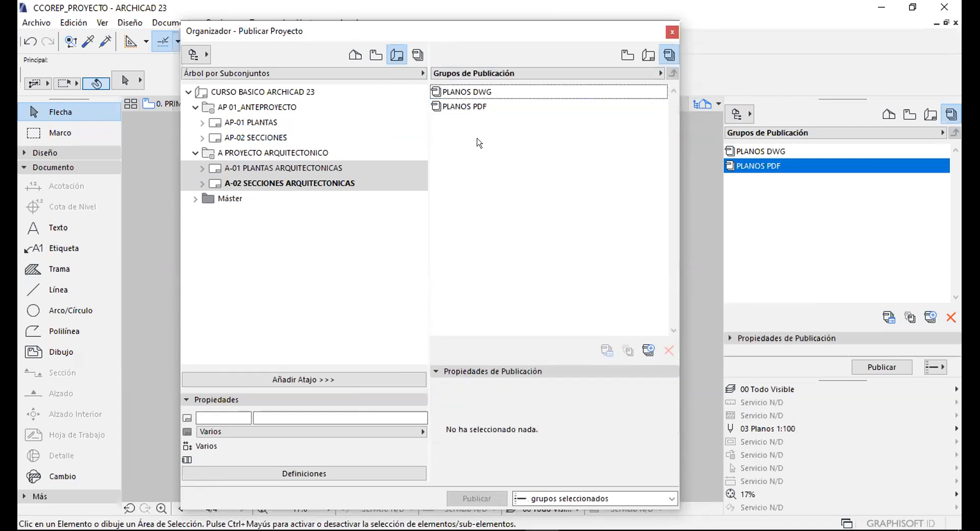
# Select the PLANOS PDF set, cancelling the accidental renames so its name stays unchanged.
pyautogui.click(468, 105)
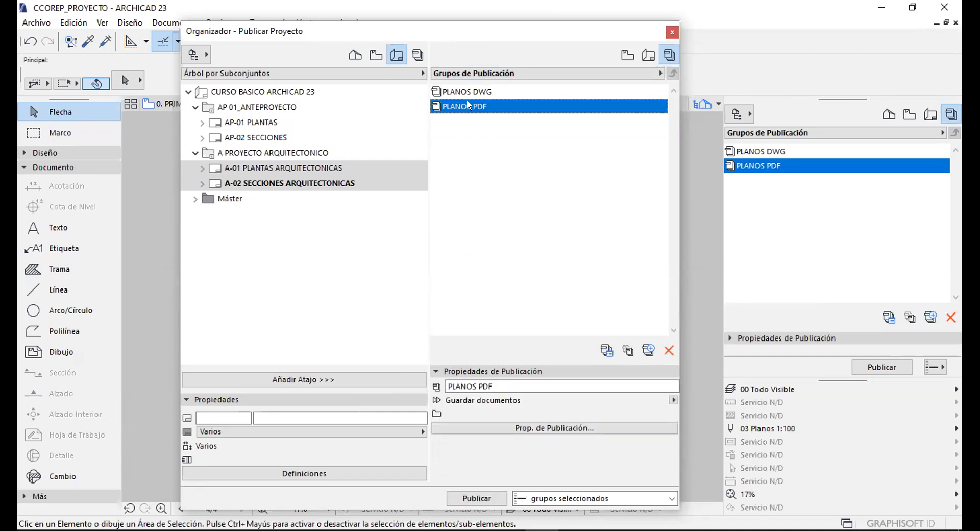
pyautogui.click(470, 105)
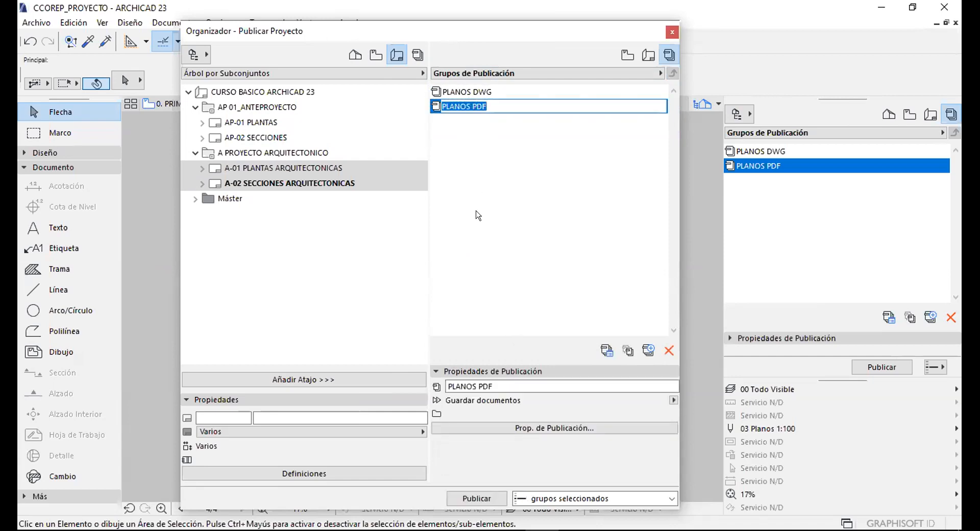
pyautogui.click(478, 214)
pyautogui.click(468, 107)
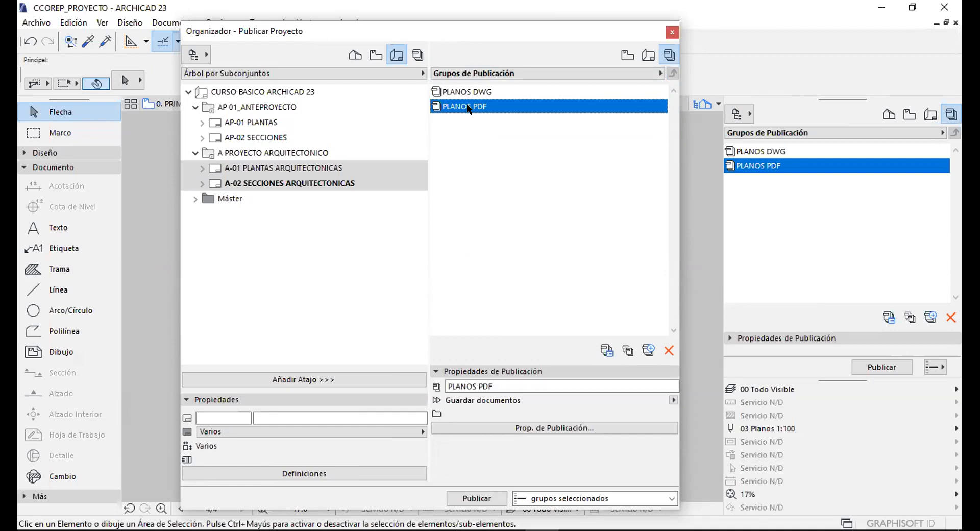
pyautogui.click(468, 107)
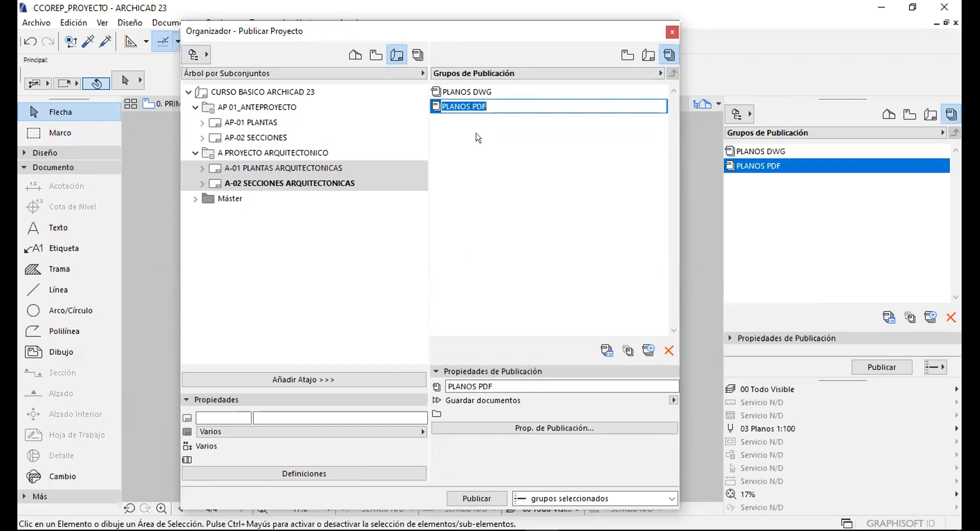
pyautogui.click(477, 137)
pyautogui.click(470, 109)
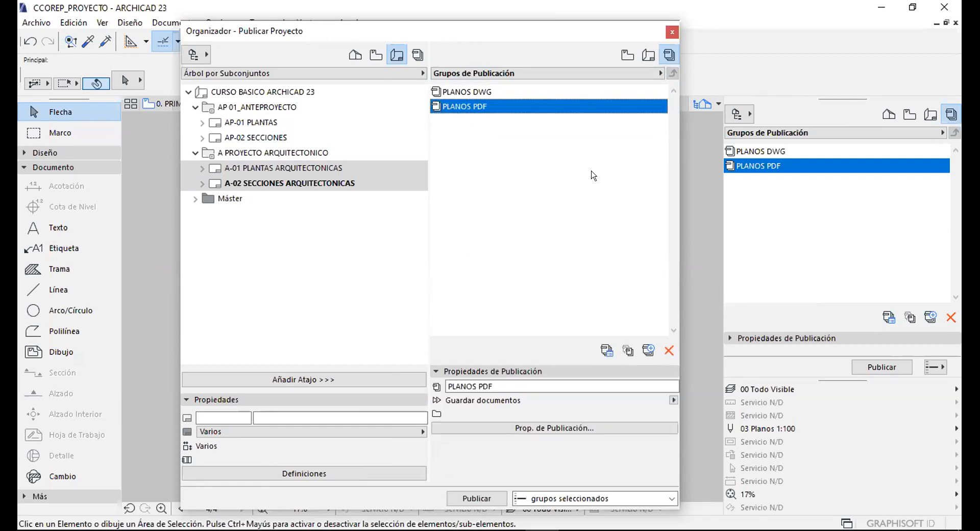
# Open PLANOS PDF's Prop. de Publicación and keep Guardar documentos as the publishing method.
pyautogui.click(475, 142)
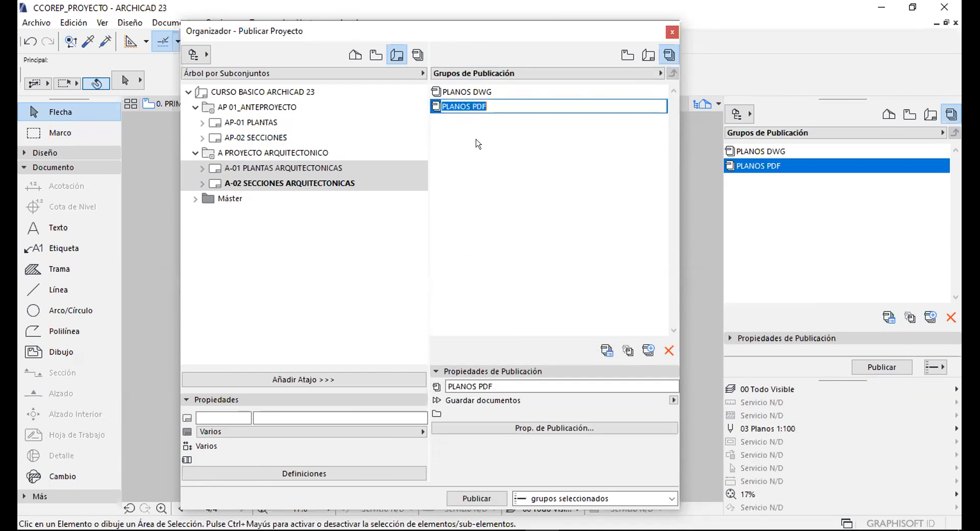
pyautogui.click(458, 107)
pyautogui.click(460, 109)
pyautogui.click(533, 429)
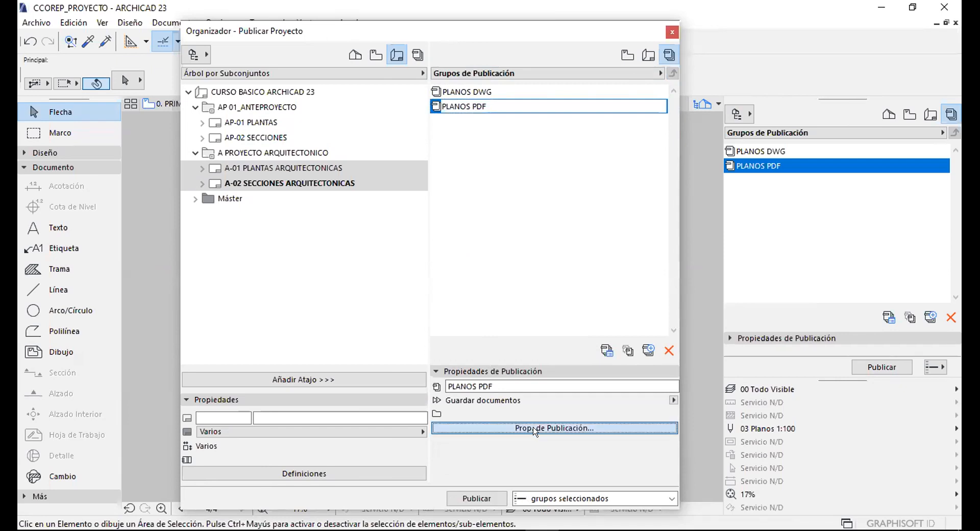
pyautogui.moveTo(542, 45); pyautogui.dragTo(526, 39)
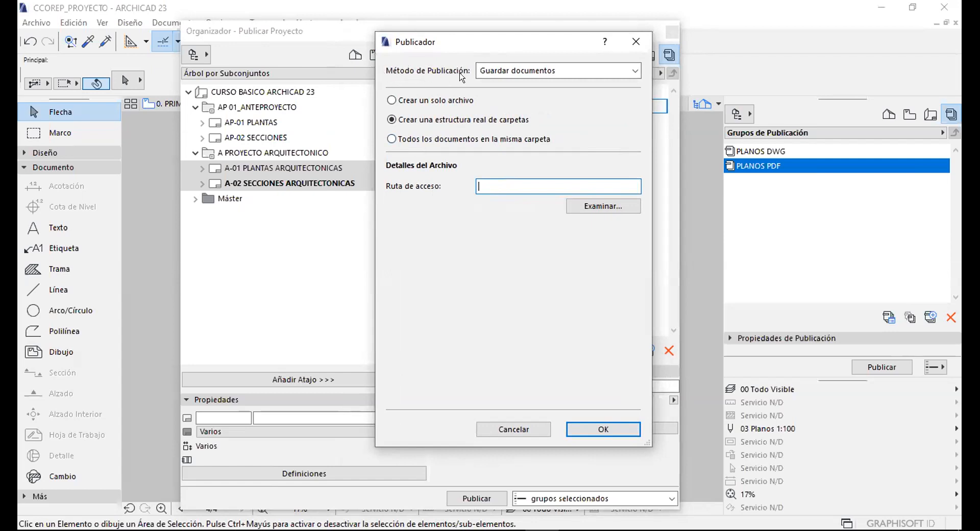
pyautogui.click(516, 70)
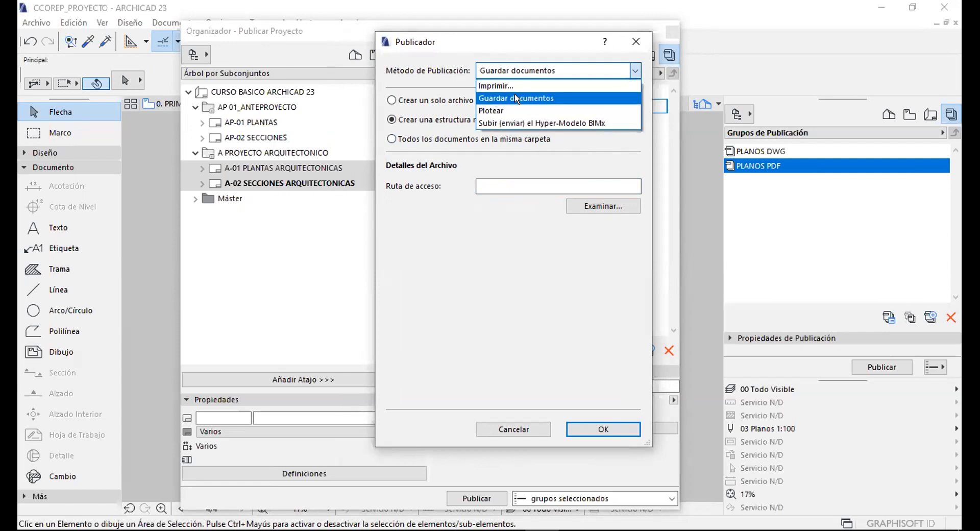
pyautogui.click(504, 95)
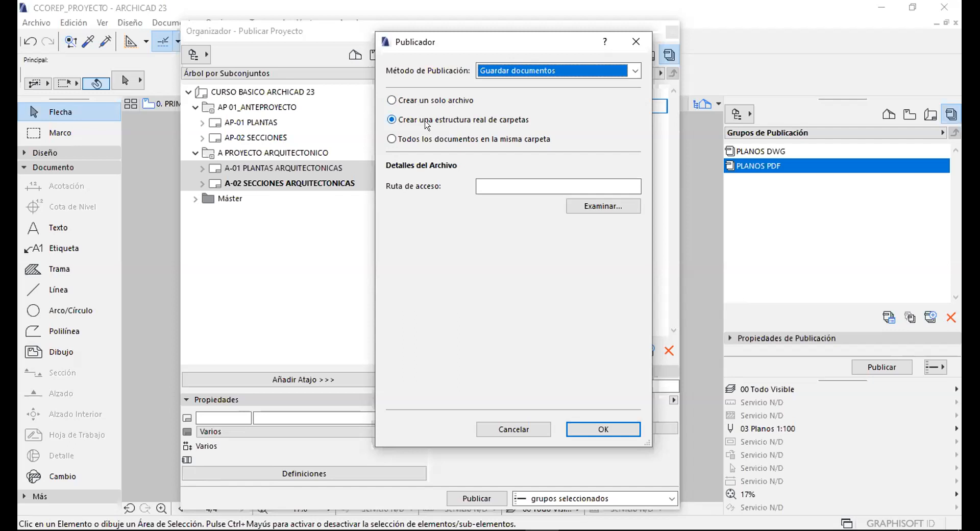
# Keep Crear una estructura real de carpetas and browse for the Ruta de acceso folder.
pyautogui.click(391, 100)
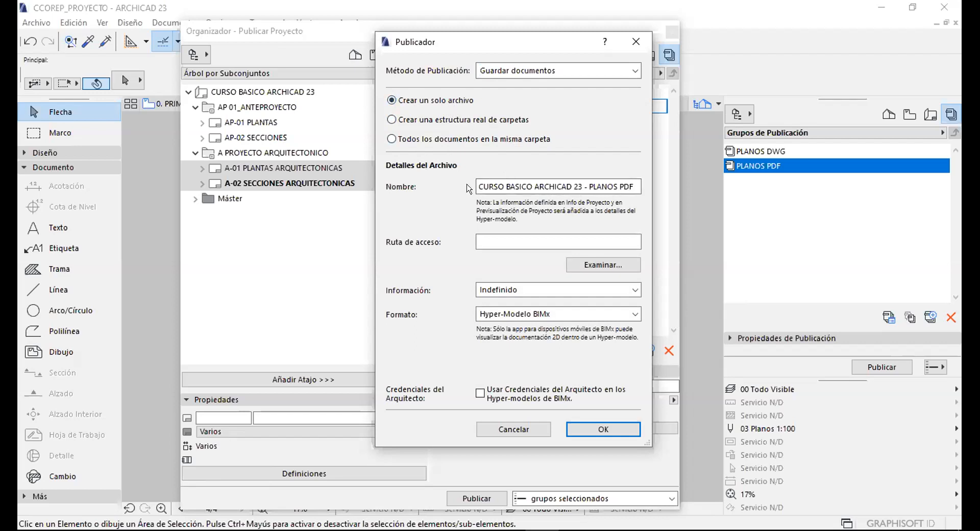
pyautogui.click(488, 238)
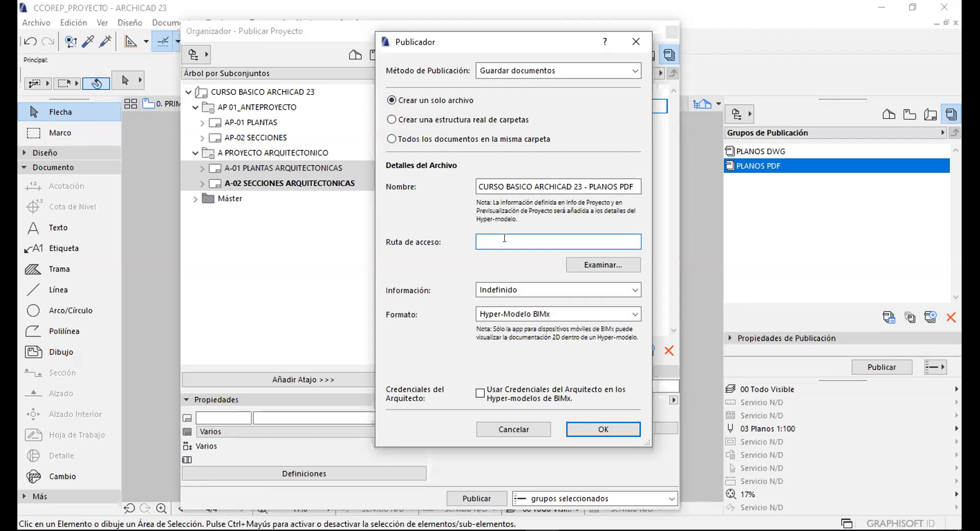
pyautogui.click(412, 120)
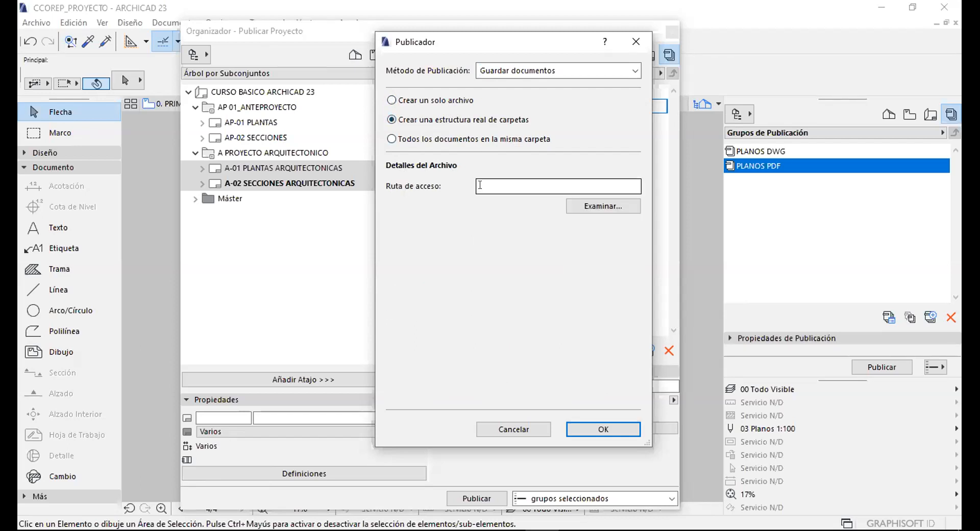
pyautogui.click(503, 184)
pyautogui.click(406, 138)
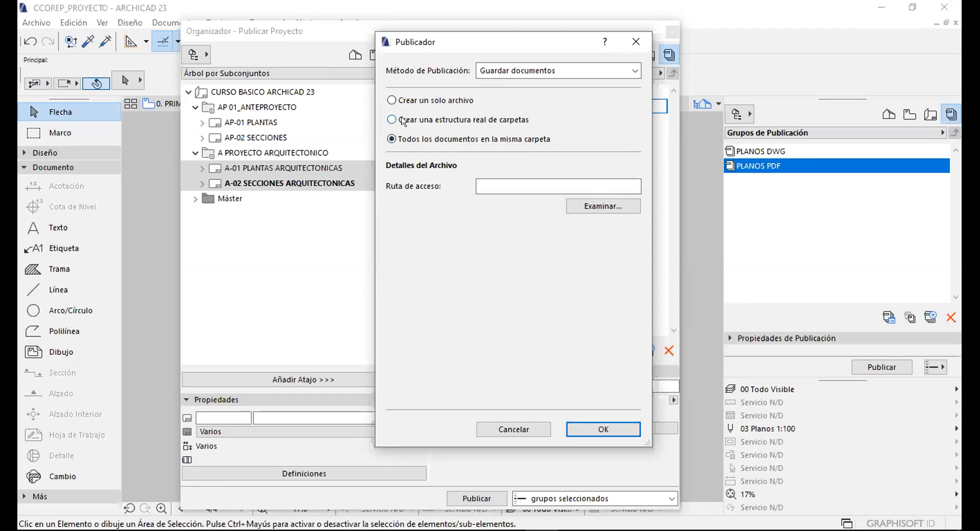
pyautogui.click(512, 186)
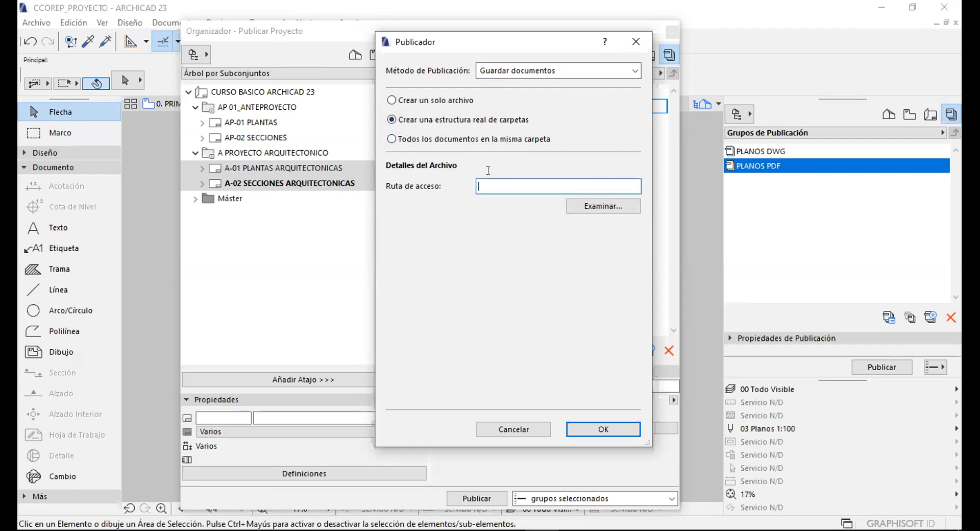
pyautogui.click(590, 207)
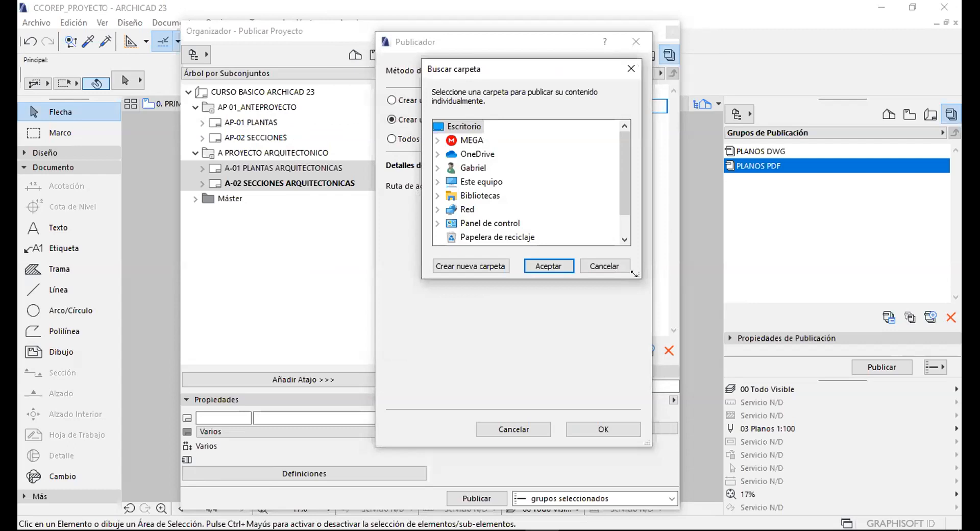
# Make a new Desktop folder named AC_PLANOS DWG, accept it, and confirm the Publicador settings.
pyautogui.moveTo(635, 273); pyautogui.dragTo(695, 391)
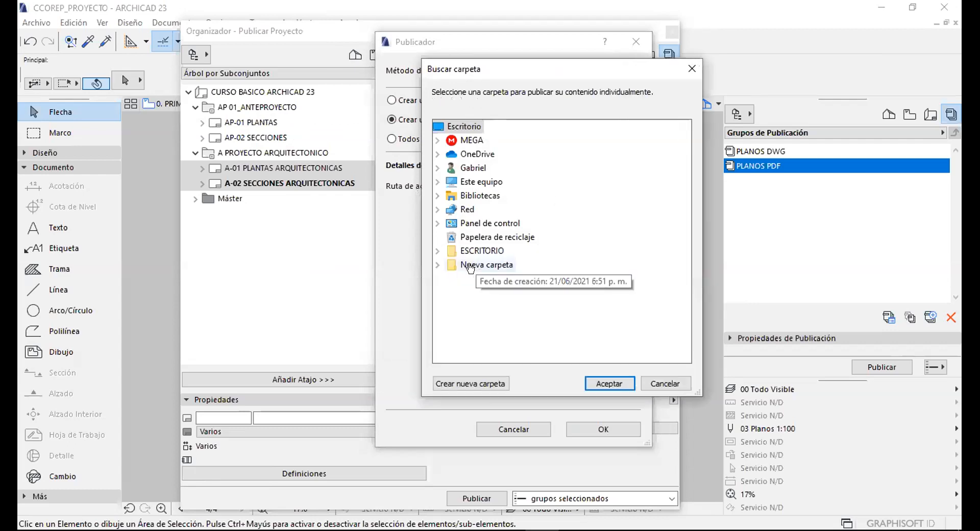
pyautogui.click(471, 382)
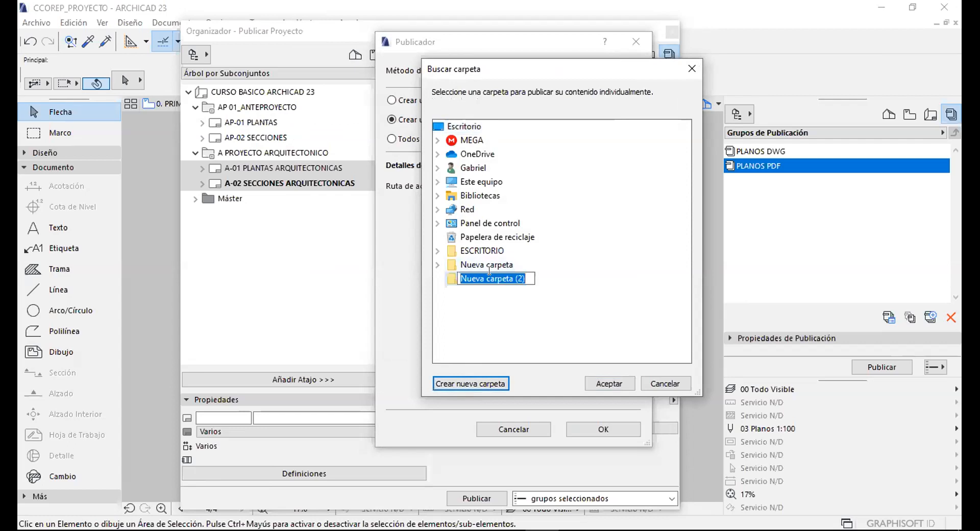
pyautogui.write('AC_PLANOS CAD')
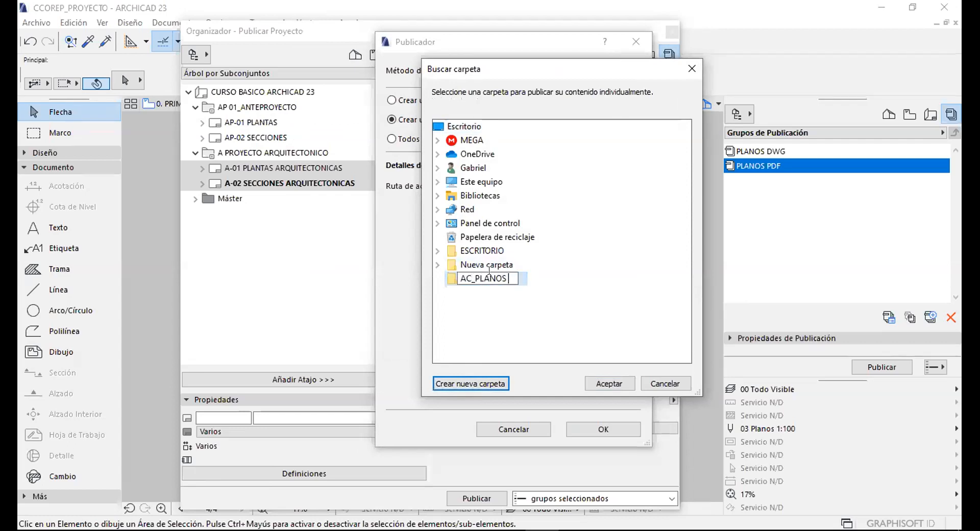
pyautogui.press('BackSpace')
pyautogui.press('BackSpace')
pyautogui.press('BackSpace')
pyautogui.write('DWG')
pyautogui.press('Return')
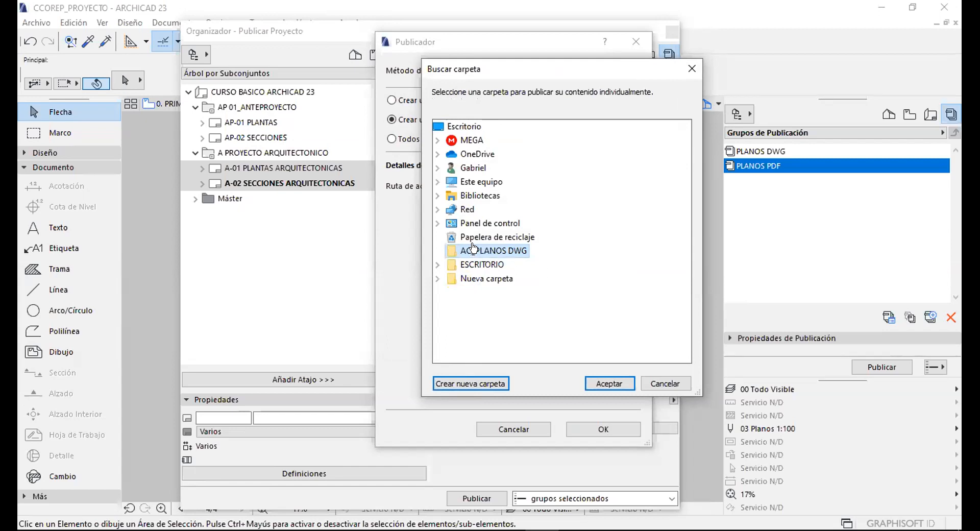
pyautogui.press('Return')
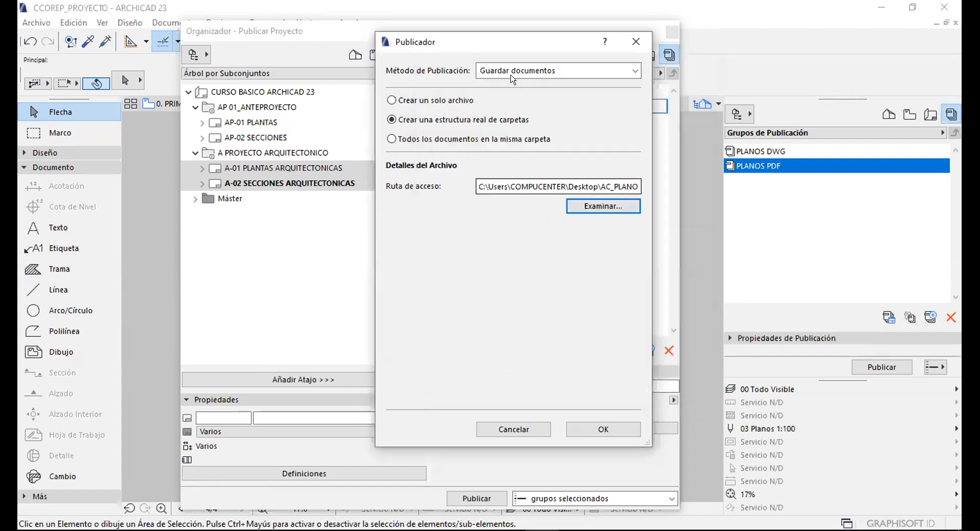
pyautogui.click(603, 430)
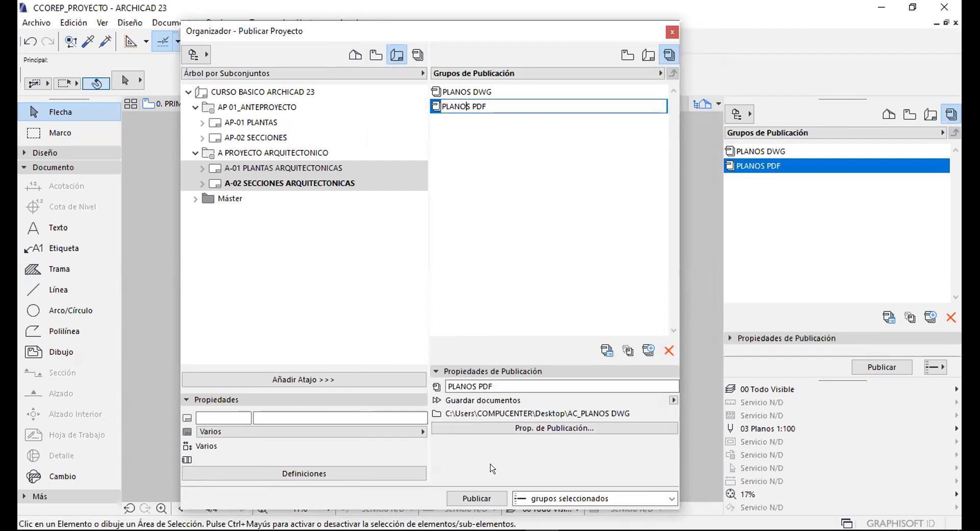
# Reopen PLANOS PDF publishing properties and create a default-named subfolder inside AC_PLANOS DWG.
pyautogui.click(513, 426)
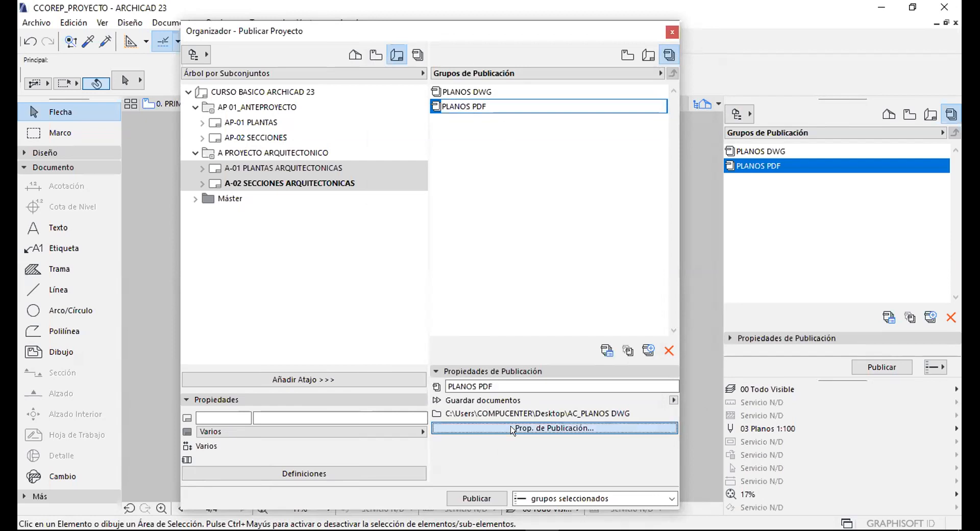
pyautogui.click(587, 204)
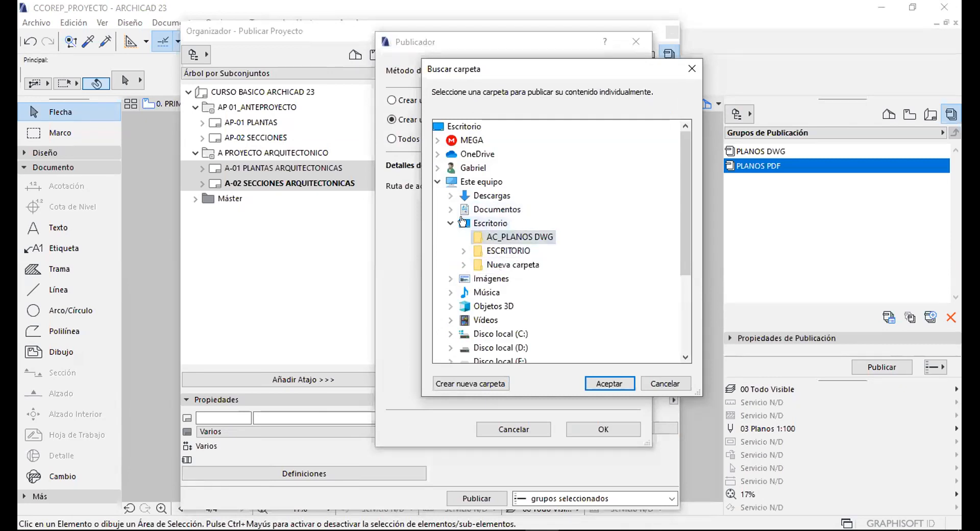
pyautogui.click(437, 181)
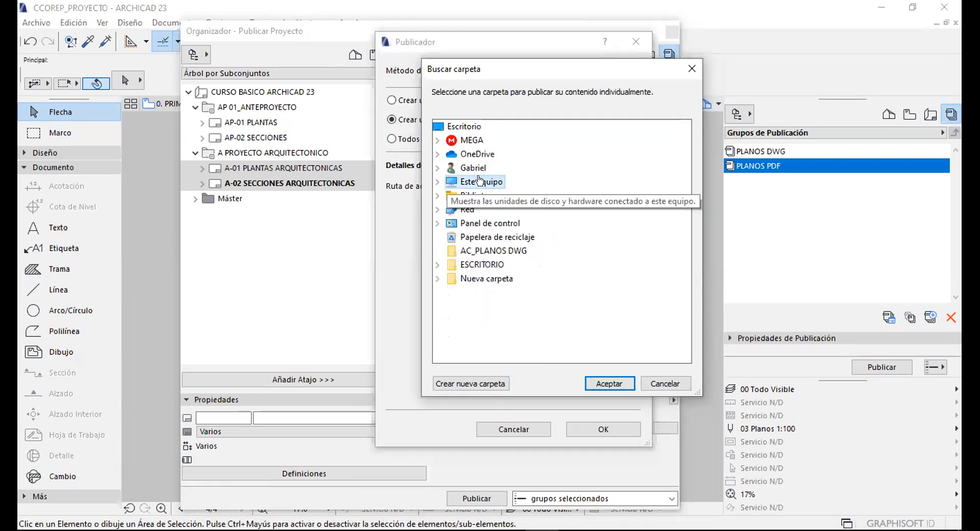
pyautogui.click(510, 251)
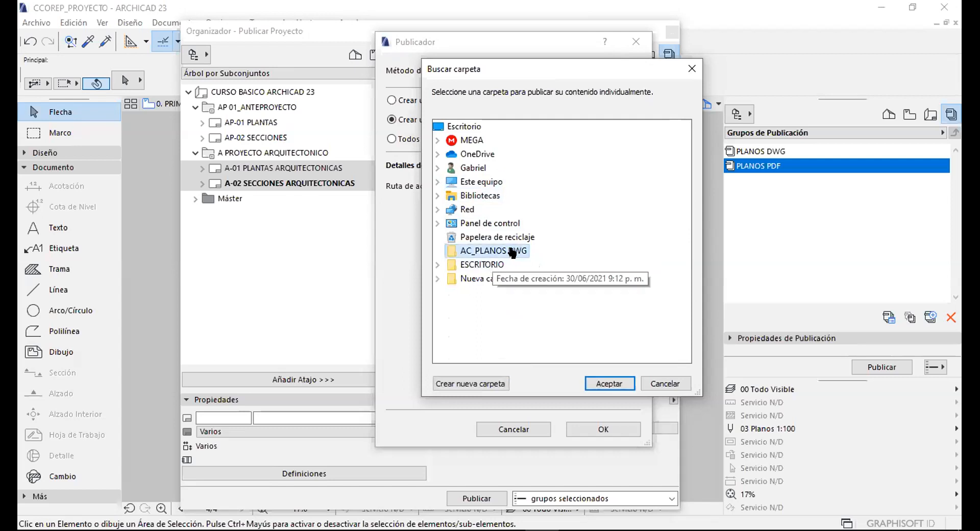
pyautogui.click(470, 383)
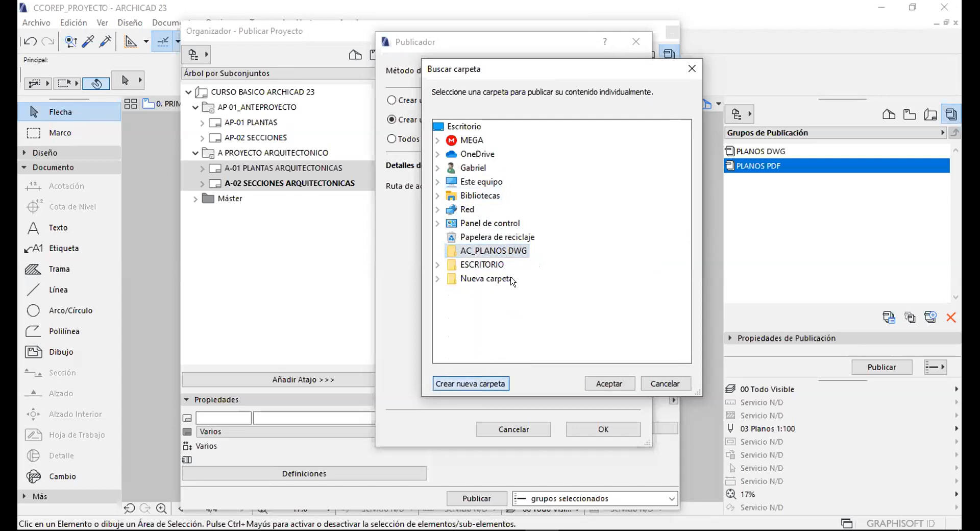
pyautogui.press('Return')
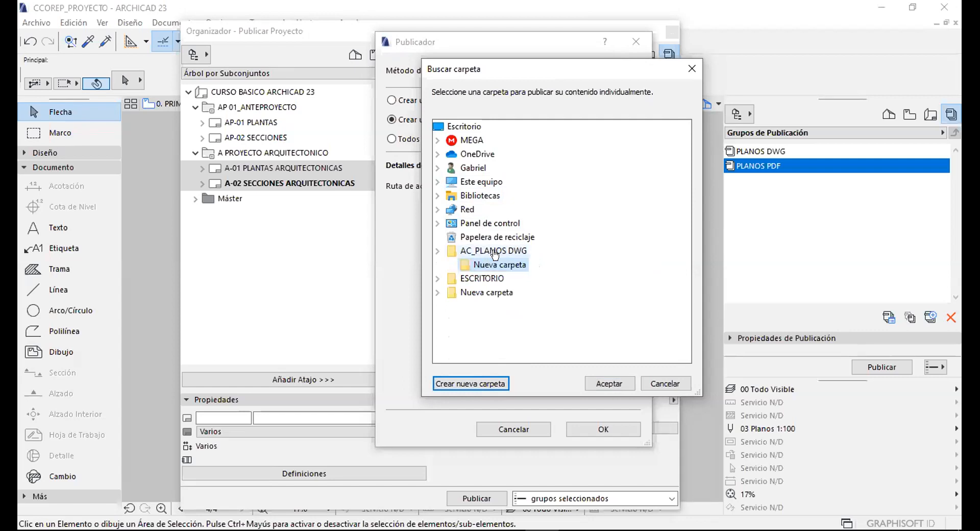
# Create a Desktop folder renamed AC_PLANOS PDF, accept it and confirm the settings.
pyautogui.click(462, 127)
pyautogui.click(487, 381)
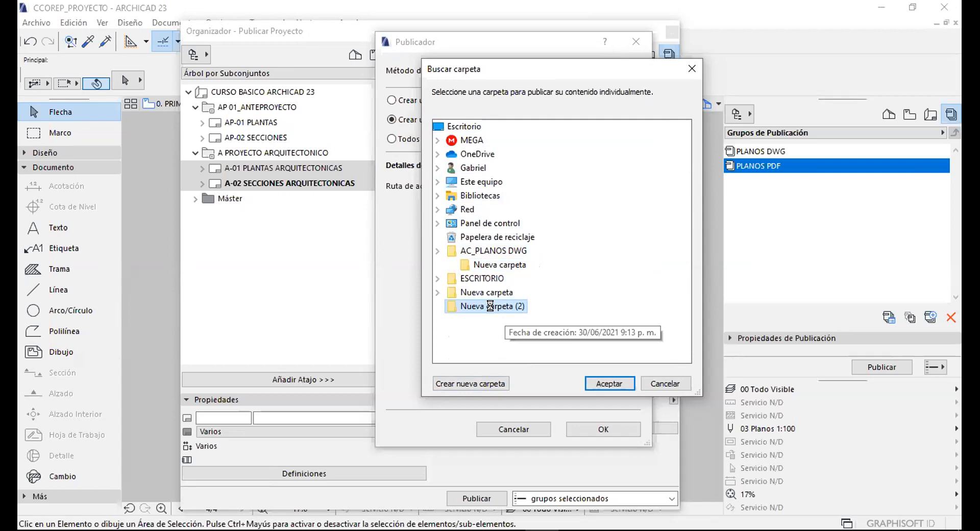
pyautogui.rightClick(487, 305)
pyautogui.click(513, 481)
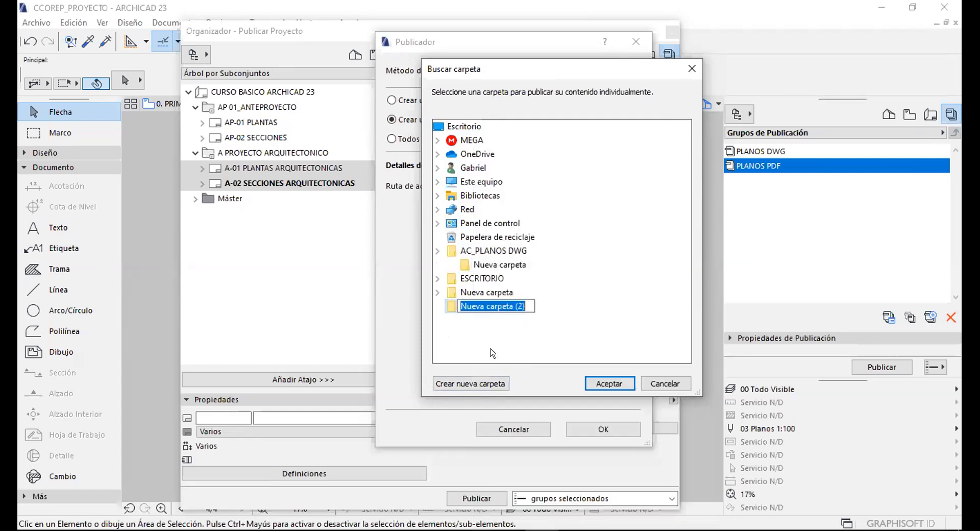
pyautogui.write('AC_P')
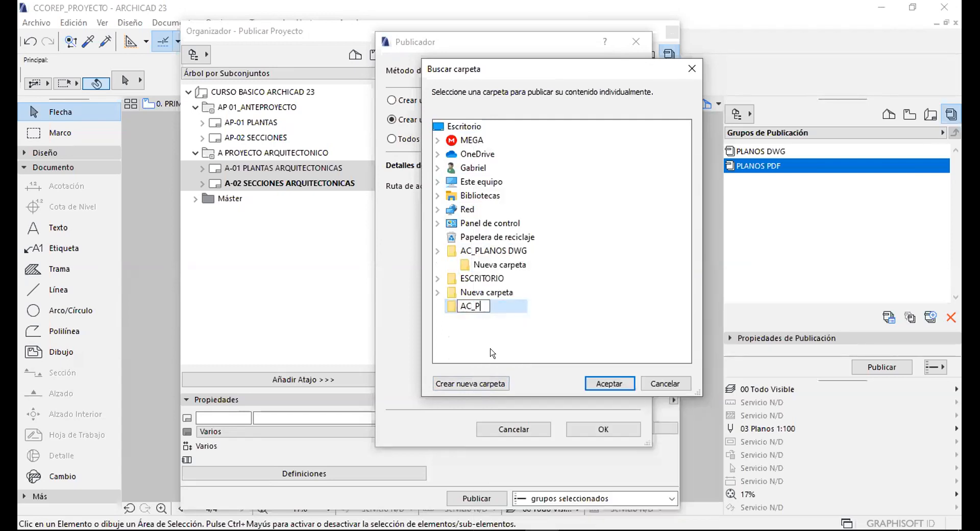
pyautogui.write('LANOS PDF')
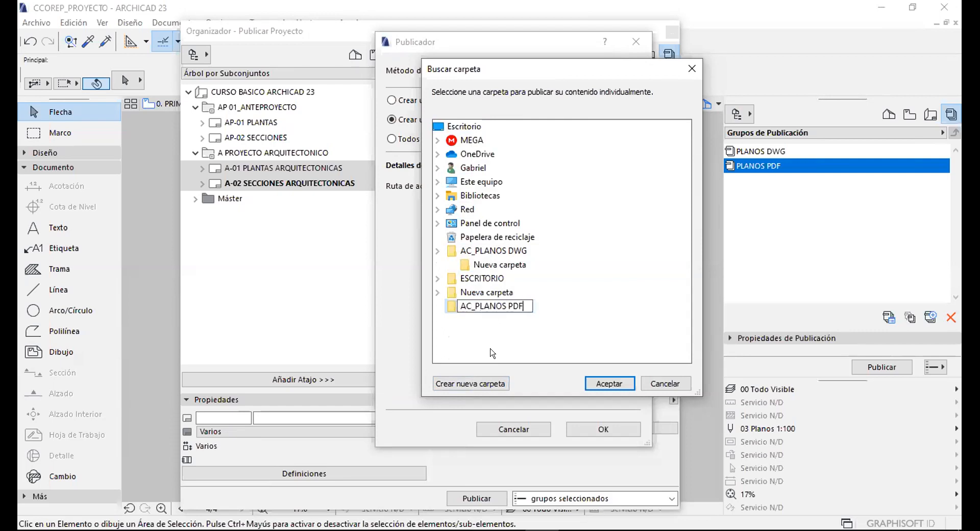
pyautogui.press('Return')
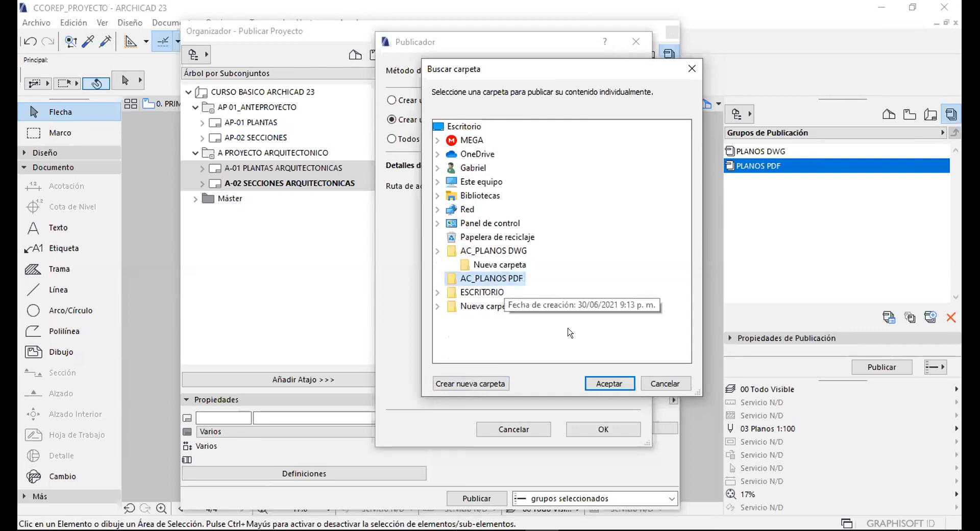
pyautogui.click(602, 383)
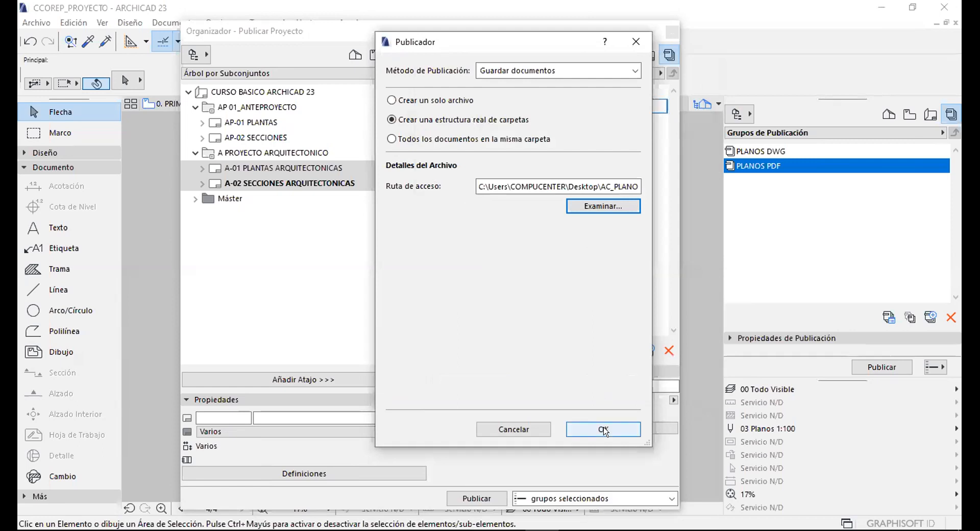
pyautogui.click(603, 429)
pyautogui.click(486, 164)
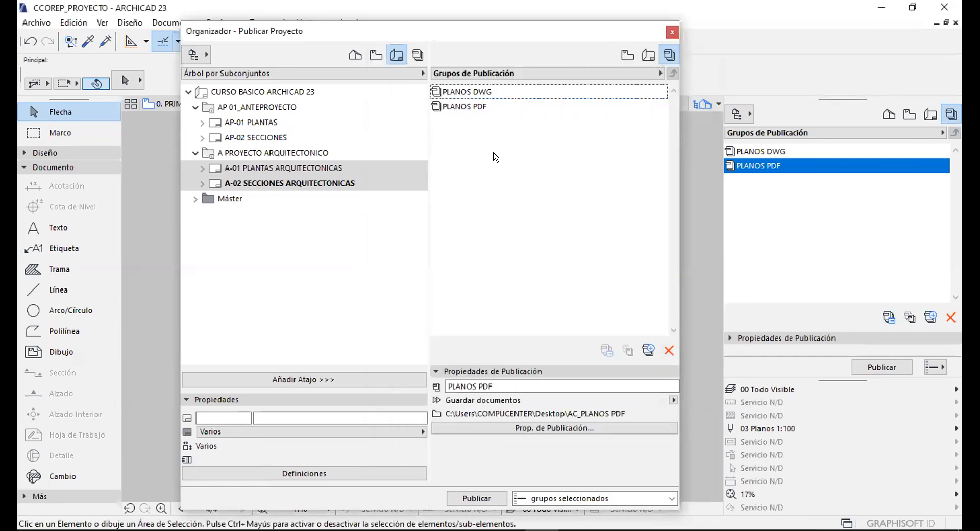
# Point the PLANOS DWG publishing path to Desktop\AC_PLANOS DWG and confirm.
pyautogui.click(455, 90)
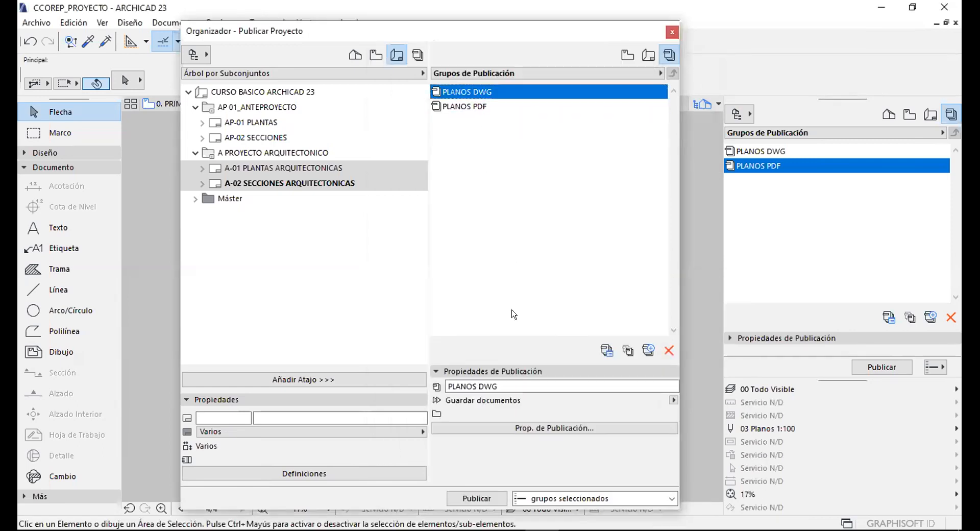
pyautogui.click(527, 428)
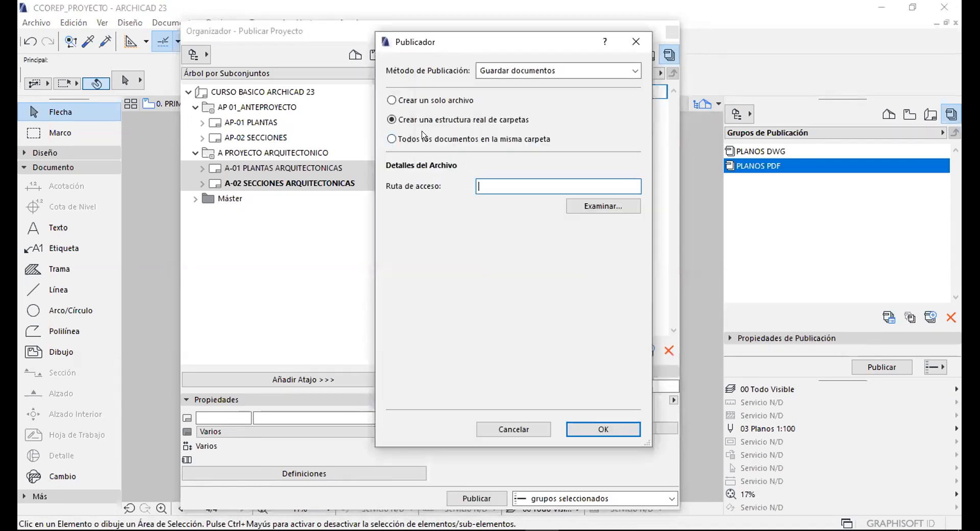
pyautogui.click(587, 207)
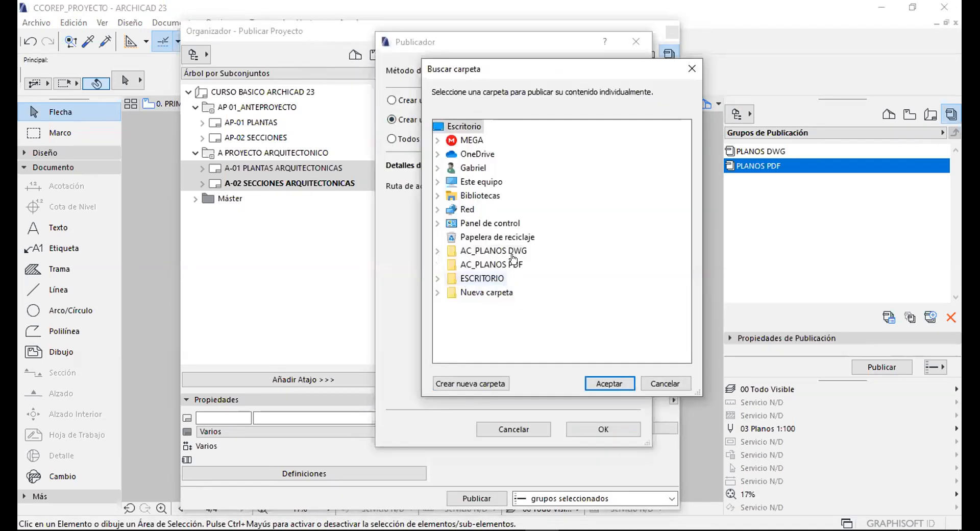
pyautogui.doubleClick(472, 251)
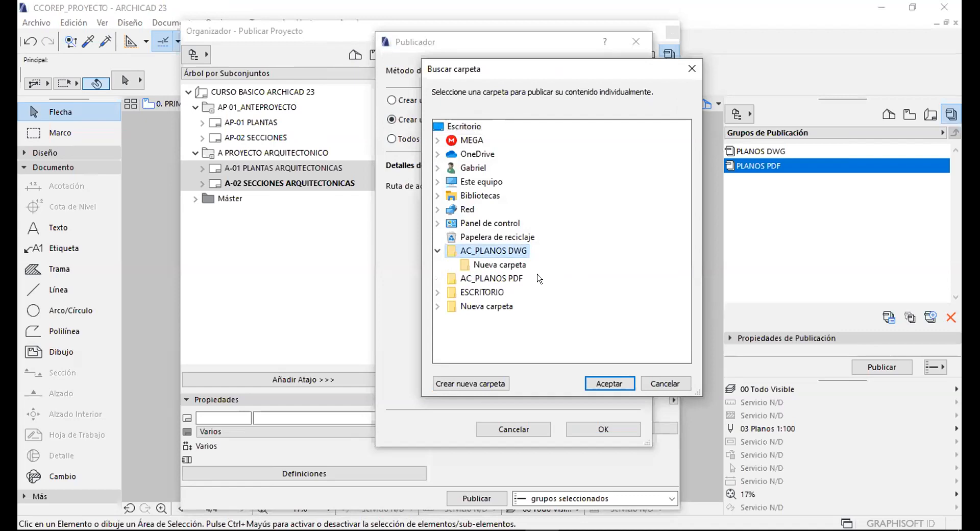
pyautogui.click(611, 382)
pyautogui.click(603, 430)
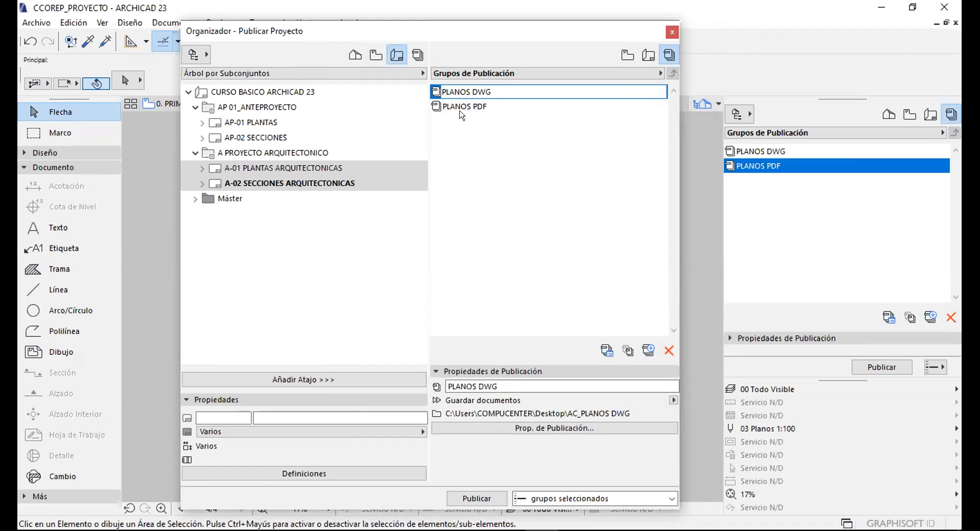
# Select all four PLANOS DWG items and keep the 01 Para posterior edición translator.
pyautogui.doubleClick(477, 92)
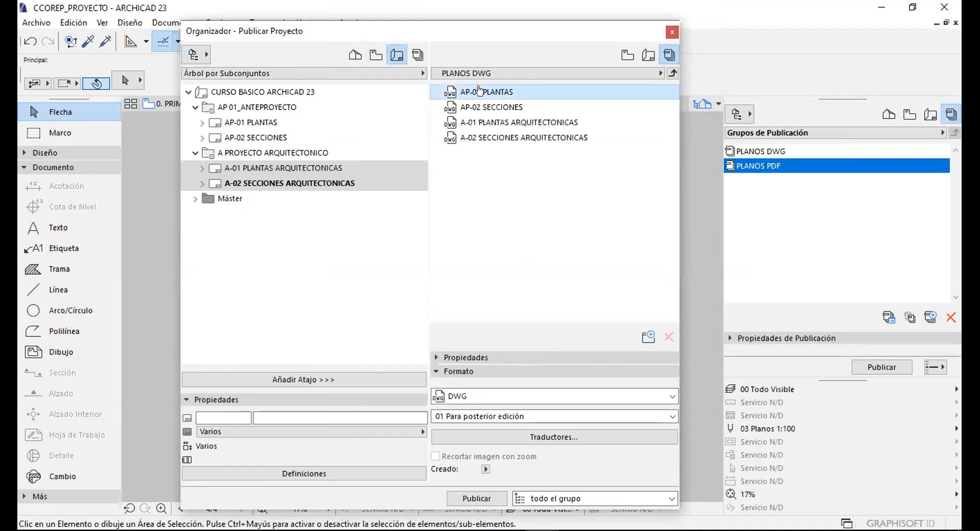
pyautogui.hotkey('ctrl', 'a')
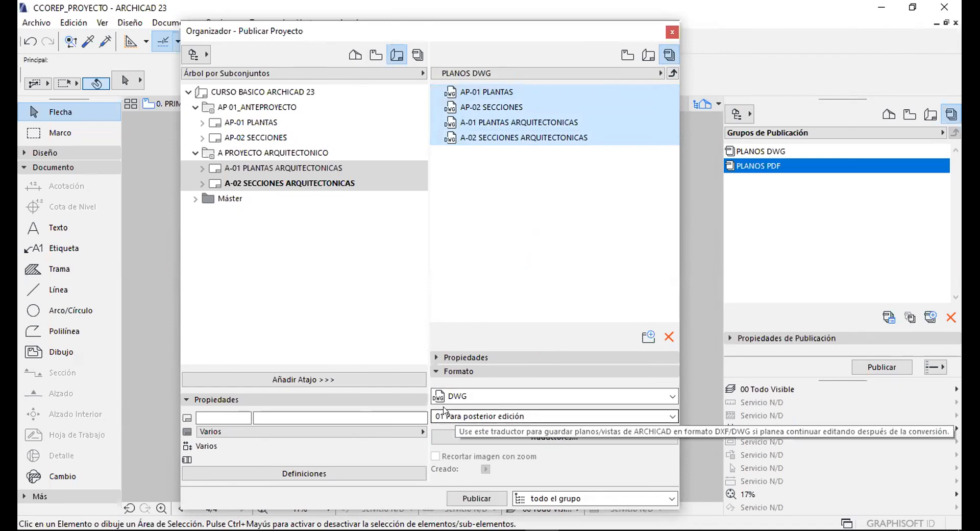
pyautogui.click(503, 415)
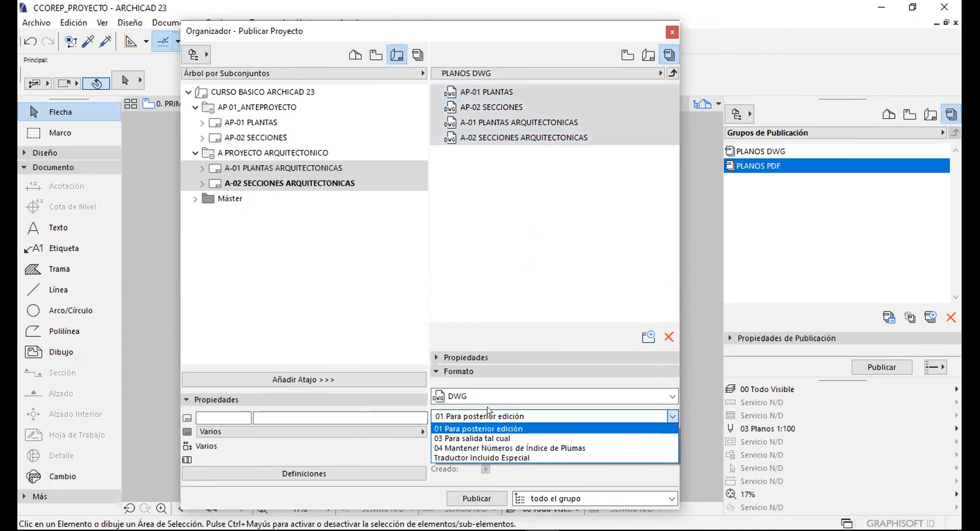
pyautogui.click(470, 430)
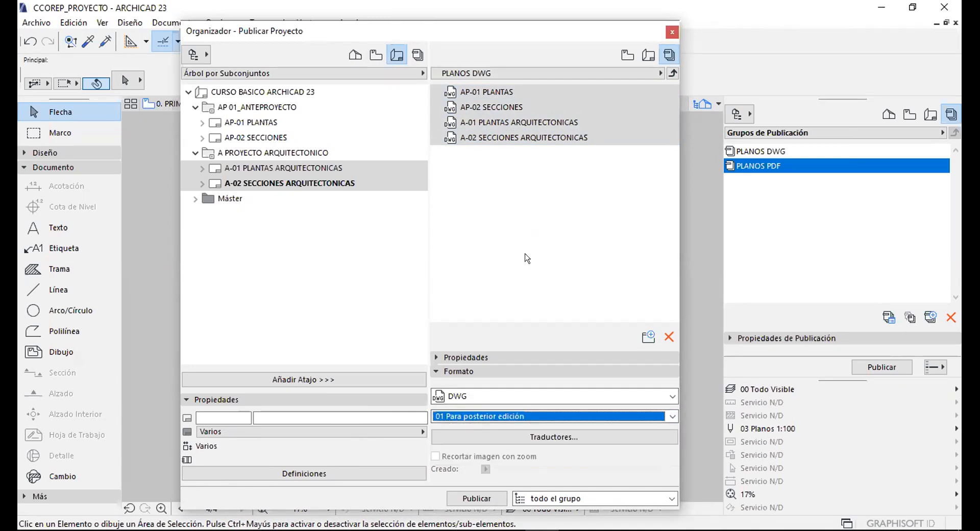
pyautogui.click(672, 73)
# Select all PLANOS PDF sheets and keep the PDF colour mode at Color.
pyautogui.doubleClick(459, 106)
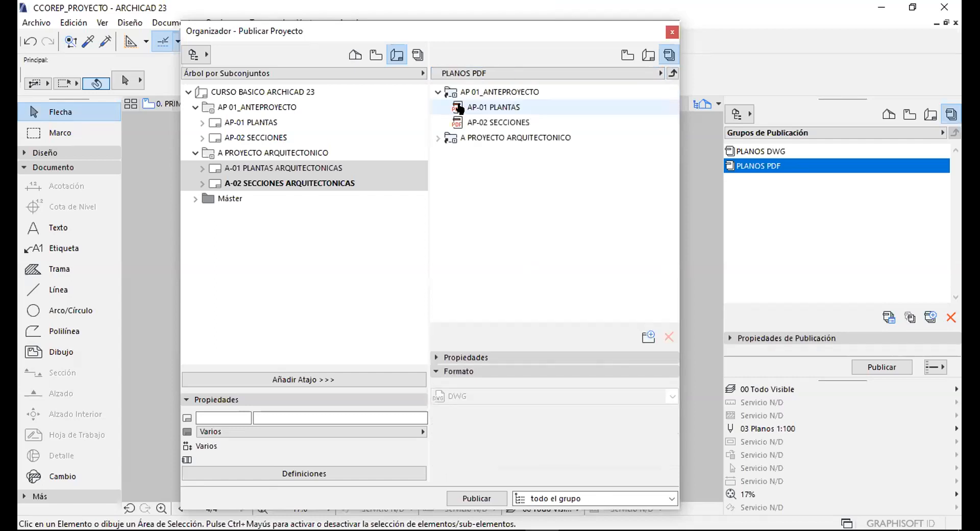
pyautogui.click(478, 107)
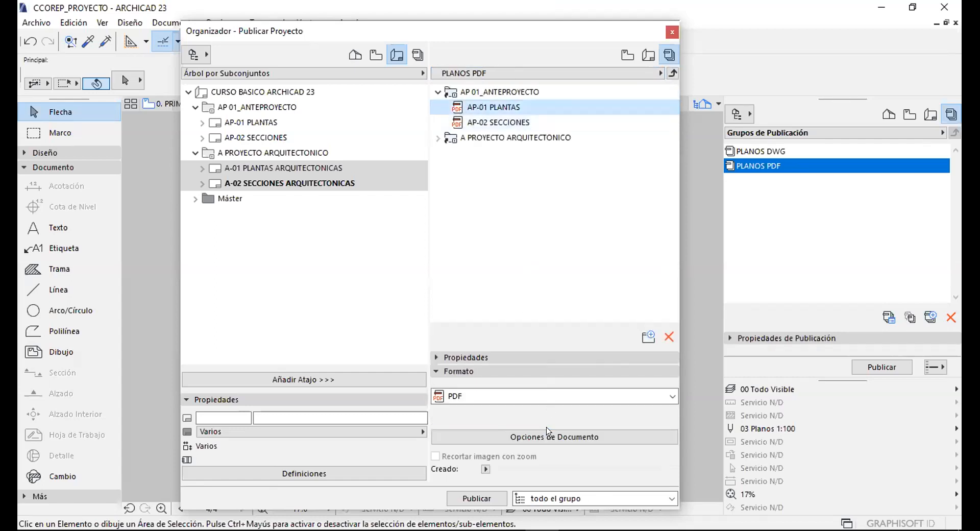
pyautogui.click(488, 122)
pyautogui.click(497, 91)
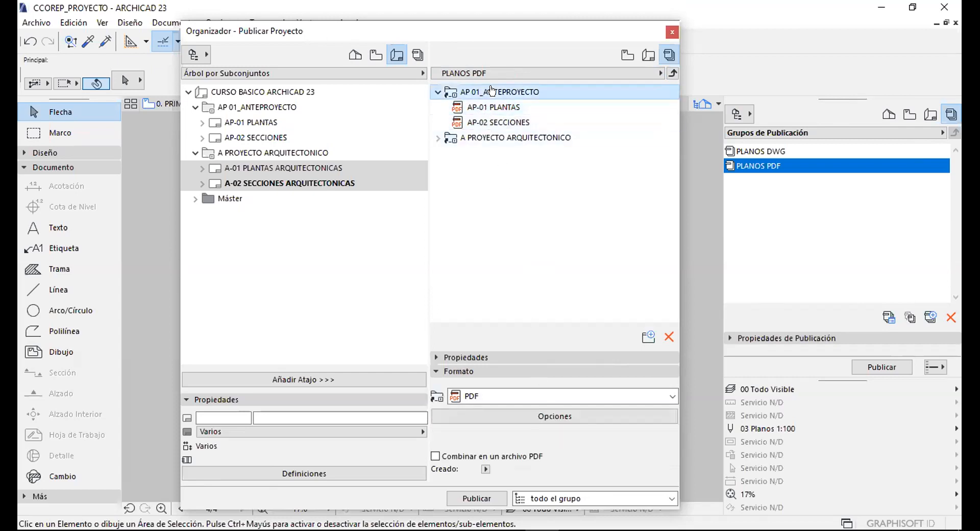
pyautogui.keyDown('shift'); pyautogui.click(488, 136); pyautogui.keyUp('shift')
pyautogui.click(546, 436)
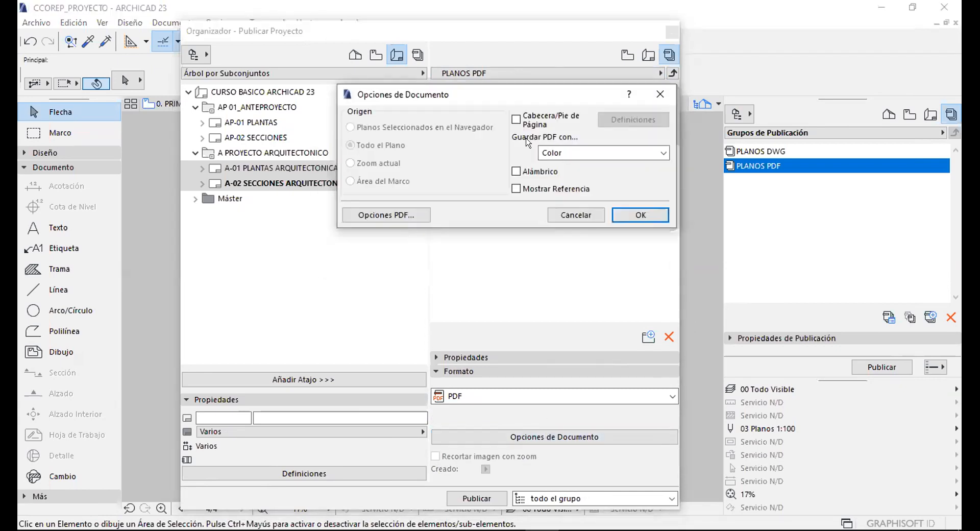
pyautogui.click(565, 152)
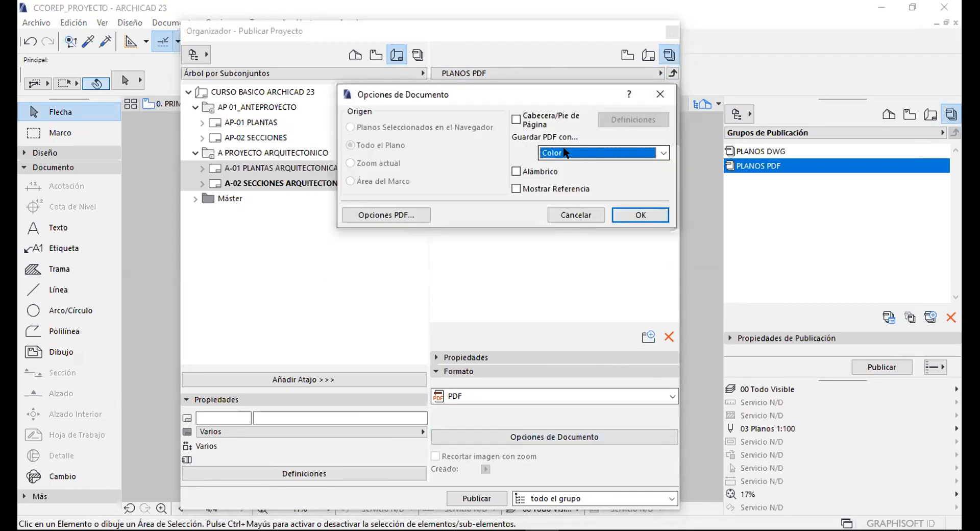
pyautogui.click(515, 155)
# Leave the PDF arc resolution at 300 dpi and accept the document options.
pyautogui.click(370, 216)
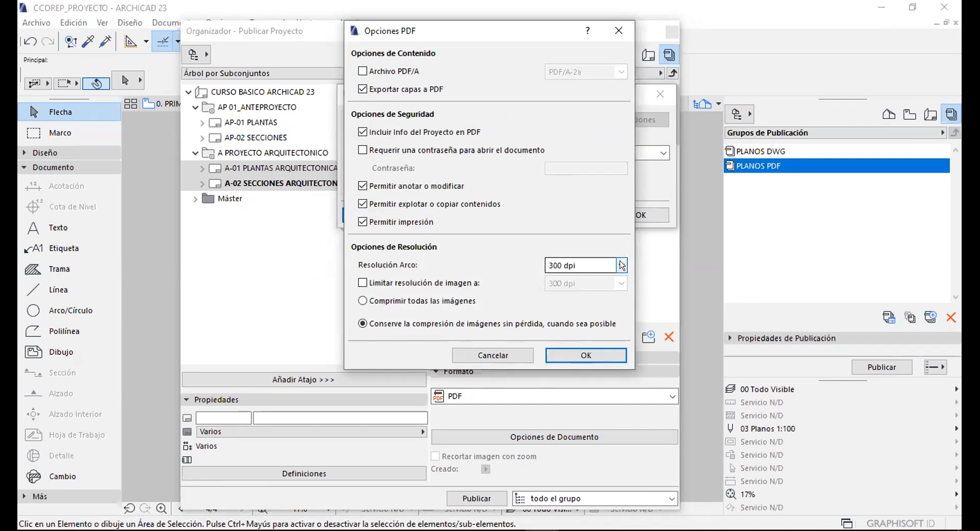
pyautogui.moveTo(491, 32); pyautogui.dragTo(446, 22)
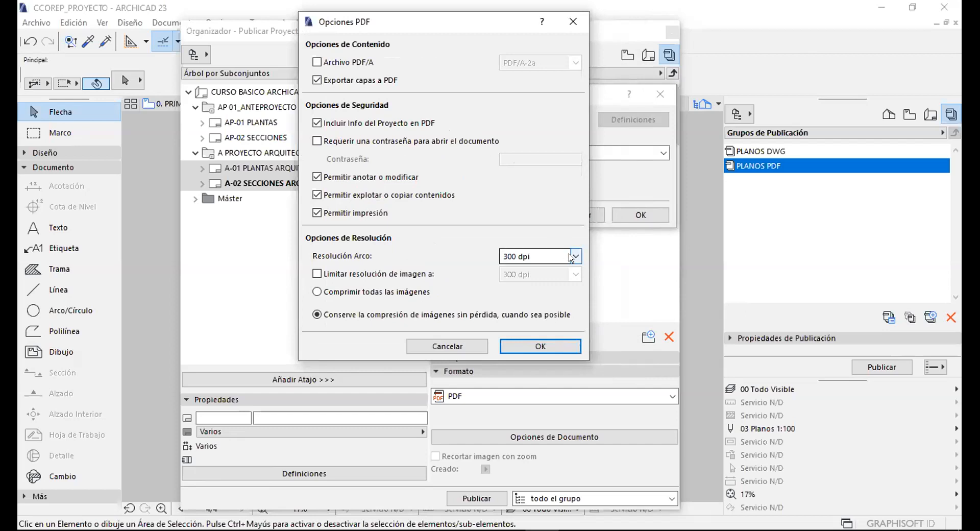
pyautogui.click(572, 256)
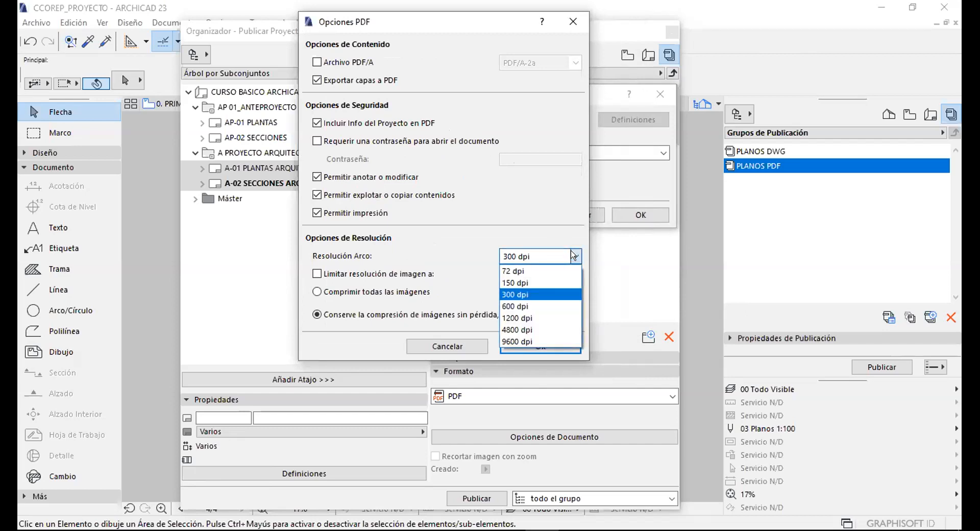
pyautogui.click(572, 257)
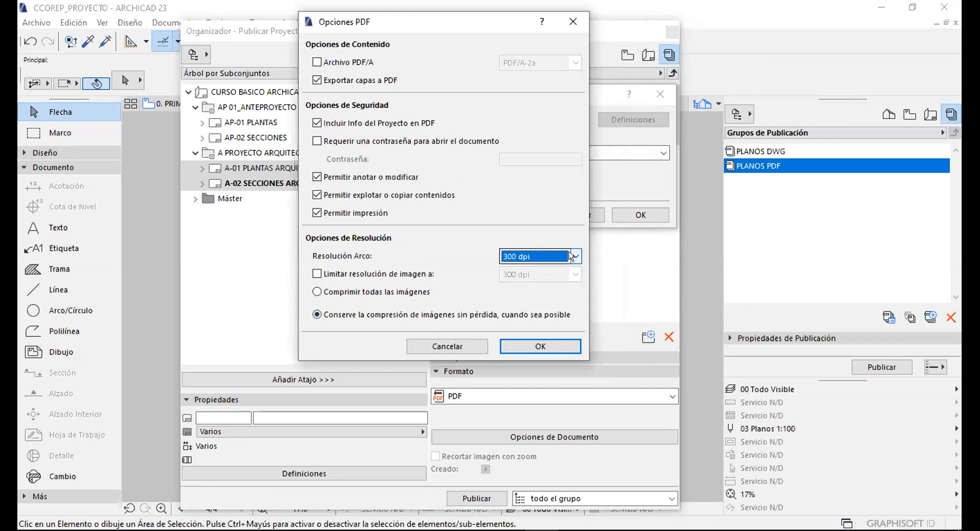
pyautogui.click(571, 256)
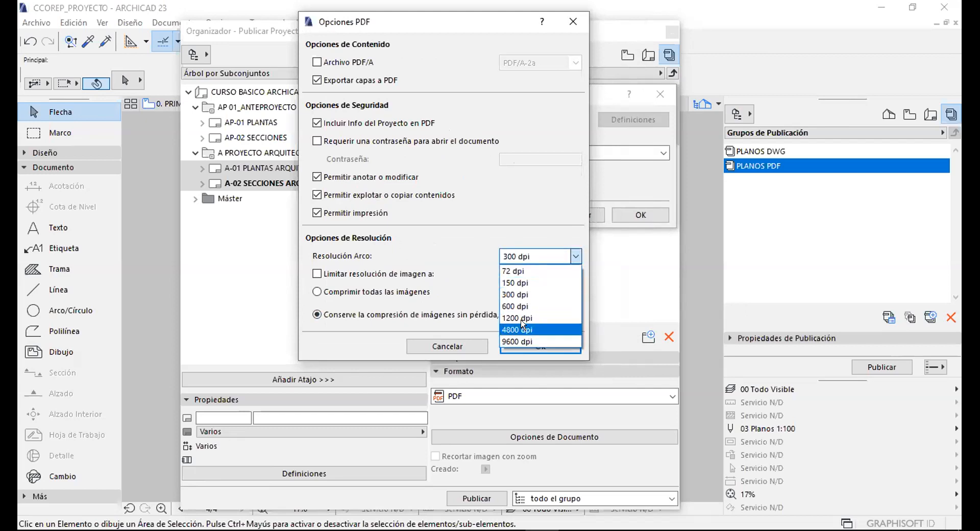
pyautogui.click(541, 256)
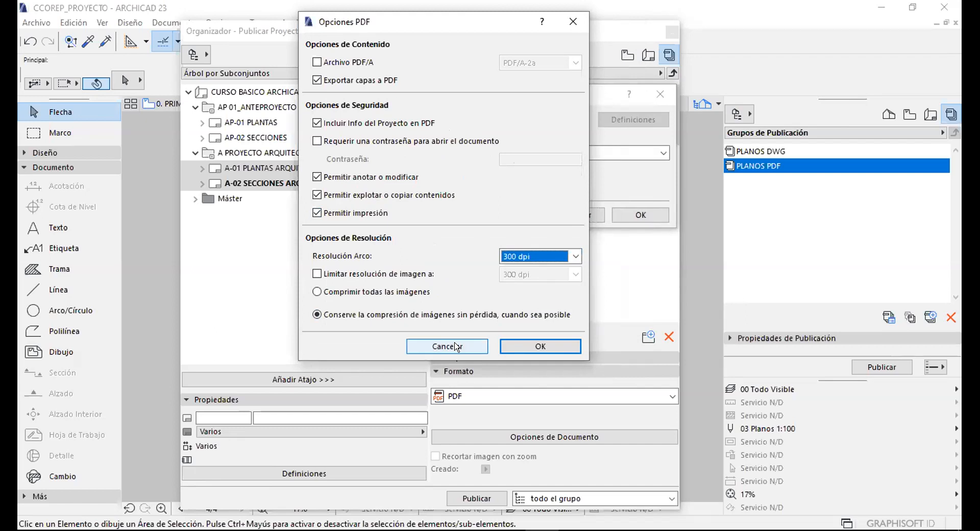
pyautogui.click(457, 346)
pyautogui.click(639, 214)
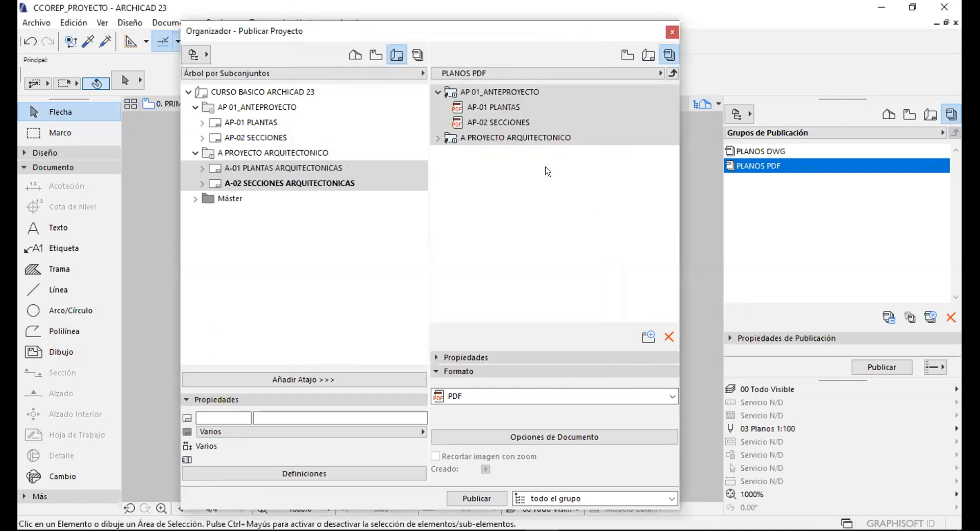
# Reopen PLANOS DWG, select its four items, then close the Organizer.
pyautogui.click(673, 73)
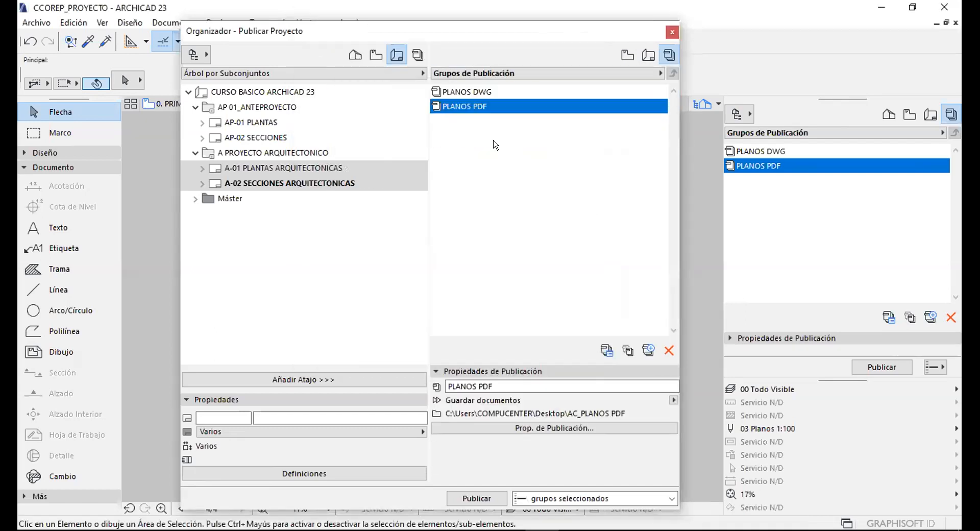
pyautogui.click(493, 145)
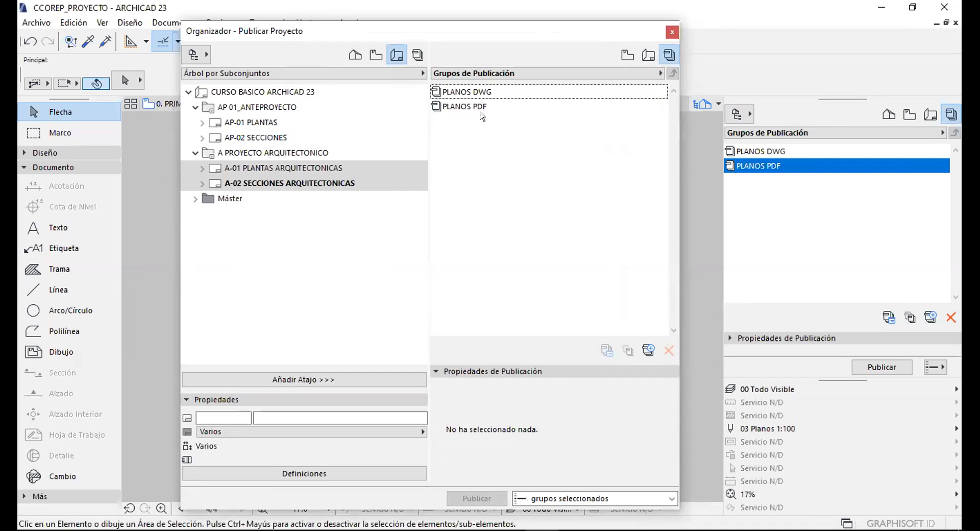
pyautogui.doubleClick(463, 92)
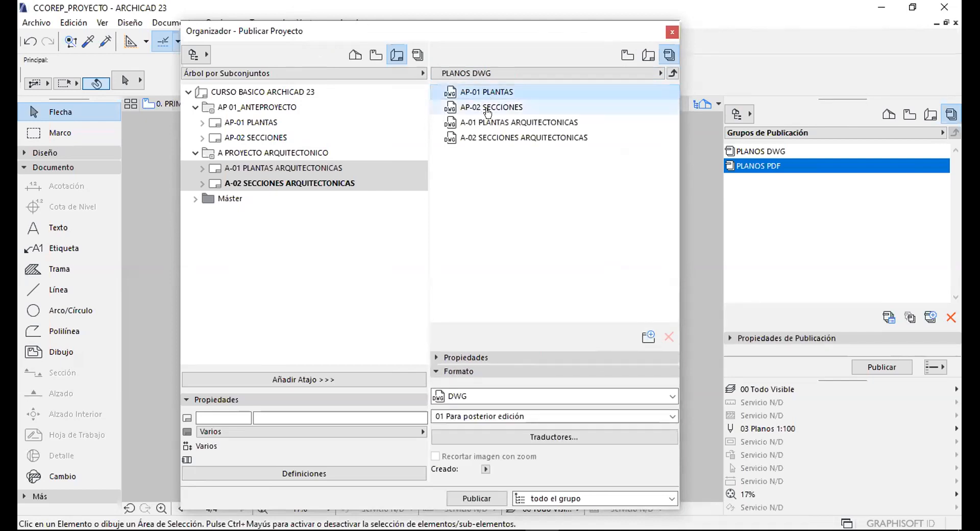
pyautogui.keyDown('shift'); pyautogui.click(490, 137); pyautogui.keyUp('shift')
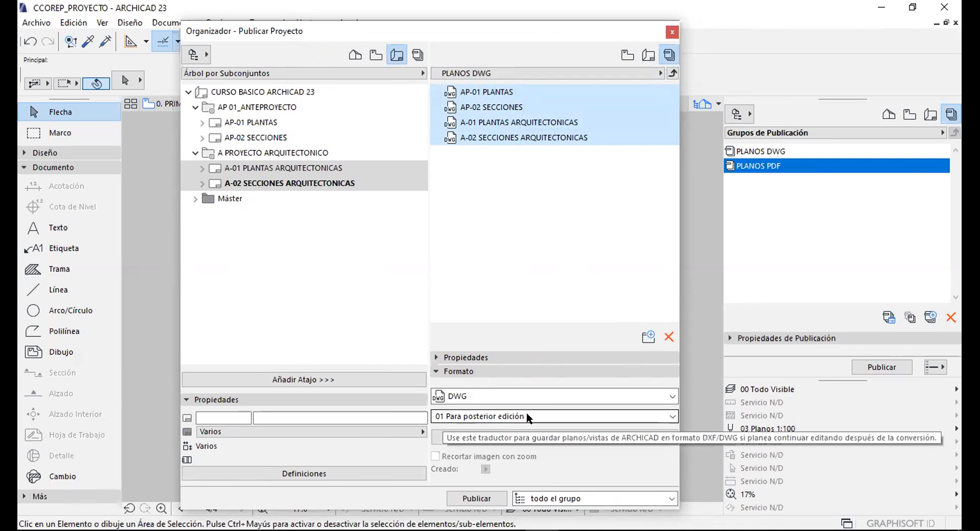
pyautogui.click(670, 32)
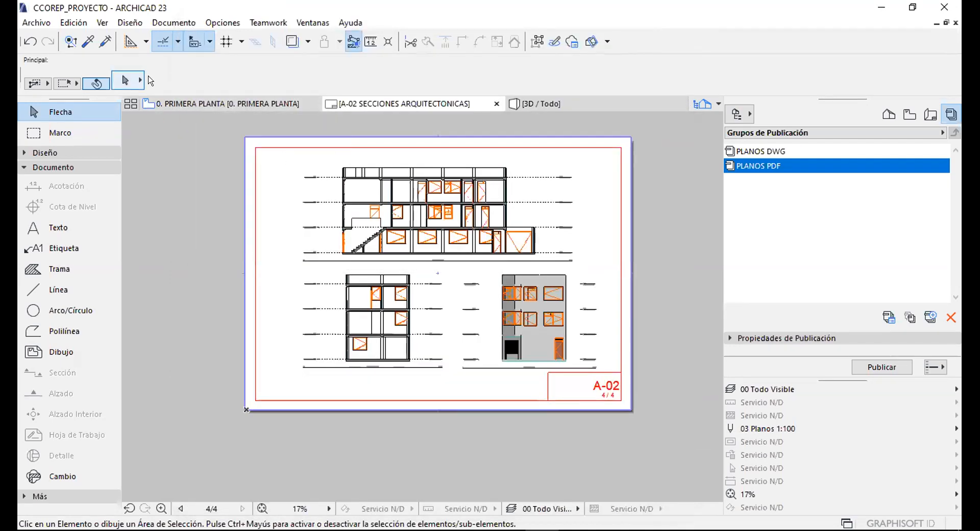
# Open the DXF-DWG translator definitions and select the 01 Para posterior edición translator.
pyautogui.click(36, 23)
pyautogui.moveTo(84, 199)
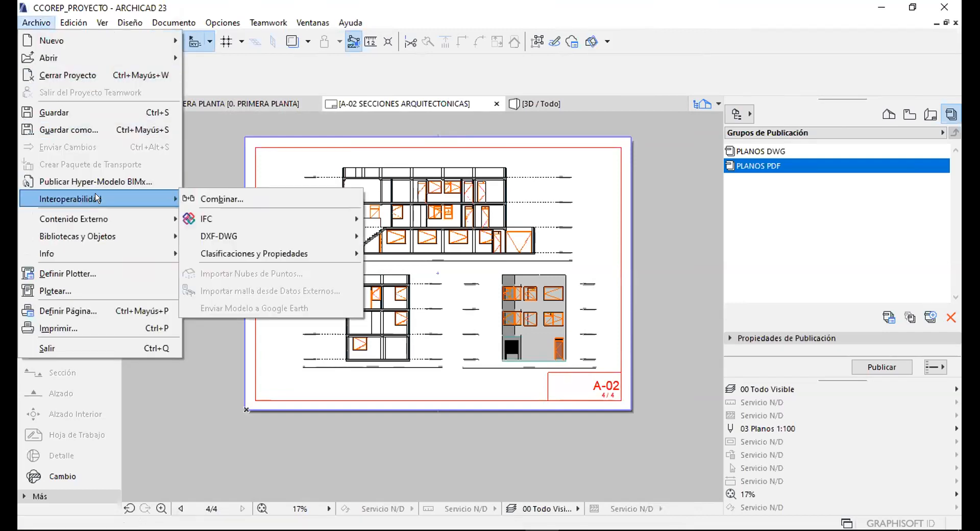
pyautogui.moveTo(237, 232)
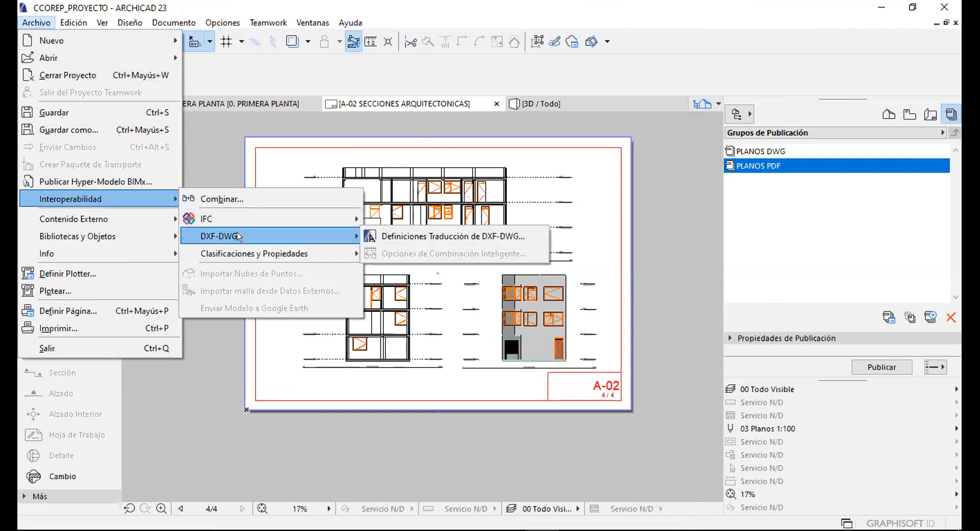
pyautogui.click(470, 233)
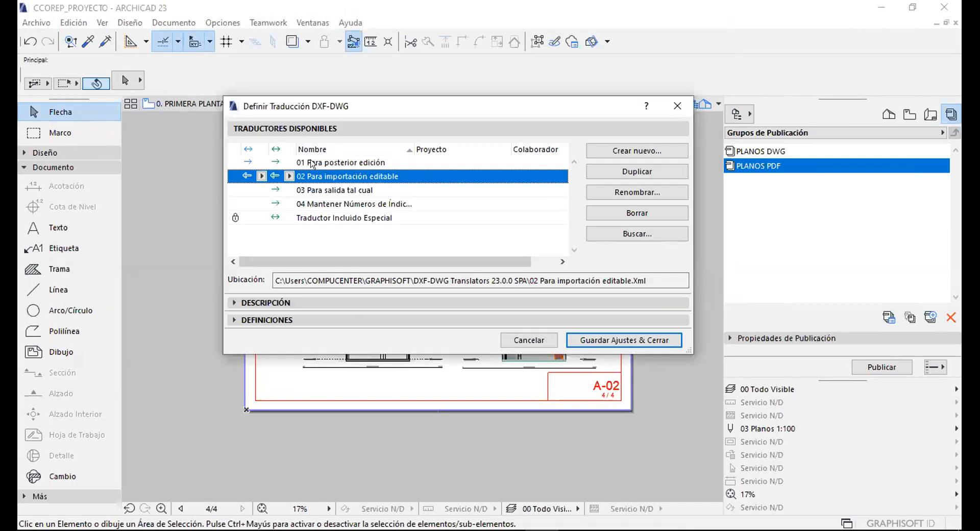
pyautogui.click(322, 161)
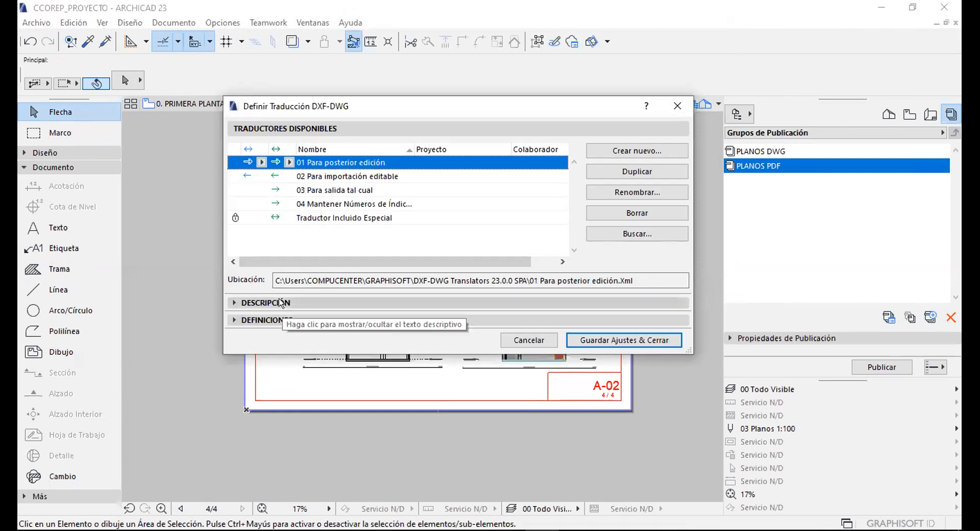
# Set the translator's drawing unit to 1 metro and save the translator settings.
pyautogui.moveTo(326, 101); pyautogui.dragTo(309, 56)
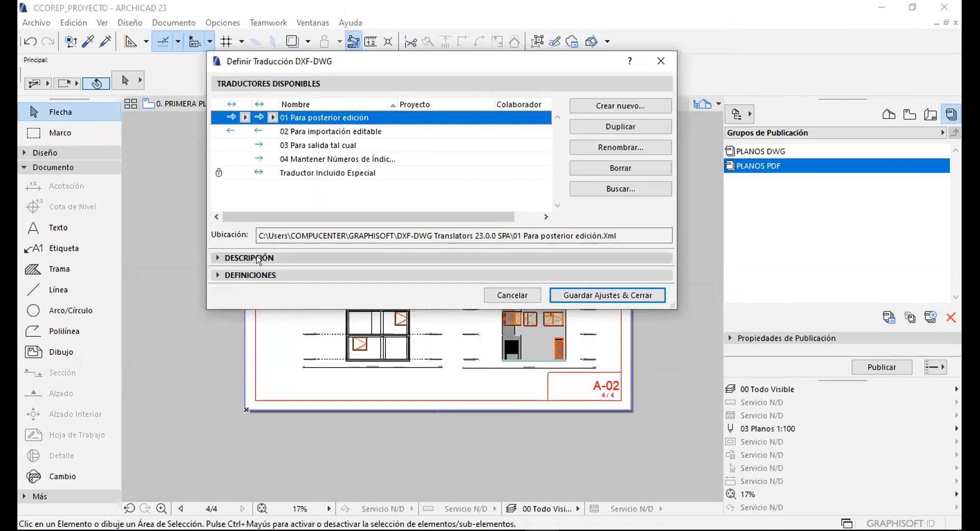
pyautogui.click(239, 258)
pyautogui.click(260, 259)
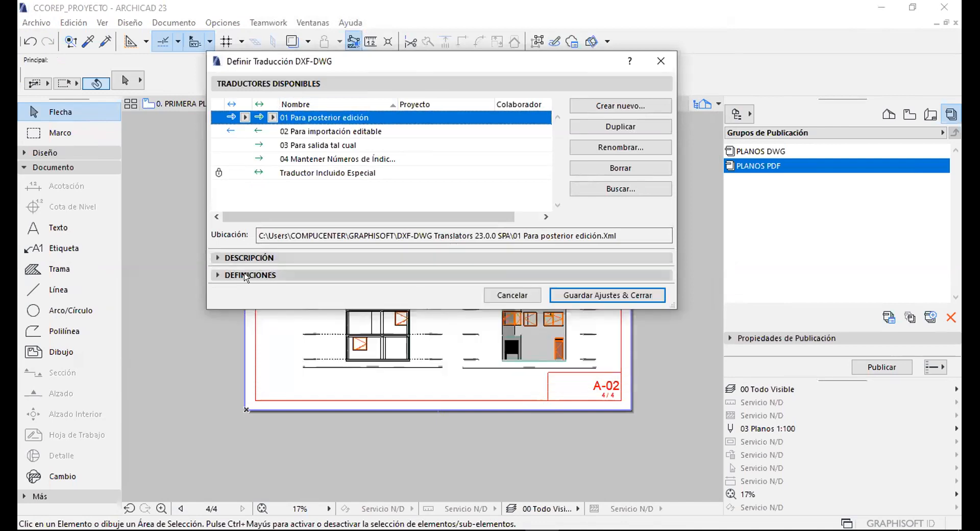
pyautogui.click(253, 275)
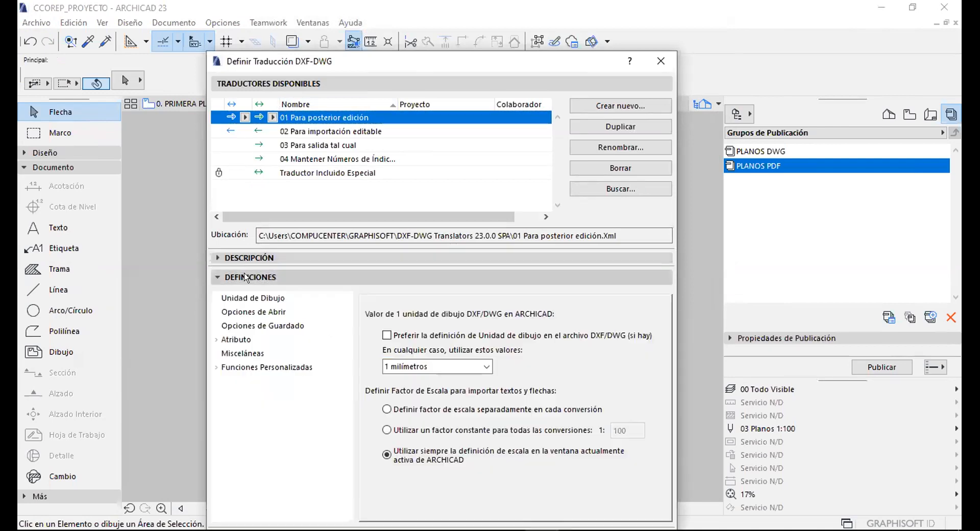
pyautogui.click(255, 299)
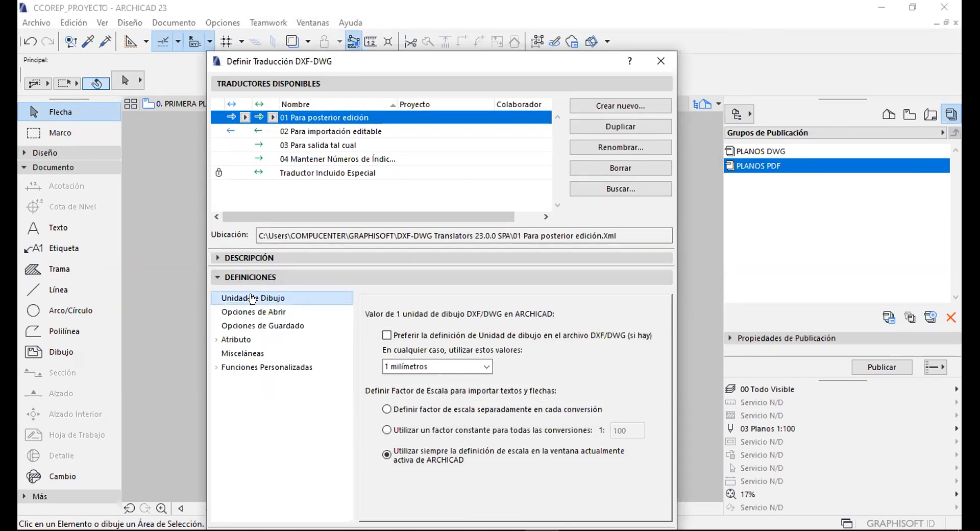
pyautogui.click(440, 366)
pyautogui.click(393, 380)
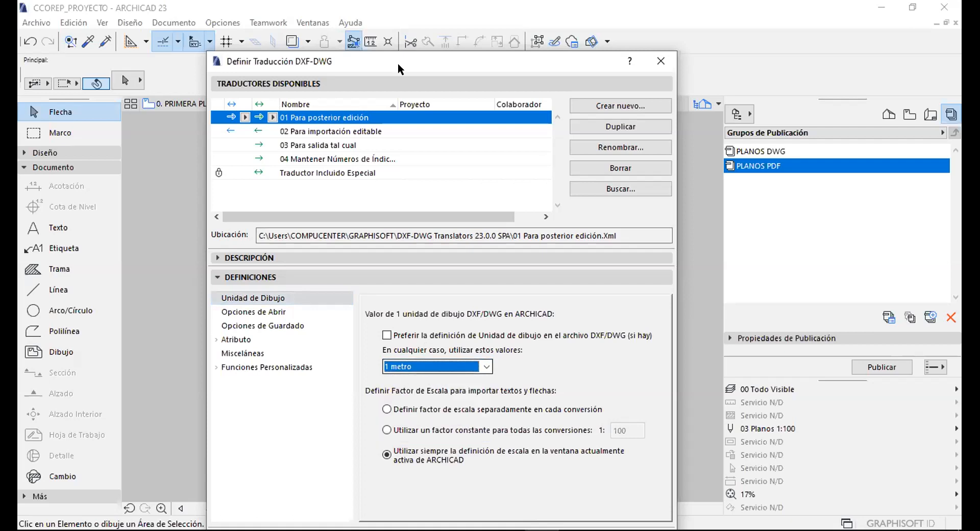
pyautogui.moveTo(398, 63); pyautogui.dragTo(361, 17)
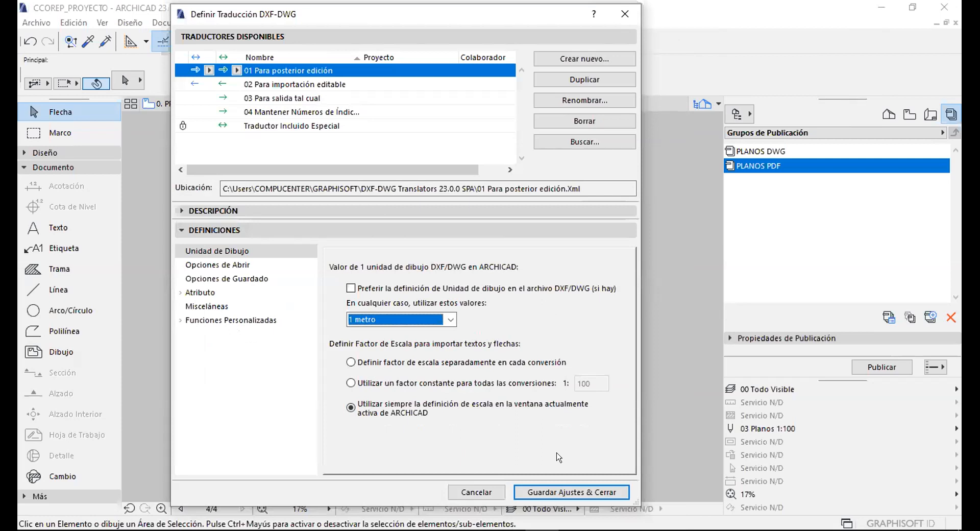
pyautogui.click(539, 491)
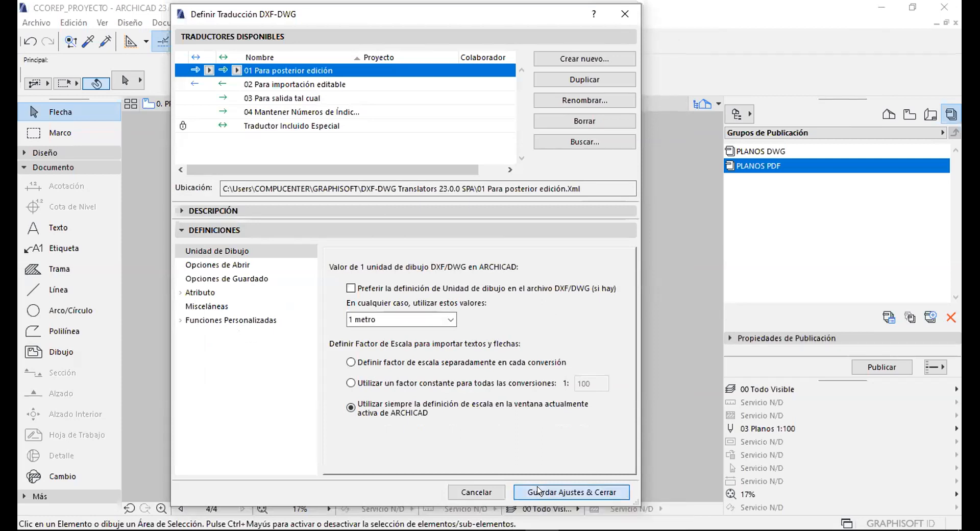
pyautogui.click(740, 113)
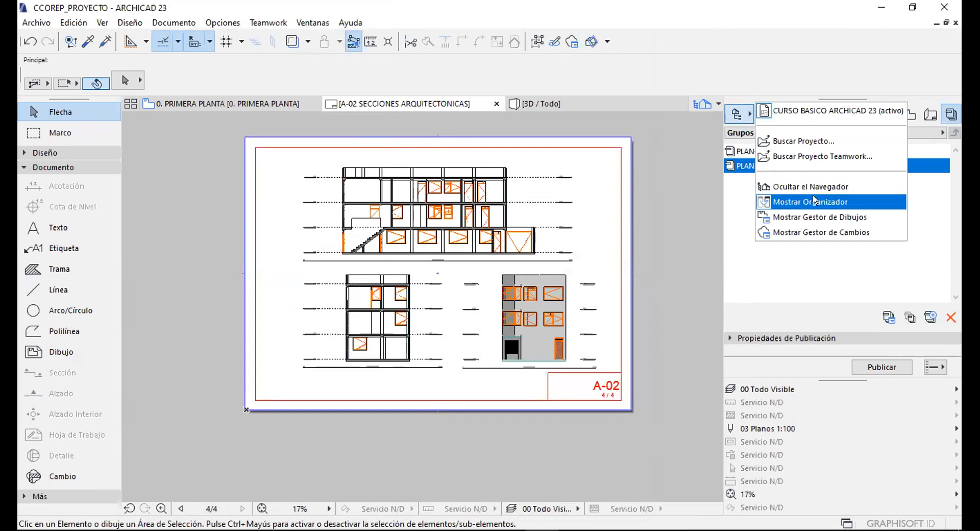
# Open the Organizer's publisher sets list and select PLANOS DWG.
pyautogui.click(791, 200)
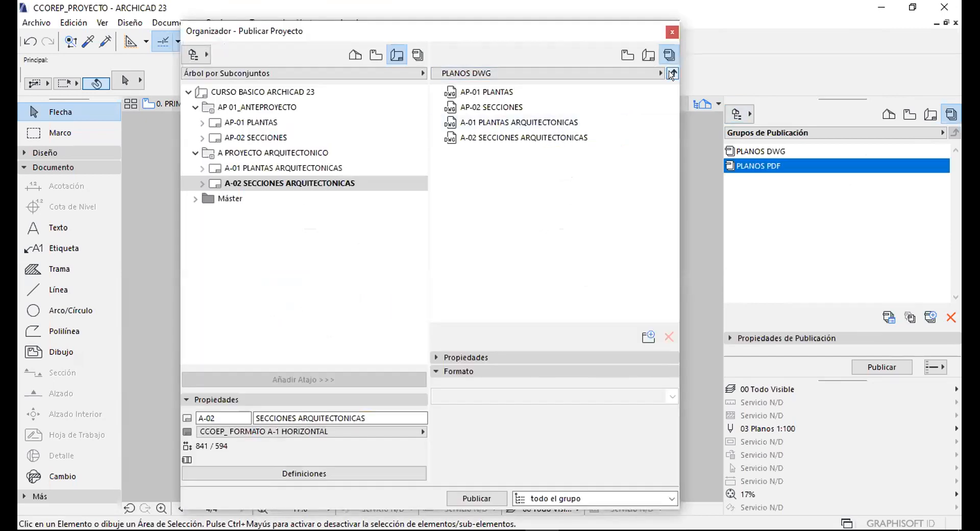
pyautogui.click(599, 90)
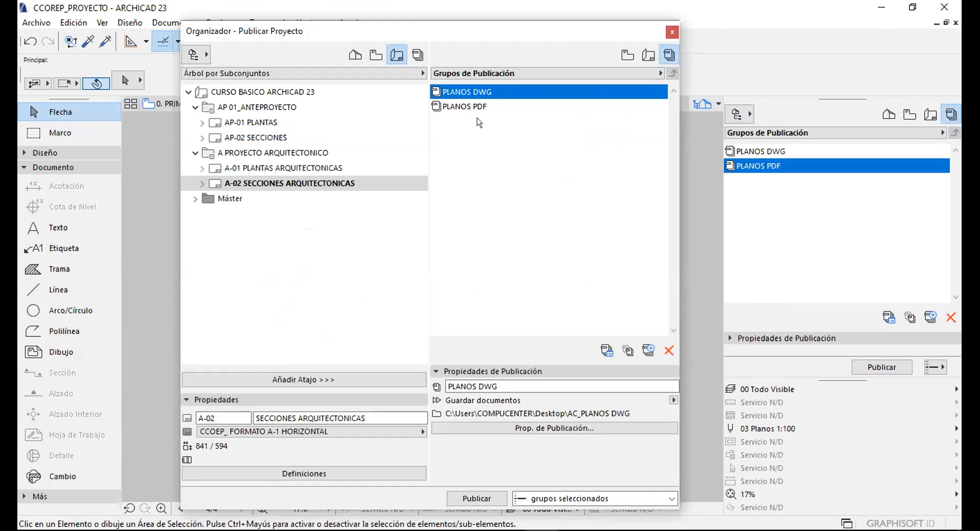
pyautogui.click(466, 151)
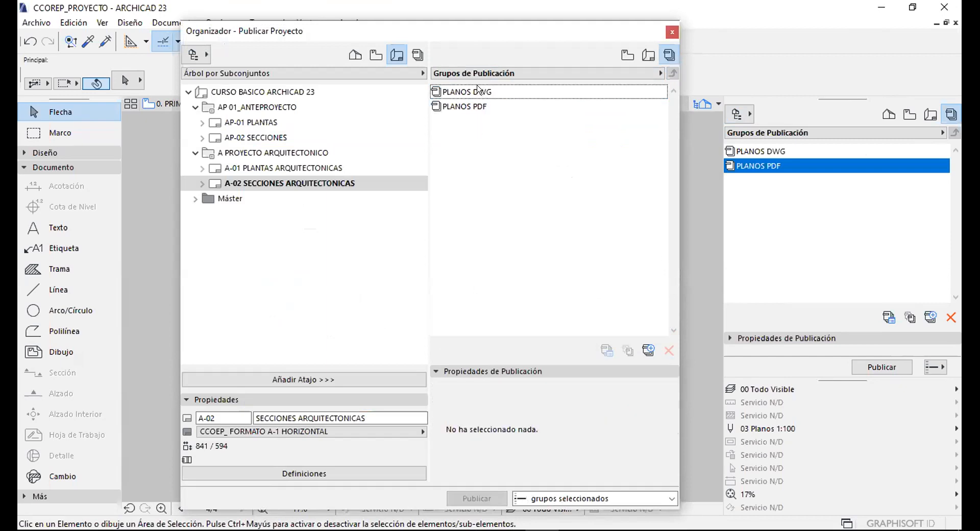
pyautogui.click(478, 92)
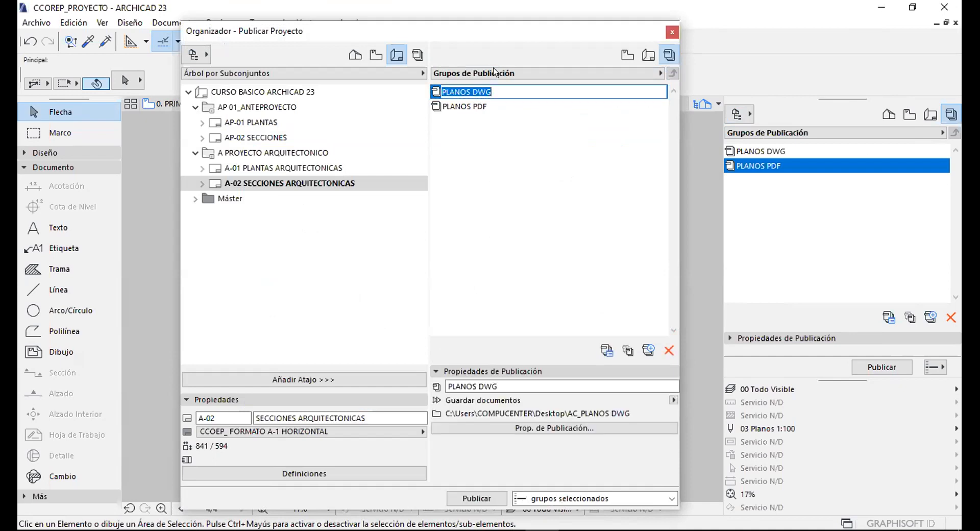
pyautogui.moveTo(488, 27); pyautogui.dragTo(488, 24)
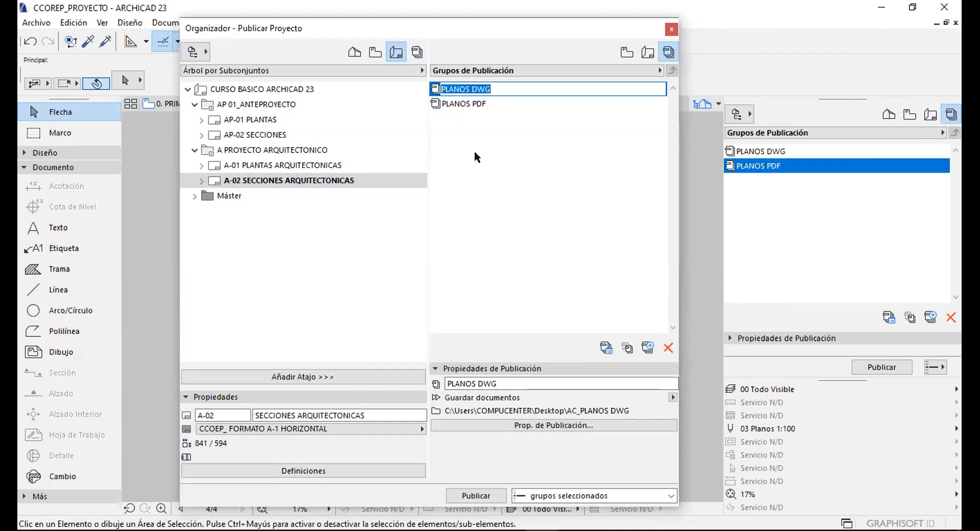
pyautogui.click(458, 88)
# Set publishing to selected sets only, keeping PLANOS DWG selected.
pyautogui.click(556, 496)
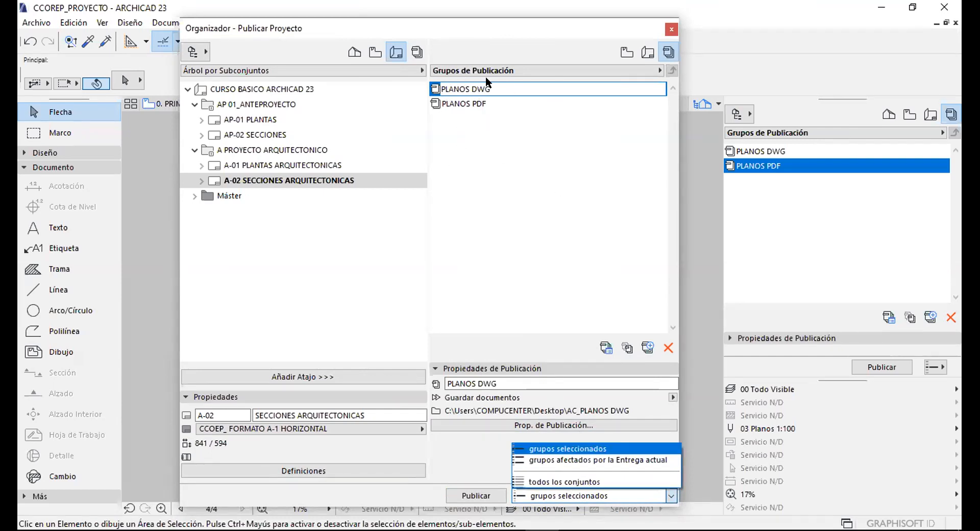
pyautogui.click(469, 107)
pyautogui.click(468, 143)
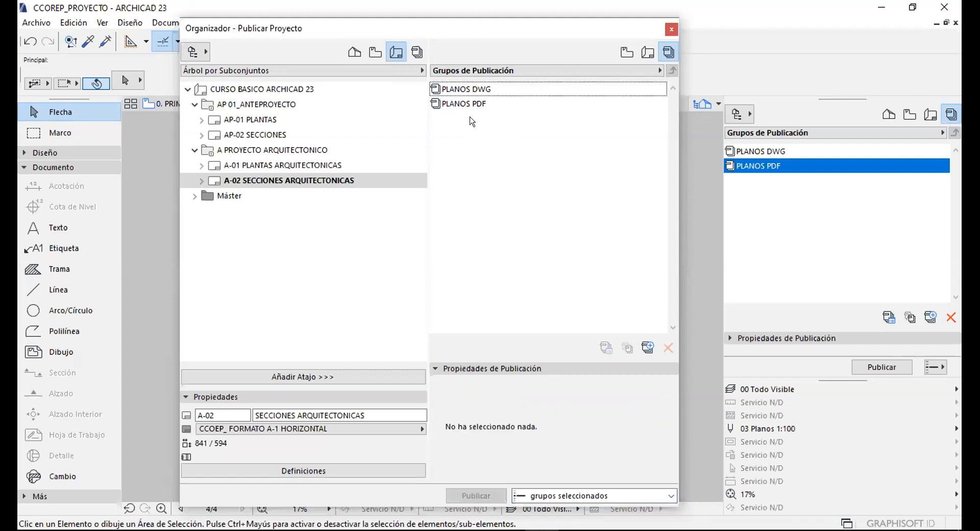
pyautogui.click(462, 88)
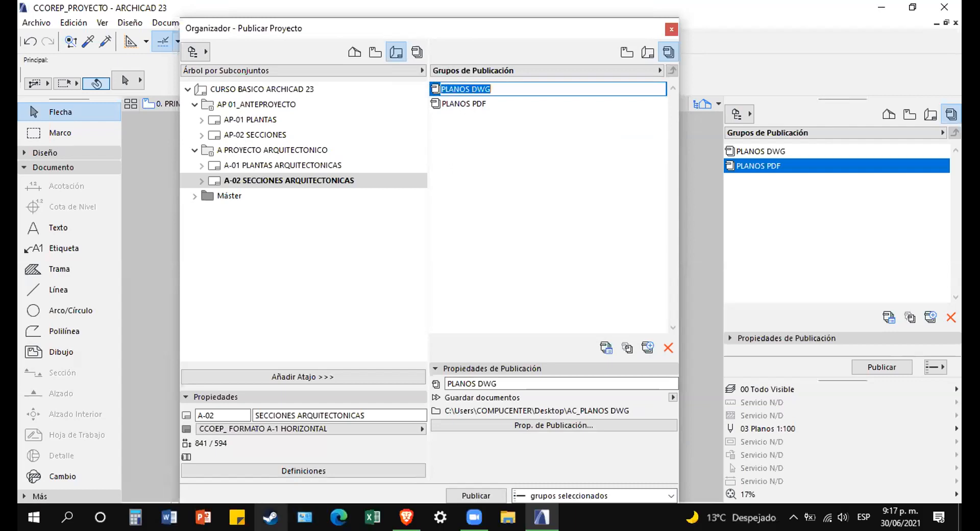
# Launch AutoCAD 2013 from the desktop and bring ARCHICAD back on screen.
pyautogui.click(881, 8)
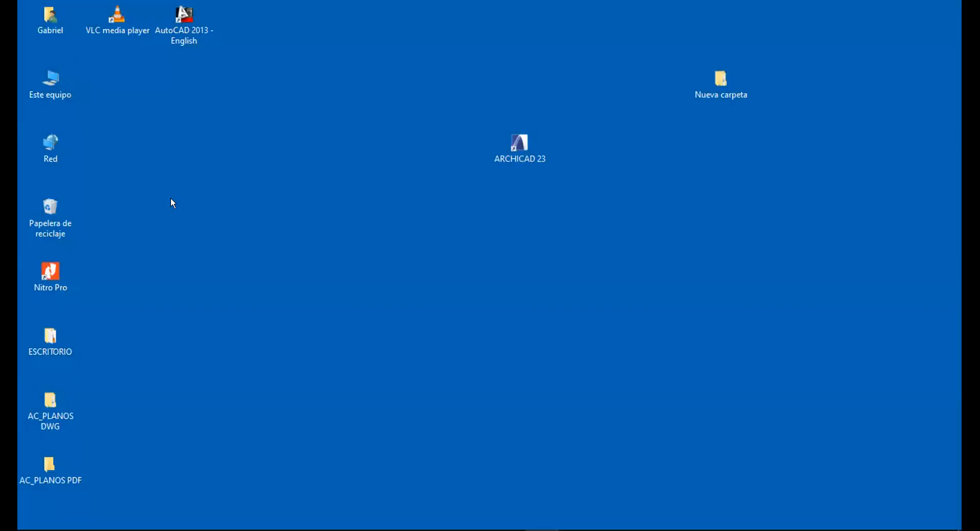
pyautogui.doubleClick(180, 31)
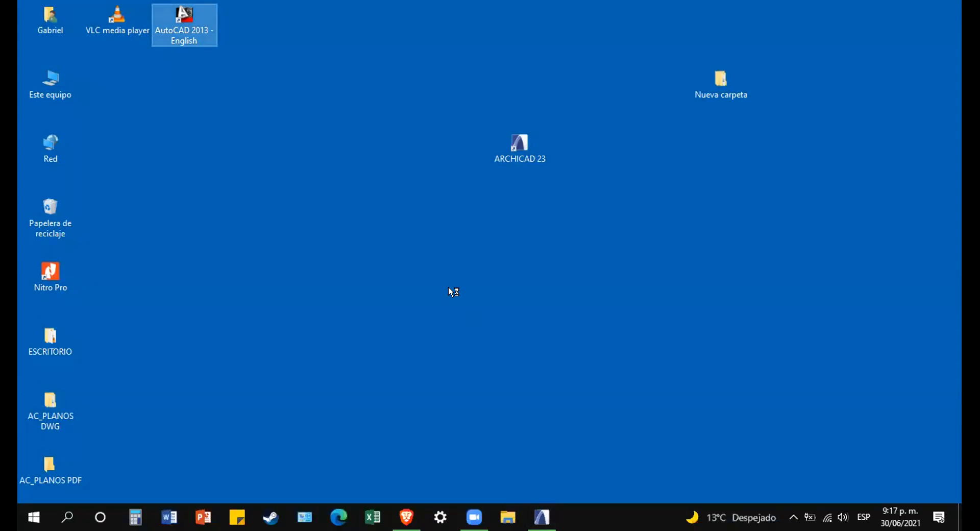
pyautogui.click(542, 517)
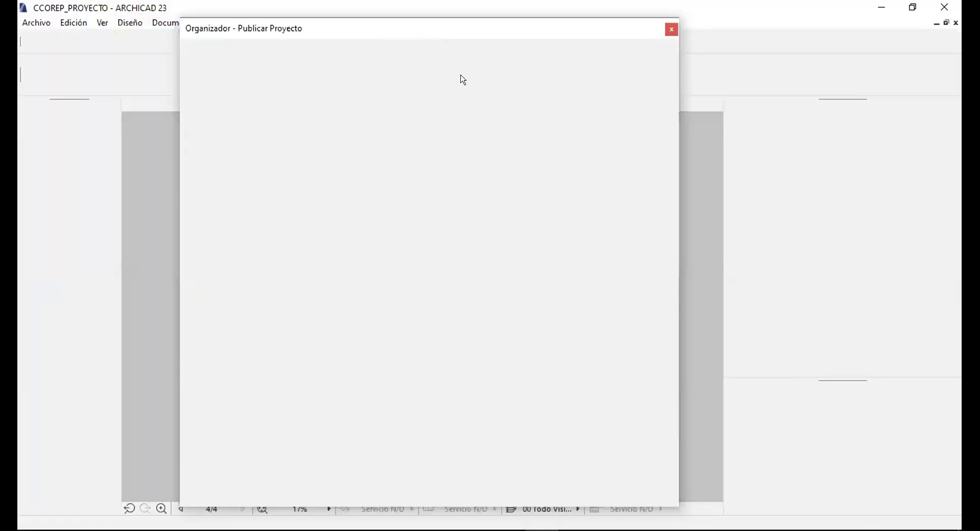
# Select the PLANOS PDF publisher set and keep publishing only selected sets.
pyautogui.moveTo(484, 27); pyautogui.dragTo(473, 17)
pyautogui.click(445, 90)
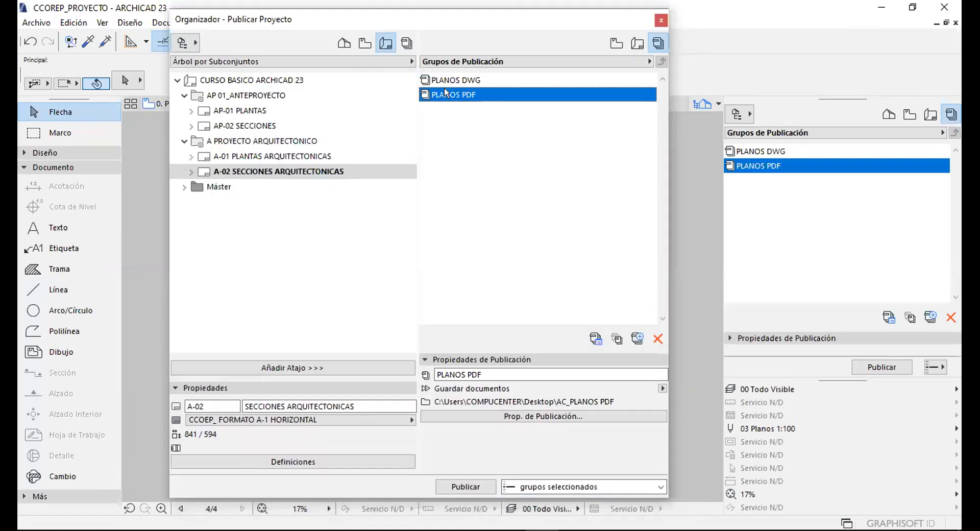
pyautogui.click(446, 90)
pyautogui.click(458, 139)
pyautogui.click(454, 93)
pyautogui.click(456, 95)
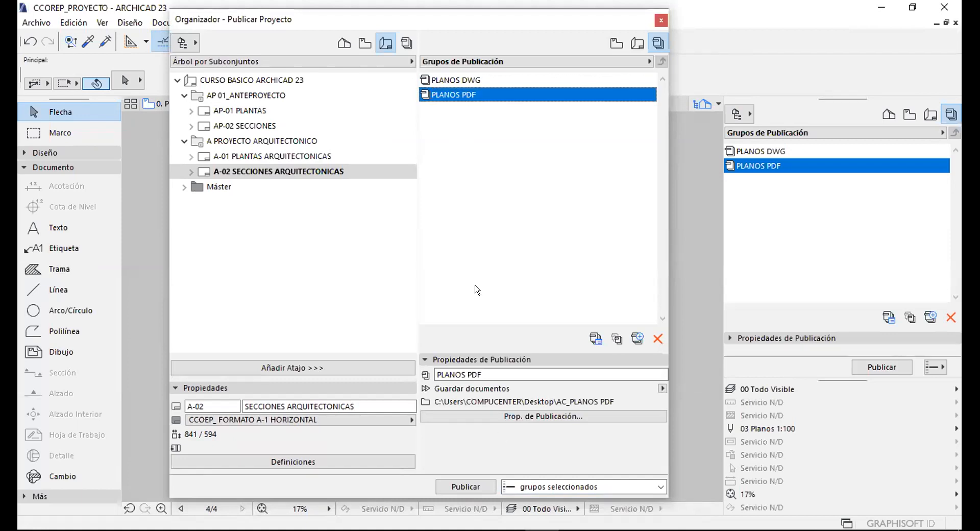
pyautogui.click(526, 487)
pyautogui.click(527, 485)
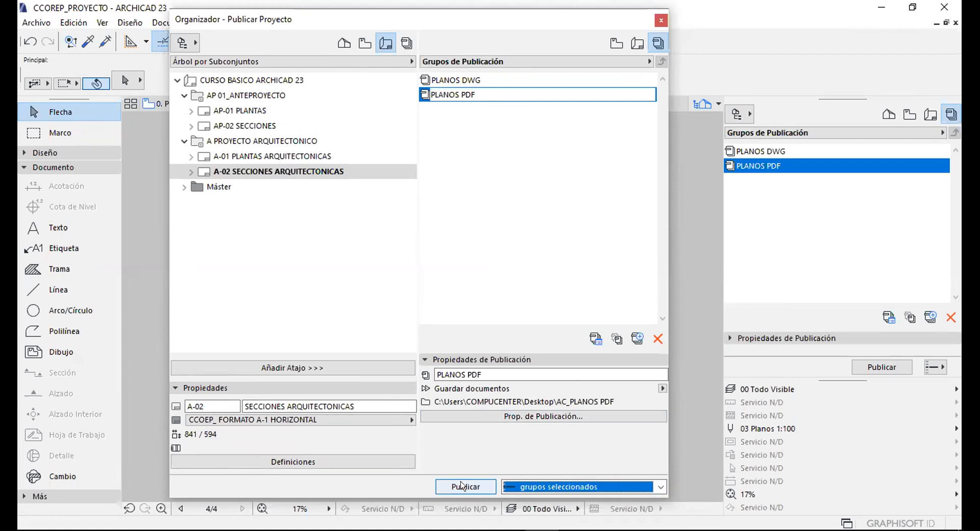
# Publish PLANOS PDF's four sheets as PDFs into AC_PLANOS PDF and close the finished report.
pyautogui.click(462, 486)
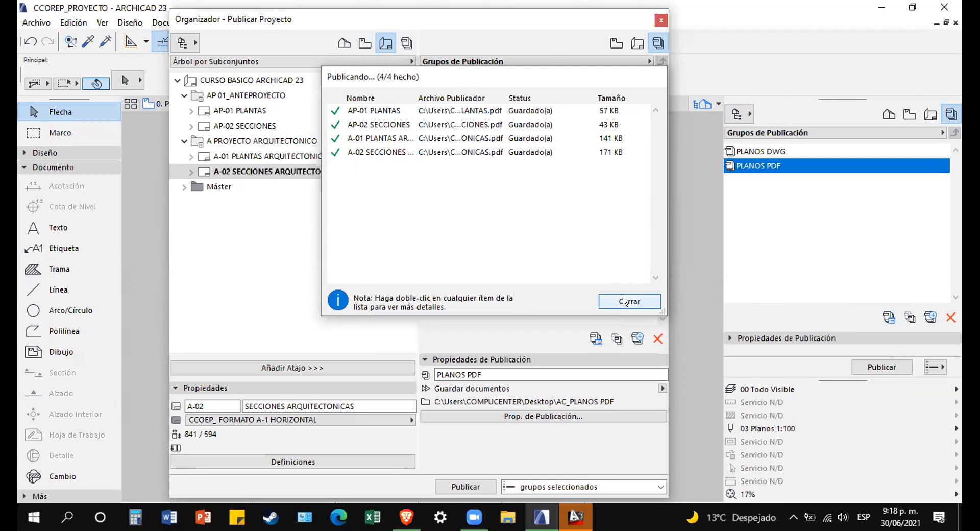
pyautogui.click(624, 301)
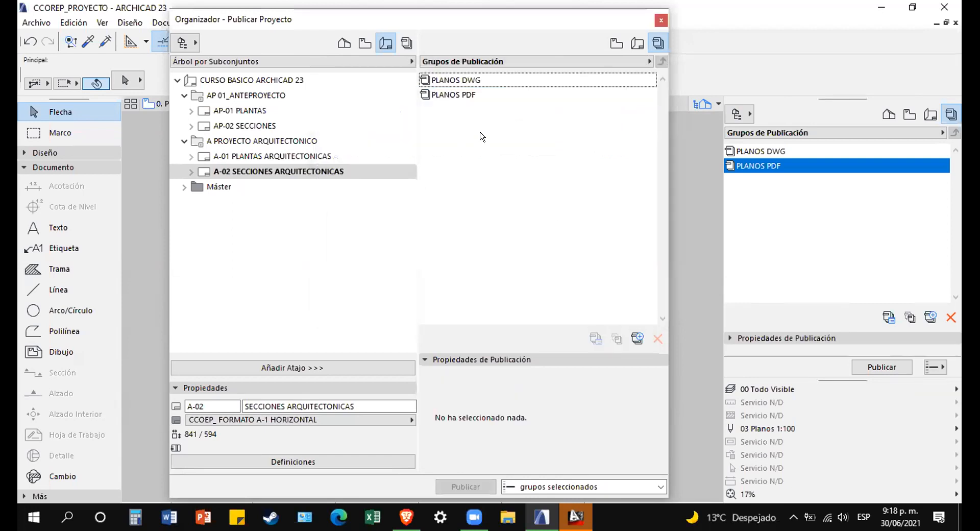
# Select PLANOS DWG, keep 'grupos seleccionados', and publish its four sheets as DWG files.
pyautogui.click(446, 79)
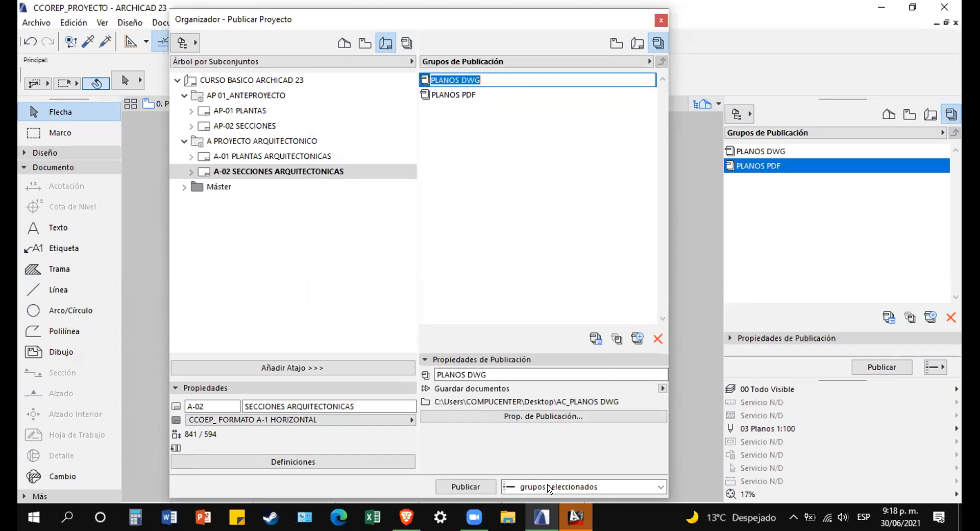
pyautogui.click(549, 488)
pyautogui.click(547, 488)
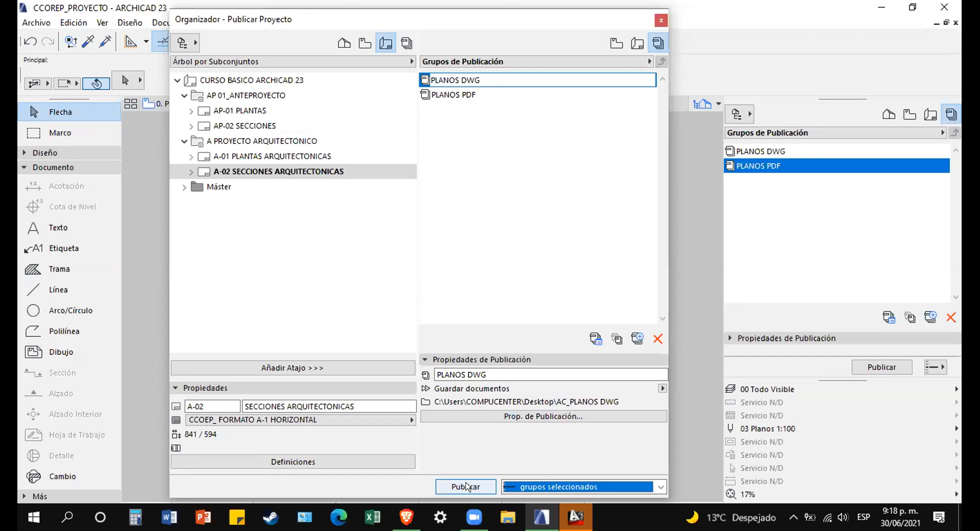
pyautogui.click(466, 487)
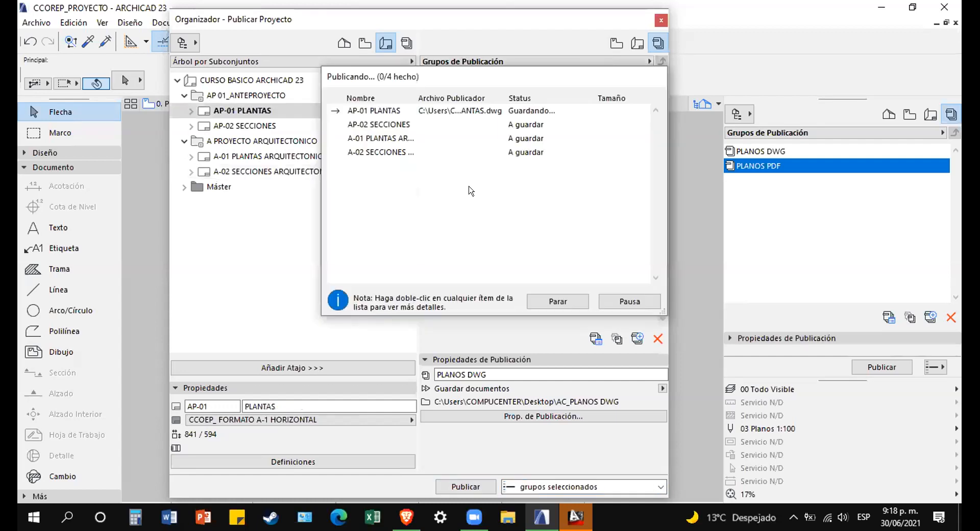
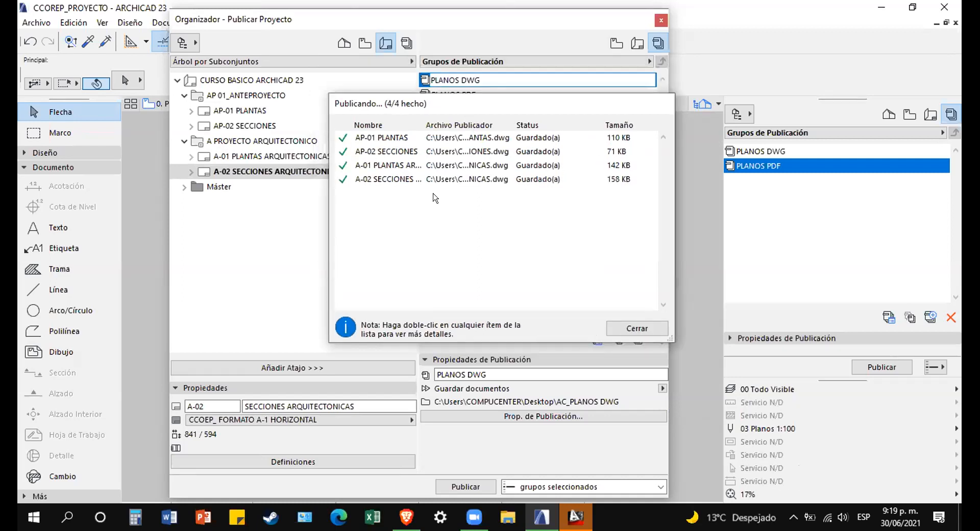
# Dismiss the 'Publicando... (4/4 hecho)' report for the finished PLANOS DWG set.
pyautogui.click(625, 328)
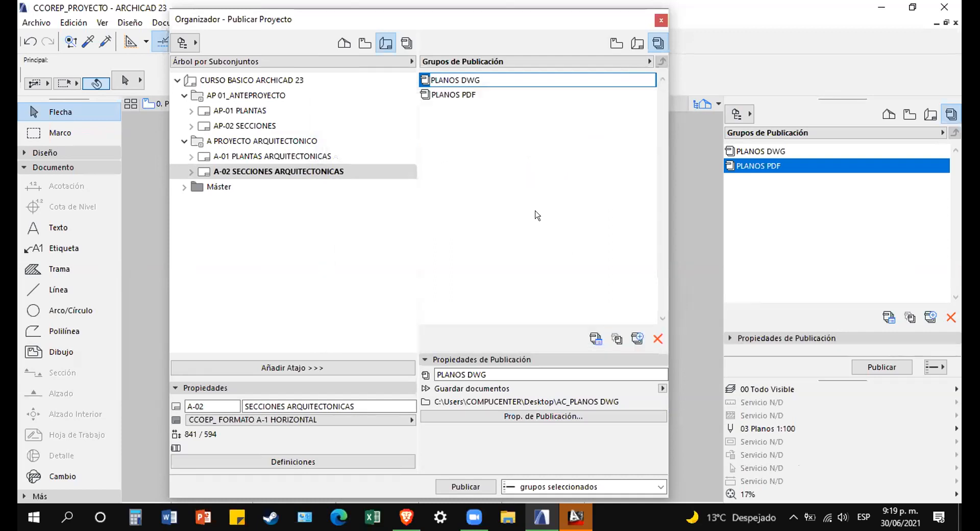
# Switch to AutoCAD 2013 and decline the Customer Involvement Program prompt.
pyautogui.moveTo(575, 517)
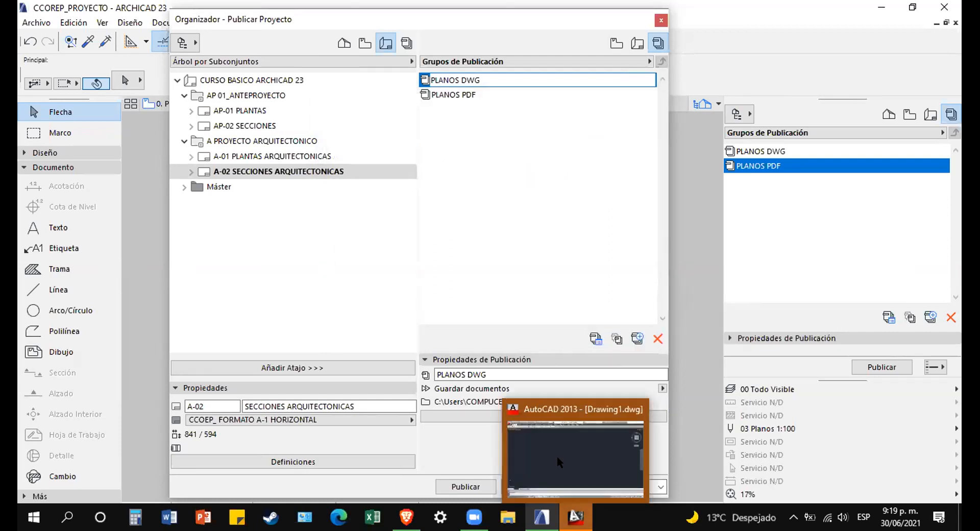
pyautogui.click(556, 416)
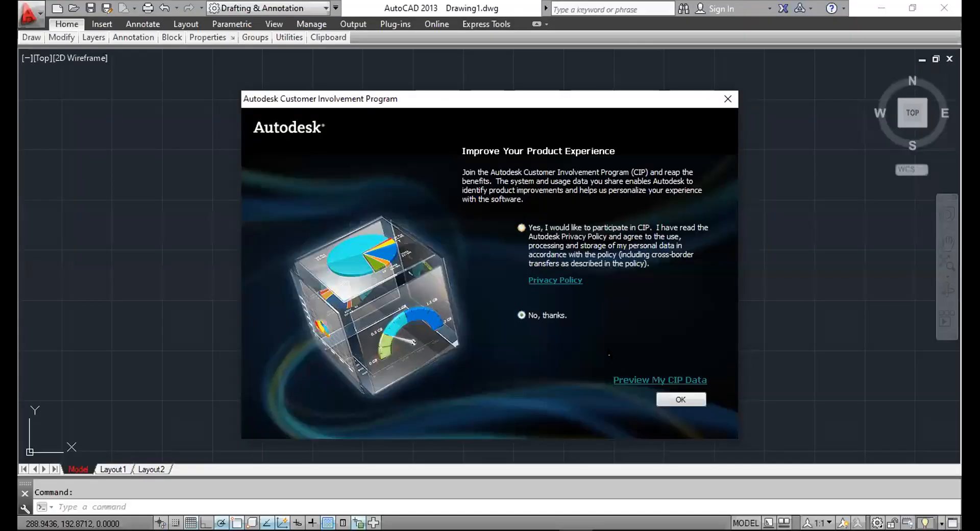
pyautogui.click(670, 398)
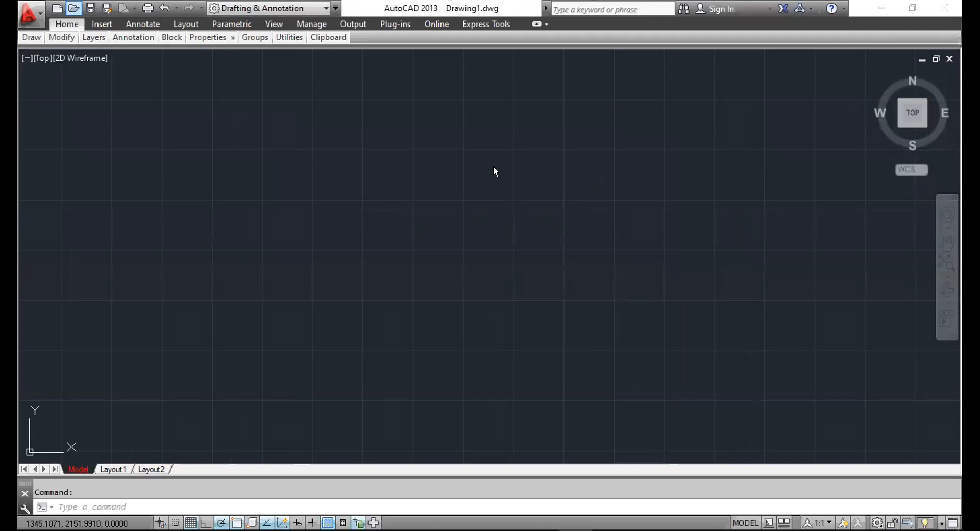
# Open all four DWG files from Desktop > AC_PLANOS DWG, continuing past the non-Autodesk warning.
pyautogui.hotkey('ctrl', 'o')
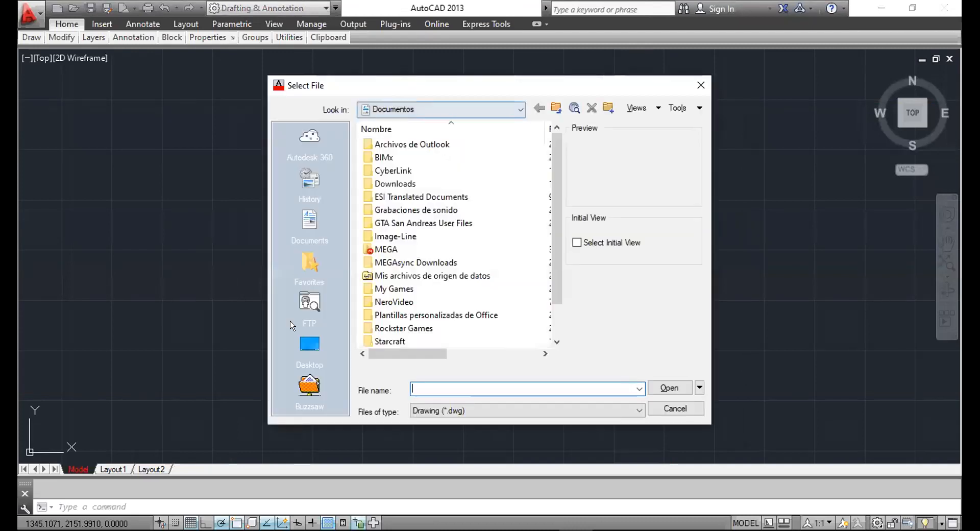
pyautogui.click(291, 323)
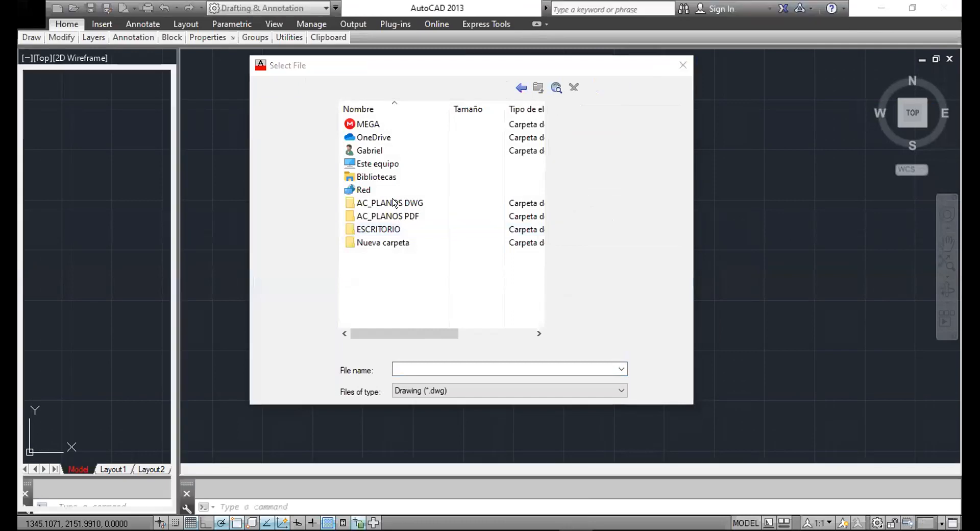
pyautogui.click(584, 296)
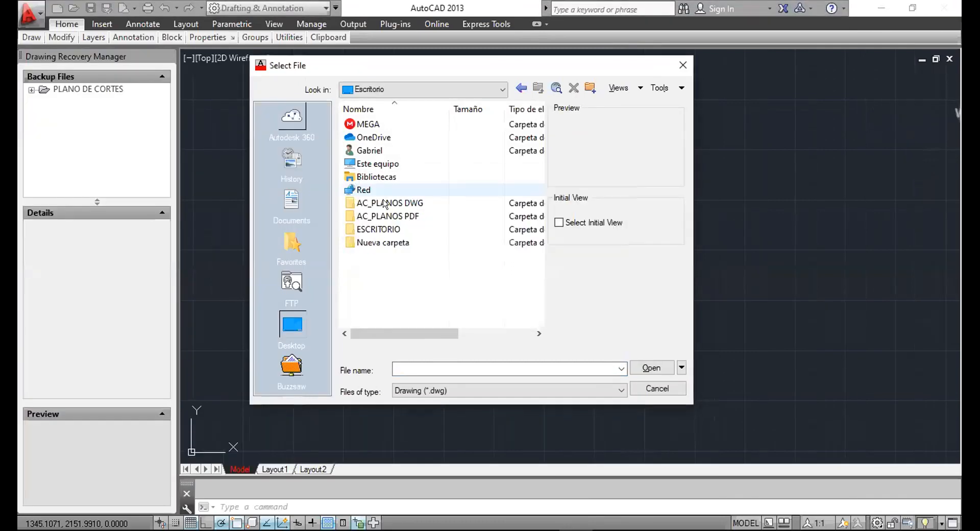
pyautogui.doubleClick(383, 202)
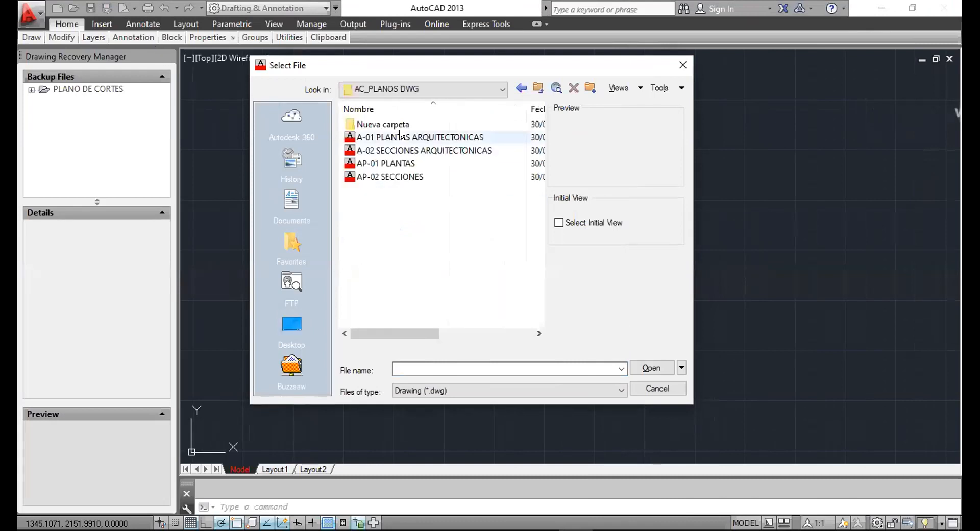
pyautogui.click(400, 136)
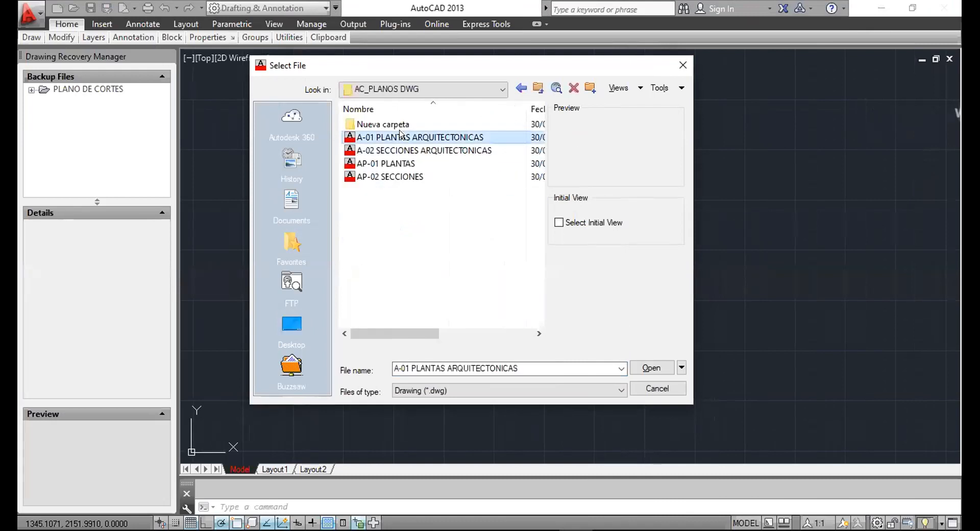
pyautogui.keyDown('shift'); pyautogui.click(408, 176); pyautogui.keyUp('shift')
pyautogui.click(642, 367)
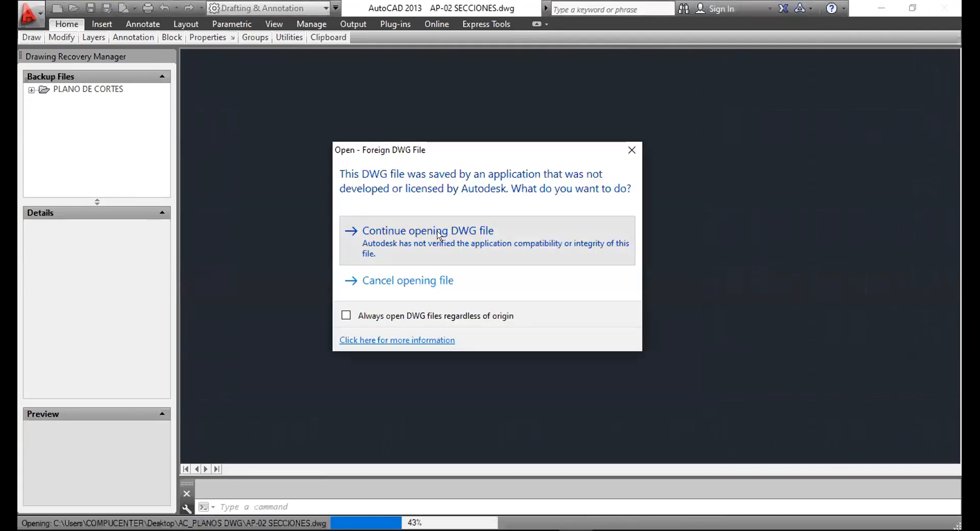
pyautogui.click(437, 233)
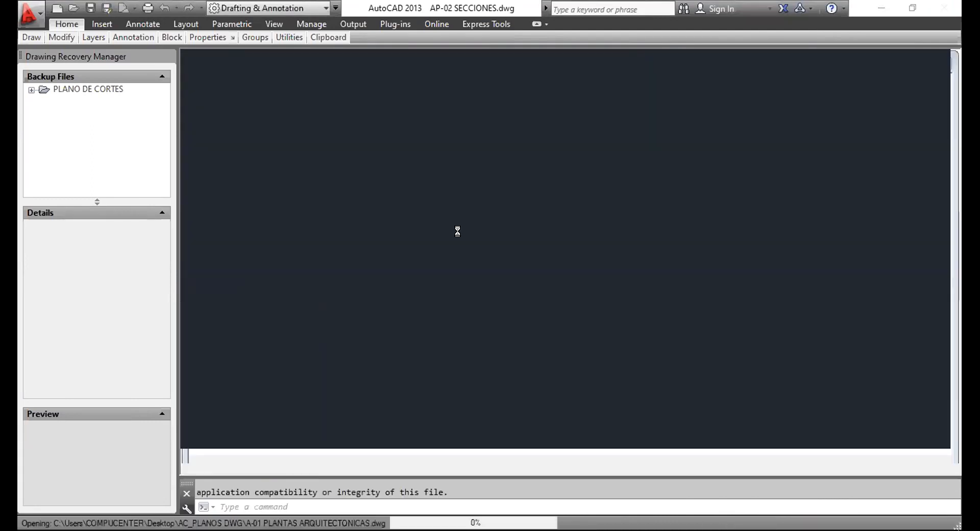
# Continue opening the remaining non-Autodesk DWG files and close the Drawing Recovery Manager.
pyautogui.click(440, 234)
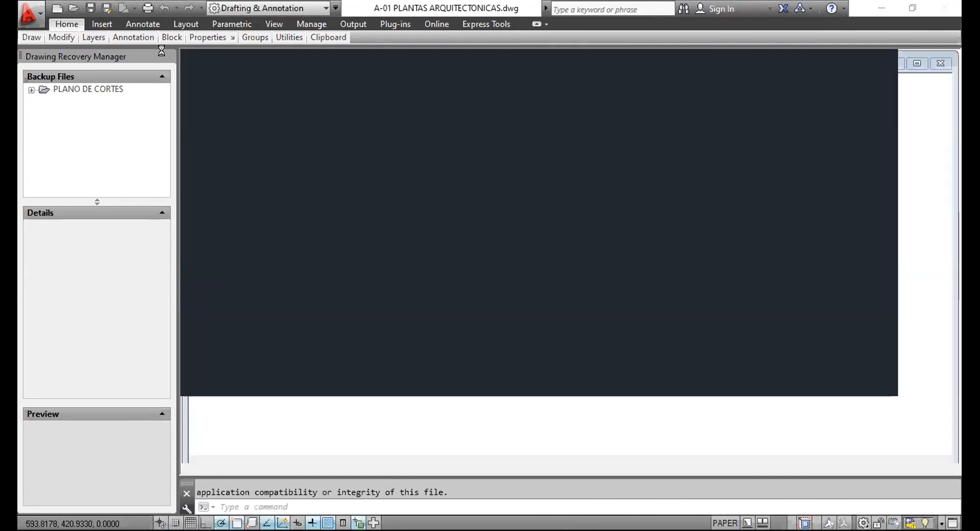
pyautogui.click(380, 227)
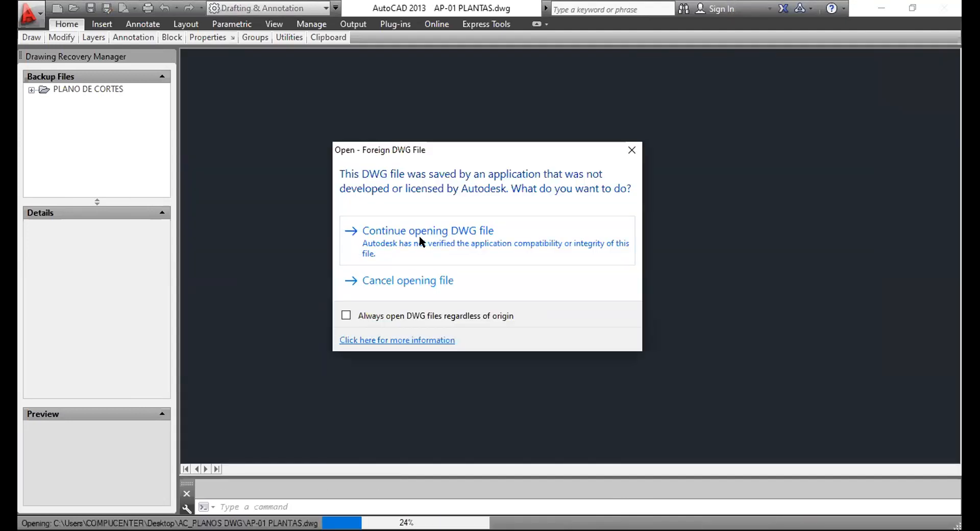
pyautogui.click(421, 240)
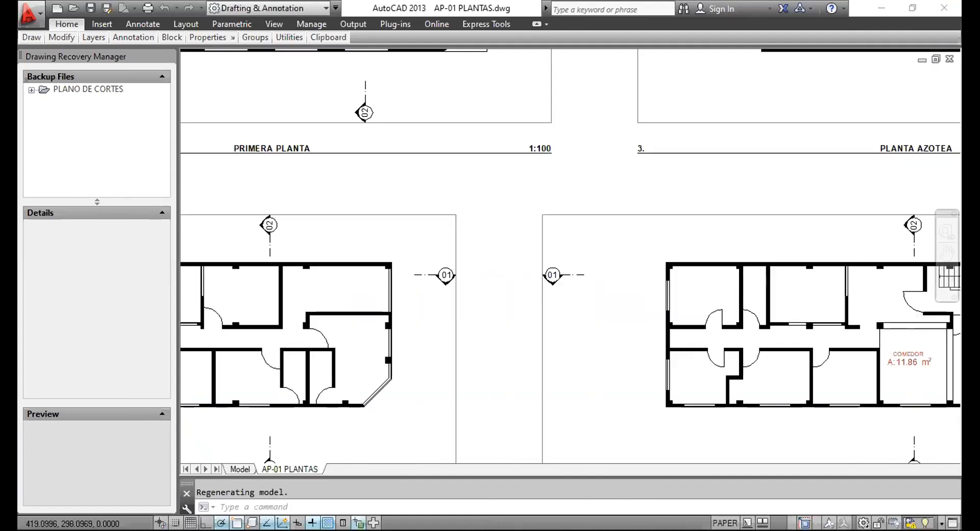
pyautogui.scroll(-5, 499, 223)
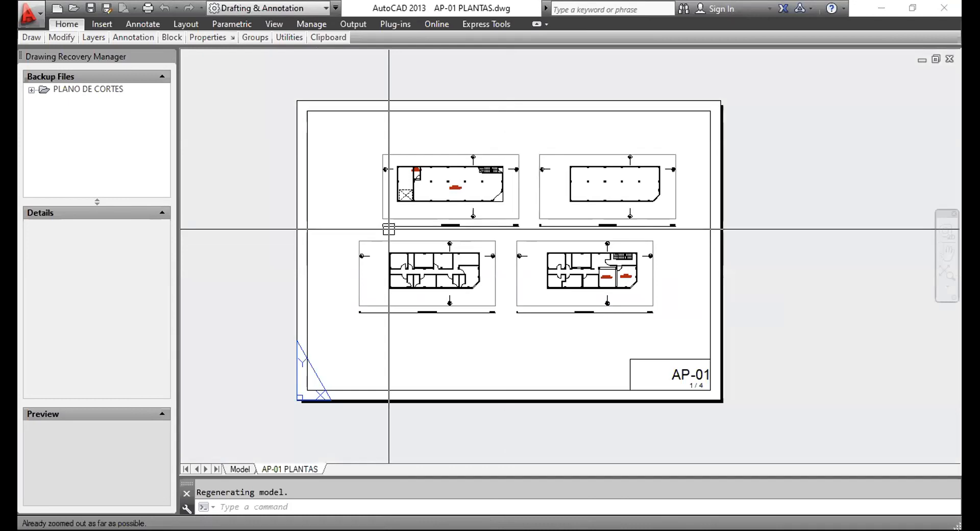
pyautogui.click(165, 56)
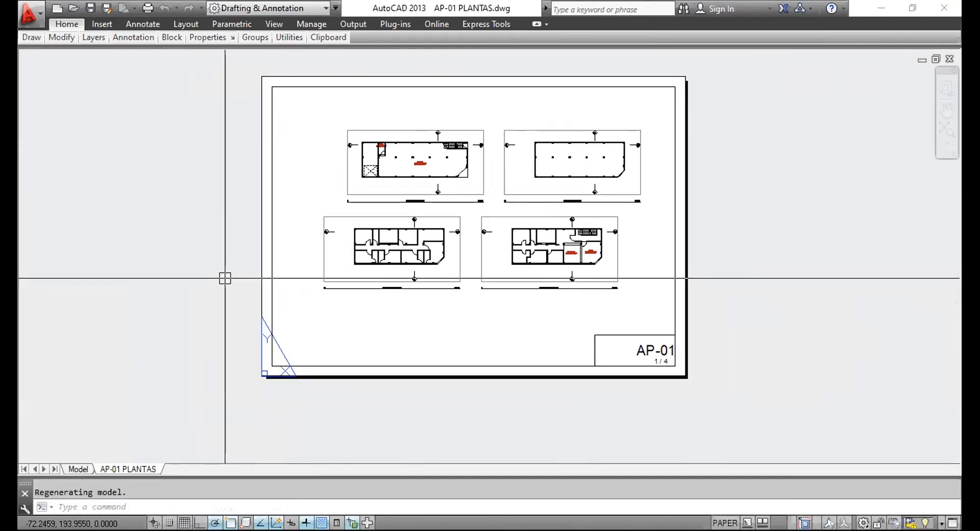
# Inspect the A-01 layout sheet, selecting its viewport and then cancelling the selection.
pyautogui.scroll(6, 415, 201)
pyautogui.scroll(3, 416, 189)
pyautogui.scroll(-8, 357, 189)
pyautogui.moveTo(573, 258); pyautogui.dragTo(497, 156, button='middle')
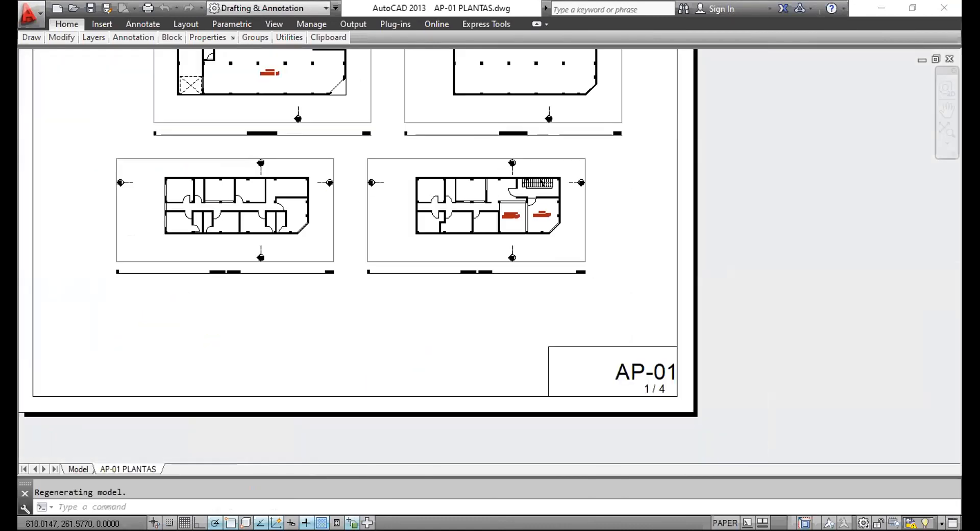
pyautogui.scroll(-6, 639, 327)
pyautogui.scroll(4, 585, 286)
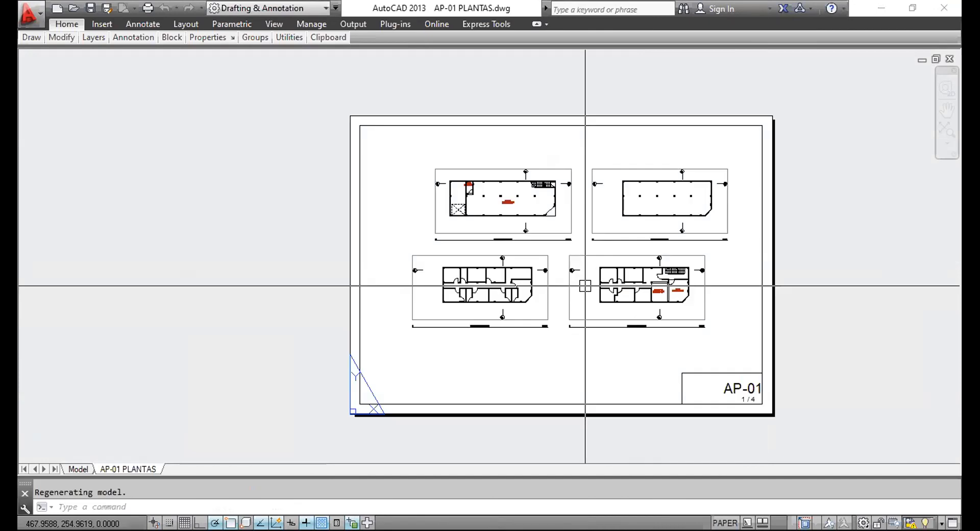
pyautogui.click(585, 285)
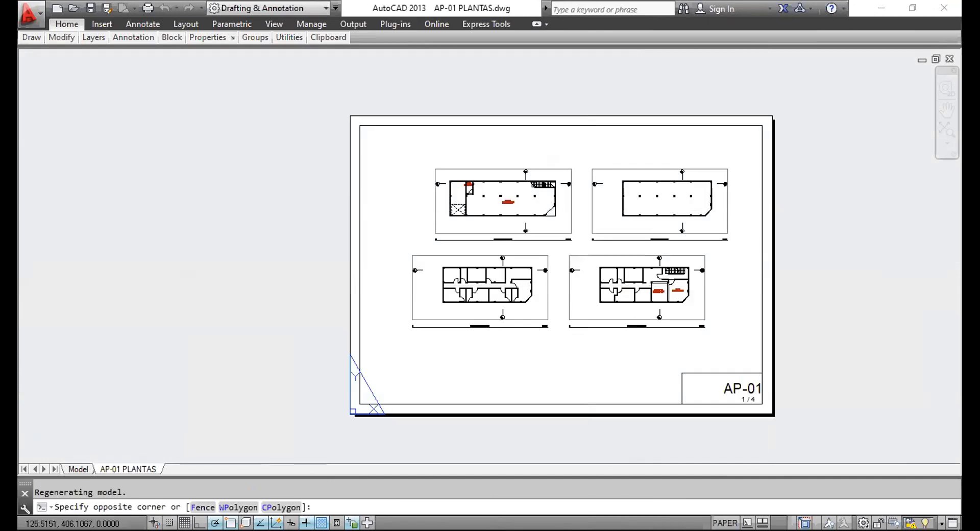
pyautogui.click(356, 211)
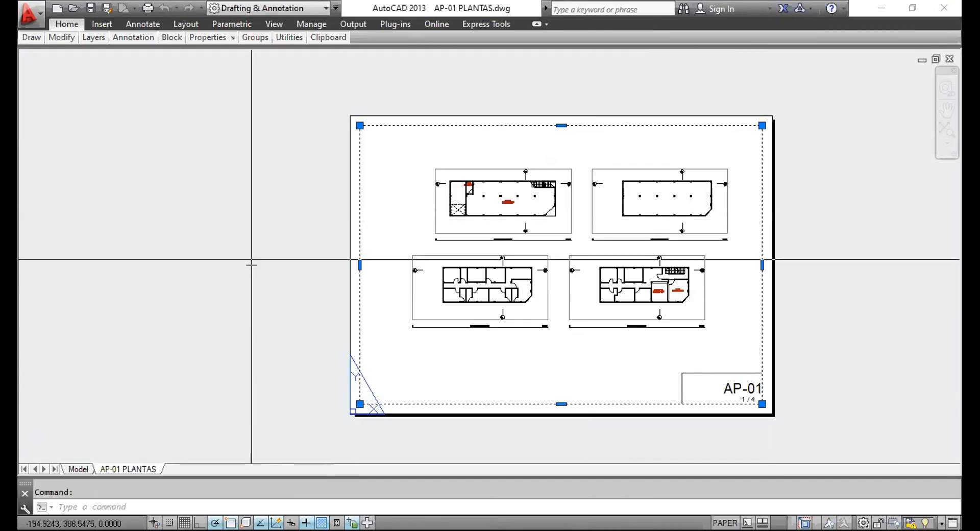
pyautogui.press('Escape')
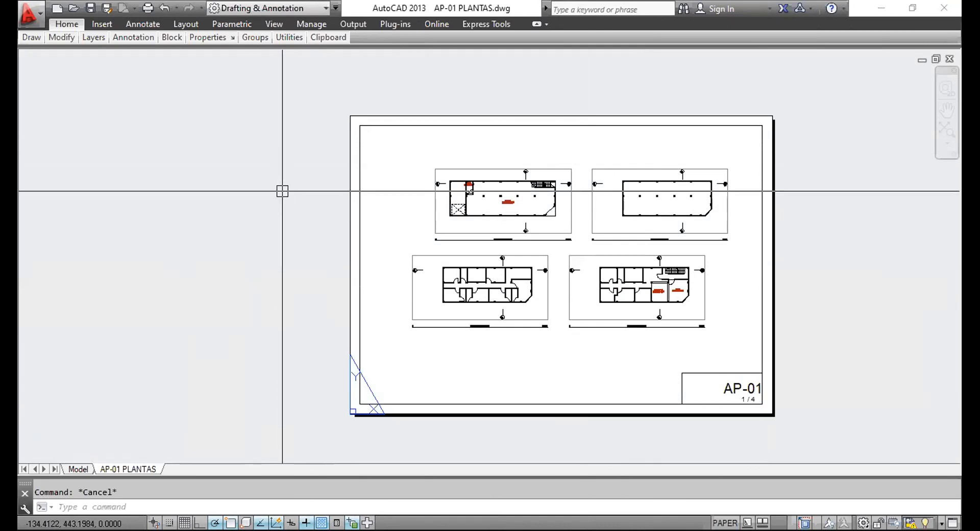
# Review the A-02 SECCIONES ARQUITECTONICAS sheet, return to A-01, regenerate it and bring up Plot.
pyautogui.hotkey('ctrl', 'Tab')
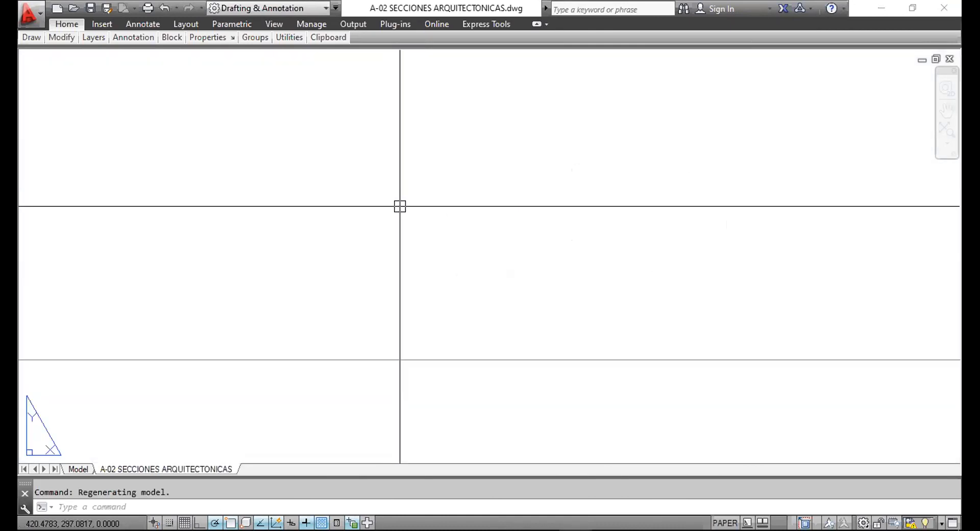
pyautogui.scroll(-8, 390, 199)
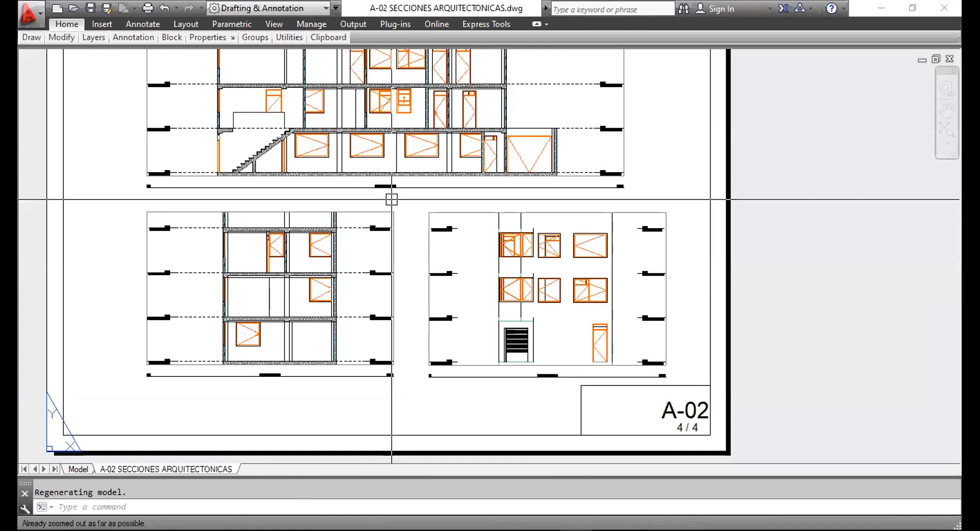
pyautogui.moveTo(426, 199); pyautogui.dragTo(434, 176, button='middle')
pyautogui.hotkey('ctrl', 'Tab')
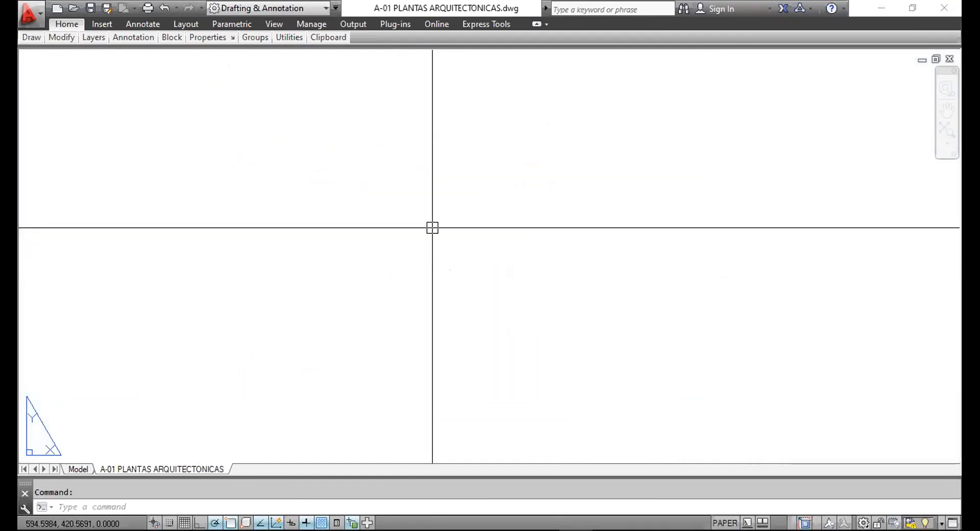
pyautogui.scroll(-10, 454, 210)
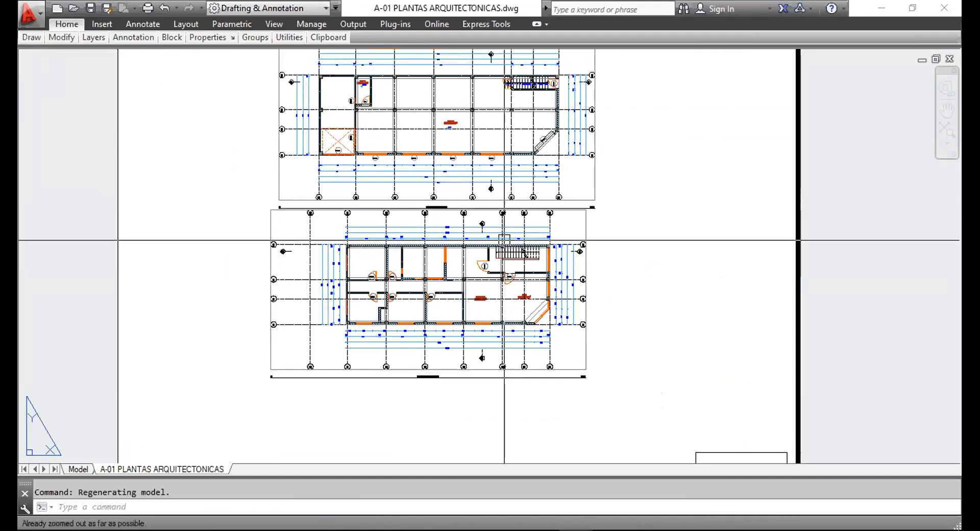
pyautogui.write('re')
pyautogui.press('Return')
pyautogui.scroll(-3, 502, 240)
pyautogui.scroll(-4, 476, 262)
pyautogui.scroll(4, 507, 270)
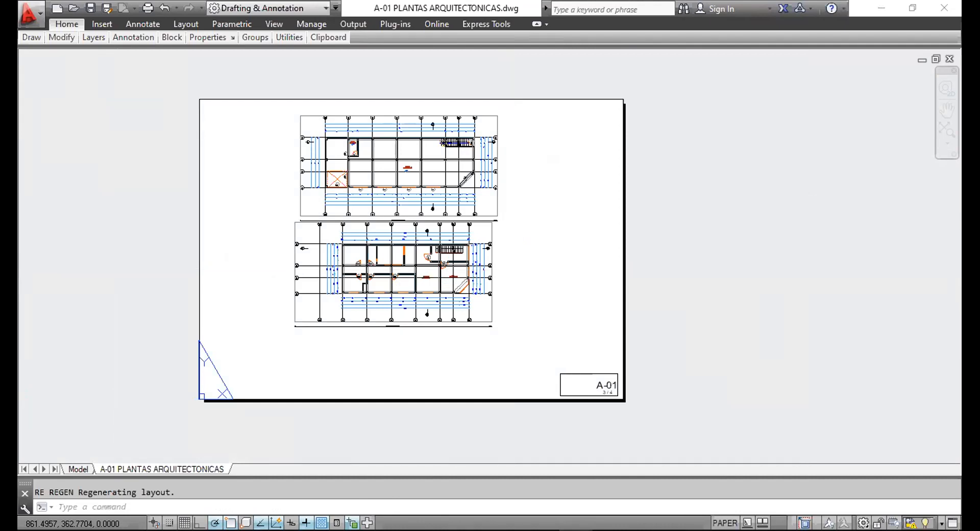
pyautogui.hotkey('ctrl', 'p')
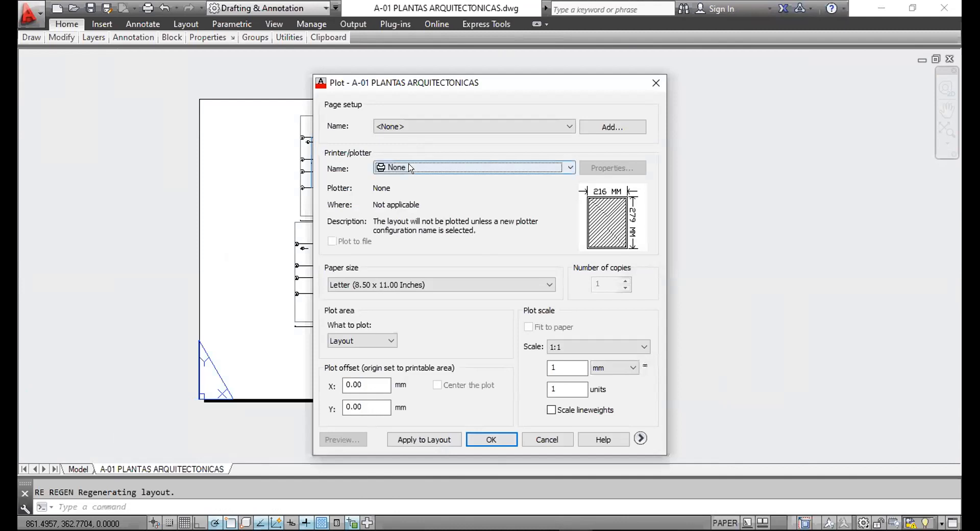
# Leave the Plot dialog's printer as None and cancel without plotting.
pyautogui.click(409, 167)
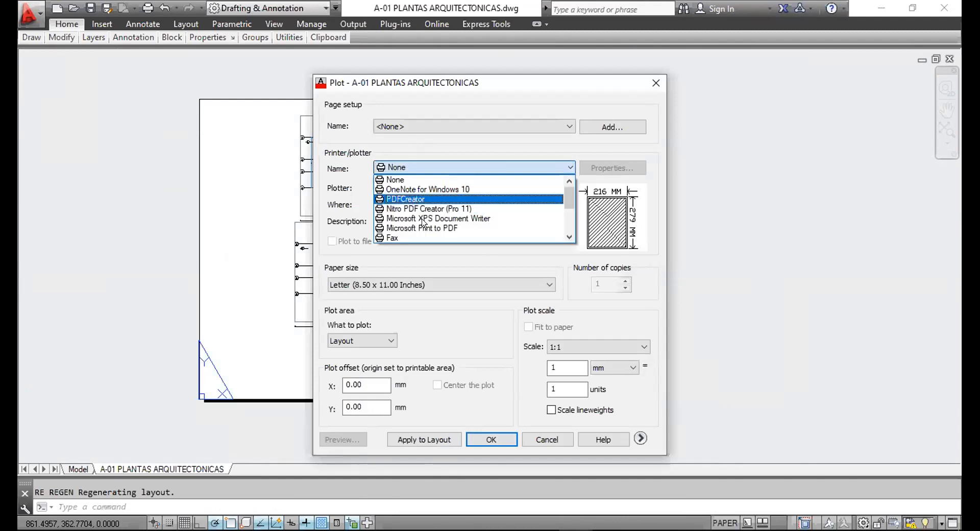
pyautogui.click(351, 71)
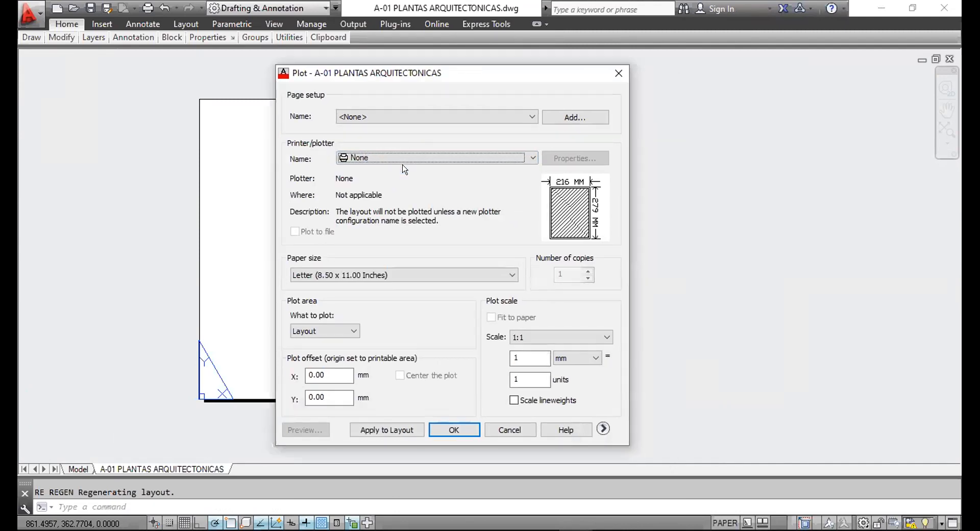
pyautogui.click(619, 73)
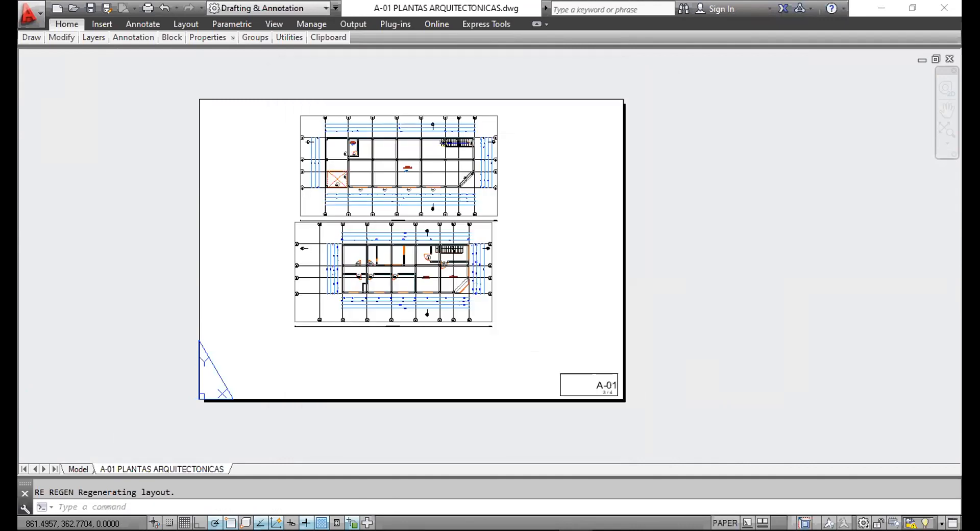
# Modify the A-01 layout's page setup, trying PDFCreator as the printer.
pyautogui.rightClick(163, 469)
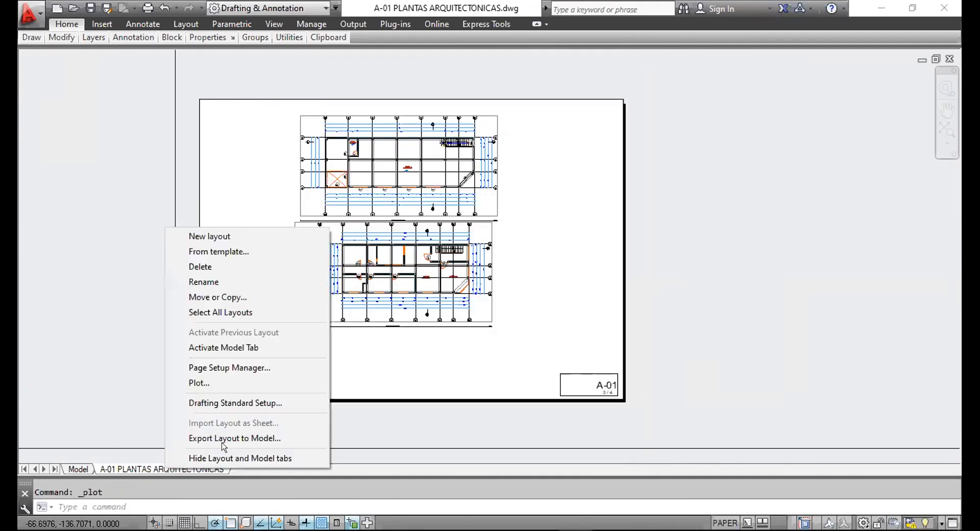
pyautogui.click(233, 369)
pyautogui.click(595, 248)
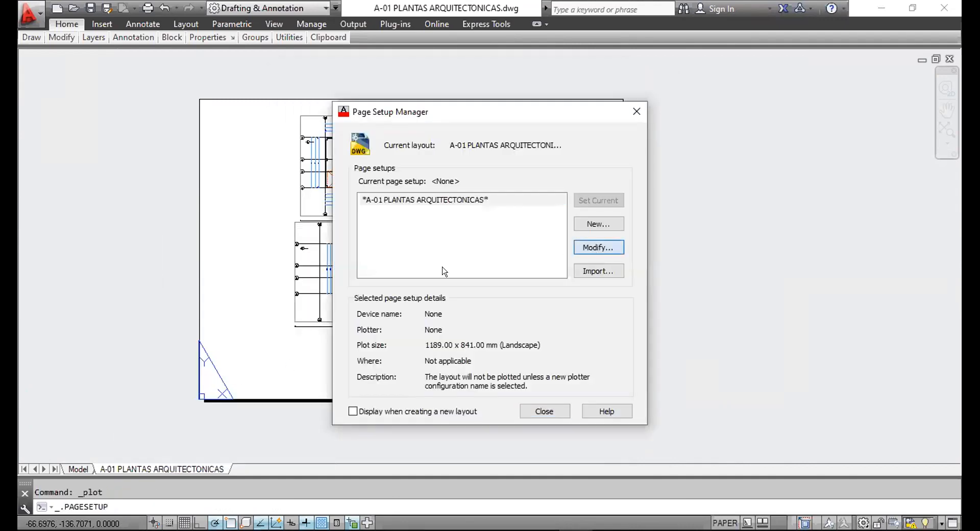
pyautogui.click(318, 287)
pyautogui.click(393, 320)
pyautogui.click(356, 169)
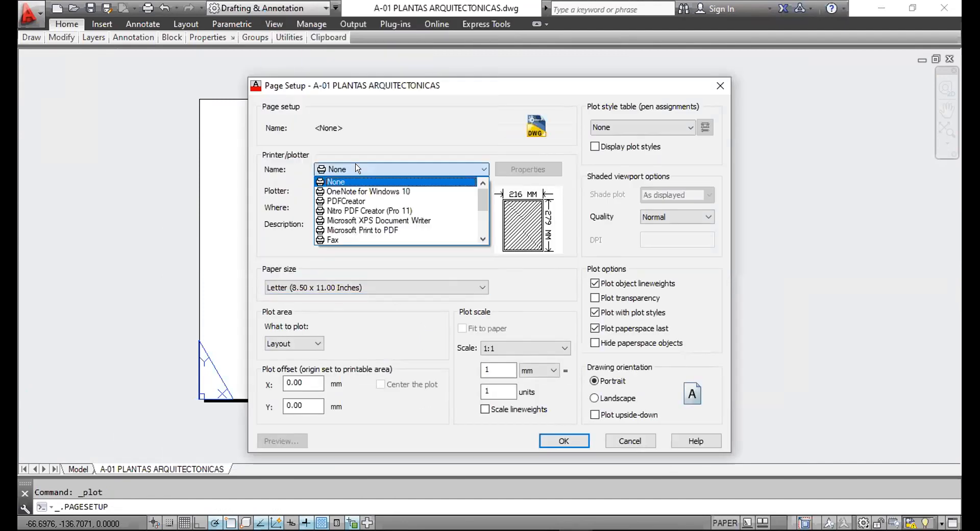
pyautogui.click(354, 201)
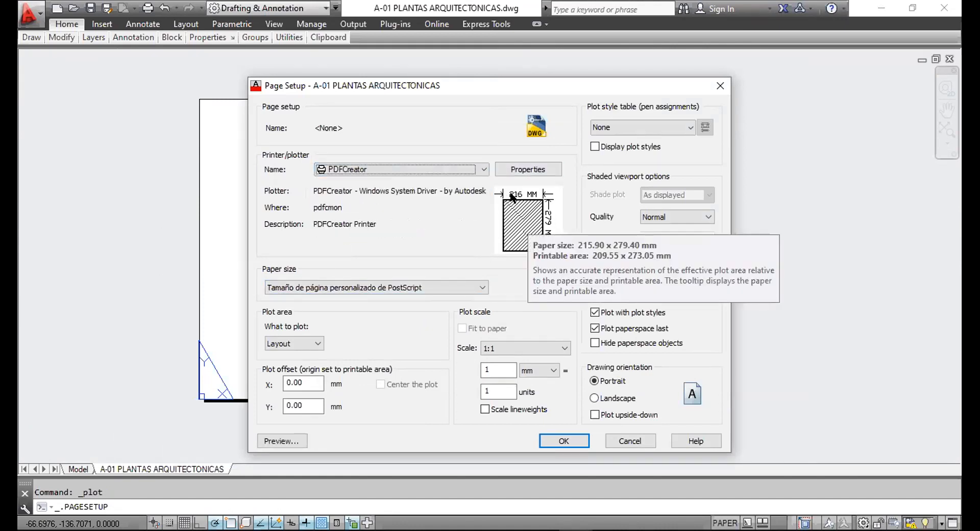
# Discard the page setup changes, close the Page Setup Manager, and recentre the layout sheet.
pyautogui.click(632, 441)
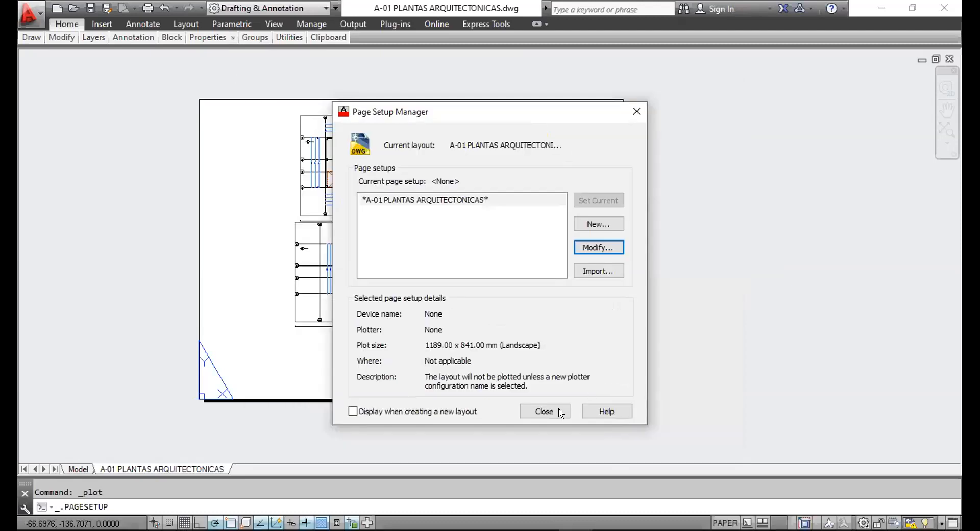
pyautogui.click(546, 412)
pyautogui.moveTo(269, 313); pyautogui.dragTo(311, 299, button='middle')
pyautogui.click(306, 293)
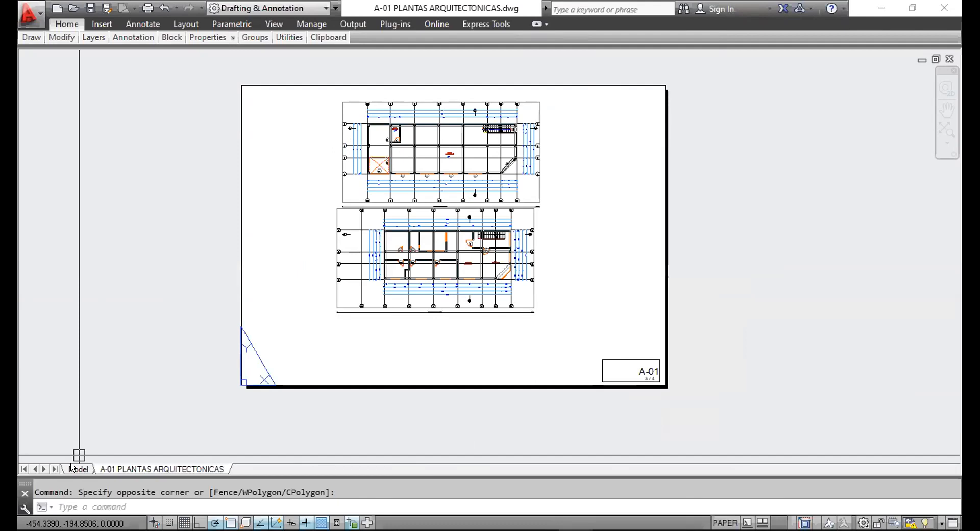
# In Model space, check a dimension's properties in the enlarged Properties palette (Ctrl+1).
pyautogui.click(78, 469)
pyautogui.scroll(-8, 468, 234)
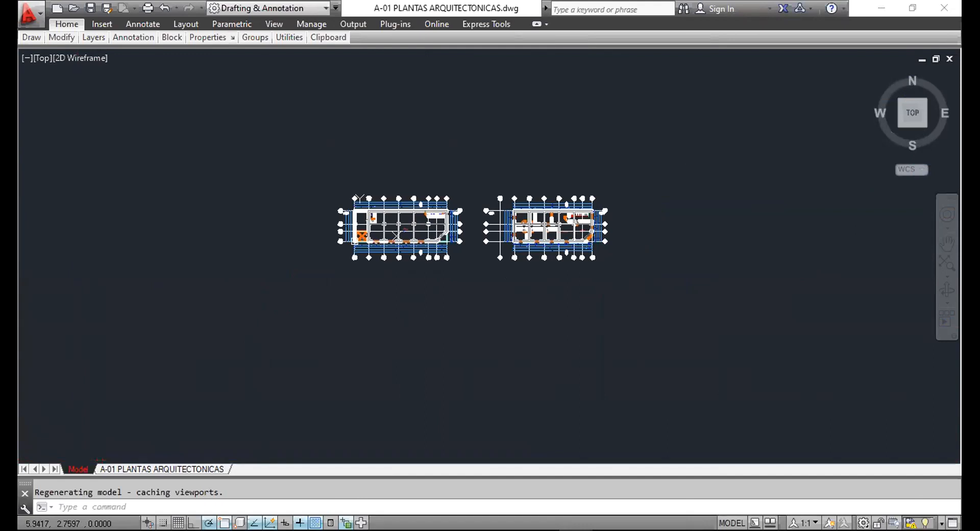
pyautogui.scroll(8, 456, 286)
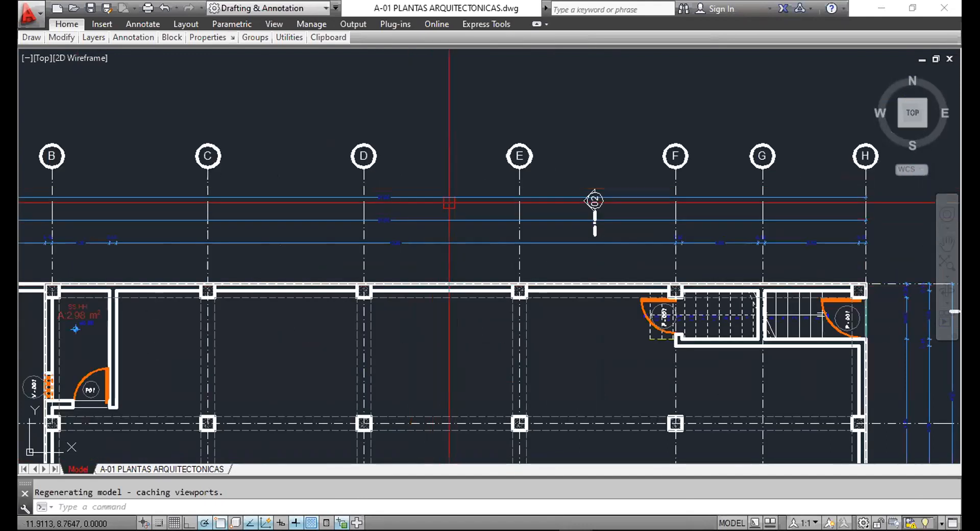
pyautogui.scroll(-6, 521, 182)
pyautogui.scroll(10, 521, 181)
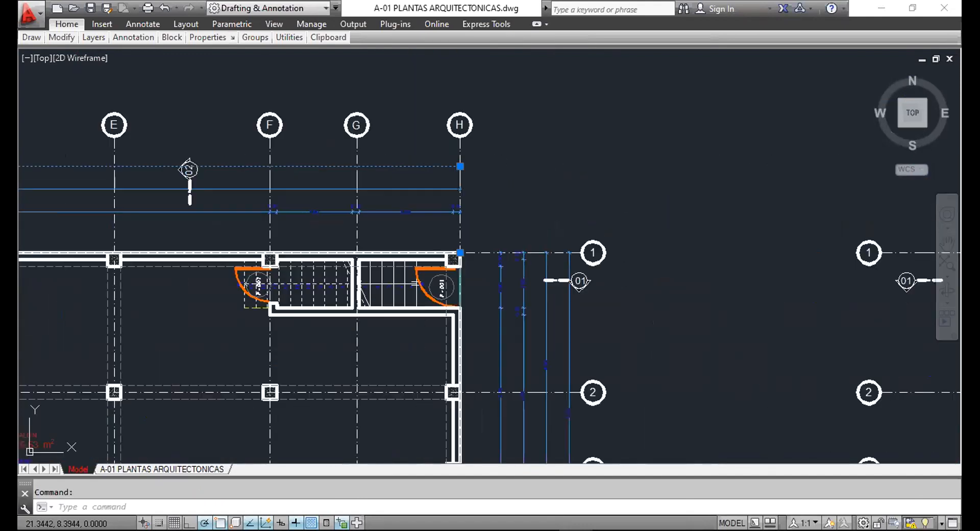
pyautogui.scroll(-3, 534, 280)
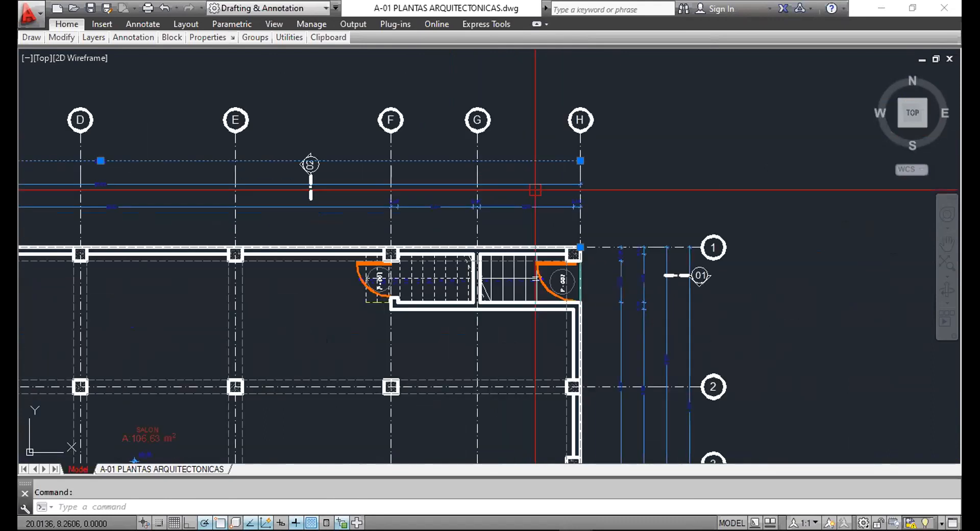
pyautogui.hotkey('ctrl', '1')
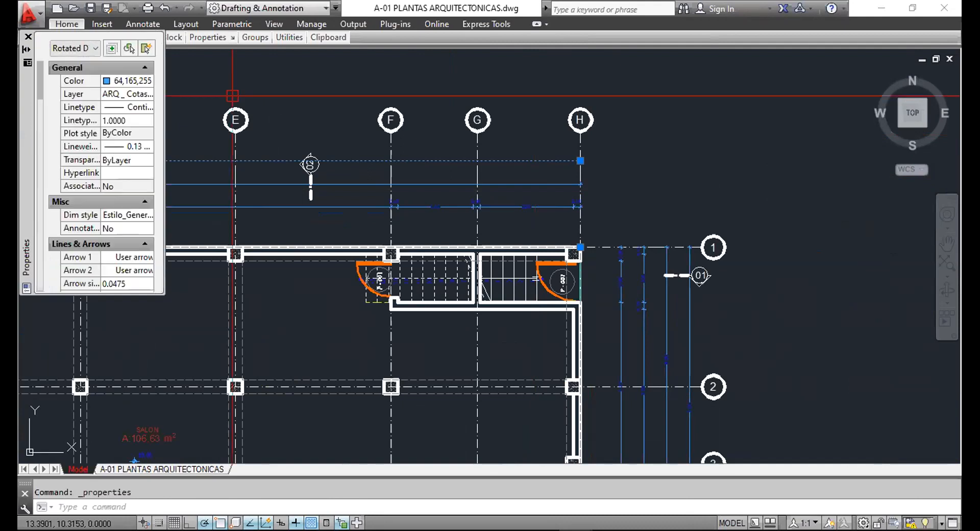
pyautogui.moveTo(250, 106); pyautogui.dragTo(460, 145, button='middle')
pyautogui.scroll(-3, 317, 165)
pyautogui.scroll(5, 317, 164)
pyautogui.scroll(-3, 317, 165)
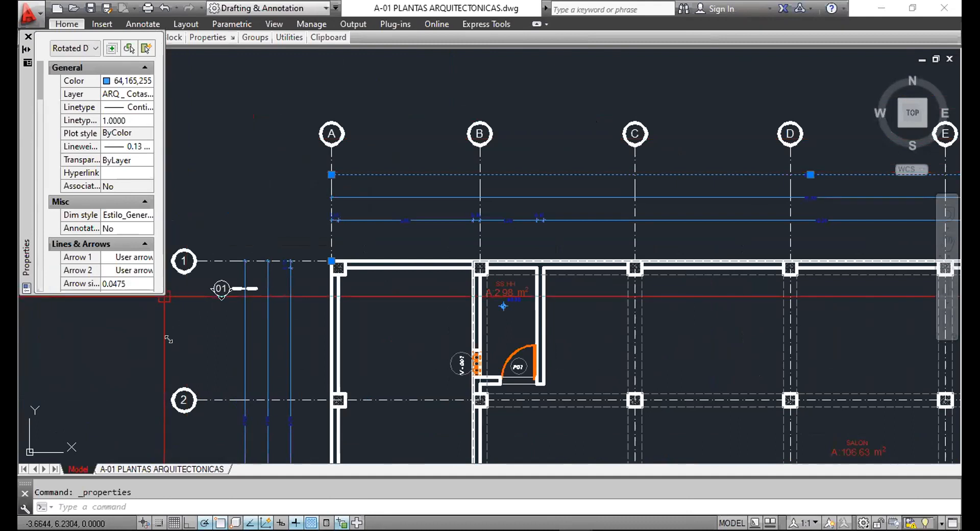
pyautogui.moveTo(168, 339); pyautogui.dragTo(243, 450)
pyautogui.click(94, 47)
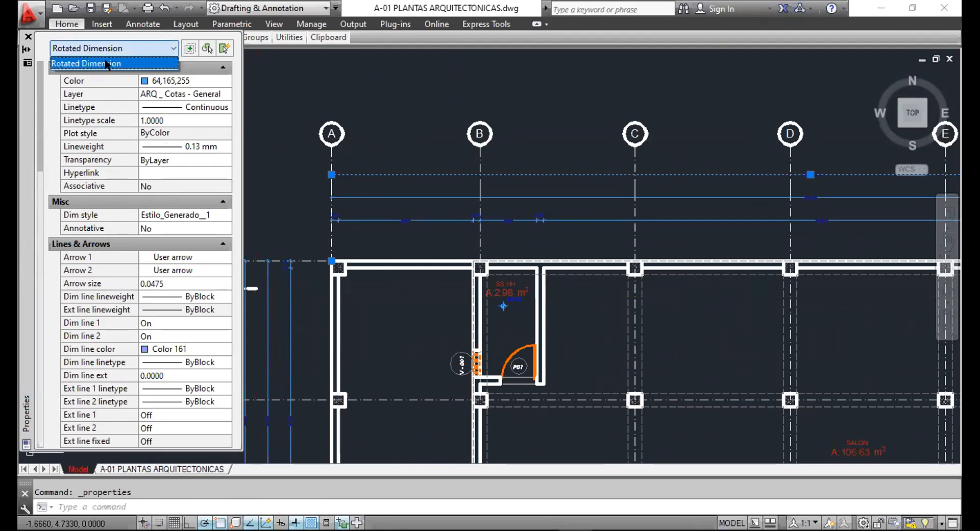
pyautogui.press('Escape')
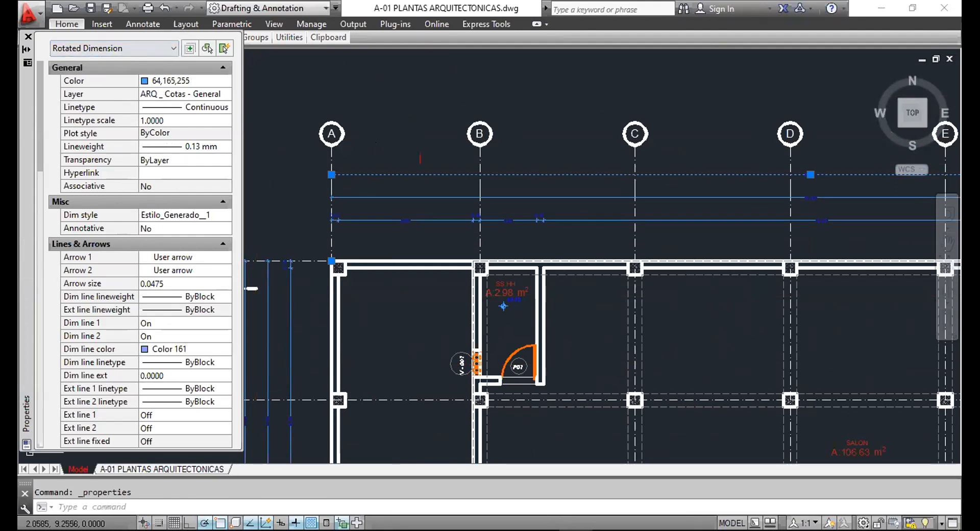
pyautogui.press('Escape')
# Inspect the column block at the SS.HH room corner near P-002.
pyautogui.scroll(4, 503, 305)
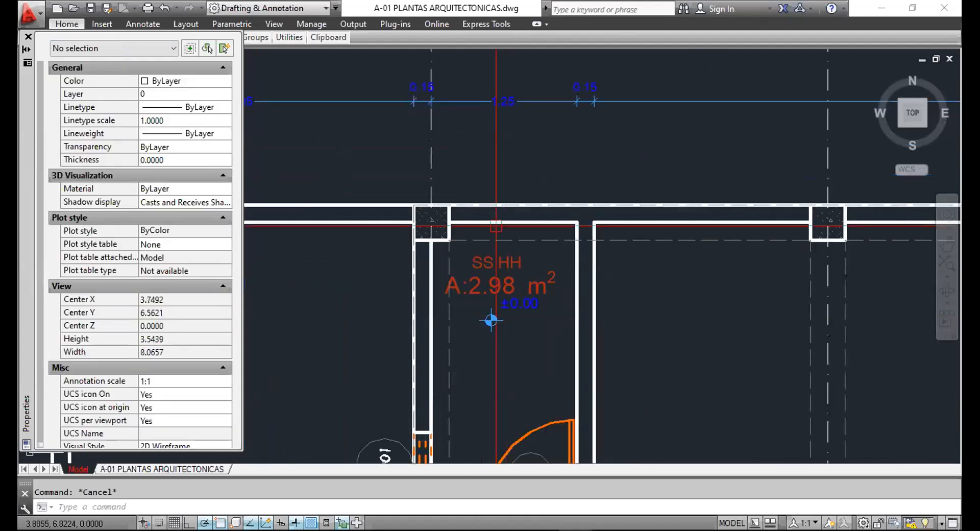
pyautogui.scroll(-2, 459, 169)
pyautogui.scroll(4, 449, 171)
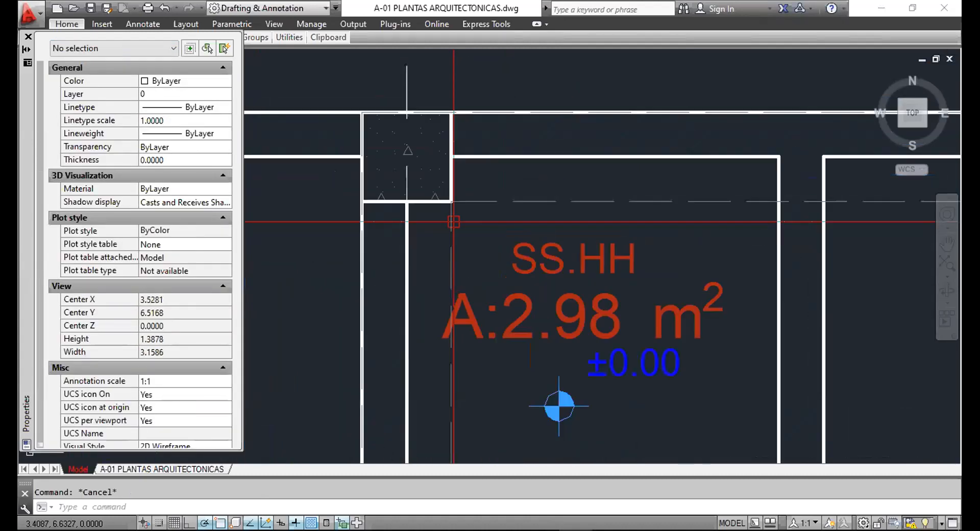
pyautogui.click(449, 171)
pyautogui.click(515, 219)
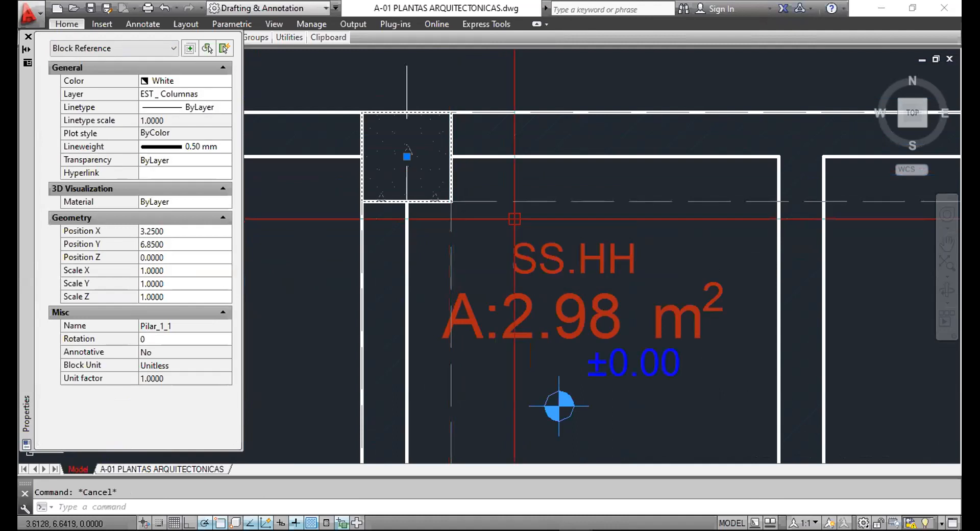
pyautogui.scroll(-5, 485, 210)
pyautogui.moveTo(582, 235); pyautogui.dragTo(511, 199, button='middle')
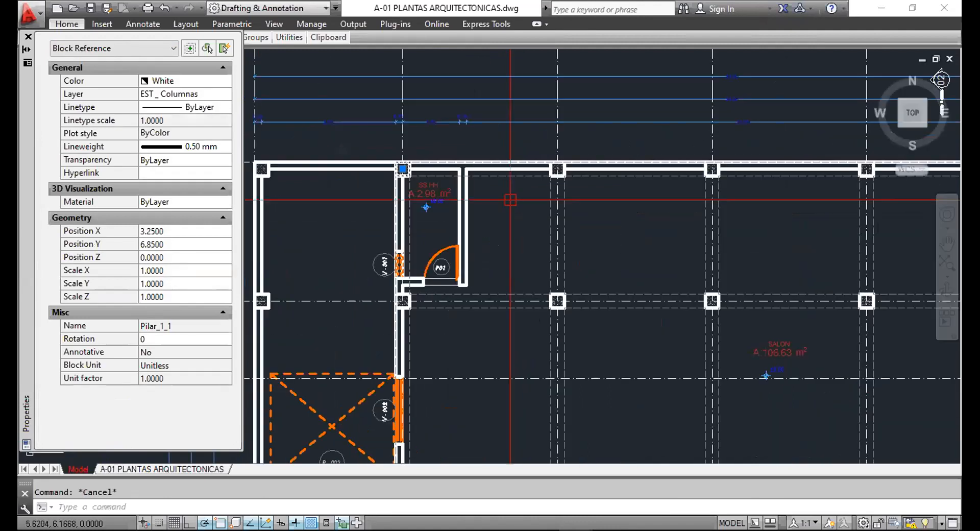
pyautogui.scroll(6, 400, 166)
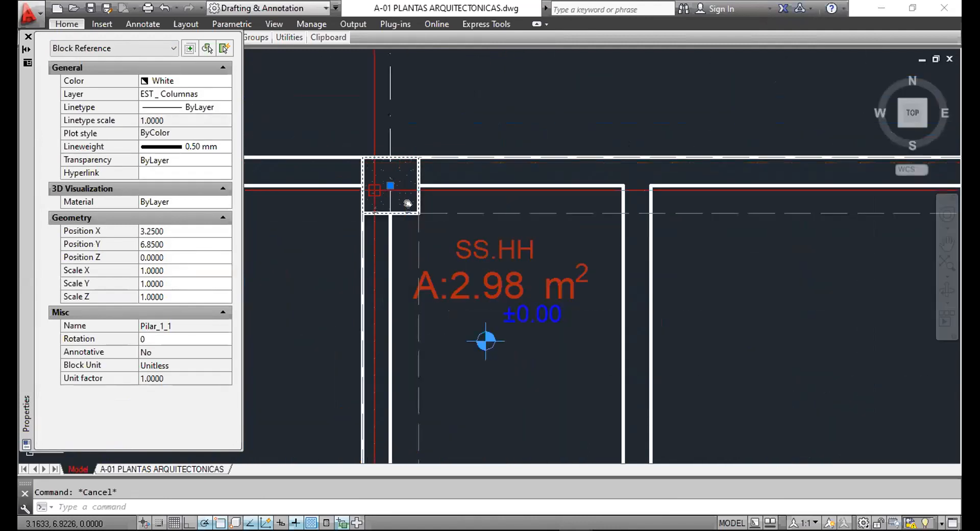
pyautogui.scroll(2, 424, 189)
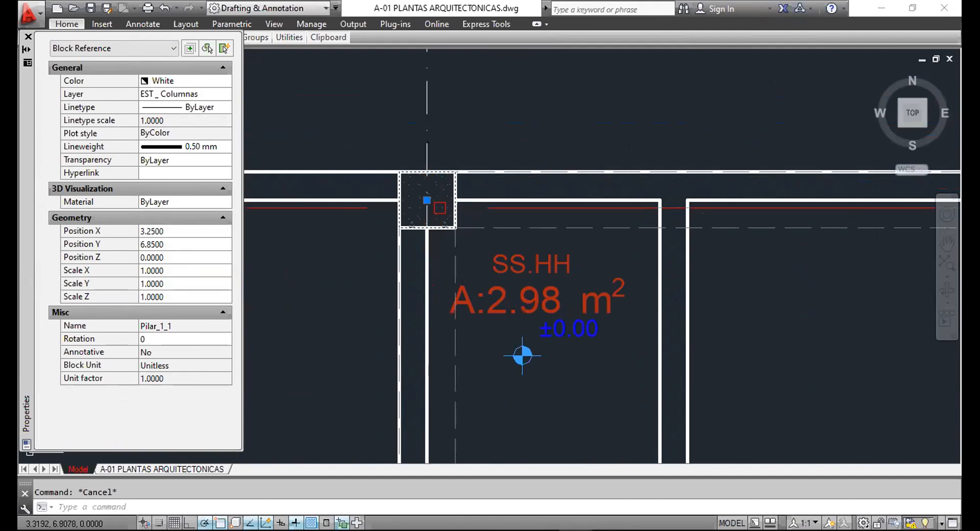
pyautogui.scroll(-6, 459, 153)
pyautogui.scroll(-5, 442, 247)
pyautogui.scroll(6, 442, 247)
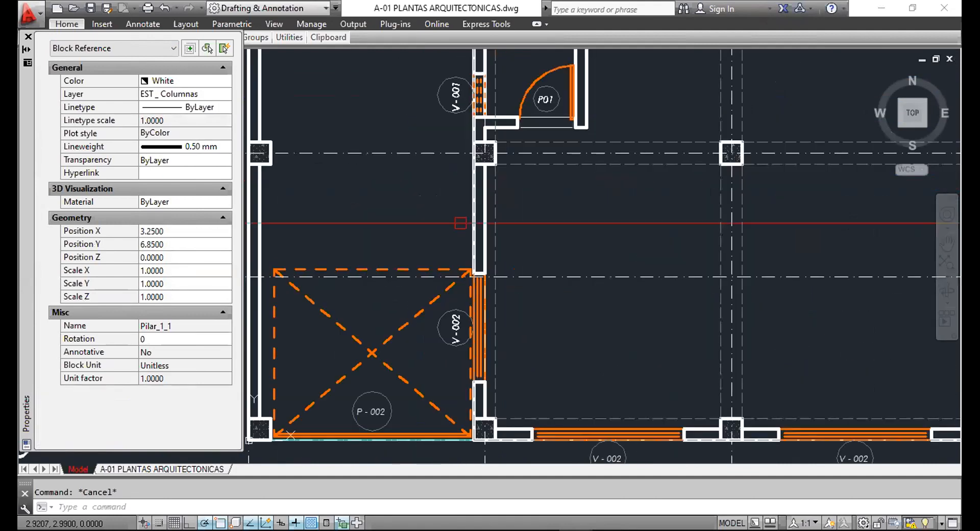
pyautogui.moveTo(442, 316); pyautogui.dragTo(442, 247, button='middle')
pyautogui.press('Escape')
# Check the 01 section symbol's properties, then switch to the AP-02 SECCIONES drawing.
pyautogui.scroll(6, 444, 250)
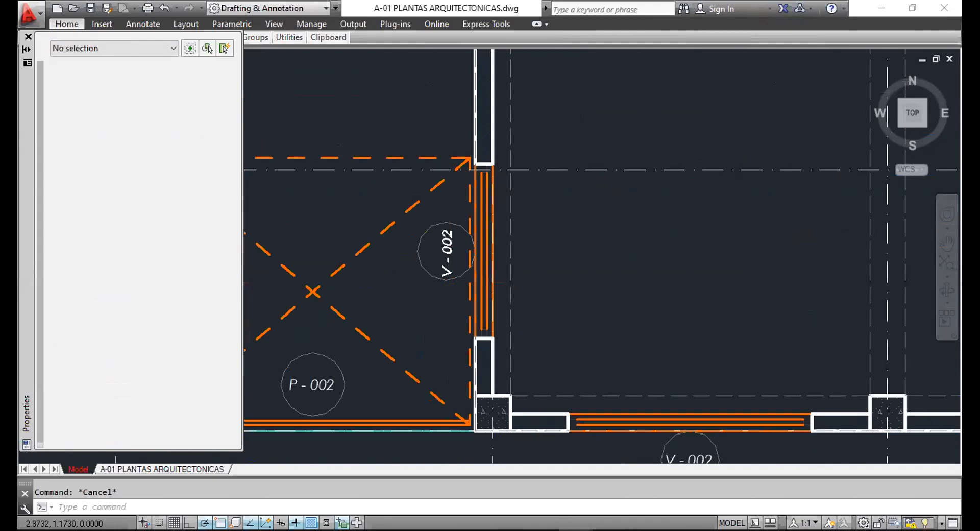
pyautogui.scroll(-6, 502, 119)
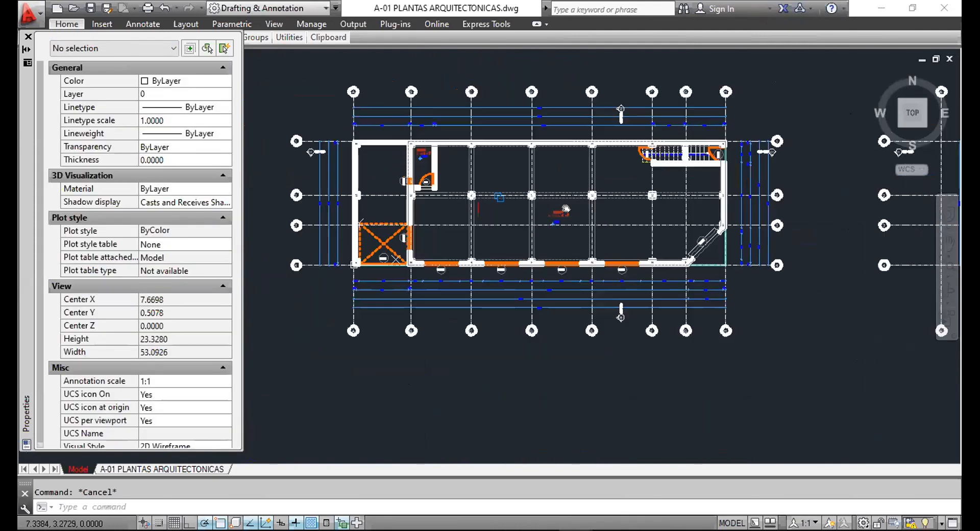
pyautogui.scroll(2, 720, 210)
pyautogui.scroll(2, 721, 210)
pyautogui.click(627, 231)
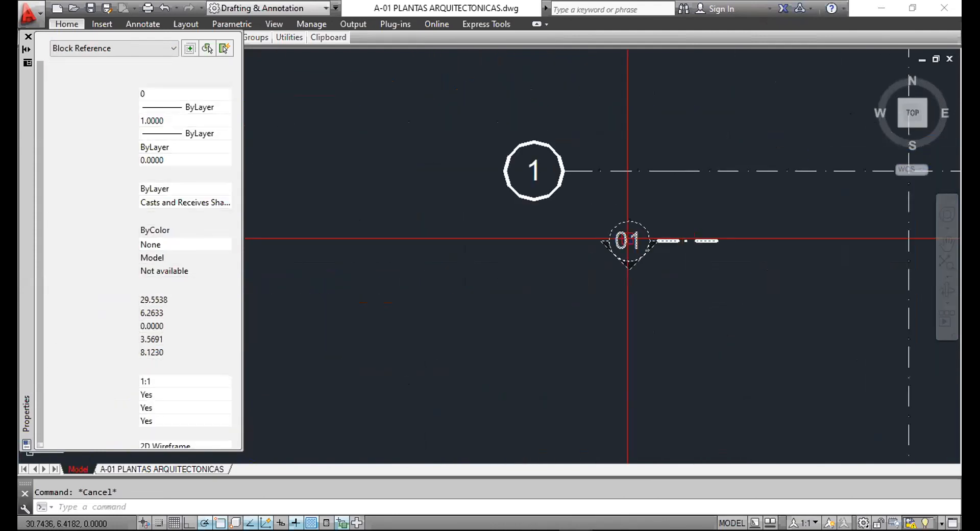
pyautogui.scroll(-7, 582, 219)
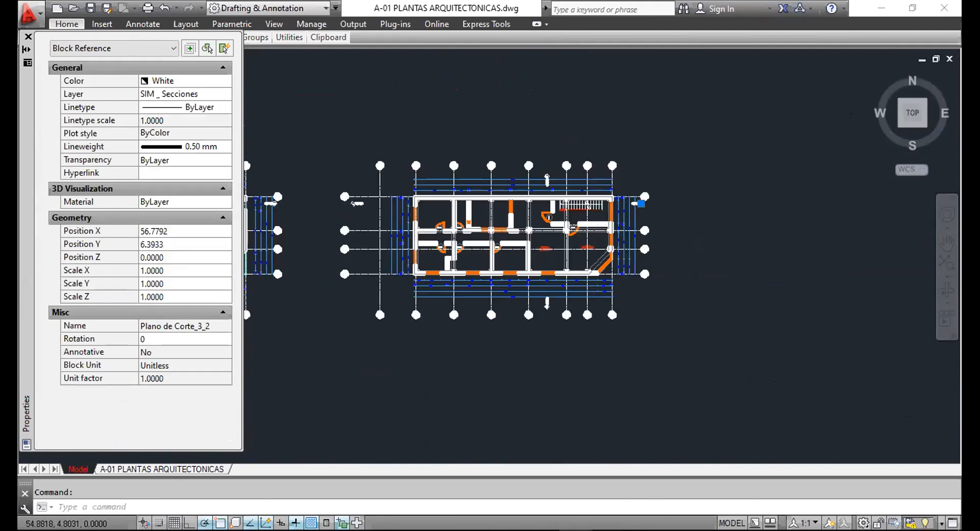
pyautogui.press('Escape')
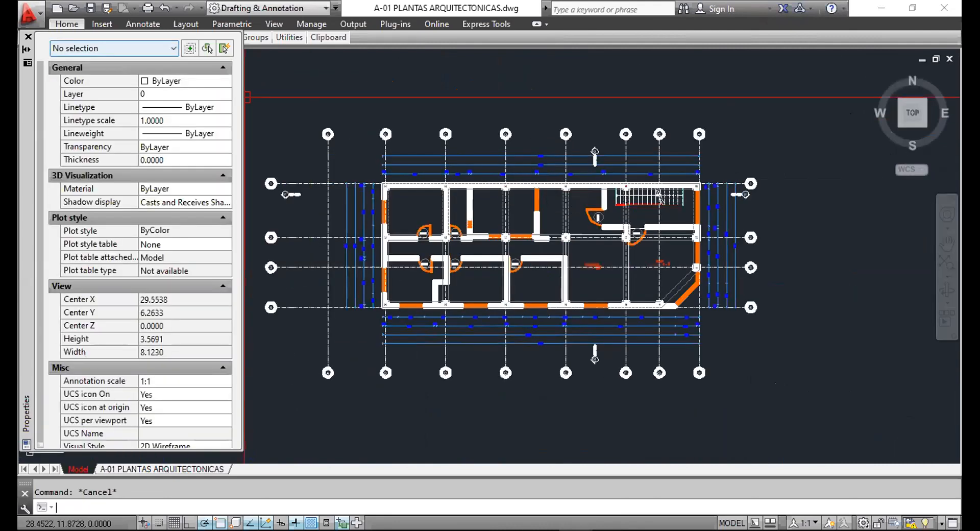
pyautogui.hotkey('ctrl', 'Tab')
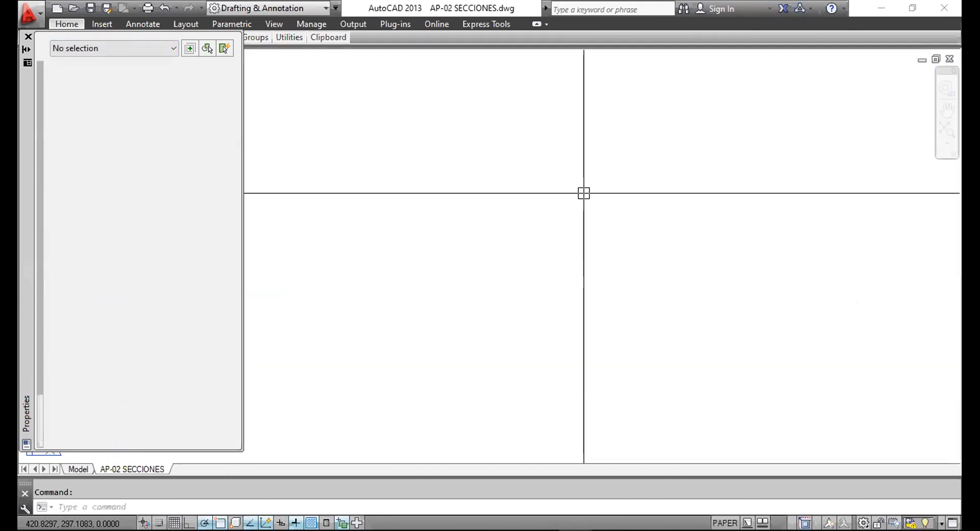
pyautogui.scroll(-6, 602, 258)
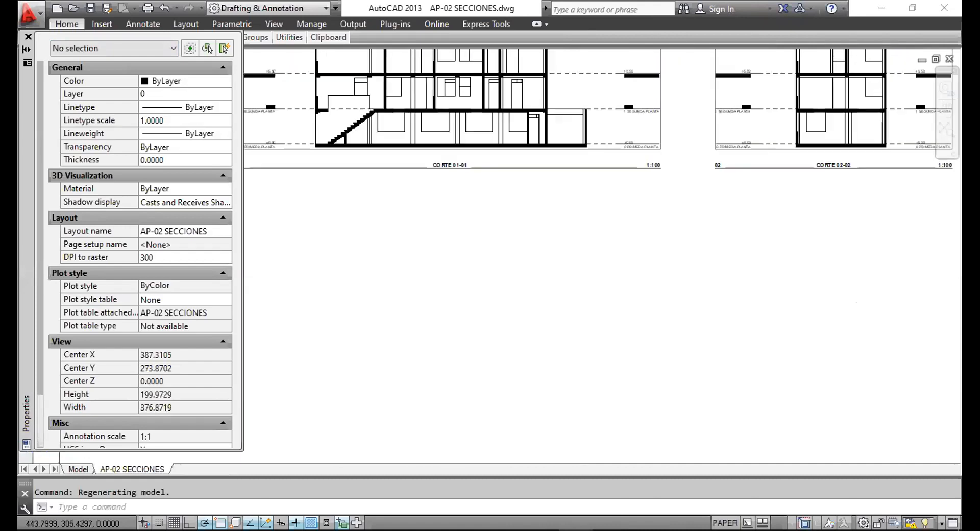
pyautogui.scroll(8, 679, 142)
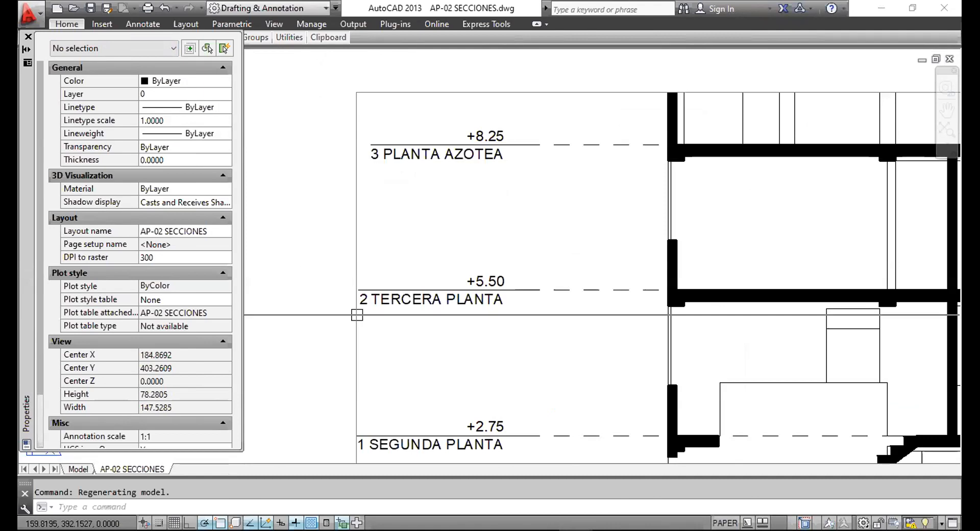
pyautogui.click(79, 469)
pyautogui.scroll(-5, 475, 240)
pyautogui.scroll(8, 464, 235)
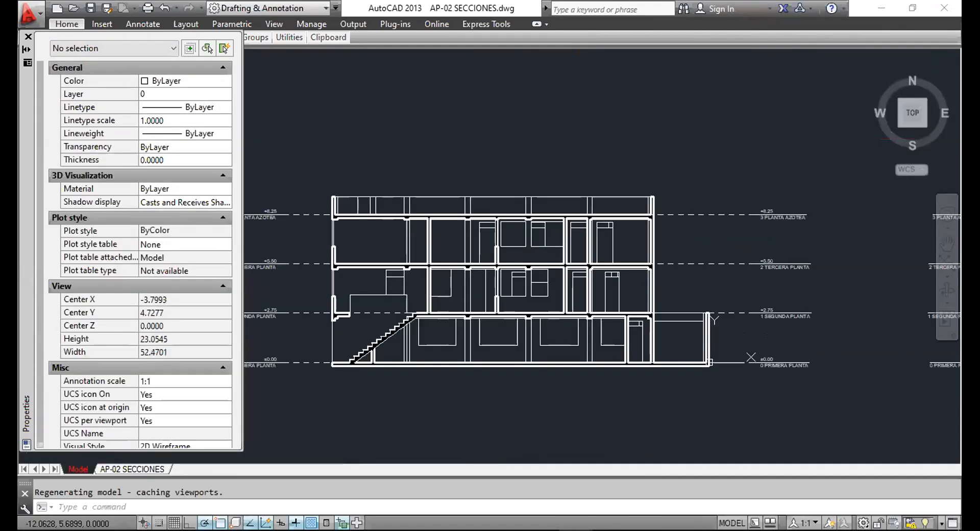
pyautogui.moveTo(483, 148); pyautogui.dragTo(564, 228, button='middle')
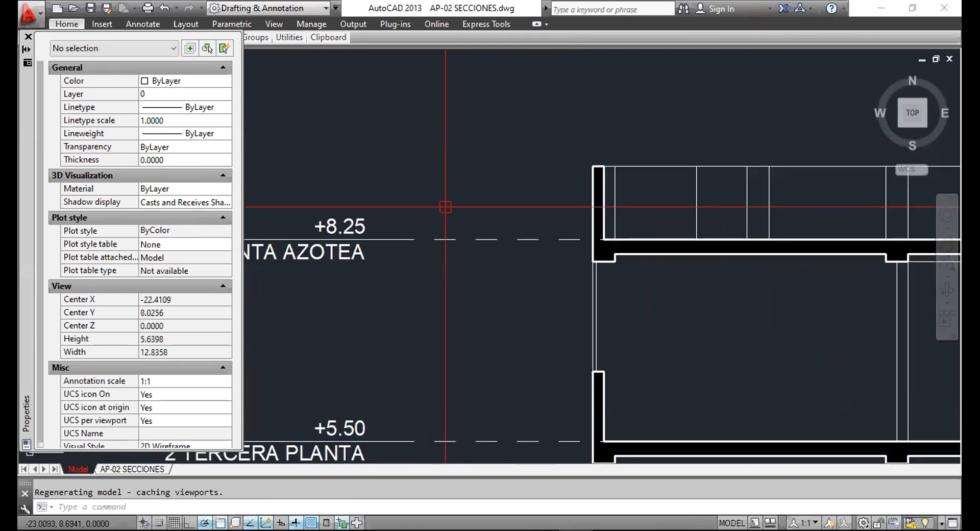
pyautogui.scroll(-2, 510, 209)
pyautogui.scroll(4, 519, 187)
pyautogui.scroll(5, 519, 168)
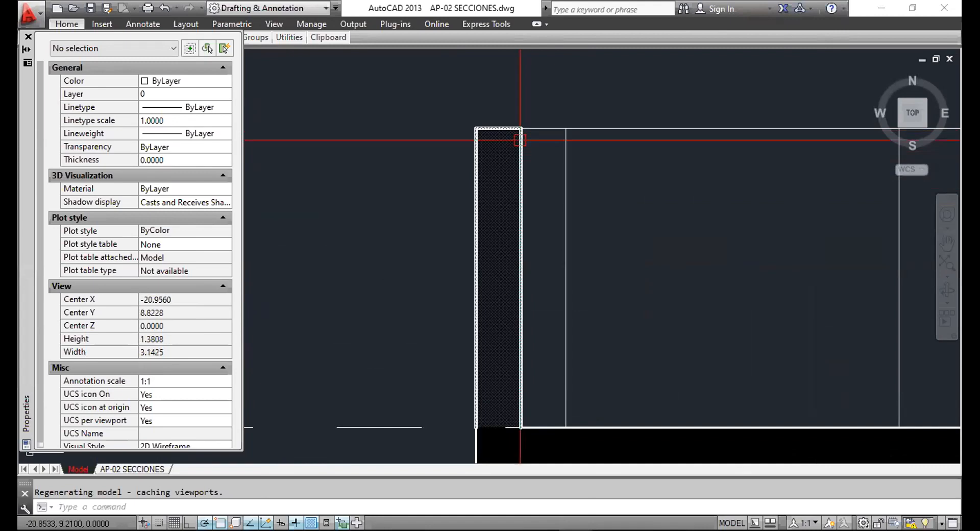
pyautogui.press('Escape')
pyautogui.scroll(-7, 536, 208)
pyautogui.scroll(-2, 470, 245)
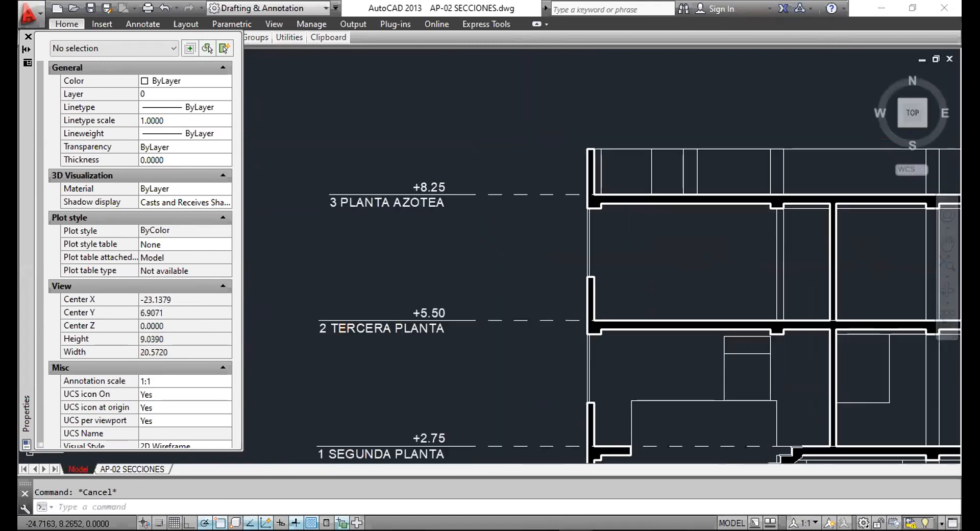
pyautogui.scroll(4, 439, 169)
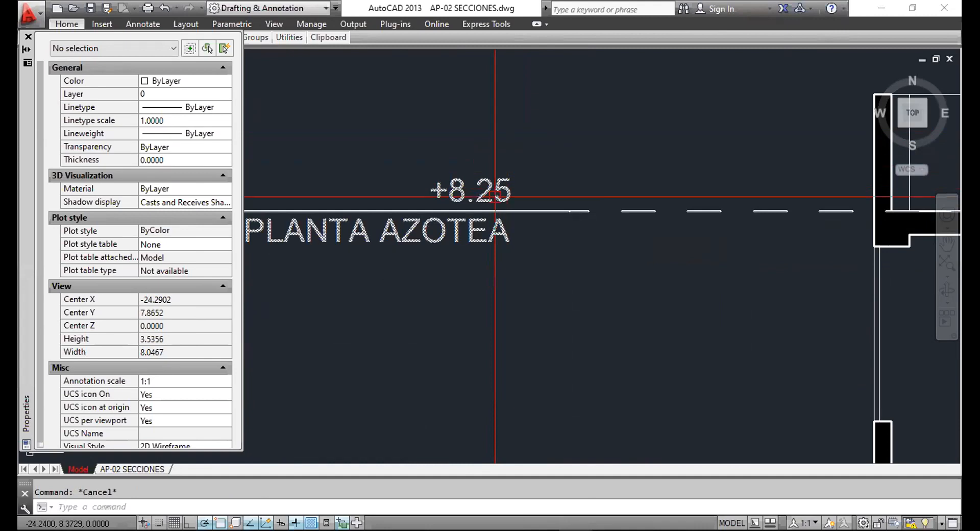
pyautogui.scroll(-8, 522, 165)
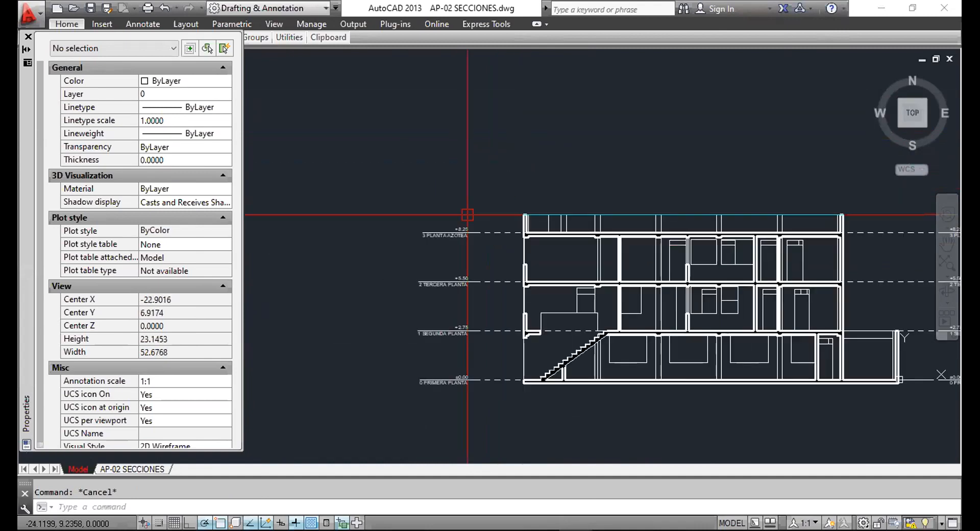
pyautogui.scroll(3, 487, 235)
pyautogui.scroll(10, 486, 236)
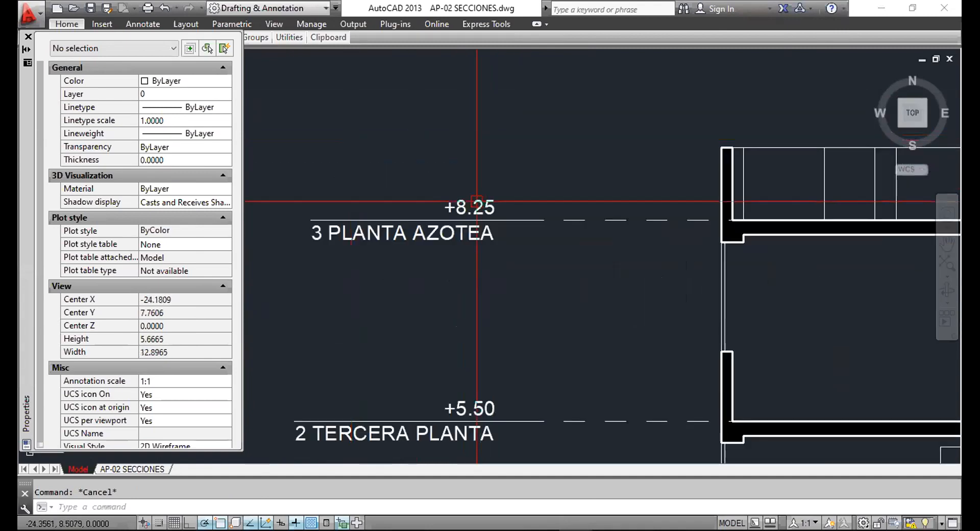
pyautogui.write('OP')
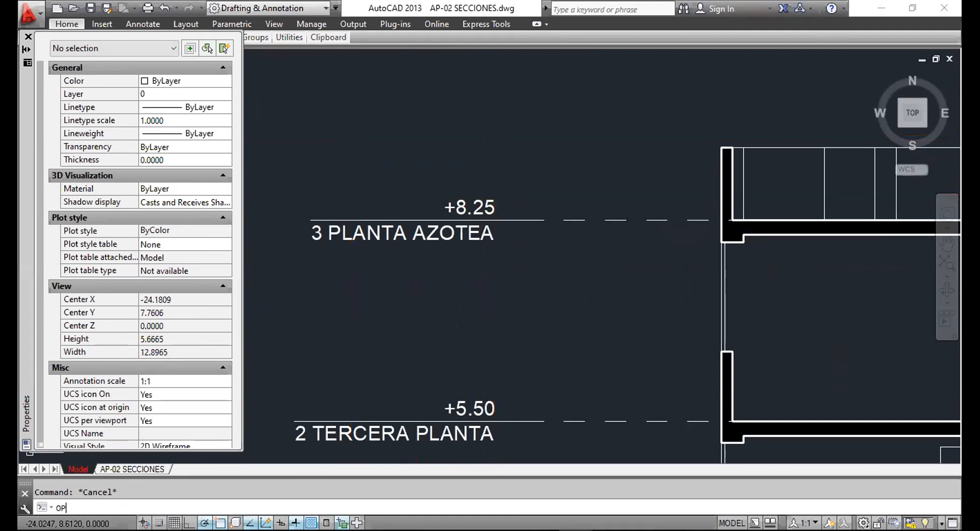
# Set the 2D model space uniform background to White in Options > Display > Colors.
pyautogui.press('Return')
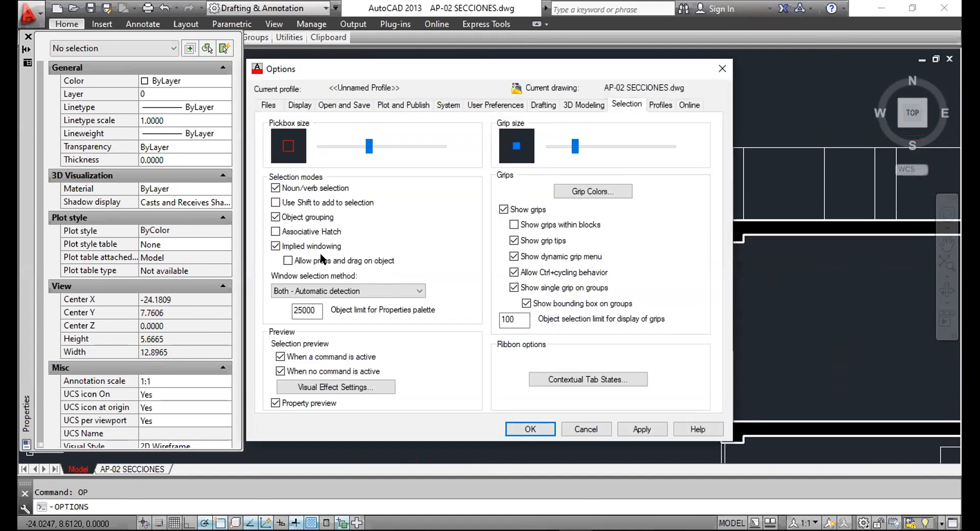
pyautogui.click(292, 105)
pyautogui.click(325, 289)
pyautogui.click(591, 106)
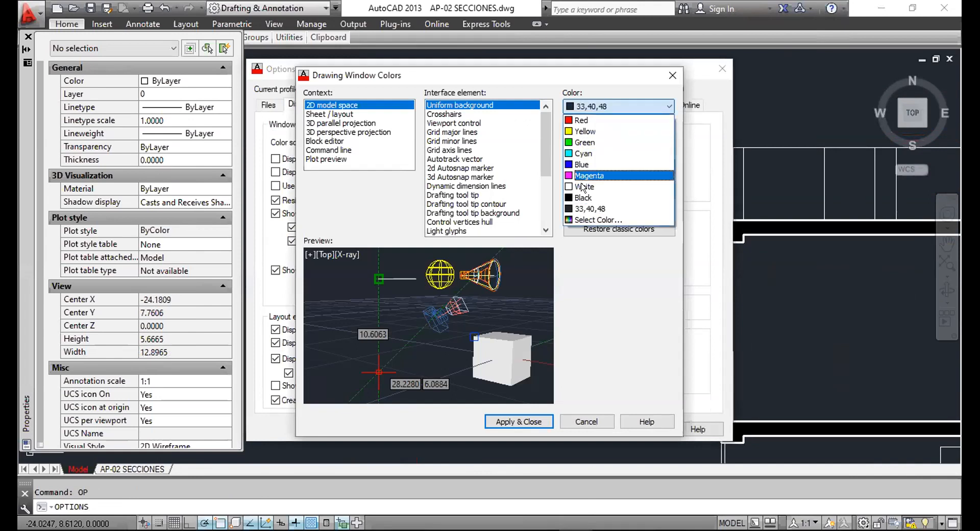
pyautogui.click(583, 186)
pyautogui.click(518, 422)
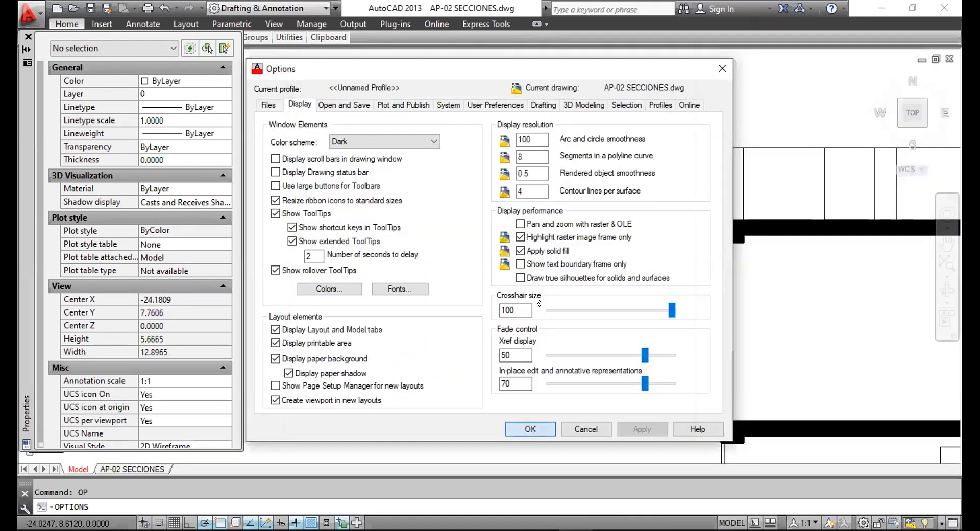
pyautogui.press('Return')
# Pan across the AP-02 section to see both sides' level labels, then minimize AutoCAD.
pyautogui.click(514, 154)
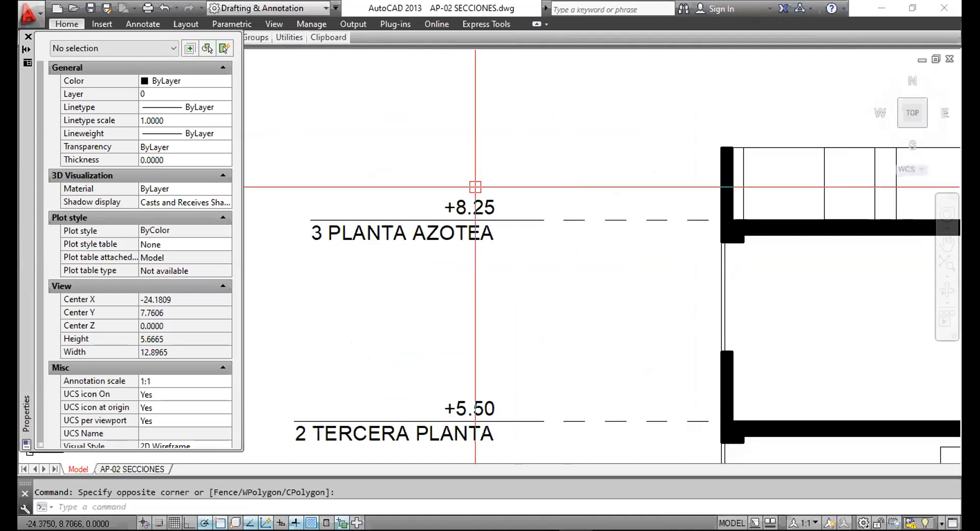
pyautogui.scroll(-8, 459, 190)
pyautogui.moveTo(565, 249); pyautogui.dragTo(278, 252, button='middle')
pyautogui.scroll(6, 709, 217)
pyautogui.scroll(-4, 608, 169)
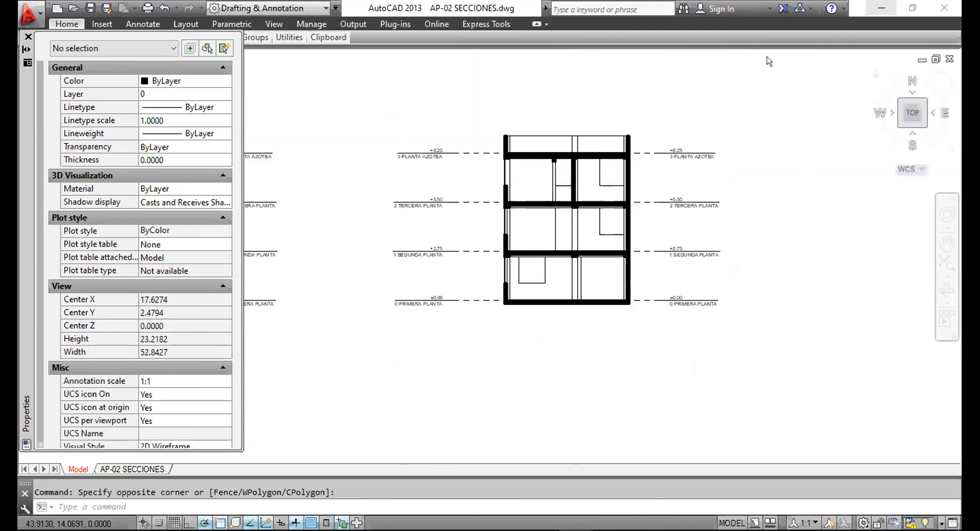
pyautogui.click(880, 8)
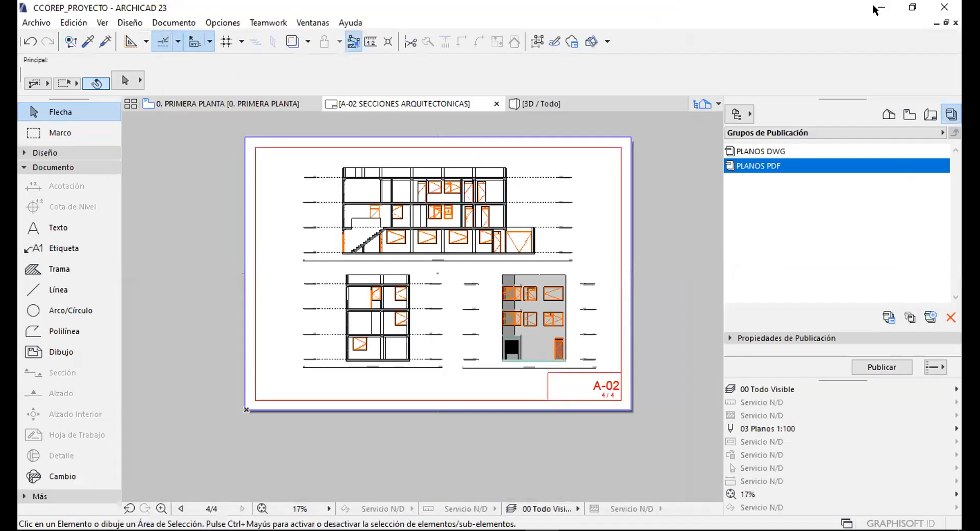
# Hide ArchiCAD and go into AC_PLANOS PDF > AP 01_ANTEPROYECTO on the desktop.
pyautogui.click(878, 8)
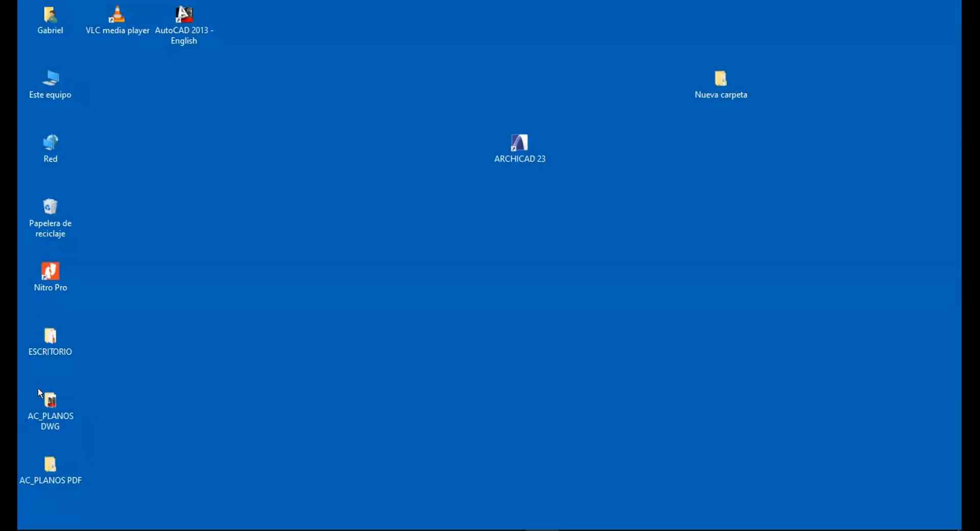
pyautogui.moveTo(138, 442); pyautogui.dragTo(499, 220)
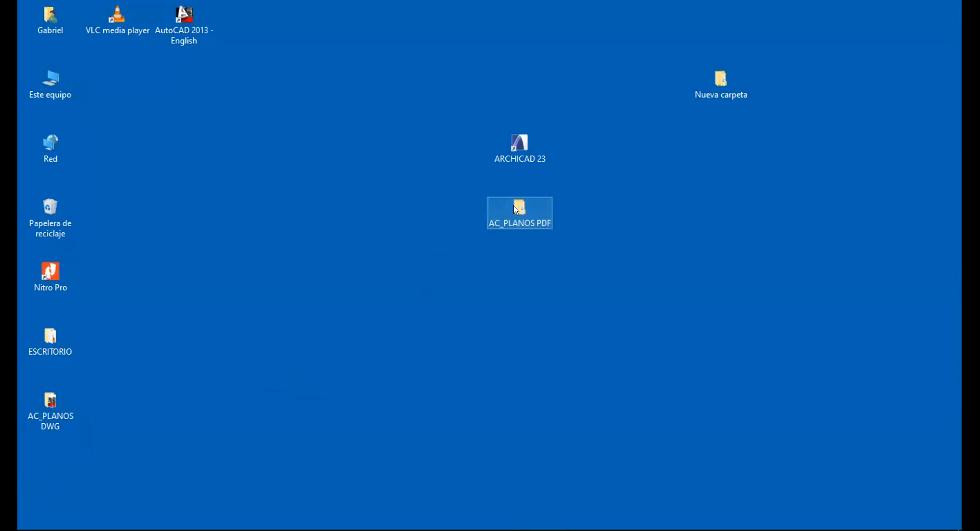
pyautogui.click(522, 221)
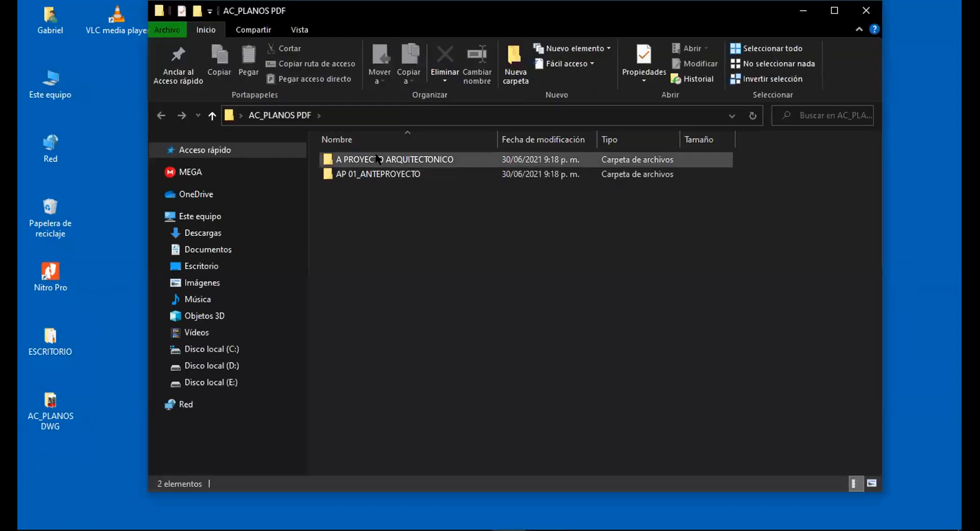
pyautogui.doubleClick(371, 166)
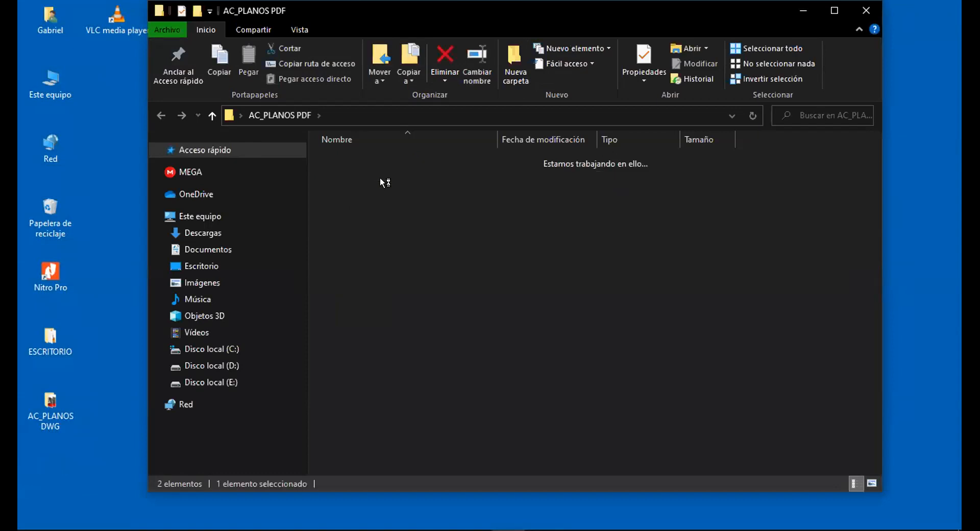
# Change AP-01 PLANTAS.pdf's 'opens with' app to Nitro Pro in its Properties.
pyautogui.click(359, 159)
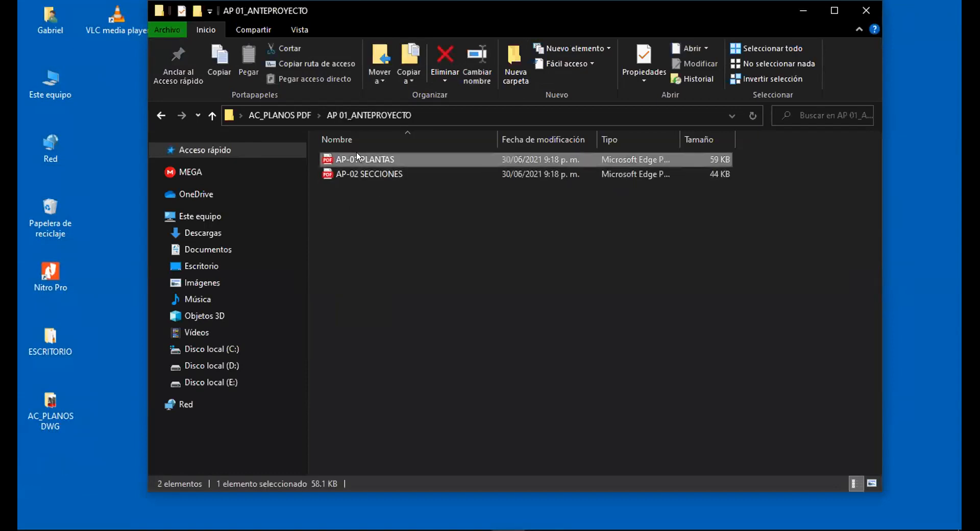
pyautogui.rightClick(372, 161)
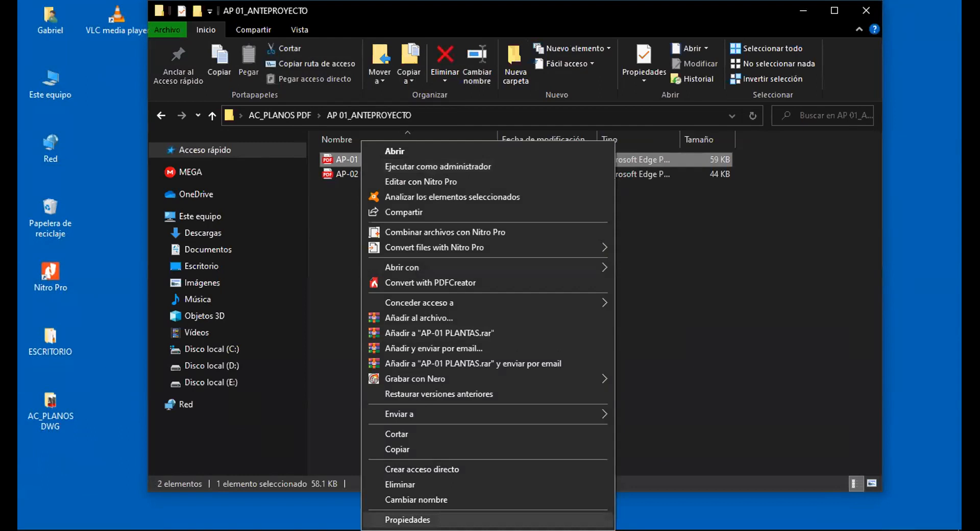
pyautogui.click(452, 519)
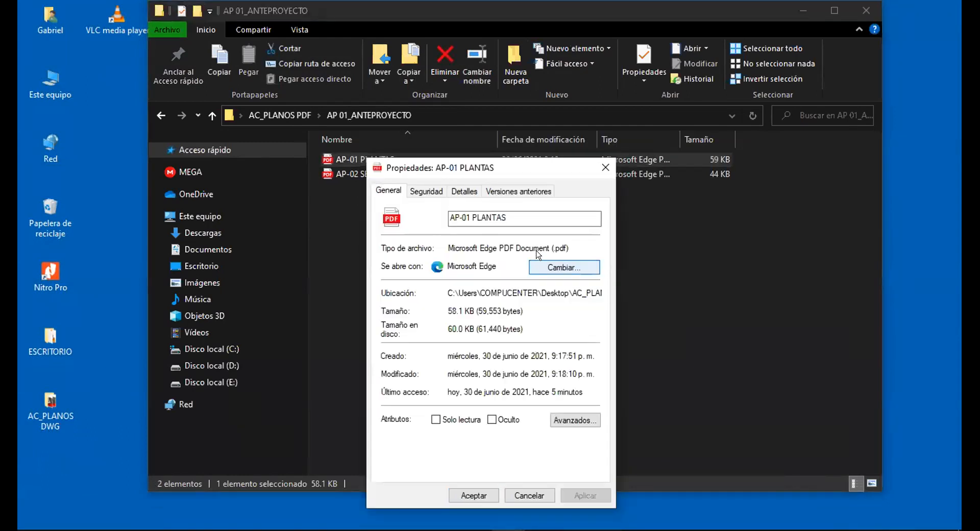
pyautogui.click(539, 265)
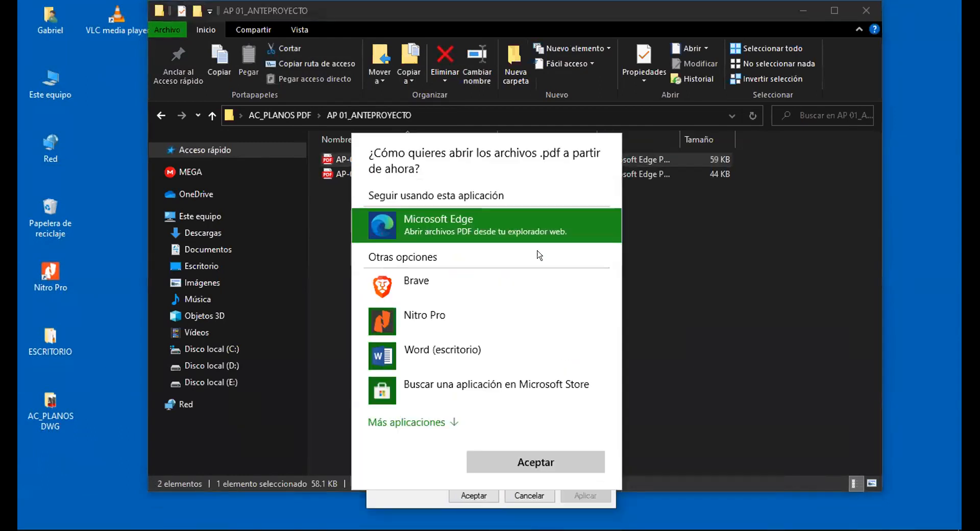
pyautogui.click(426, 317)
pyautogui.click(536, 459)
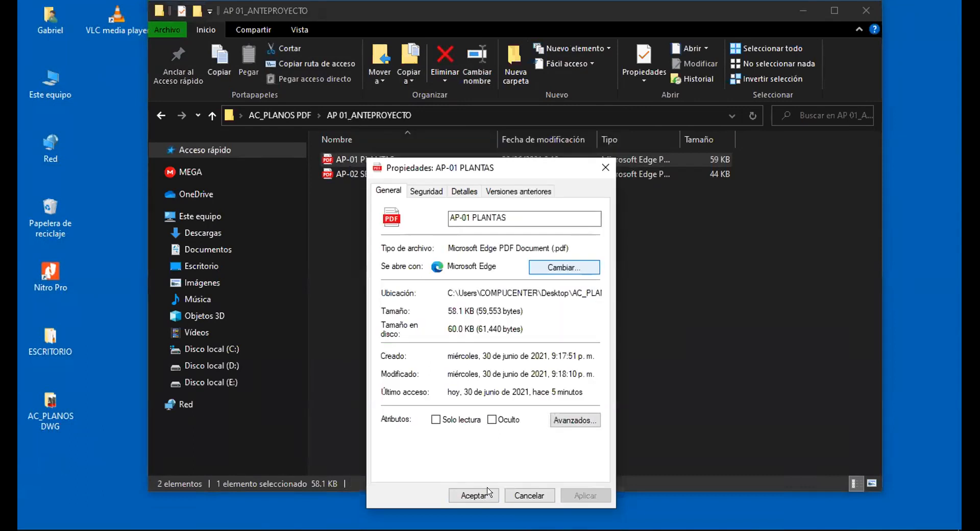
pyautogui.click(479, 493)
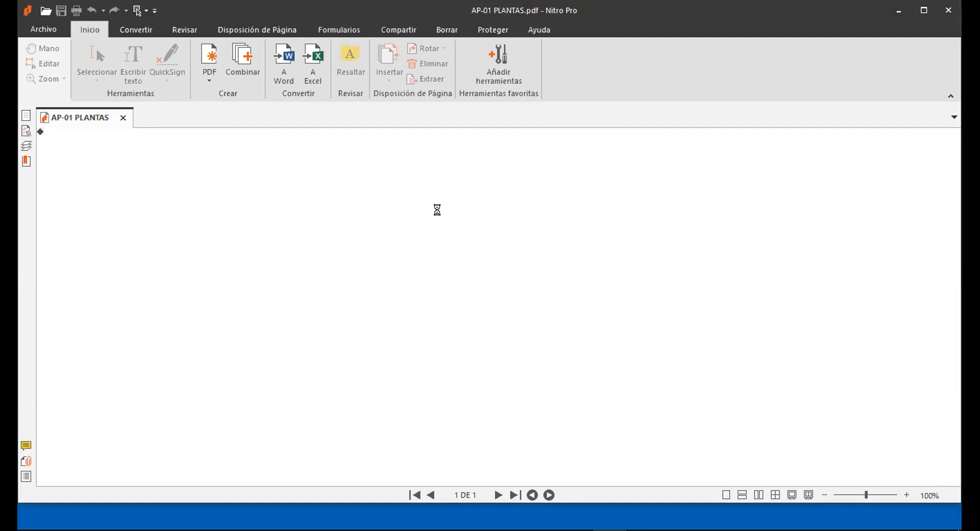
# Scroll through AP-01 PLANTAS in Nitro Pro, then minimize Nitro Pro.
pyautogui.scroll(-2, 396, 203)
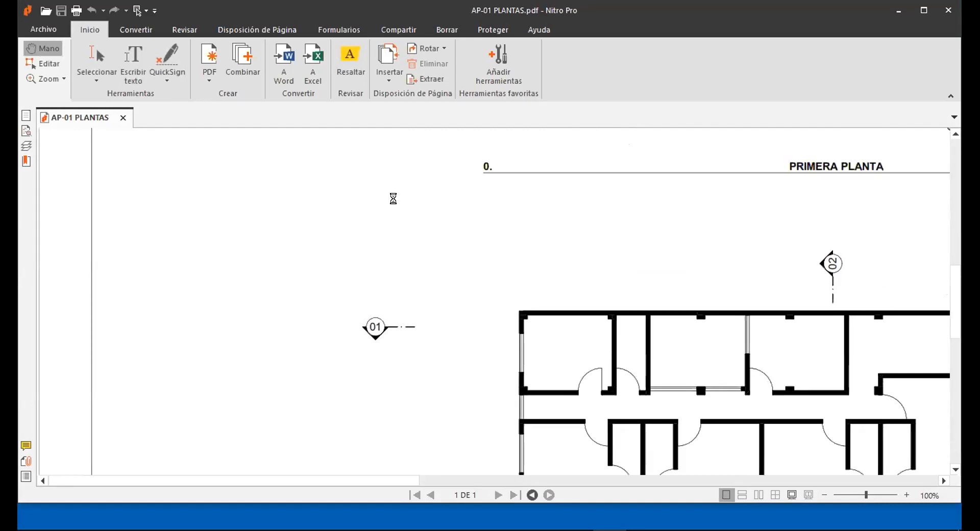
pyautogui.keyDown('ctrl'); pyautogui.scroll(-5, 378, 227); pyautogui.keyUp('ctrl')
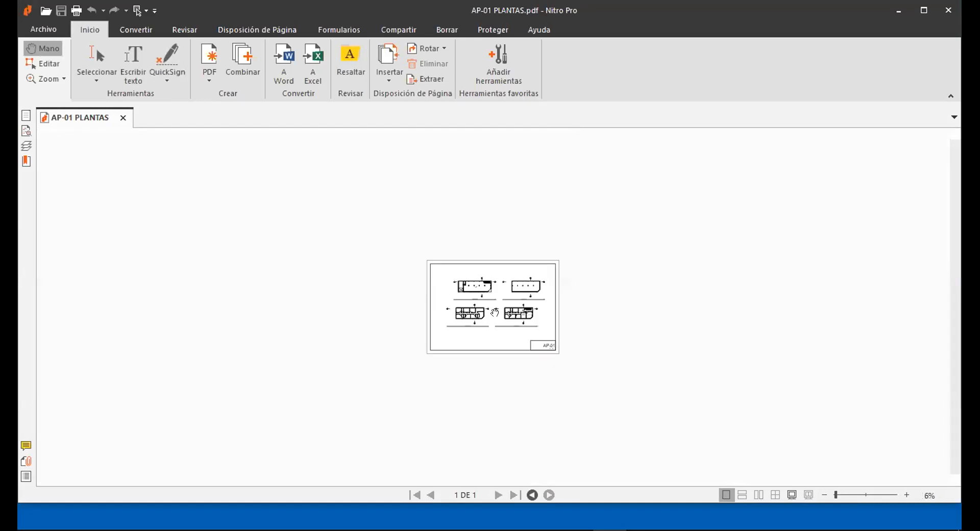
pyautogui.keyDown('ctrl'); pyautogui.scroll(1, 494, 307); pyautogui.keyUp('ctrl')
pyautogui.click(898, 10)
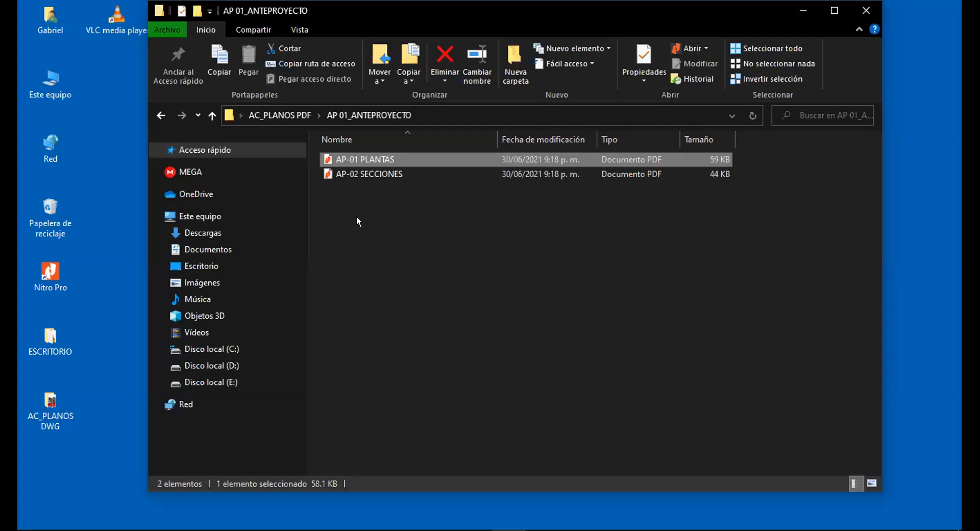
# View AP-02 SECCIONES in Nitro Pro, then go back up to the AC_PLANOS PDF folder.
pyautogui.doubleClick(360, 174)
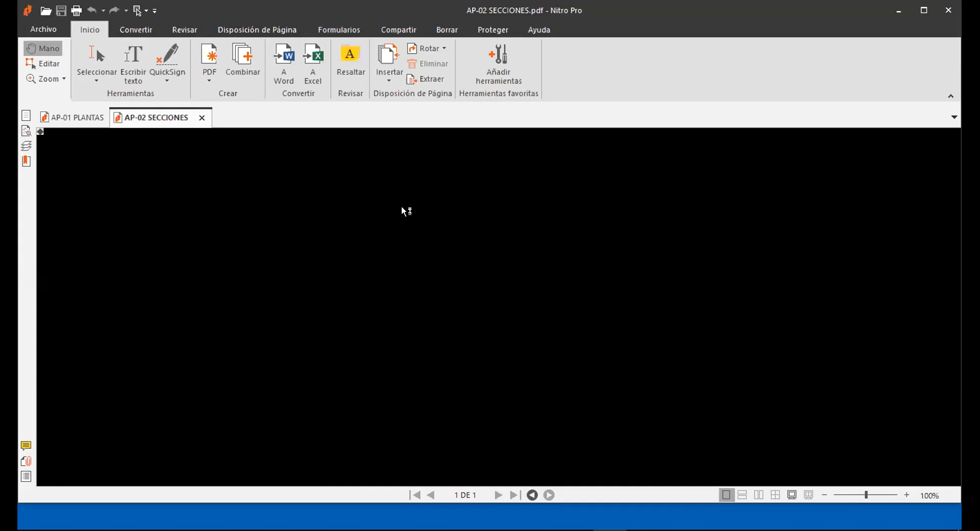
pyautogui.scroll(-2, 428, 235)
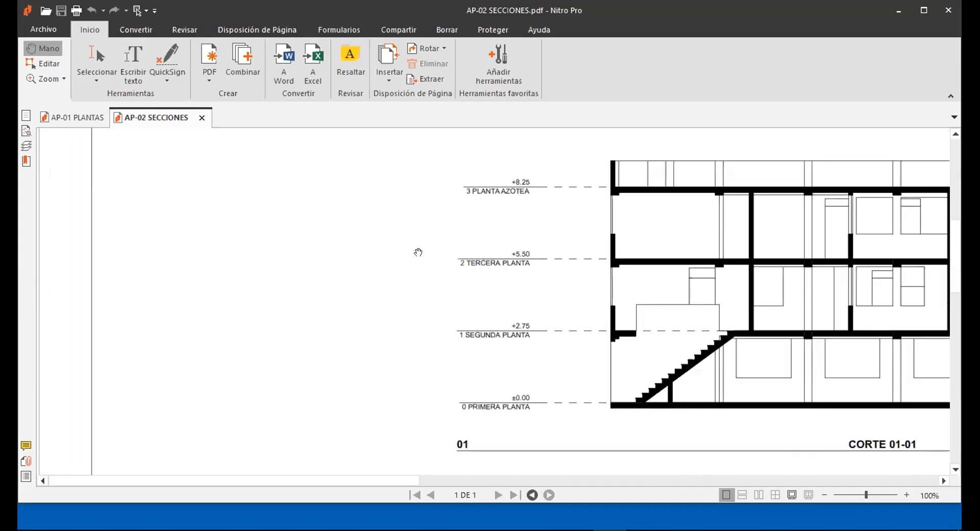
pyautogui.keyDown('ctrl'); pyautogui.scroll(-4, 416, 252); pyautogui.keyUp('ctrl')
pyautogui.keyDown('ctrl'); pyautogui.scroll(4, 625, 332); pyautogui.keyUp('ctrl')
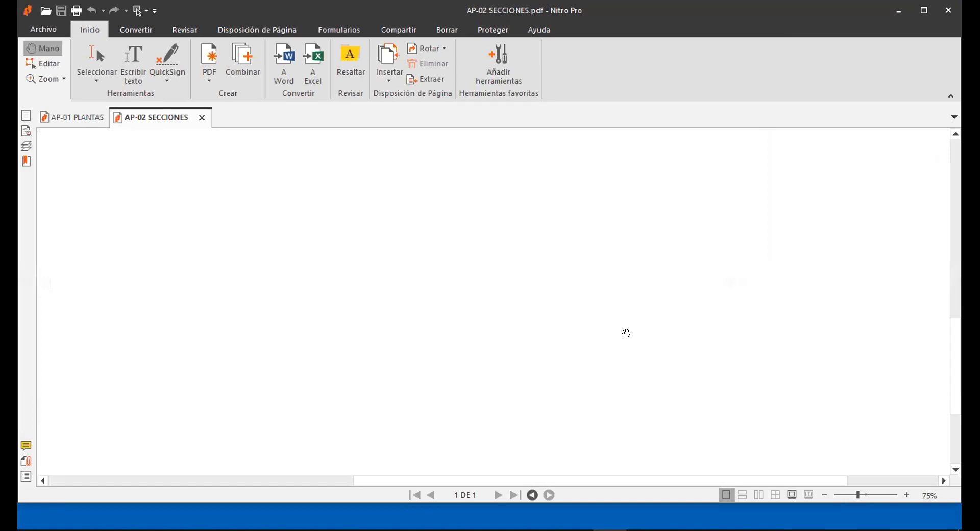
pyautogui.keyDown('ctrl'); pyautogui.scroll(-2, 617, 328); pyautogui.keyUp('ctrl')
pyautogui.scroll(1, 594, 319)
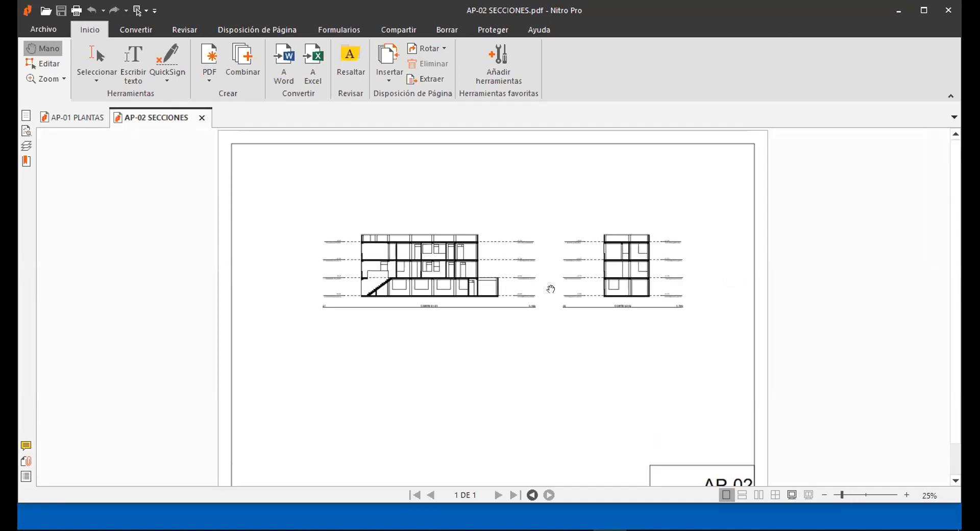
pyautogui.click(898, 10)
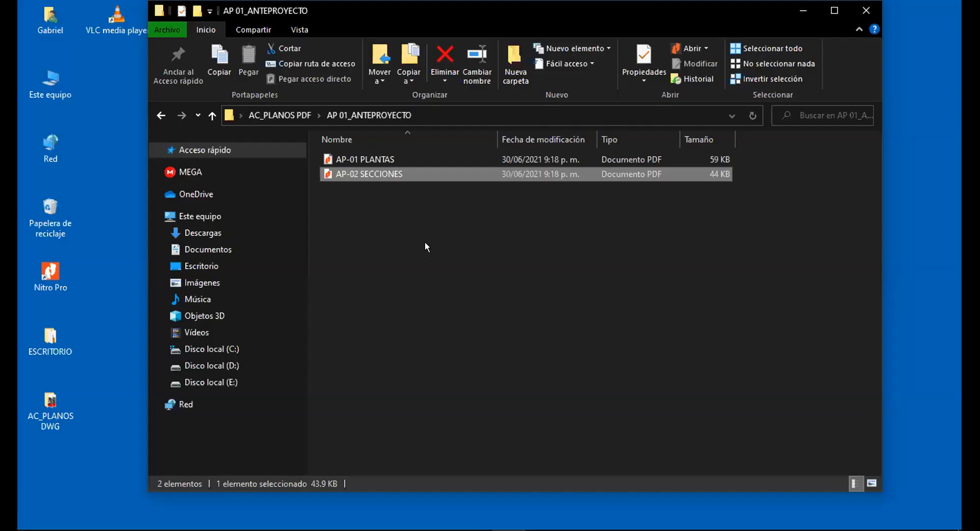
pyautogui.hotkey('alt', 'Up')
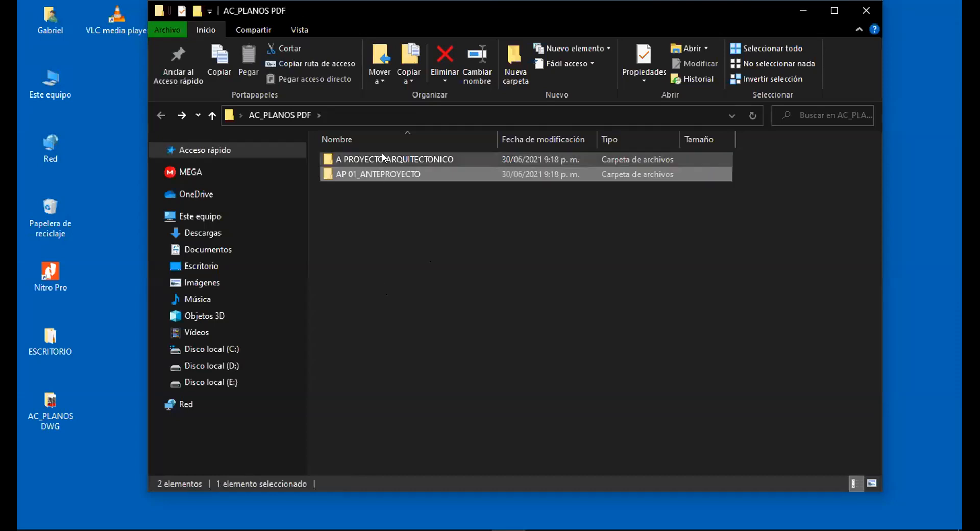
# Load A-01 and A-02 from A PROYECTO ARQUITECTONICO into Nitro Pro and list A-01's layers.
pyautogui.doubleClick(382, 154)
pyautogui.moveTo(400, 185); pyautogui.dragTo(377, 156)
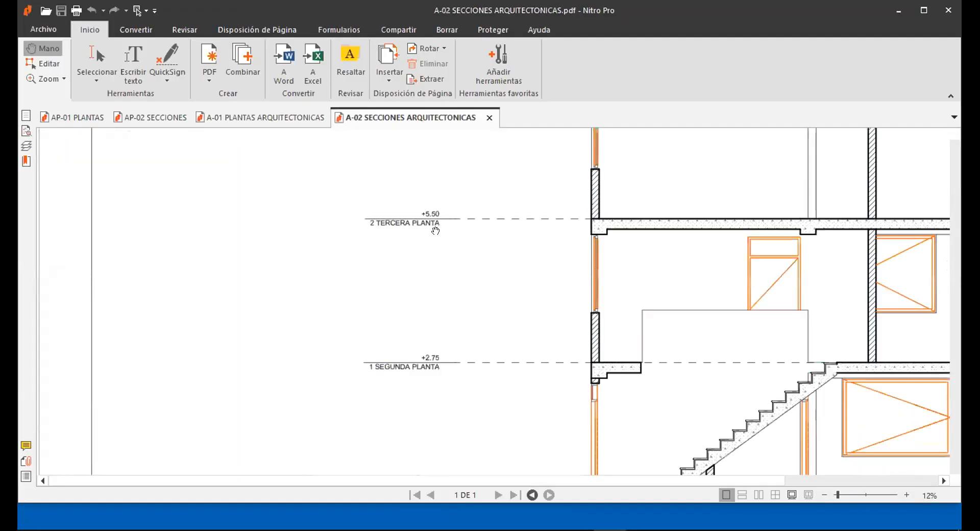
pyautogui.keyDown('ctrl'); pyautogui.scroll(-10, 463, 274); pyautogui.keyUp('ctrl')
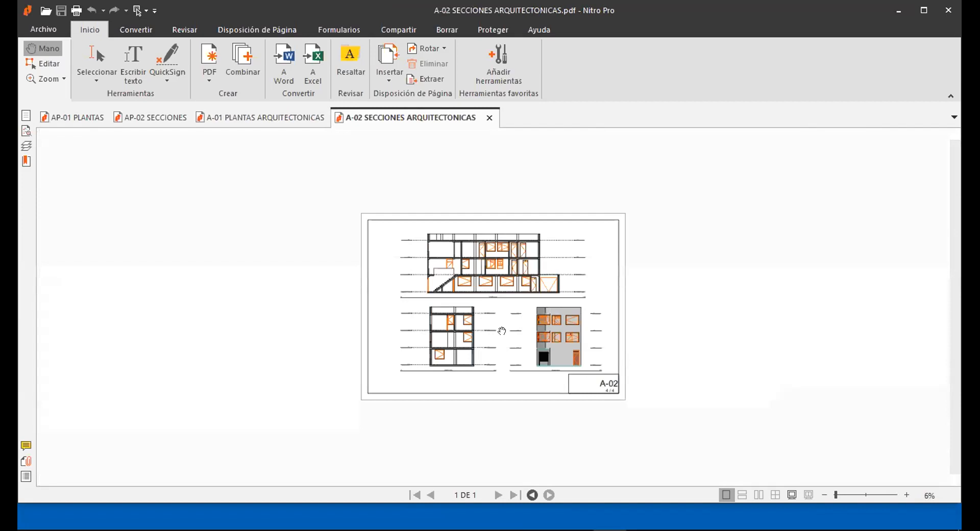
pyautogui.click(294, 131)
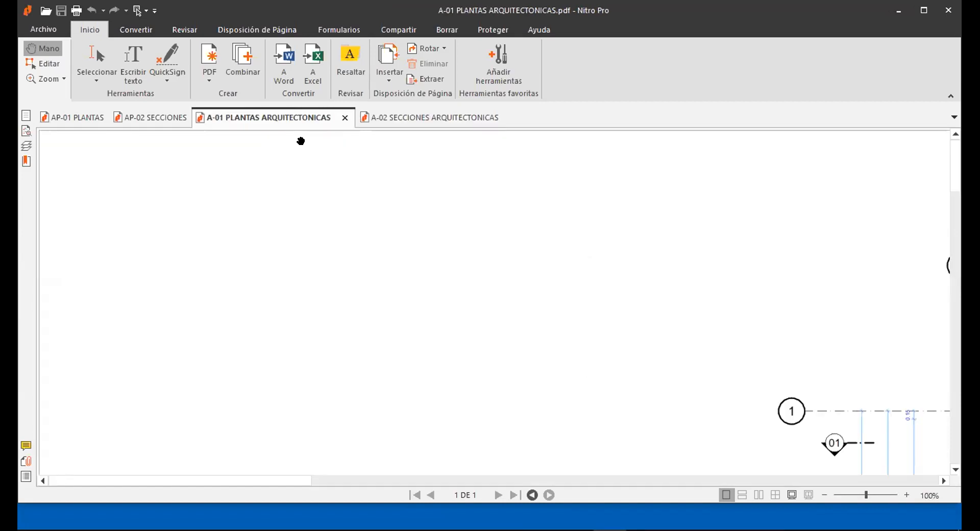
pyautogui.click(26, 146)
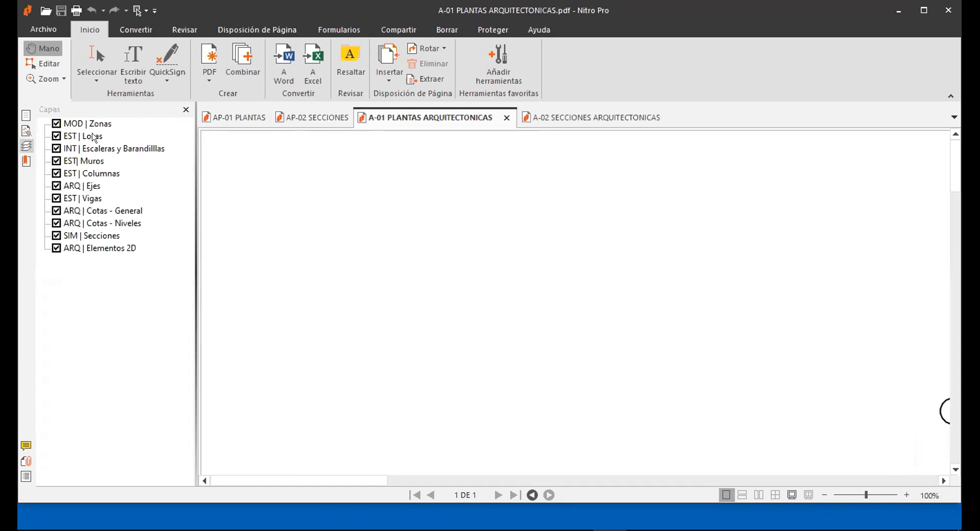
# Pan to the A-01 floor plan and hide the EST | Losas and EST | Columnas layers.
pyautogui.moveTo(605, 341); pyautogui.dragTo(412, 188)
pyautogui.moveTo(641, 354); pyautogui.dragTo(370, 232)
pyautogui.moveTo(713, 331); pyautogui.dragTo(391, 315)
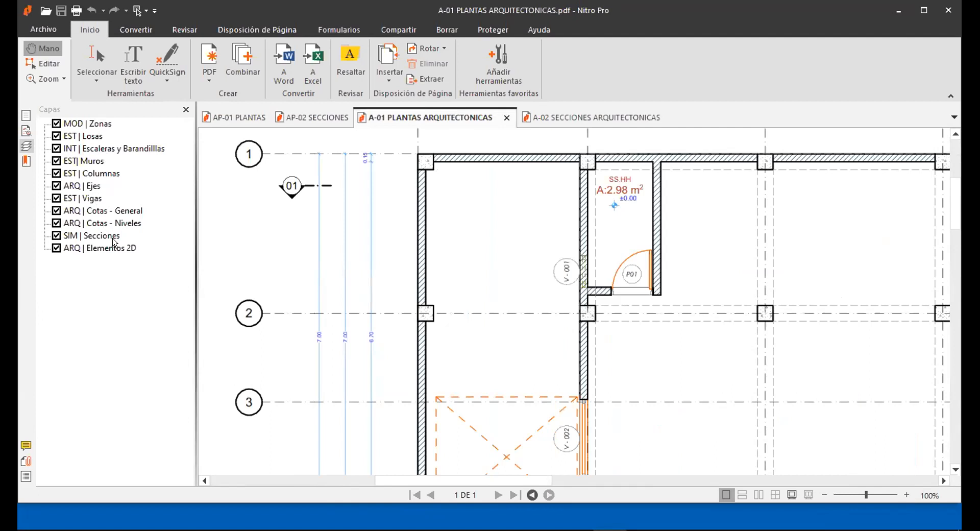
pyautogui.moveTo(459, 179); pyautogui.dragTo(456, 212)
pyautogui.click(56, 136)
pyautogui.click(56, 173)
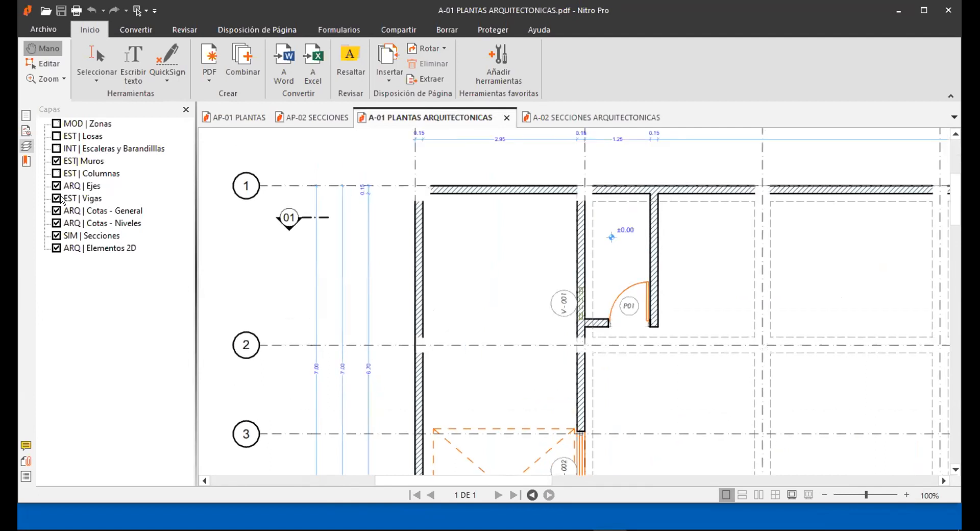
# Close the A-01, A-02, AP-02 and AP-01 documents in Nitro Pro.
pyautogui.click(506, 118)
pyautogui.click(350, 117)
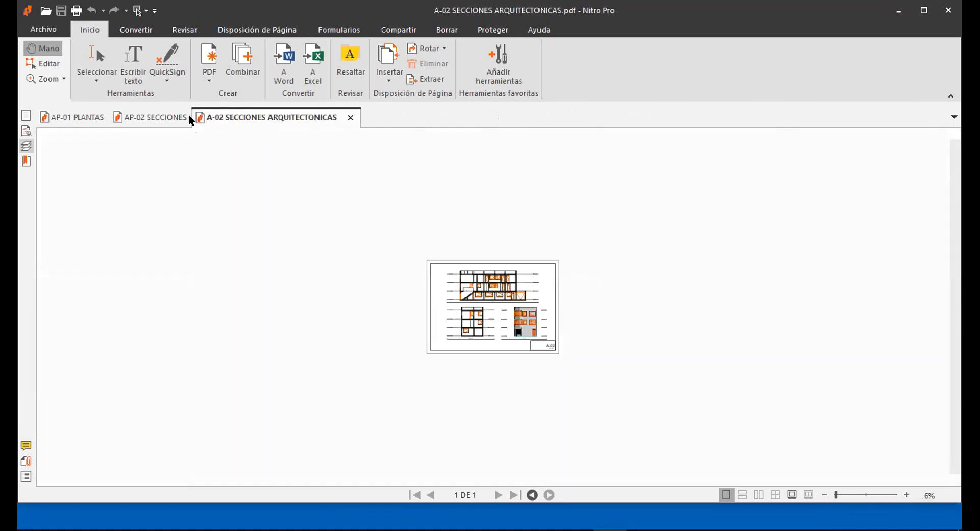
pyautogui.click(202, 118)
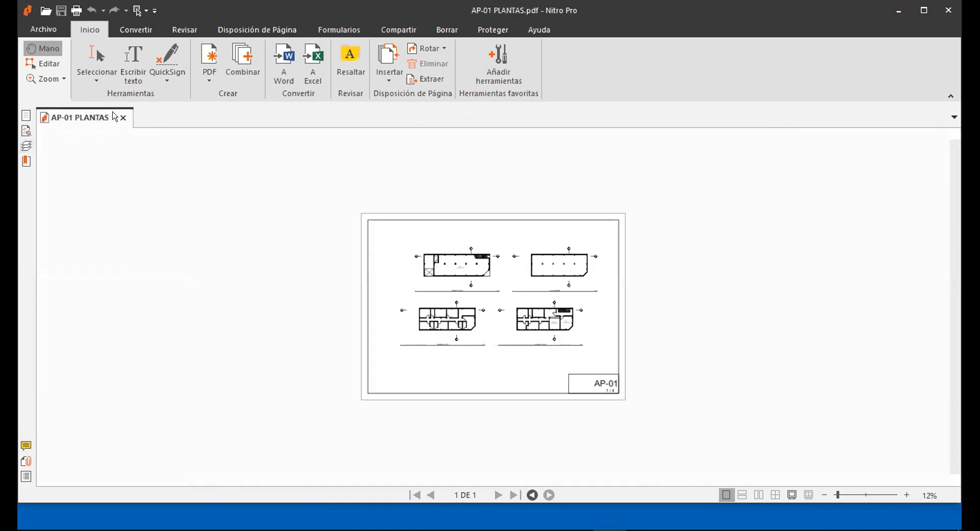
pyautogui.click(125, 118)
# Close the empty PDF viewer, return to ARCHICAD and cycle the Navigator through to Publisher Sets.
pyautogui.click(899, 11)
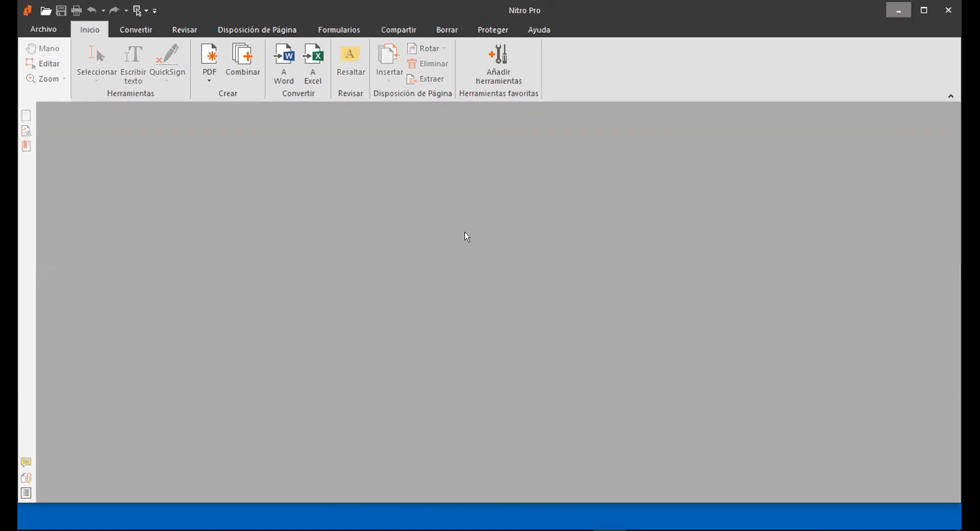
pyautogui.click(542, 516)
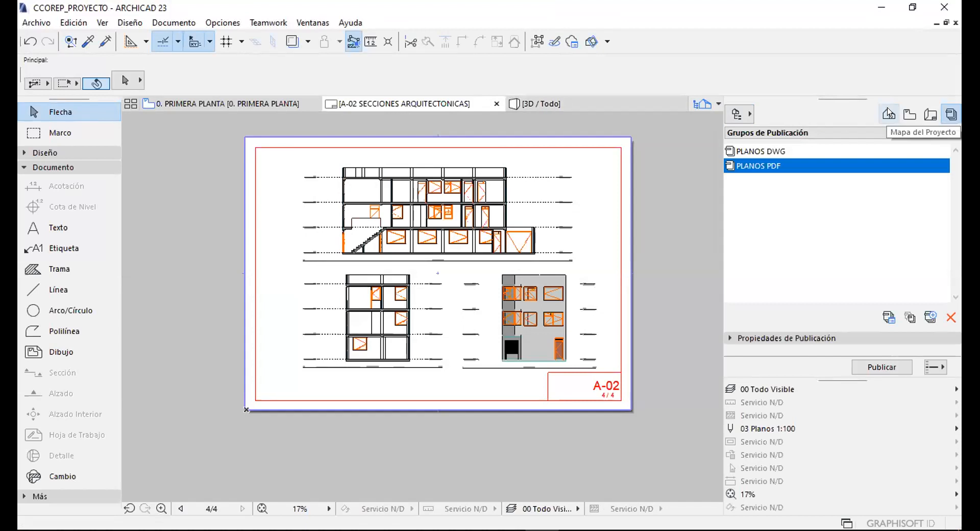
pyautogui.click(888, 113)
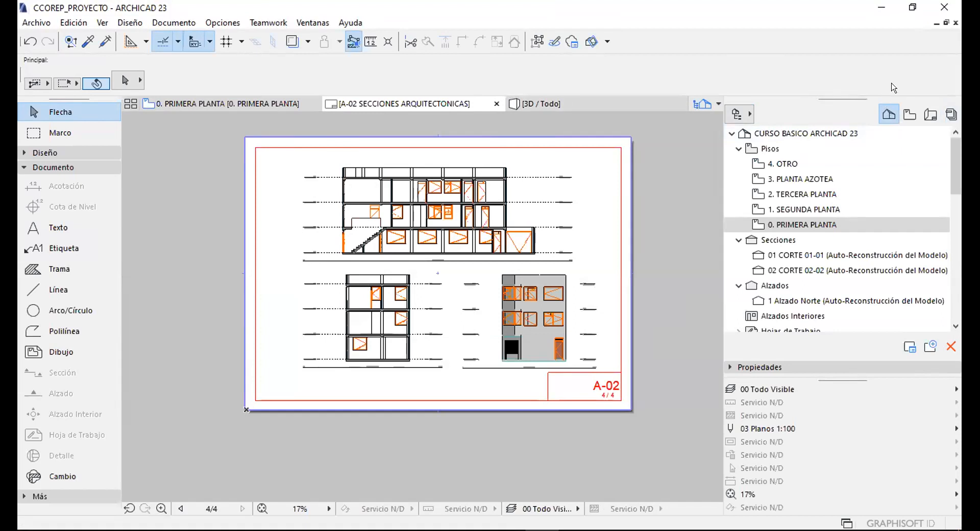
pyautogui.click(910, 114)
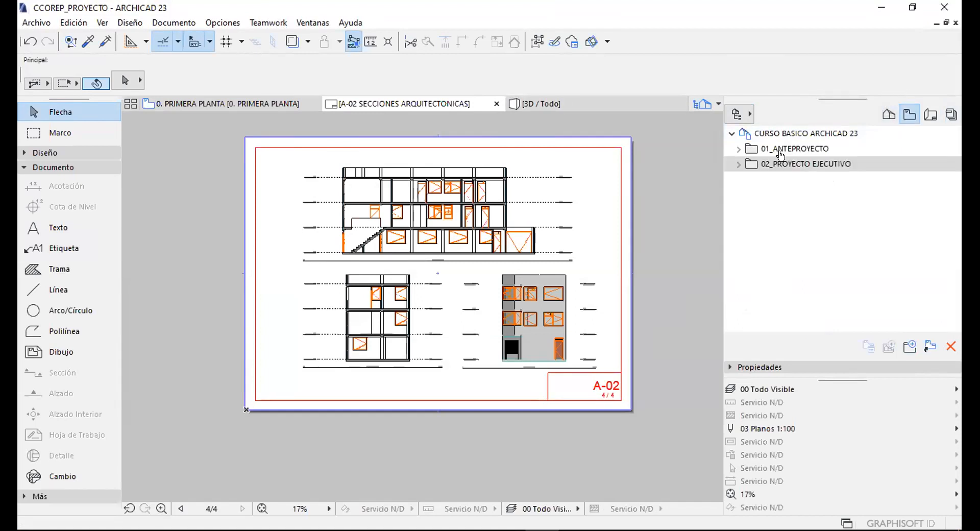
pyautogui.click(929, 114)
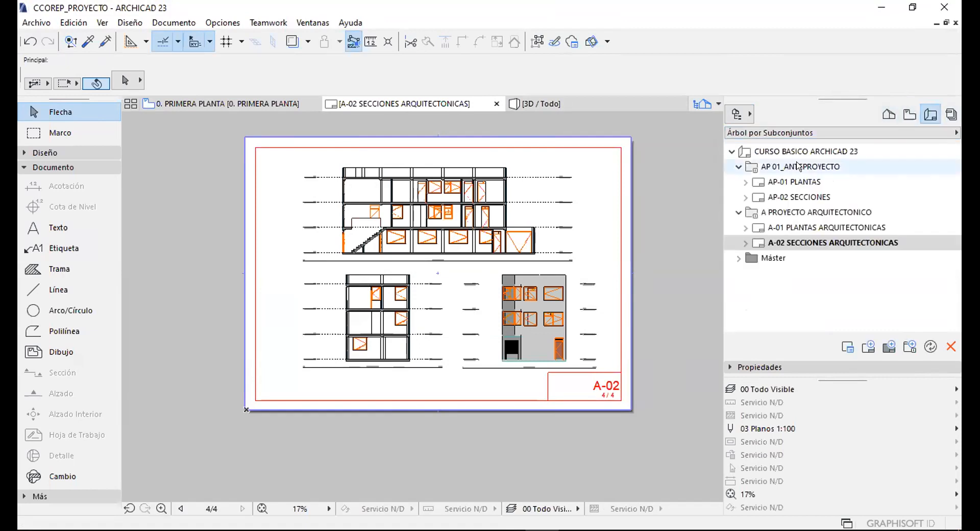
pyautogui.click(949, 113)
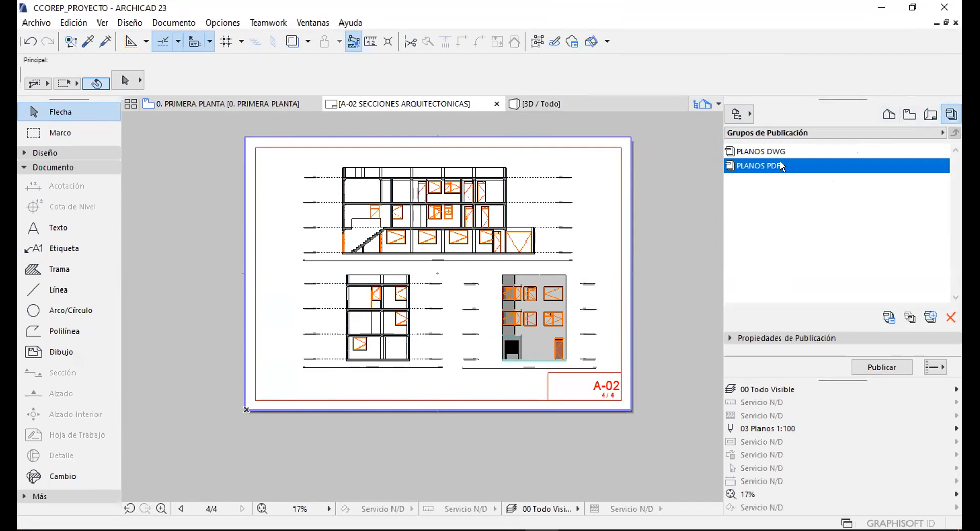
# Select the PLANOS DWG publisher set, toggling back and forth with PLANOS PDF.
pyautogui.click(778, 153)
pyautogui.click(779, 160)
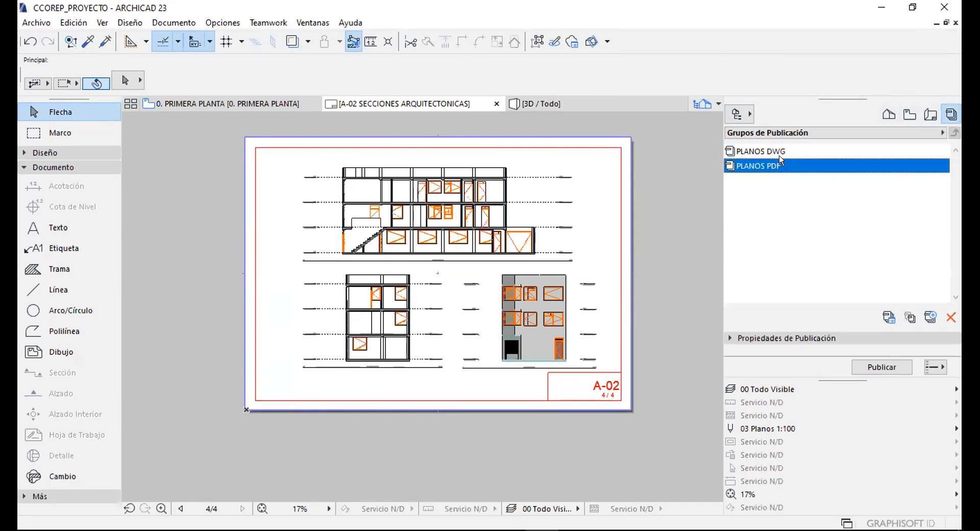
pyautogui.click(769, 149)
pyautogui.click(773, 166)
pyautogui.click(769, 151)
pyautogui.click(766, 162)
pyautogui.click(759, 150)
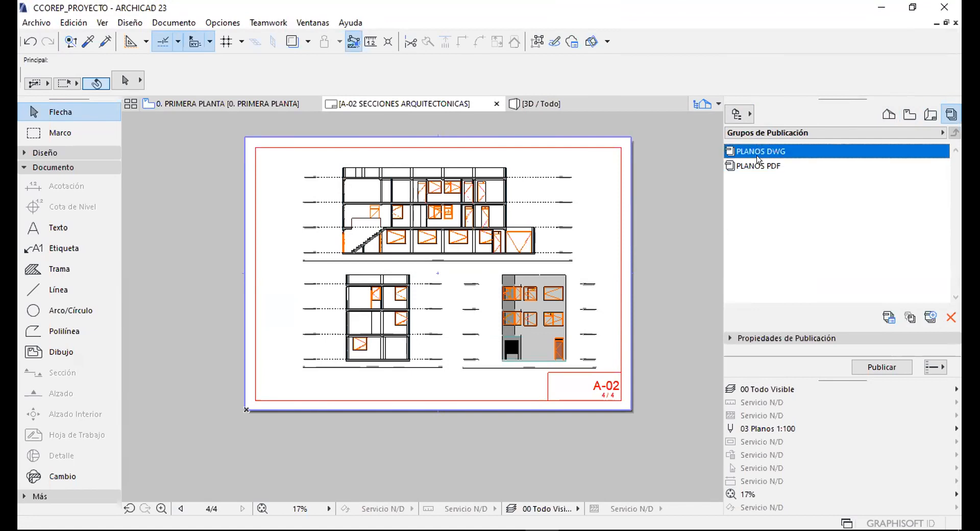
pyautogui.click(760, 166)
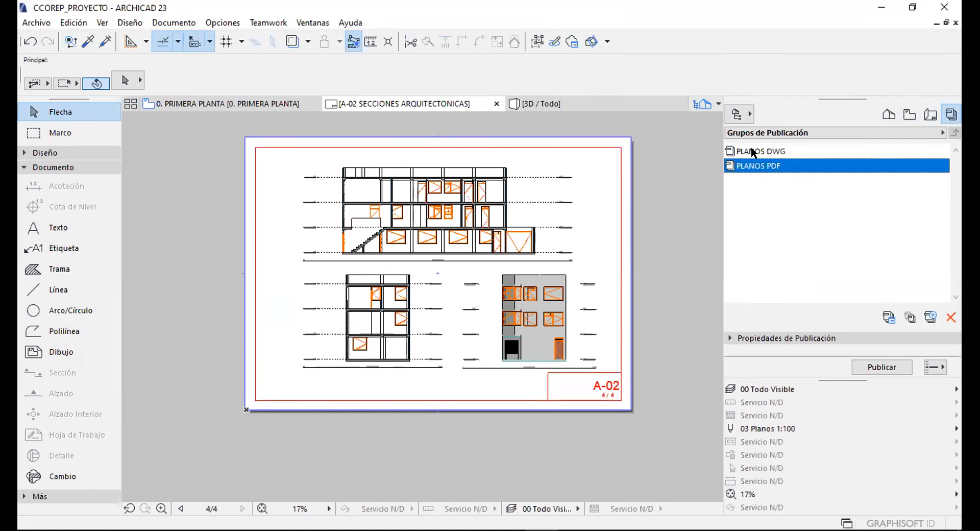
pyautogui.click(747, 153)
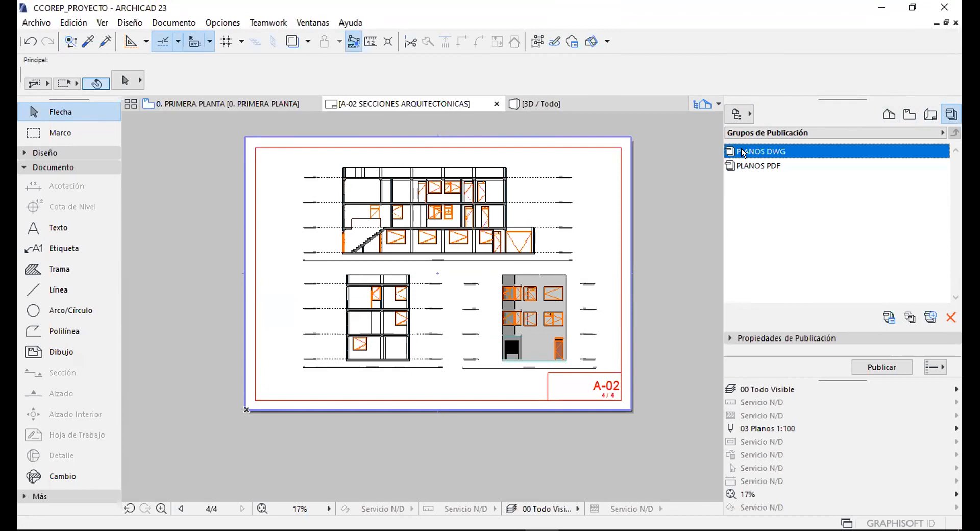
# Expand PLANOS DWG's Publishing Properties to reveal the AC_PLANOS DWG folder, then narrow the Navigator.
pyautogui.click(743, 152)
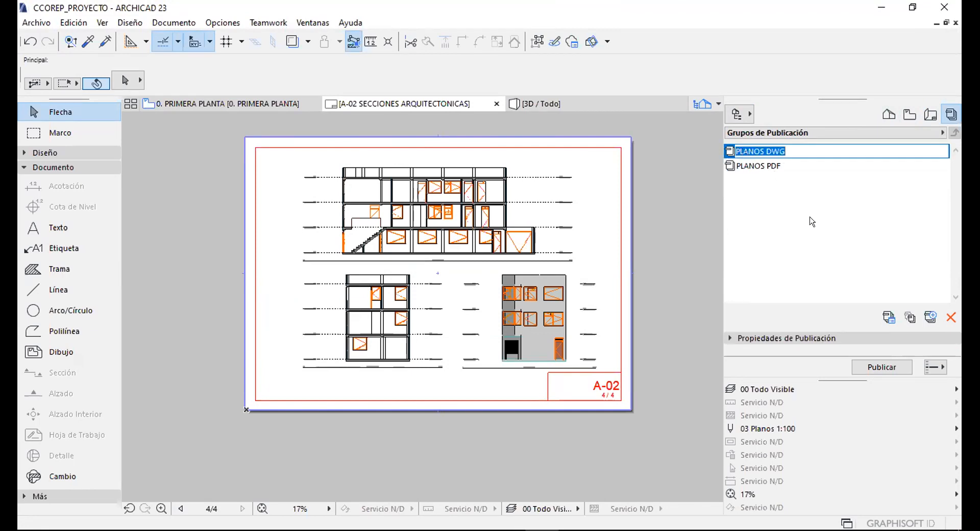
pyautogui.click(746, 337)
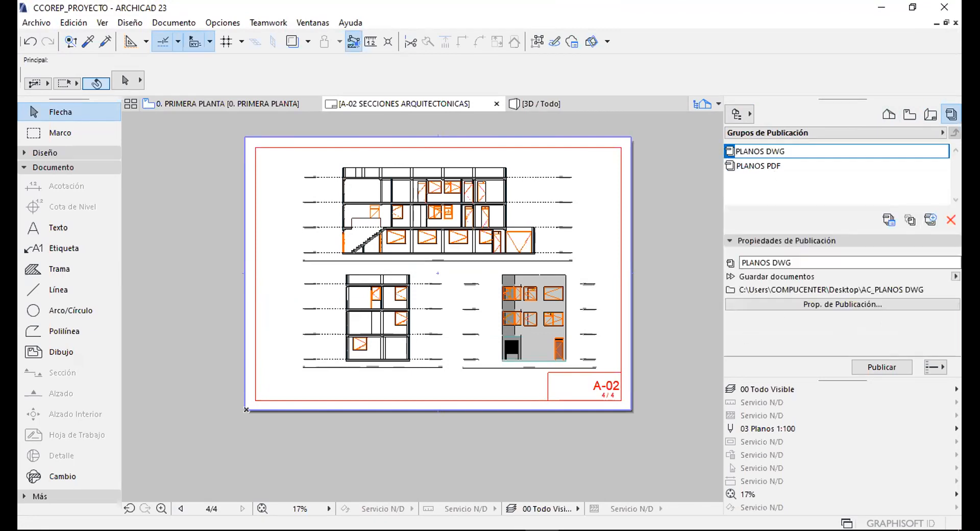
pyautogui.click(702, 280)
pyautogui.moveTo(559, 217); pyautogui.dragTo(526, 242, button='middle')
pyautogui.moveTo(622, 252); pyautogui.dragTo(619, 228, button='middle')
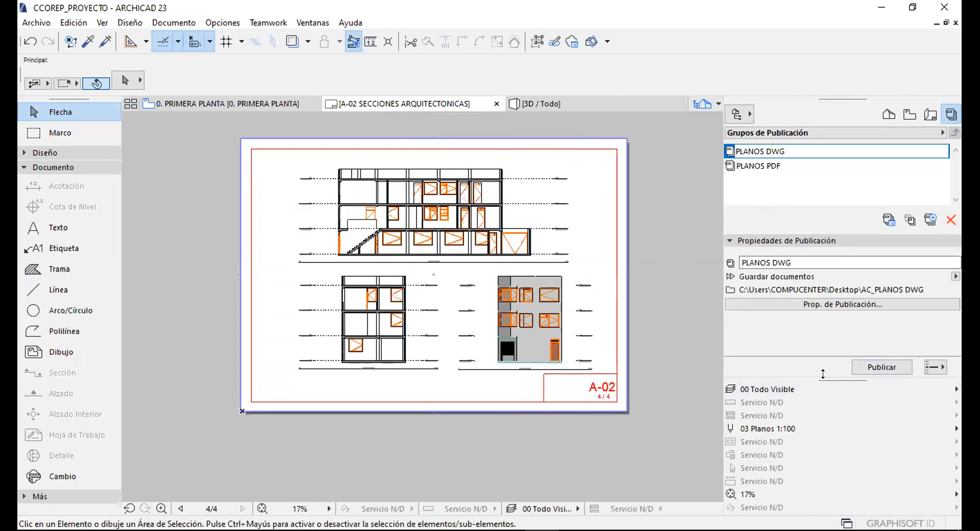
pyautogui.moveTo(719, 209)
pyautogui.mouseDown()
pyautogui.moveTo(833, 226)
pyautogui.moveTo(823, 219)
pyautogui.mouseUp()
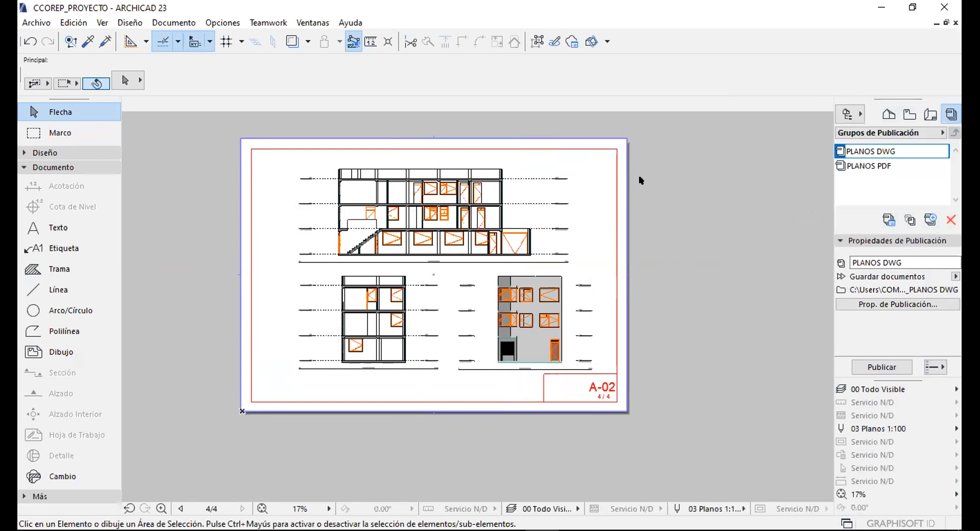
# Switch the Navigator to the View Map and scroll through its folder tree.
pyautogui.scroll(1, 402, 191)
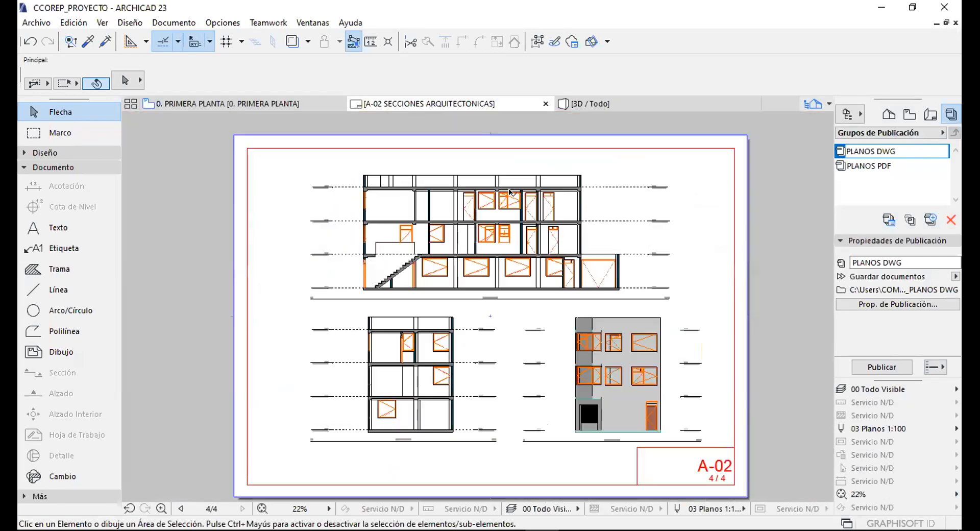
pyautogui.click(909, 114)
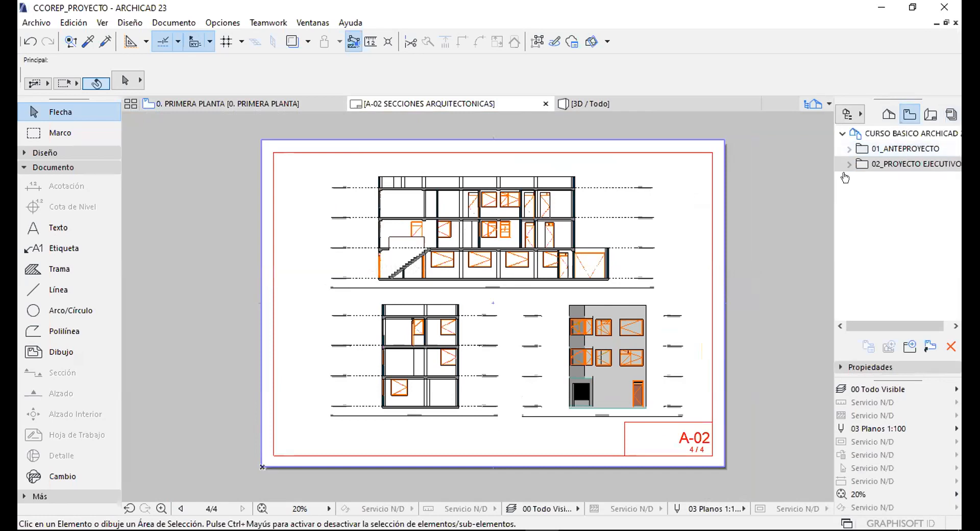
pyautogui.scroll(3, 577, 232)
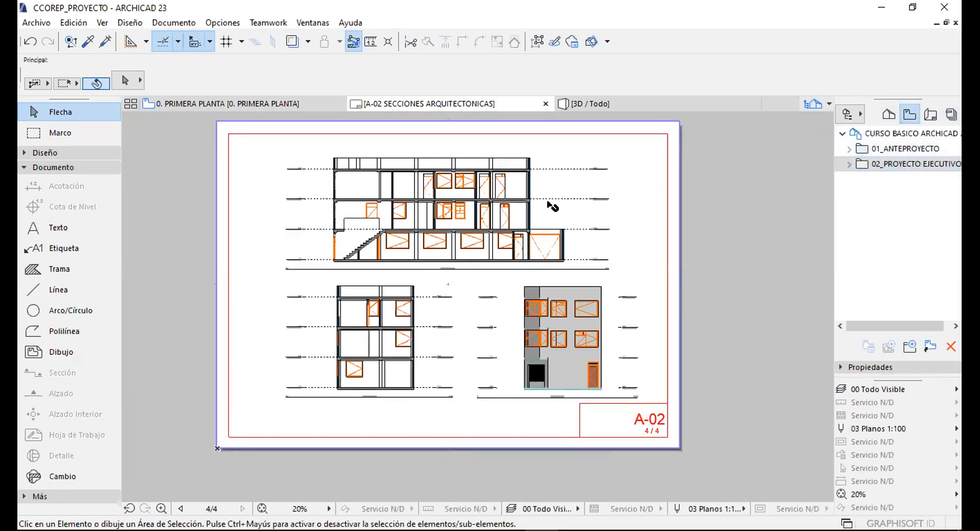
pyautogui.scroll(2, 544, 167)
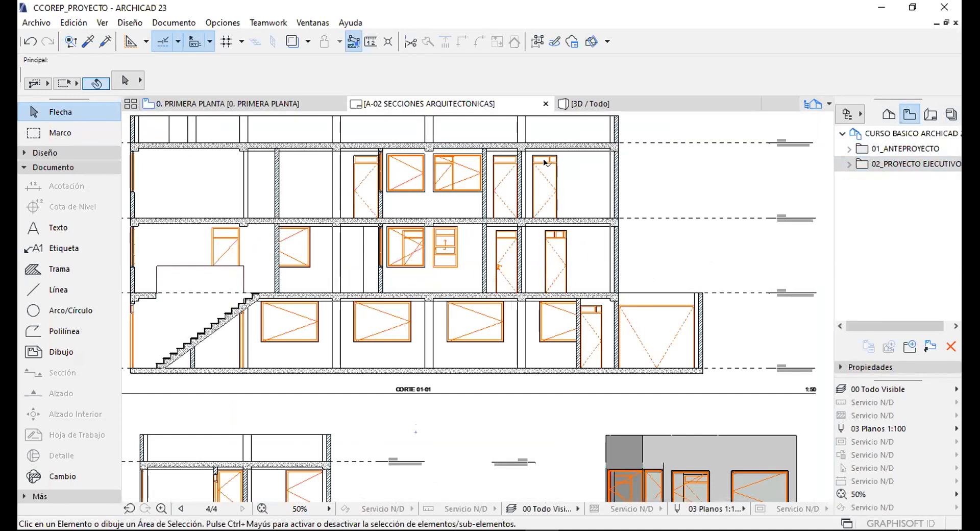
pyautogui.scroll(5, 544, 169)
pyautogui.scroll(-4, 541, 163)
pyautogui.scroll(4, 543, 154)
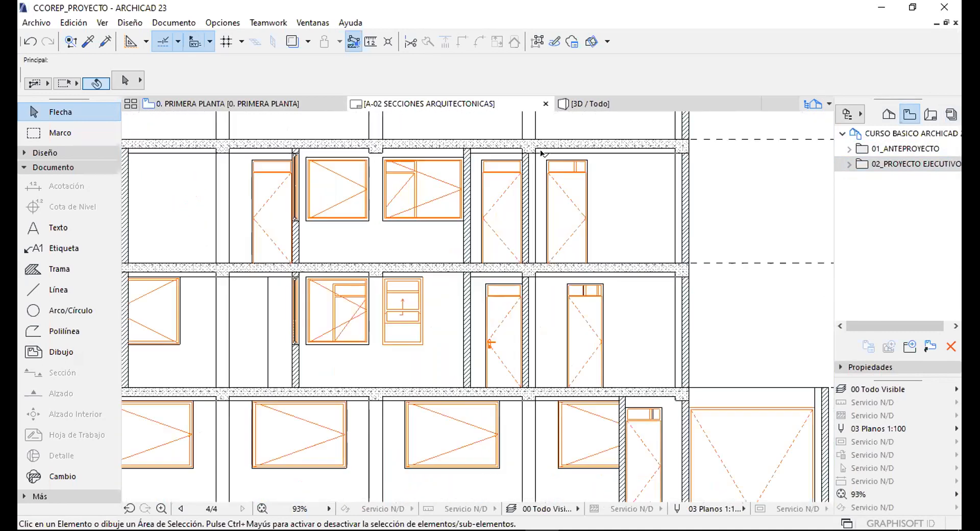
pyautogui.scroll(-6, 556, 214)
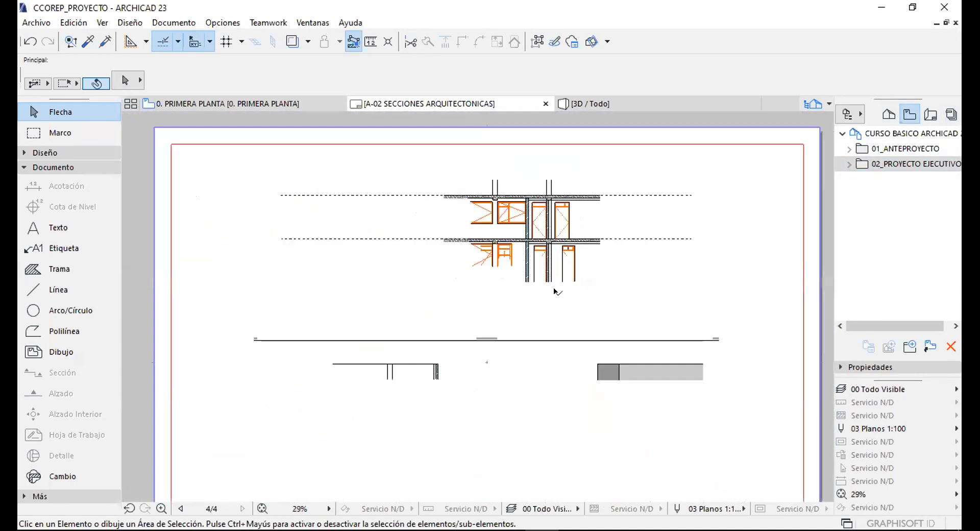
# Expand 02_PROYECTO EJECUTIVO and 02.01 PLANTAS, then select 0. PRIMERA PLANTA.
pyautogui.click(849, 164)
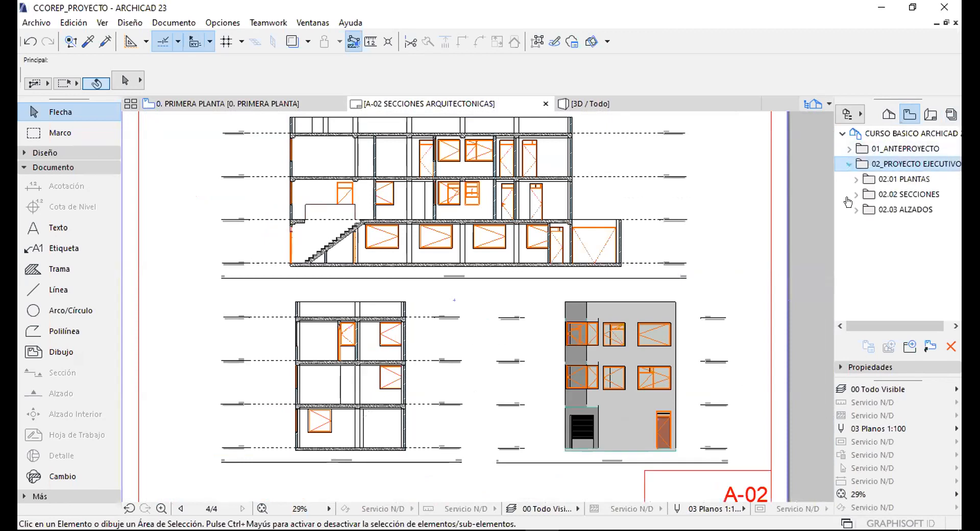
pyautogui.click(856, 179)
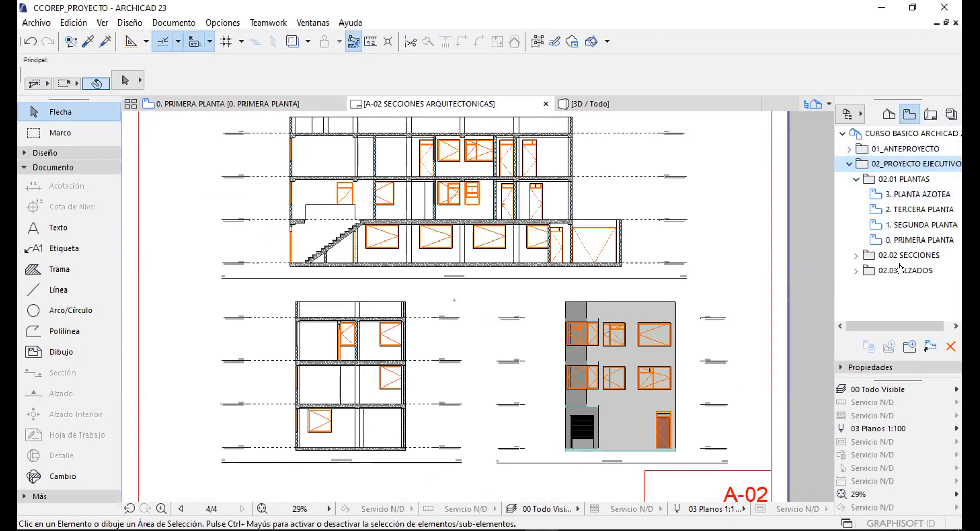
pyautogui.click(930, 114)
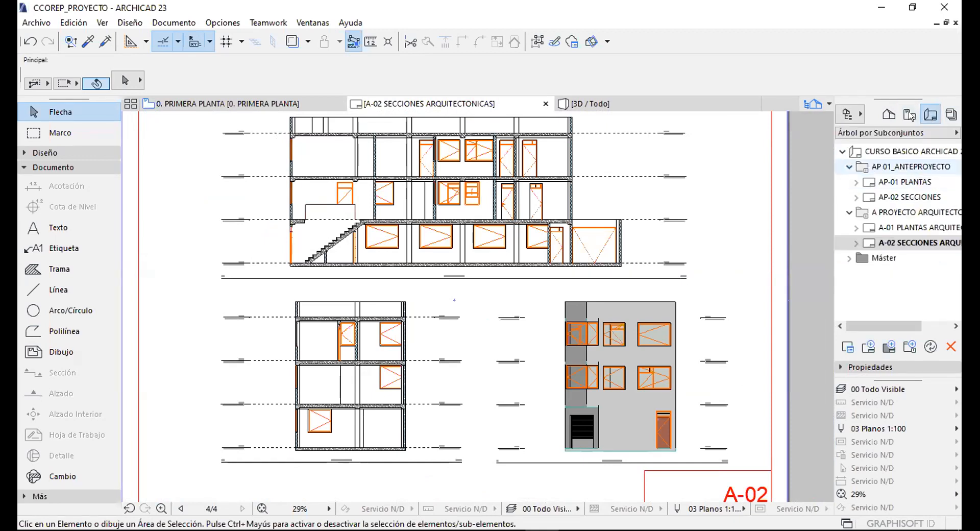
pyautogui.click(909, 115)
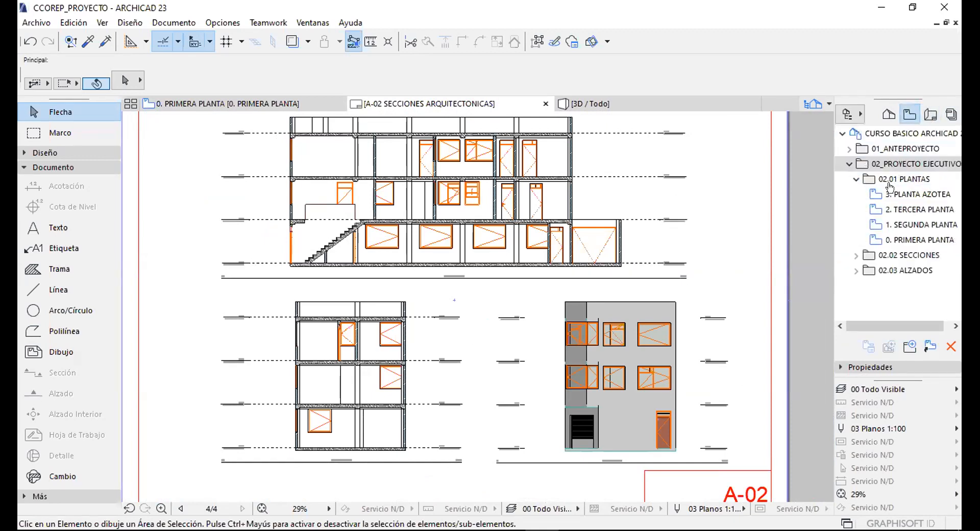
pyautogui.click(904, 237)
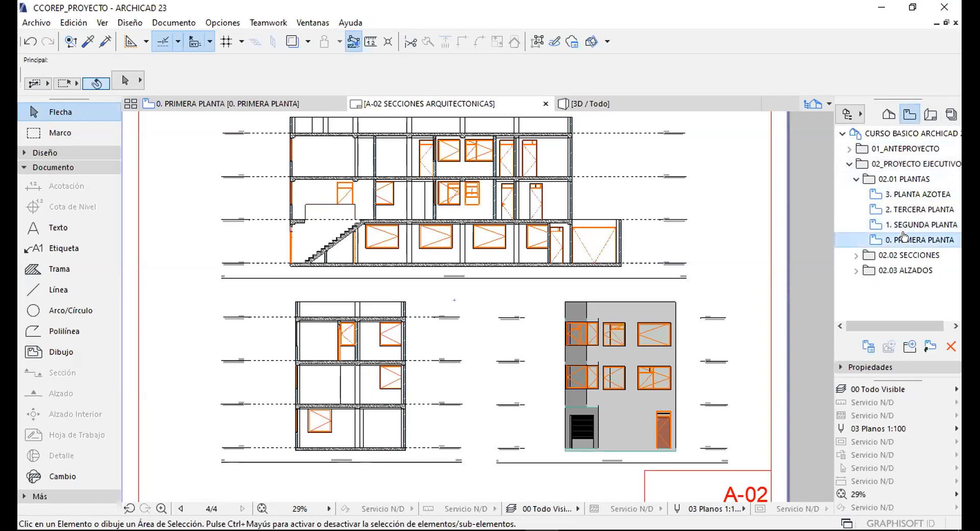
# In 0. PRIMERA PLANTA's View Settings, choose 04 Albañilería as Model View Options and confirm.
pyautogui.rightClick(904, 237)
pyautogui.click(775, 458)
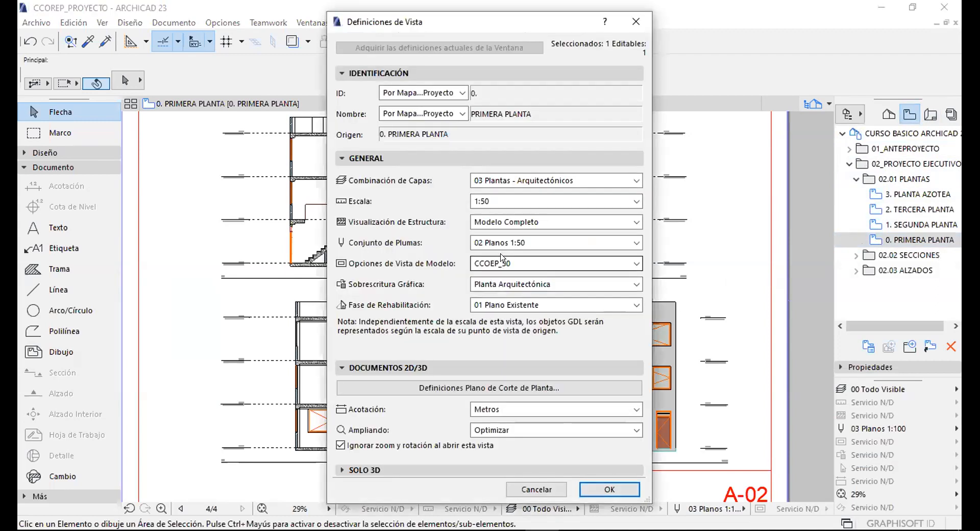
pyautogui.click(493, 263)
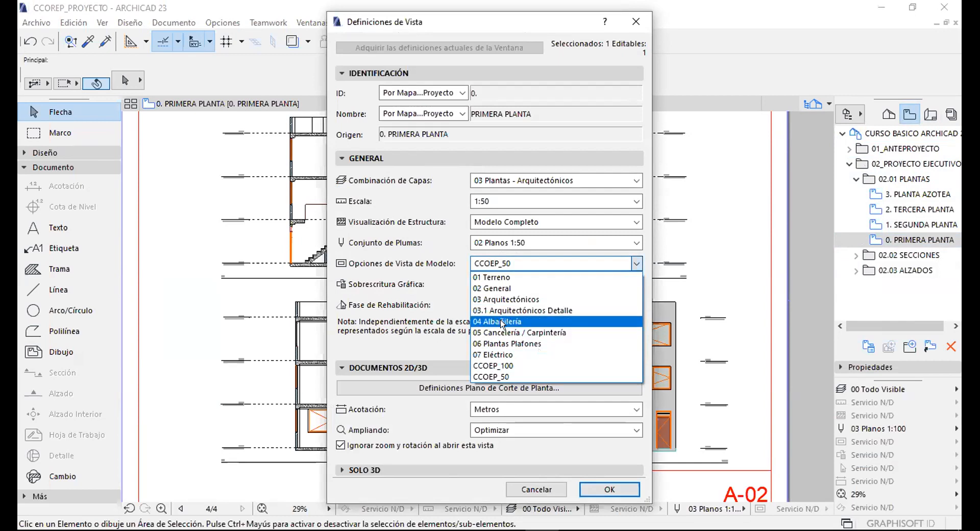
pyautogui.click(503, 321)
pyautogui.click(610, 489)
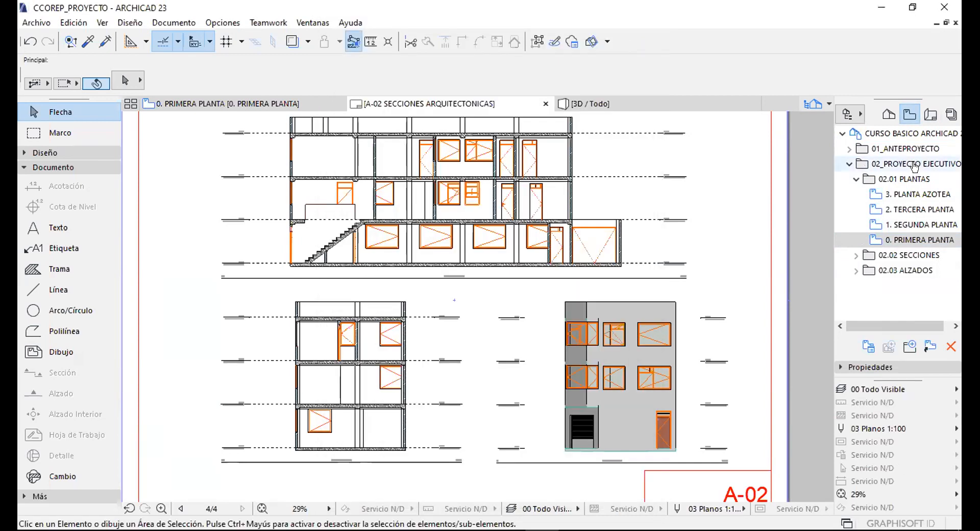
pyautogui.click(931, 115)
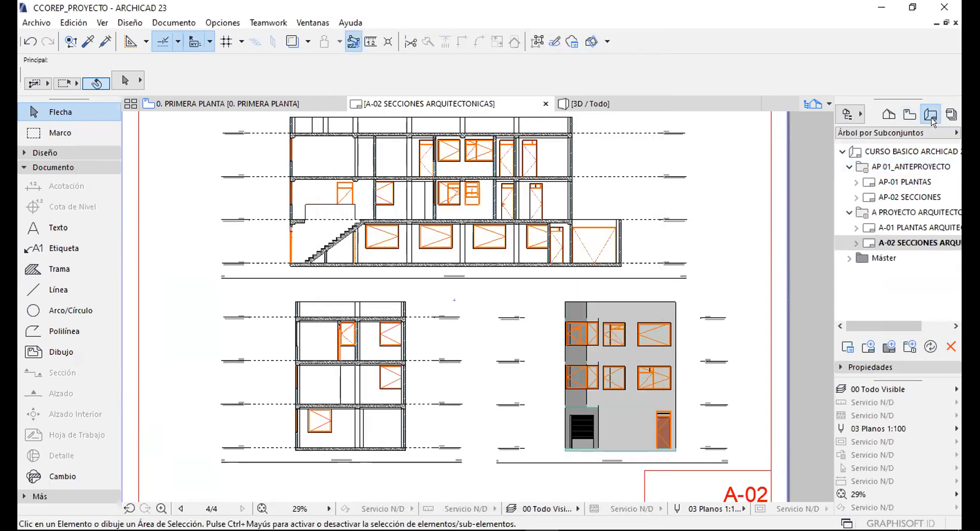
# Open the A-01 PLANTAS ARQUITECTONICAS layout and zoom in on its floor plans.
pyautogui.doubleClick(906, 227)
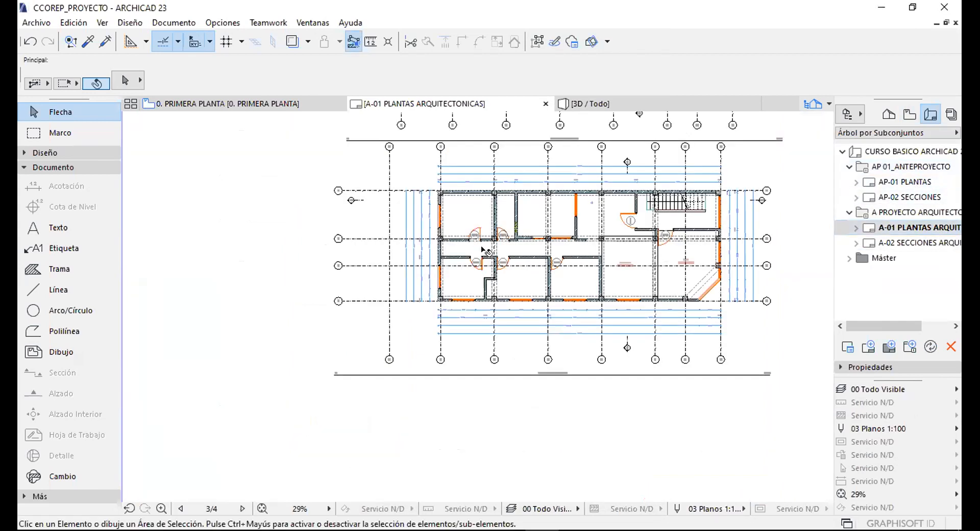
pyautogui.scroll(-3, 474, 253)
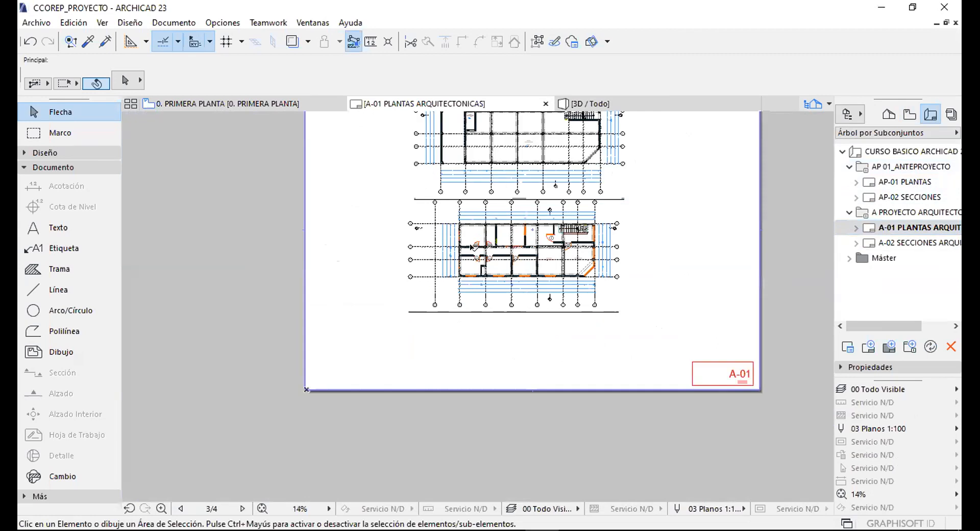
pyautogui.scroll(5, 470, 247)
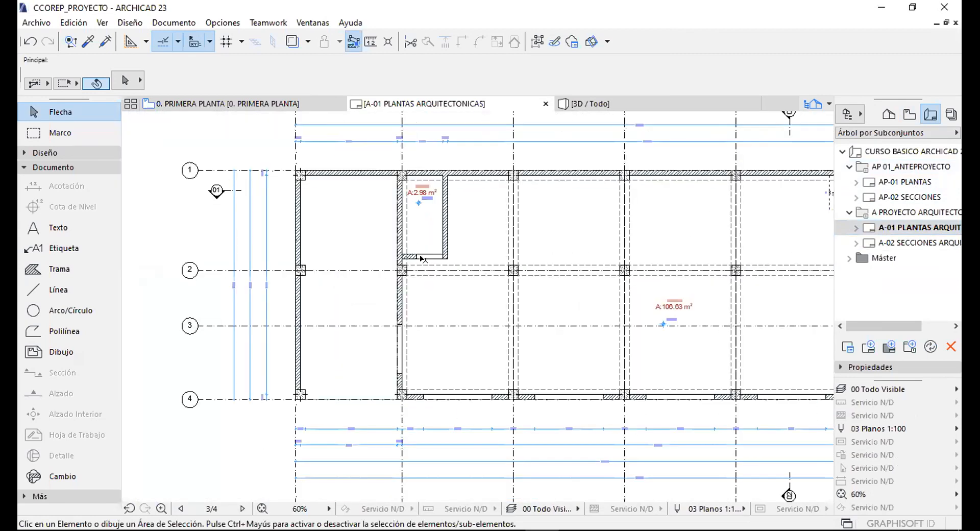
pyautogui.scroll(3, 422, 259)
pyautogui.scroll(-4, 405, 168)
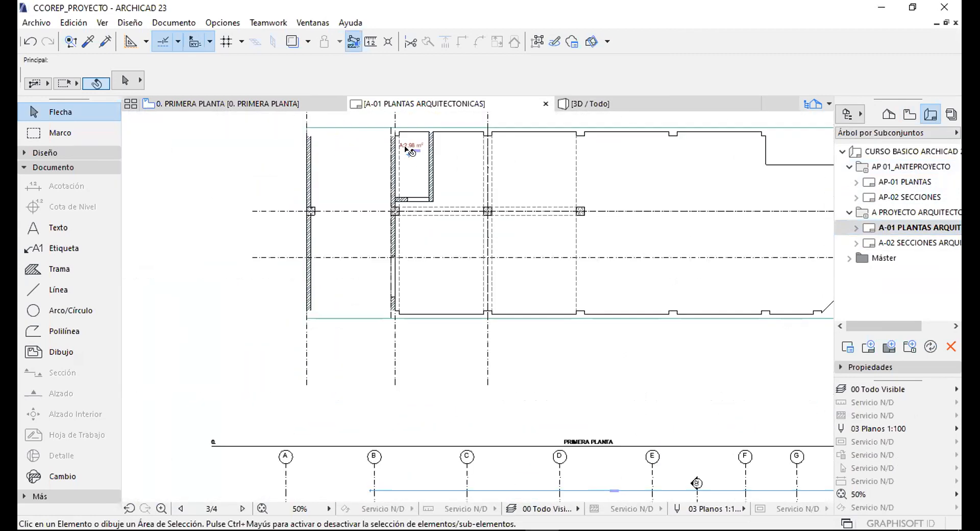
pyautogui.scroll(-2, 407, 150)
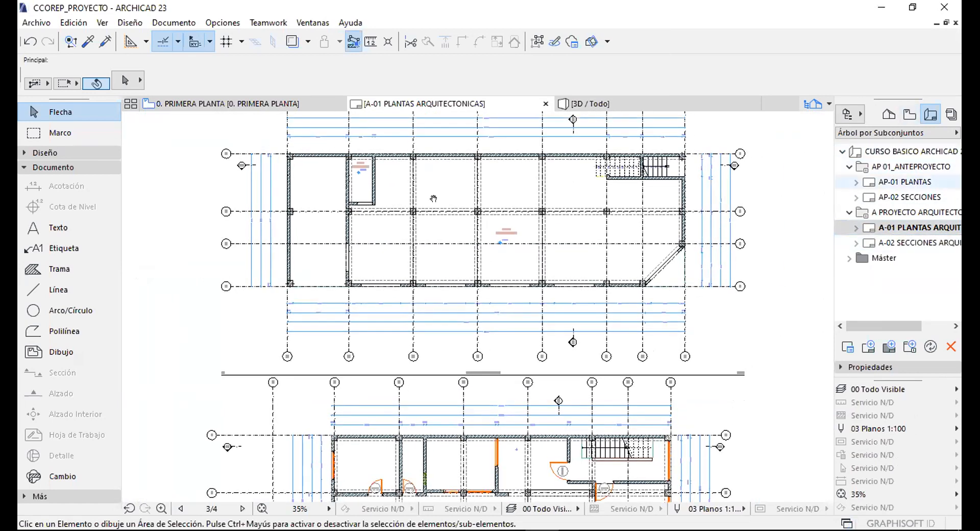
pyautogui.scroll(5, 433, 198)
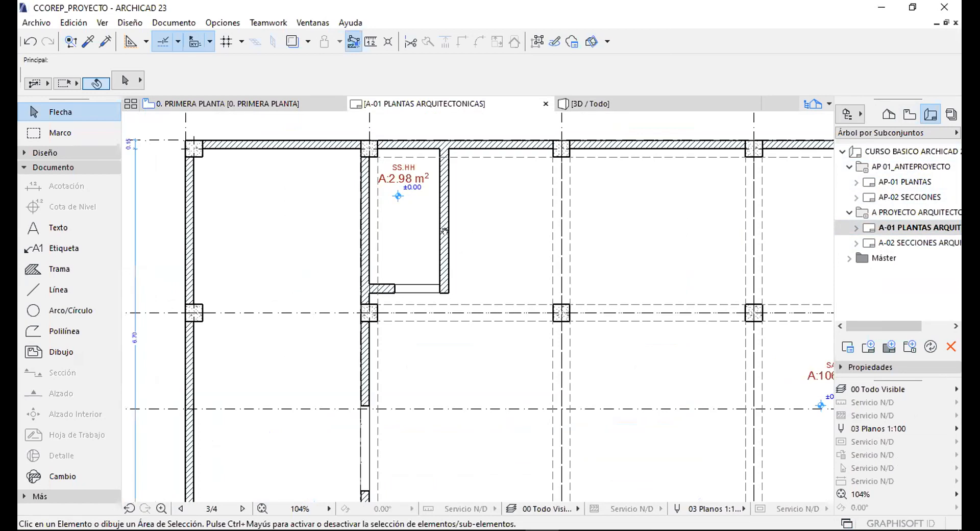
pyautogui.scroll(-1, 444, 230)
pyautogui.moveTo(444, 230); pyautogui.dragTo(543, 248, button='middle')
pyautogui.scroll(3, 532, 201)
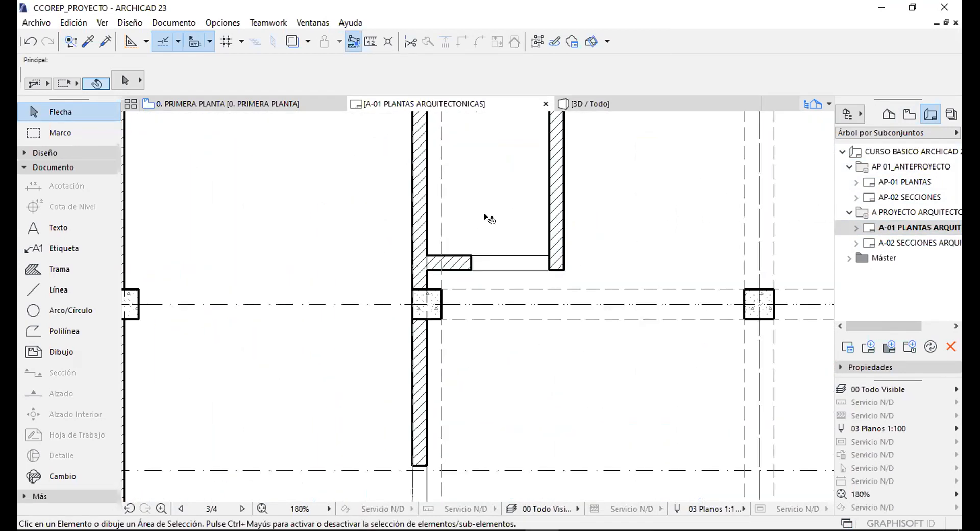
pyautogui.scroll(-5, 489, 218)
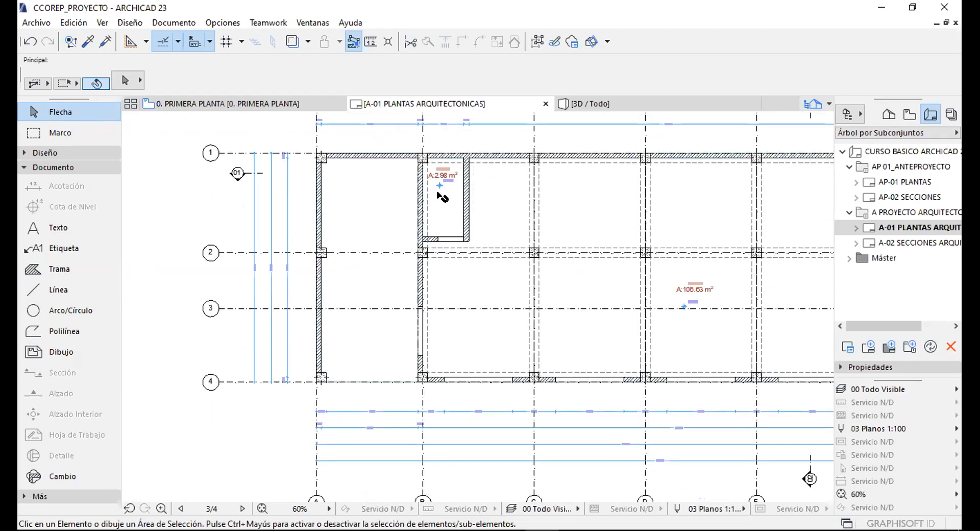
pyautogui.scroll(2, 442, 197)
pyautogui.scroll(-3, 403, 237)
pyautogui.scroll(3, 414, 243)
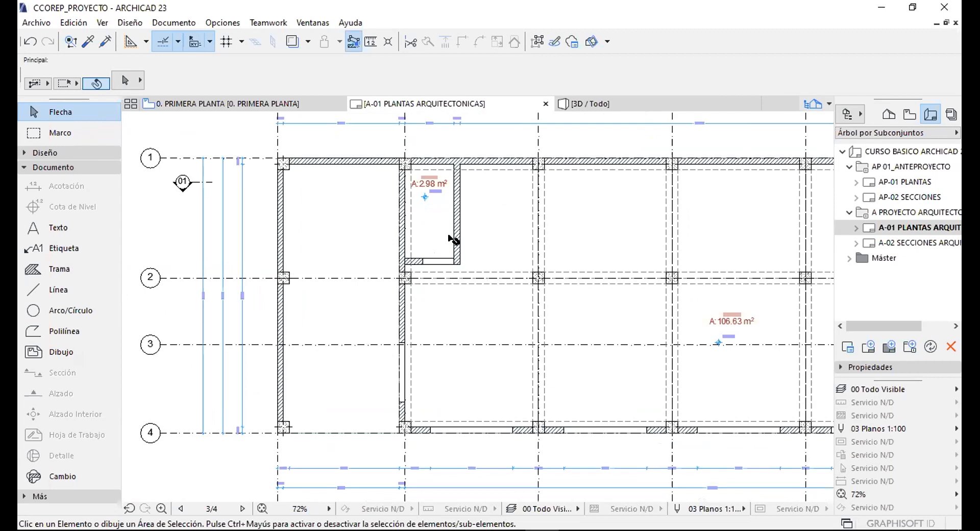
pyautogui.scroll(-2, 450, 235)
# Pan and zoom across the sheet from the PRIMERA PLANTA drawing to the upper floor plan.
pyautogui.moveTo(450, 235)
pyautogui.mouseDown(button='middle')
pyautogui.moveTo(448, 185)
pyautogui.moveTo(454, 194)
pyautogui.mouseUp(button='middle')
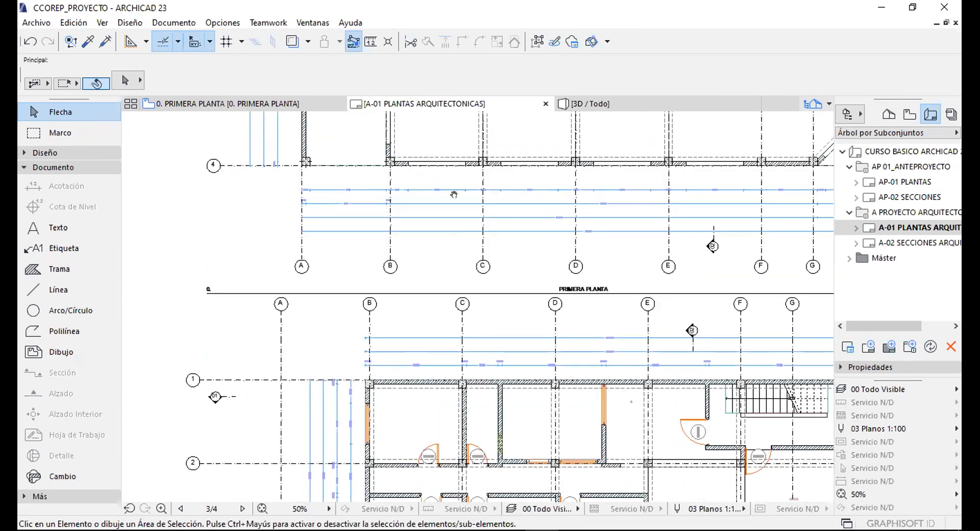
pyautogui.keyDown('shift'); pyautogui.scroll(-3, 453, 194); pyautogui.keyUp('shift')
pyautogui.scroll(4, 444, 264)
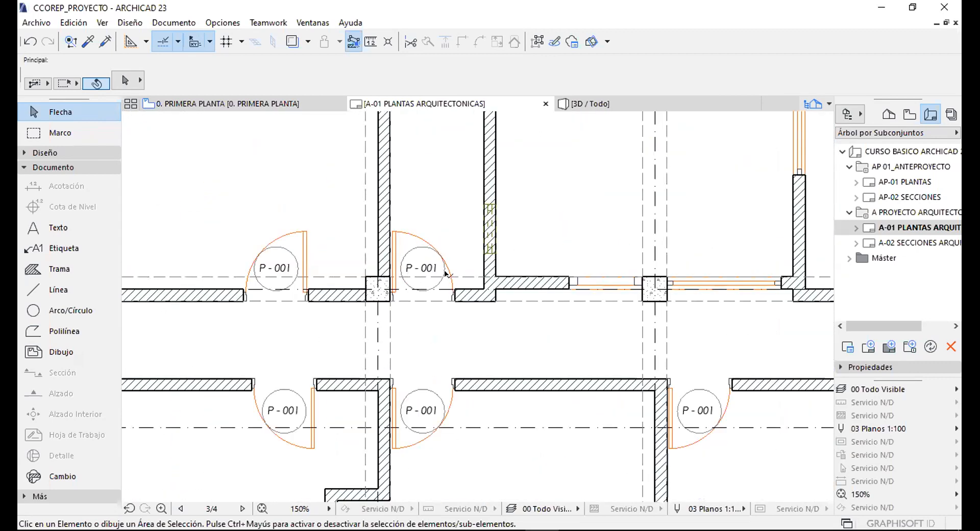
pyautogui.scroll(1, 445, 274)
pyautogui.scroll(-5, 411, 286)
pyautogui.scroll(1, 652, 248)
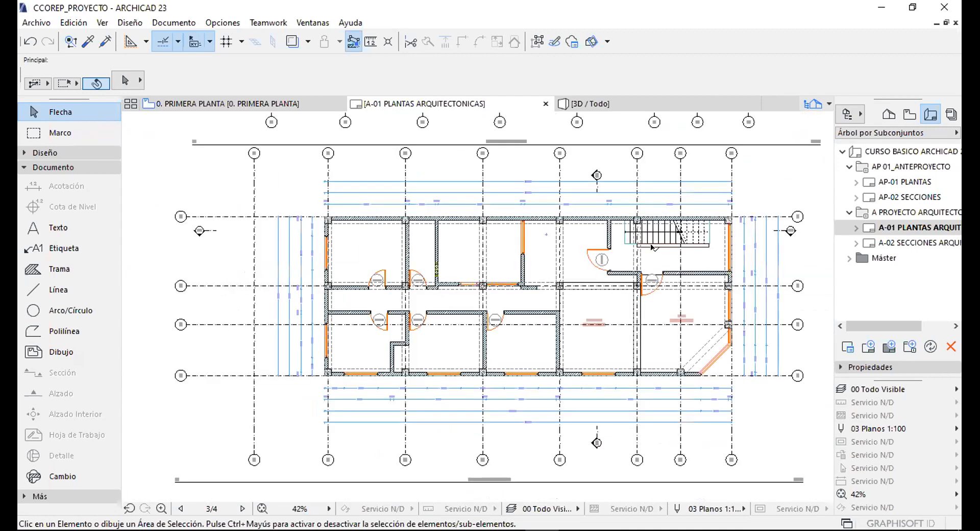
pyautogui.scroll(4, 721, 223)
pyautogui.scroll(-3, 535, 199)
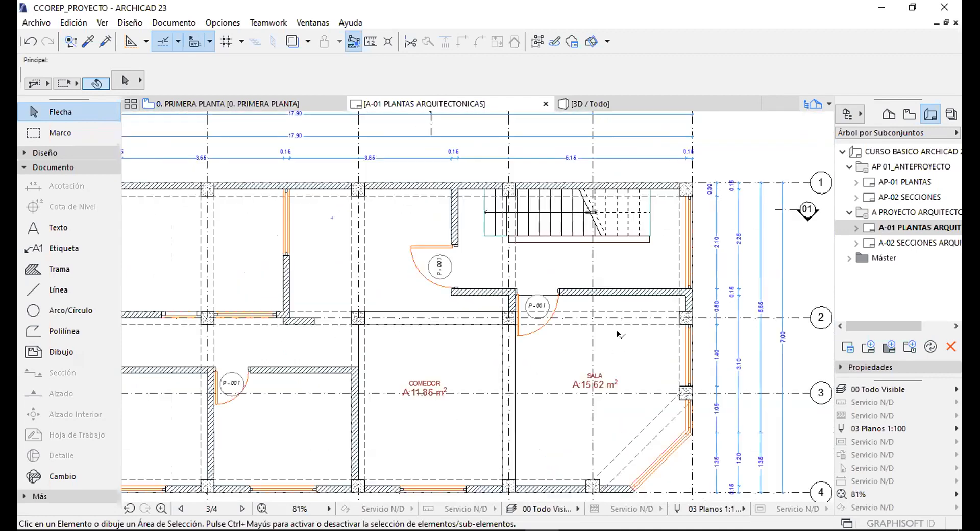
pyautogui.scroll(-4, 676, 318)
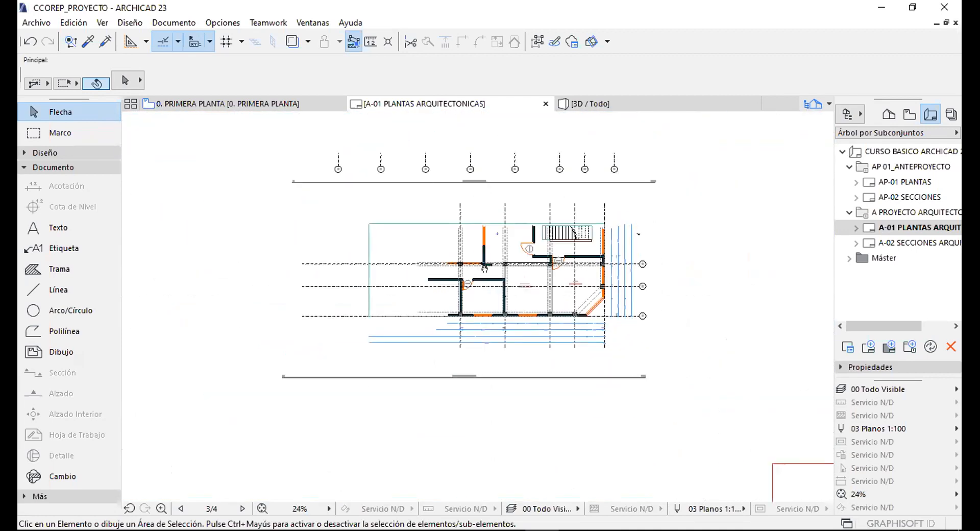
pyautogui.moveTo(480, 135); pyautogui.dragTo(480, 309, button='middle')
pyautogui.scroll(2, 709, 243)
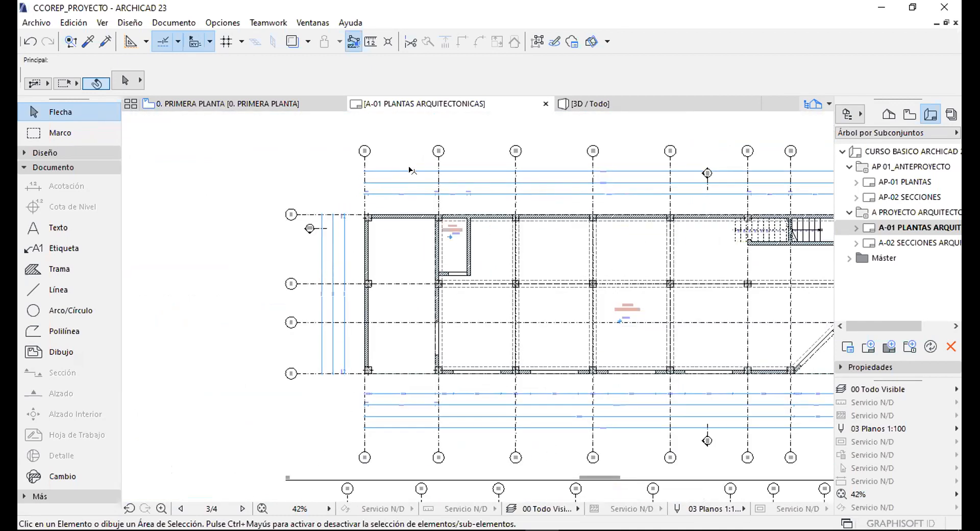
pyautogui.moveTo(708, 243); pyautogui.dragTo(556, 221, button='middle')
# Open 0. PRIMERA PLANTA's View Settings and confirm the 02 Plantas - Anteproyecto layer combination.
pyautogui.click(909, 115)
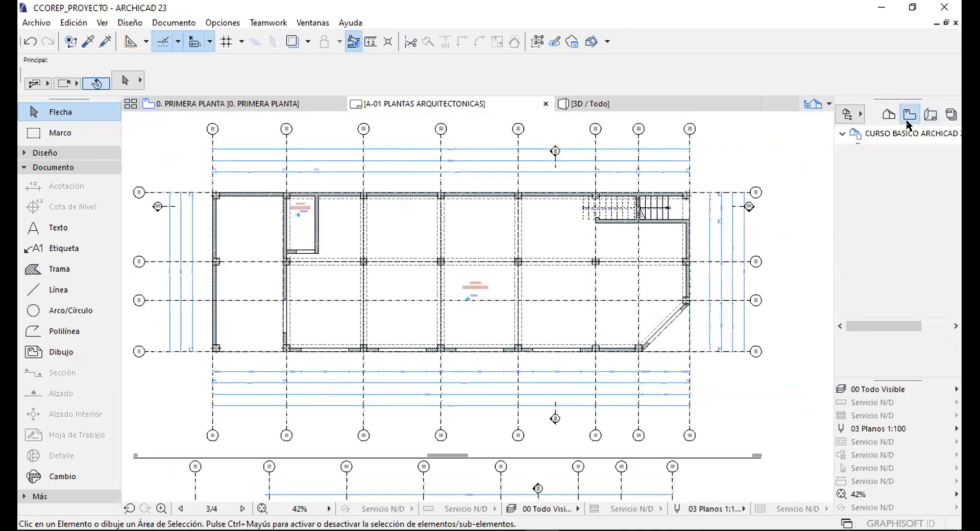
pyautogui.click(899, 241)
pyautogui.rightClick(889, 257)
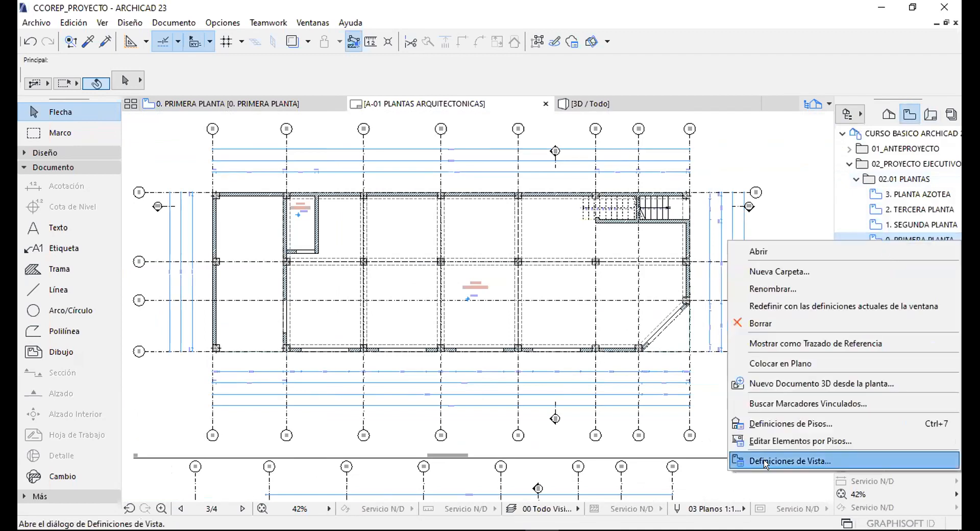
pyautogui.click(806, 461)
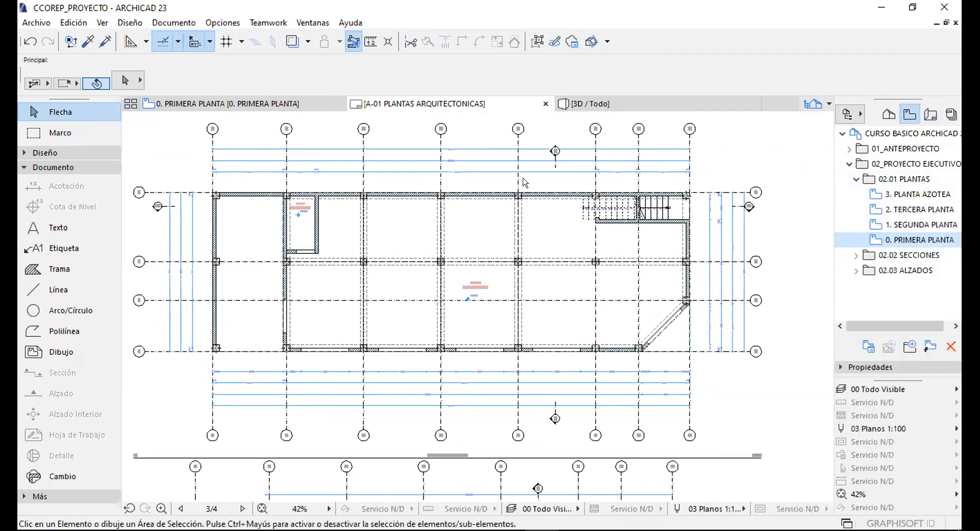
pyautogui.click(515, 181)
pyautogui.click(522, 215)
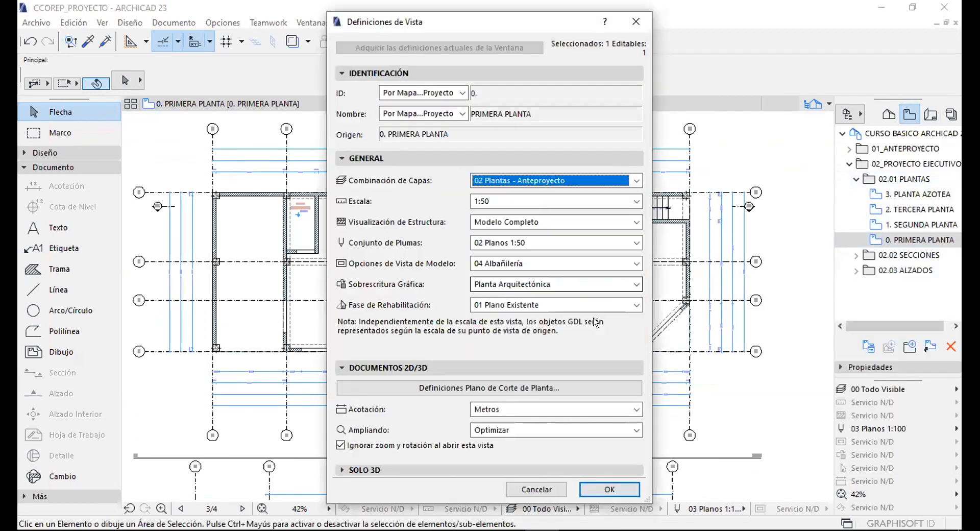
pyautogui.click(610, 489)
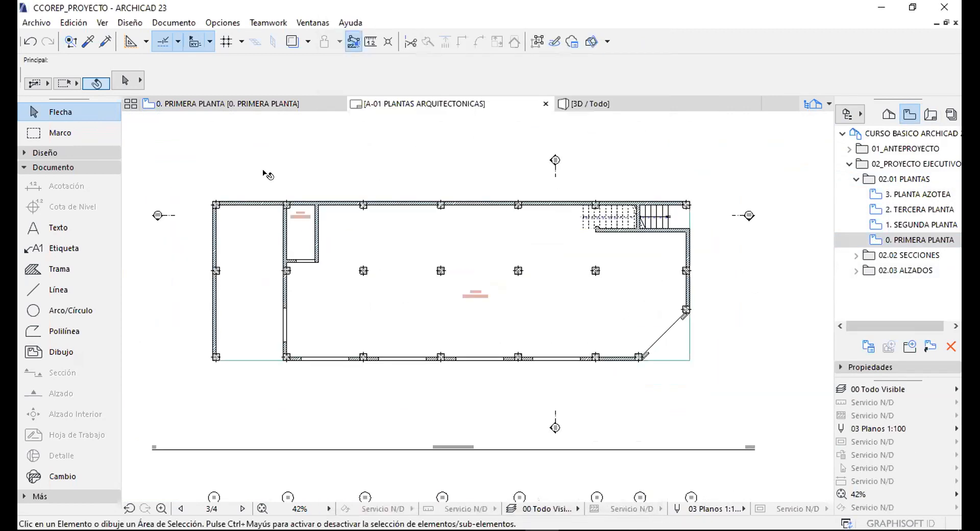
# Reopen its View Settings and change the layer combination to 03 Plantas - Arquitectónicos.
pyautogui.scroll(-4, 323, 172)
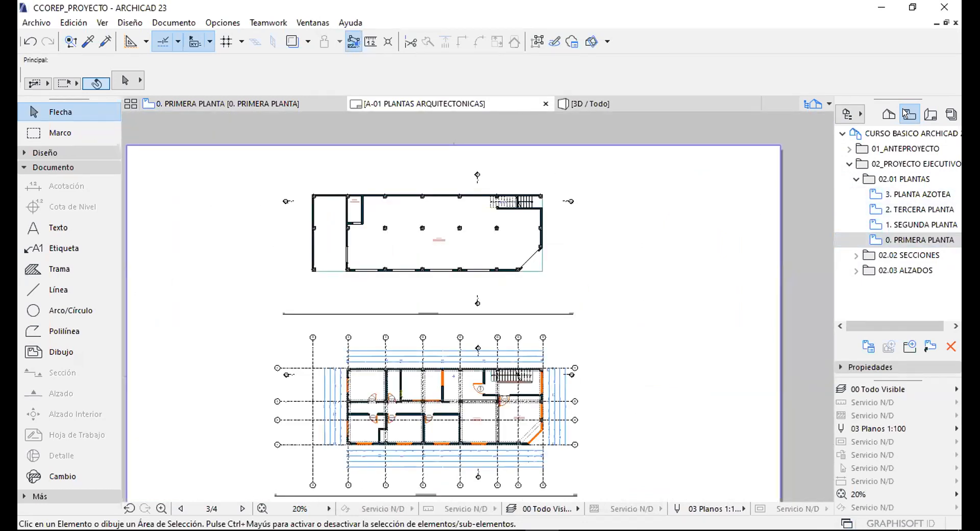
pyautogui.rightClick(914, 237)
pyautogui.click(791, 456)
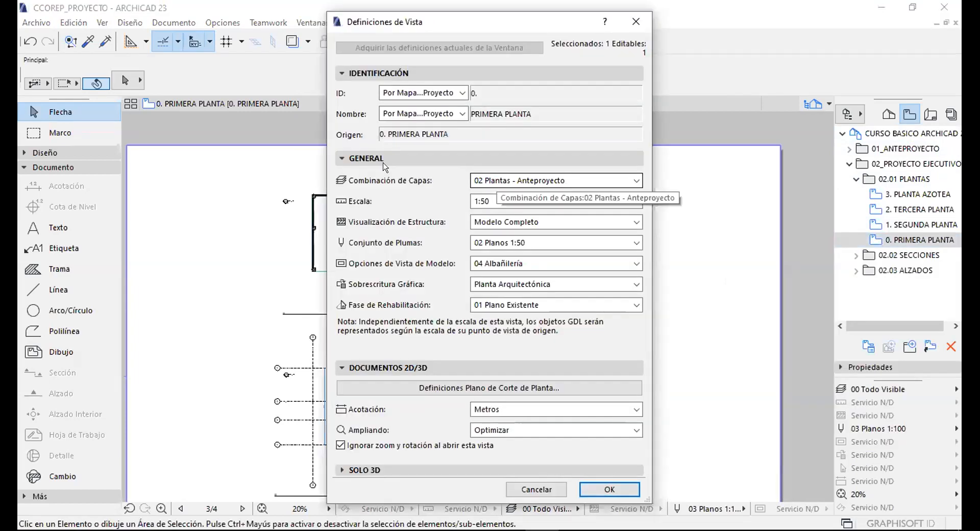
pyautogui.click(503, 178)
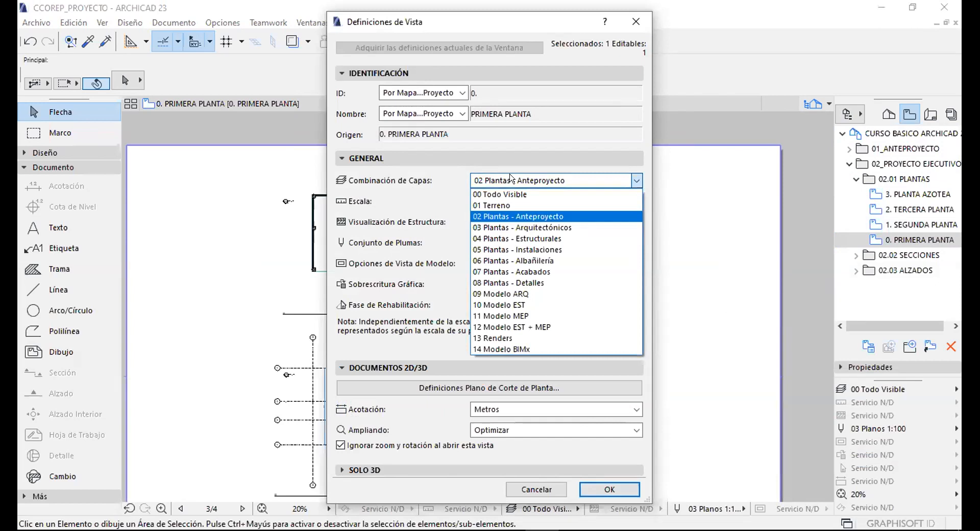
pyautogui.click(392, 173)
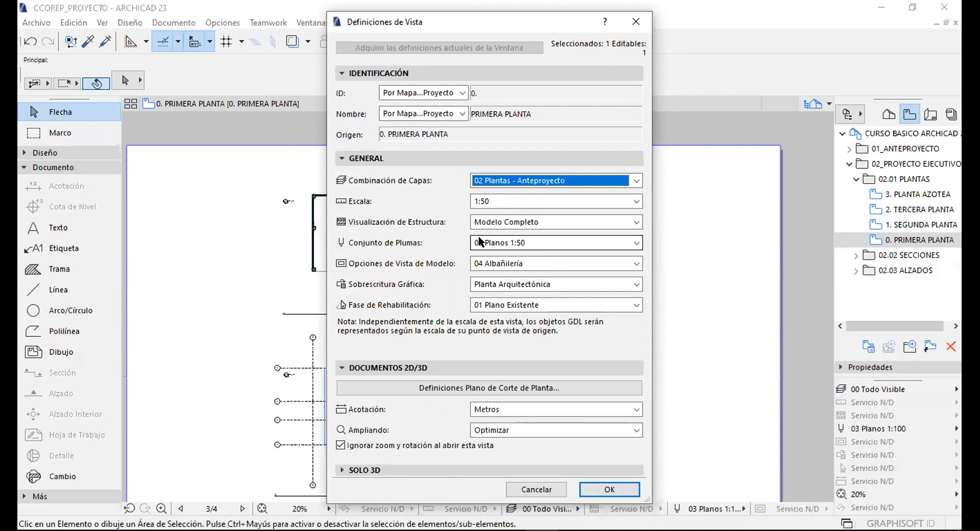
pyautogui.click(511, 180)
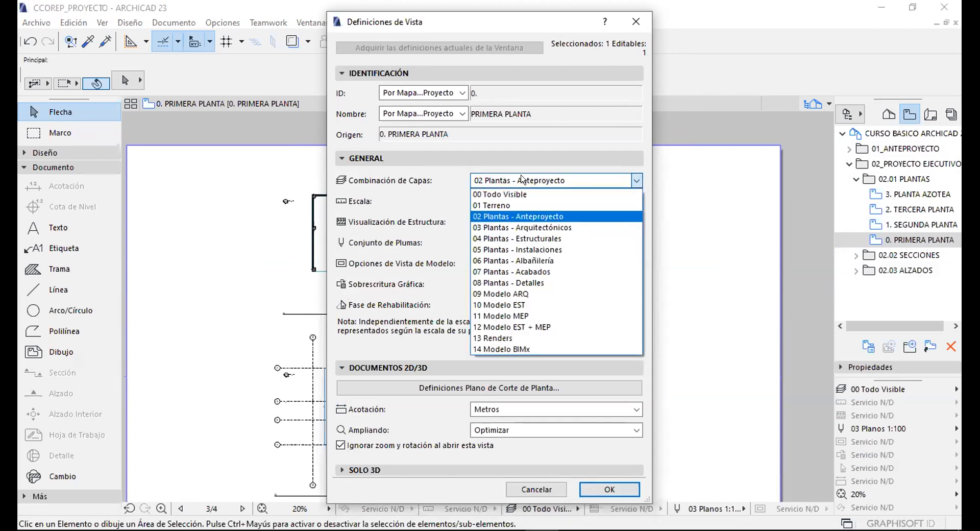
pyautogui.click(534, 227)
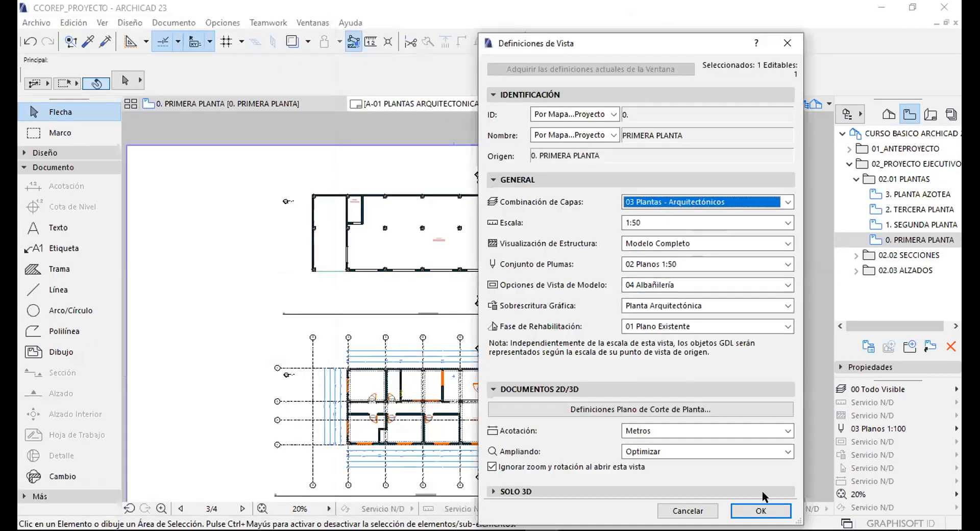
pyautogui.click(761, 509)
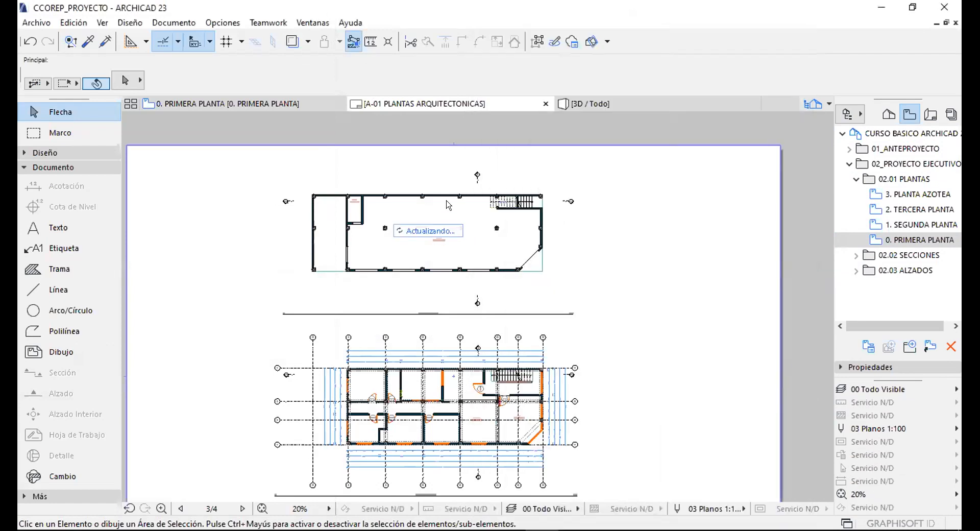
# Zoom into the redrawn plan on A-01, collapse 02.01 PLANTAS and pan to recentre both plans.
pyautogui.scroll(4, 357, 220)
pyautogui.scroll(3, 382, 153)
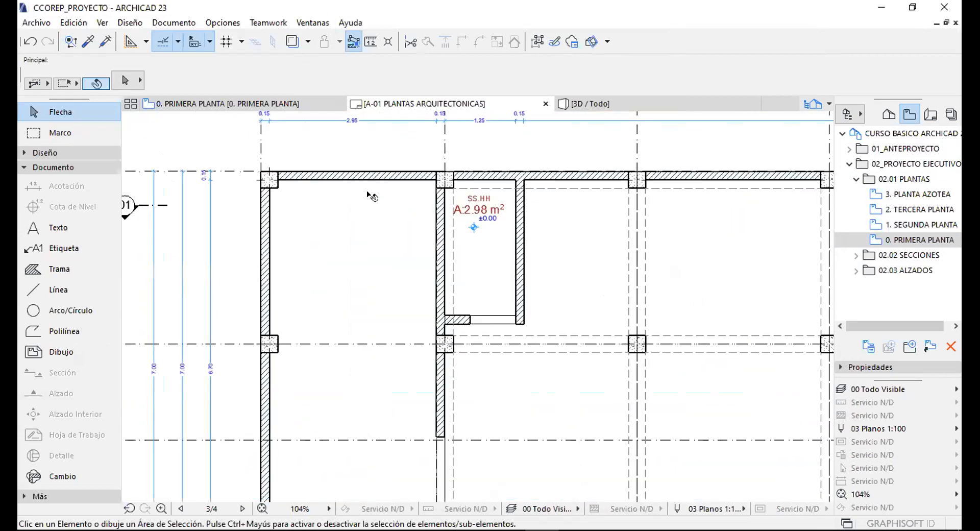
pyautogui.scroll(-6, 380, 188)
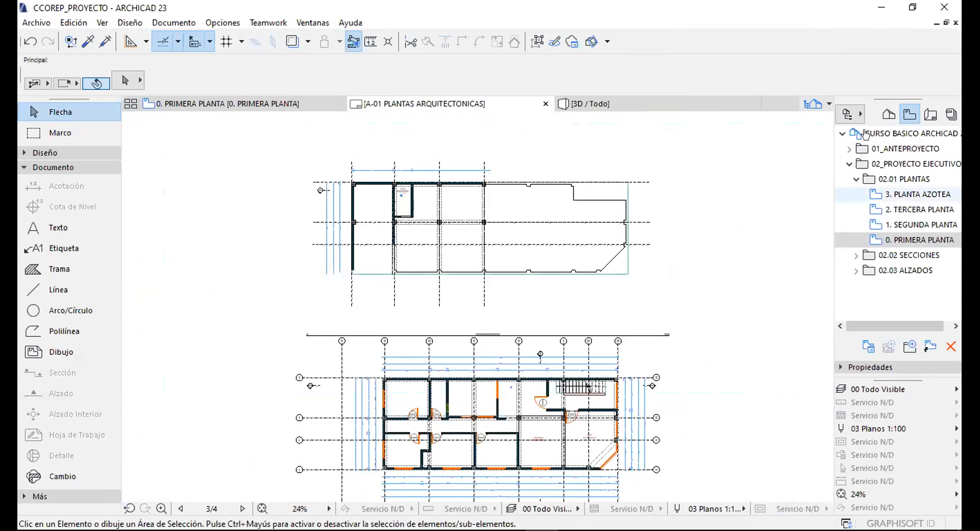
pyautogui.click(856, 178)
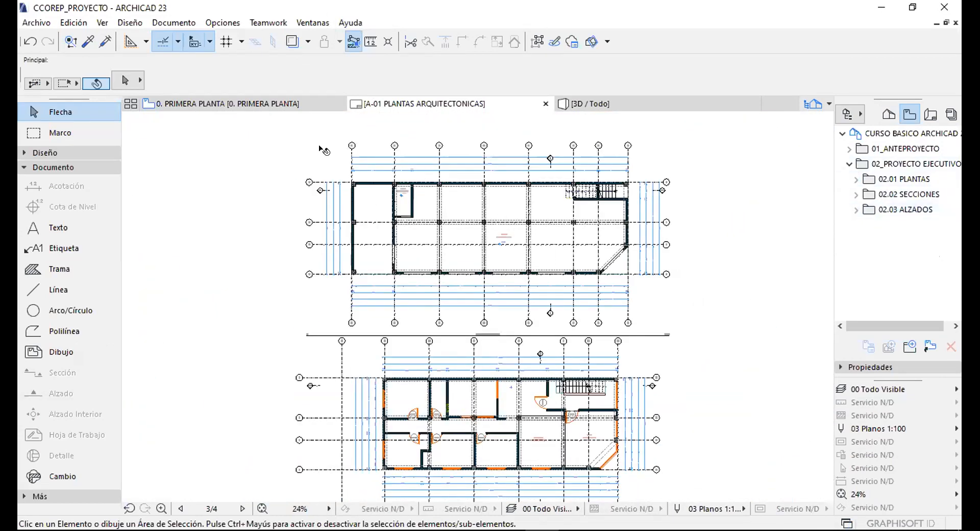
pyautogui.moveTo(475, 272); pyautogui.dragTo(434, 220, button='middle')
pyautogui.scroll(-3, 433, 220)
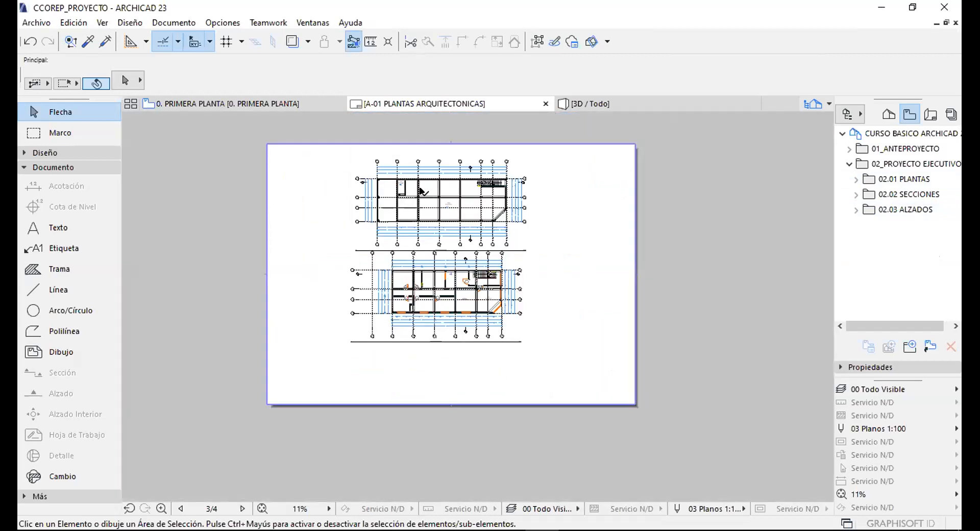
pyautogui.scroll(2, 422, 191)
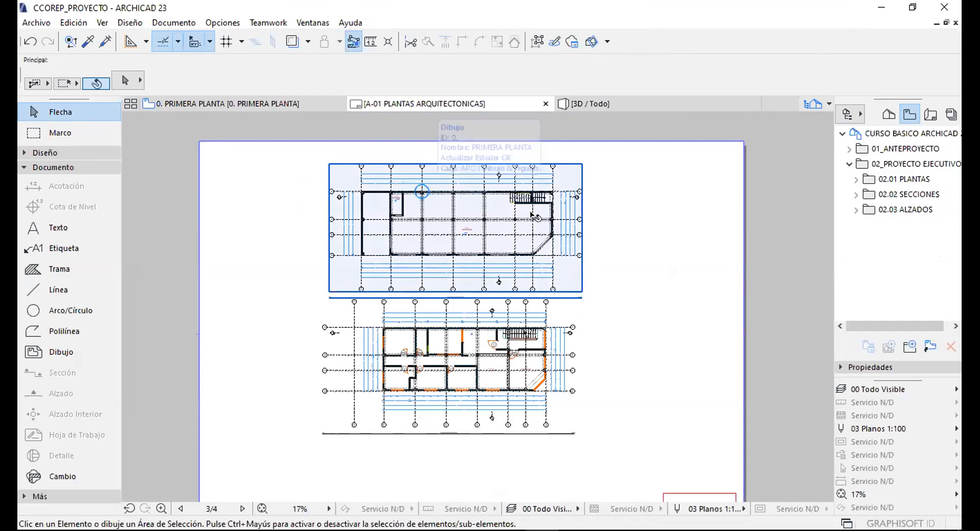
pyautogui.moveTo(626, 198); pyautogui.dragTo(672, 362)
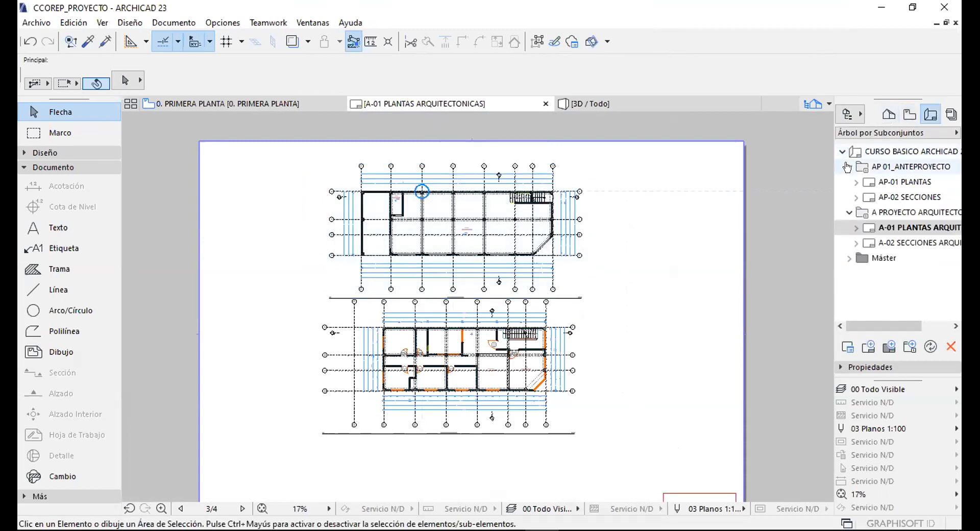
# Open the 0. PRIMERA PLANTA story plan from the Project Map and pan to centre the building.
pyautogui.click(888, 114)
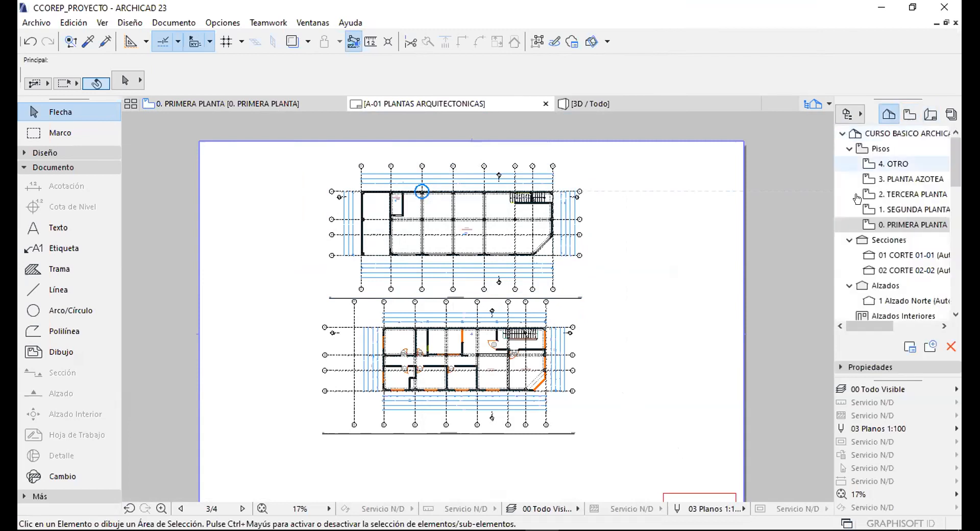
pyautogui.doubleClick(892, 225)
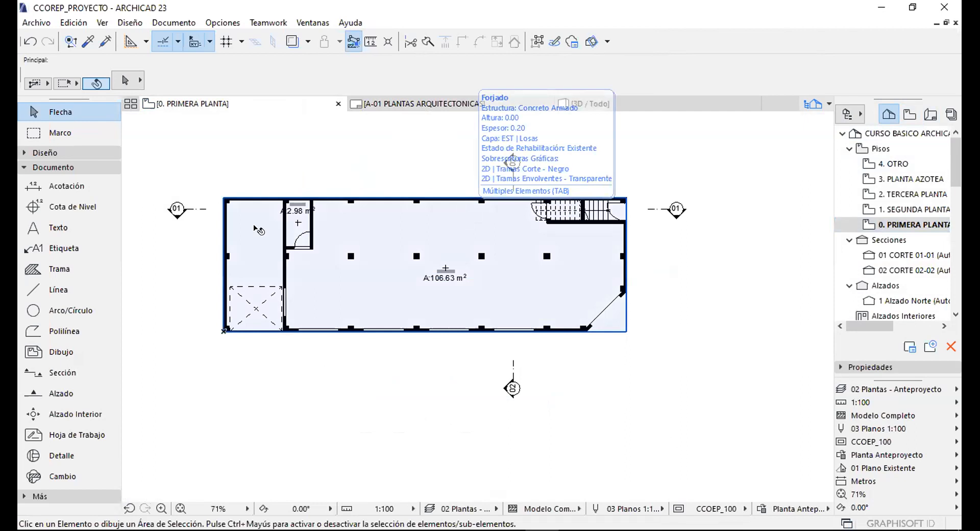
pyautogui.moveTo(253, 227); pyautogui.dragTo(279, 287, button='middle')
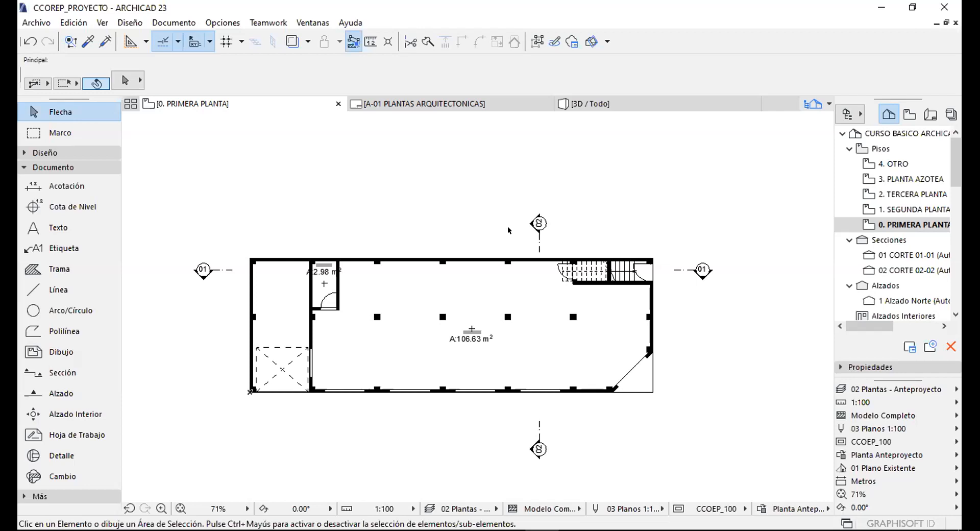
pyautogui.moveTo(390, 243); pyautogui.dragTo(472, 216, button='middle')
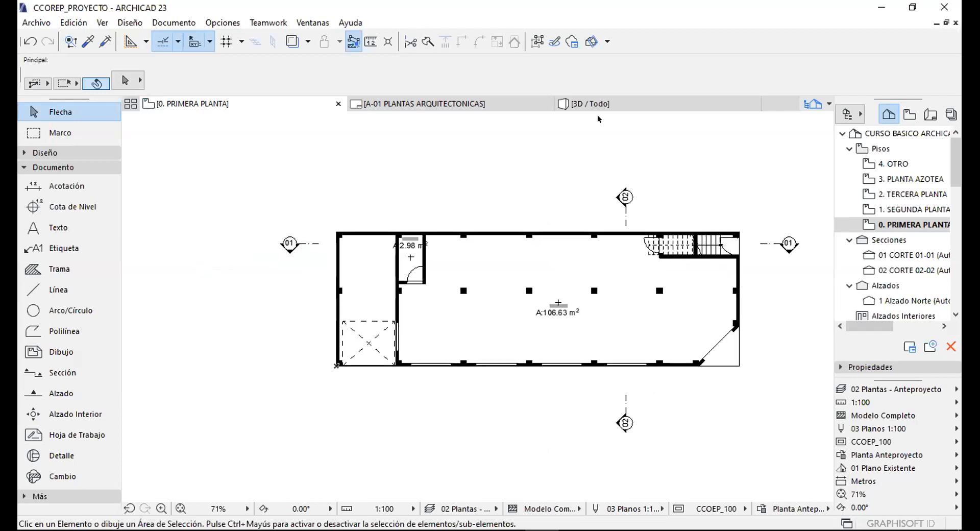
pyautogui.moveTo(569, 111)
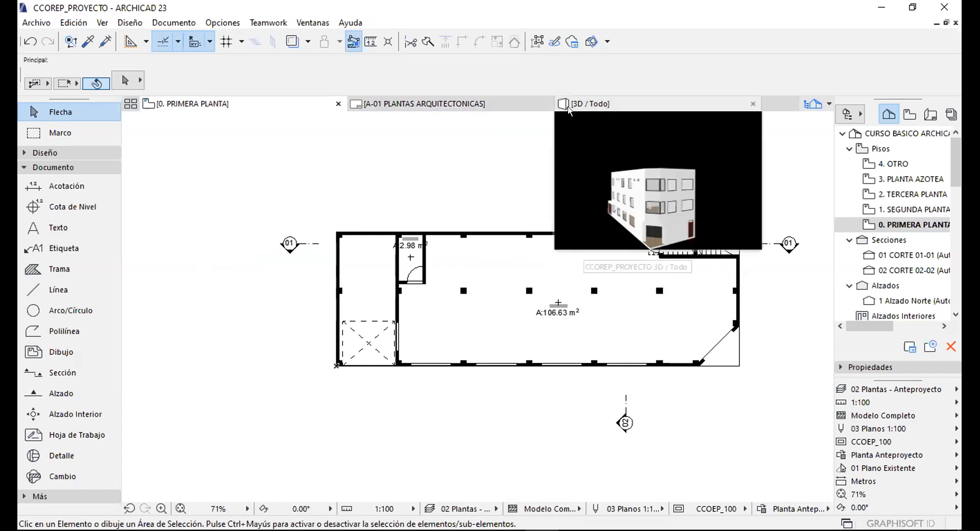
# Show the [3D / Todo] view orbited down onto the roof, and widen the project map panel.
pyautogui.click(601, 103)
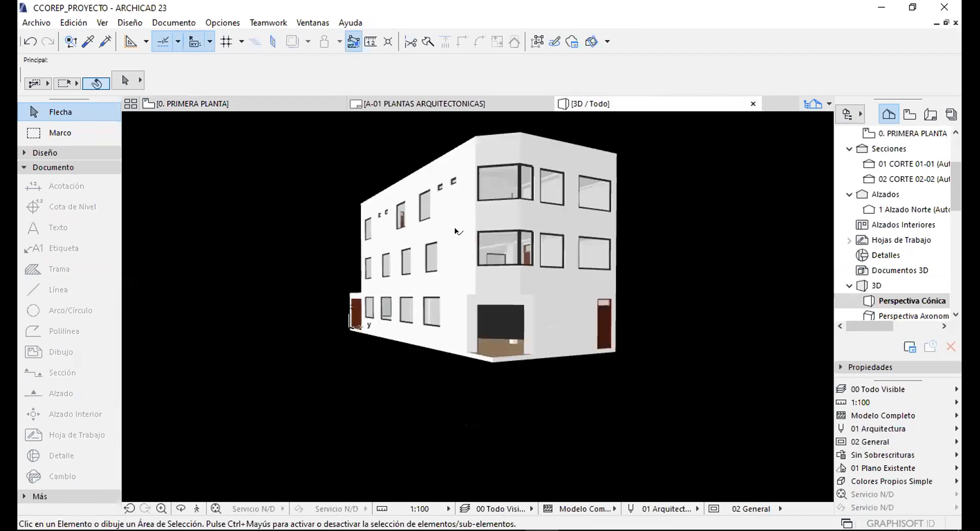
pyautogui.keyDown('shift'); pyautogui.moveTo(335, 217); pyautogui.dragTo(400, 229, button='middle'); pyautogui.keyUp('shift')
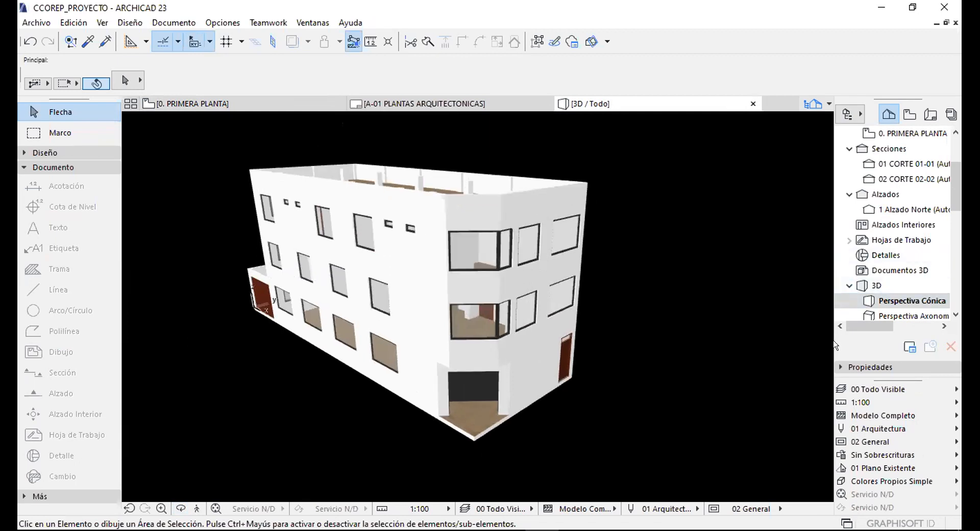
pyautogui.moveTo(797, 339); pyautogui.dragTo(705, 339)
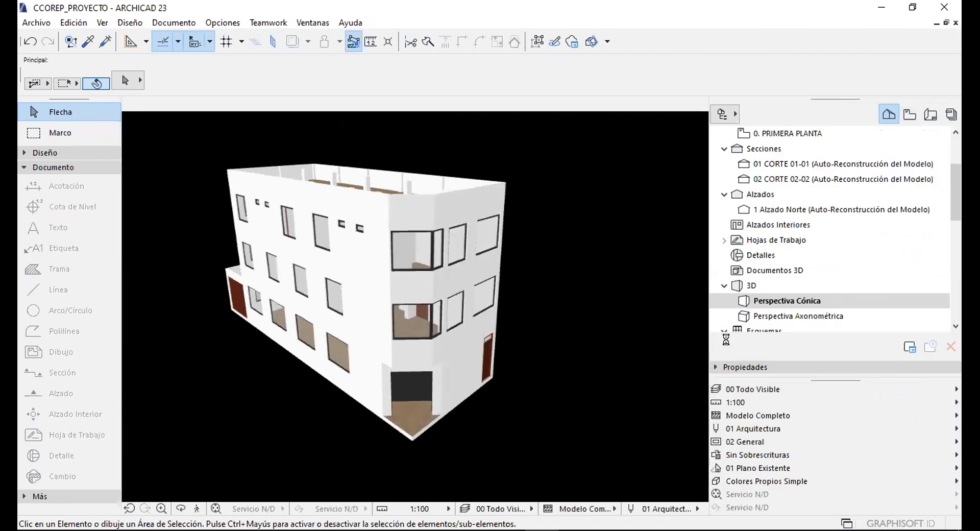
pyautogui.click(757, 367)
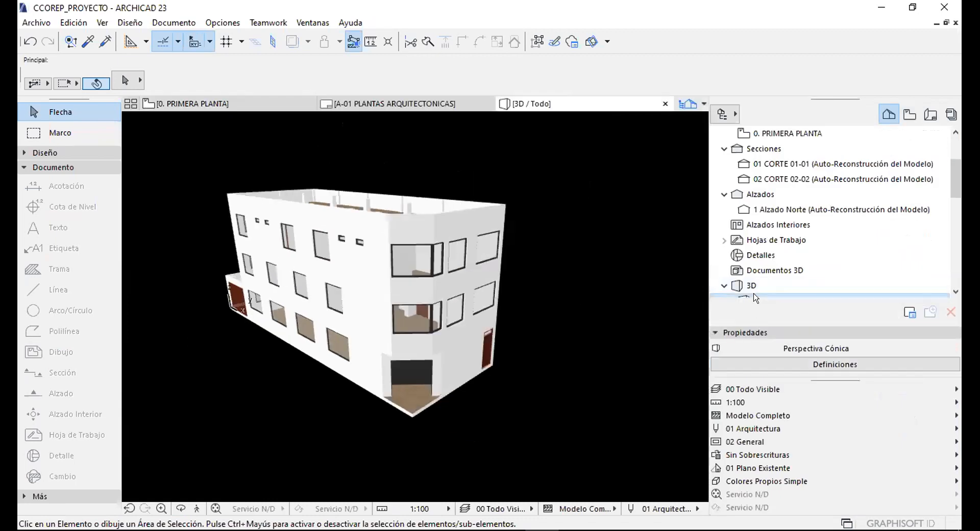
pyautogui.click(754, 332)
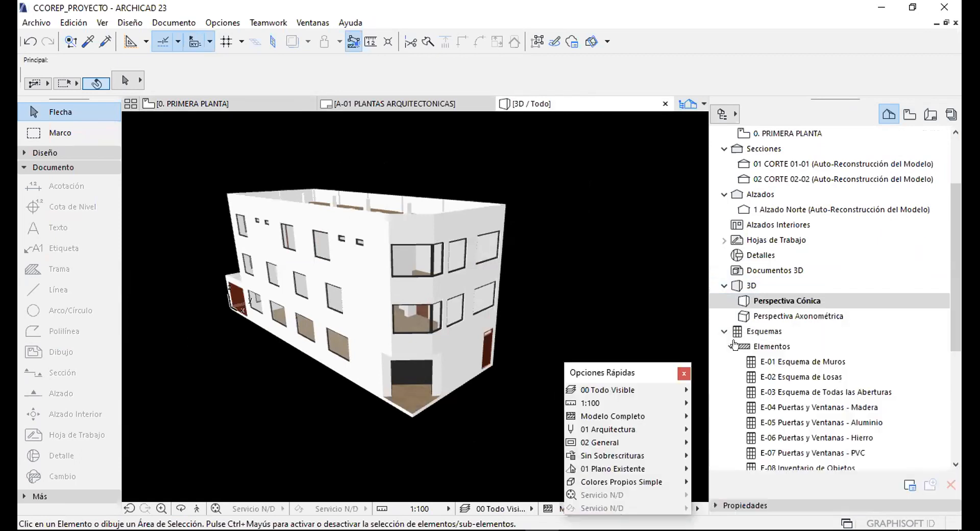
# Float the quick options palette and select Perspectiva Cónica in the Navigator's 3D folder.
pyautogui.click(731, 346)
pyautogui.rightClick(754, 286)
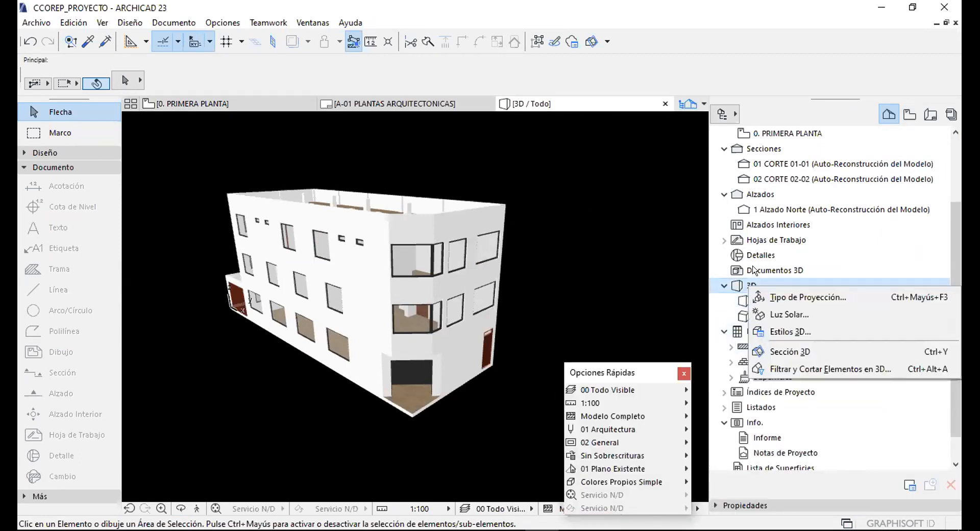
pyautogui.click(779, 271)
pyautogui.click(780, 270)
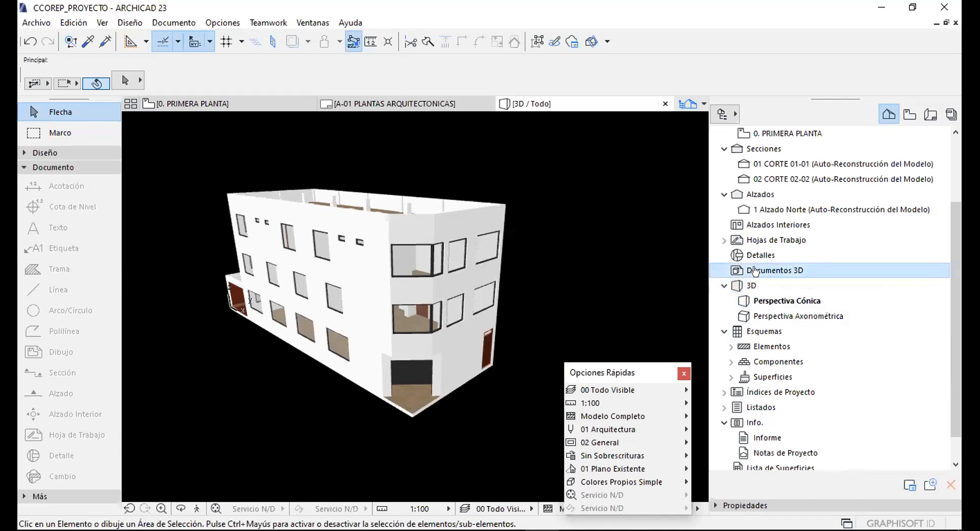
pyautogui.click(723, 286)
pyautogui.click(723, 286)
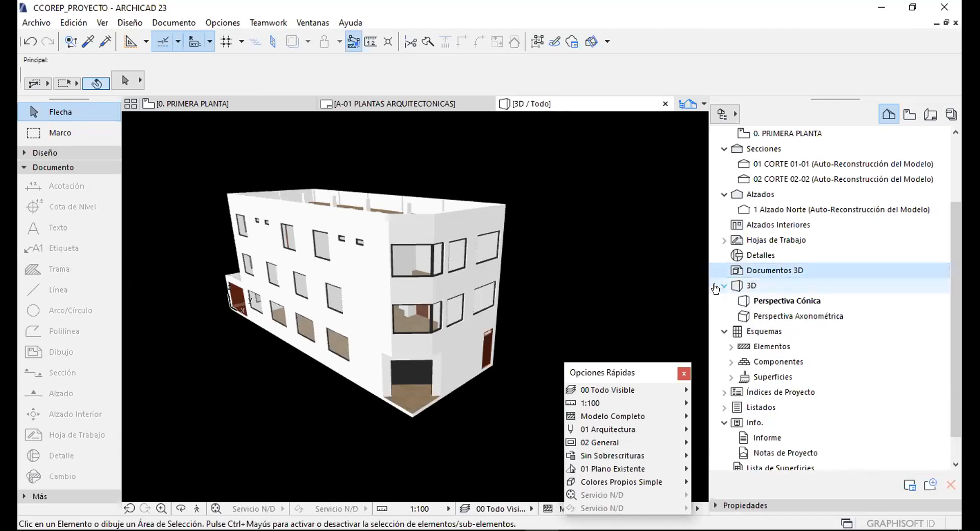
pyautogui.click(770, 303)
pyautogui.rightClick(771, 302)
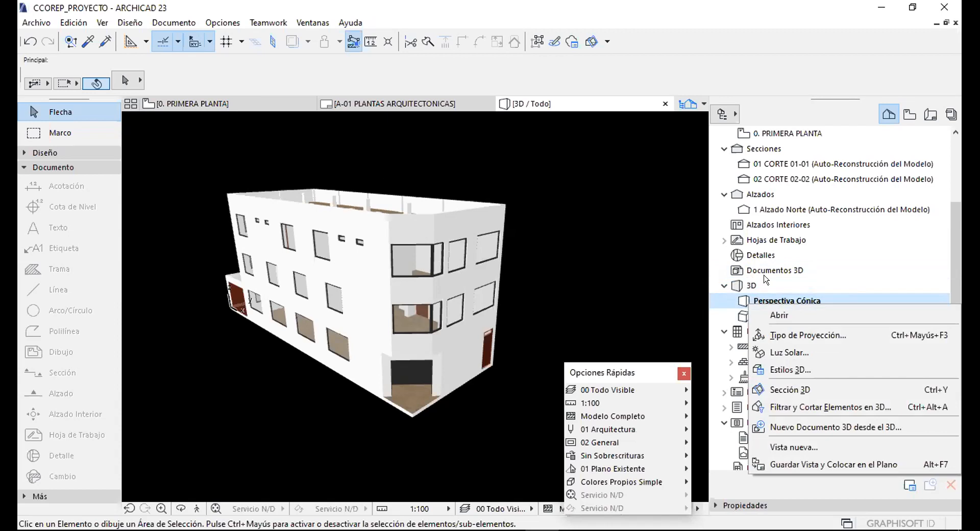
pyautogui.click(722, 286)
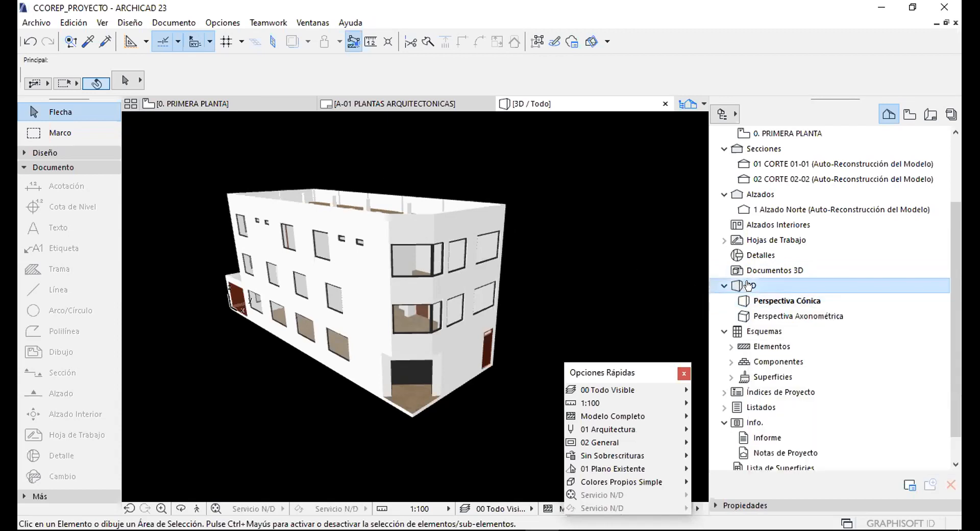
pyautogui.click(721, 287)
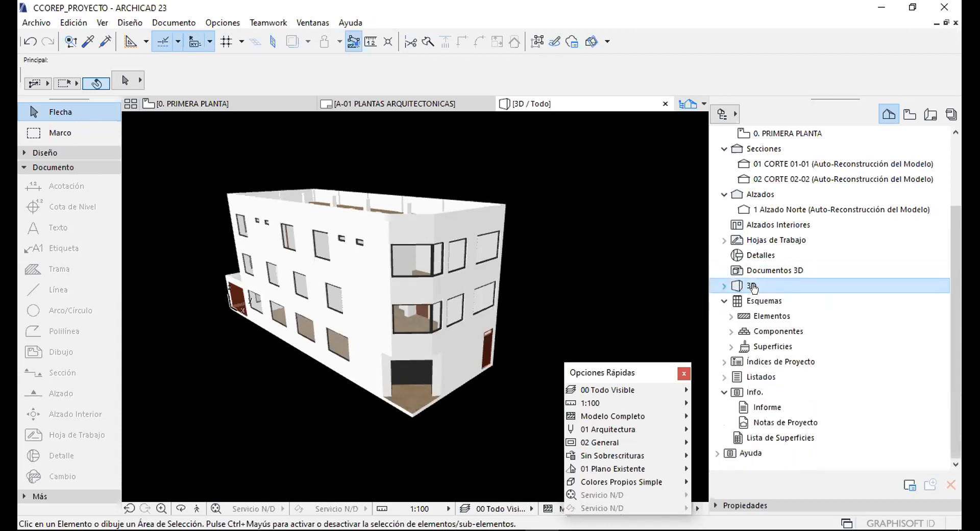
pyautogui.click(724, 286)
pyautogui.click(788, 301)
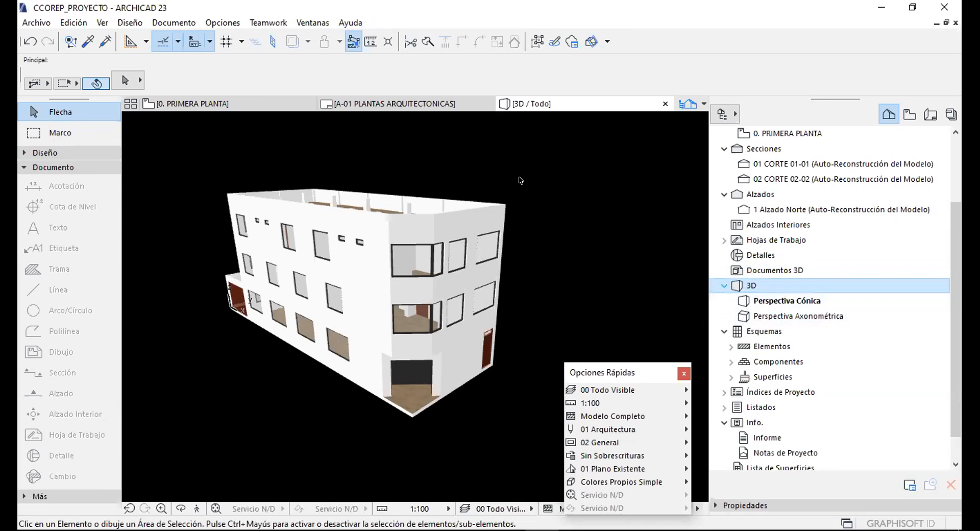
pyautogui.click(552, 187)
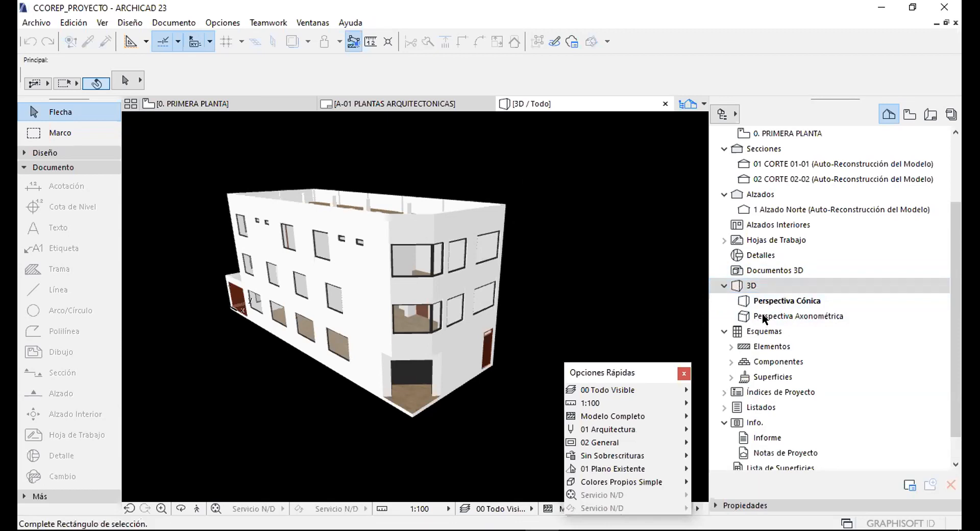
pyautogui.click(641, 297)
# Switch to Perspectiva Axonométrica, orbit to a close front view, then return to Perspectiva Cónica.
pyautogui.doubleClick(791, 314)
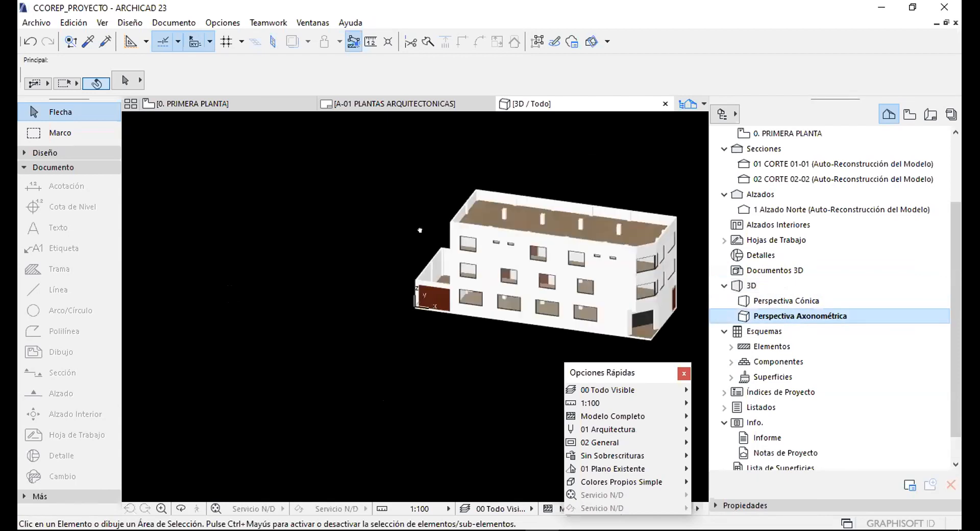
pyautogui.keyDown('shift'); pyautogui.moveTo(521, 268); pyautogui.dragTo(380, 194, button='middle'); pyautogui.keyUp('shift')
pyautogui.scroll(-2, 393, 196)
pyautogui.scroll(1, 500, 214)
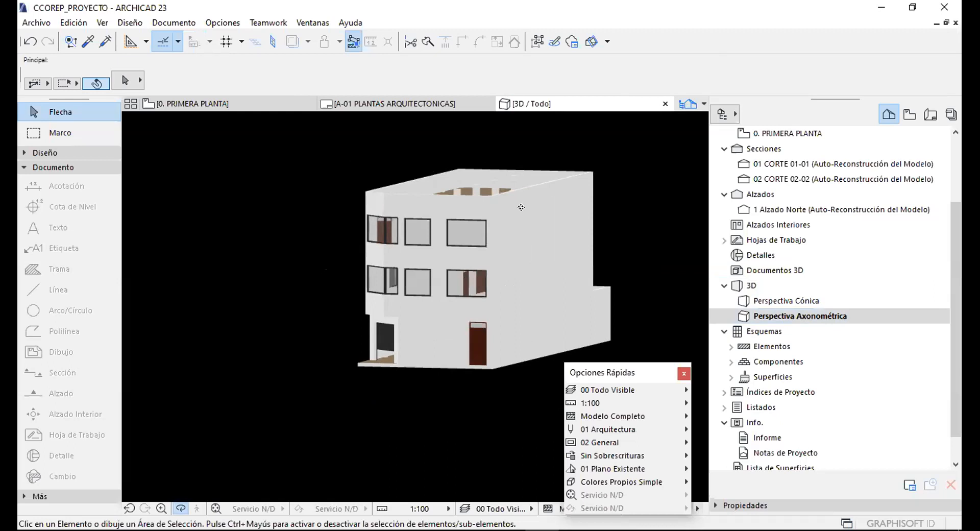
pyautogui.doubleClick(775, 300)
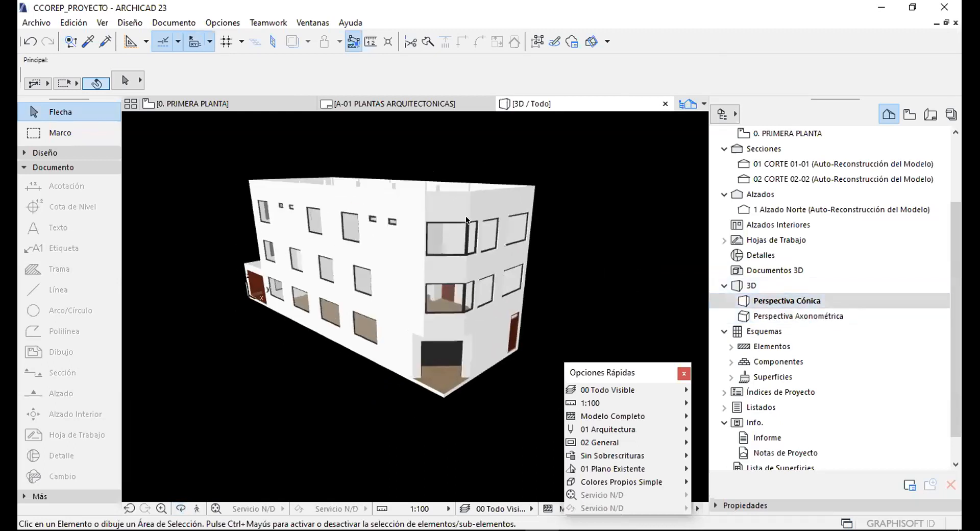
# Create a new view from Perspectiva Cónica, keeping Ventana 3D and Colores Propios Simple under SOLO 3D.
pyautogui.rightClick(764, 300)
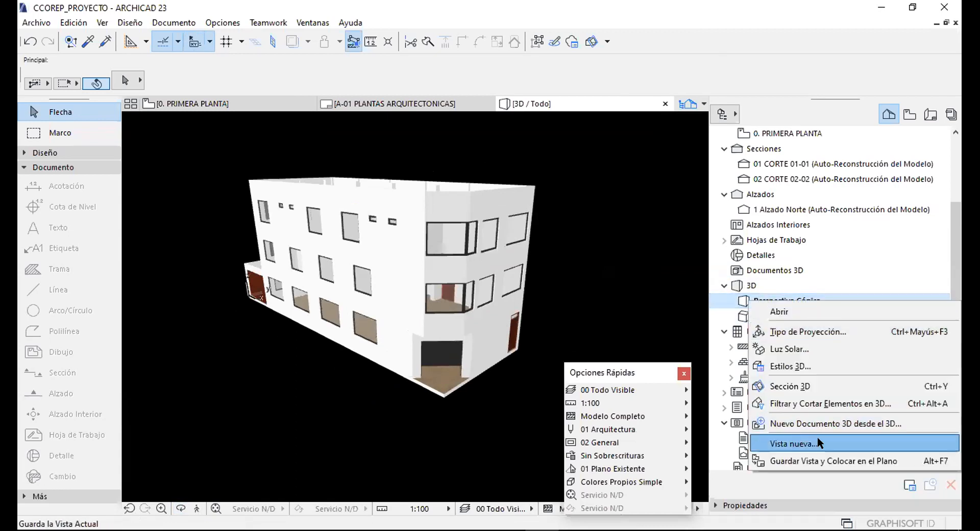
pyautogui.click(779, 442)
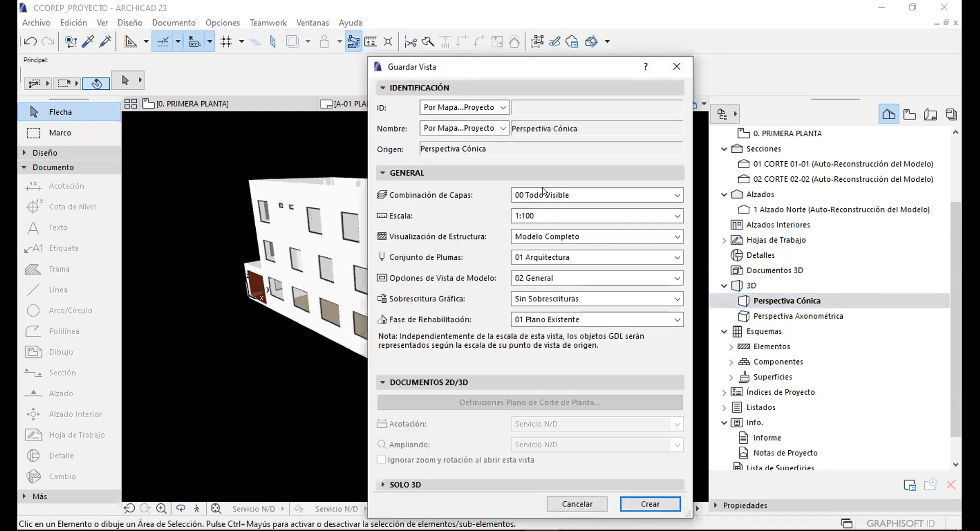
pyautogui.moveTo(471, 72); pyautogui.dragTo(468, 40)
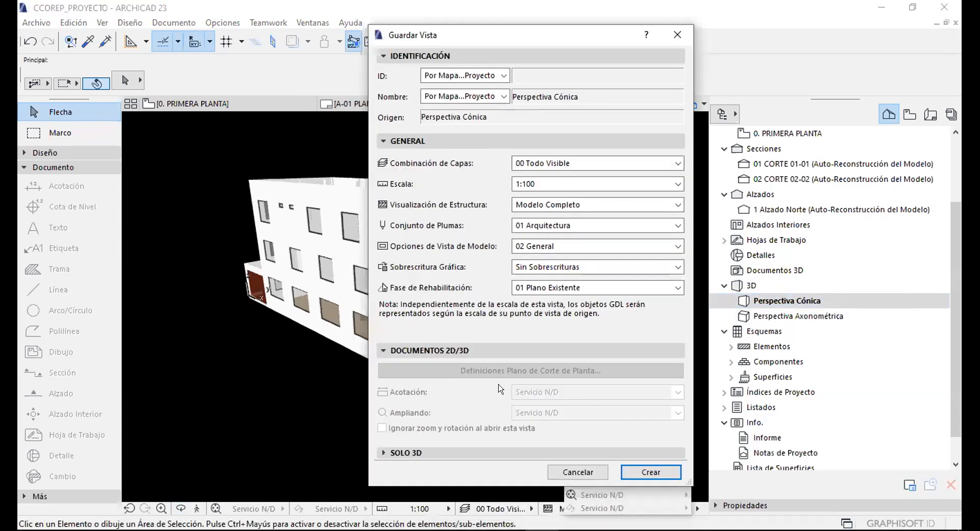
pyautogui.click(412, 451)
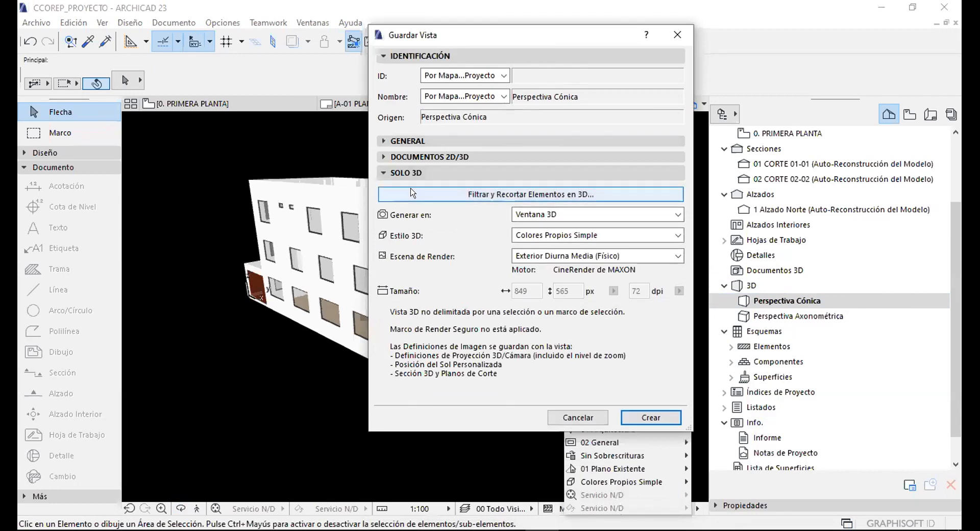
pyautogui.click(556, 213)
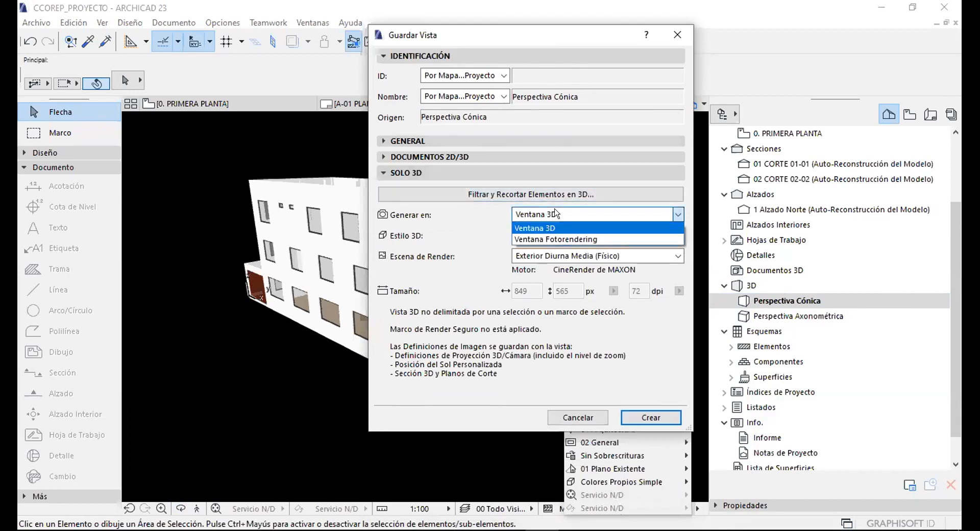
pyautogui.click(556, 214)
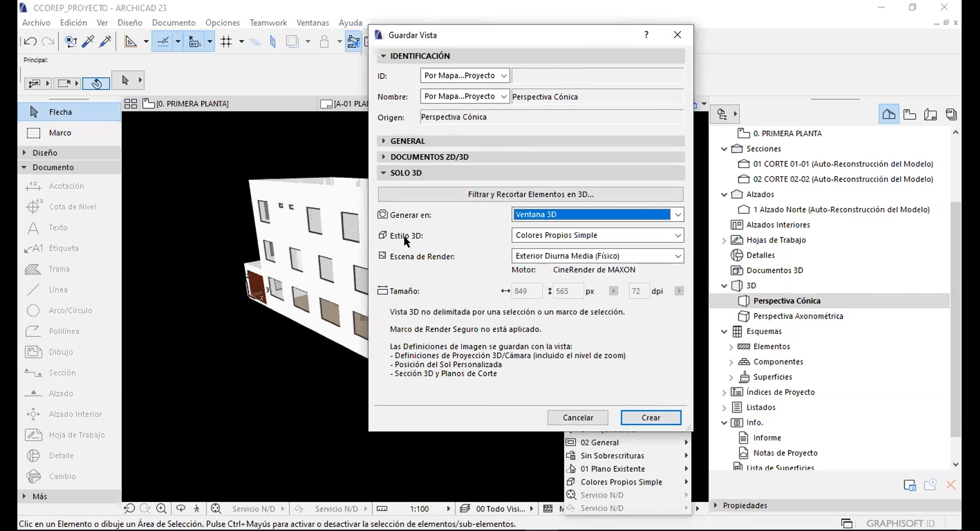
pyautogui.click(521, 235)
pyautogui.click(520, 235)
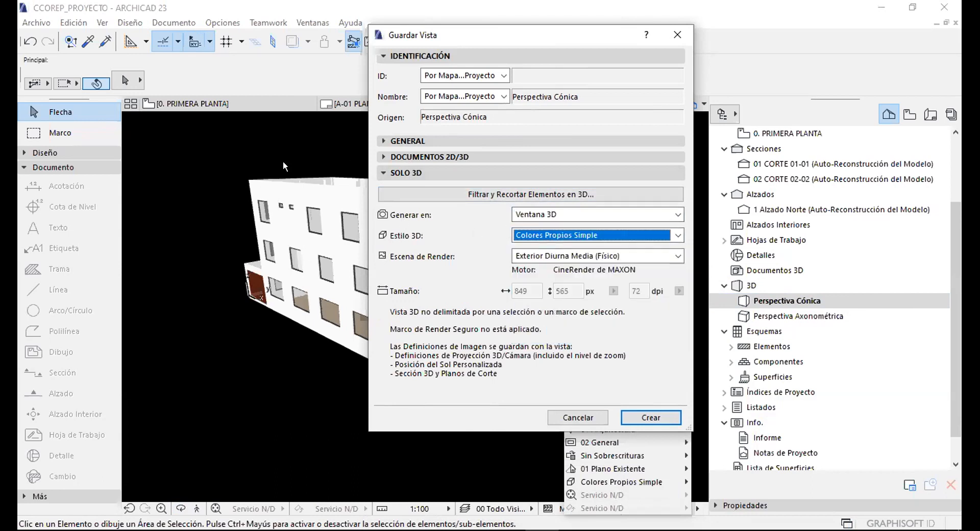
pyautogui.click(534, 230)
pyautogui.click(533, 230)
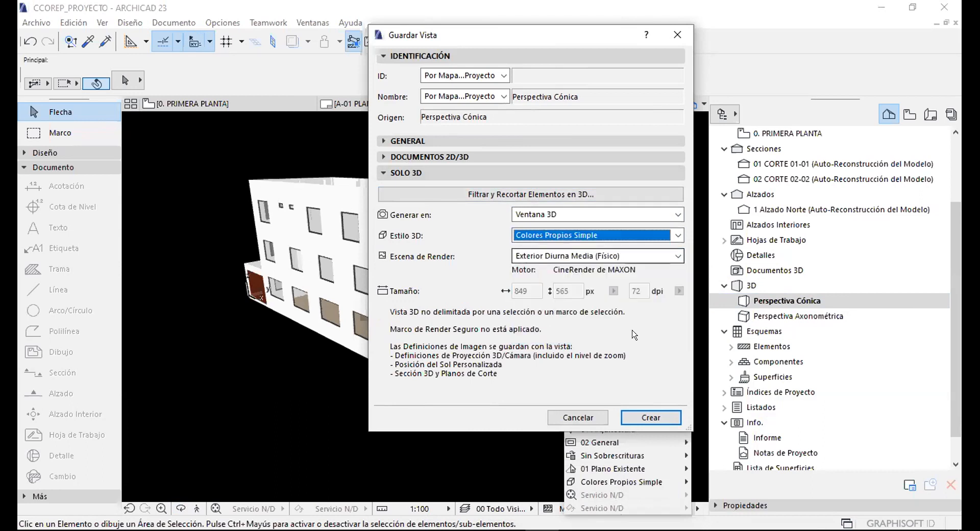
pyautogui.click(650, 417)
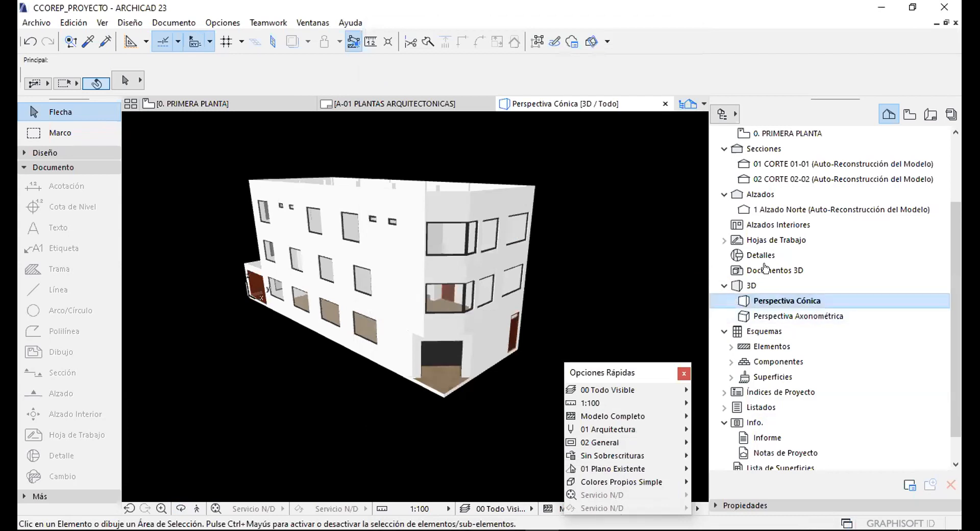
# Reopen the Perspectiva Cónica perspective from the Navigator's 3D viewpoints.
pyautogui.click(910, 115)
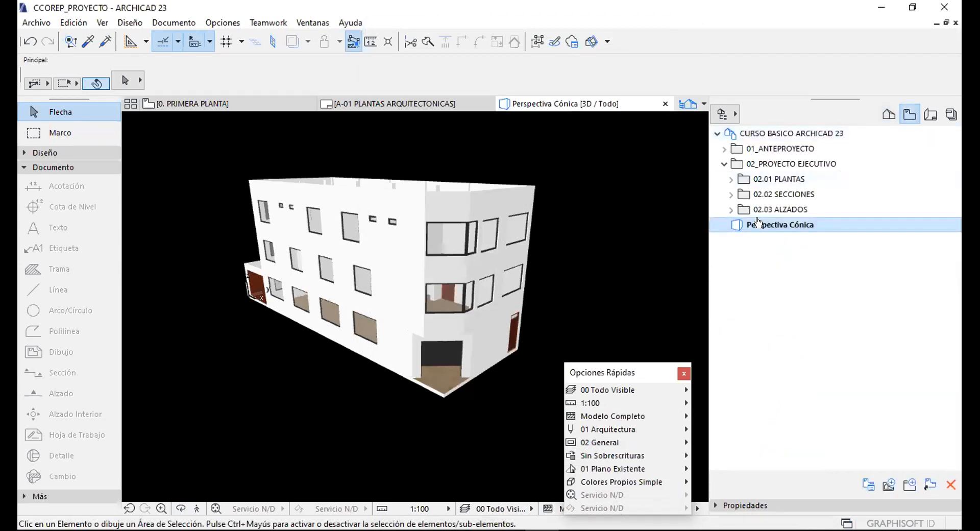
pyautogui.click(882, 113)
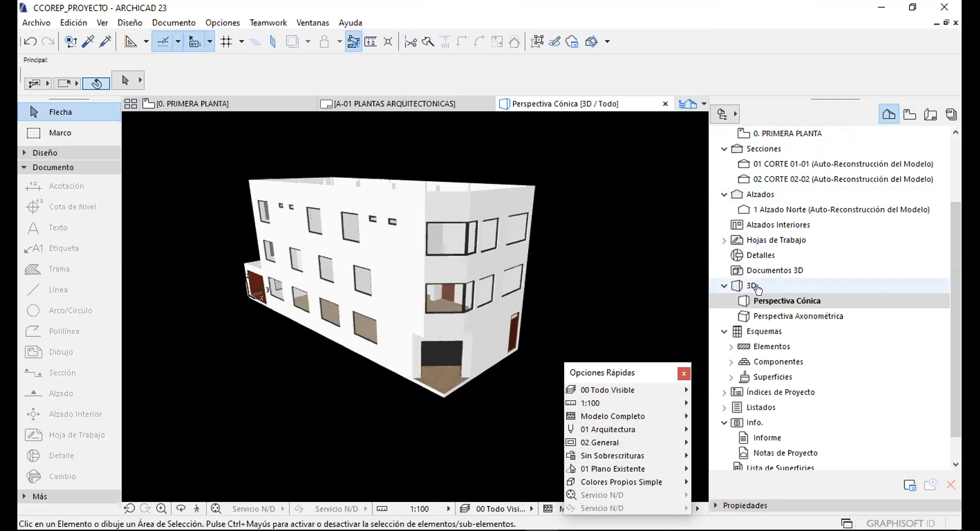
pyautogui.click(721, 285)
pyautogui.doubleClick(737, 285)
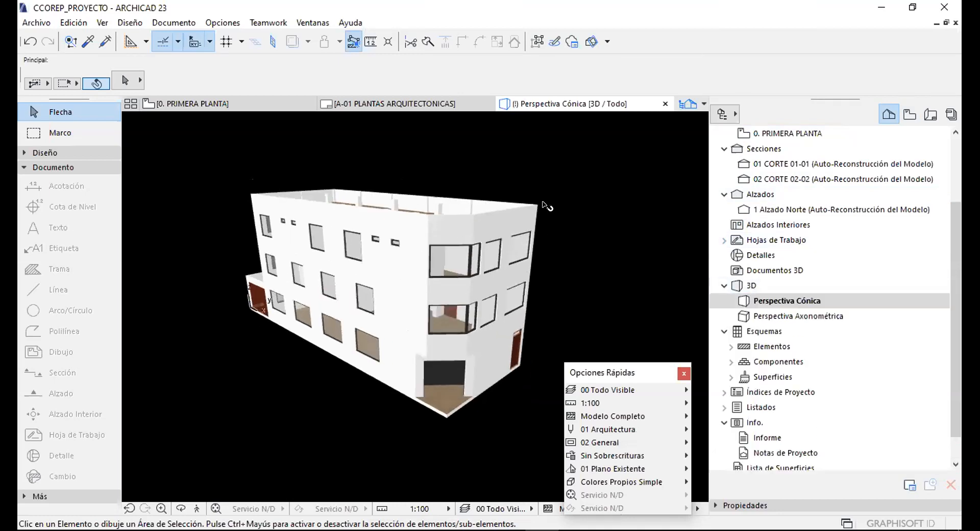
pyautogui.click(723, 285)
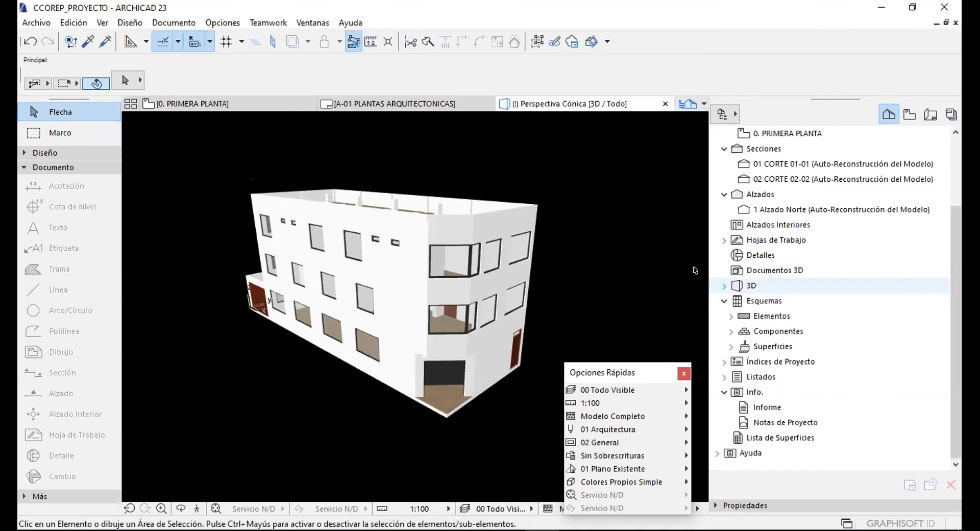
pyautogui.click(760, 266)
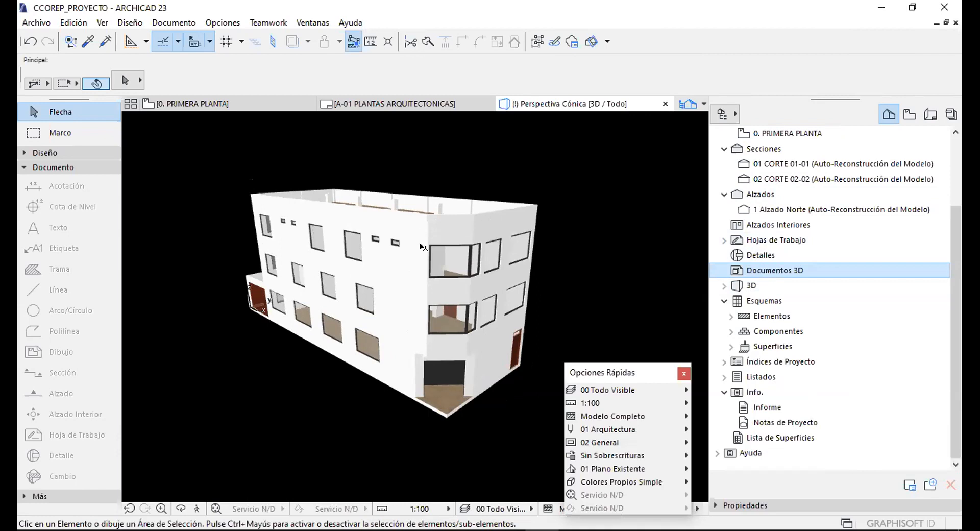
pyautogui.doubleClick(751, 286)
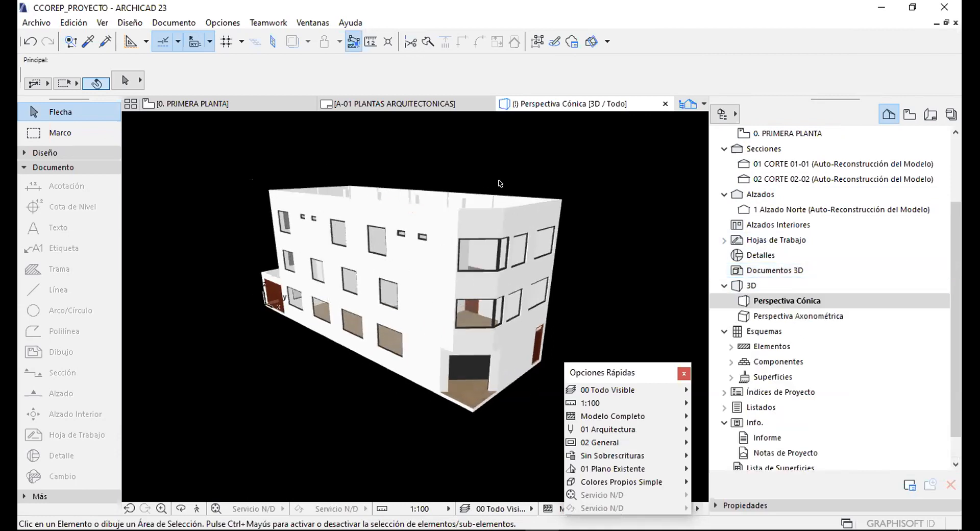
# Pan and zoom the building slightly in the 3D window, then select the Documentos 3D group.
pyautogui.moveTo(375, 274)
pyautogui.mouseDown(button='middle')
pyautogui.moveTo(356, 251)
pyautogui.moveTo(359, 274)
pyautogui.mouseUp(button='middle')
pyautogui.scroll(1, 359, 274)
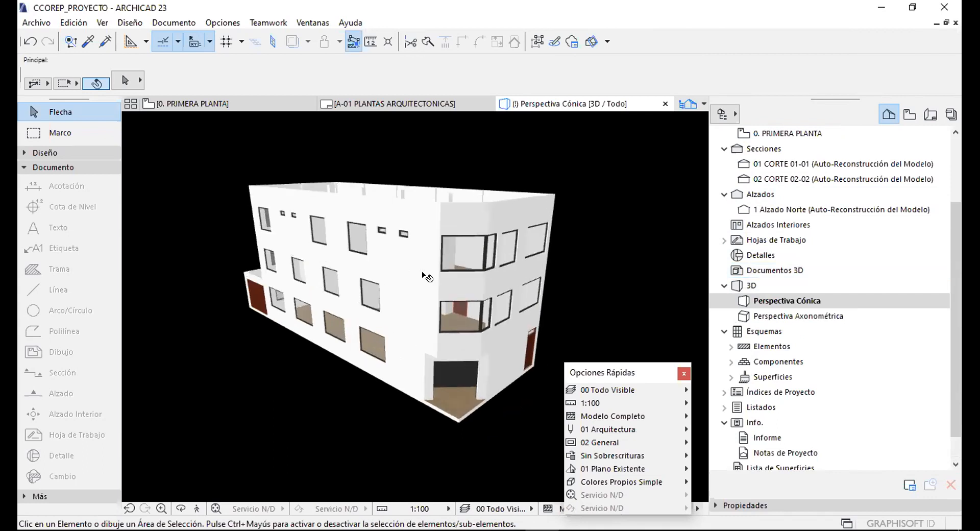
pyautogui.doubleClick(770, 287)
pyautogui.click(768, 271)
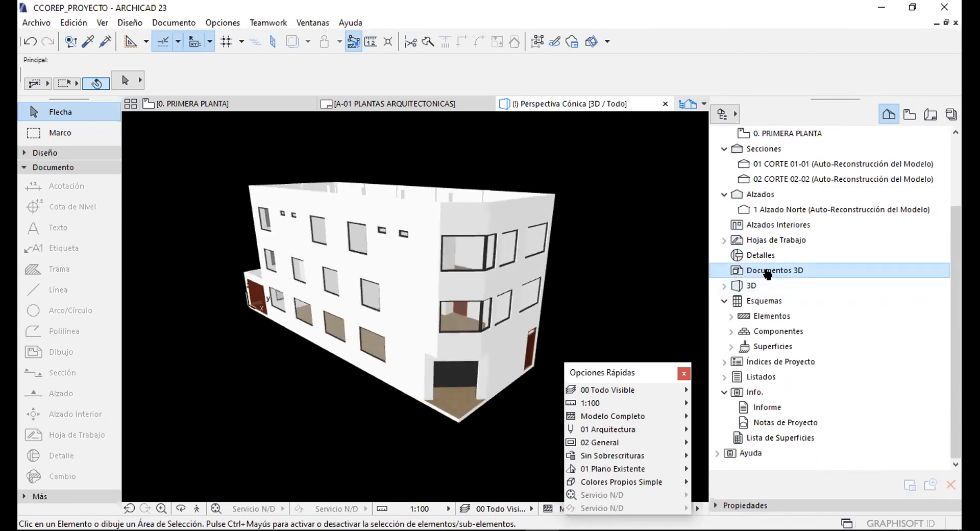
# Create 3D document 3D-01 named Perspectiva Cónica from the current 3D view.
pyautogui.rightClick(766, 271)
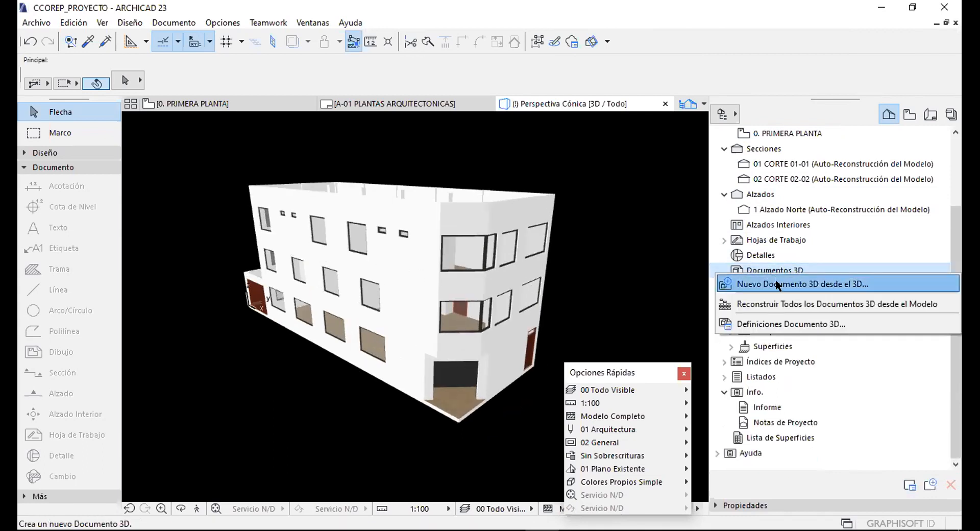
pyautogui.click(862, 283)
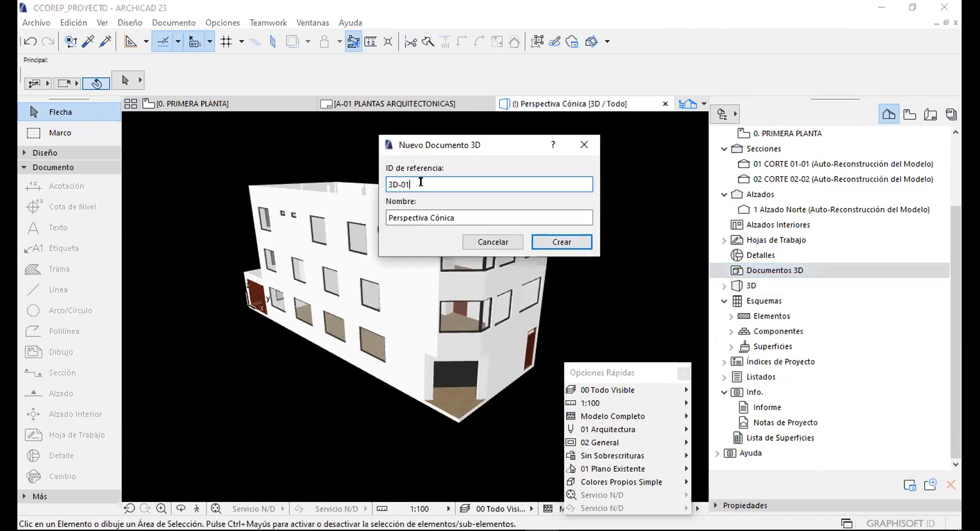
pyautogui.moveTo(388, 217); pyautogui.dragTo(527, 226)
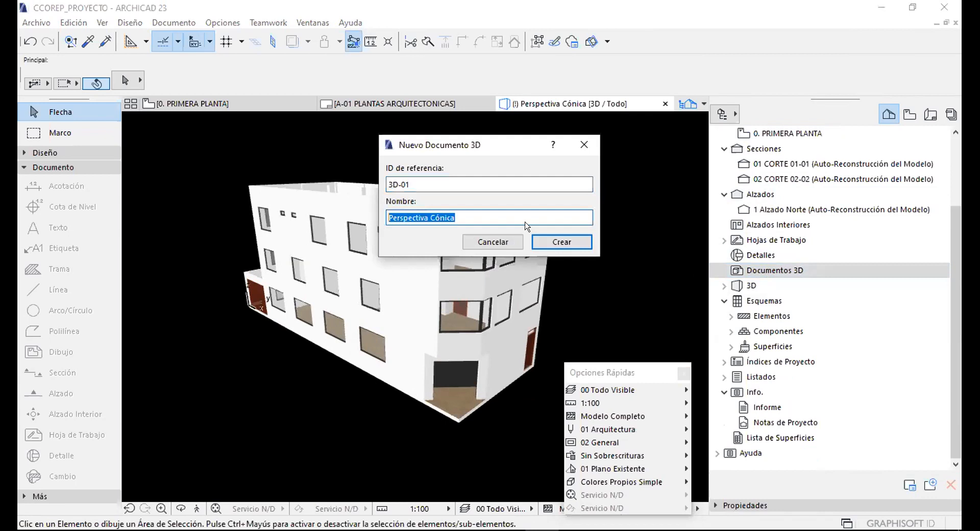
pyautogui.click(560, 242)
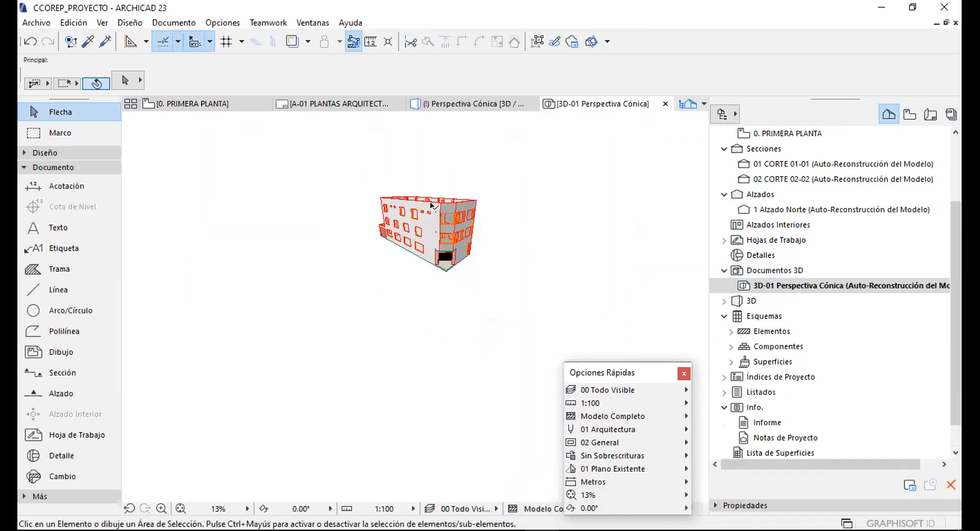
# Add a 5.65 dimension along the building's top roof edge.
pyautogui.scroll(2, 530, 165)
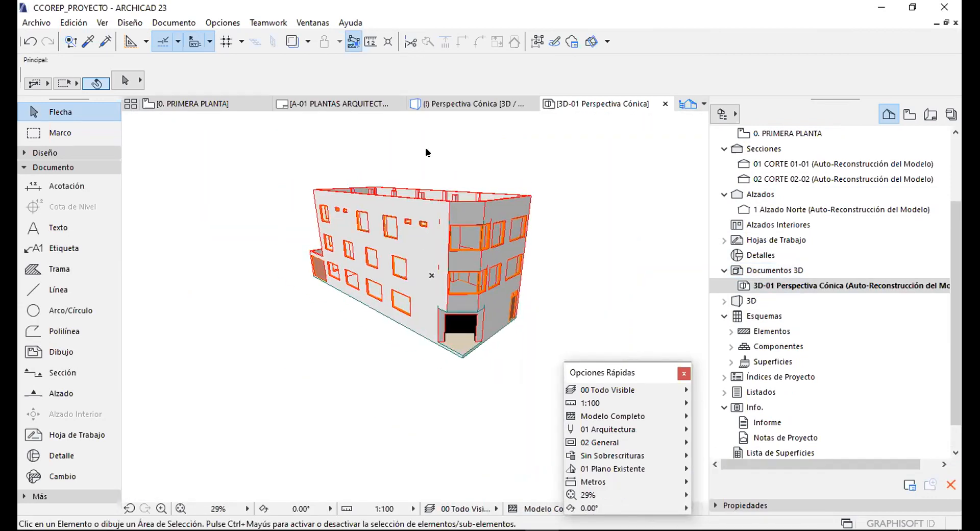
pyautogui.scroll(2, 387, 149)
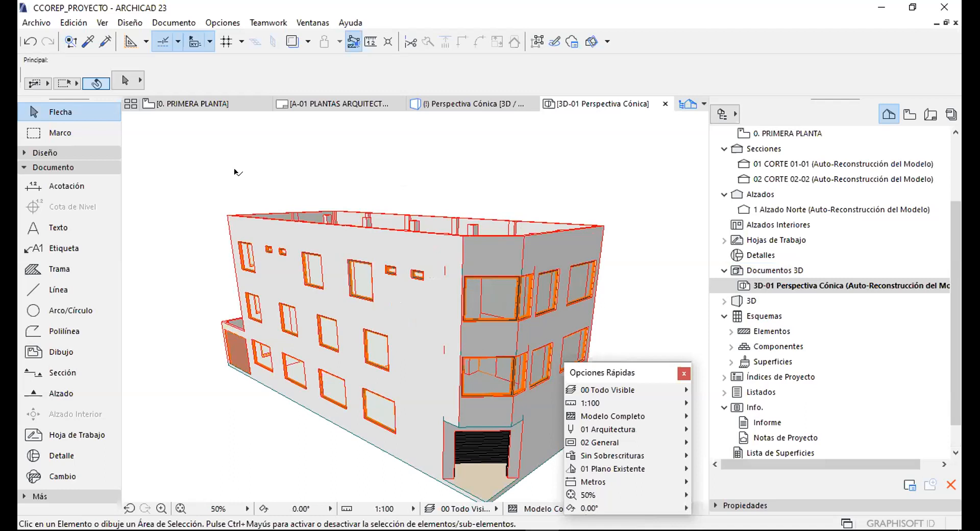
pyautogui.moveTo(237, 171); pyautogui.dragTo(250, 158, button='middle')
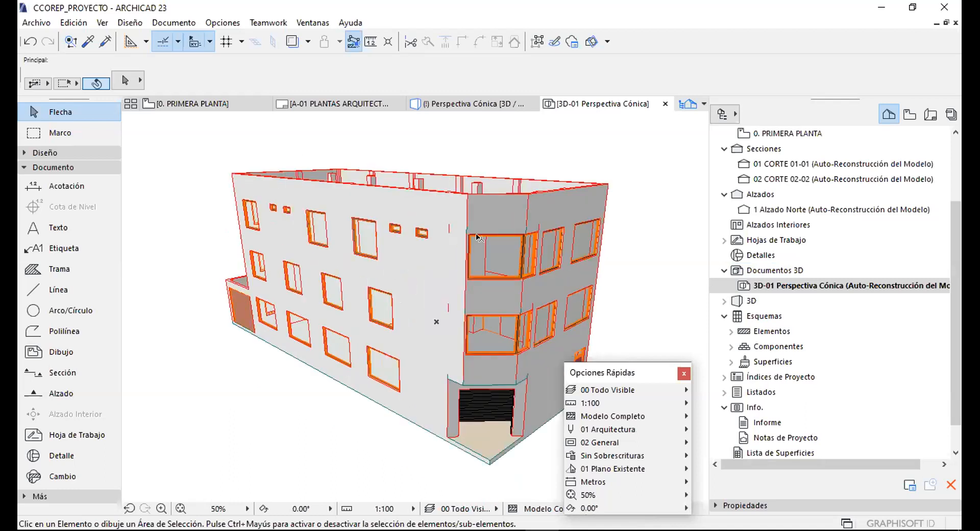
pyautogui.moveTo(444, 239); pyautogui.dragTo(329, 218, button='middle')
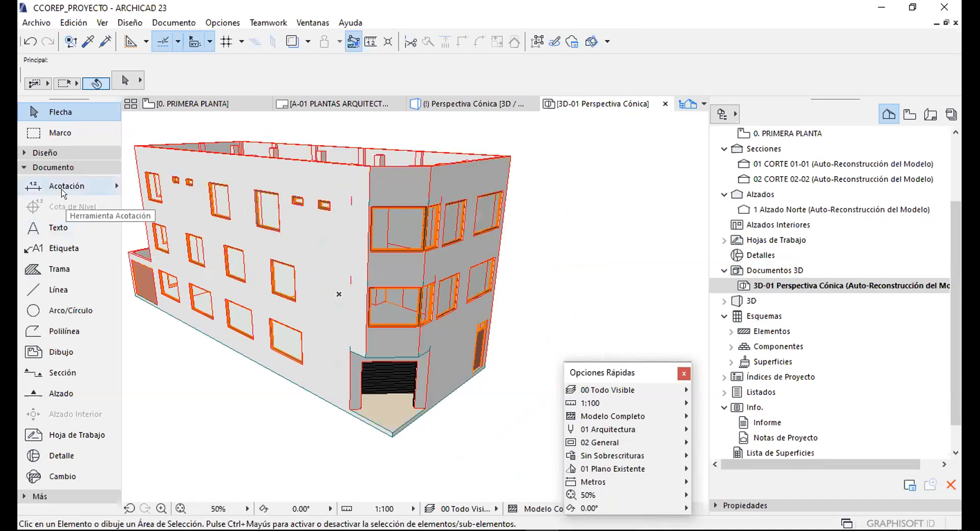
pyautogui.click(61, 189)
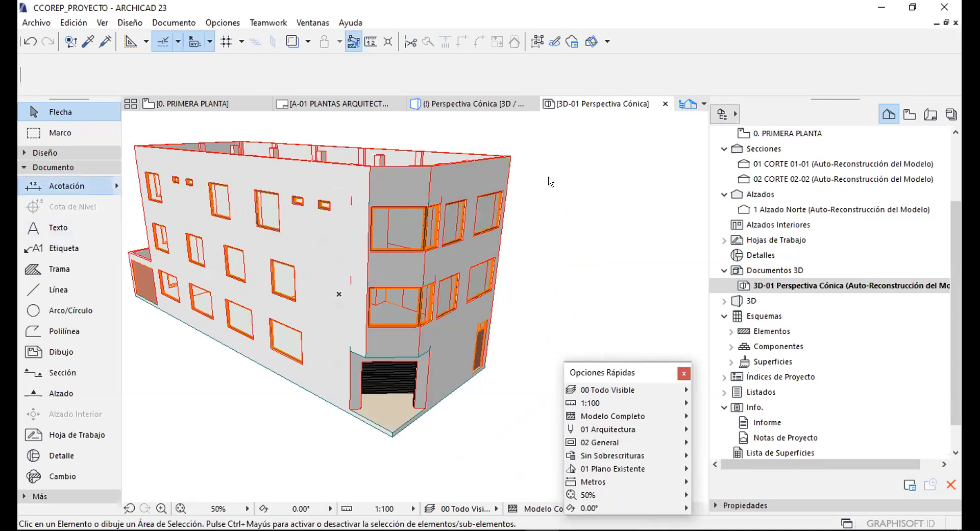
pyautogui.scroll(3, 511, 157)
pyautogui.click(515, 159)
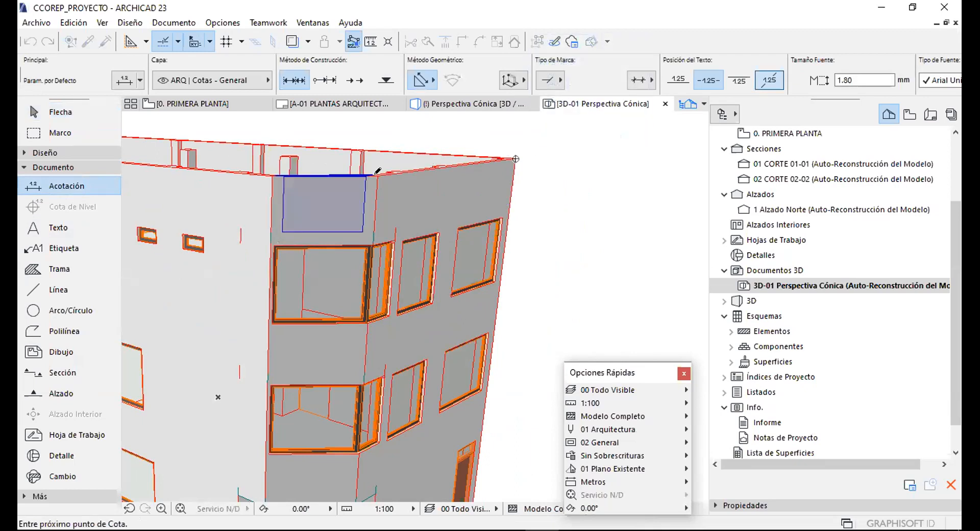
pyautogui.rightClick(408, 131)
pyautogui.click(434, 225)
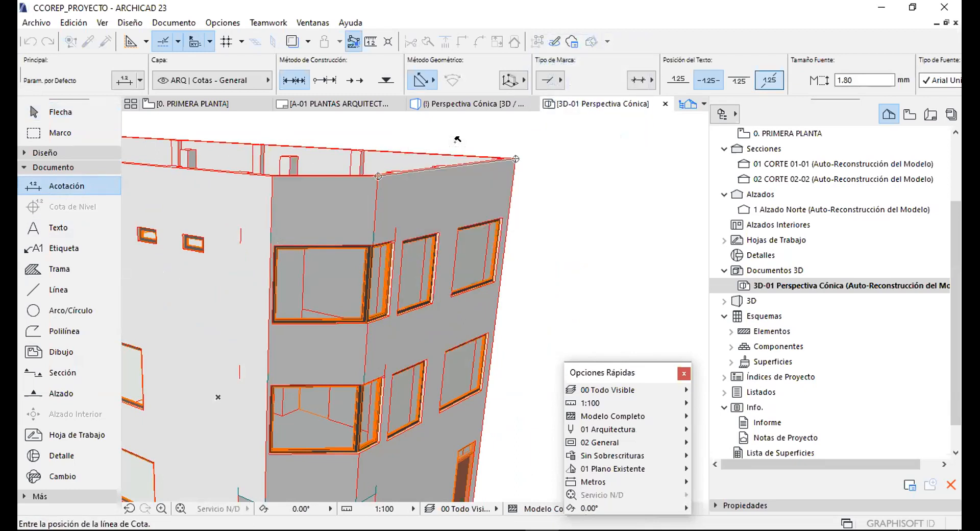
pyautogui.scroll(-2, 448, 182)
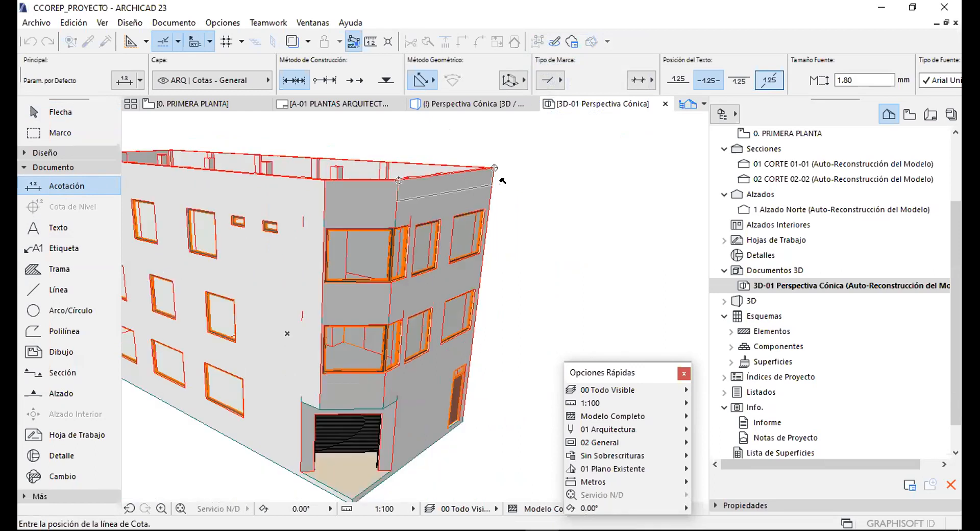
pyautogui.scroll(-3, 482, 179)
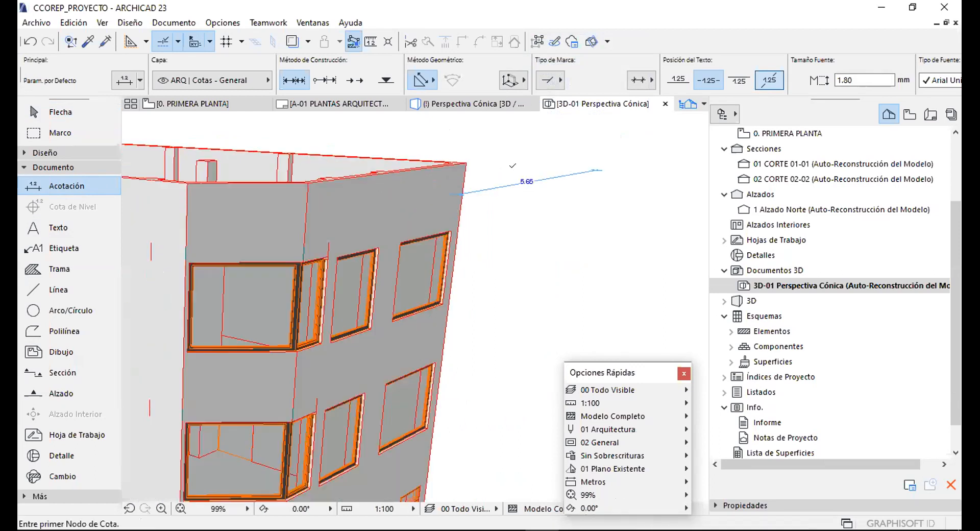
pyautogui.press('Escape')
# Choose the Label tool with the bent-leader geometry method.
pyautogui.scroll(2, 330, 199)
pyautogui.click(64, 244)
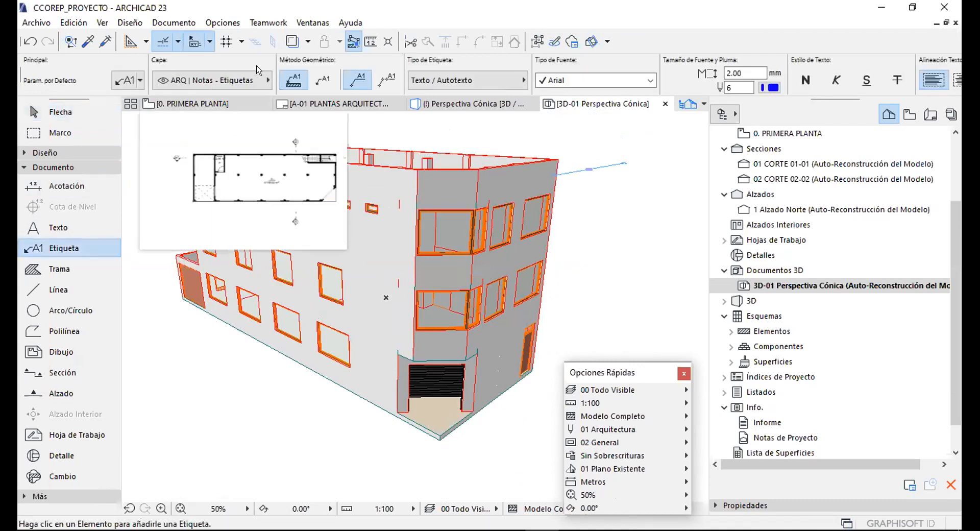
pyautogui.click(387, 80)
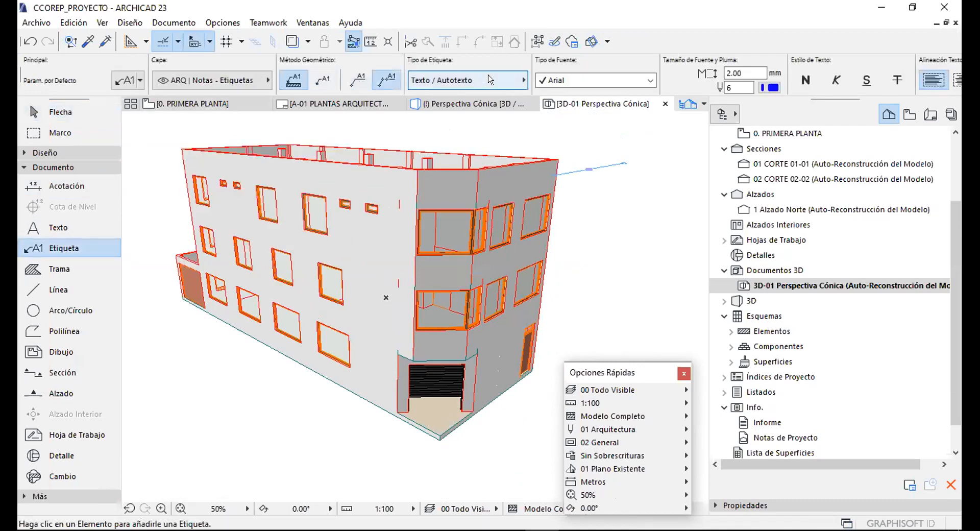
# Set the label type to Etiqueta Clasificación y Propiedades 23.
pyautogui.scroll(-4, 326, 77)
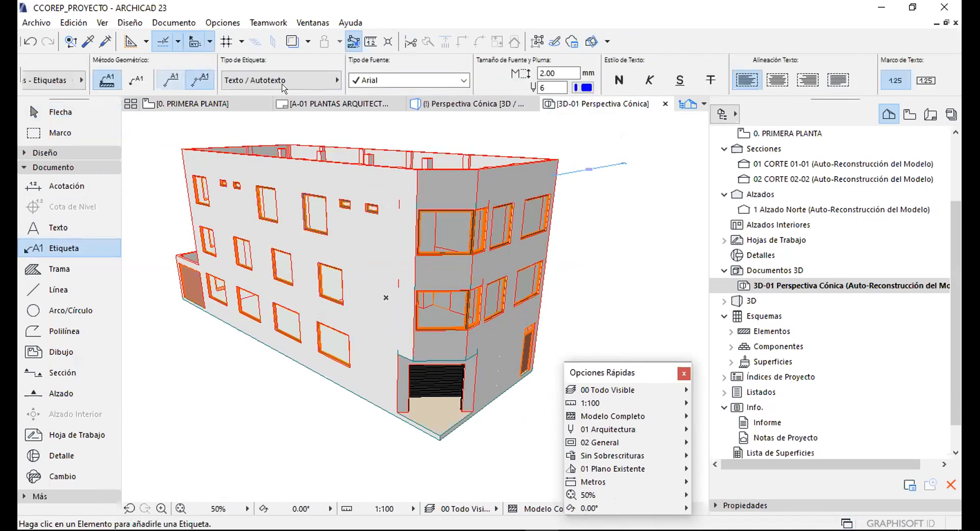
pyautogui.scroll(1, 243, 76)
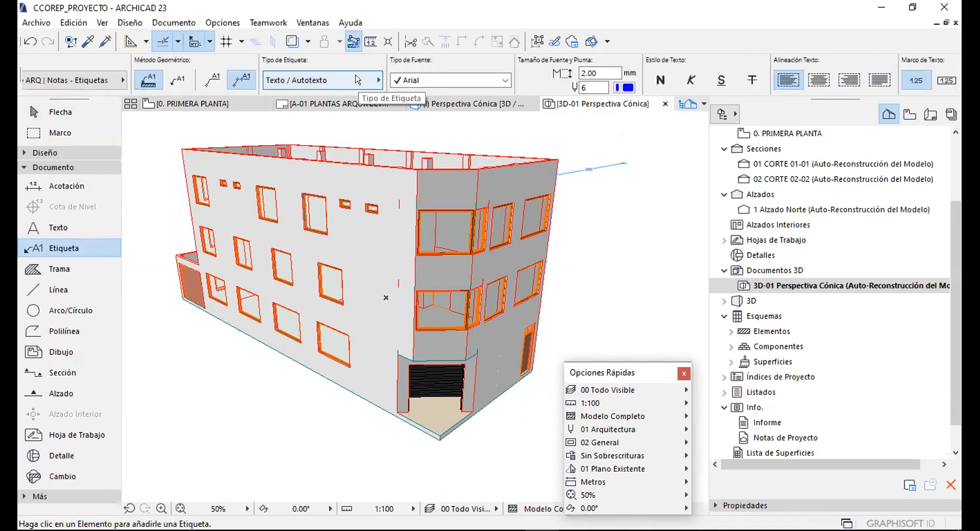
pyautogui.click(292, 77)
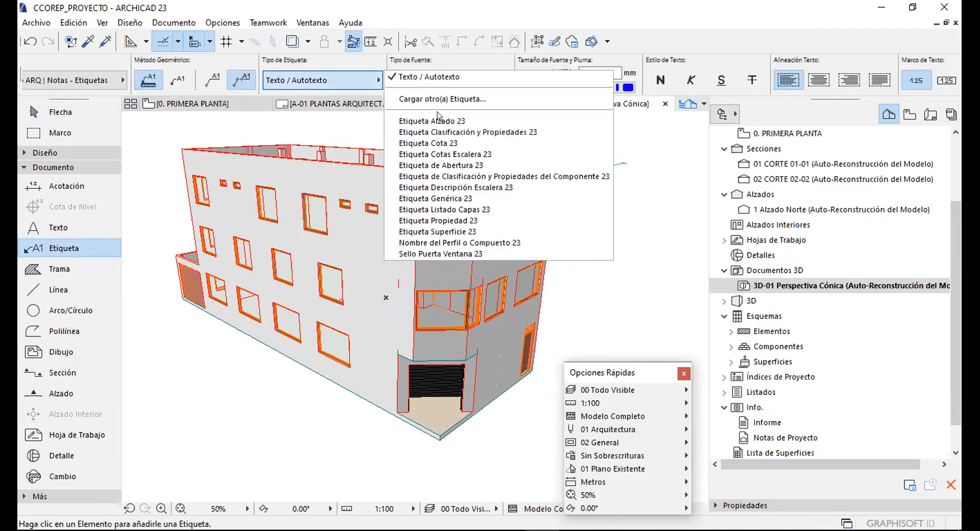
pyautogui.click(469, 132)
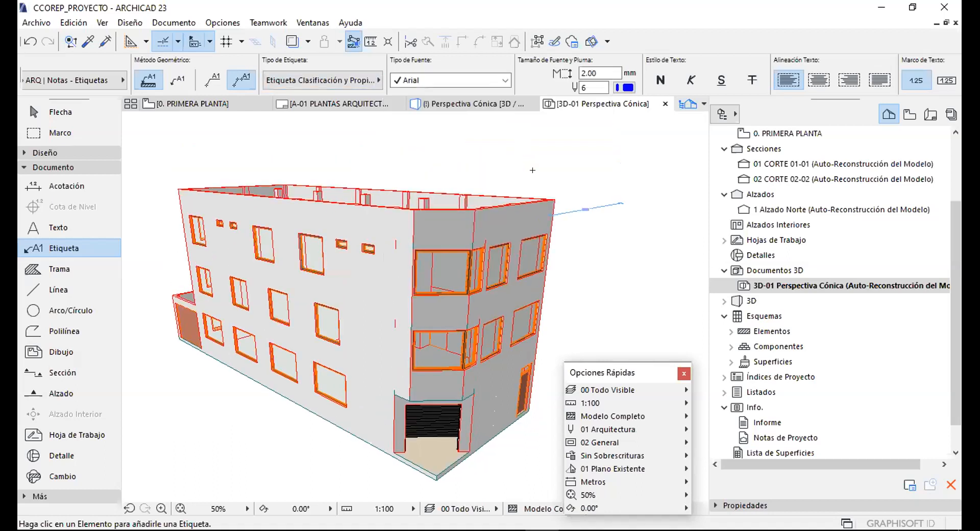
# Label the top-story wall, showing ID MU - 019 and rehabilitation status Existente.
pyautogui.scroll(4, 533, 170)
pyautogui.moveTo(515, 127)
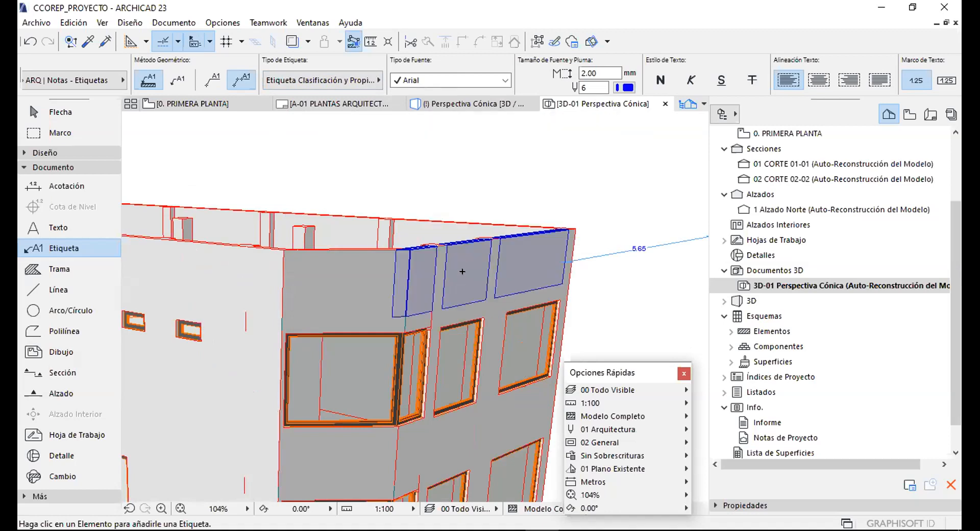
pyautogui.moveTo(462, 271)
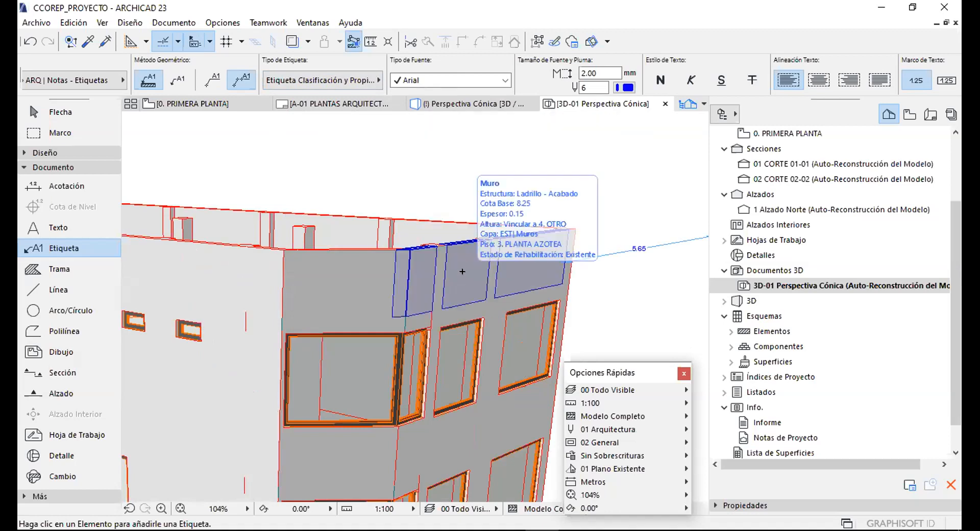
pyautogui.click(462, 271)
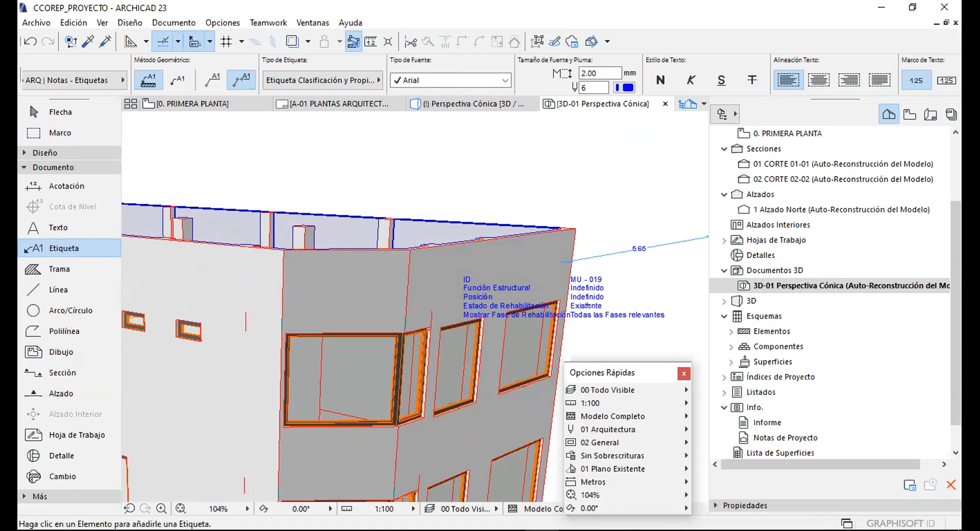
pyautogui.scroll(3, 587, 305)
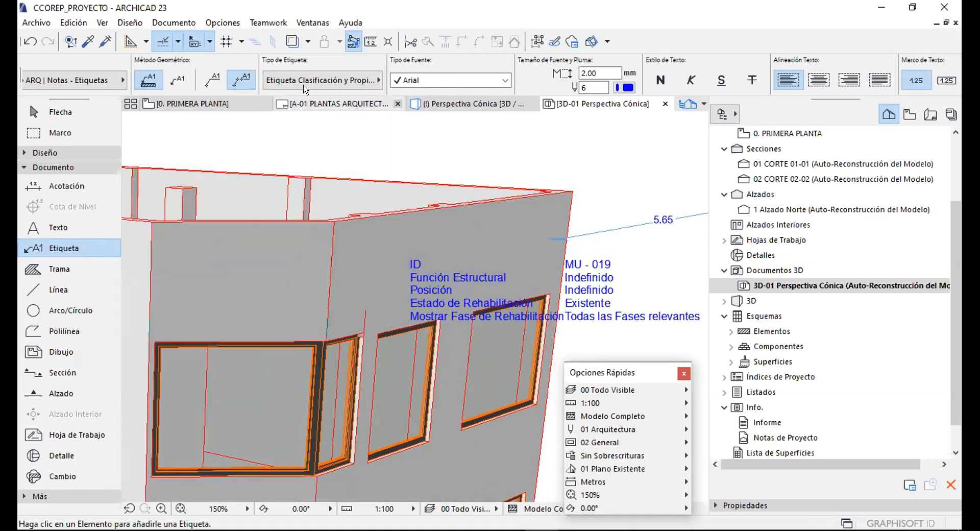
pyautogui.scroll(-6, 405, 82)
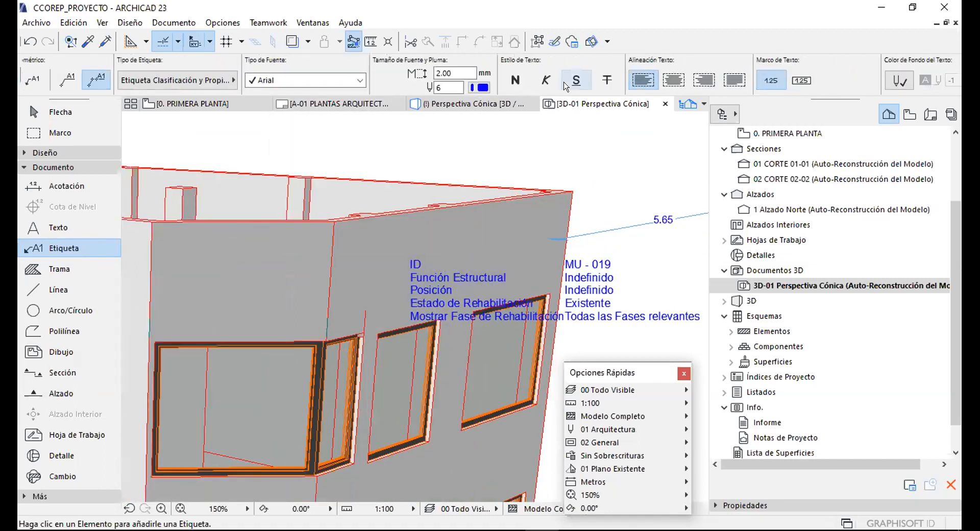
pyautogui.scroll(-3, 657, 78)
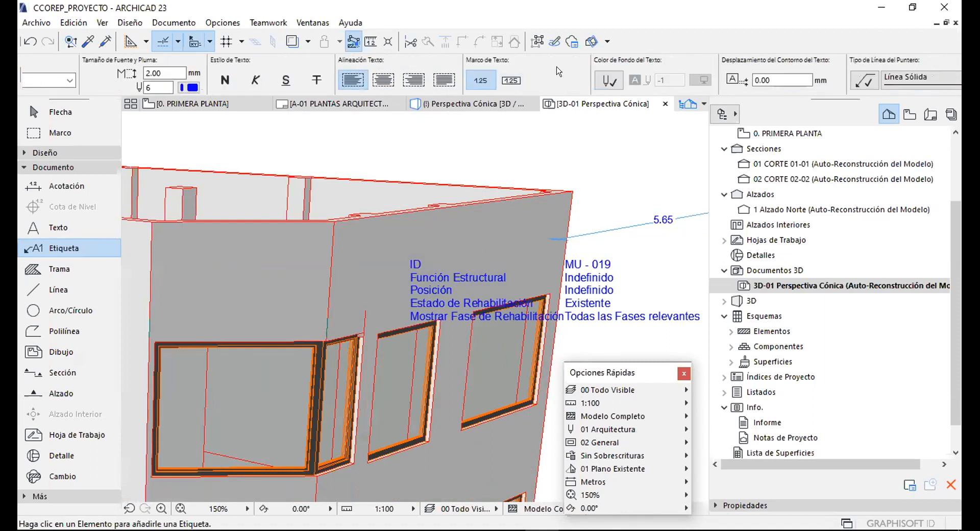
pyautogui.scroll(-3, 728, 75)
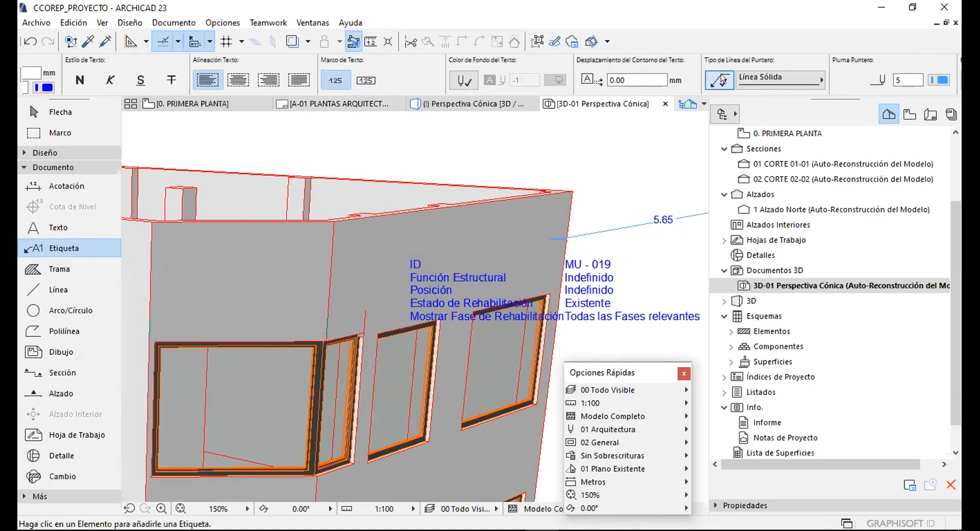
pyautogui.scroll(-5, 419, 255)
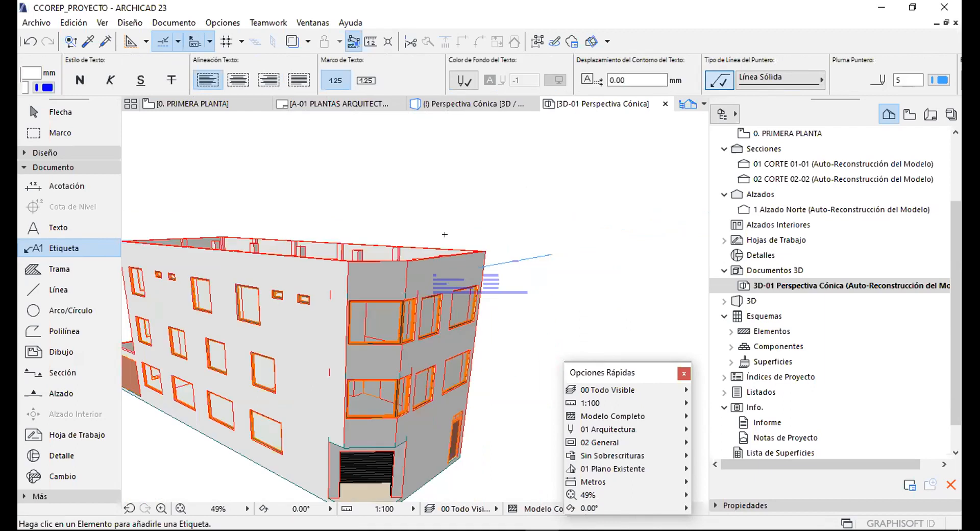
pyautogui.scroll(2, 456, 294)
# Place a new wall label on a bent leader above the building.
pyautogui.click(460, 298)
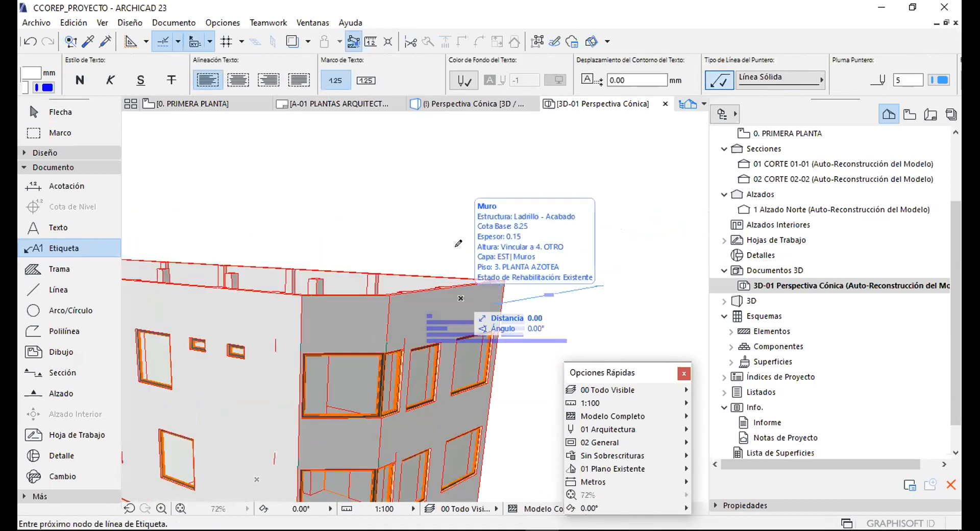
pyautogui.click(460, 194)
pyautogui.click(556, 186)
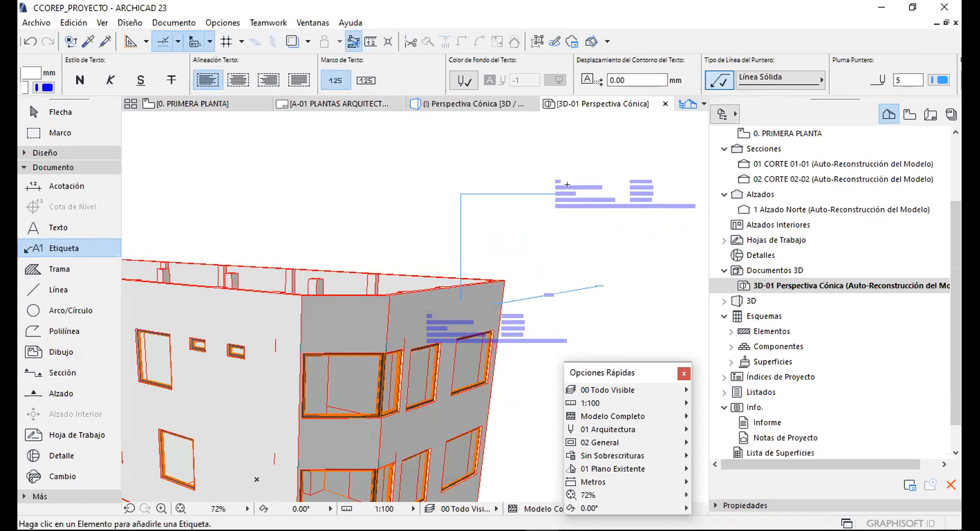
pyautogui.scroll(4, 571, 186)
pyautogui.moveTo(503, 169); pyautogui.dragTo(453, 142, button='middle')
# Delete the old lower MU-019 label.
pyautogui.press('Escape')
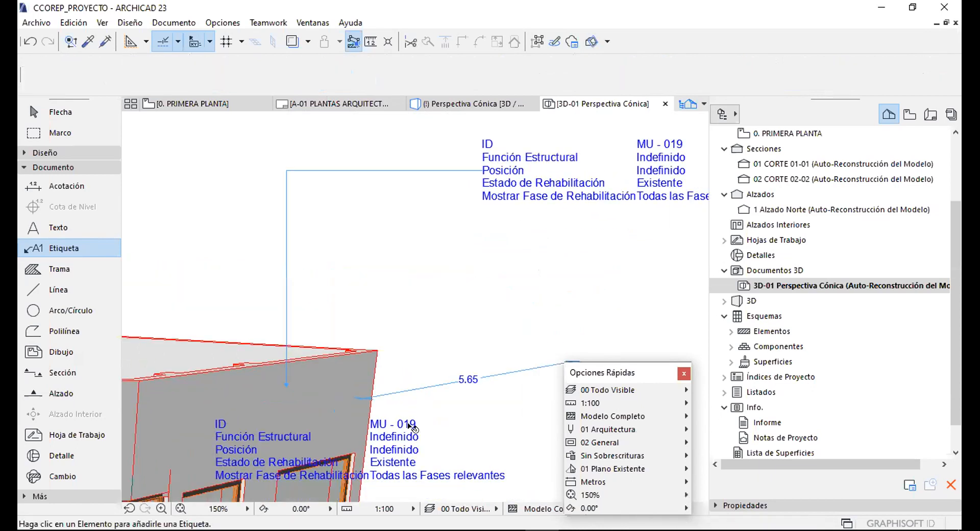
pyautogui.click(409, 421)
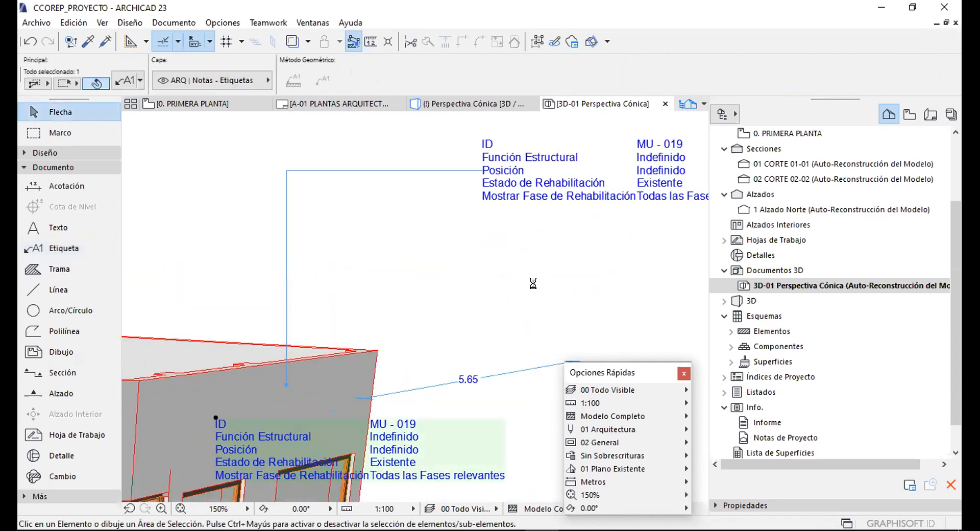
pyautogui.press('Delete')
pyautogui.moveTo(485, 291); pyautogui.dragTo(365, 253, button='middle')
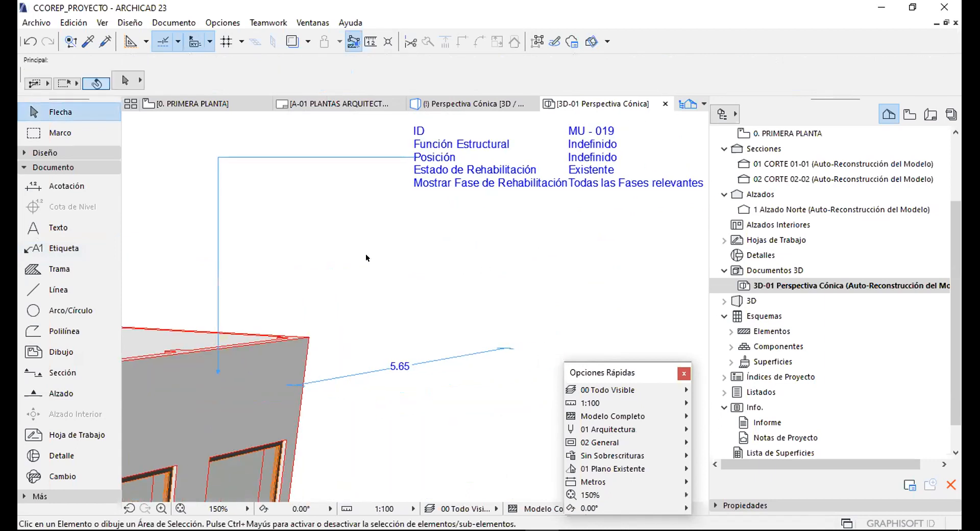
pyautogui.scroll(-2, 370, 249)
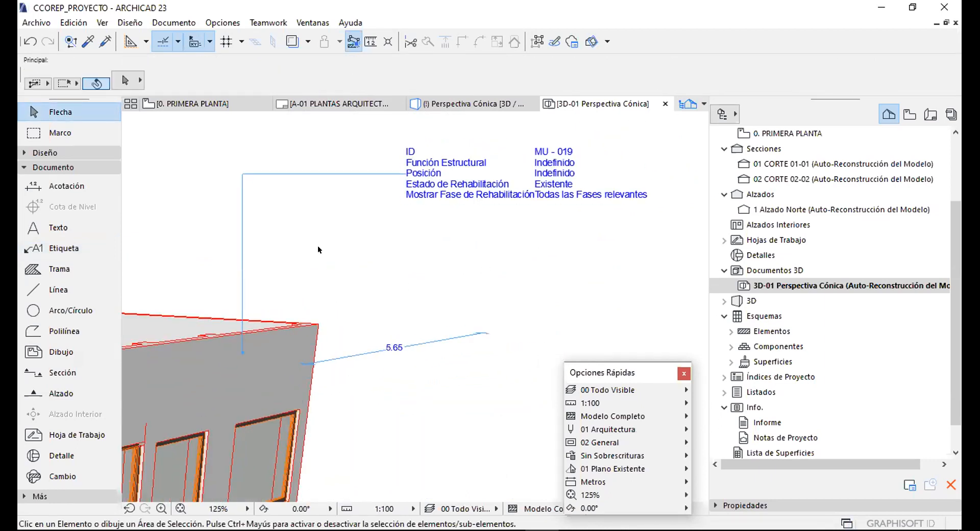
# Select the top wall and open its settings, highlighting the ID MU - 019.
pyautogui.click(223, 371)
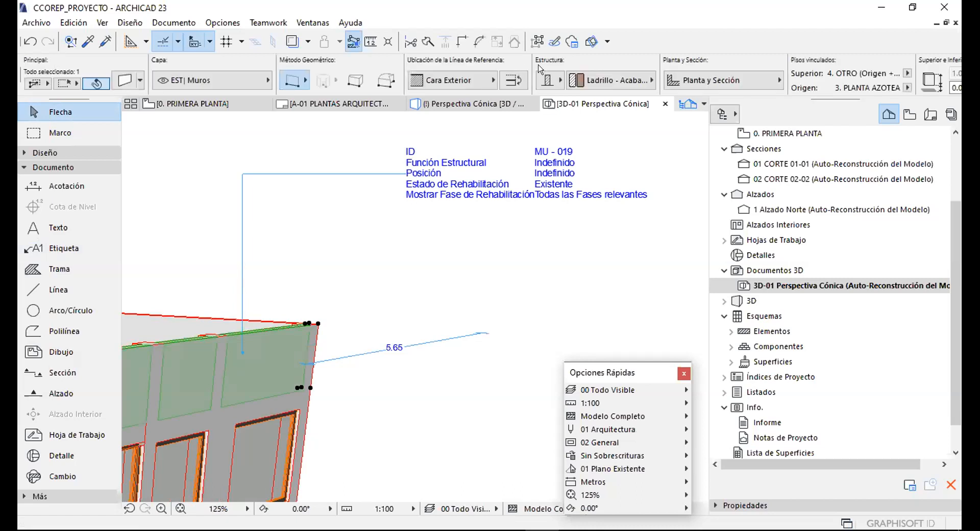
pyautogui.scroll(-6, 603, 69)
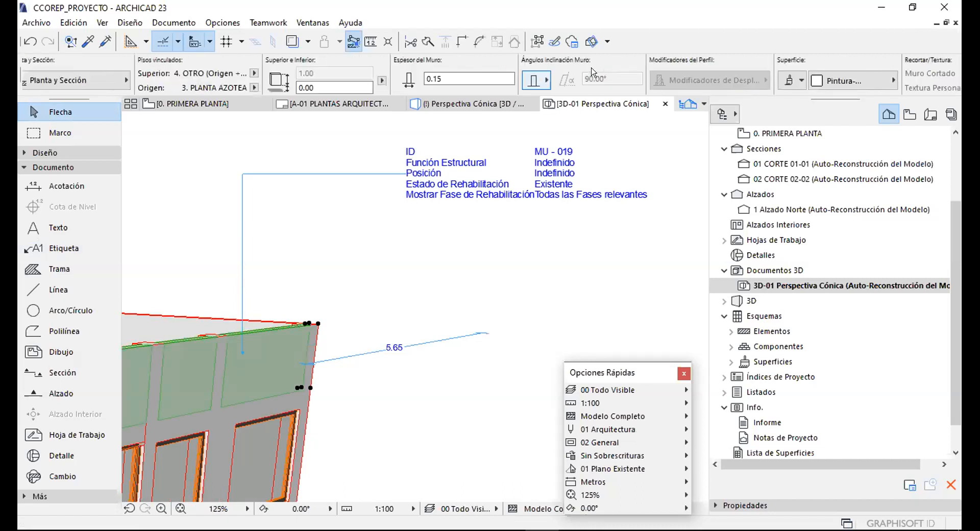
pyautogui.scroll(-3, 593, 71)
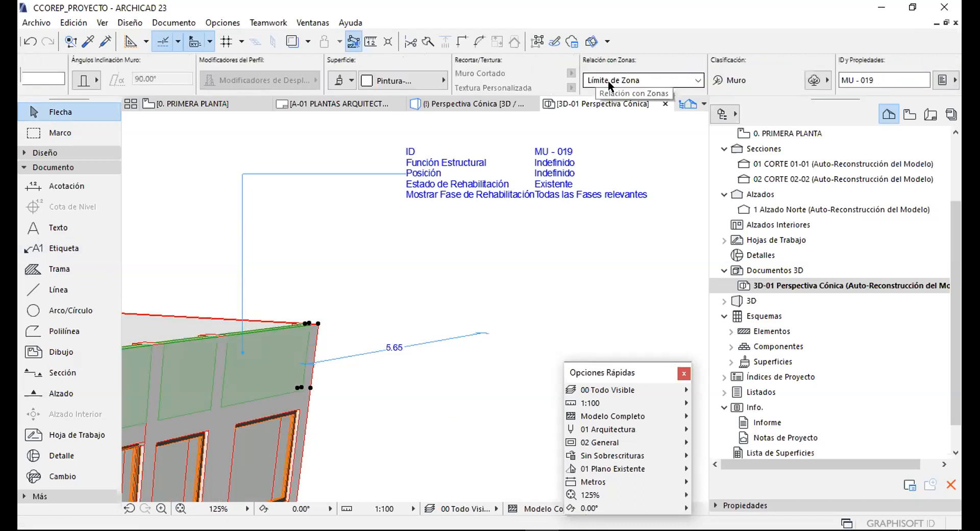
pyautogui.moveTo(876, 76); pyautogui.dragTo(834, 76)
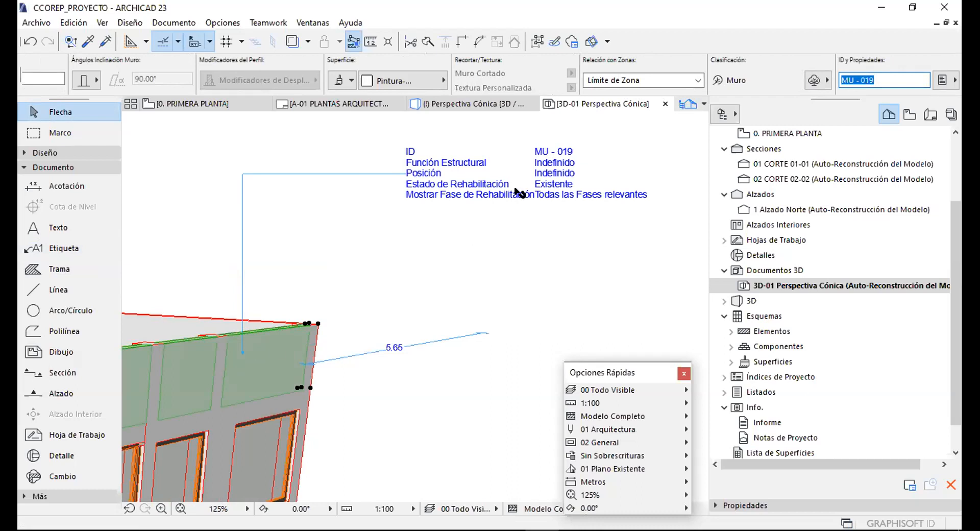
pyautogui.scroll(10, 213, 76)
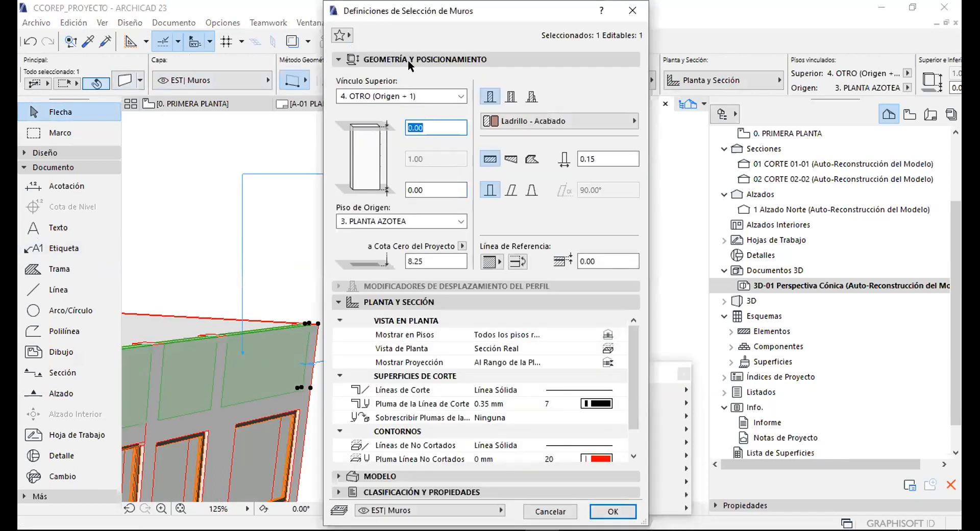
# Set the wall's Función Estructural property to Elemento De carga.
pyautogui.click(409, 60)
pyautogui.click(436, 91)
pyautogui.click(428, 122)
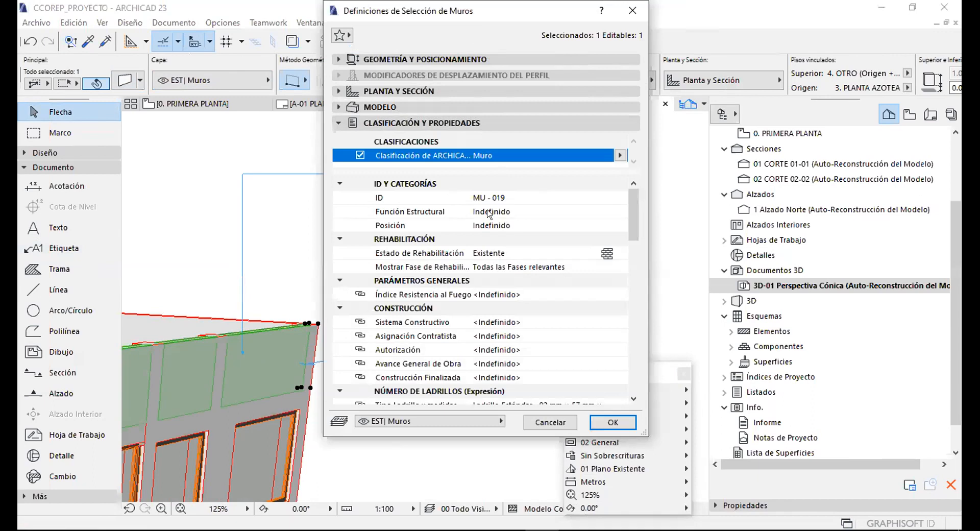
pyautogui.click(560, 210)
pyautogui.click(614, 210)
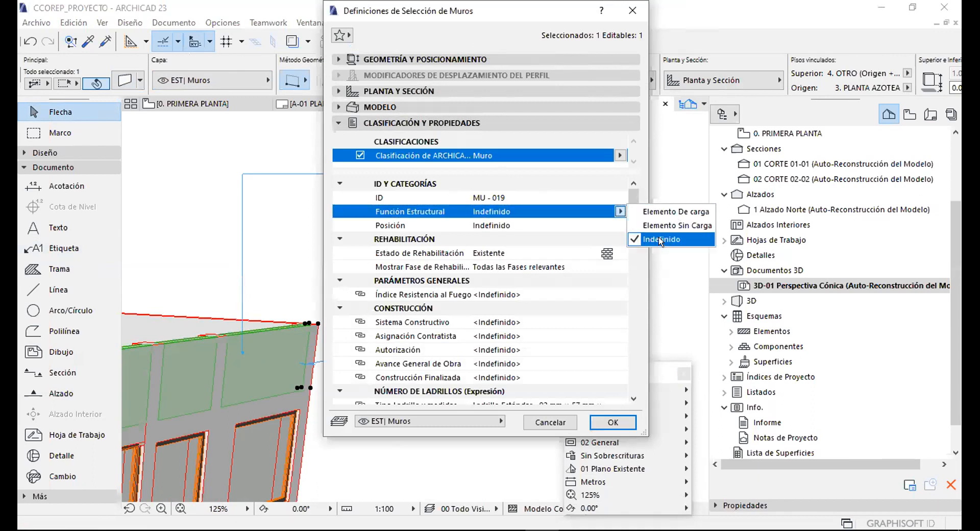
pyautogui.click(649, 209)
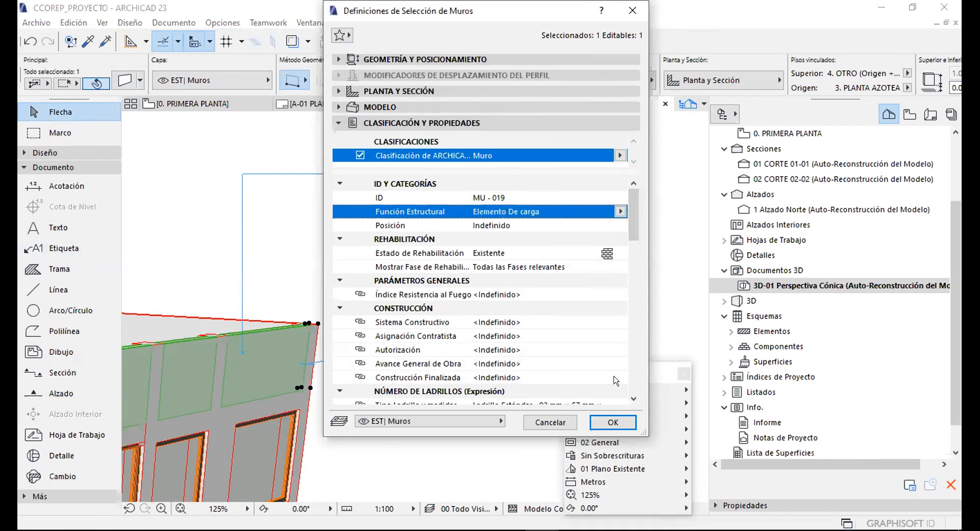
pyautogui.press('Escape')
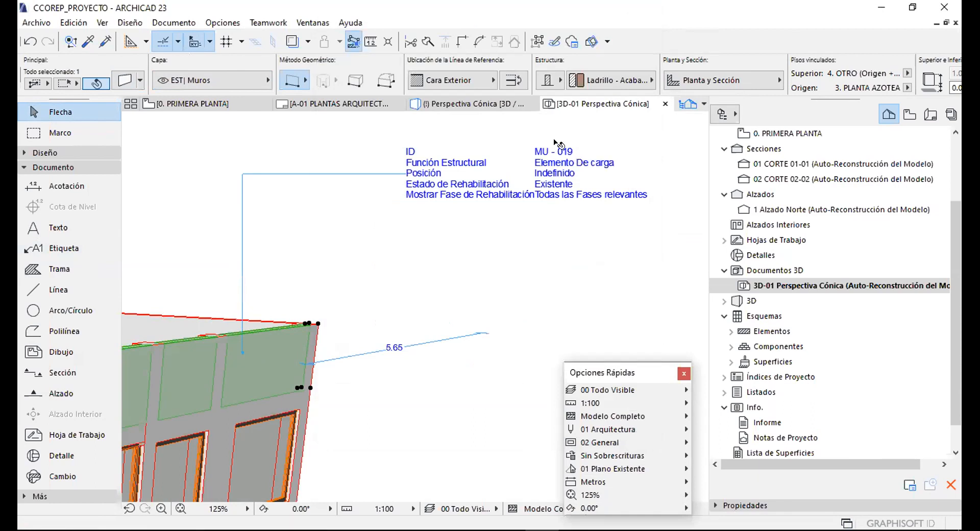
# Zoom out to the whole building, clear the selection, and bring up the saved views list.
pyautogui.scroll(3, 542, 173)
pyautogui.scroll(-3, 510, 174)
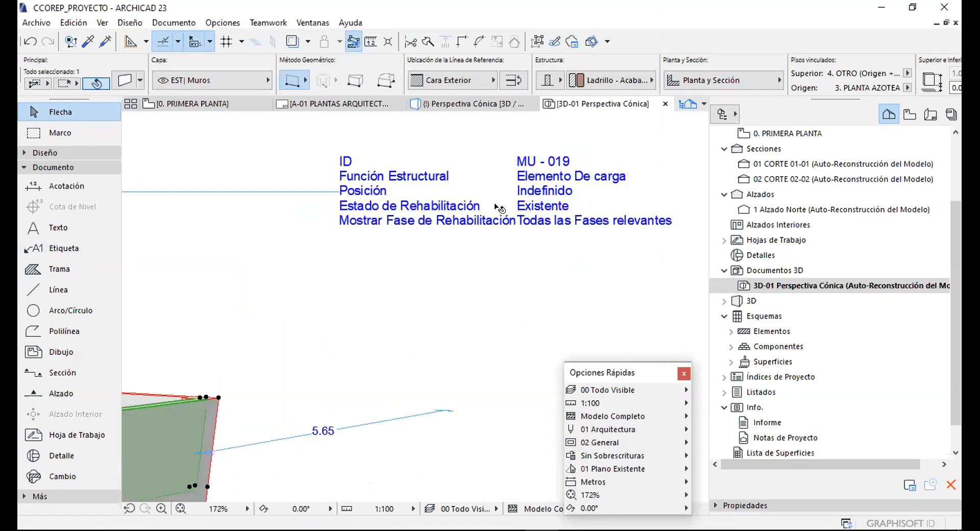
pyautogui.scroll(2, 502, 209)
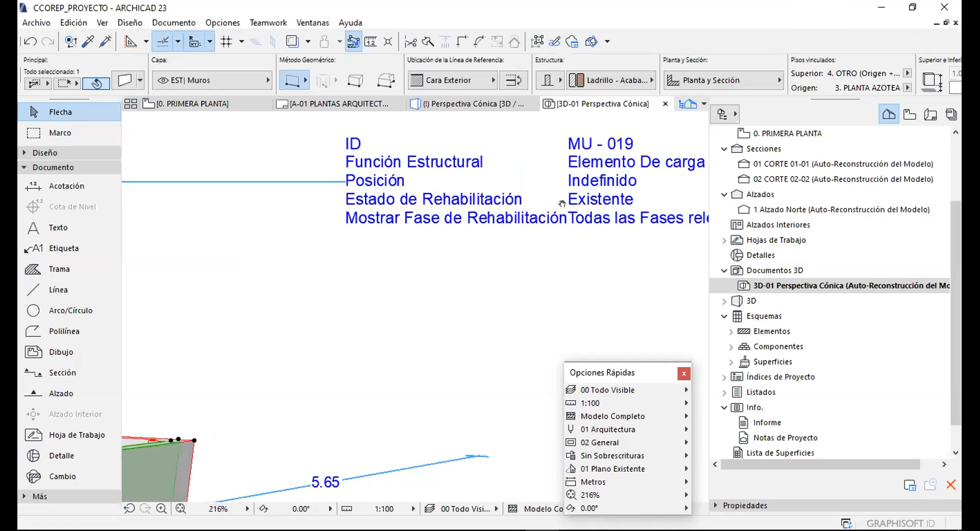
pyautogui.scroll(-2, 502, 209)
pyautogui.scroll(-2, 503, 209)
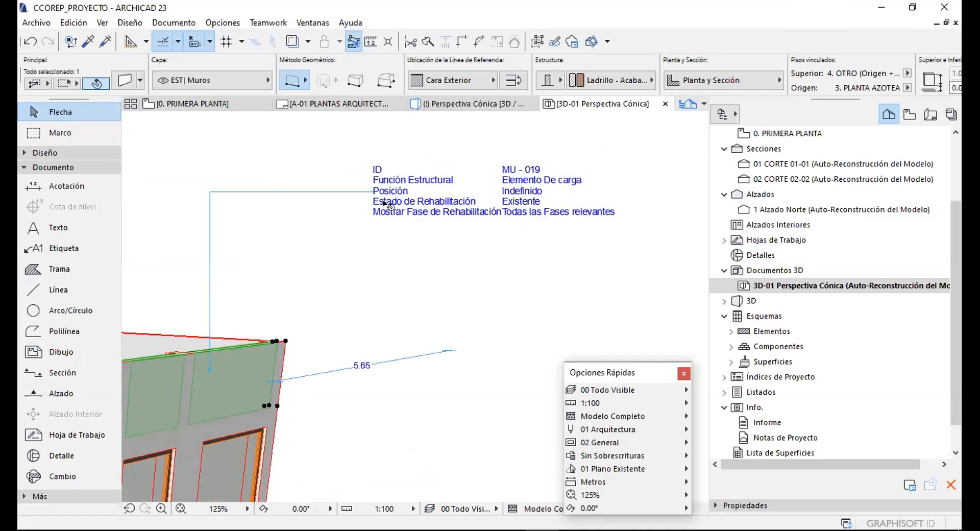
pyautogui.click(357, 209)
pyautogui.scroll(-8, 333, 242)
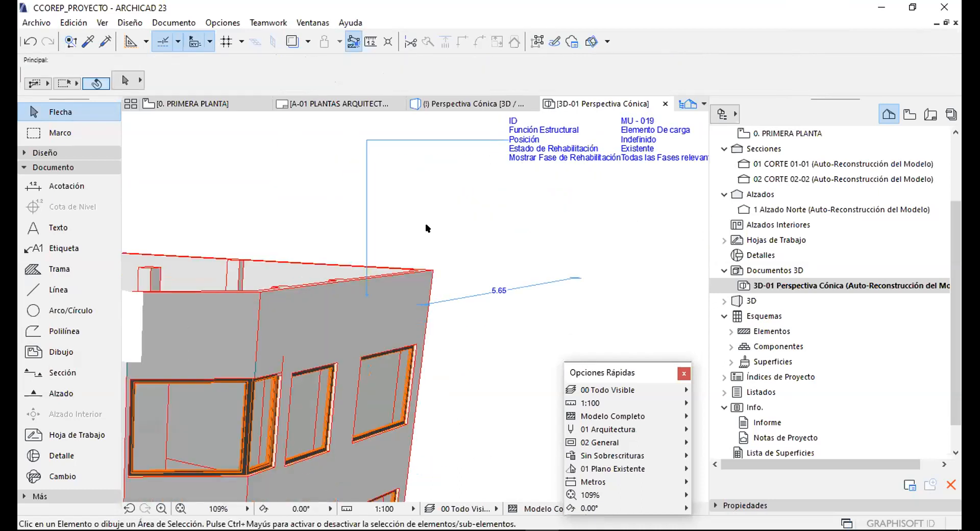
pyautogui.scroll(2, 359, 218)
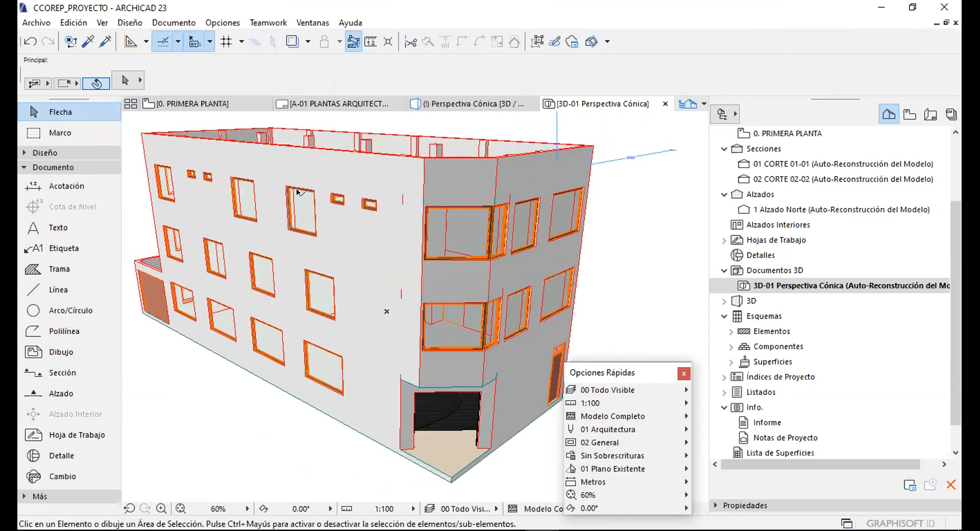
pyautogui.scroll(-3, 505, 199)
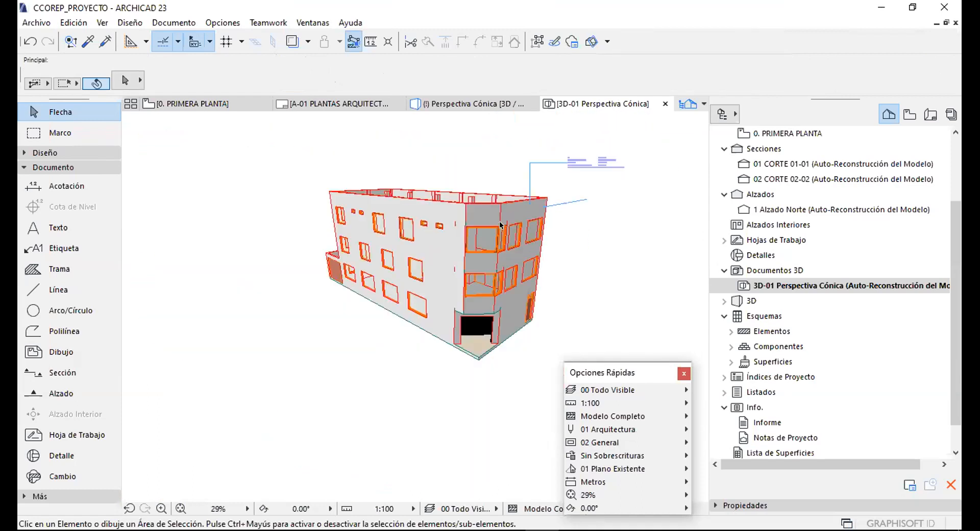
pyautogui.scroll(3, 490, 202)
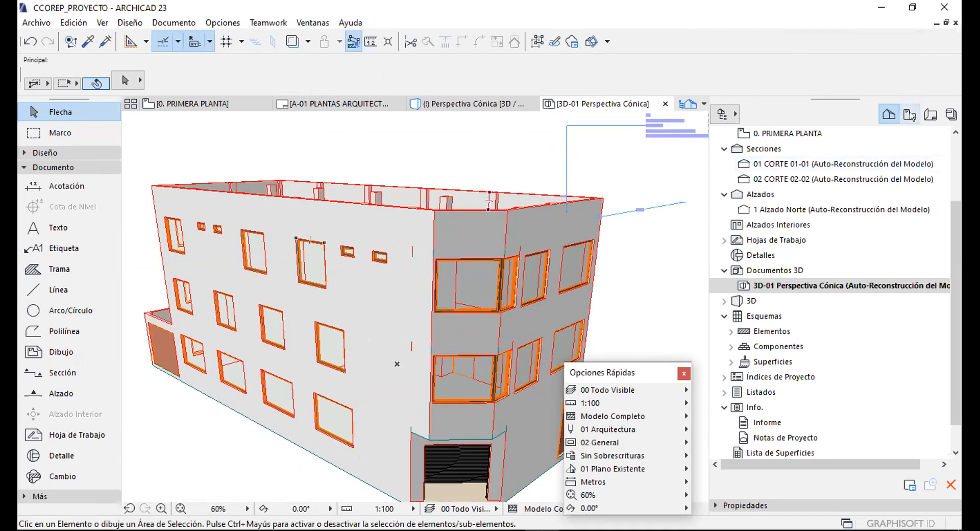
pyautogui.click(910, 114)
# Save the view as 3D-01 Perspectiva Cónica and place it on layout A-01 beside the top plan.
pyautogui.click(724, 164)
pyautogui.click(791, 133)
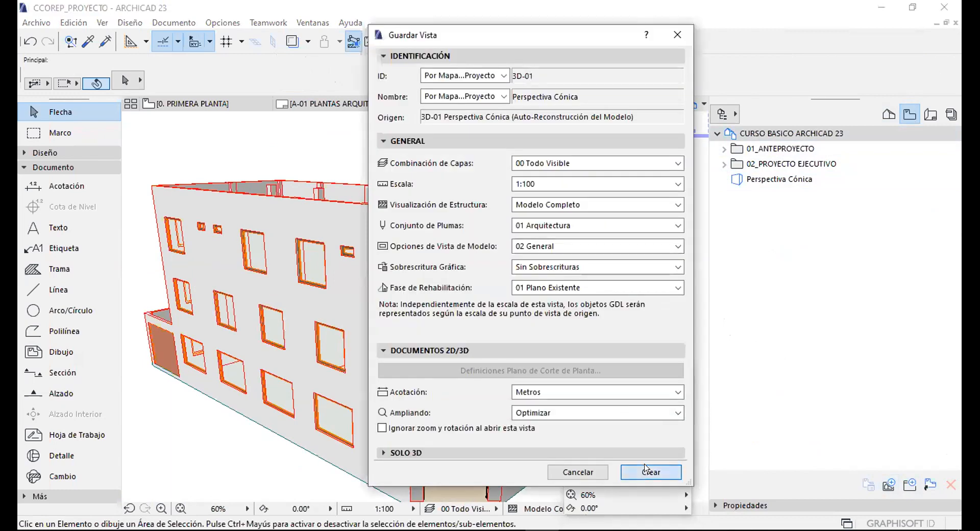
pyautogui.click(649, 470)
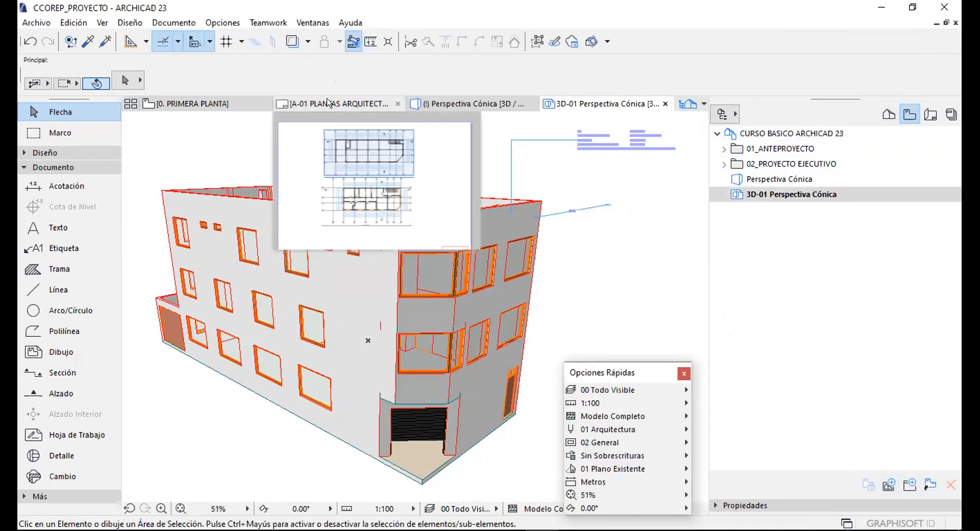
pyautogui.click(334, 104)
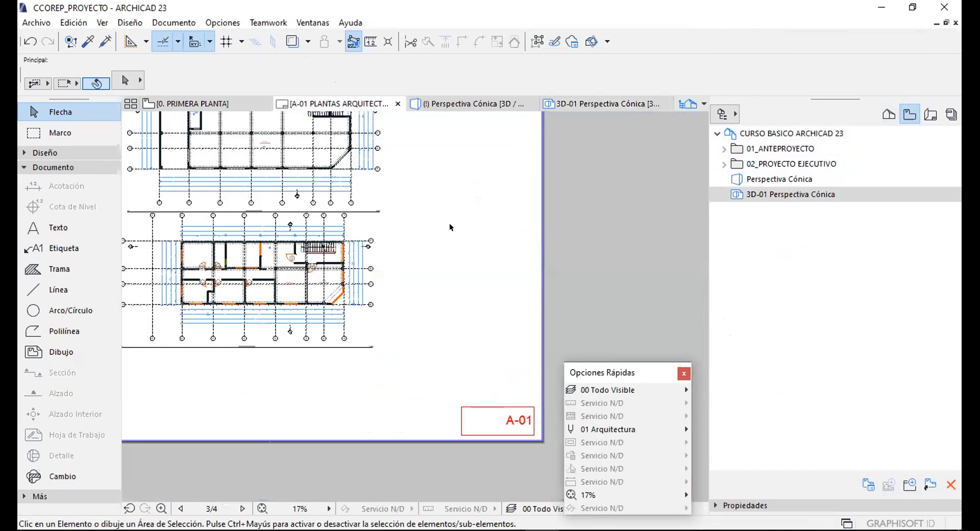
pyautogui.moveTo(778, 193); pyautogui.dragTo(485, 240)
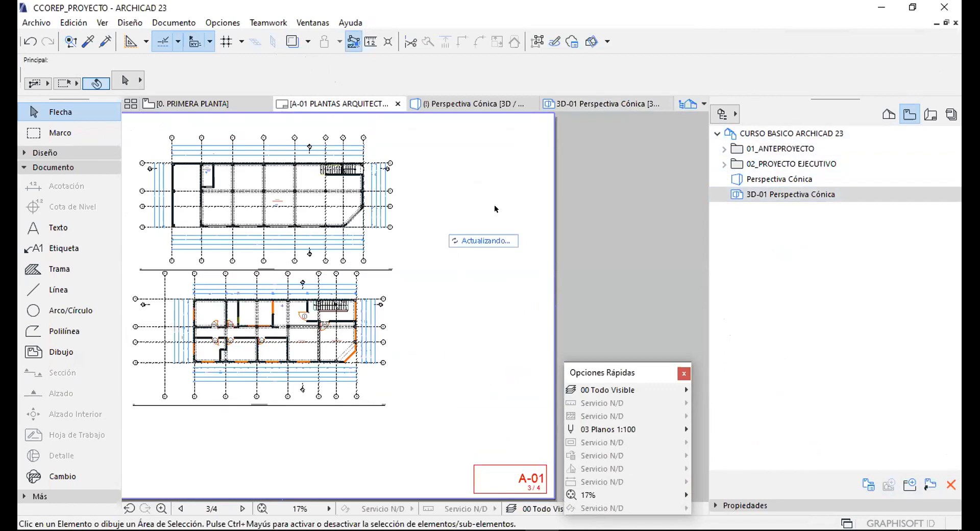
pyautogui.click(537, 264)
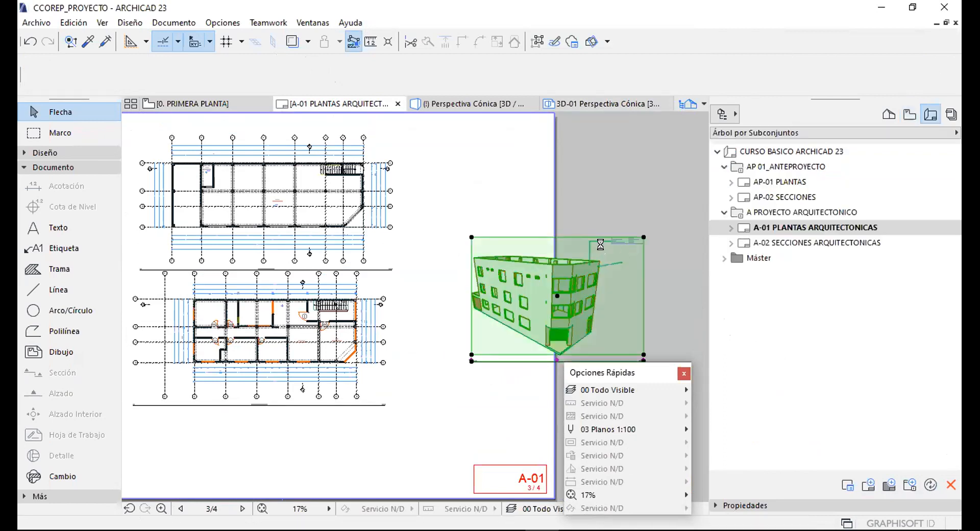
pyautogui.moveTo(443, 246)
pyautogui.mouseDown()
pyautogui.moveTo(434, 232)
pyautogui.moveTo(444, 221)
pyautogui.mouseUp()
# Shift both floor-plan drawings further left on the A-01 sheet.
pyautogui.scroll(-1, 363, 198)
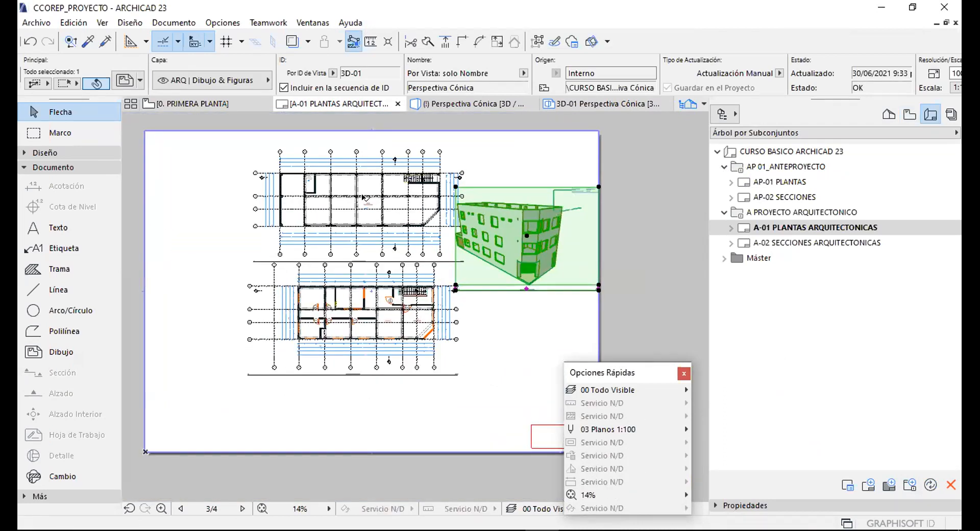
pyautogui.click(363, 197)
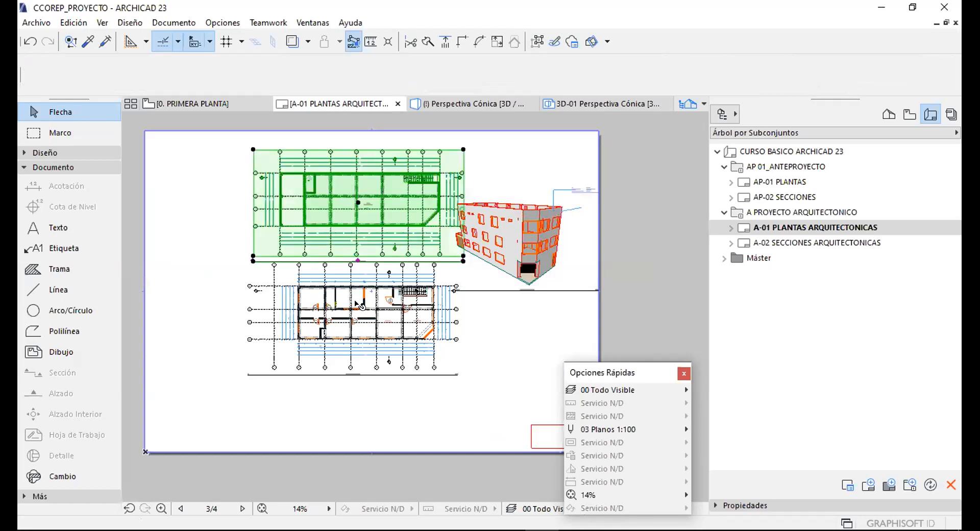
pyautogui.keyDown('shift'); pyautogui.click(400, 335); pyautogui.keyUp('shift')
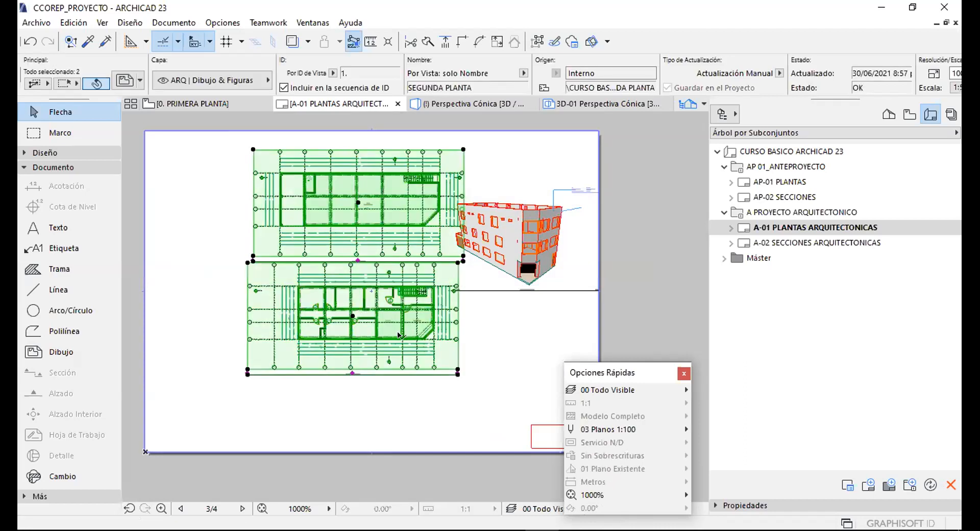
pyautogui.hotkey('ctrl', 'd')
pyautogui.click(531, 343)
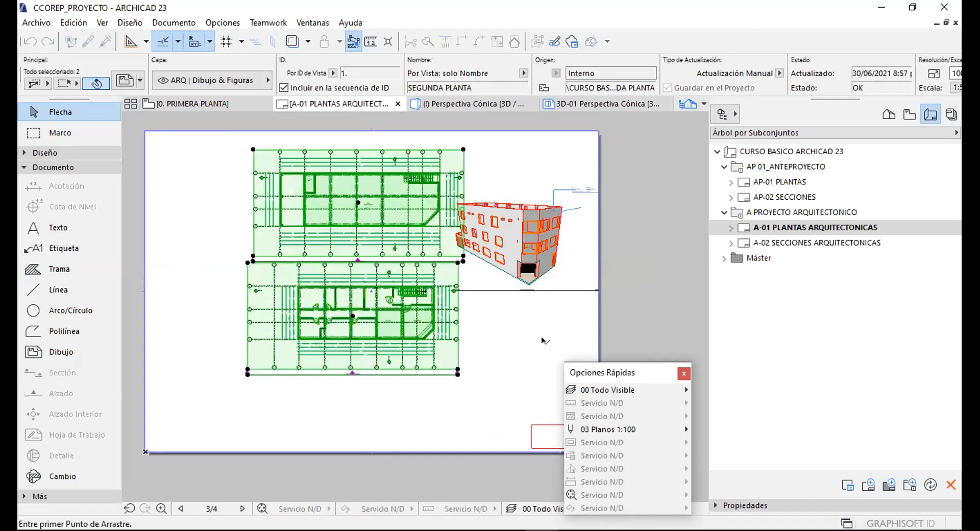
pyautogui.click(500, 341)
pyautogui.click(470, 124)
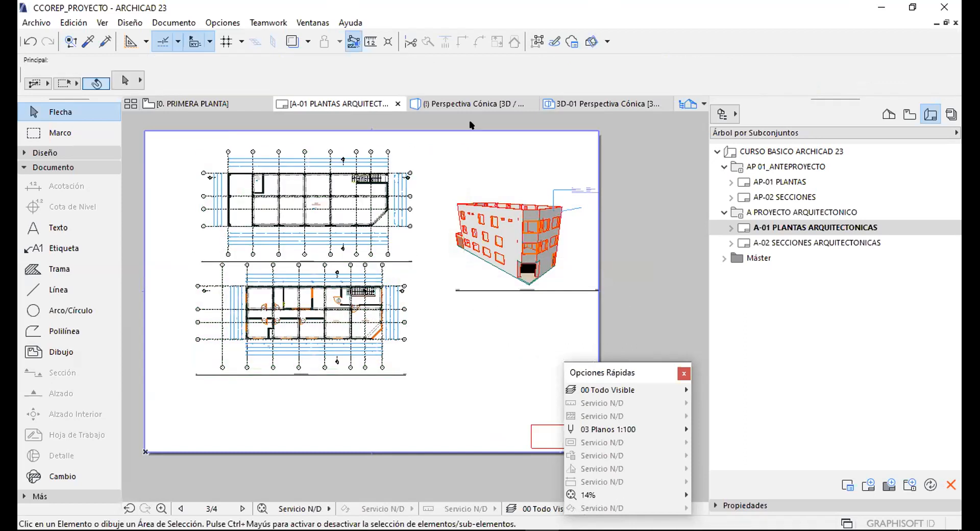
pyautogui.click(468, 104)
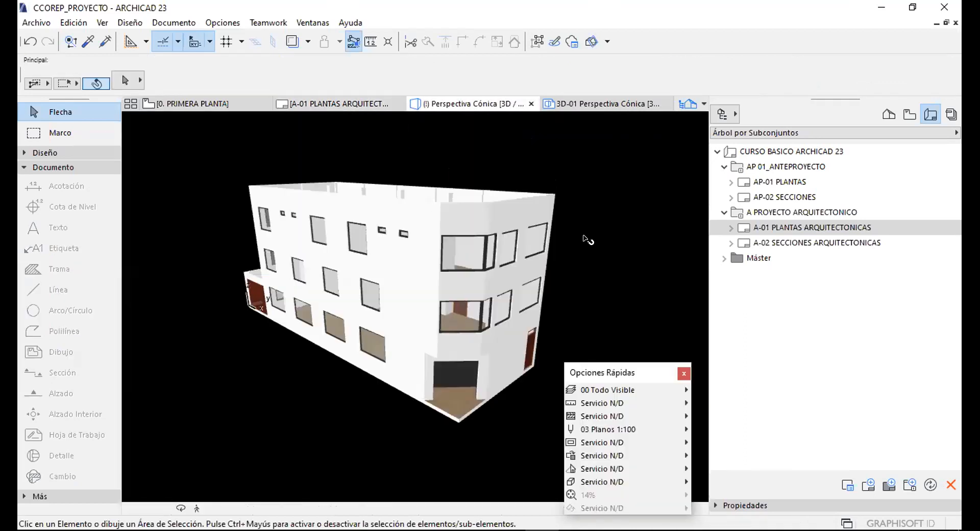
# Slice the building with a cutting plane coming in from the right.
pyautogui.moveTo(704, 273); pyautogui.dragTo(823, 272)
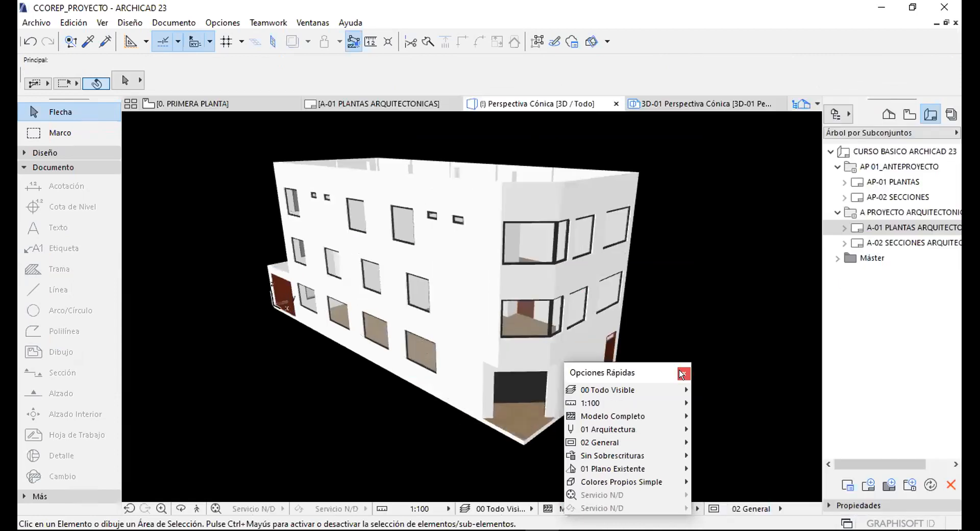
pyautogui.click(682, 373)
pyautogui.moveTo(514, 215); pyautogui.dragTo(511, 249)
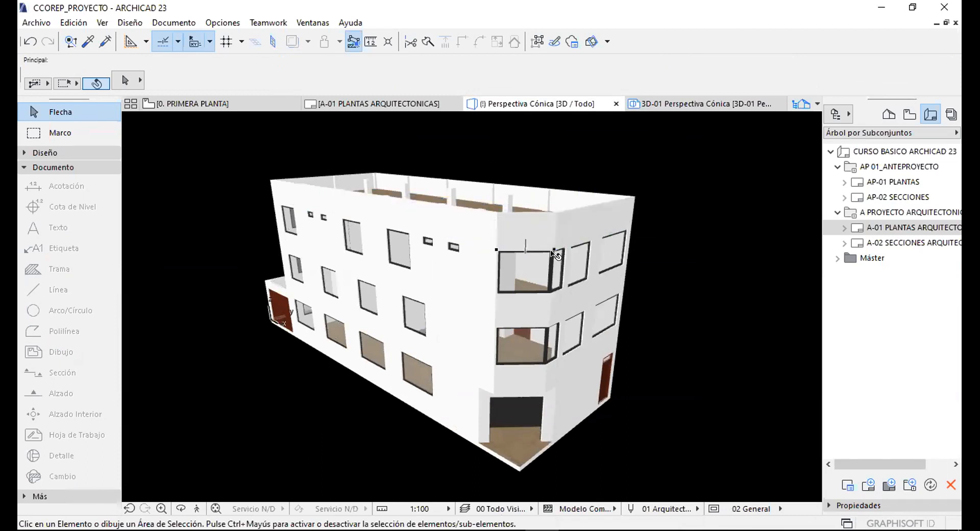
pyautogui.press('o')
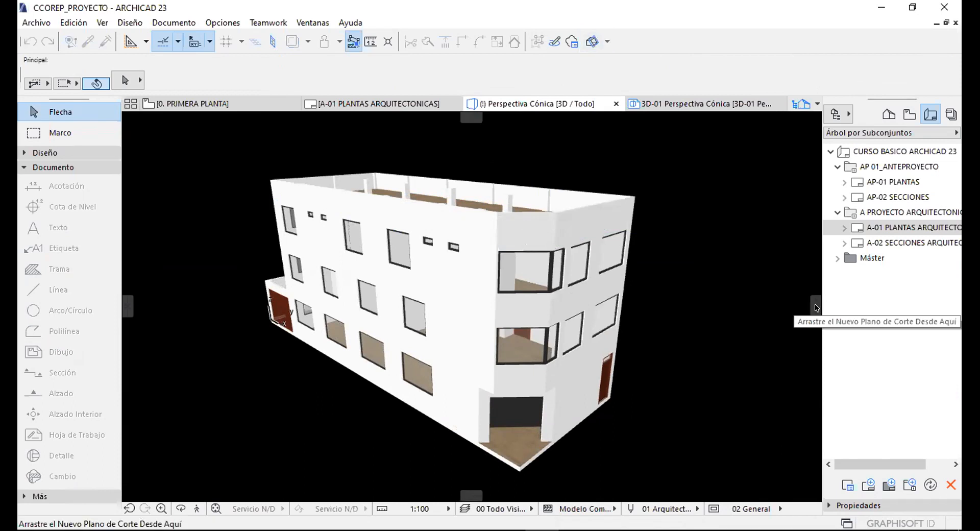
pyautogui.moveTo(816, 308); pyautogui.dragTo(498, 237)
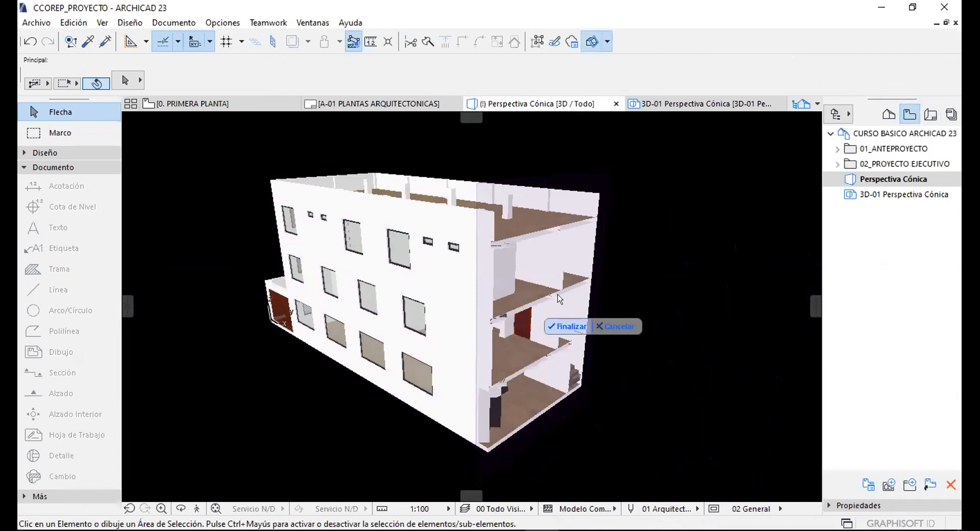
pyautogui.press('Return')
# Add a second cutting plane from the left and finalize the cutaway, revealing all three floors.
pyautogui.keyDown('shift'); pyautogui.moveTo(558, 309); pyautogui.dragTo(541, 270, button='middle'); pyautogui.keyUp('shift')
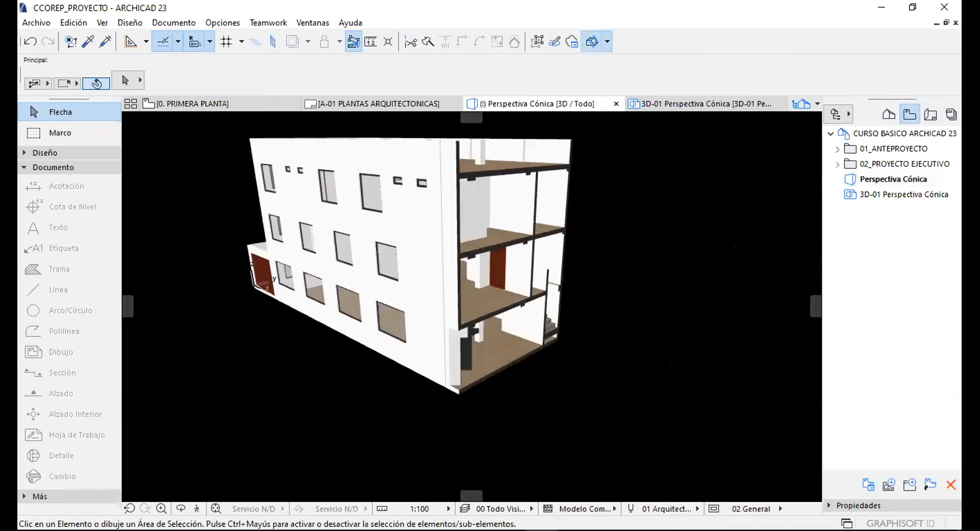
pyautogui.press('o')
pyautogui.moveTo(591, 375); pyautogui.dragTo(545, 158)
pyautogui.scroll(3, 584, 304)
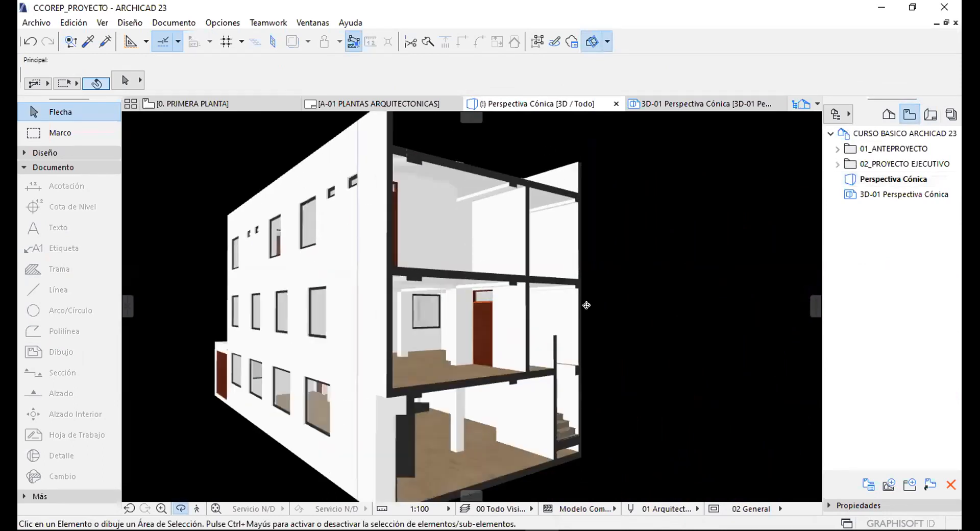
pyautogui.moveTo(531, 206); pyautogui.dragTo(480, 175)
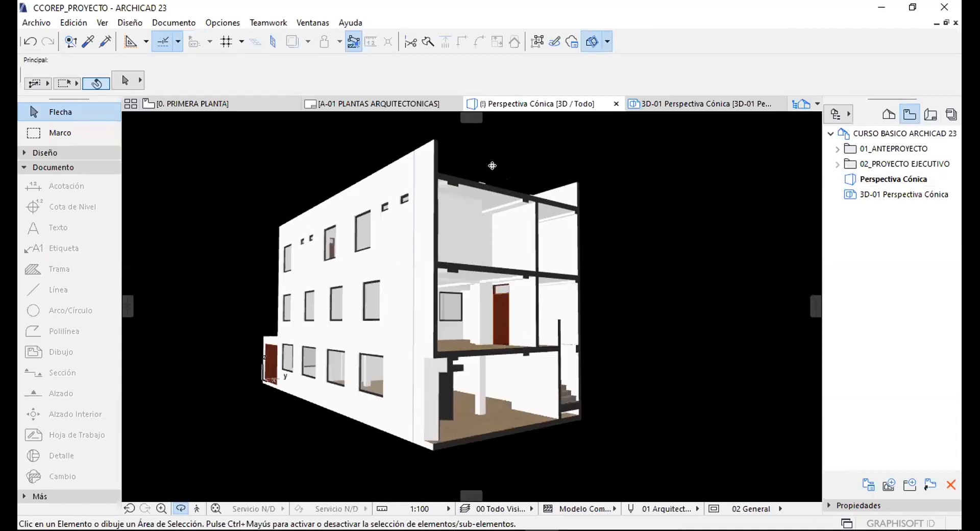
pyautogui.press('Escape')
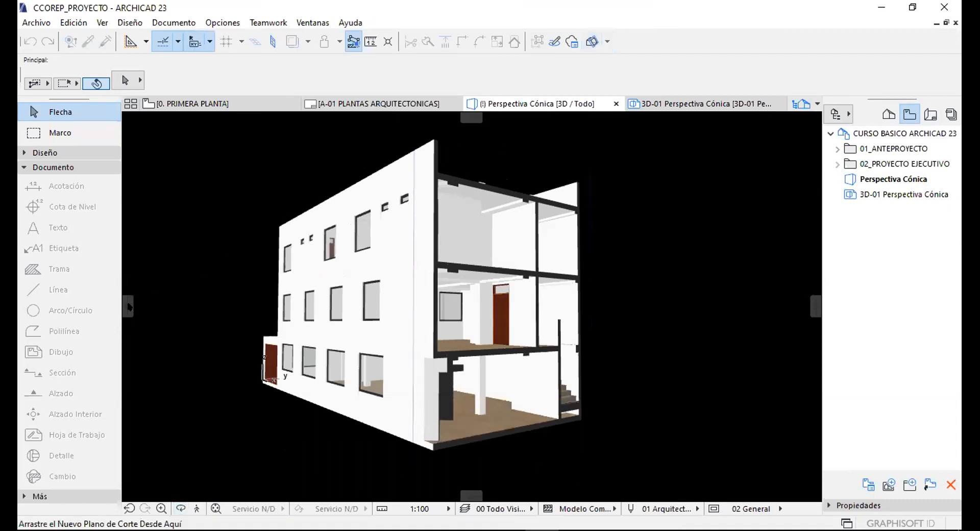
pyautogui.moveTo(124, 306); pyautogui.dragTo(311, 309)
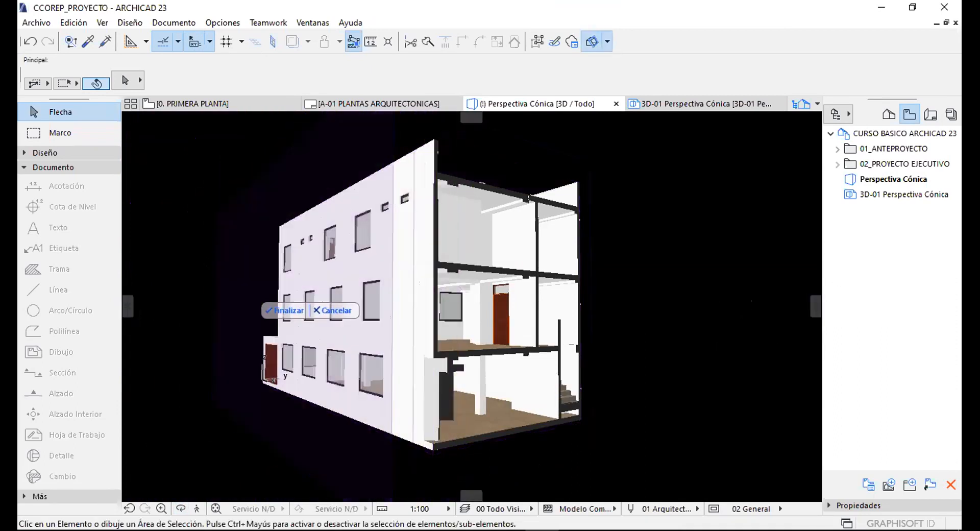
pyautogui.click(276, 232)
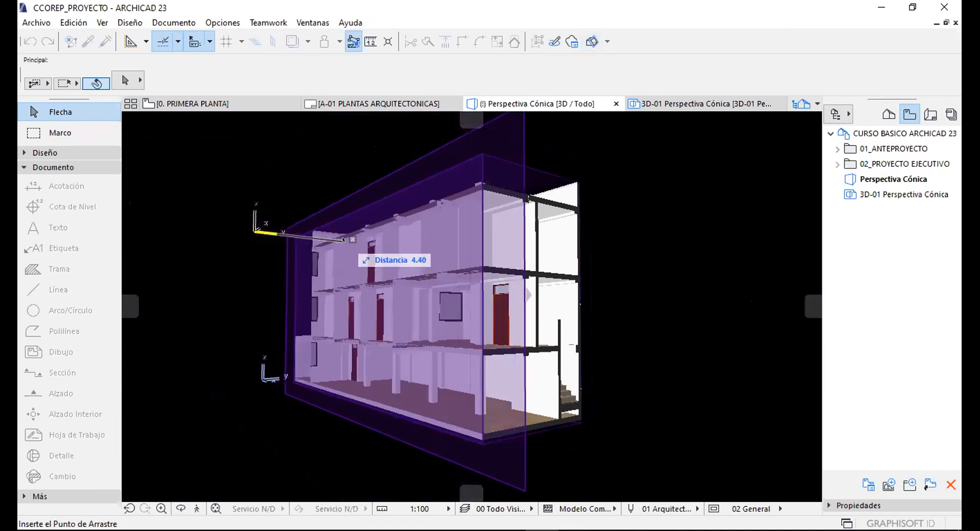
pyautogui.click(343, 239)
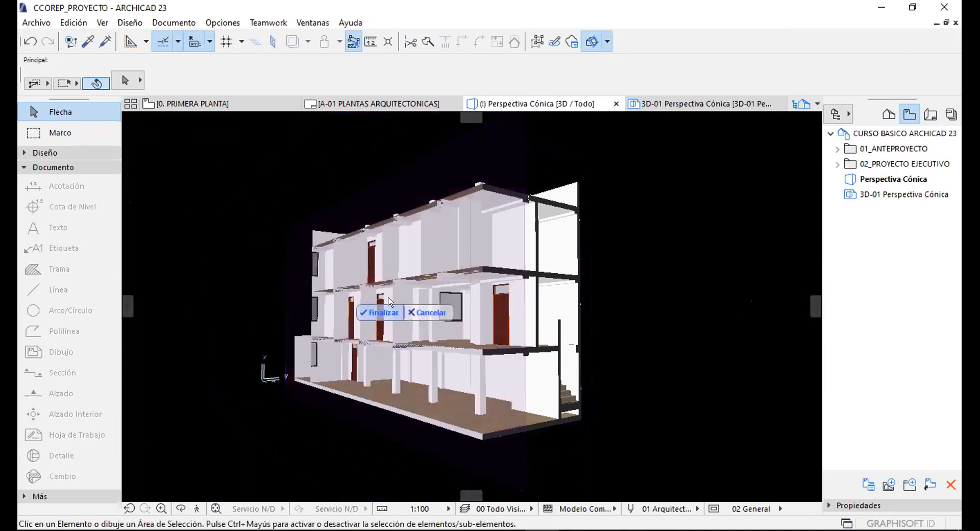
pyautogui.click(384, 312)
pyautogui.moveTo(490, 317); pyautogui.dragTo(437, 320)
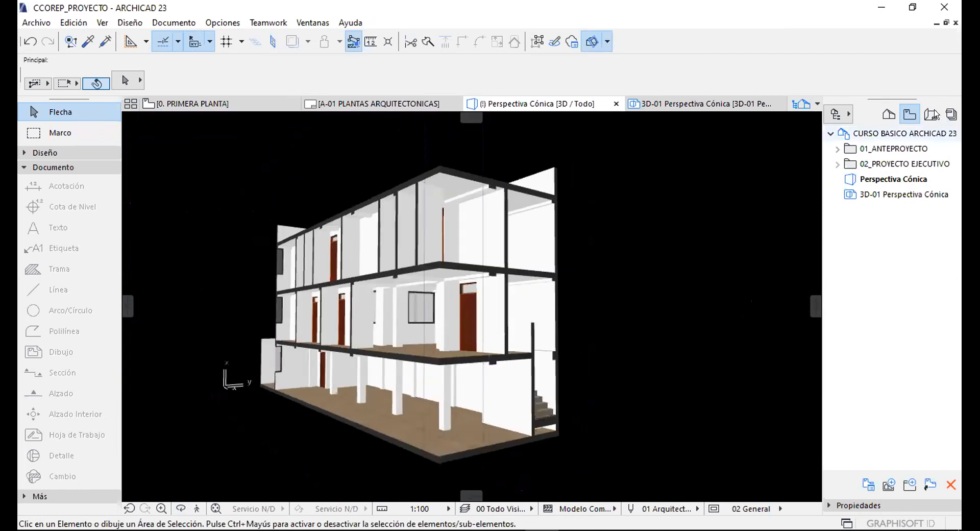
pyautogui.click(888, 115)
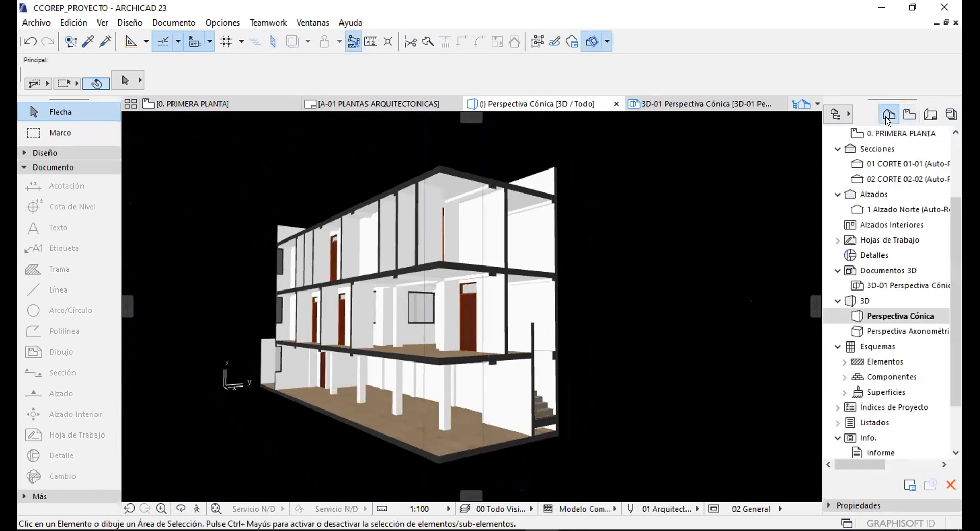
# Create 3D document 3D-02 named CORTE 3D from the cutaway 3D view.
pyautogui.click(871, 276)
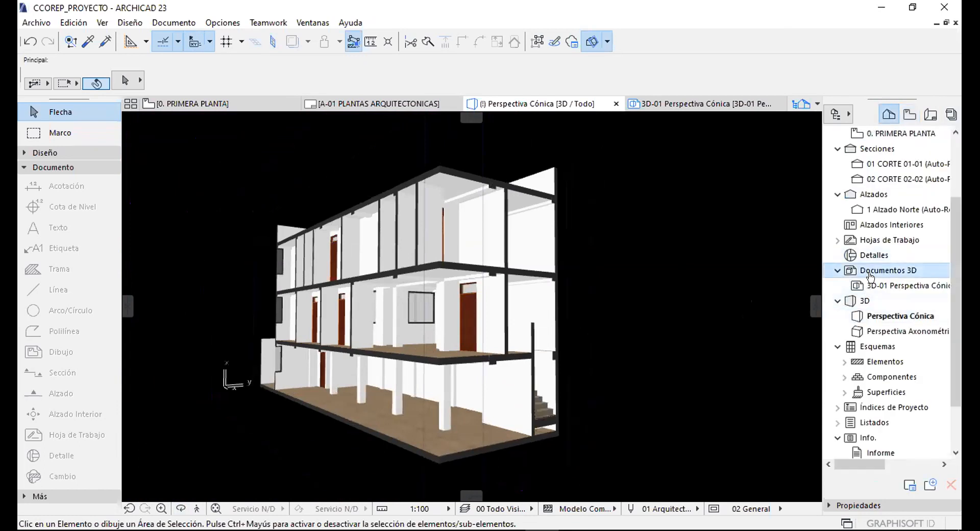
pyautogui.rightClick(867, 271)
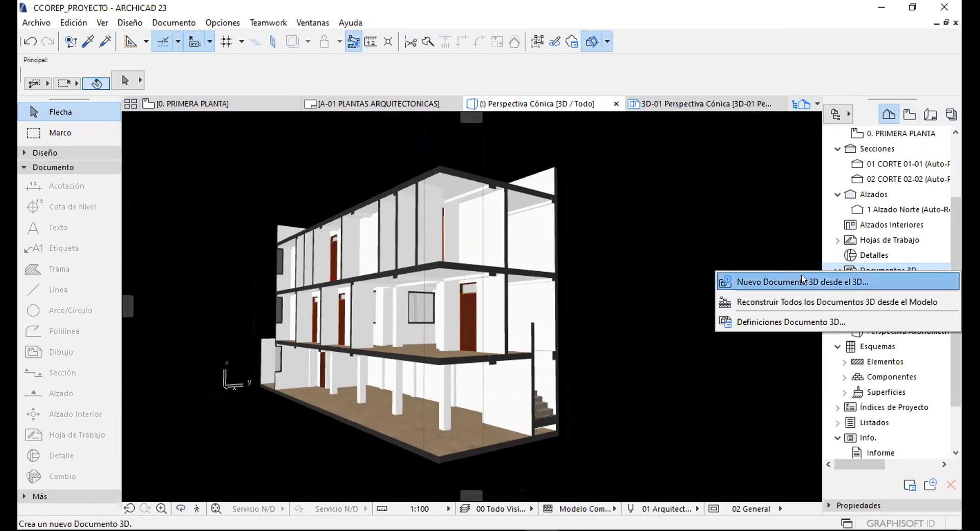
pyautogui.click(756, 283)
pyautogui.press('Tab')
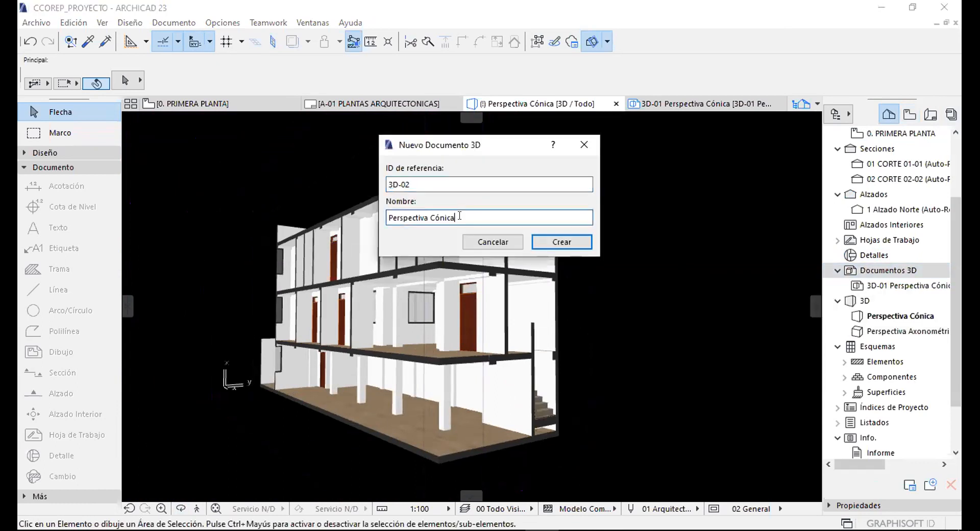
pyautogui.write('CORTE 3D')
pyautogui.click(542, 237)
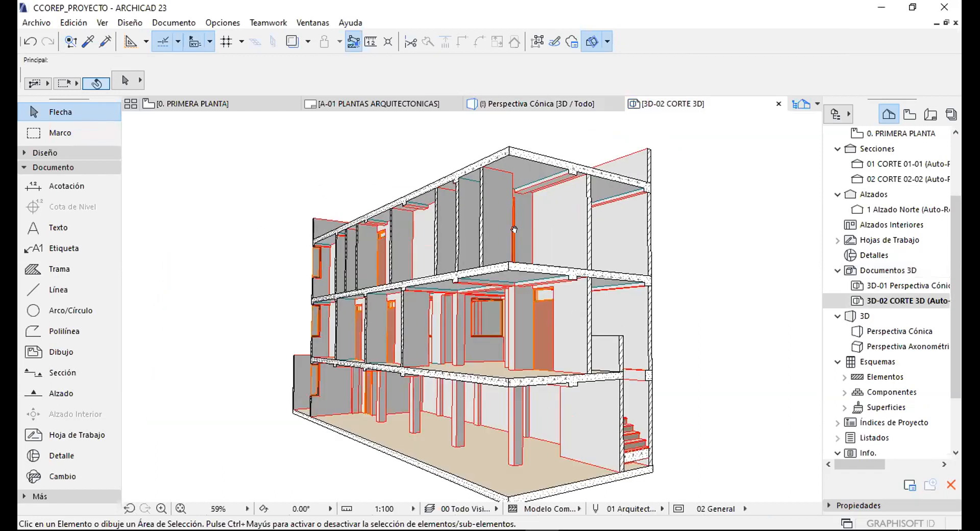
# Cycle through the toolbox tools and settle on the Label tool.
pyautogui.click(65, 186)
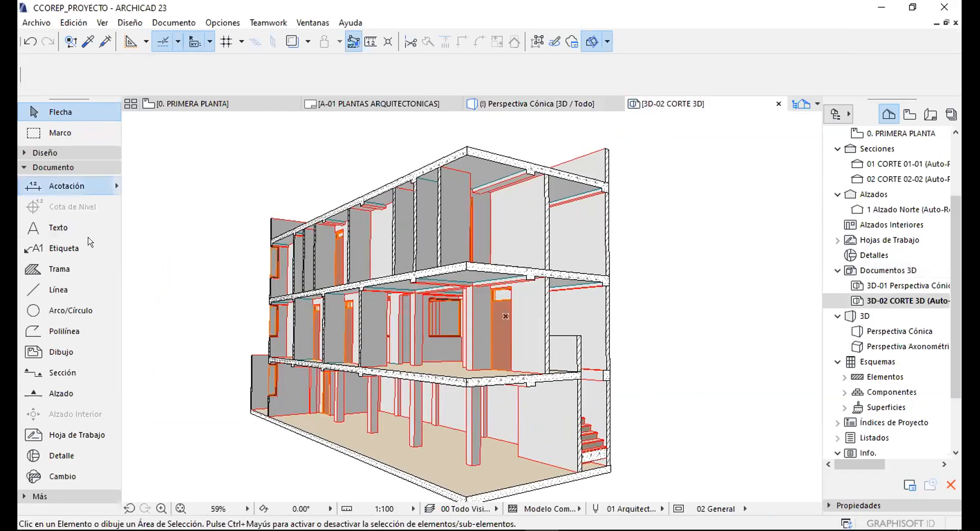
pyautogui.click(61, 231)
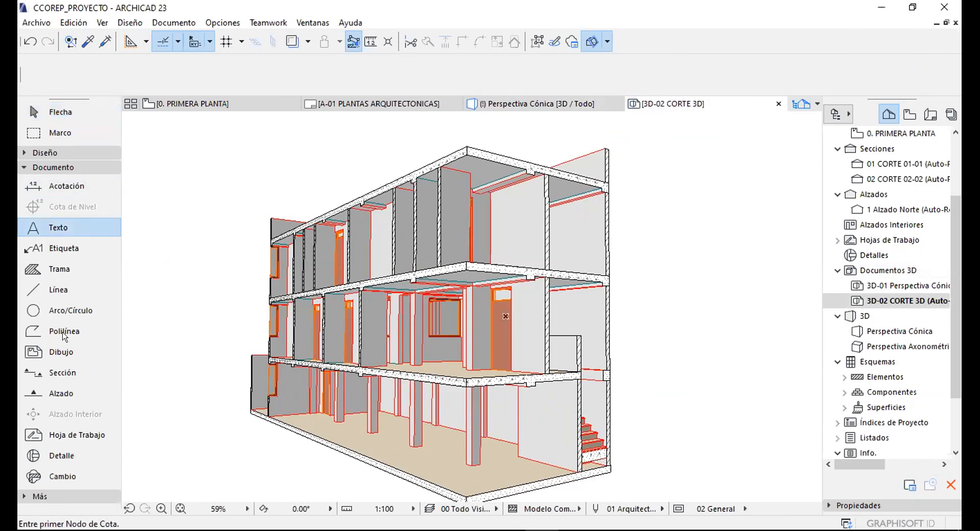
pyautogui.click(63, 249)
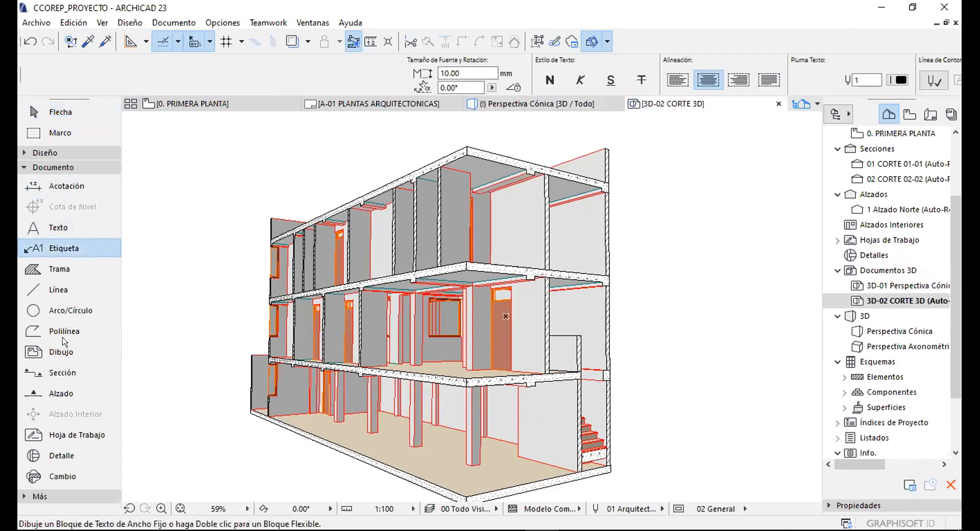
pyautogui.click(75, 369)
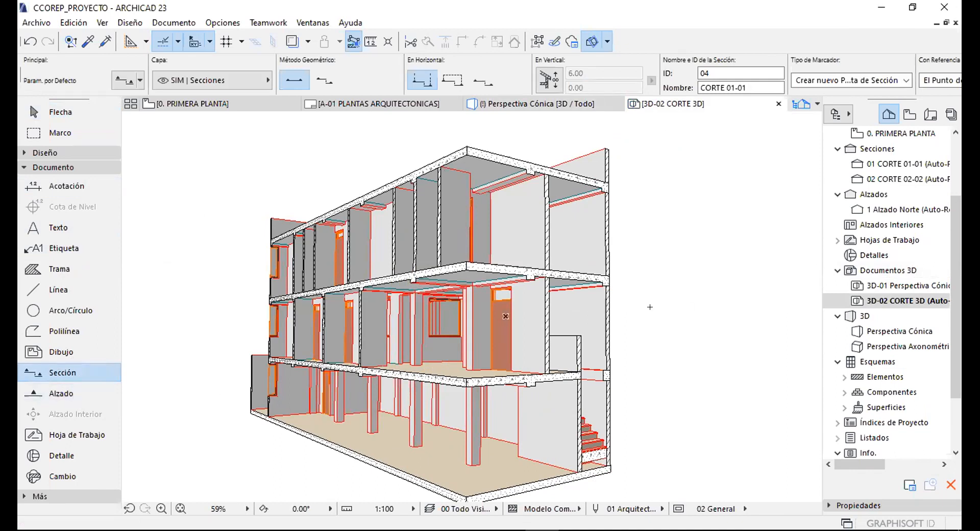
pyautogui.click(60, 350)
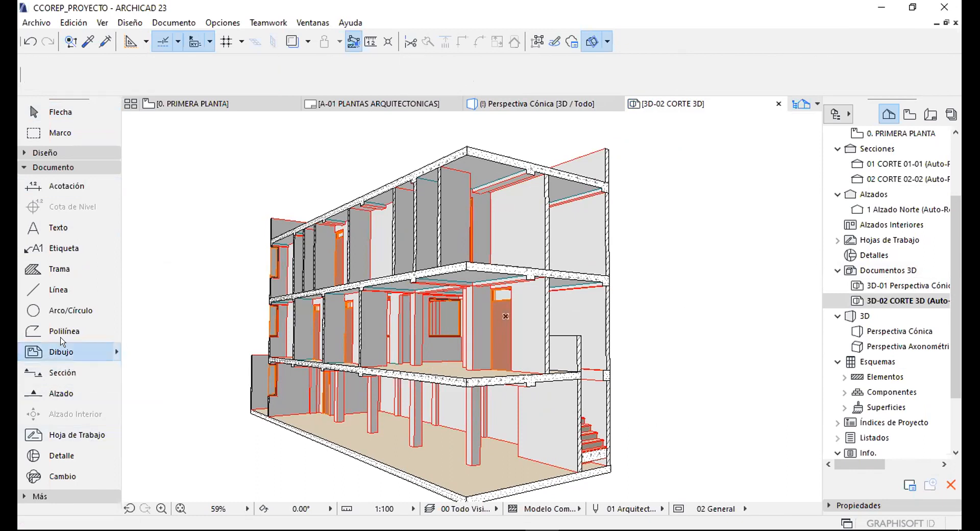
pyautogui.click(51, 251)
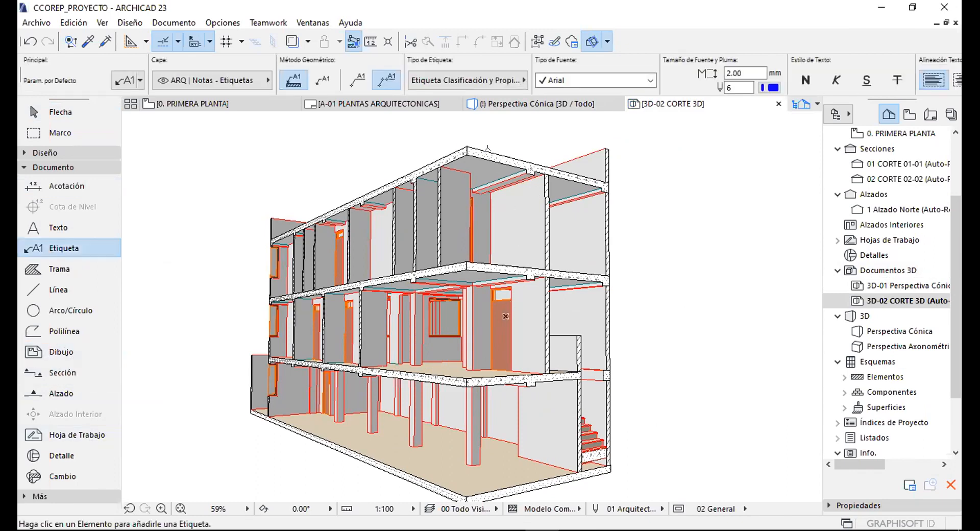
pyautogui.scroll(3, 442, 305)
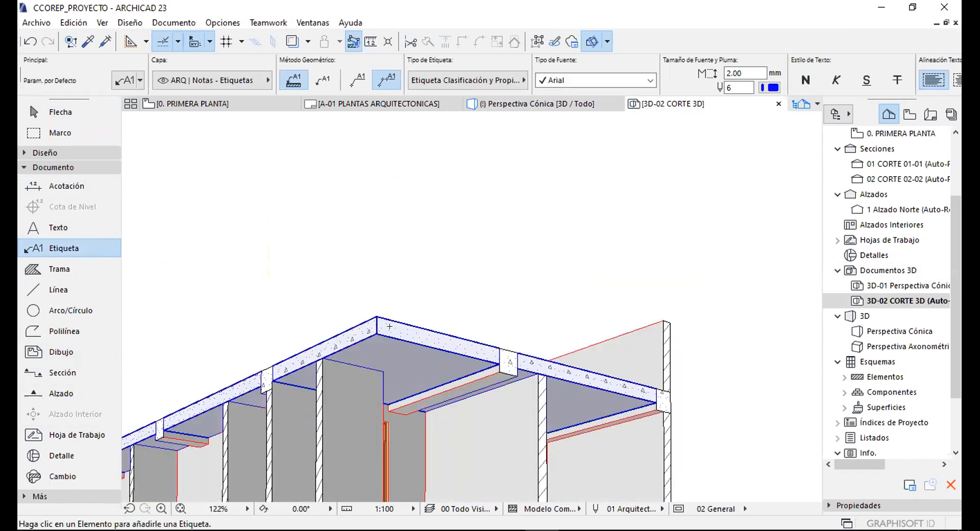
# Label the roof slab edge on a bent leader, showing ID FOR - 003 and status Existente.
pyautogui.click(392, 328)
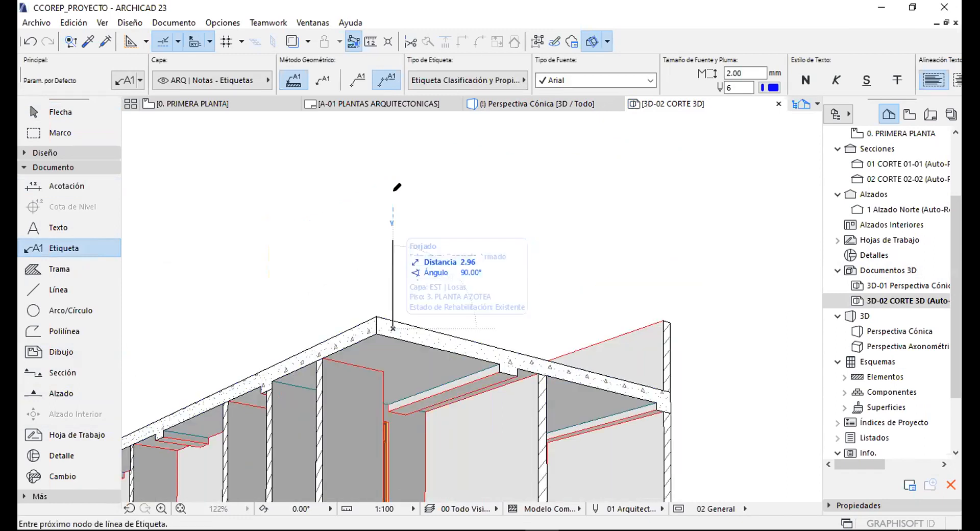
pyautogui.click(392, 172)
pyautogui.click(498, 172)
pyautogui.scroll(-2, 499, 176)
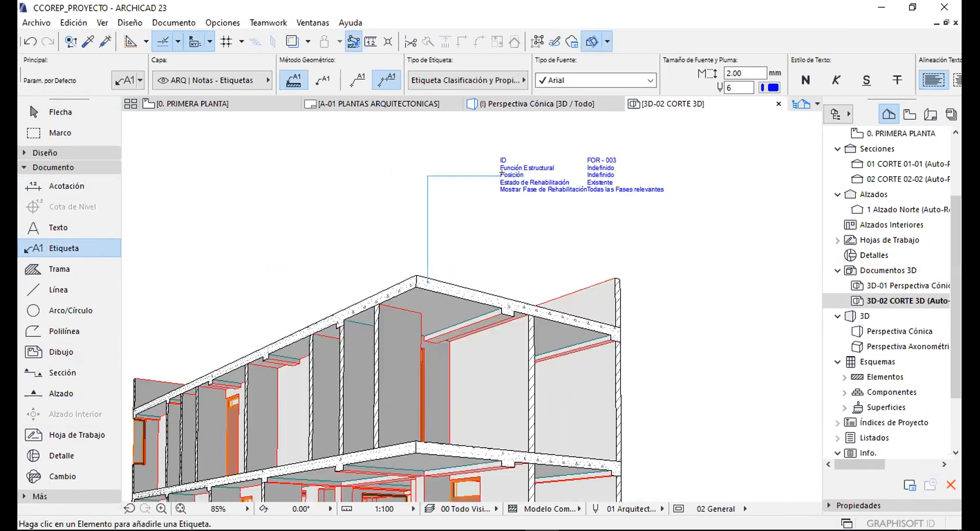
pyautogui.scroll(2, 516, 166)
pyautogui.scroll(2, 550, 150)
pyautogui.press('Escape')
# Change the roof slab label's type to Etiqueta Genérica 23.
pyautogui.click(314, 189)
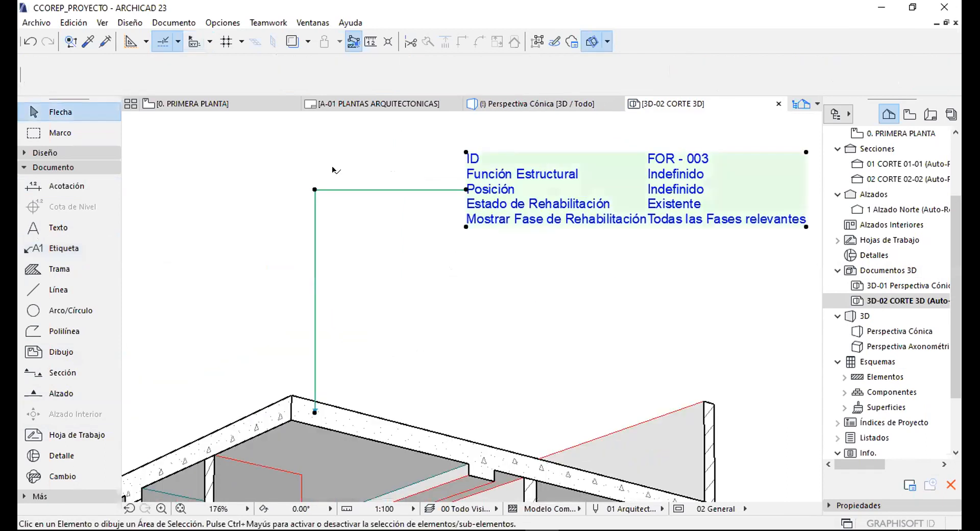
pyautogui.click(436, 79)
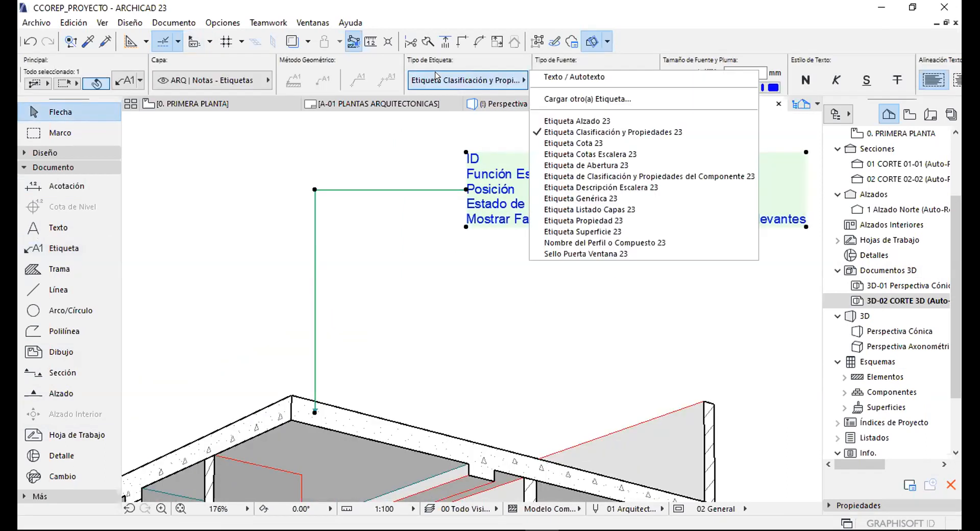
pyautogui.click(607, 177)
pyautogui.click(467, 80)
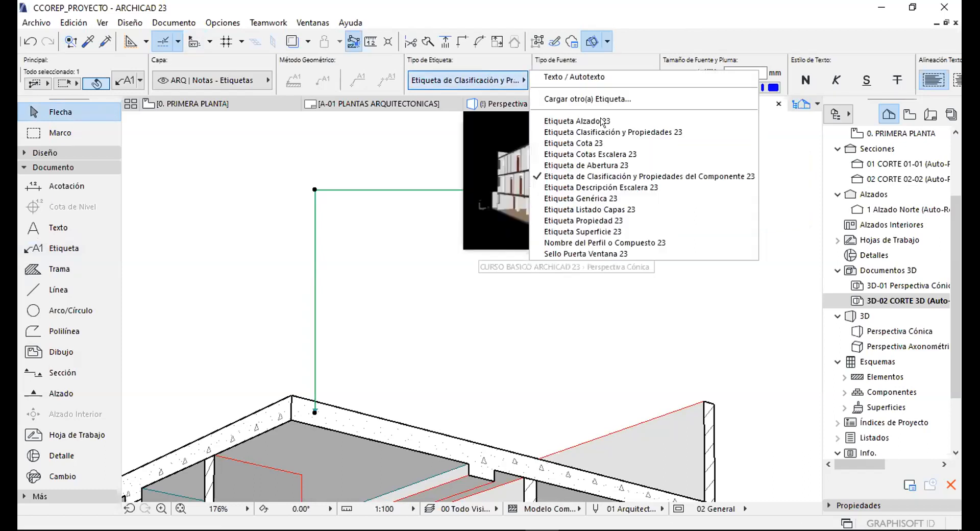
pyautogui.click(593, 198)
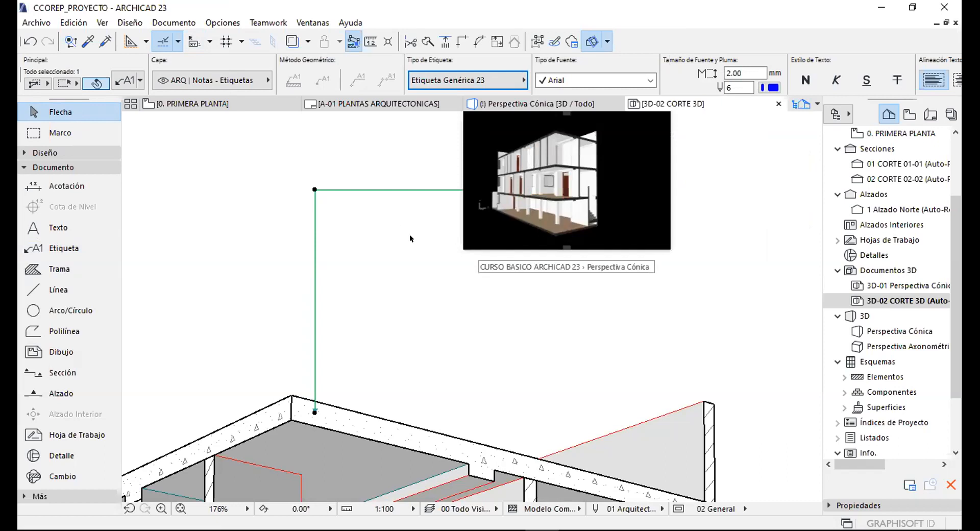
# Frame the label and roof to check it lists Forjado, 195.99 m² and 19.53 m³.
pyautogui.click(535, 307)
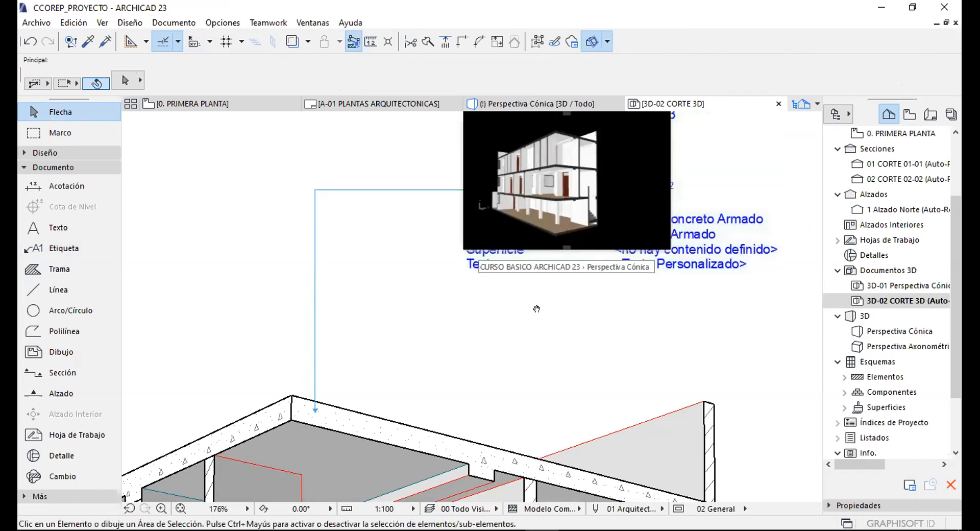
pyautogui.moveTo(536, 309); pyautogui.dragTo(444, 331, button='middle')
pyautogui.scroll(-2, 429, 190)
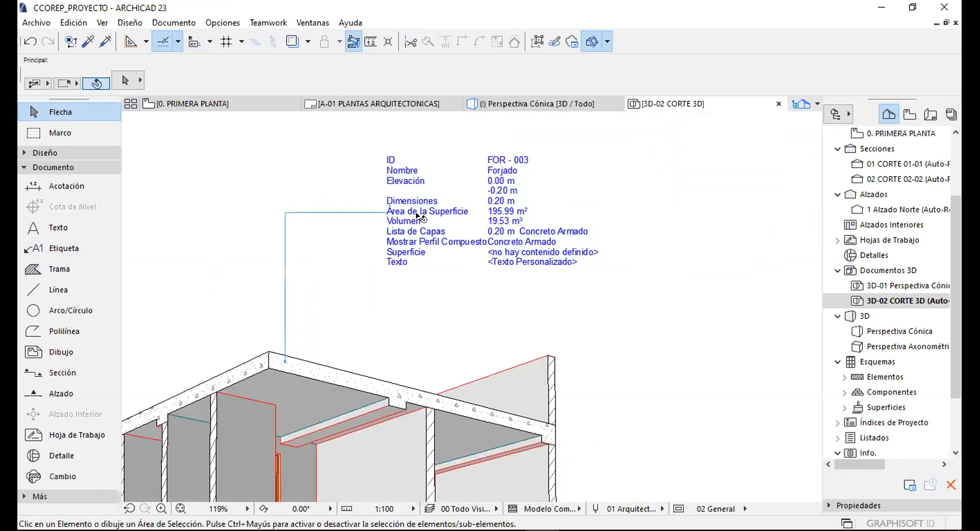
pyautogui.scroll(-1, 419, 218)
pyautogui.click(400, 205)
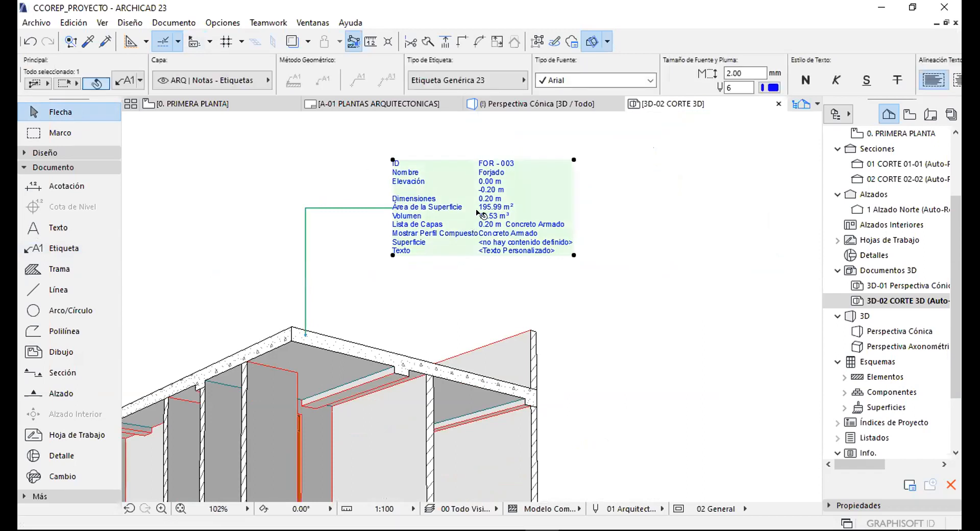
pyautogui.scroll(2, 475, 221)
pyautogui.click(310, 236)
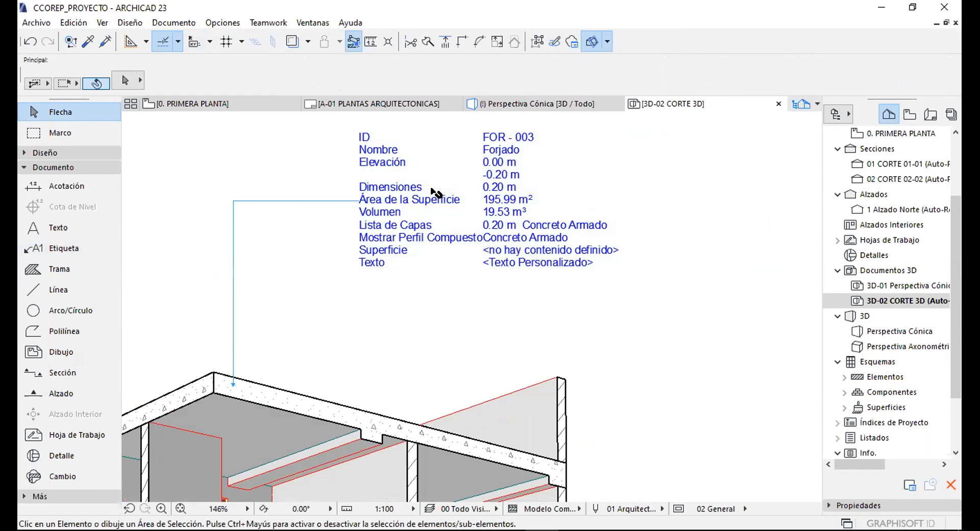
pyautogui.scroll(2, 392, 128)
pyautogui.scroll(-2, 444, 303)
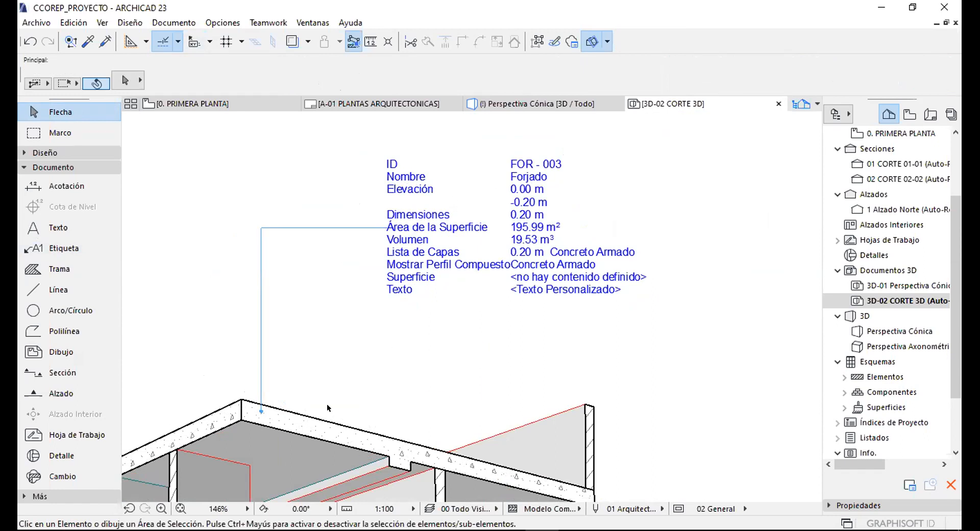
# Select the roof slab and review its structure type choices.
pyautogui.click(331, 431)
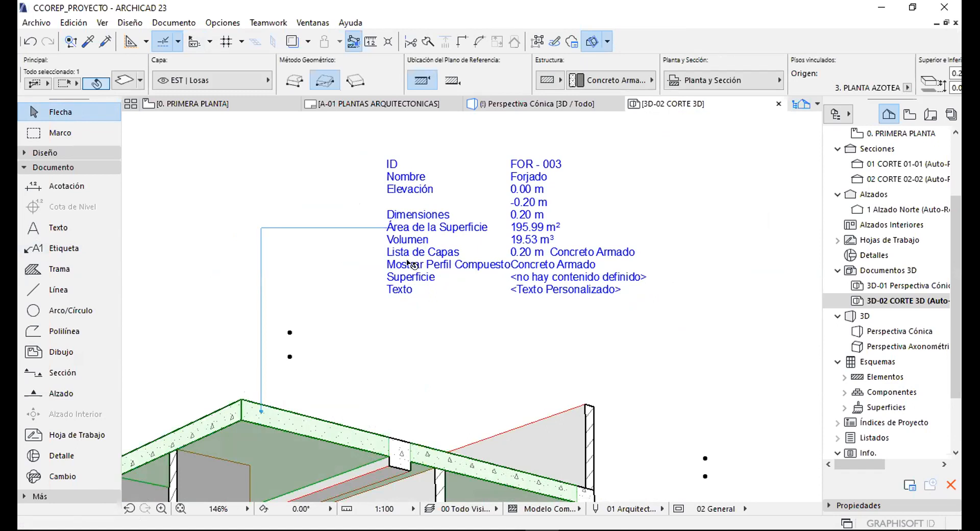
pyautogui.moveTo(485, 238); pyautogui.dragTo(488, 209, button='middle')
pyautogui.scroll(2, 487, 208)
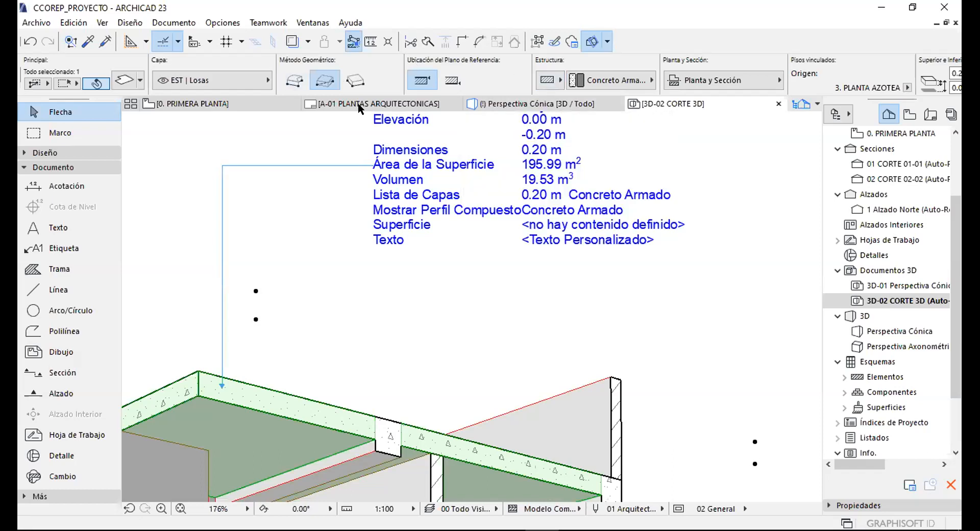
pyautogui.click(550, 78)
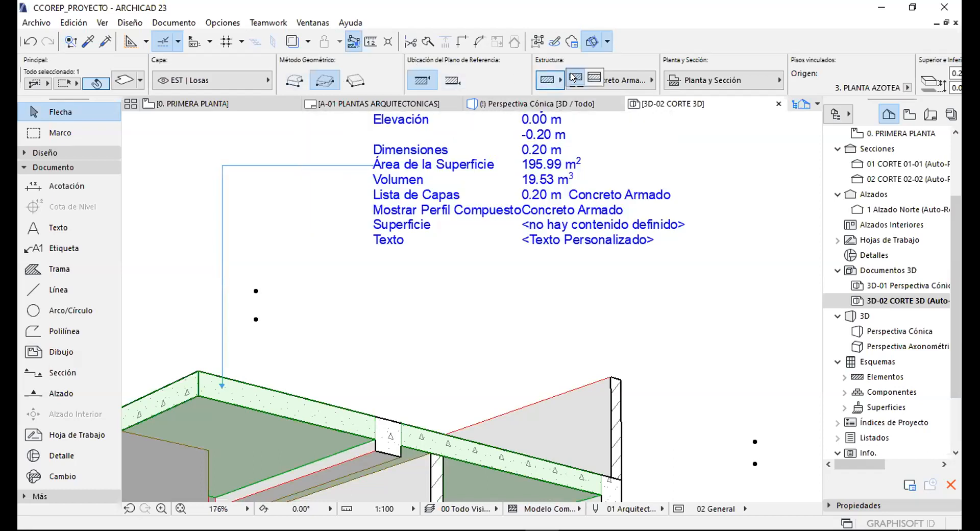
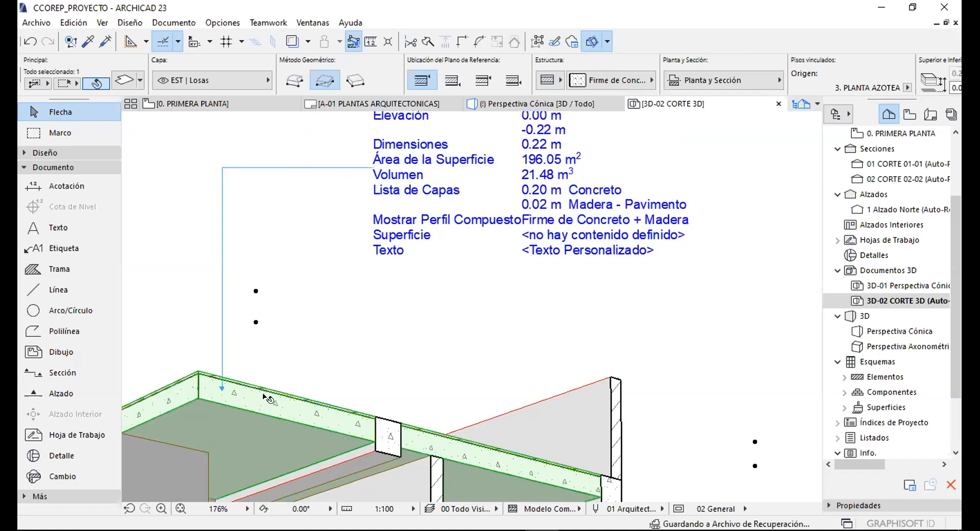
# Change how the 3D view draws its lines and pan the sectioned wall into sight.
pyautogui.scroll(8, 192, 396)
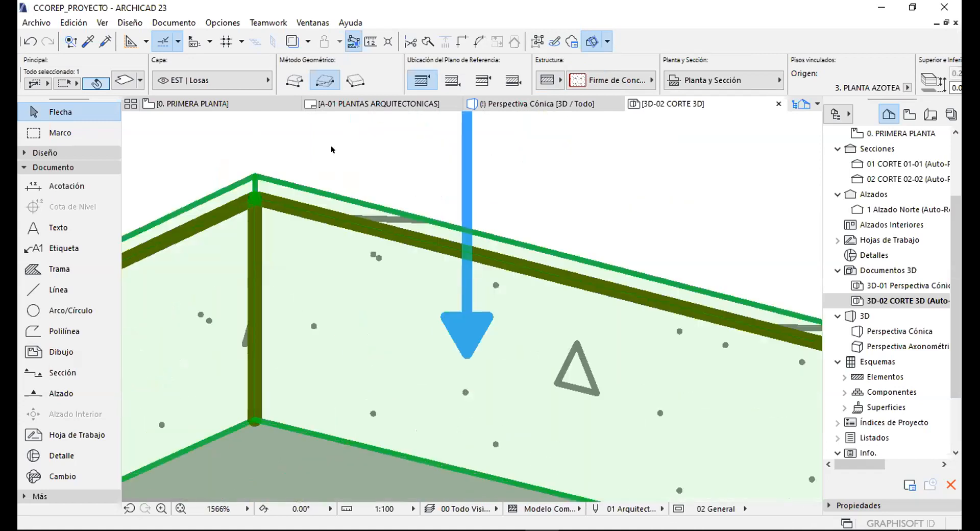
pyautogui.rightClick(334, 138)
pyautogui.click(380, 183)
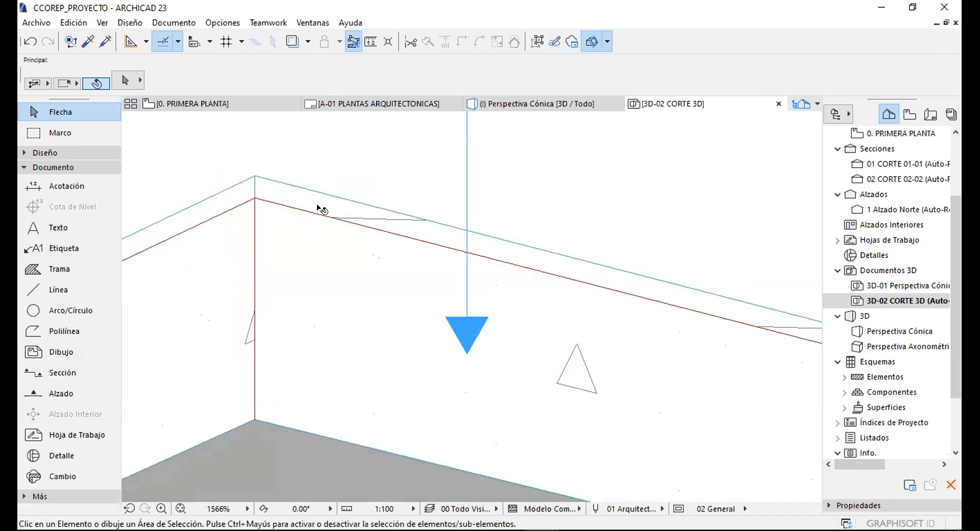
pyautogui.scroll(-6, 320, 208)
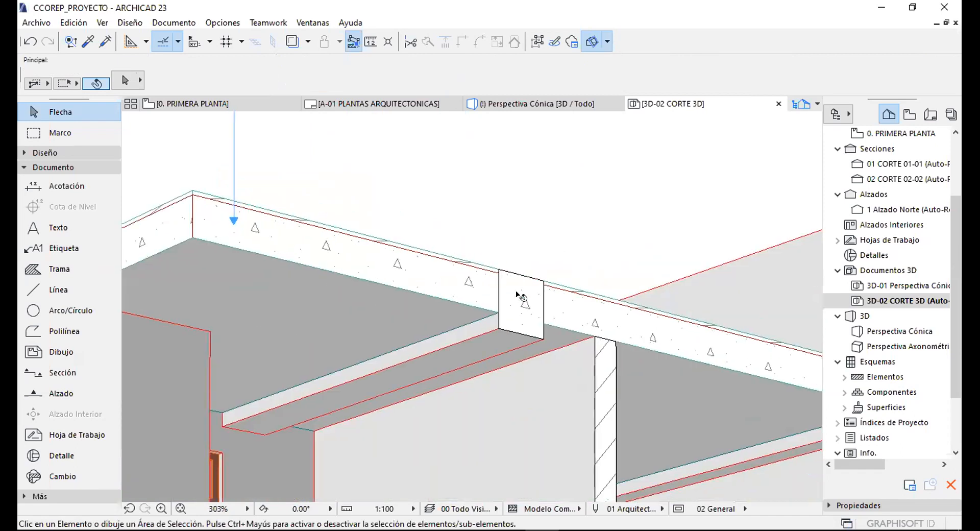
pyautogui.moveTo(400, 291); pyautogui.dragTo(541, 321, button='middle')
# Select the wall at the section edge to inspect it, then deselect it.
pyautogui.click(560, 213)
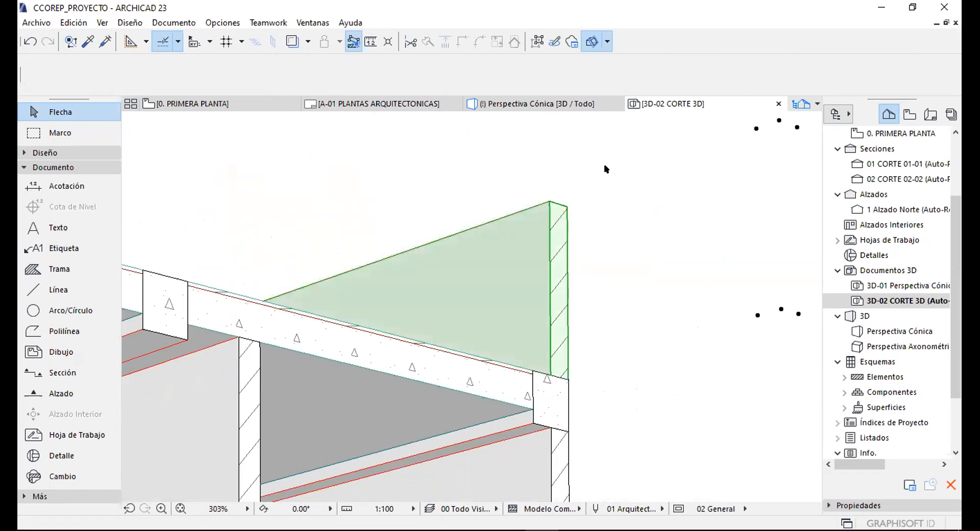
pyautogui.click(593, 78)
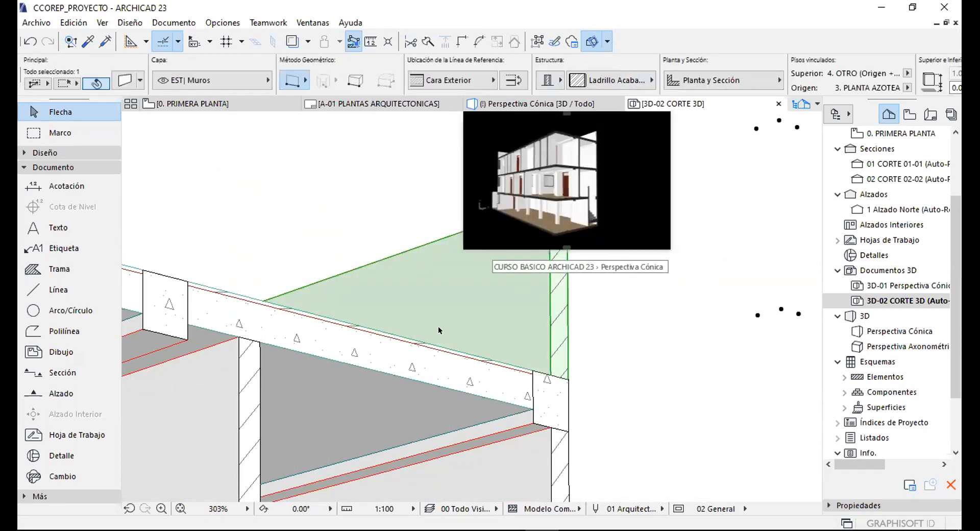
pyautogui.click(573, 230)
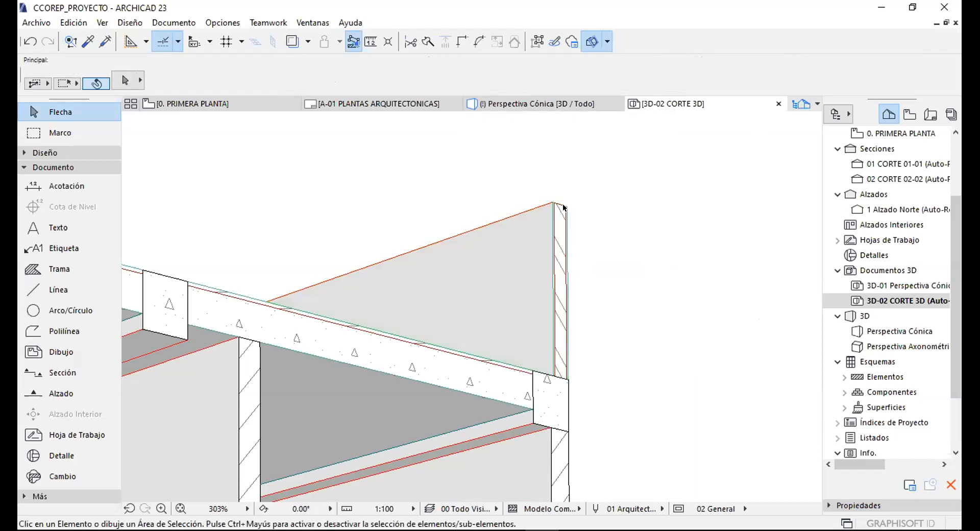
pyautogui.scroll(10, 496, 214)
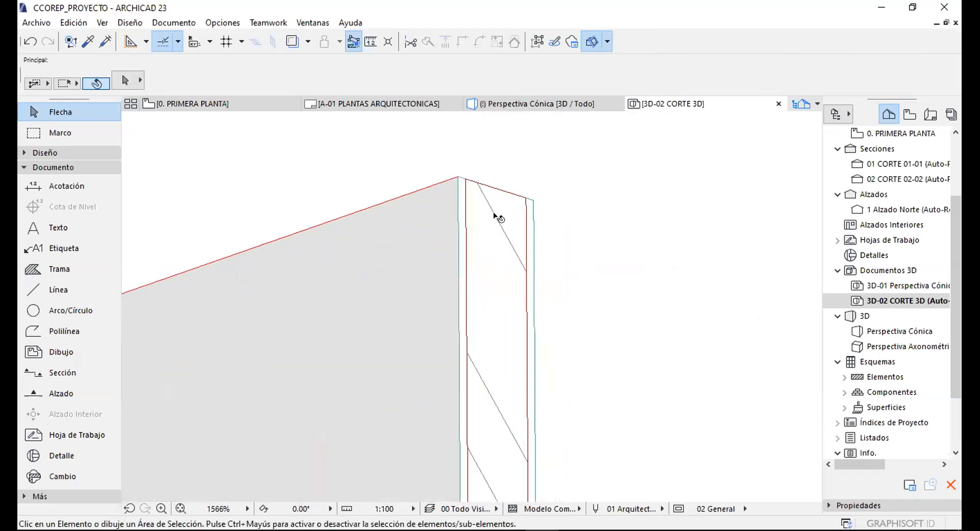
pyautogui.scroll(-4, 505, 147)
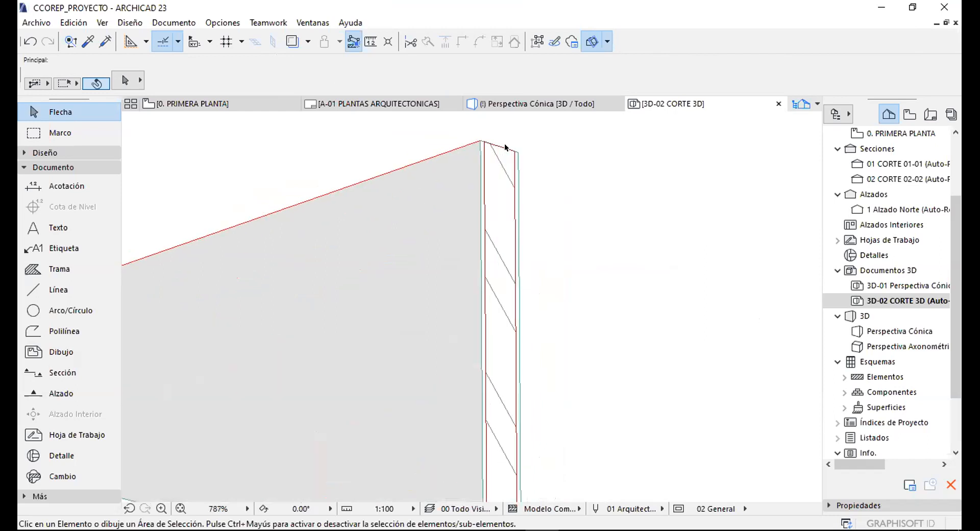
pyautogui.scroll(-5, 504, 147)
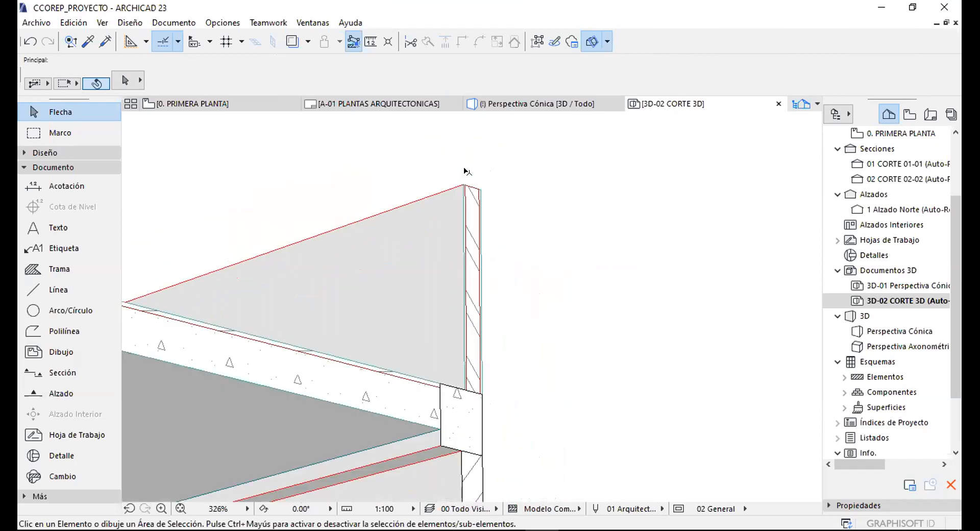
pyautogui.scroll(-4, 465, 171)
# Place a label on the wall with a bent leader and its text beside the wall.
pyautogui.click(60, 248)
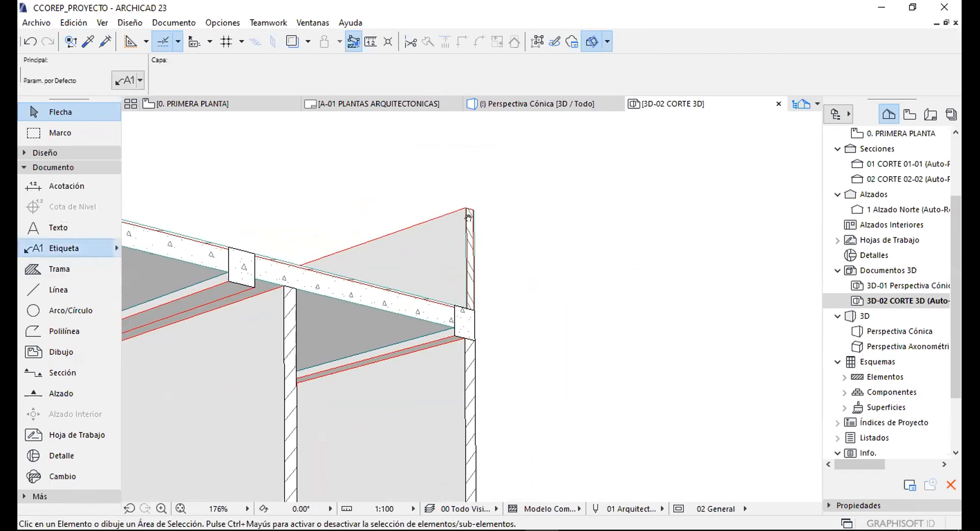
pyautogui.scroll(2, 465, 171)
pyautogui.click(464, 266)
pyautogui.click(463, 175)
pyautogui.click(506, 175)
pyautogui.scroll(-2, 533, 163)
pyautogui.scroll(-1, 533, 163)
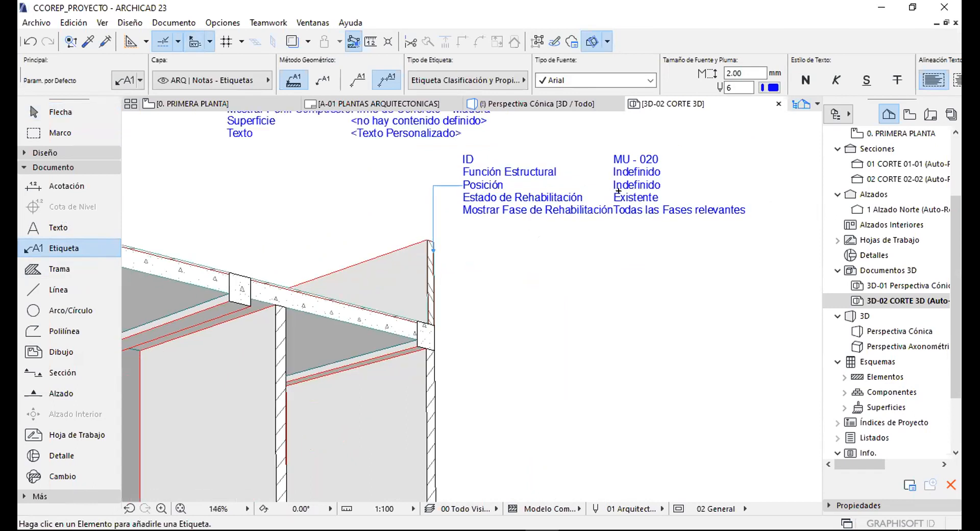
pyautogui.press('Escape')
# Change the wall label's type to Etiqueta Genérica 23.
pyautogui.click(480, 172)
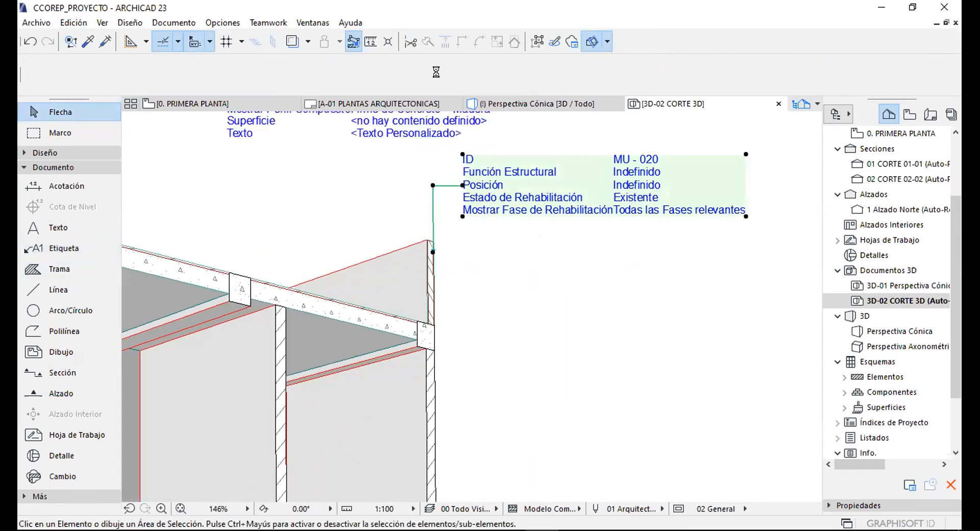
pyautogui.click(459, 80)
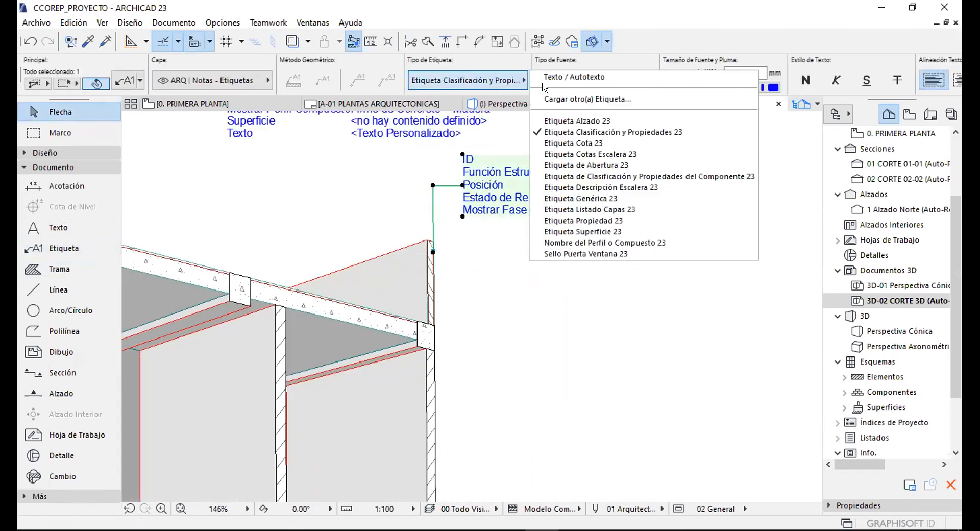
pyautogui.click(587, 198)
# Delete the slab's label and return the view to the wall label.
pyautogui.moveTo(435, 225); pyautogui.dragTo(466, 325, button='middle')
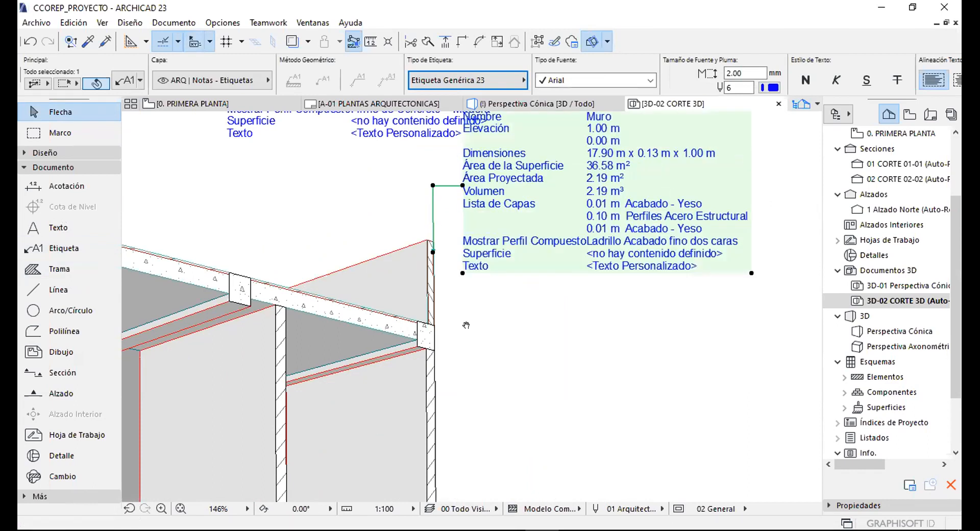
pyautogui.press('Delete')
pyautogui.moveTo(545, 250); pyautogui.dragTo(453, 221, button='middle')
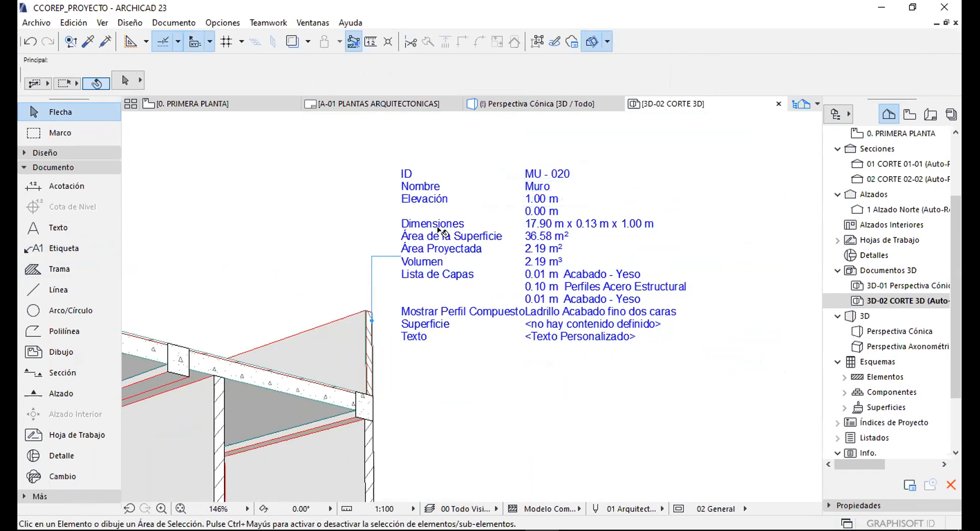
pyautogui.moveTo(427, 276); pyautogui.dragTo(393, 265, button='middle')
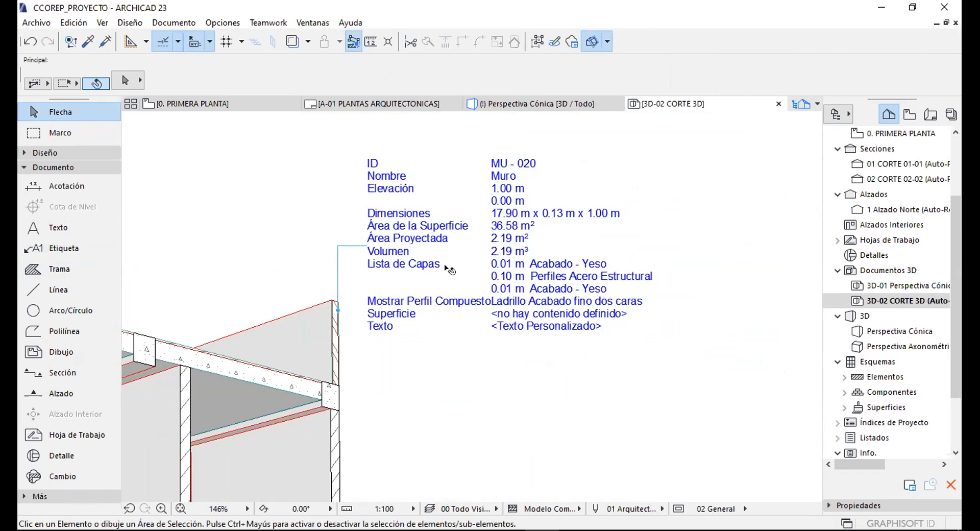
pyautogui.scroll(3, 439, 260)
pyautogui.scroll(2, 324, 222)
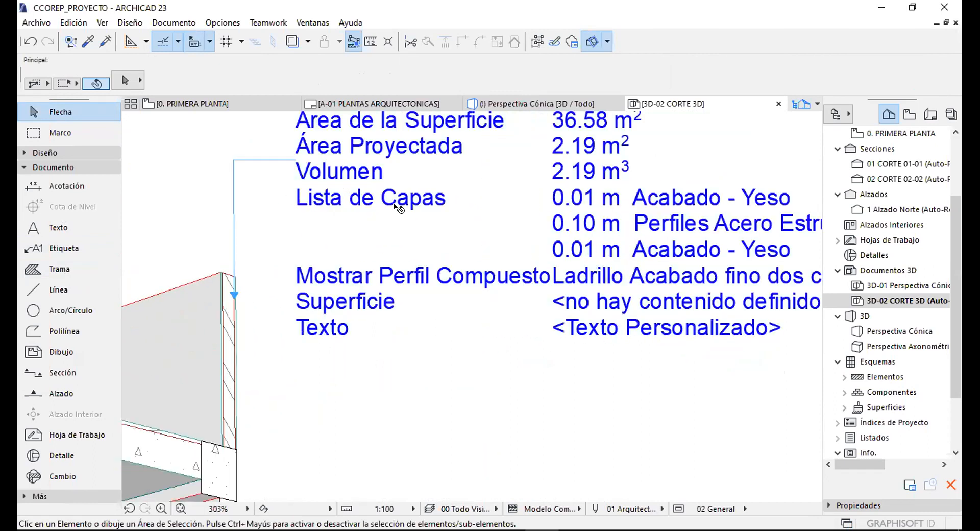
pyautogui.scroll(1, 556, 193)
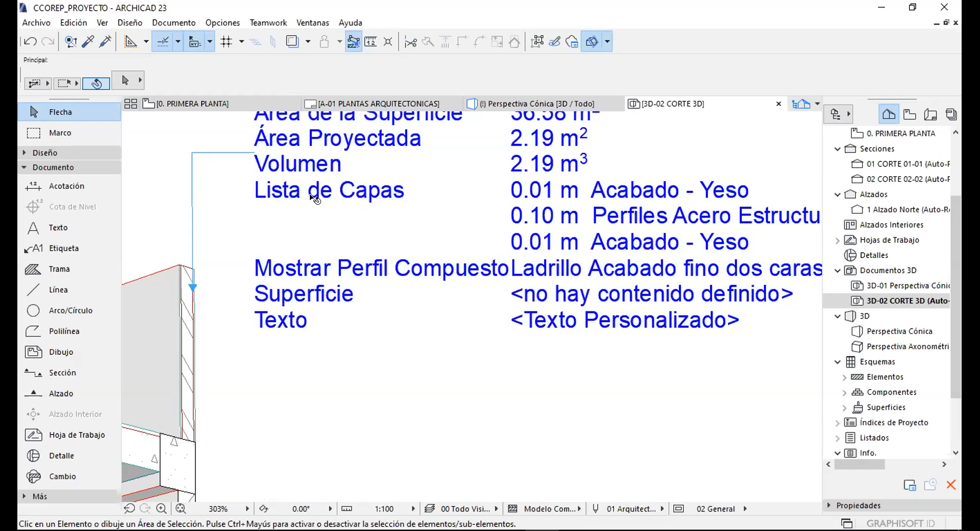
pyautogui.click(181, 304)
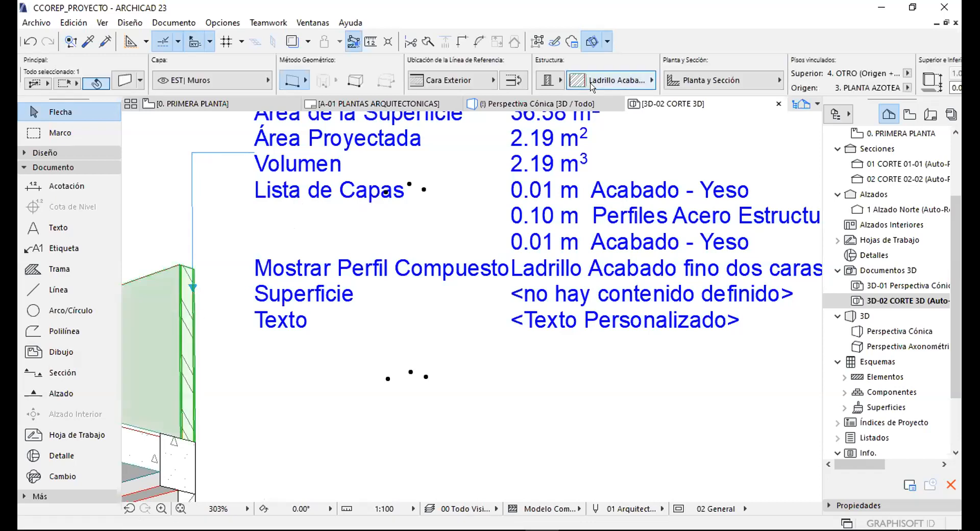
pyautogui.scroll(-1, 413, 382)
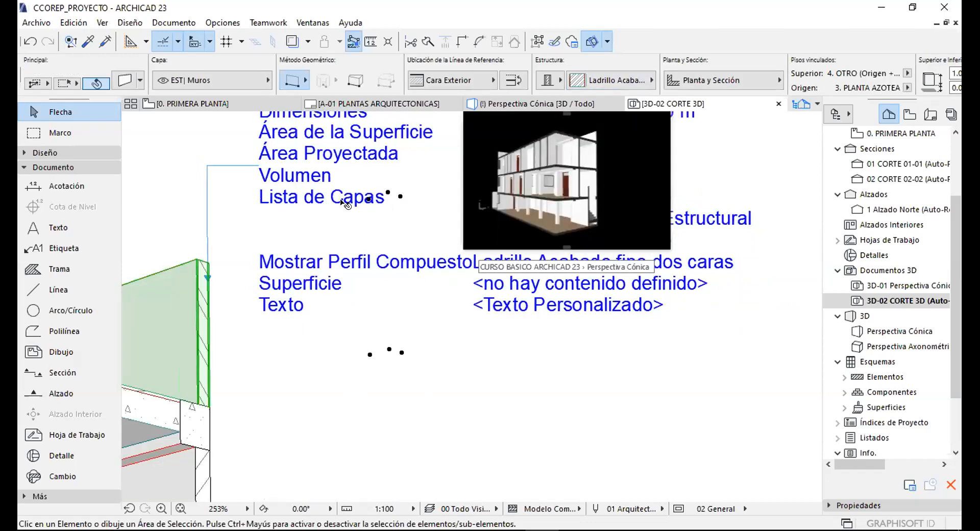
pyautogui.press('Escape')
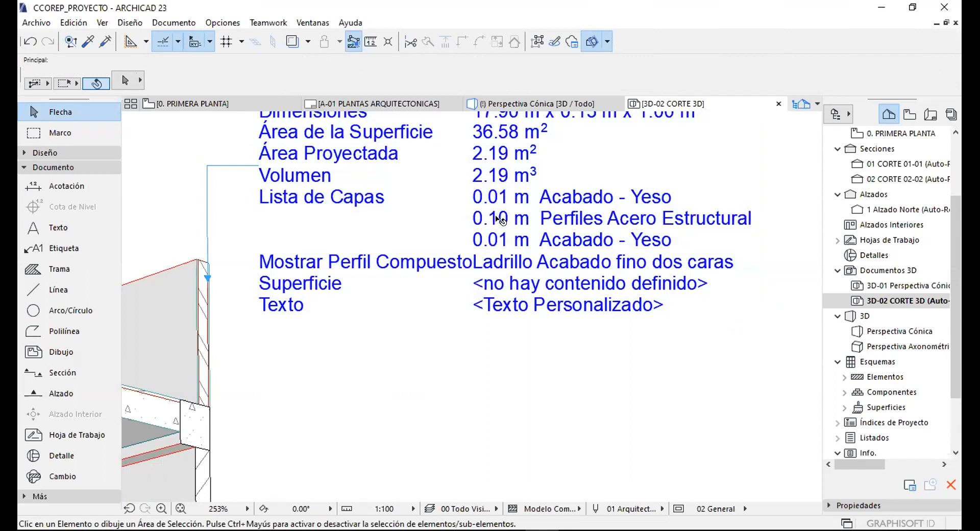
# Switch the sectioned wall's composite to Ladrillo Acabado fino una cara, giving one Yeso layer.
pyautogui.click(559, 241)
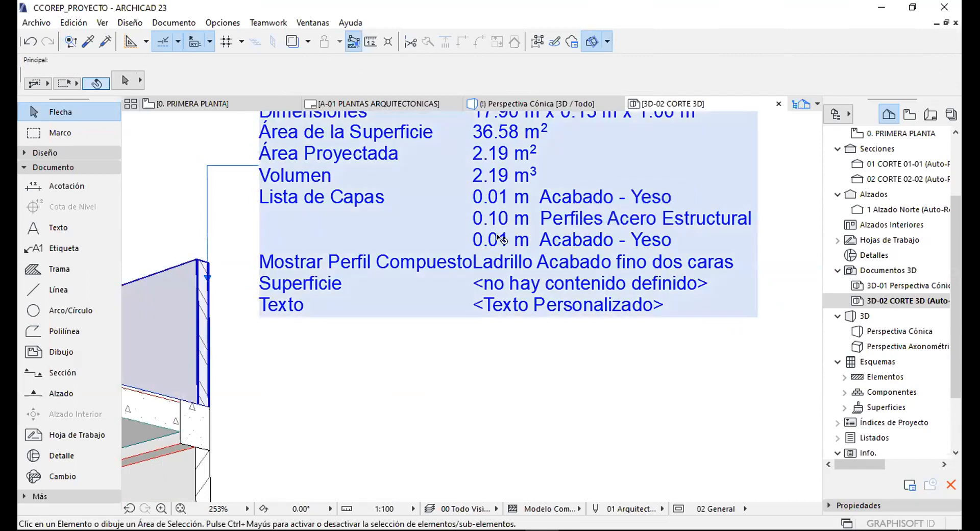
pyautogui.click(240, 295)
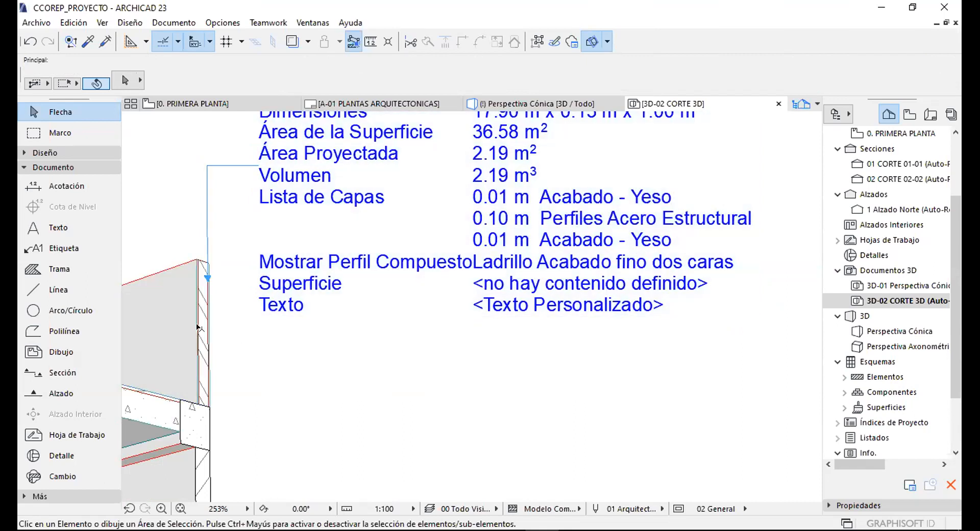
pyautogui.click(199, 333)
pyautogui.click(613, 80)
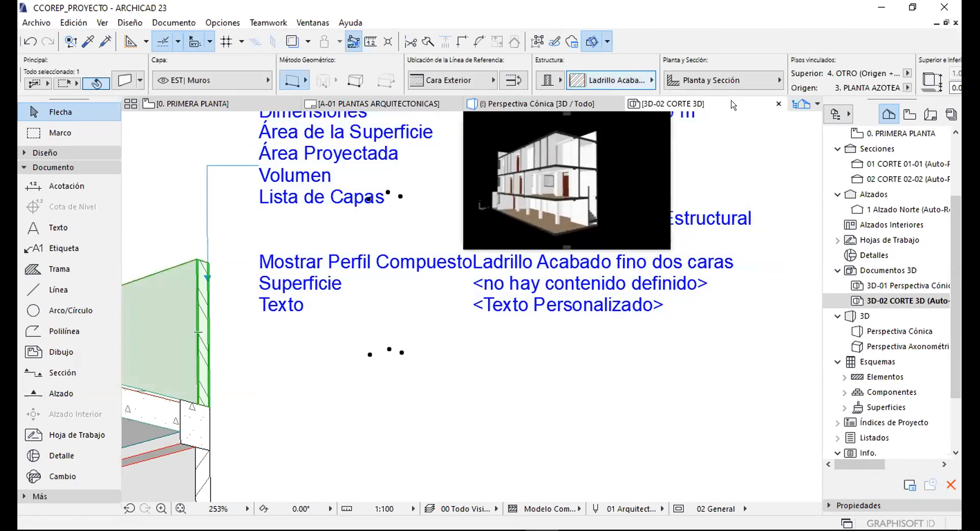
pyautogui.click(761, 153)
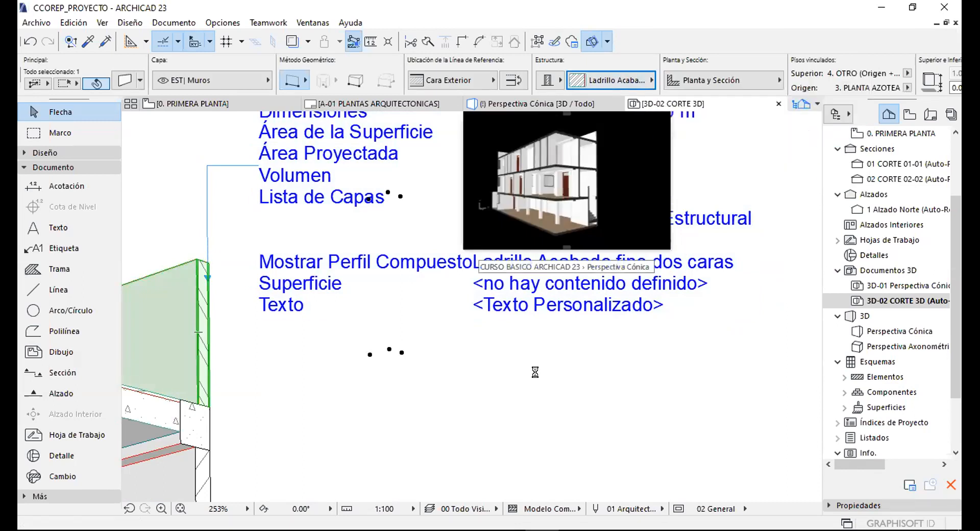
pyautogui.press('Escape')
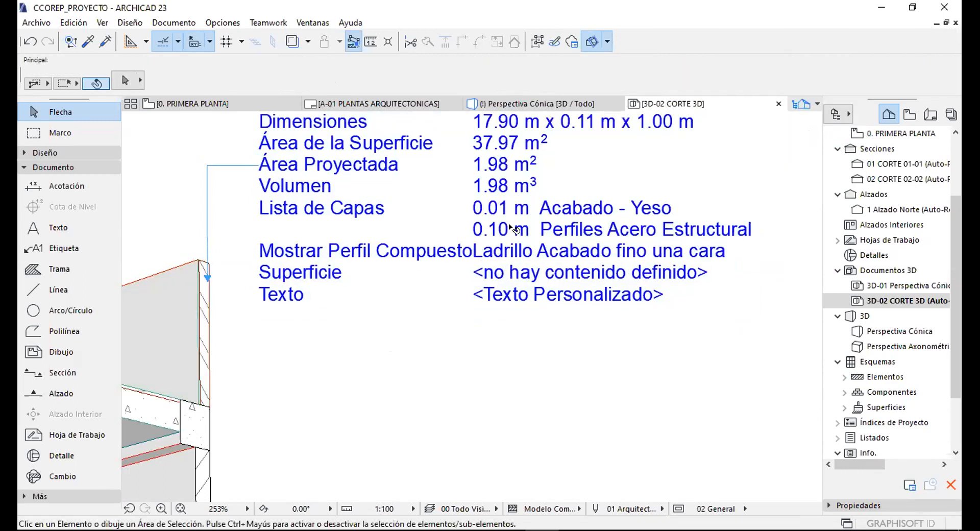
pyautogui.scroll(-10, 216, 312)
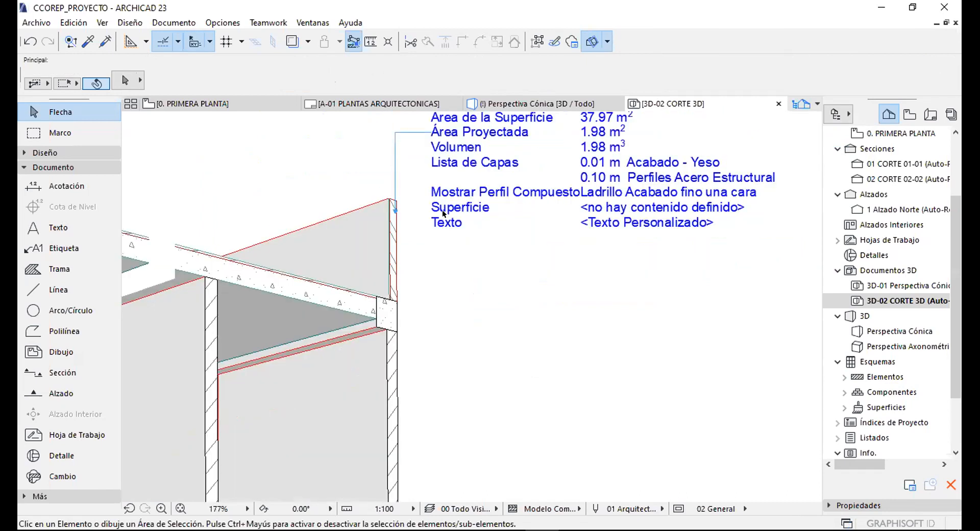
pyautogui.scroll(4, 455, 234)
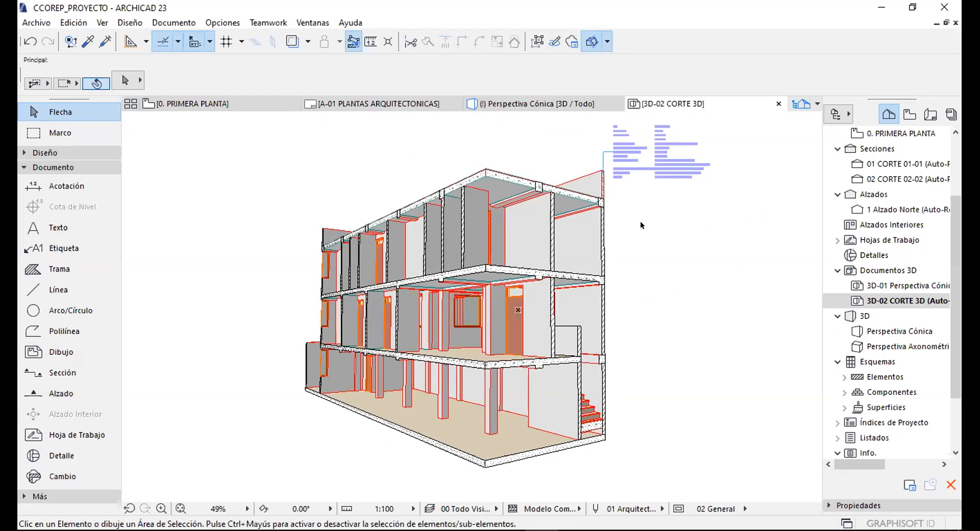
# Save the 3D section as view 3D-02 CORTE 3D and place it on layout A-01.
pyautogui.moveTo(622, 180); pyautogui.dragTo(619, 194, button='middle')
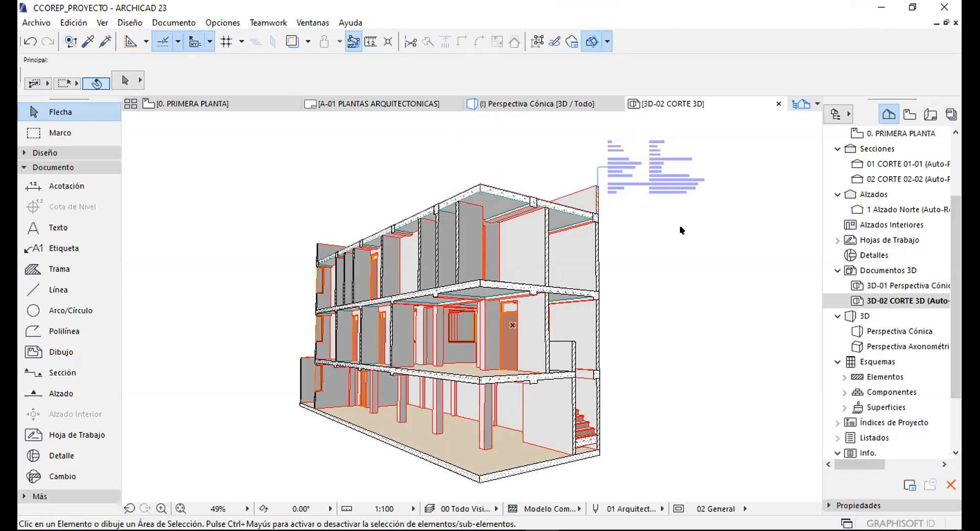
pyautogui.click(909, 114)
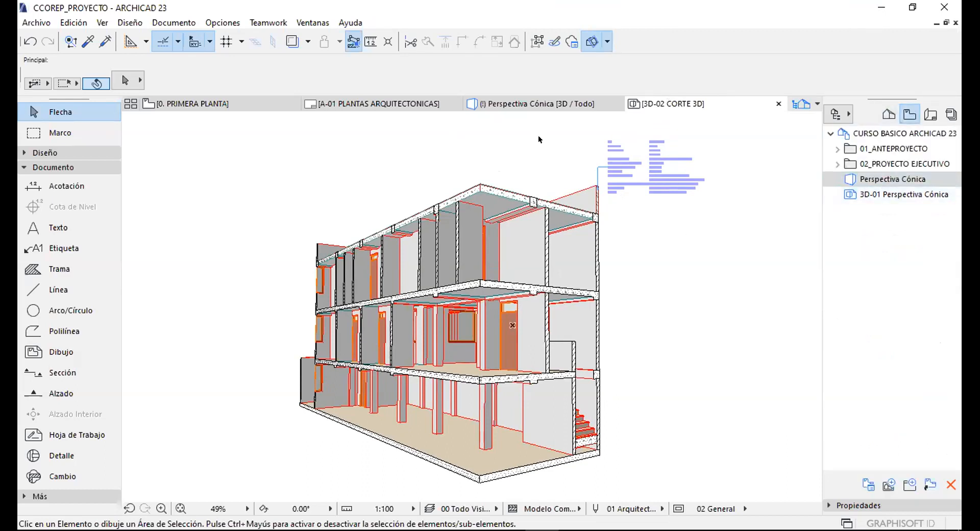
pyautogui.rightClick(538, 136)
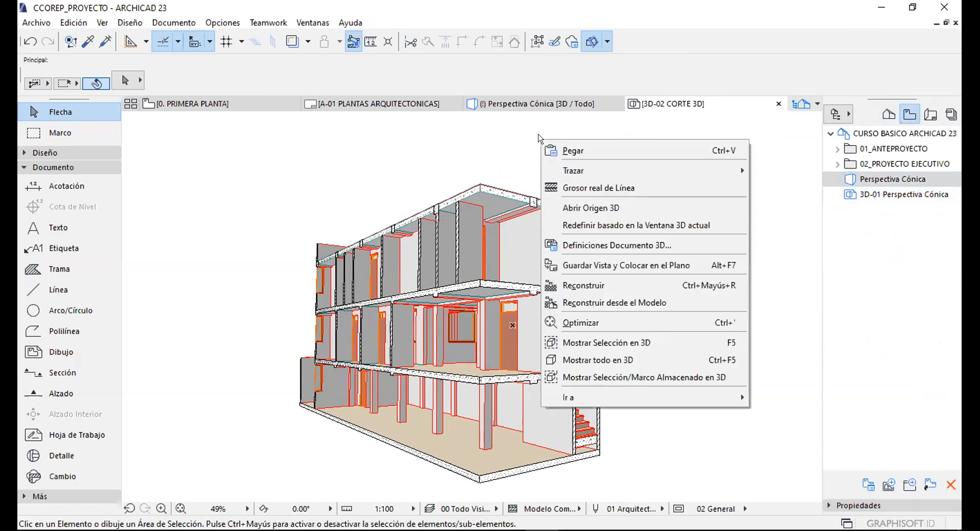
pyautogui.click(592, 265)
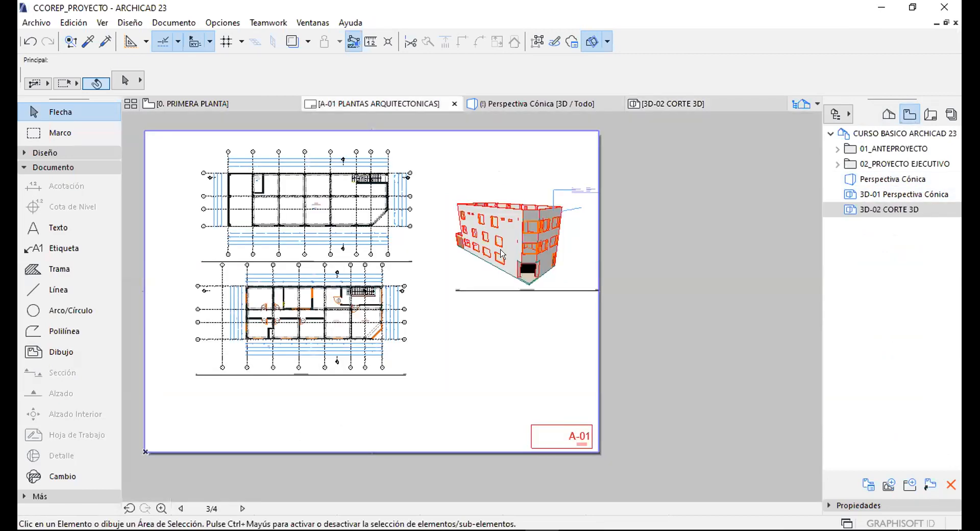
# Drop the 3D section drawing on layout A-01 and nudge it up-left beneath the exterior perspective.
pyautogui.click(489, 328)
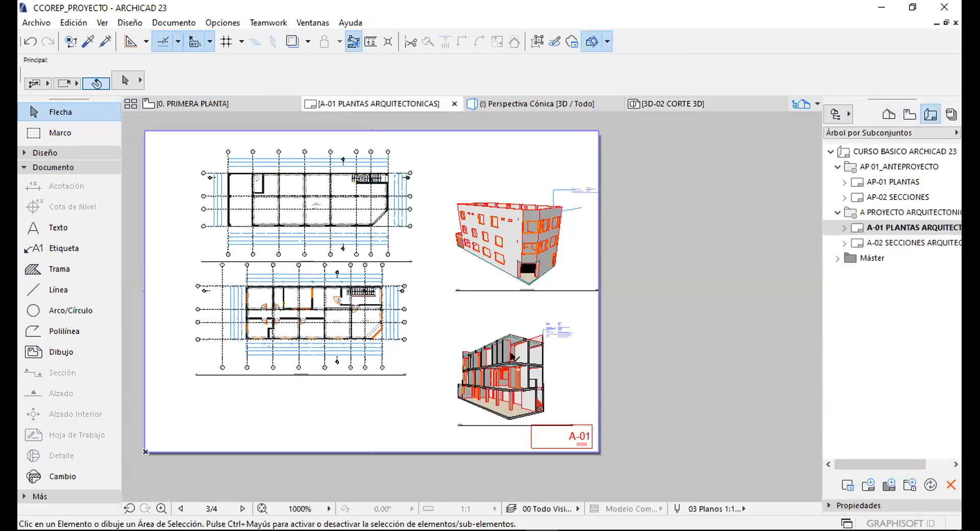
pyautogui.click(512, 356)
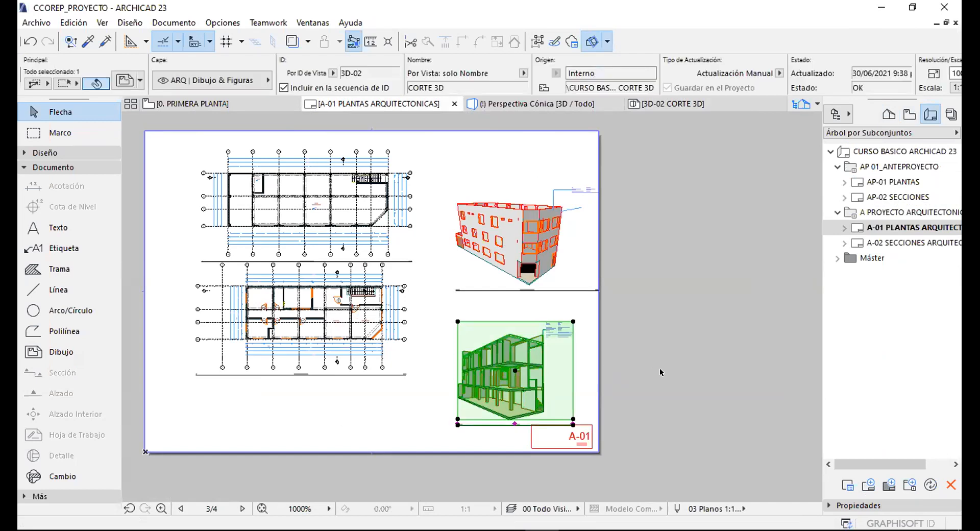
pyautogui.scroll(2, 659, 368)
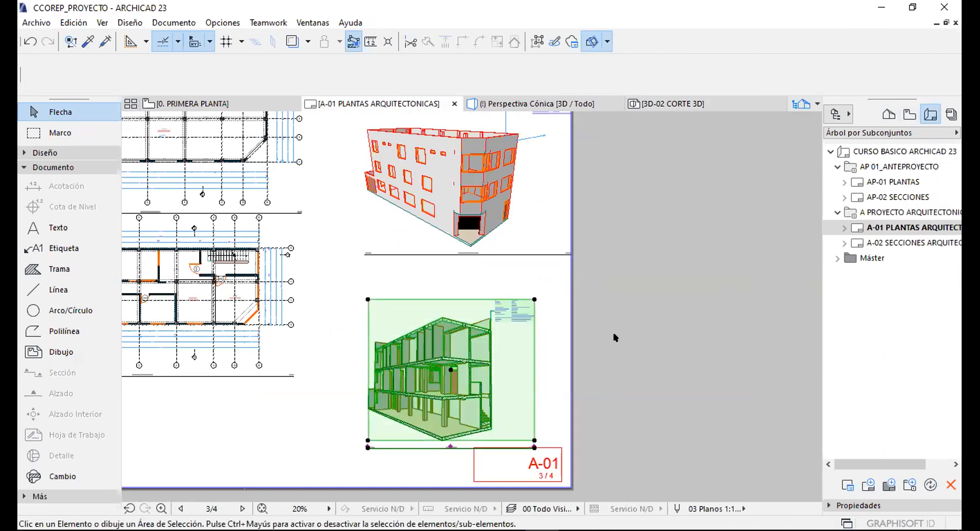
pyautogui.hotkey('ctrl', 'd')
pyautogui.click(622, 369)
pyautogui.click(609, 346)
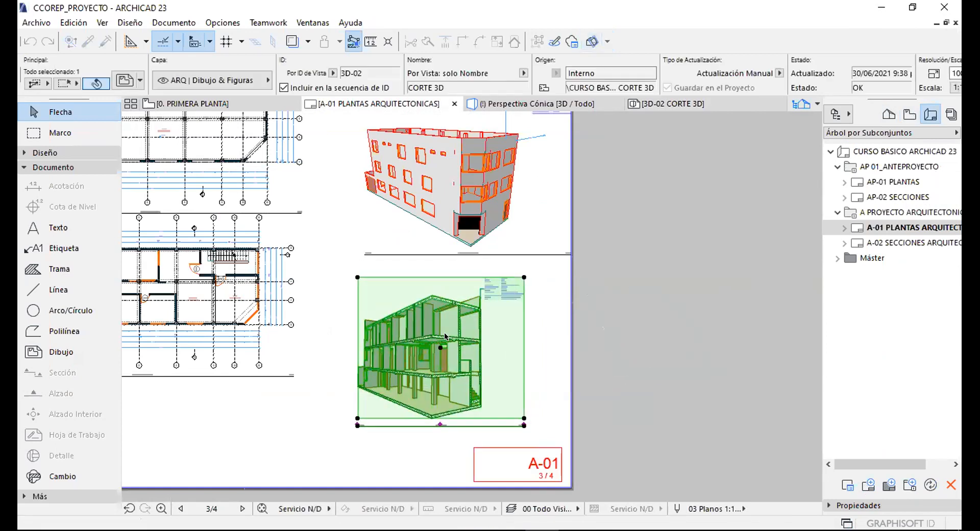
pyautogui.press('Escape')
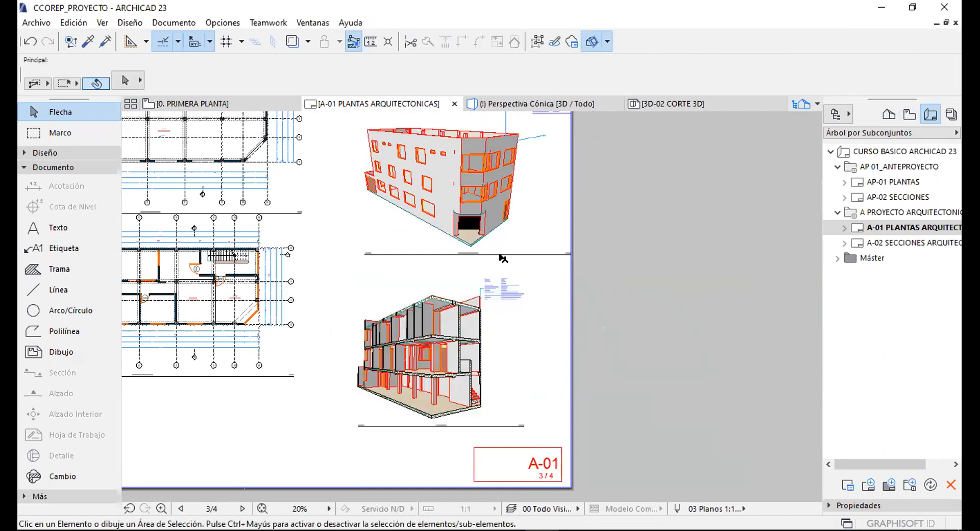
pyautogui.scroll(5, 498, 258)
pyautogui.scroll(-5, 466, 274)
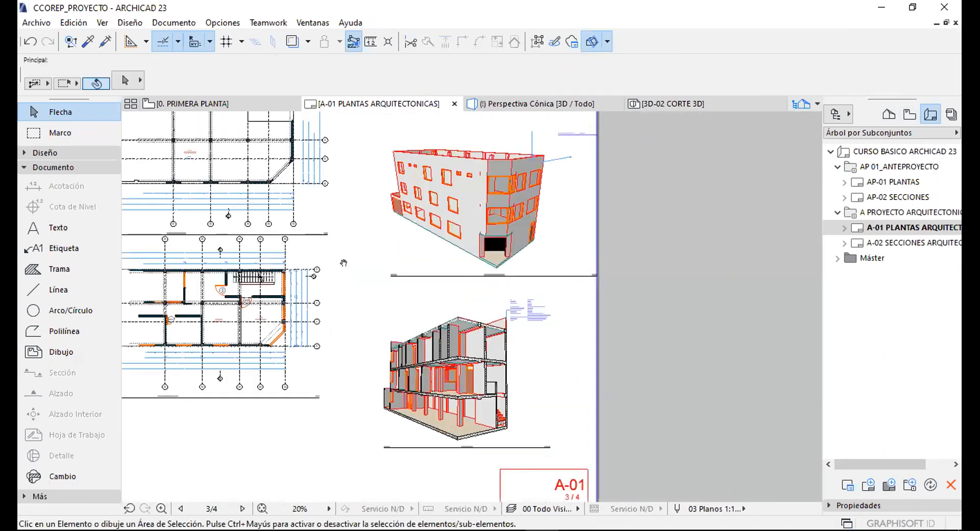
pyautogui.scroll(3, 490, 285)
pyautogui.scroll(3, 497, 317)
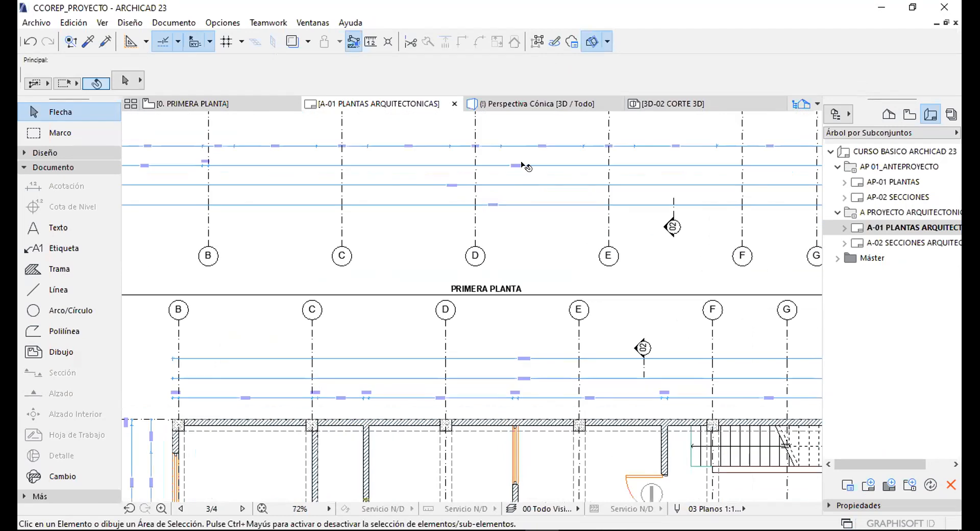
# Select the upper floor plan drawing and open its settings to the title options.
pyautogui.click(595, 291)
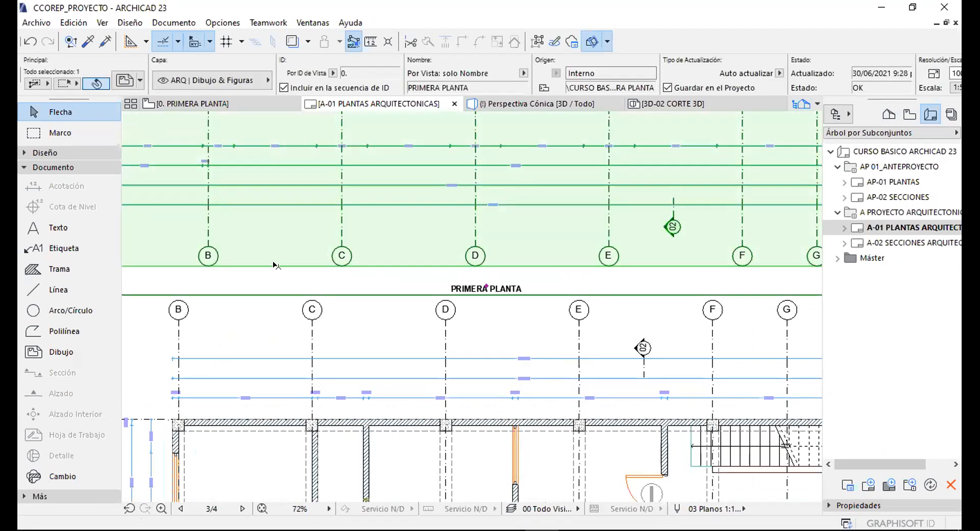
pyautogui.scroll(-3, 545, 270)
pyautogui.moveTo(378, 303); pyautogui.dragTo(325, 445, button='middle')
pyautogui.click(125, 80)
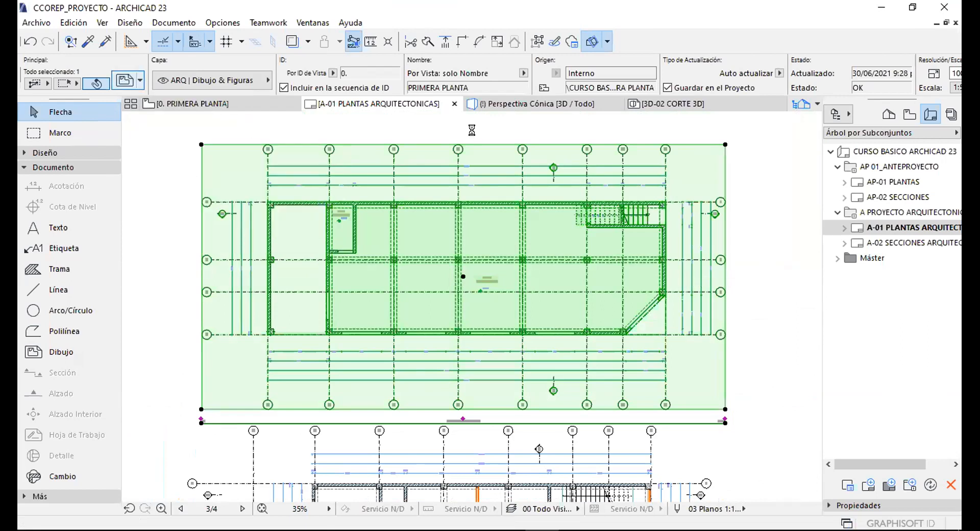
pyautogui.click(399, 129)
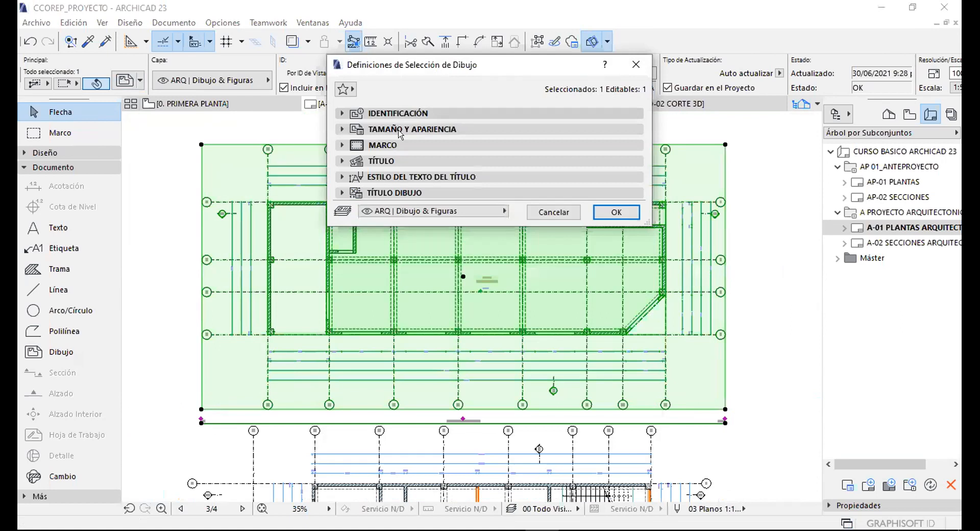
pyautogui.click(372, 160)
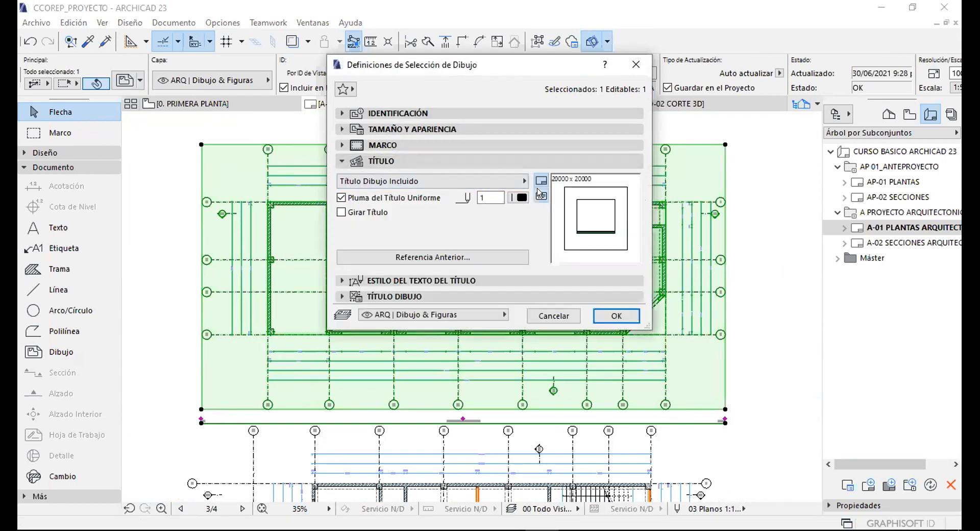
pyautogui.click(513, 180)
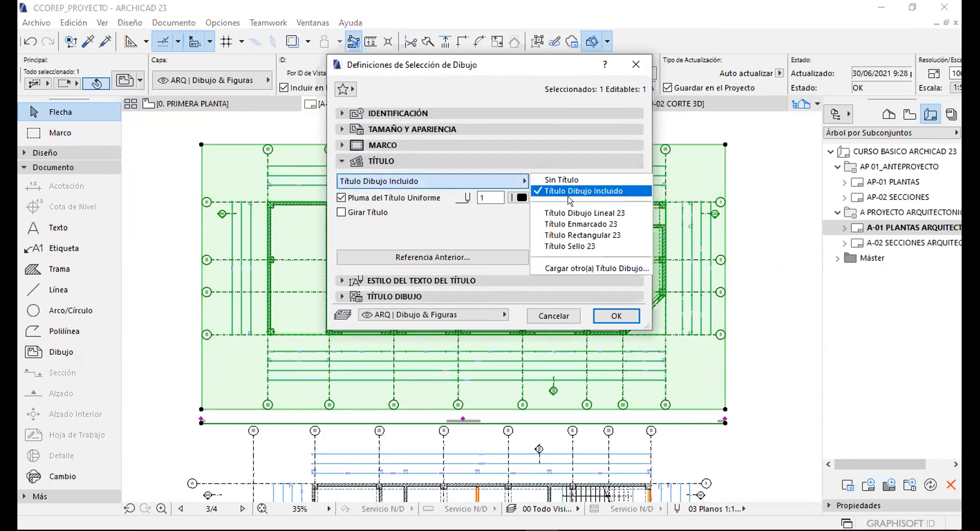
pyautogui.click(434, 263)
pyautogui.click(419, 280)
pyautogui.click(395, 161)
# Set the drawing title text to Century Gothic at 10 mm height.
pyautogui.doubleClick(387, 218)
pyautogui.write('10')
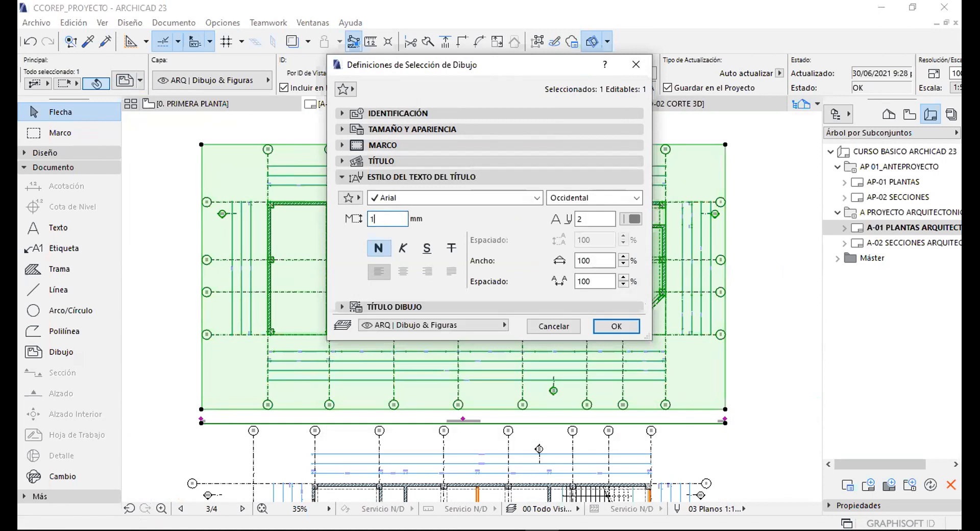
pyautogui.click(537, 199)
pyautogui.scroll(10, 423, 24)
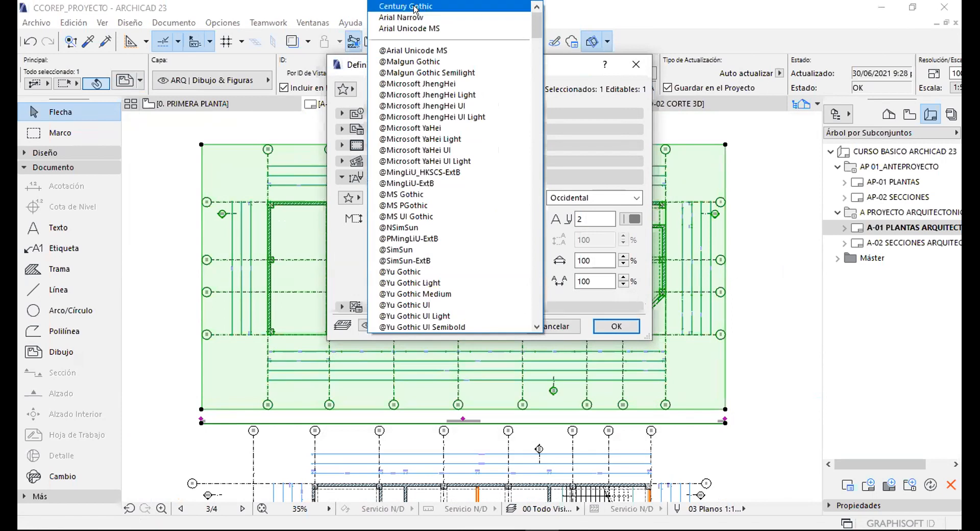
pyautogui.click(406, 6)
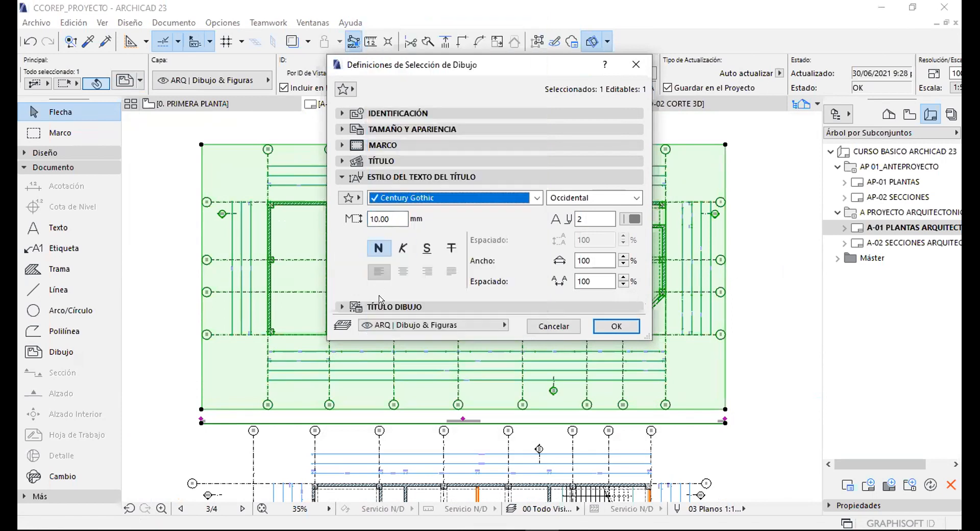
pyautogui.click(639, 306)
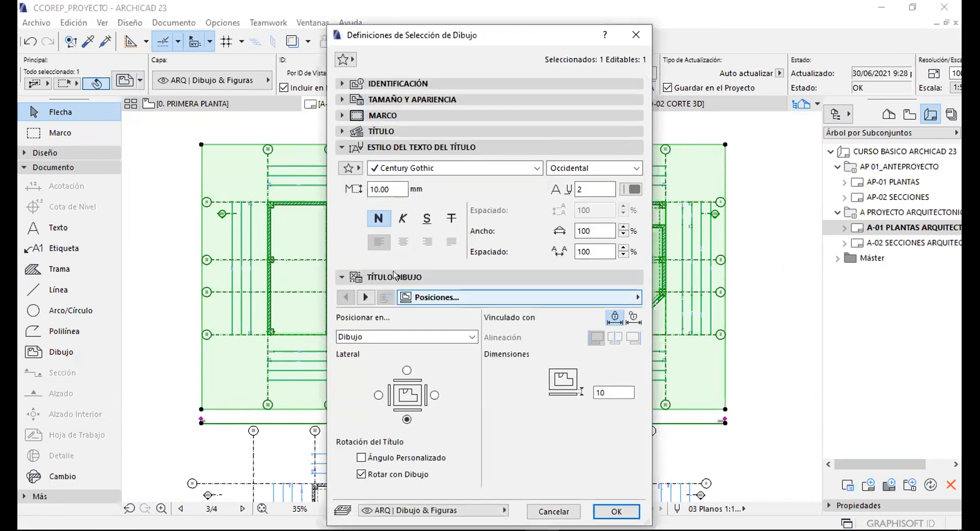
# Put the title on the drawing's left side, hide name and ID, and prefix the scale with 'Esc:'.
pyautogui.click(416, 147)
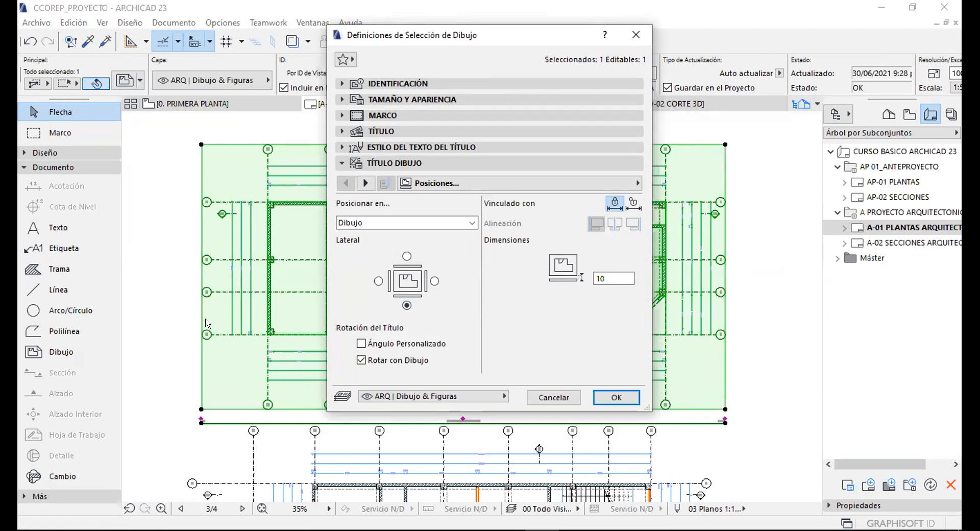
pyautogui.click(379, 280)
pyautogui.doubleClick(612, 279)
pyautogui.click(366, 182)
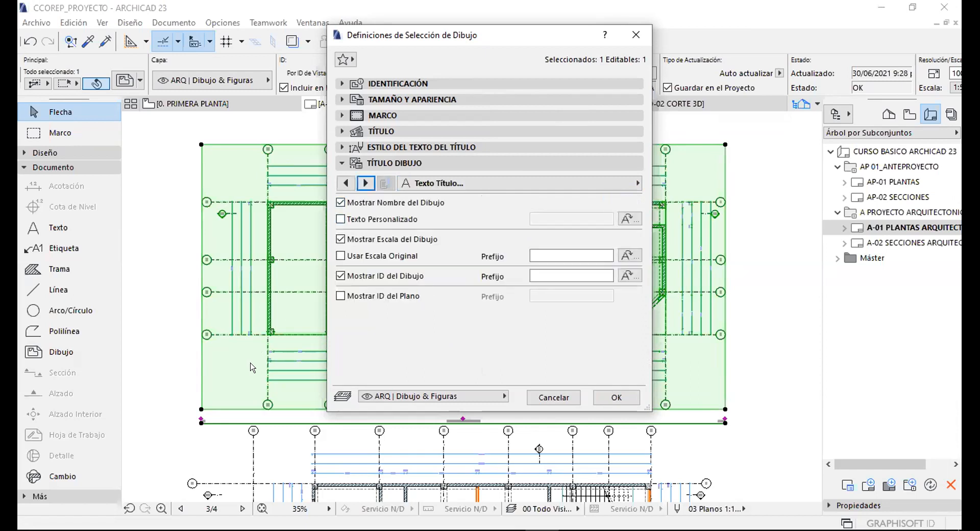
pyautogui.click(341, 203)
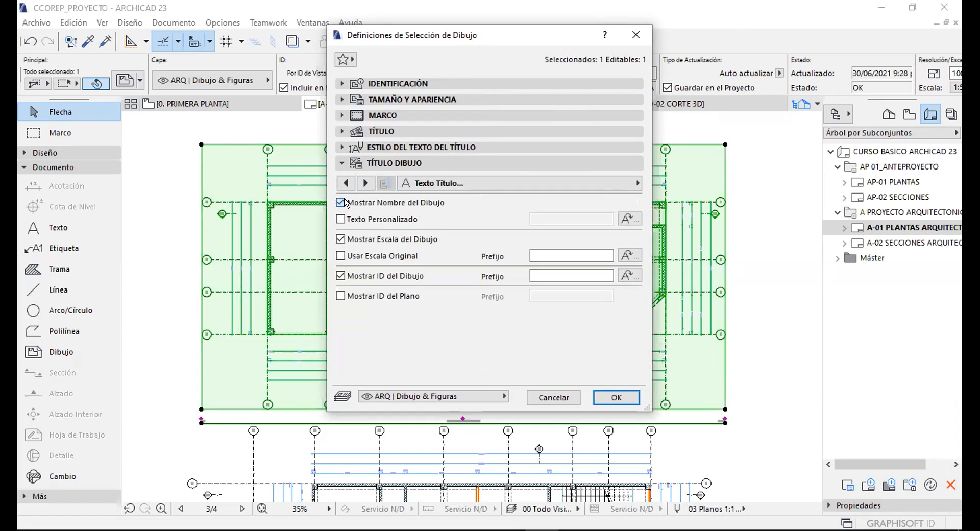
pyautogui.click(340, 276)
pyautogui.click(534, 255)
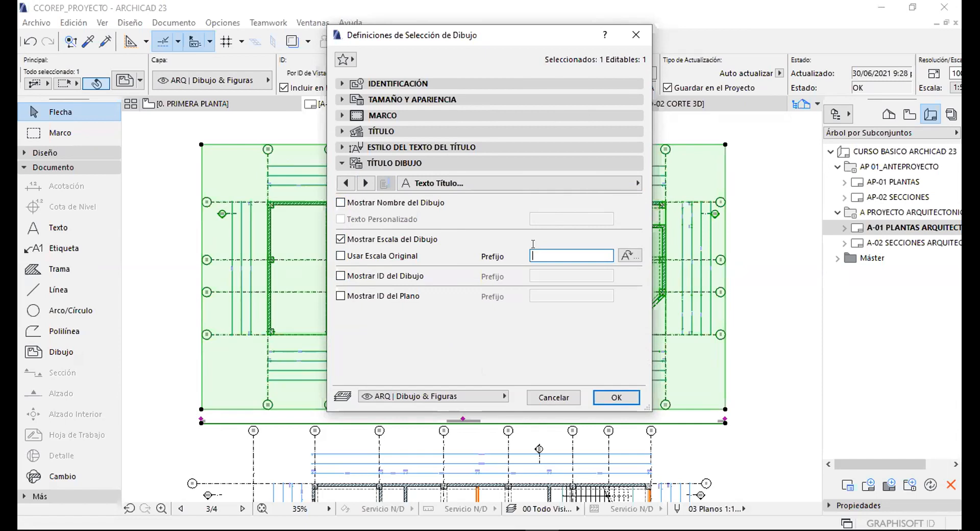
pyautogui.write('Esc:')
# Set the title lines to red pen 11 and apply the title settings.
pyautogui.click(363, 184)
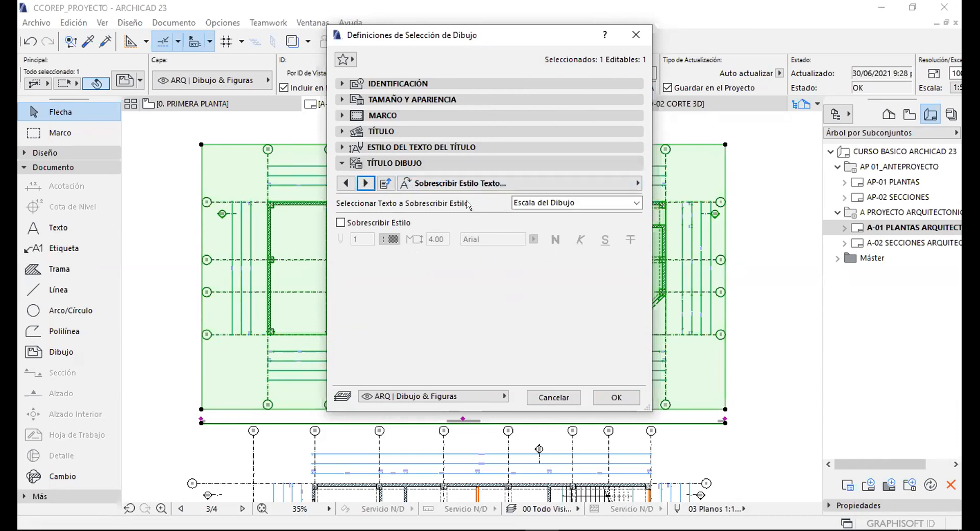
pyautogui.click(367, 183)
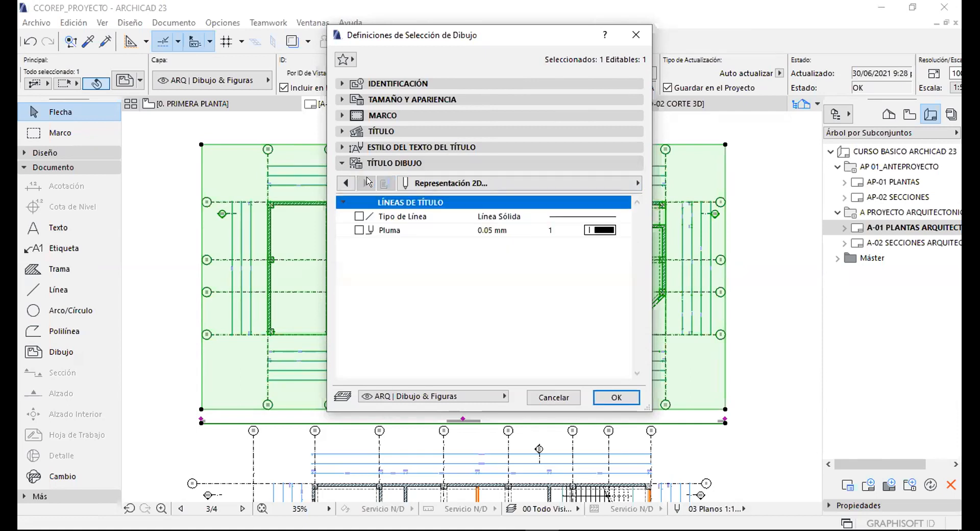
pyautogui.click(595, 231)
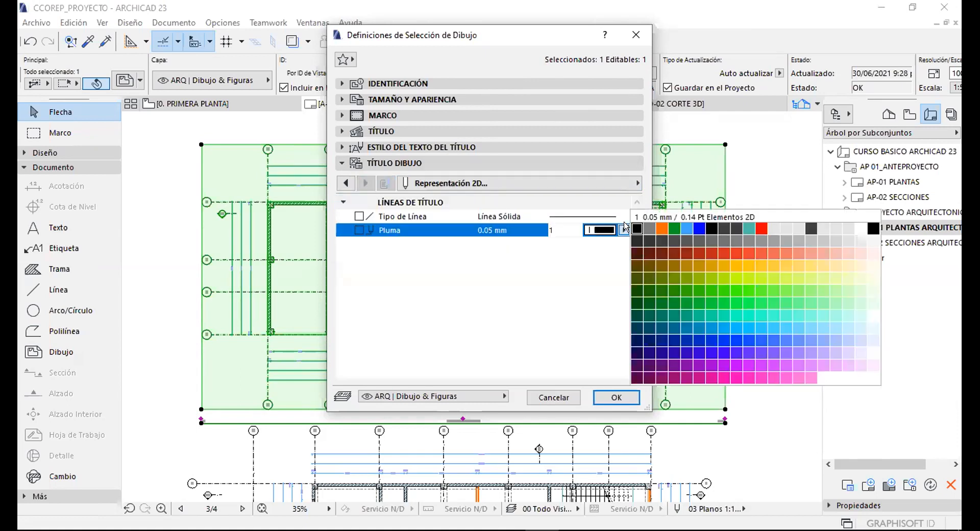
pyautogui.click(760, 229)
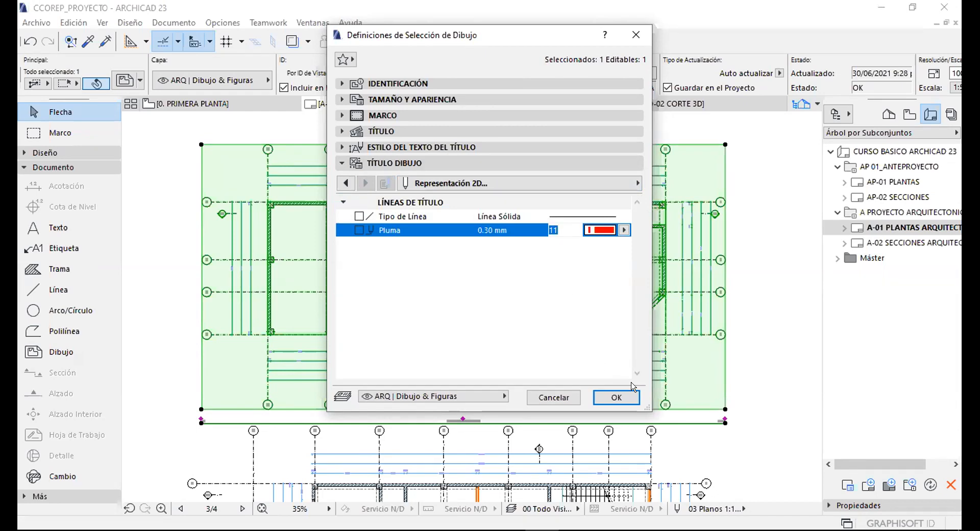
pyautogui.click(616, 397)
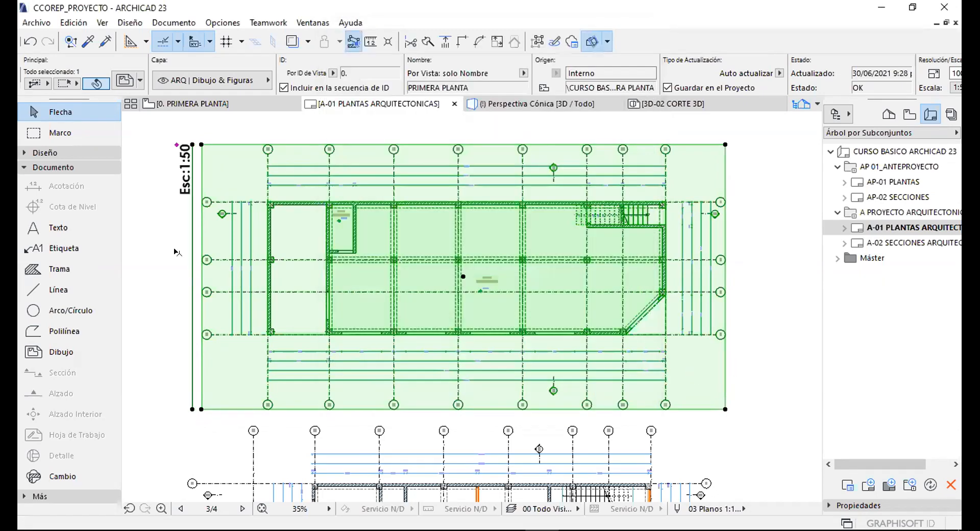
# Zoom out to the whole layout A-01 and display the PLANOS DWG and PLANOS PDF publisher sets.
pyautogui.scroll(1, 185, 201)
pyautogui.scroll(1, 189, 188)
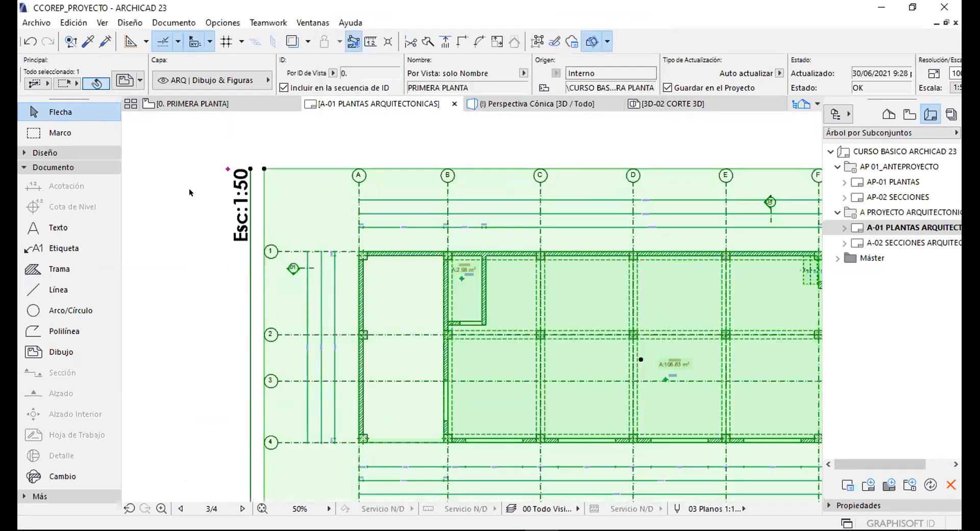
pyautogui.press('Escape')
pyautogui.scroll(-4, 560, 336)
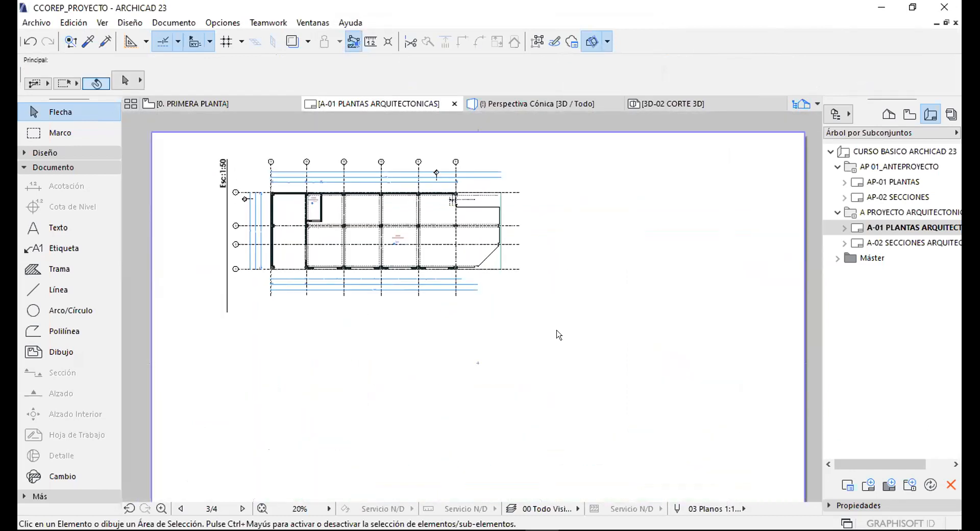
pyautogui.scroll(-2, 519, 288)
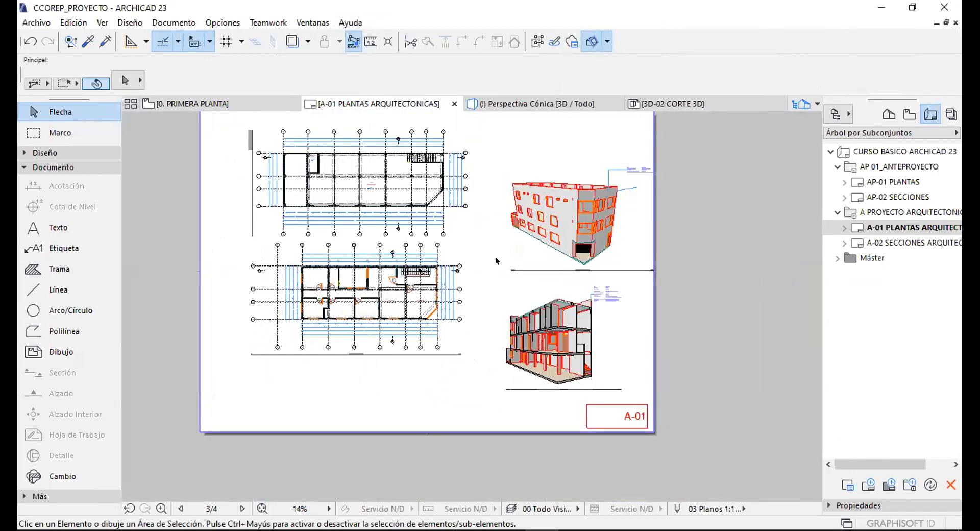
pyautogui.click(951, 115)
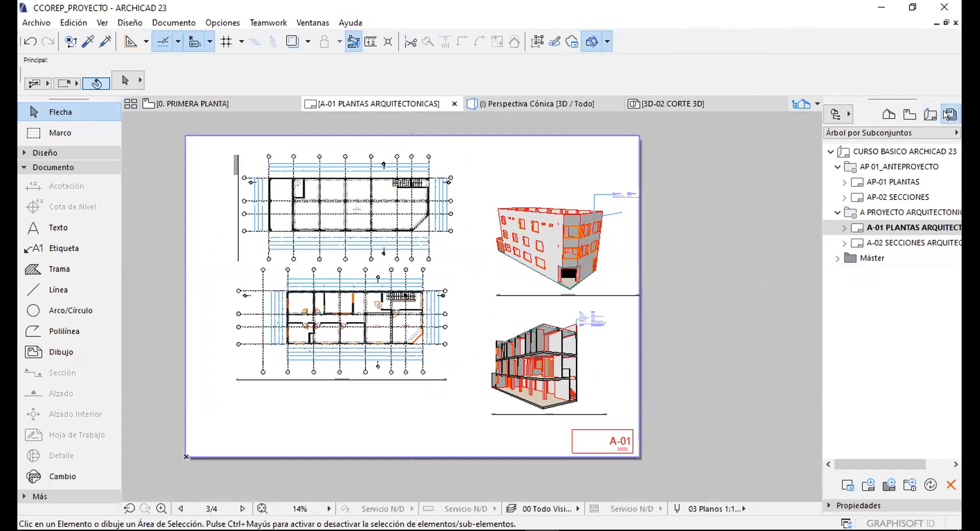
pyautogui.click(842, 114)
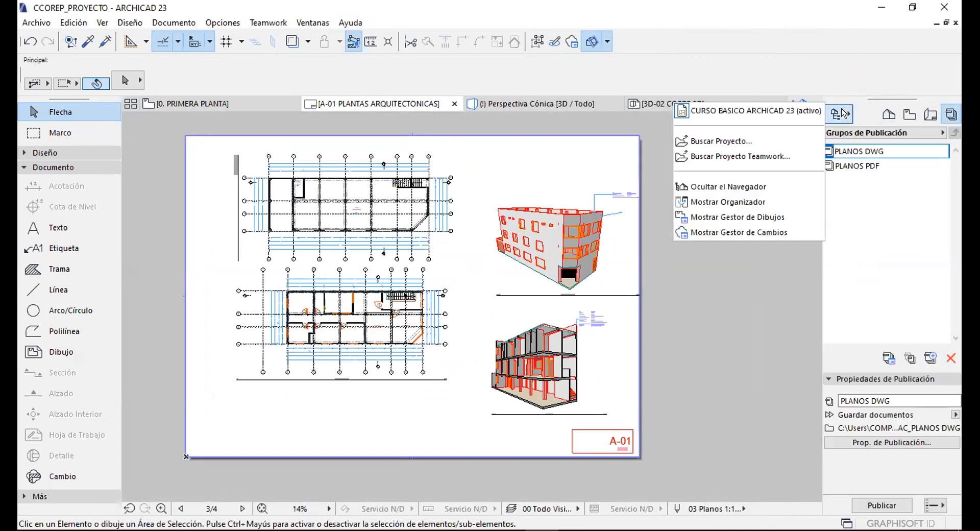
pyautogui.click(807, 181)
pyautogui.moveTo(397, 173); pyautogui.dragTo(445, 172, button='middle')
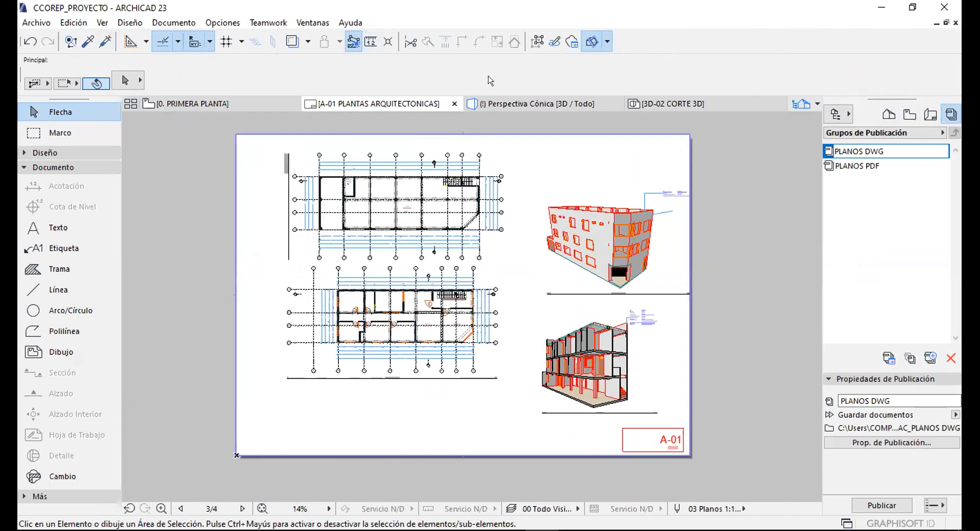
pyautogui.moveTo(411, 188); pyautogui.dragTo(419, 204, button='middle')
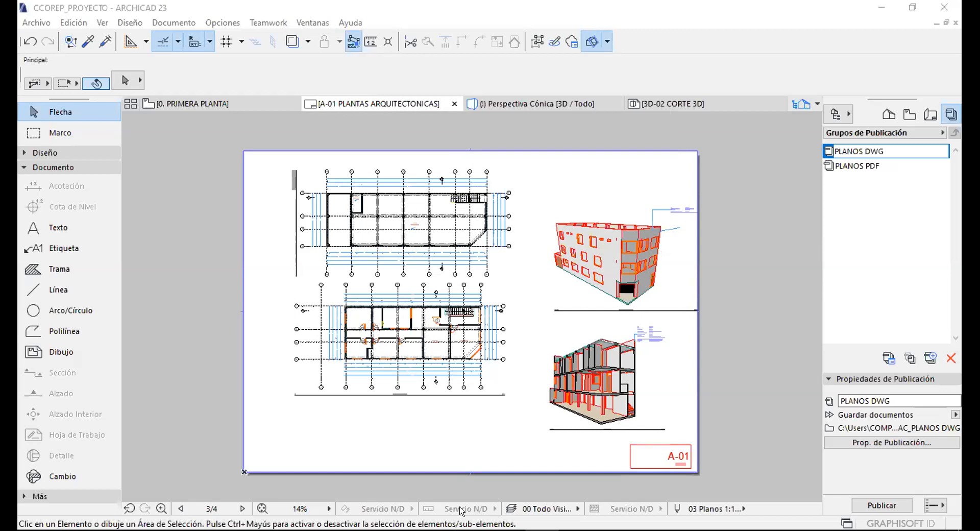
pyautogui.moveTo(463, 516)
pyautogui.moveTo(575, 516)
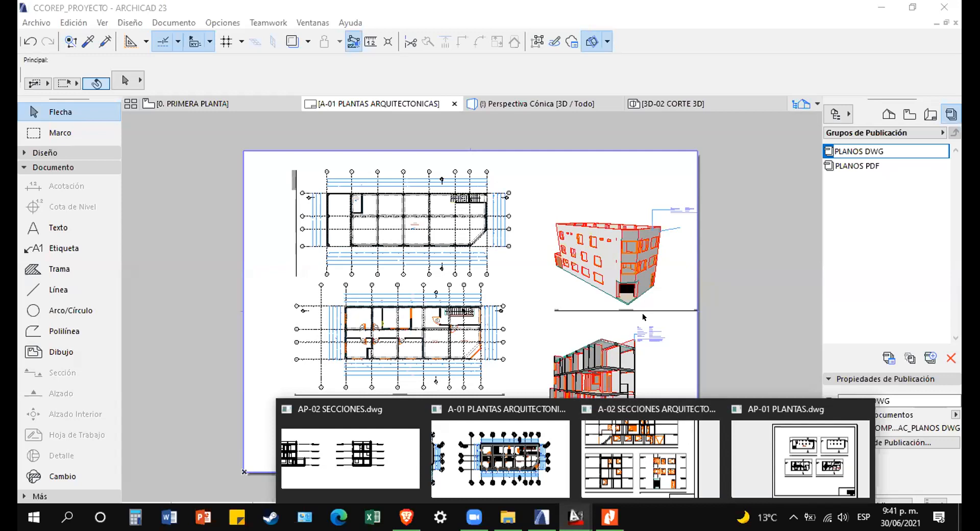
pyautogui.moveTo(479, 129)
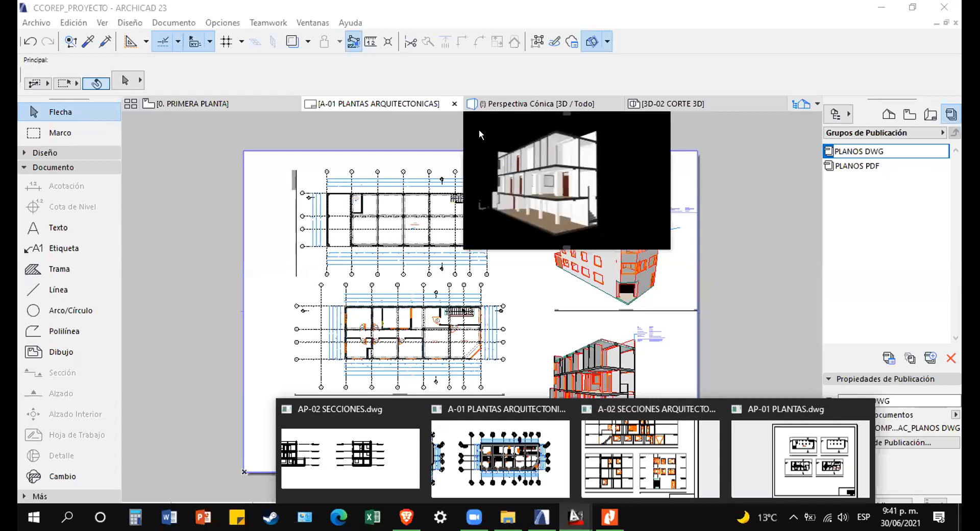